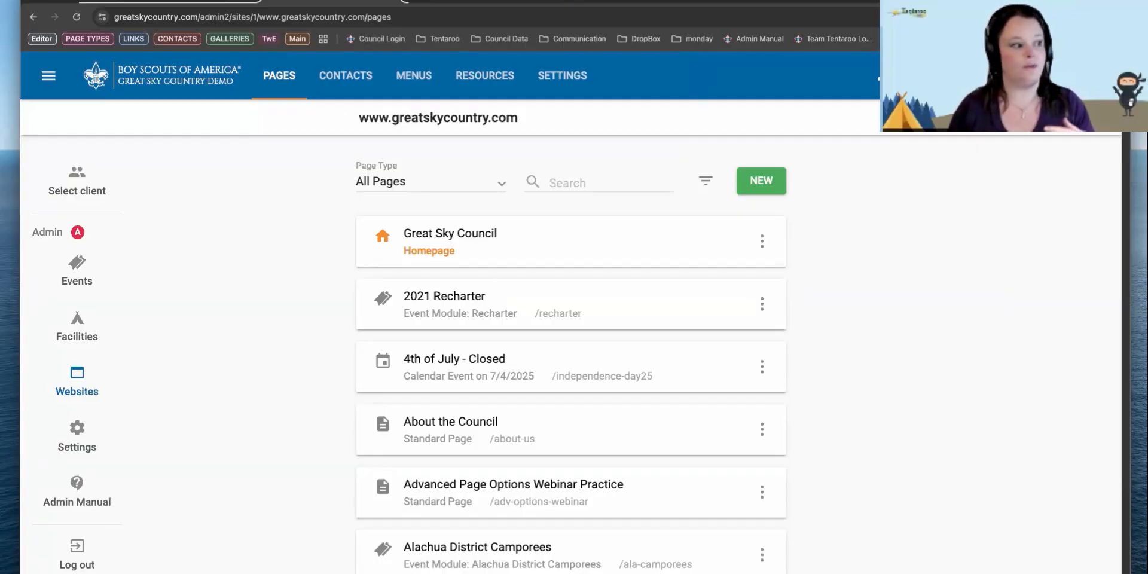
Start a new page of the Standard Page type and title it "DRAFT Sample".
click(775, 188)
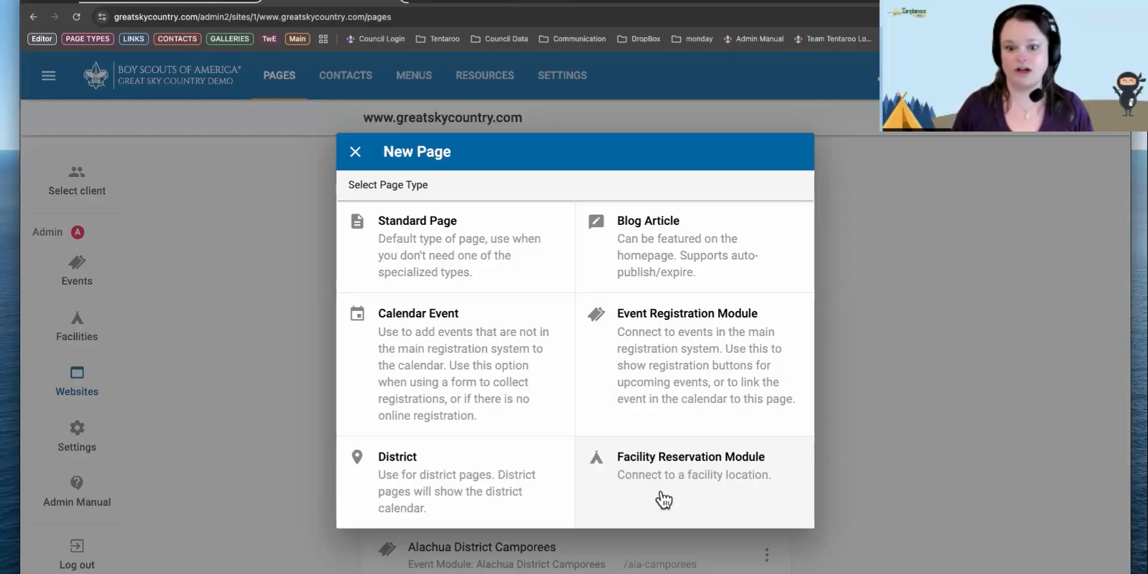
click(451, 268)
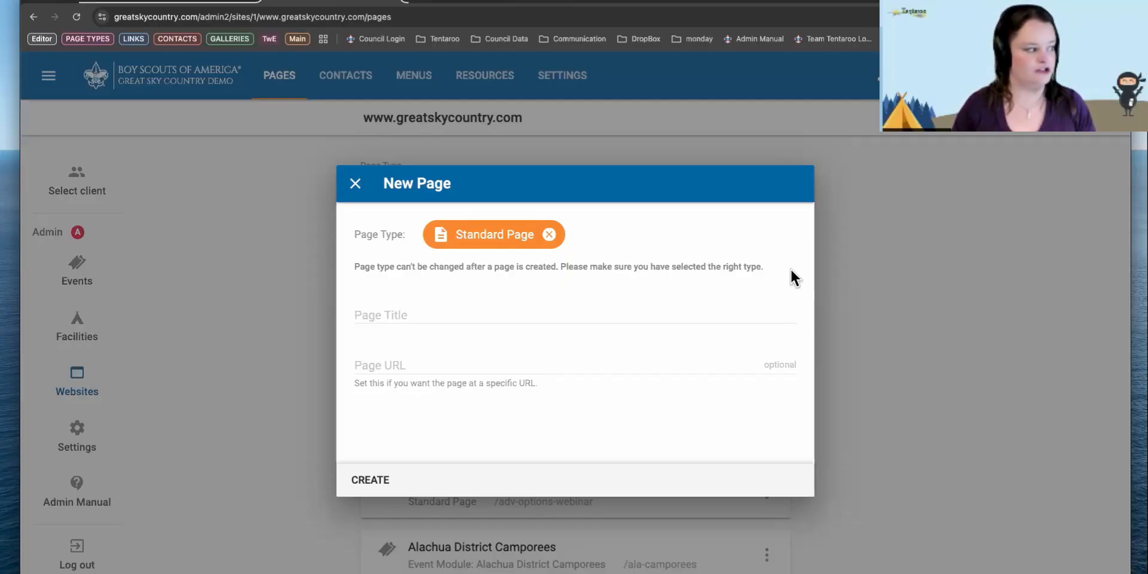
click(366, 312)
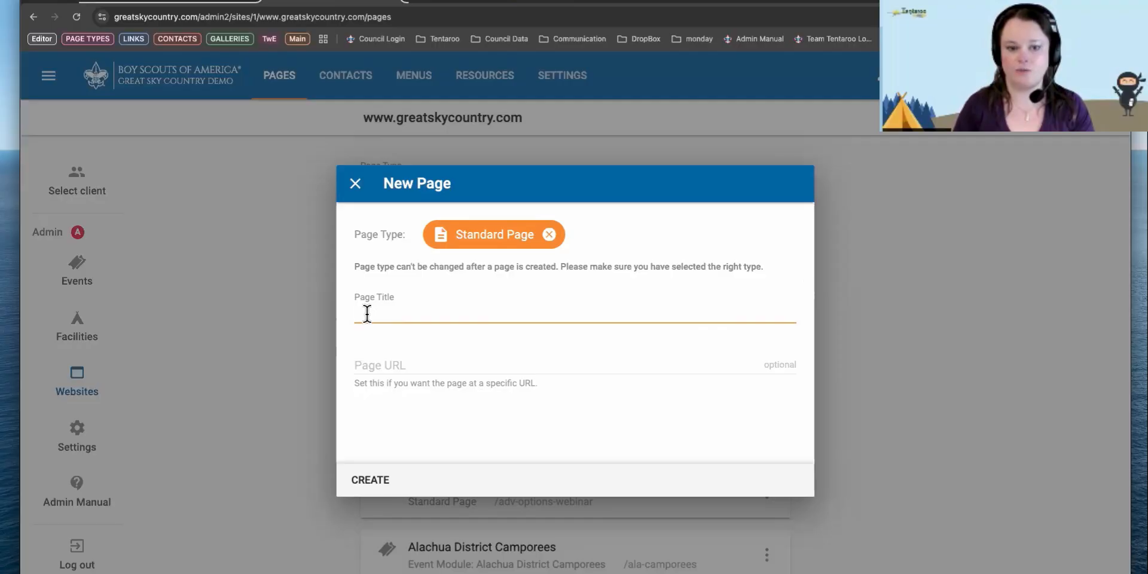
text(DRAFT)
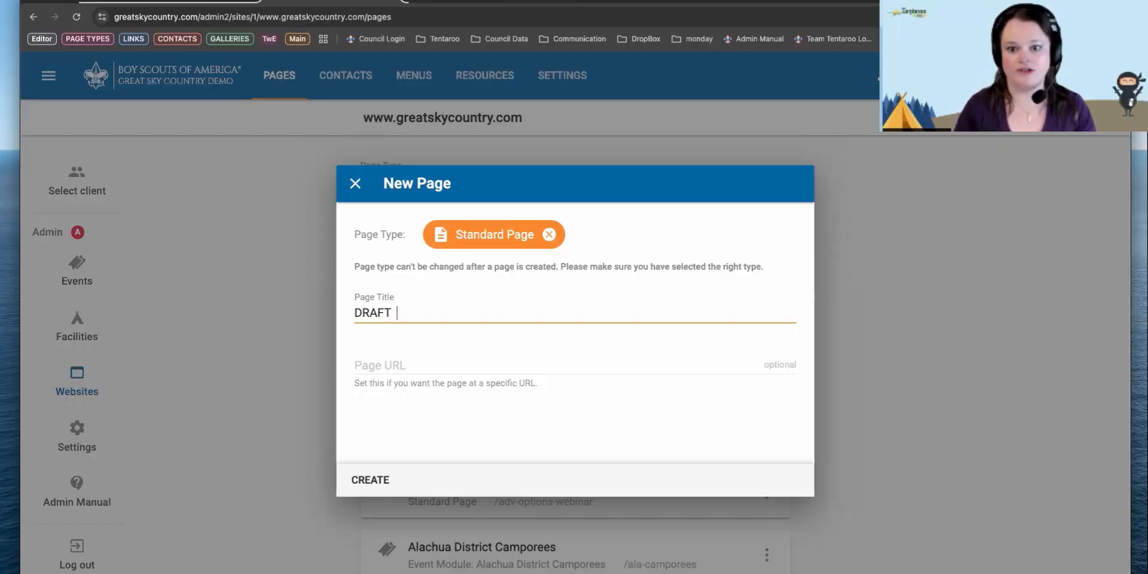
text(Sa)
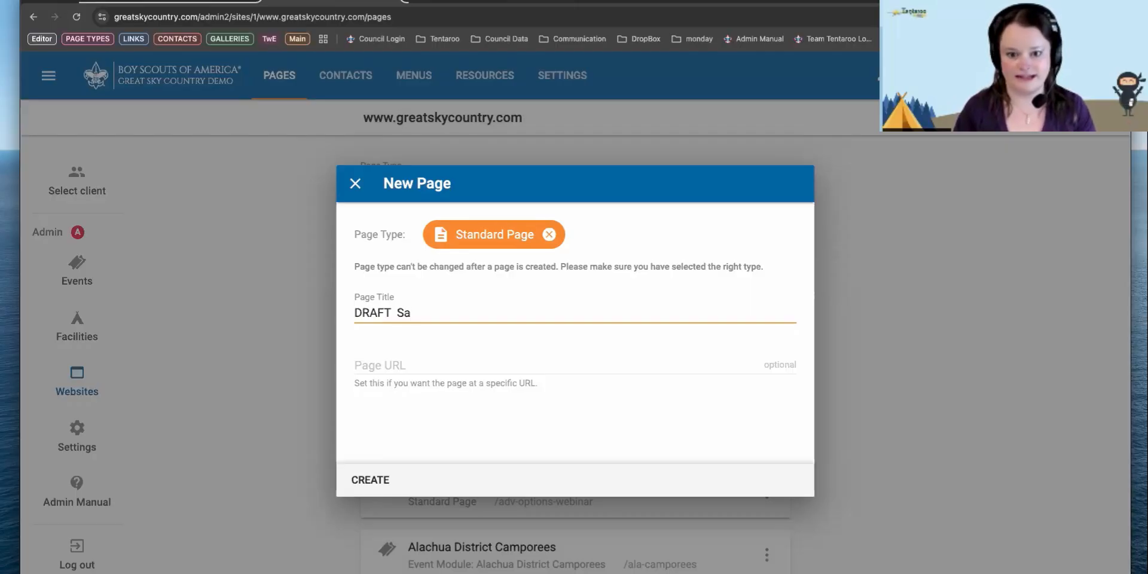
text(mple)
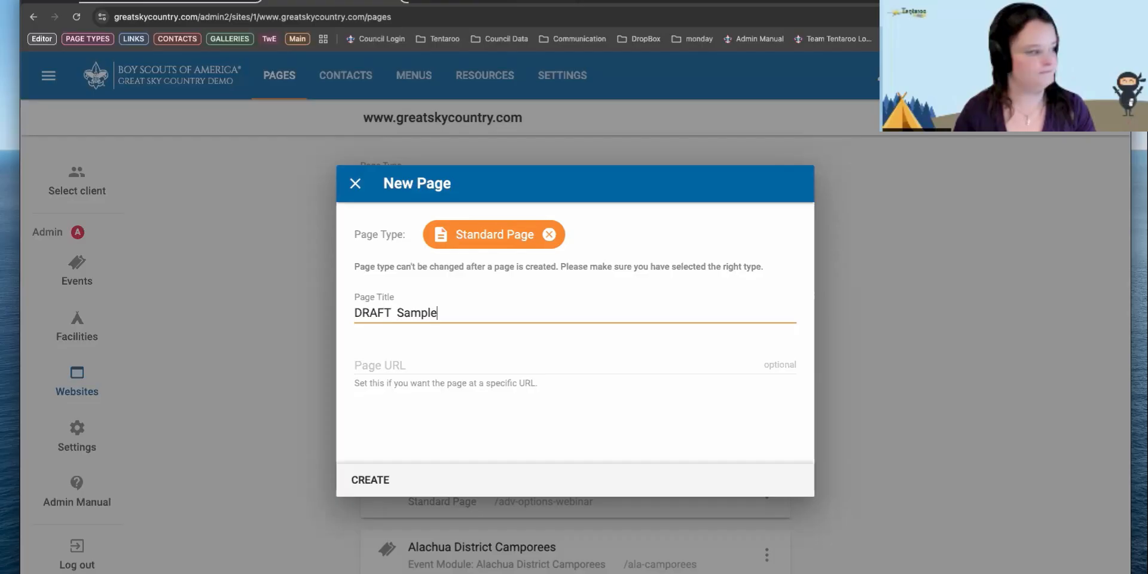
Set the new page's URL to "samplepage" and create the page.
key(Tab)
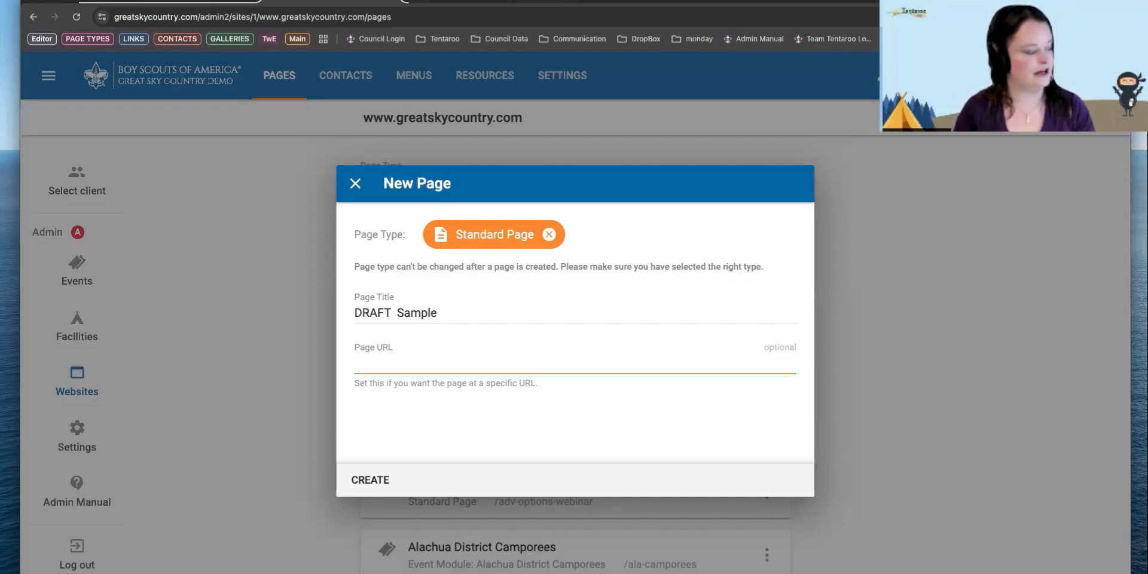
text(sample)
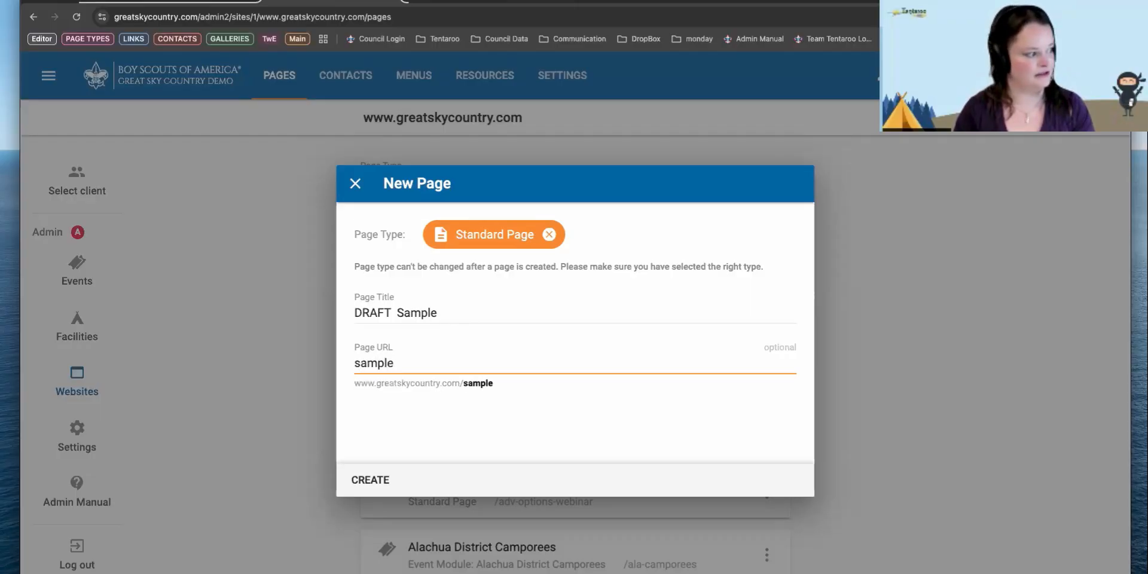
text(page)
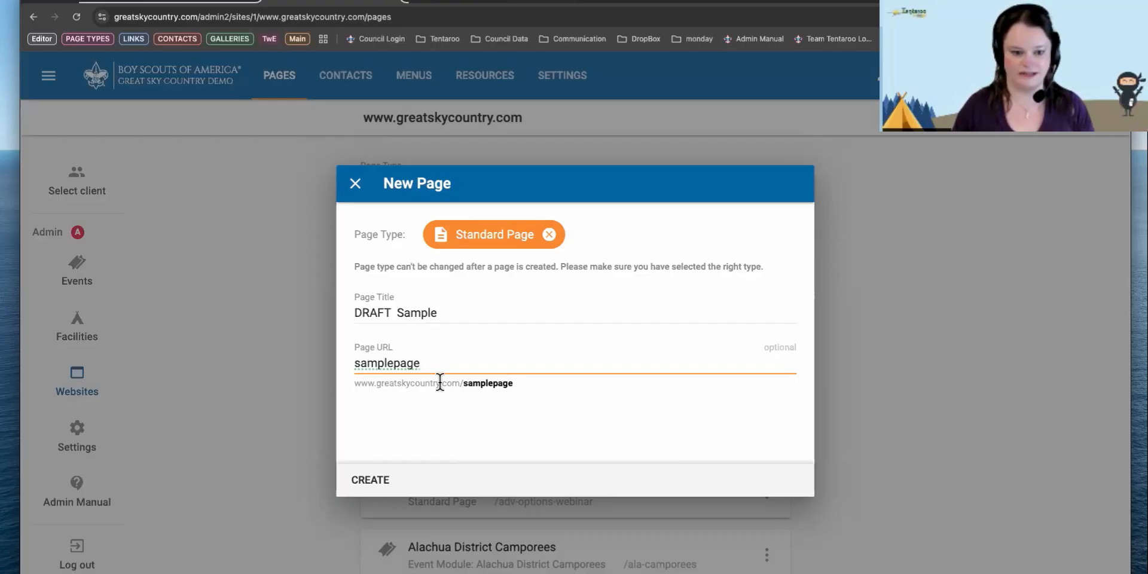
click(383, 484)
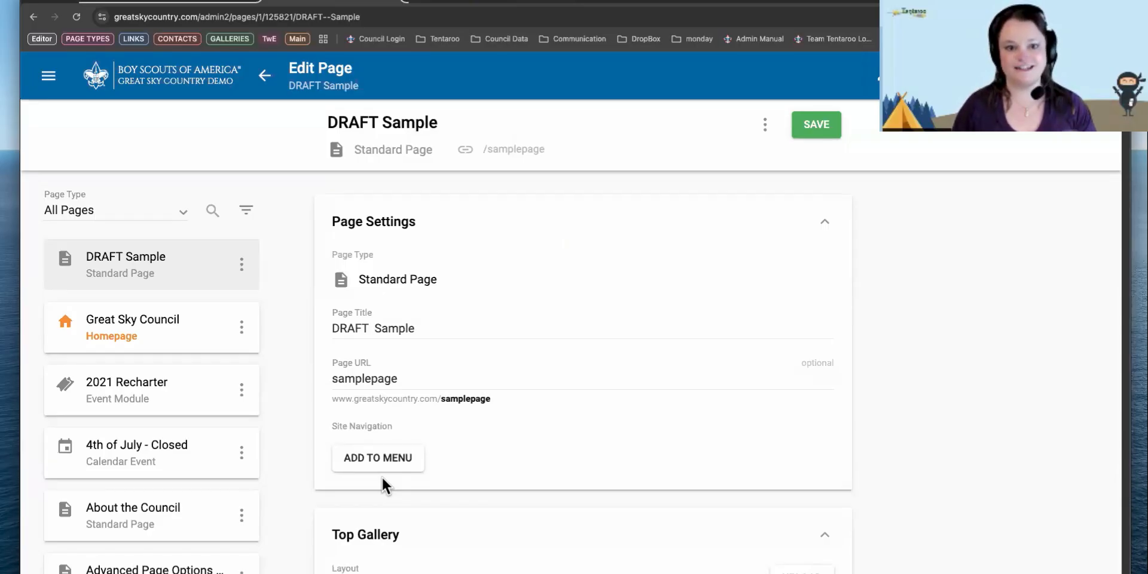
Visit the DRAFT Sample page on the public website, compare it with its editor, and return to editing.
click(764, 126)
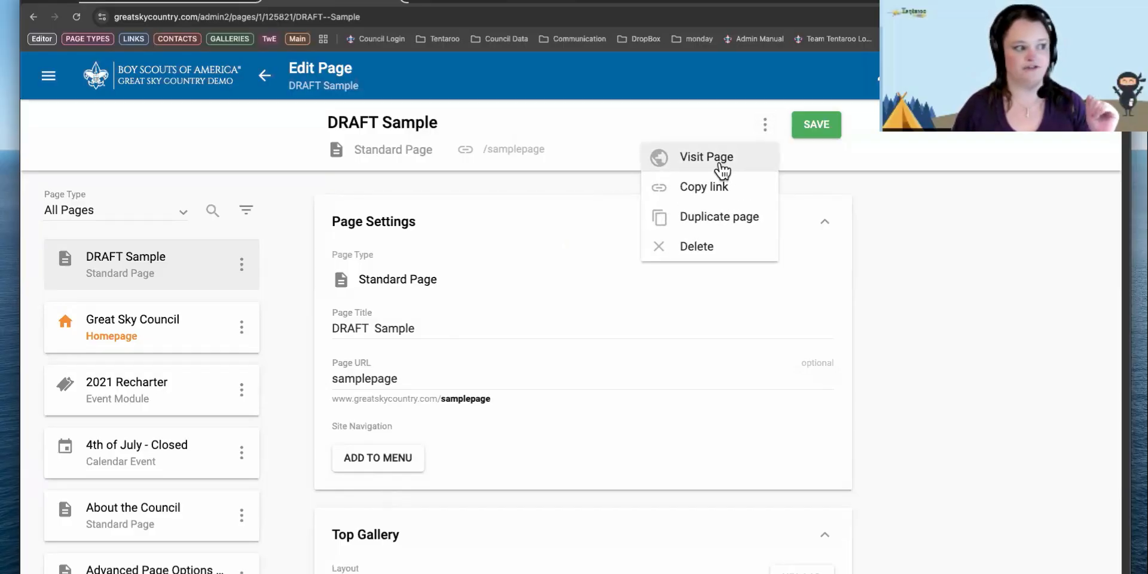
click(722, 172)
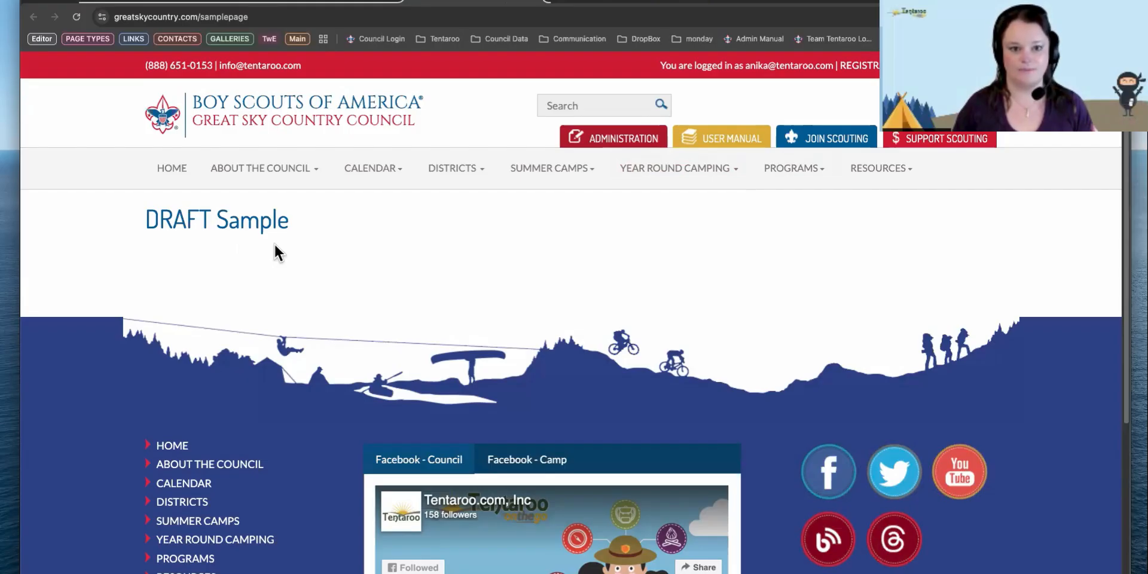
click(330, 4)
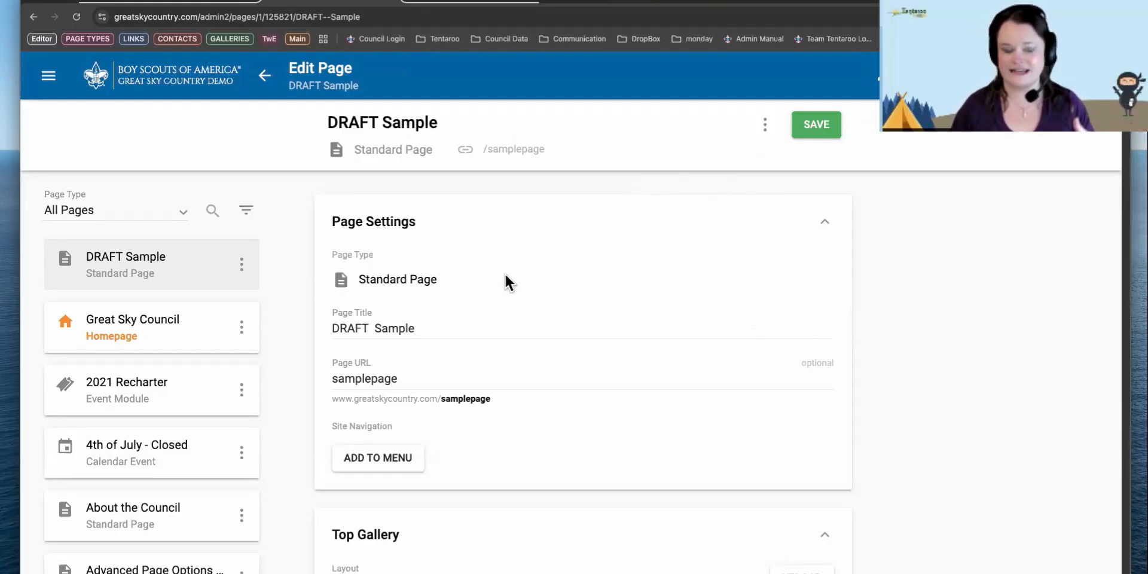
click(492, 1)
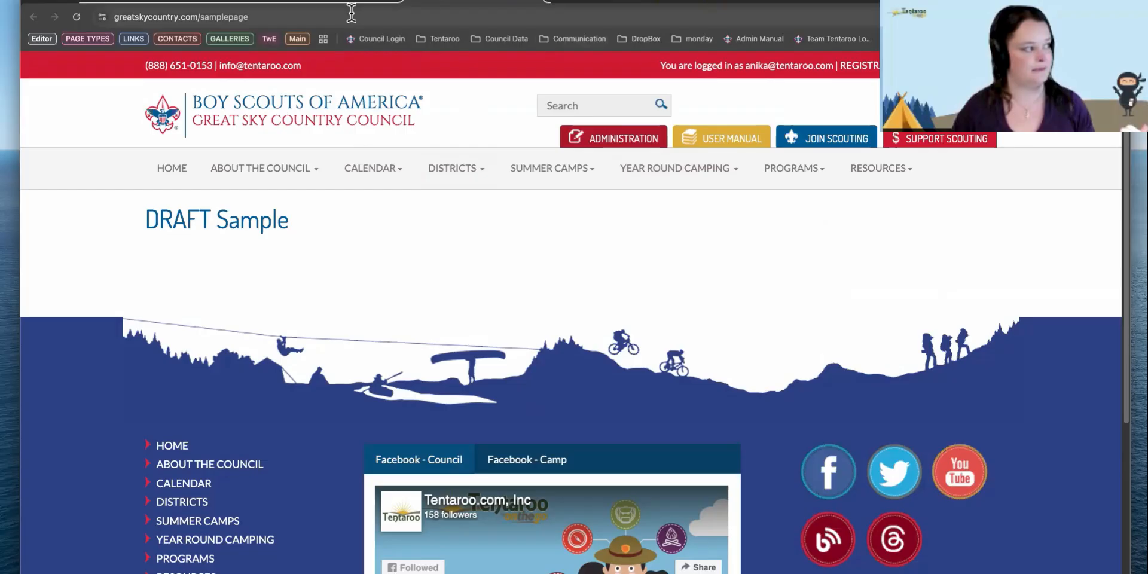
click(332, 2)
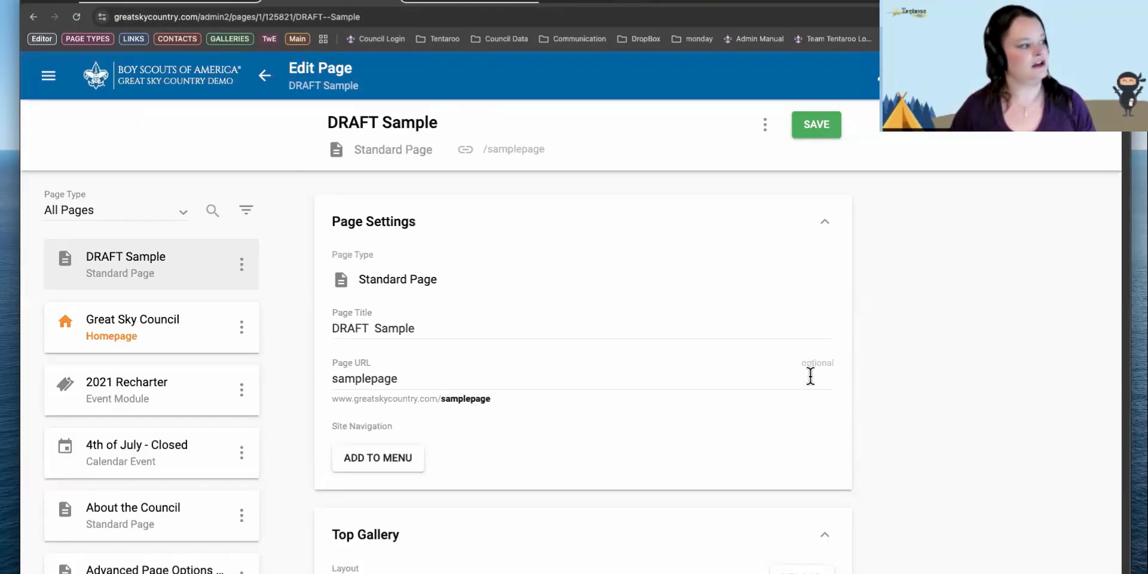
Review the menu level choices for adding the page to the site navigation, and close the form without adding an item.
scroll(804, 369, down, 1)
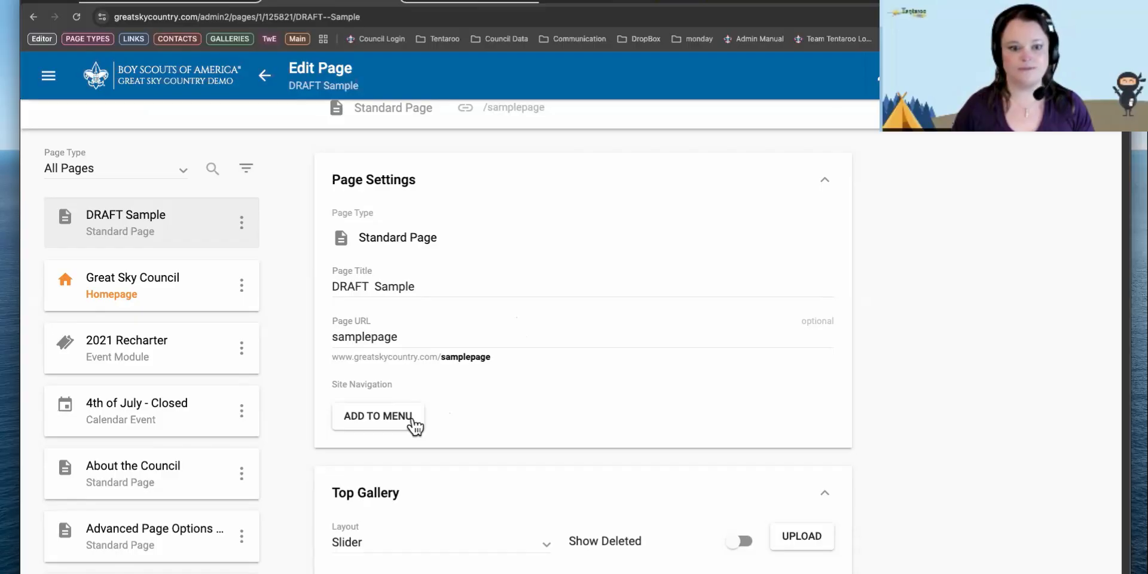
click(375, 421)
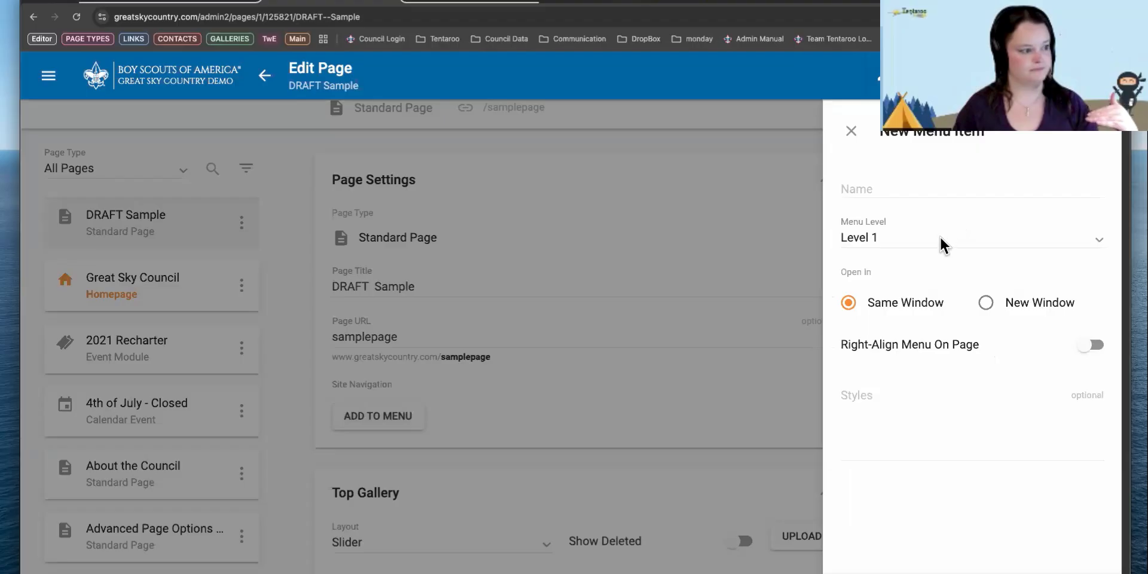
click(940, 239)
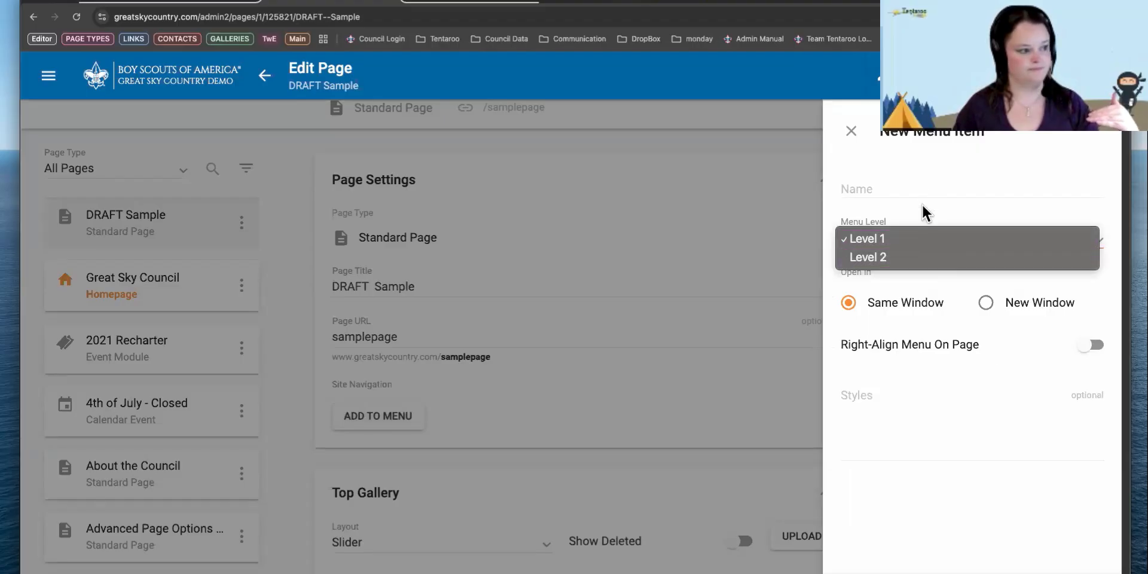
click(867, 239)
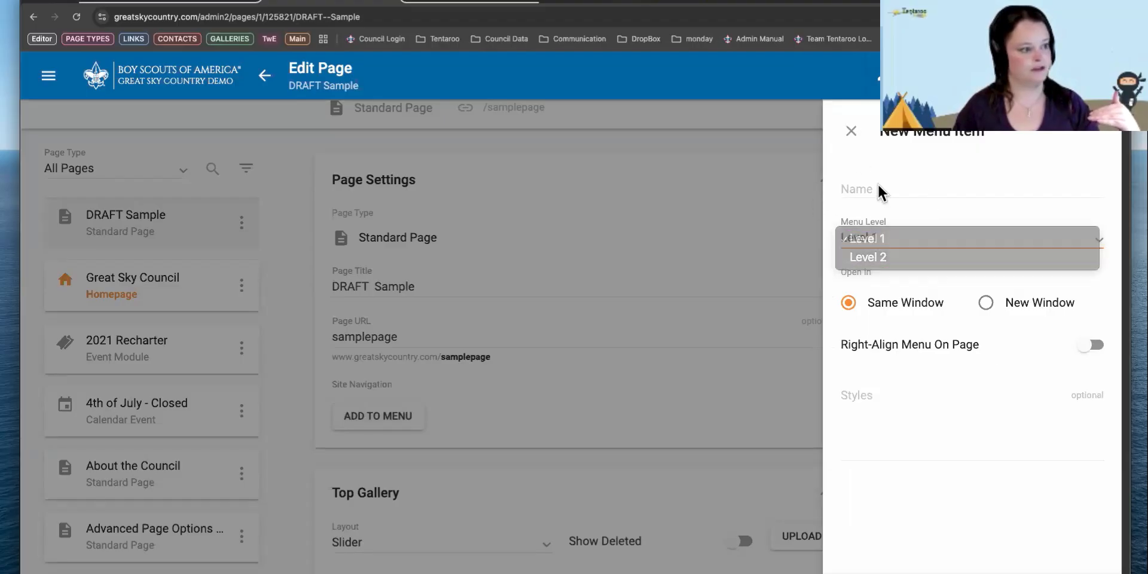
click(851, 131)
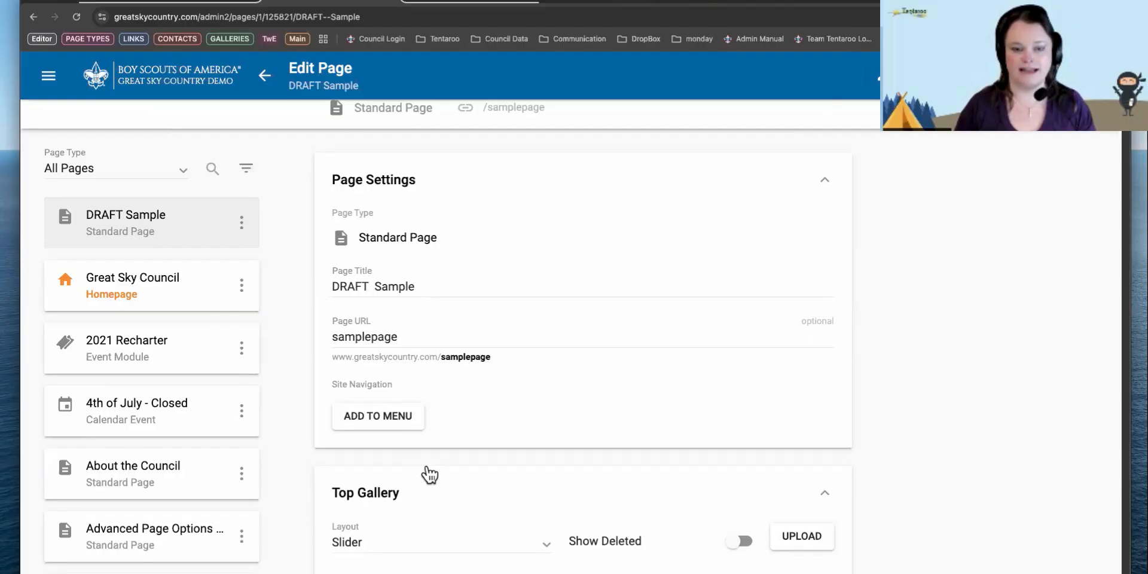
Add the five activity photos from the computer to the page's Top Gallery.
scroll(436, 464, down, 5)
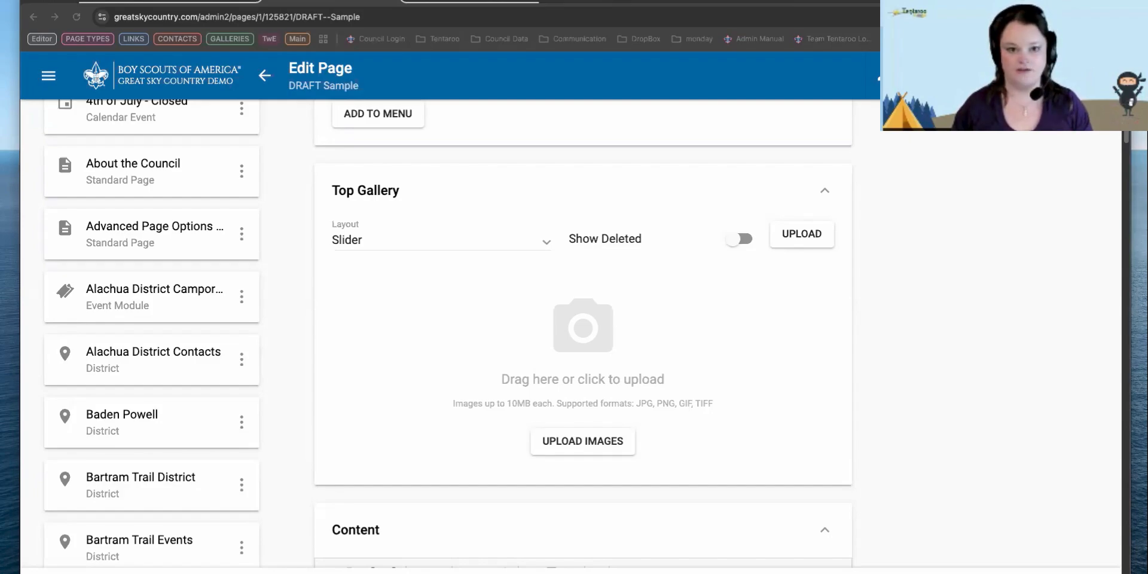
drag(873, 421, 596, 317)
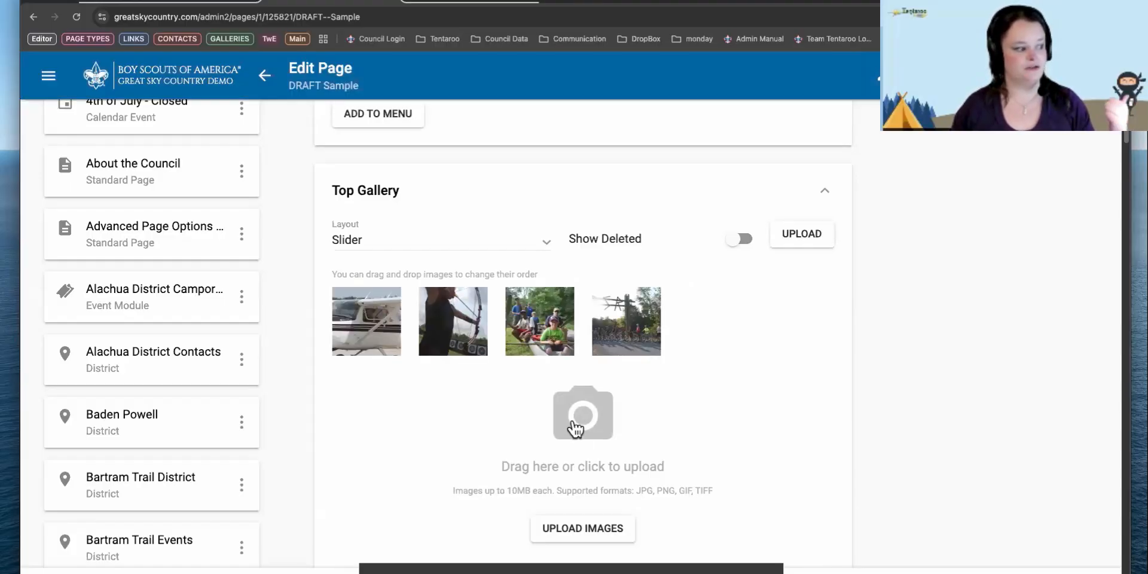
mouse_move(738, 325)
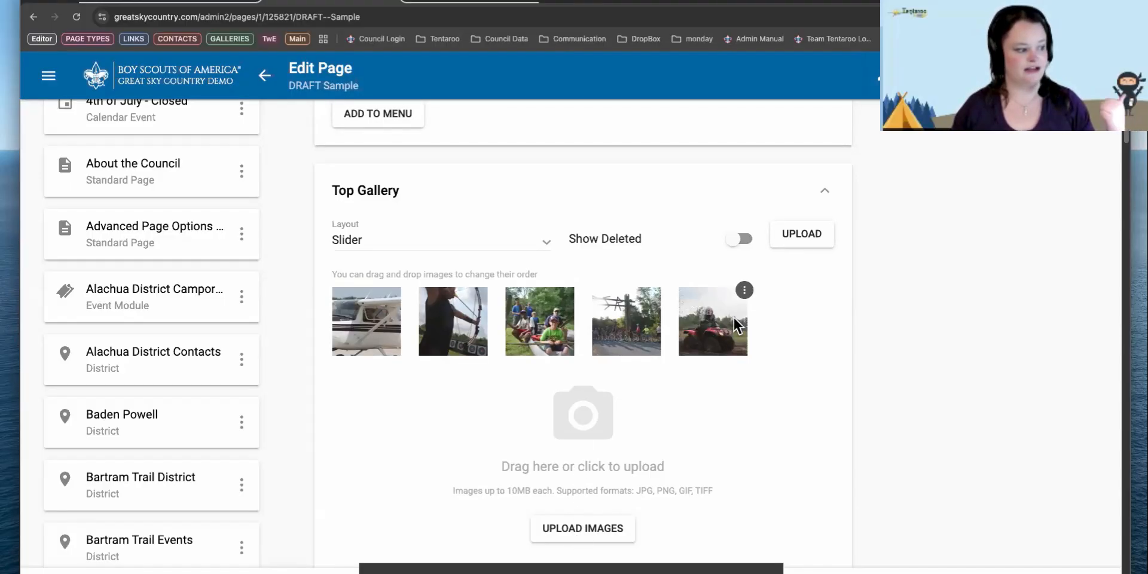
Upload Zinia Crop.jpg from the Flowers folder to the Top Gallery and move the airplane photo to second place.
click(810, 233)
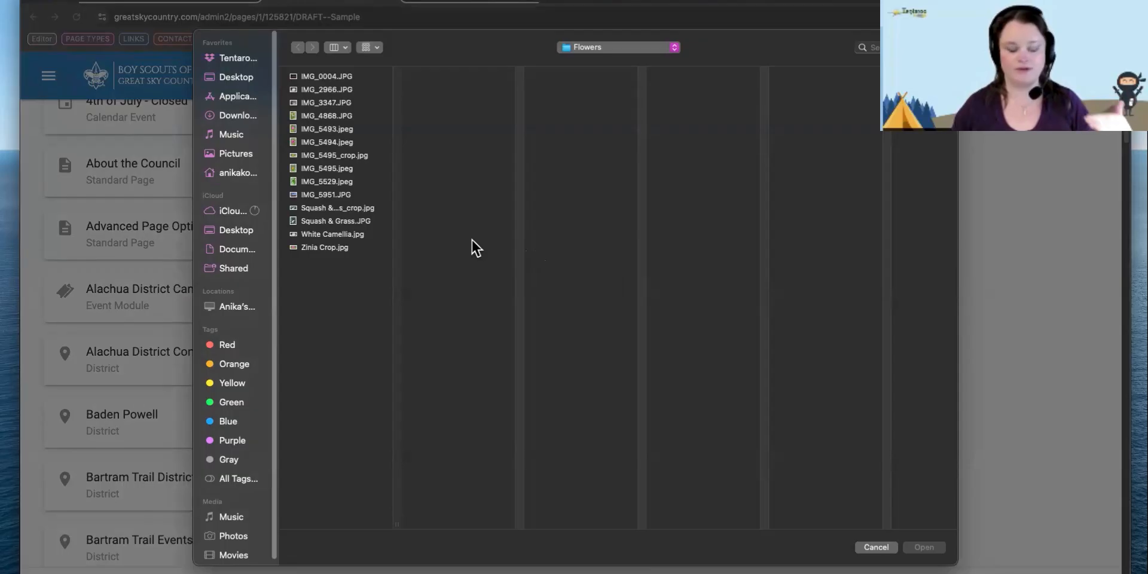
click(317, 247)
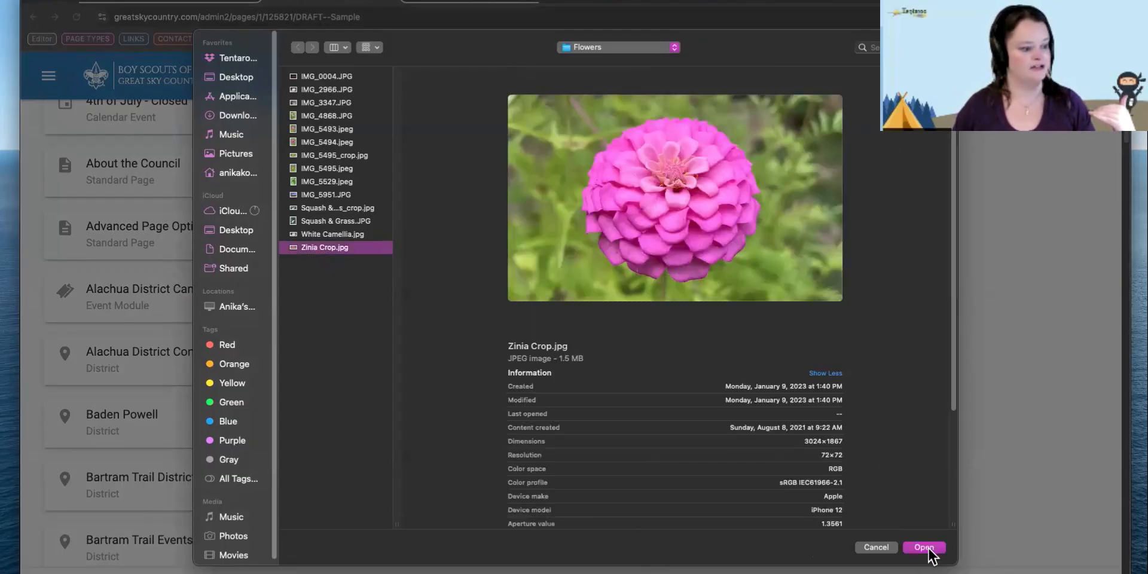
click(925, 546)
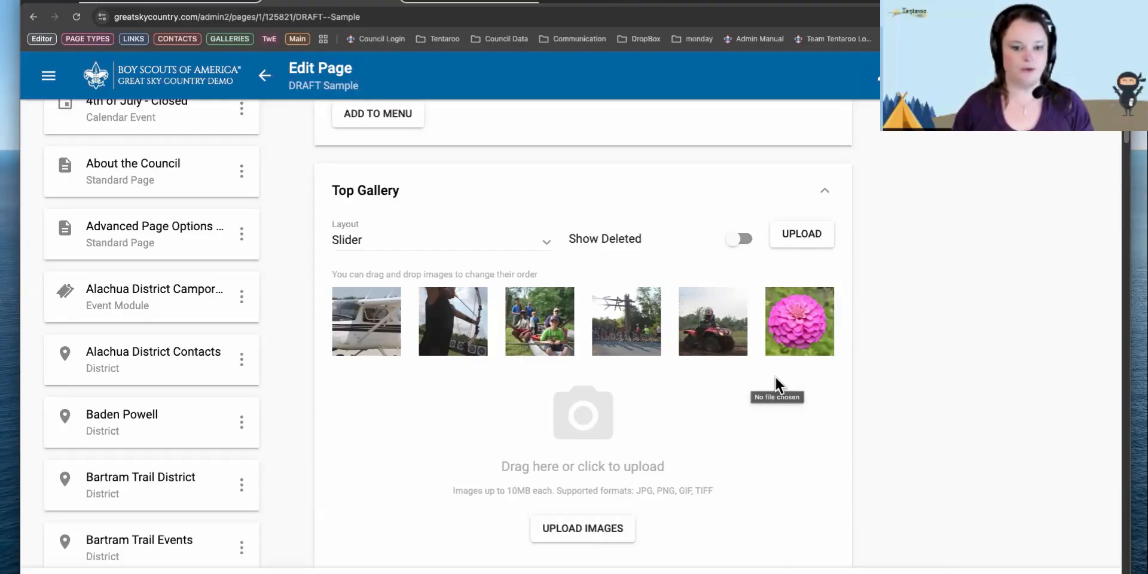
mouse_move(335, 317)
drag(348, 317, 464, 316)
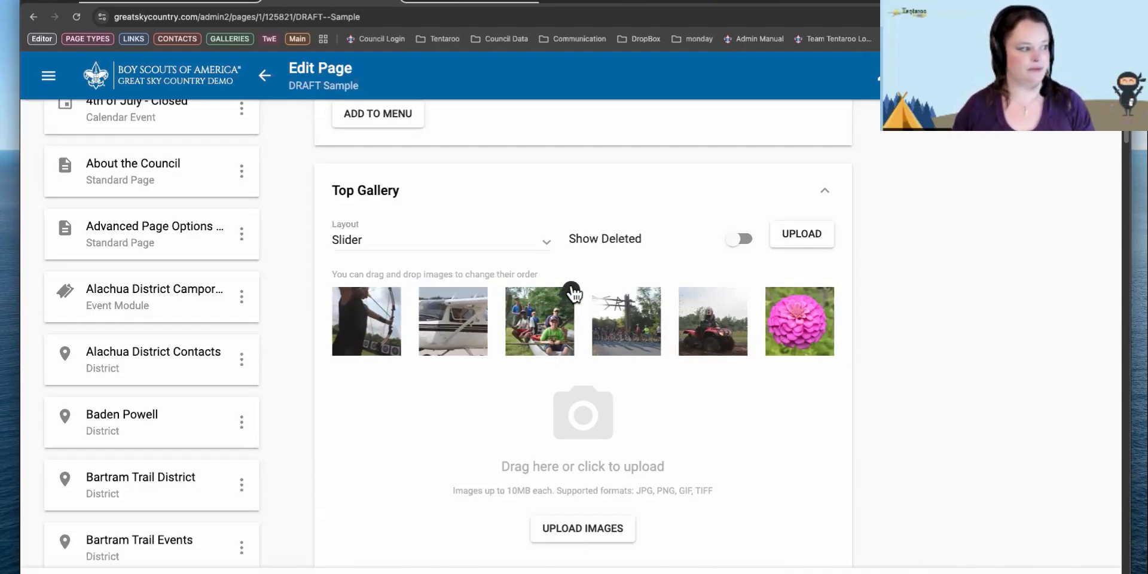
Edit the third Top Gallery image, the group with canoes, and enter the description "This is a description.".
click(571, 290)
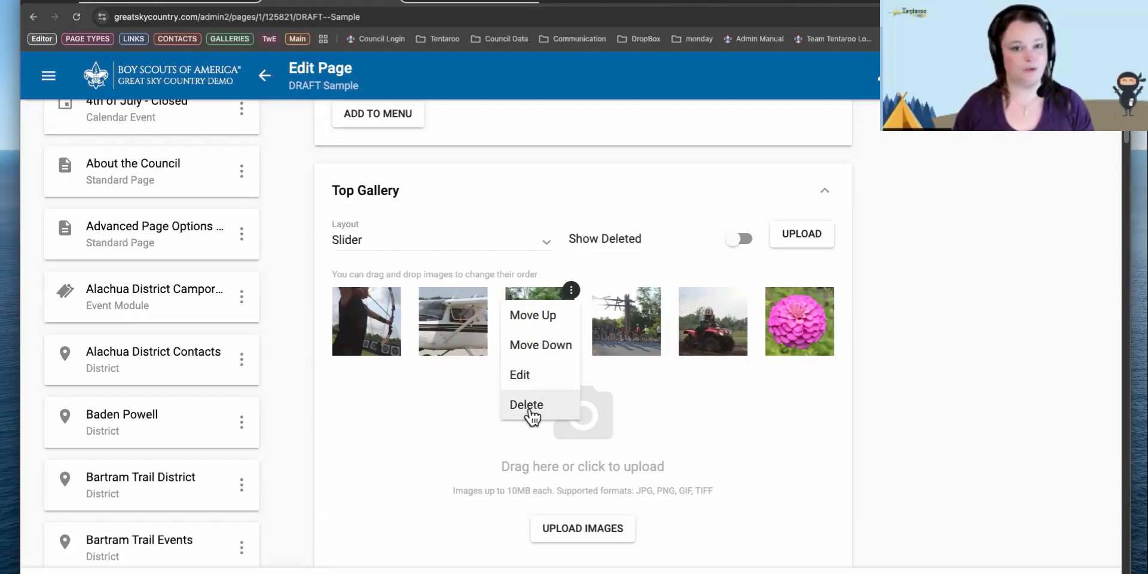
click(520, 376)
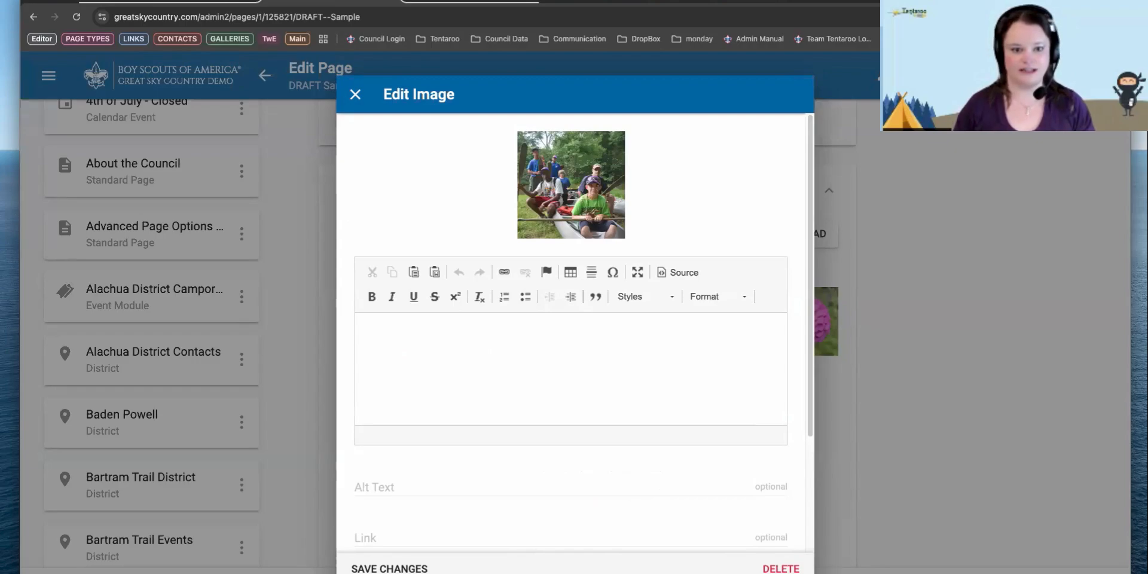
click(469, 364)
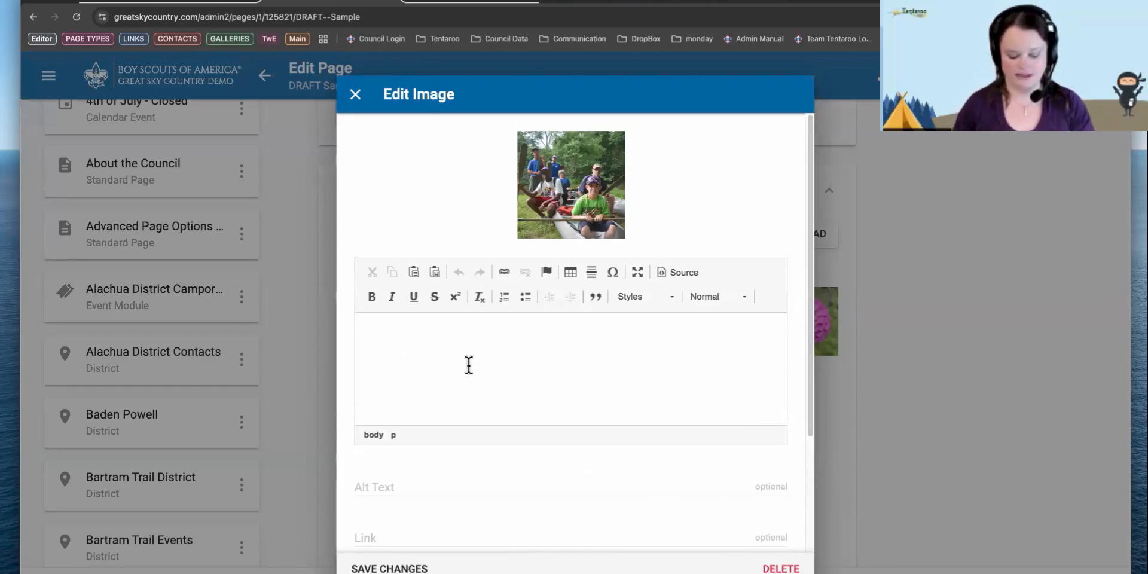
text(This is a)
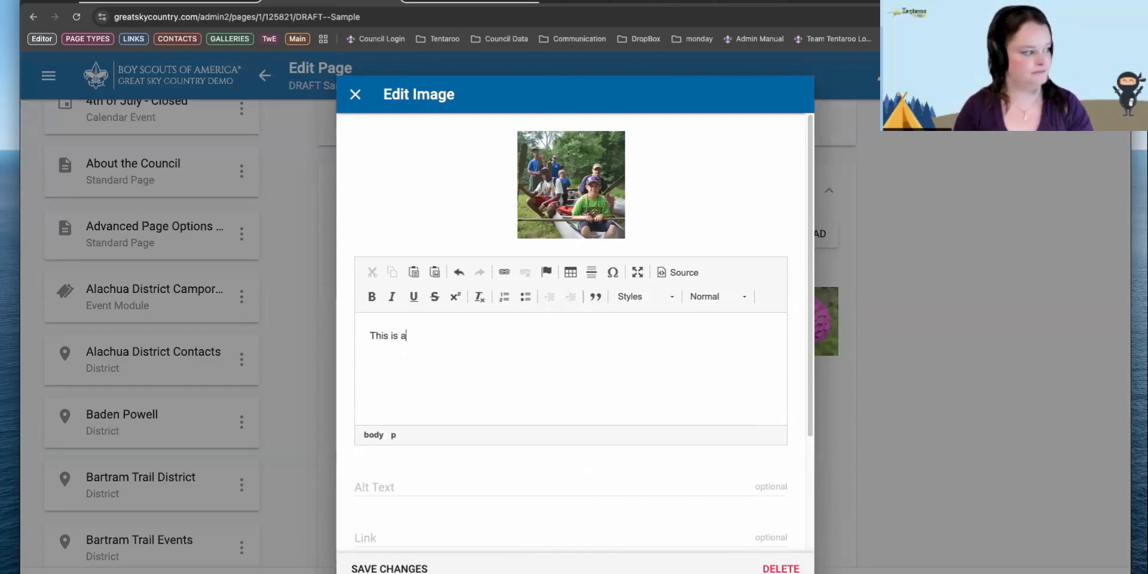
text( descript)
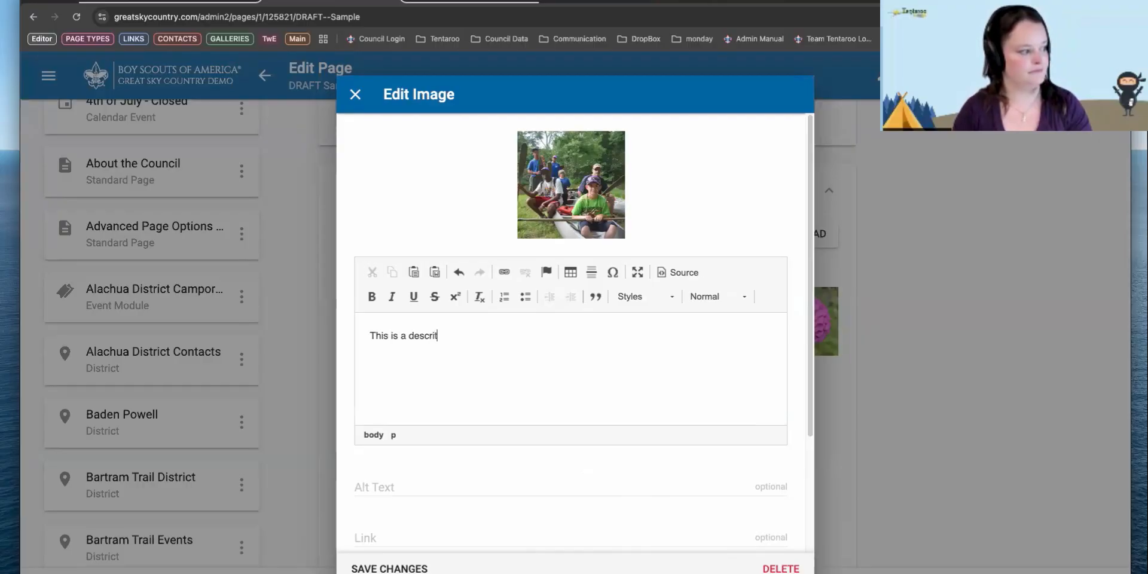
text(ion.)
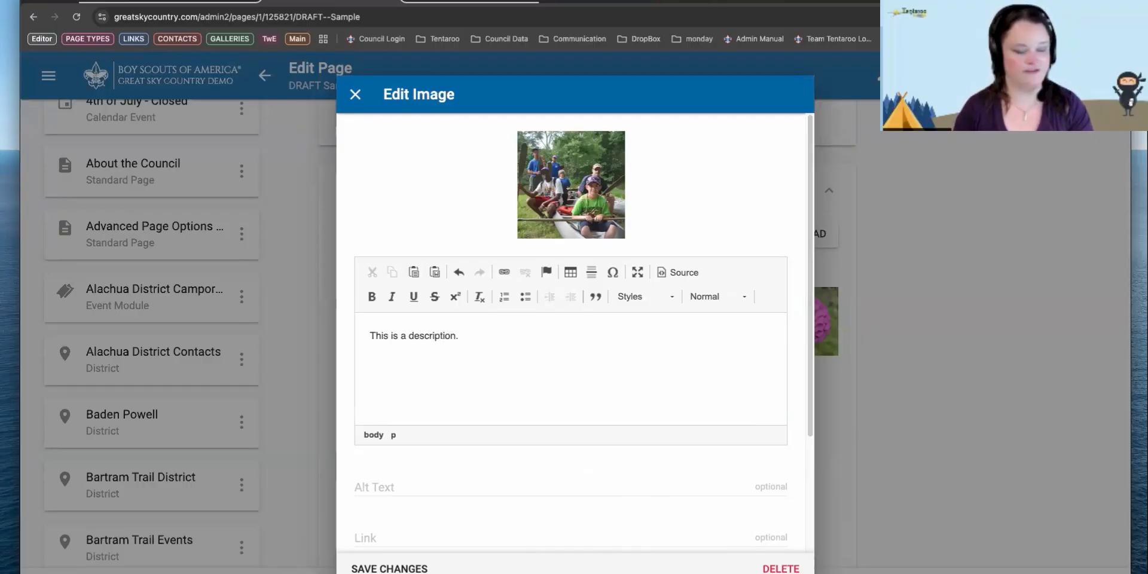
Set the alt text of the canoe group image to "This is a Title".
scroll(597, 423, down, 1)
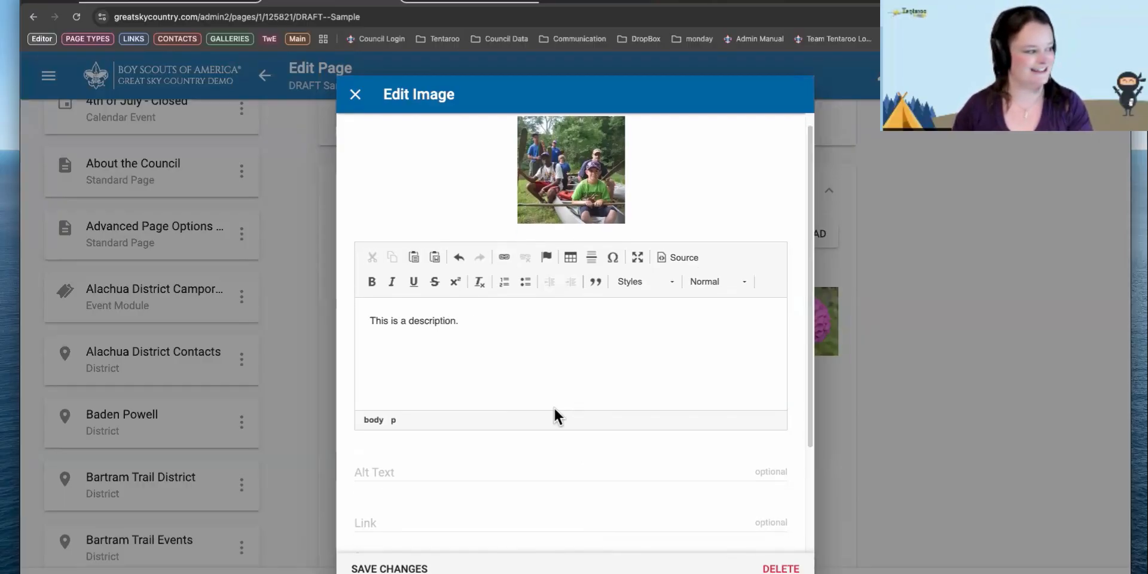
click(393, 425)
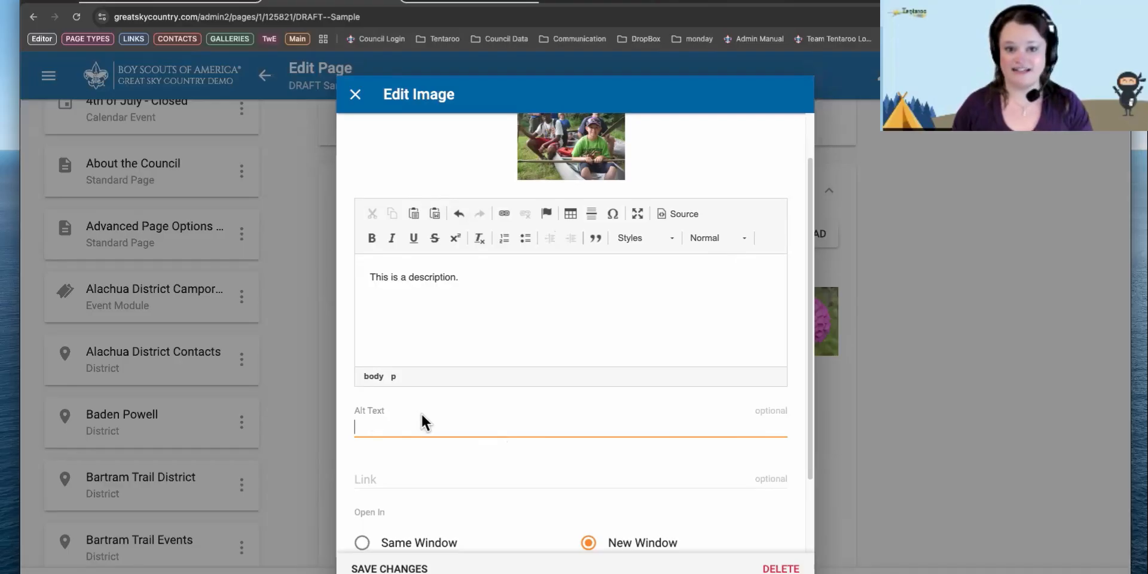
text(Th)
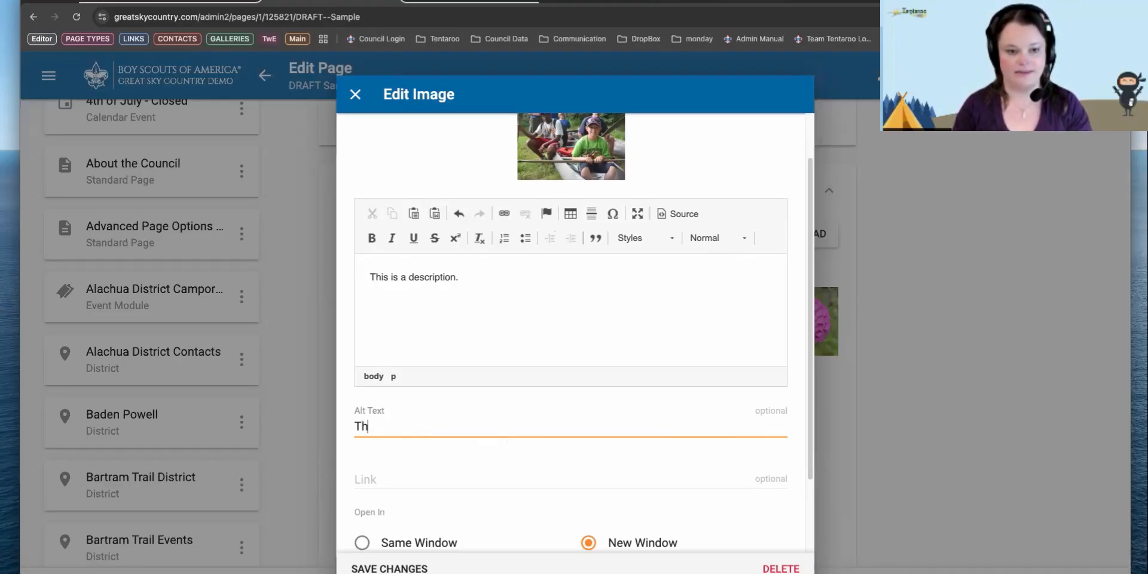
text(is is a Title.)
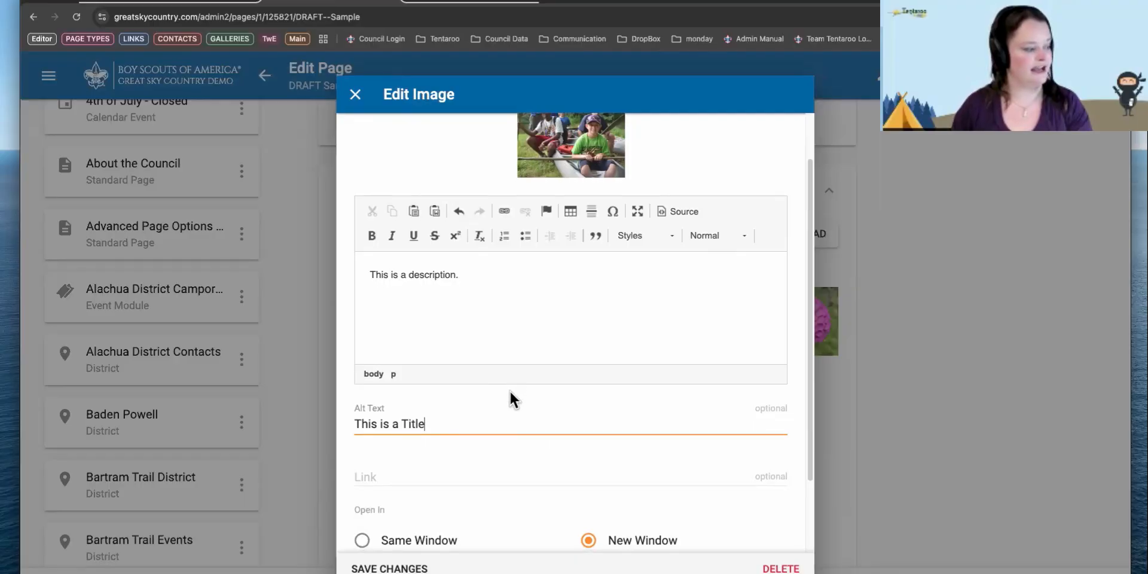
scroll(366, 386, down, 2)
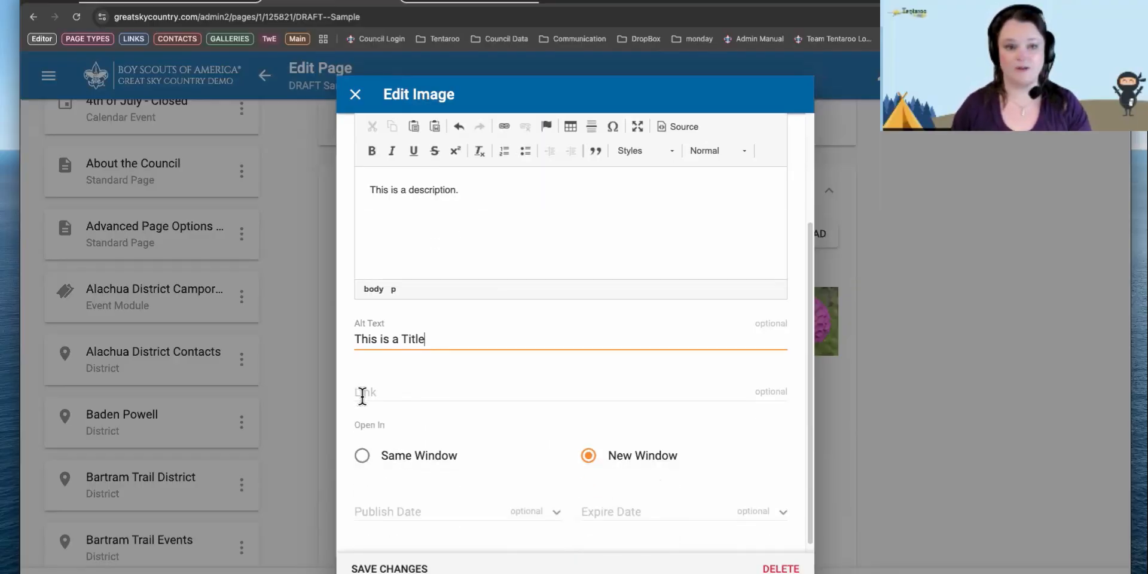
click(622, 3)
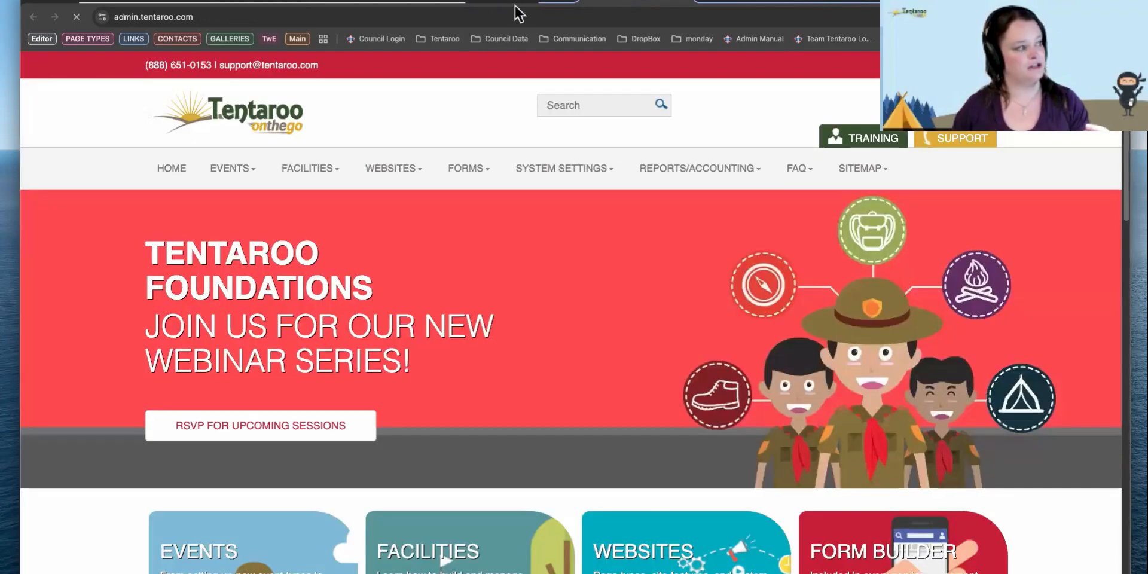
click(470, 17)
key(ctrl+c)
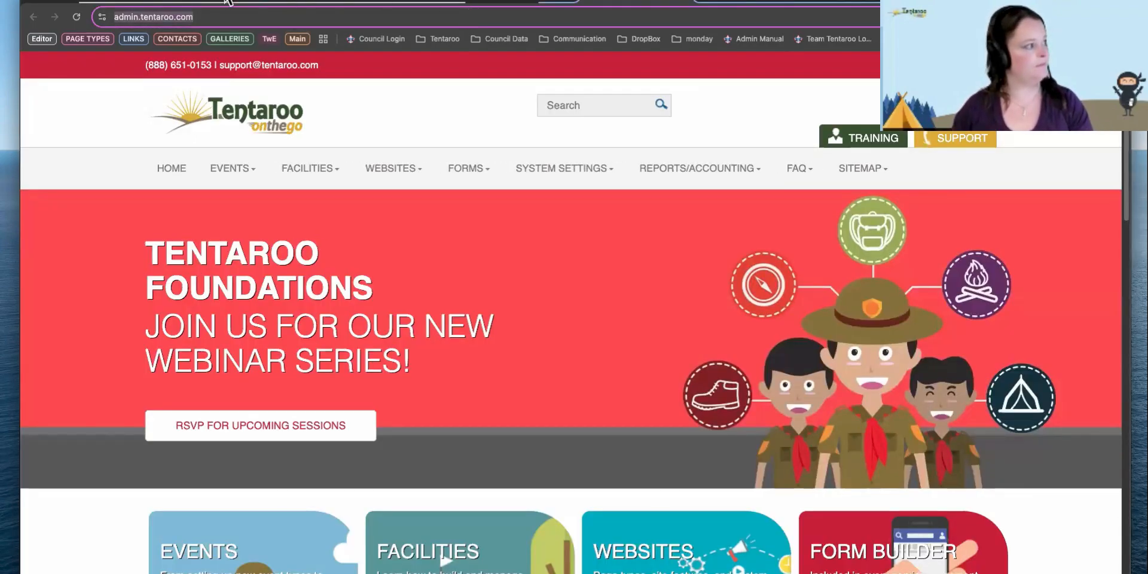
click(257, 4)
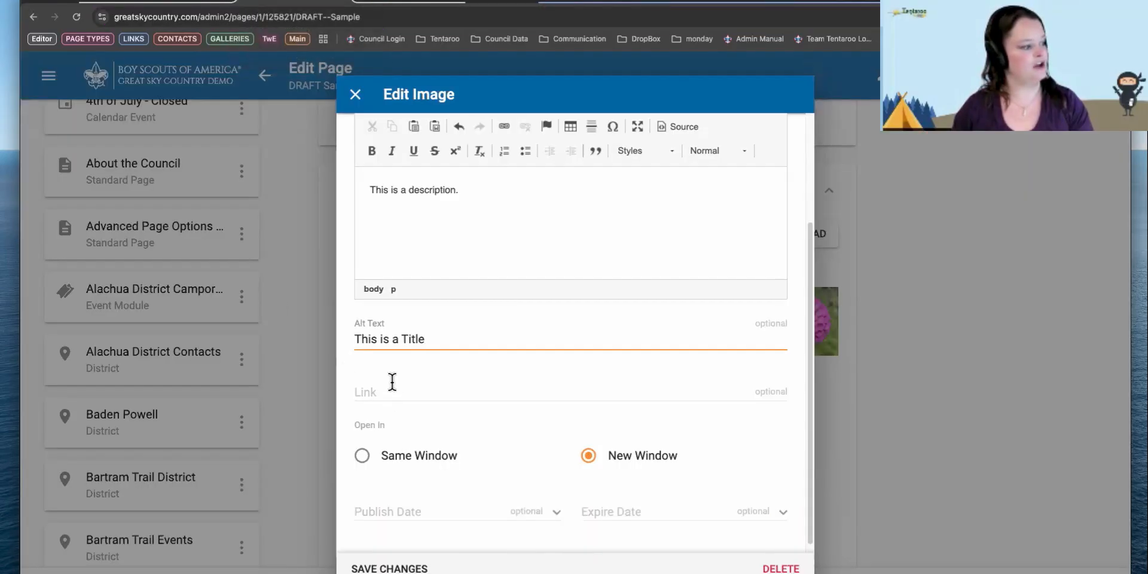
click(390, 390)
key(ctrl+v)
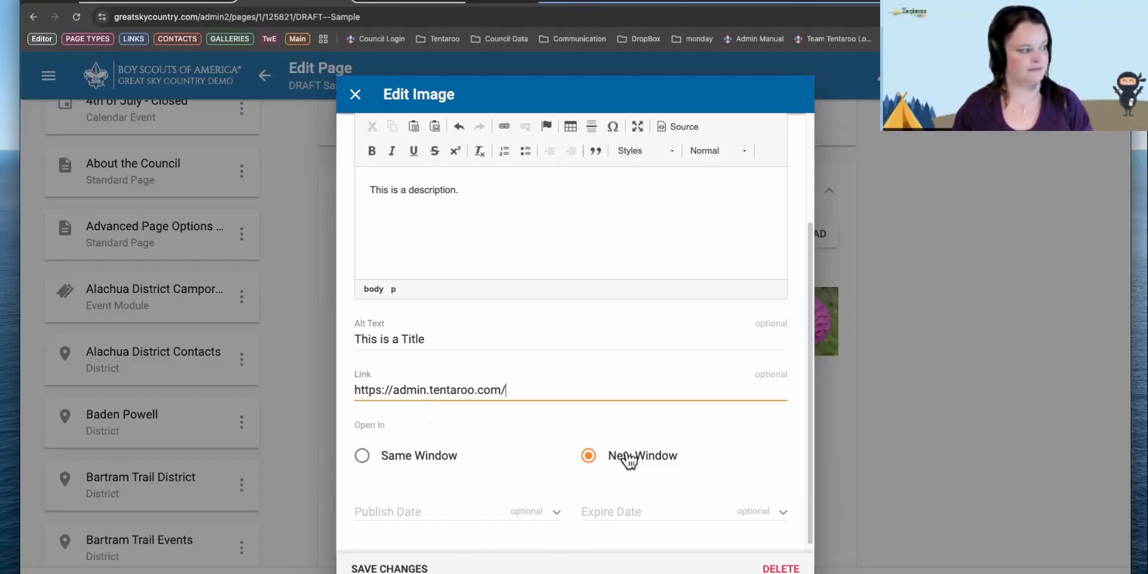
scroll(651, 439, down, 1)
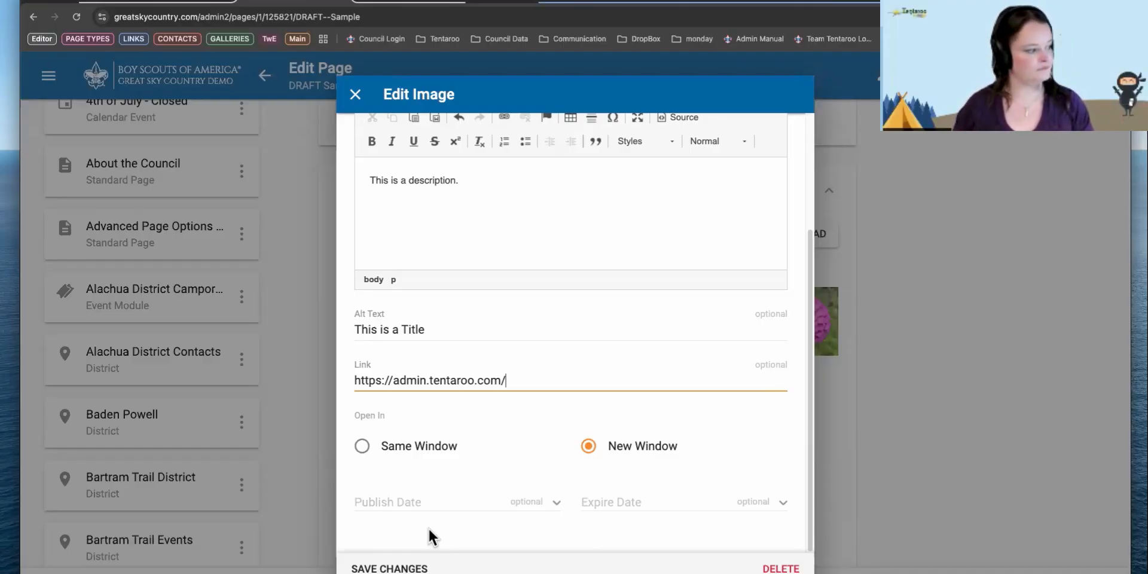
click(392, 568)
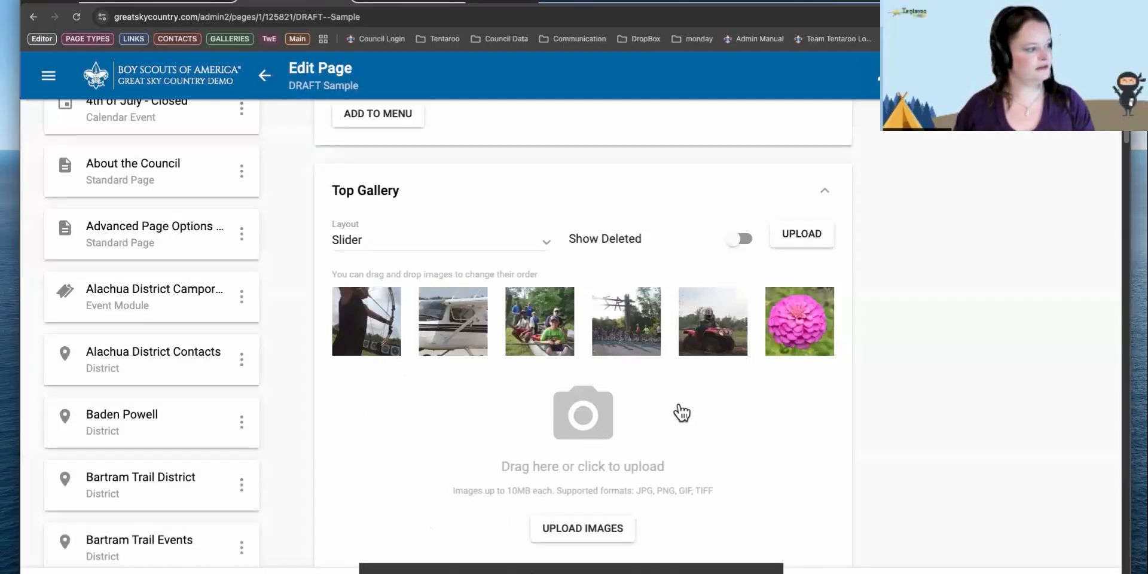
Move the photo of the cyclists under the wooden gate to first place in the Top Gallery.
mouse_move(604, 322)
drag(617, 312, 390, 318)
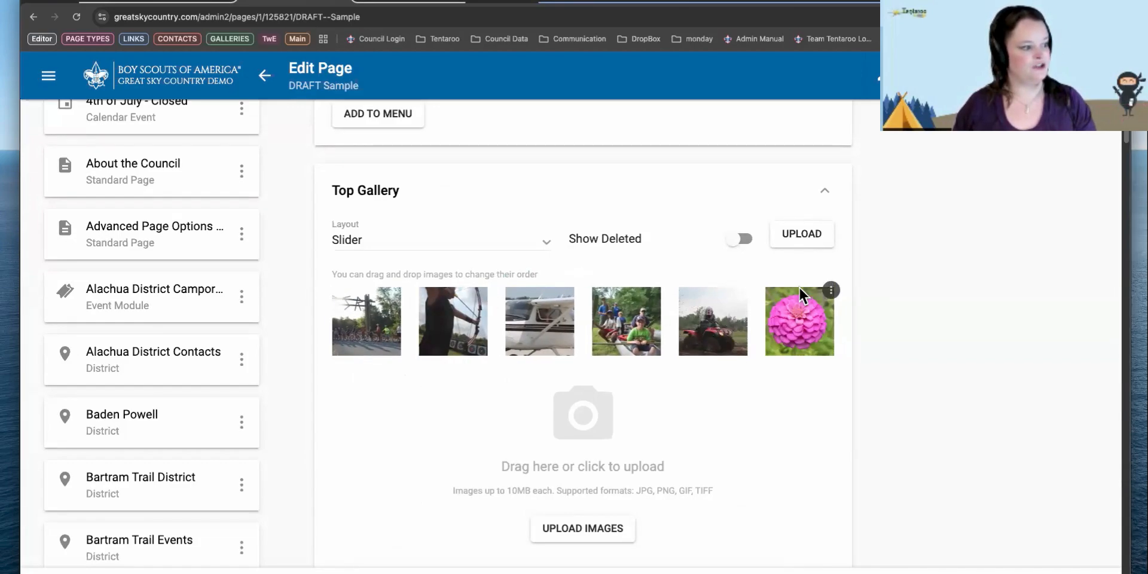
Delete the pink flower photo from the Top Gallery, and restore it from the deleted images.
click(830, 292)
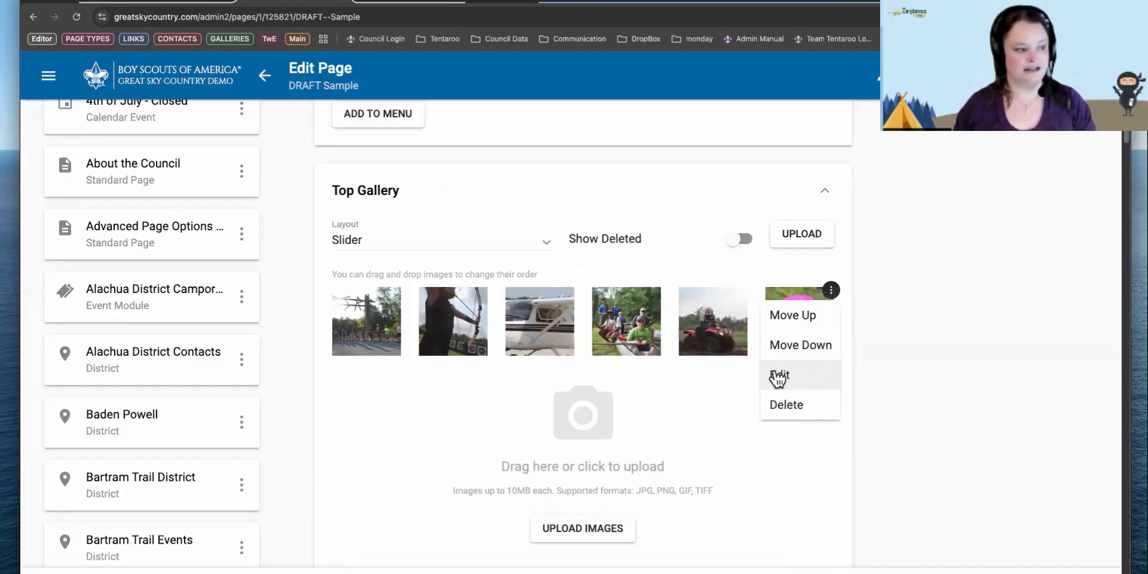
click(785, 410)
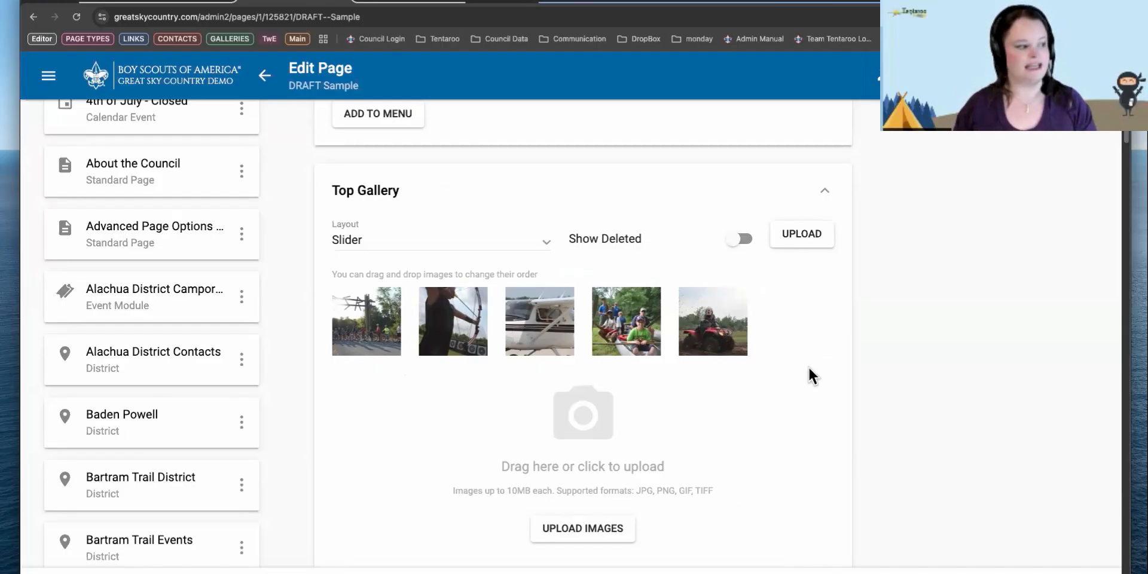
click(741, 240)
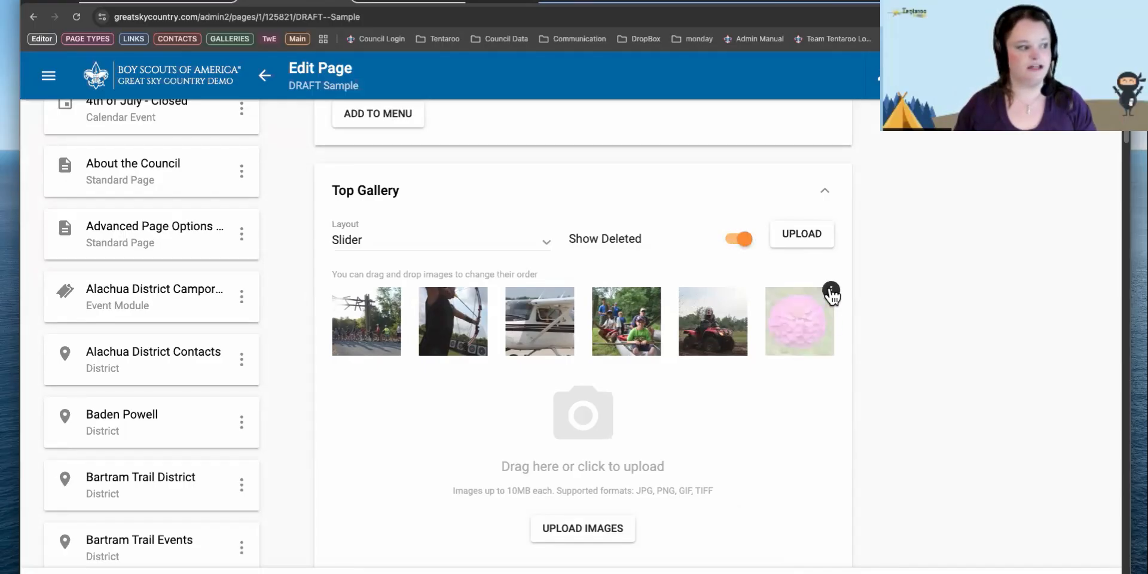
click(831, 293)
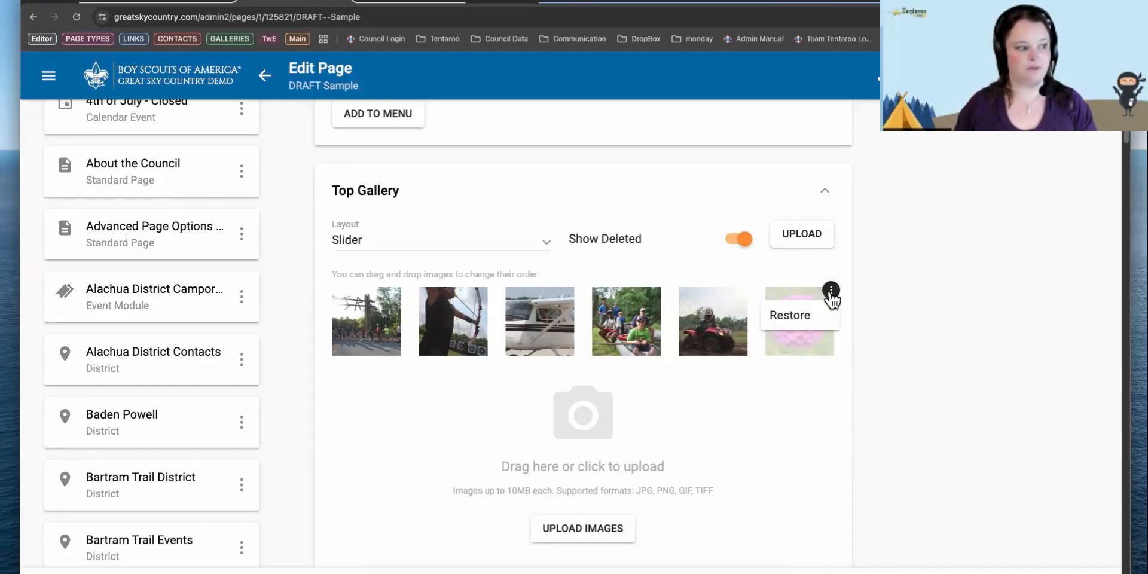
click(799, 315)
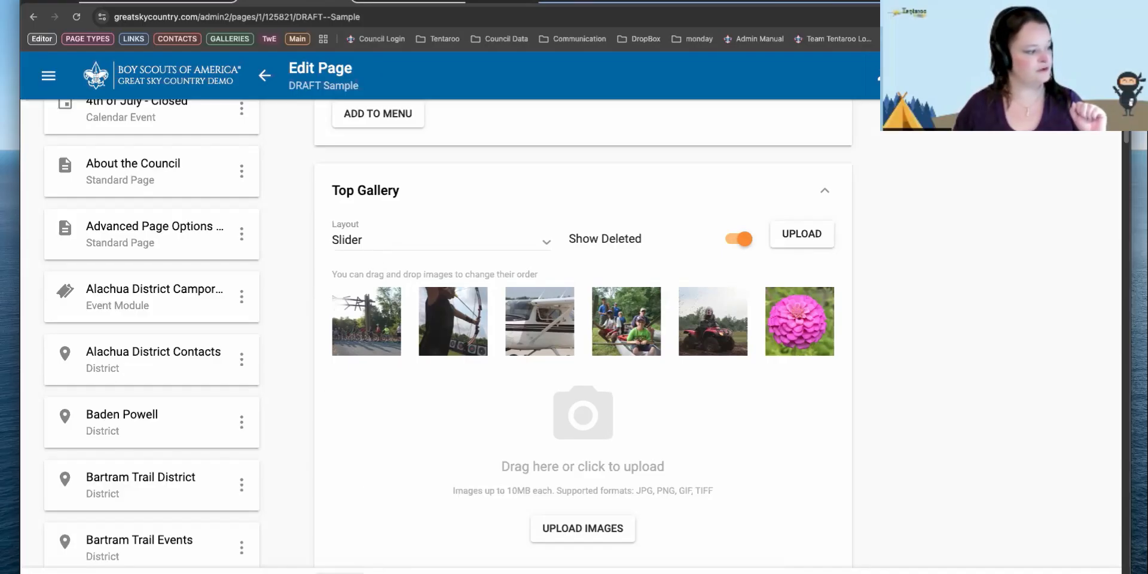
Reload the public sample page, browse its Top Gallery slider, and compare it with the slider on the council homepage.
click(413, 2)
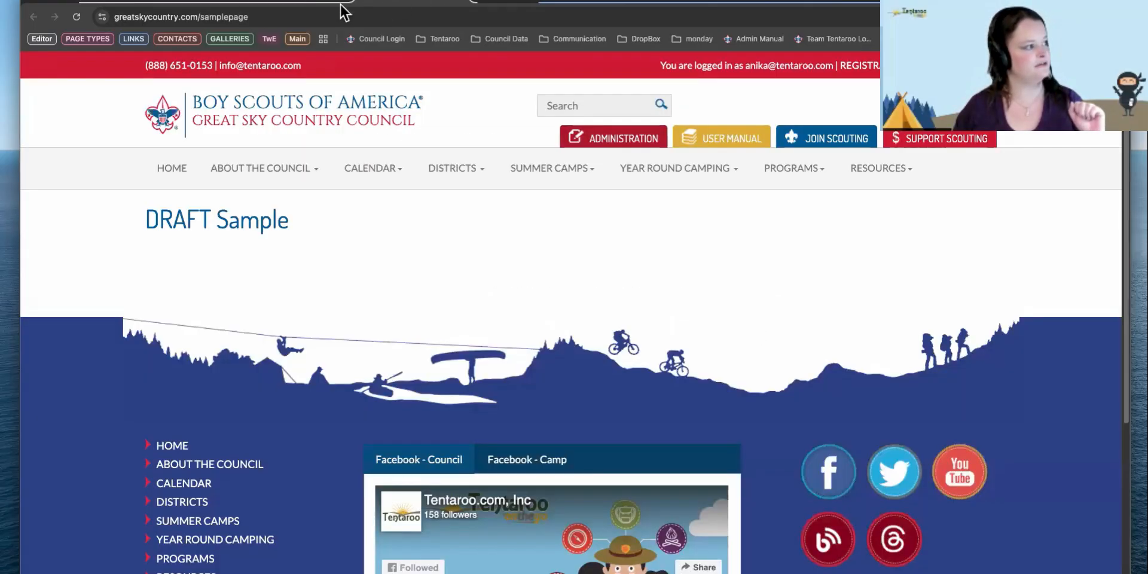
click(77, 17)
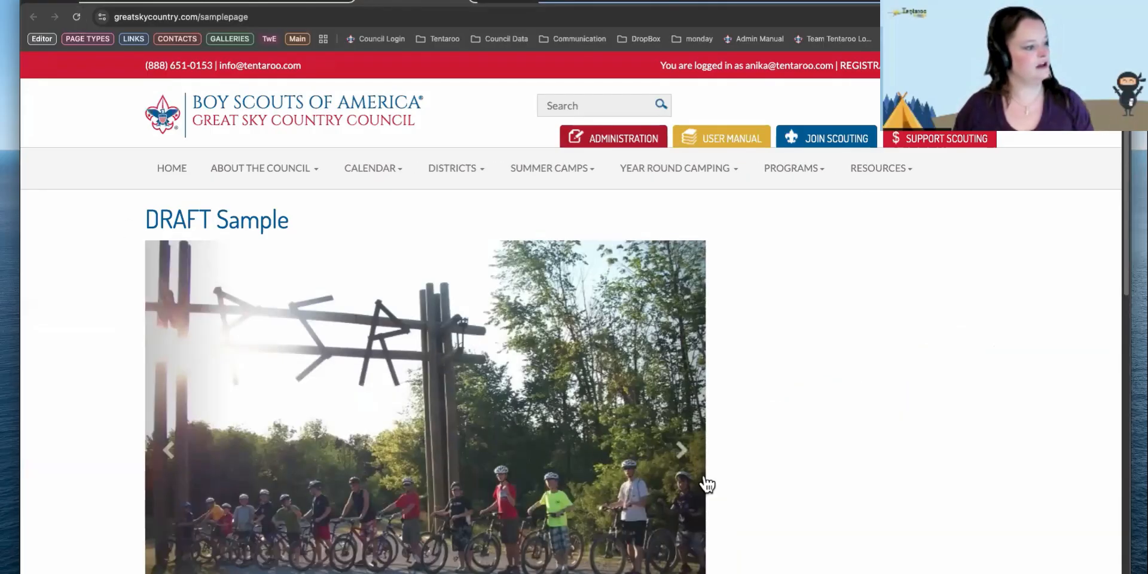
scroll(707, 484, down, 3)
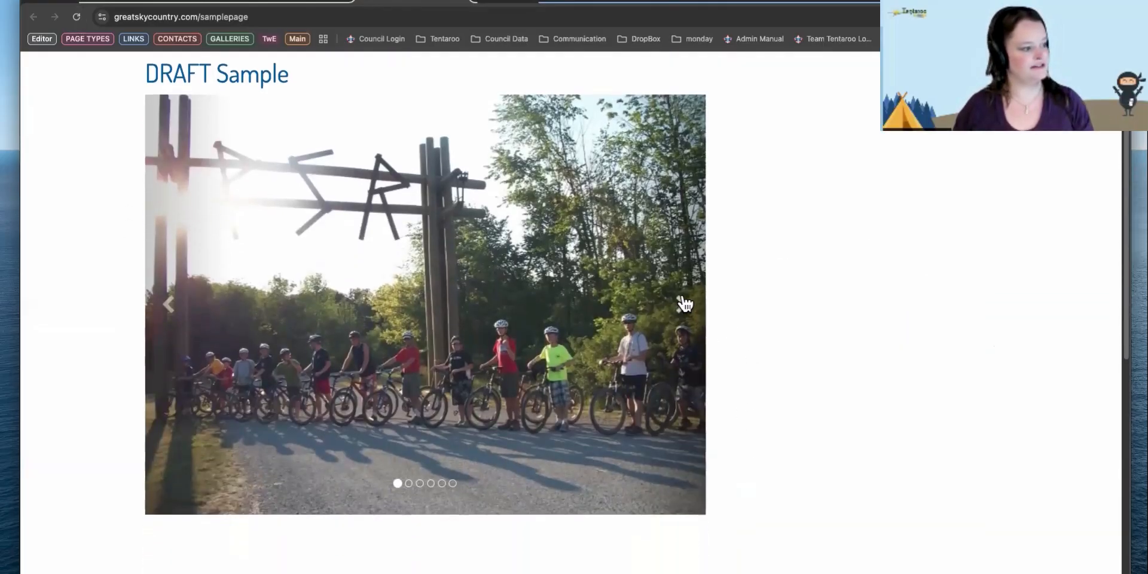
click(682, 303)
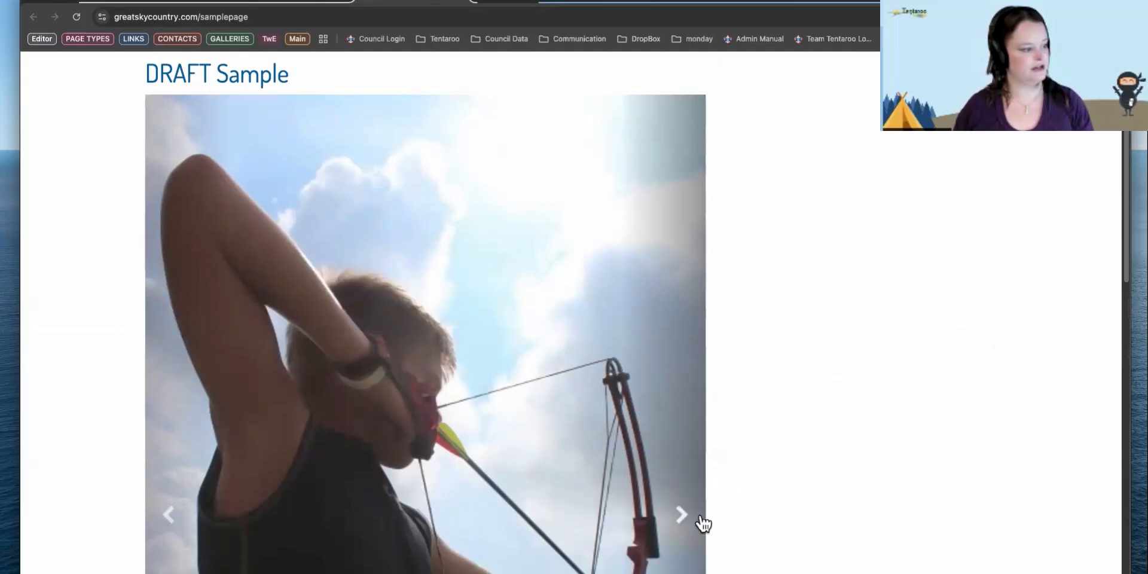
click(683, 515)
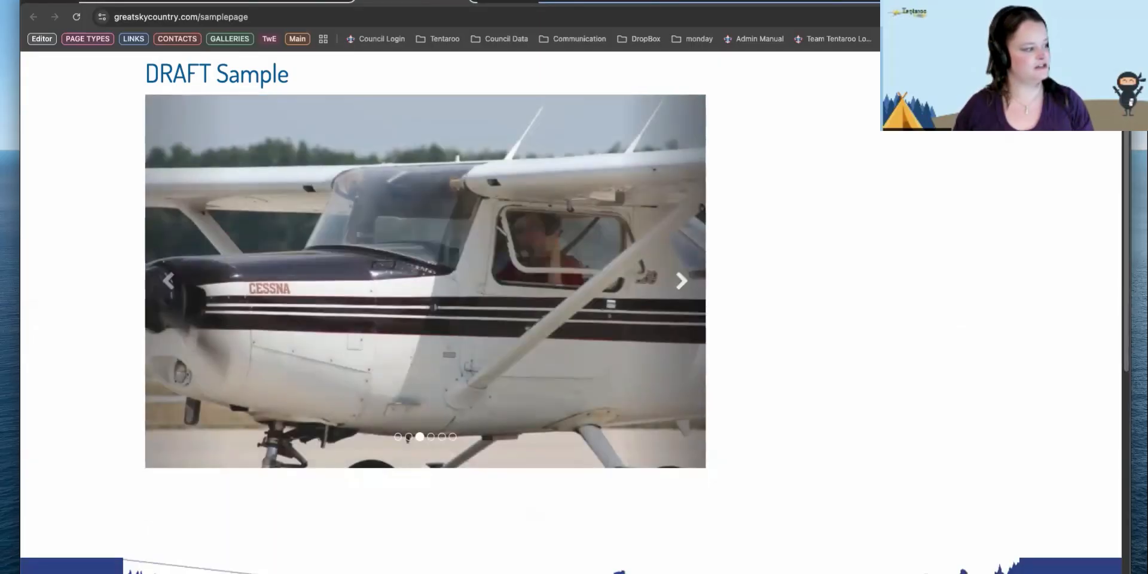
scroll(907, 415, down, 1)
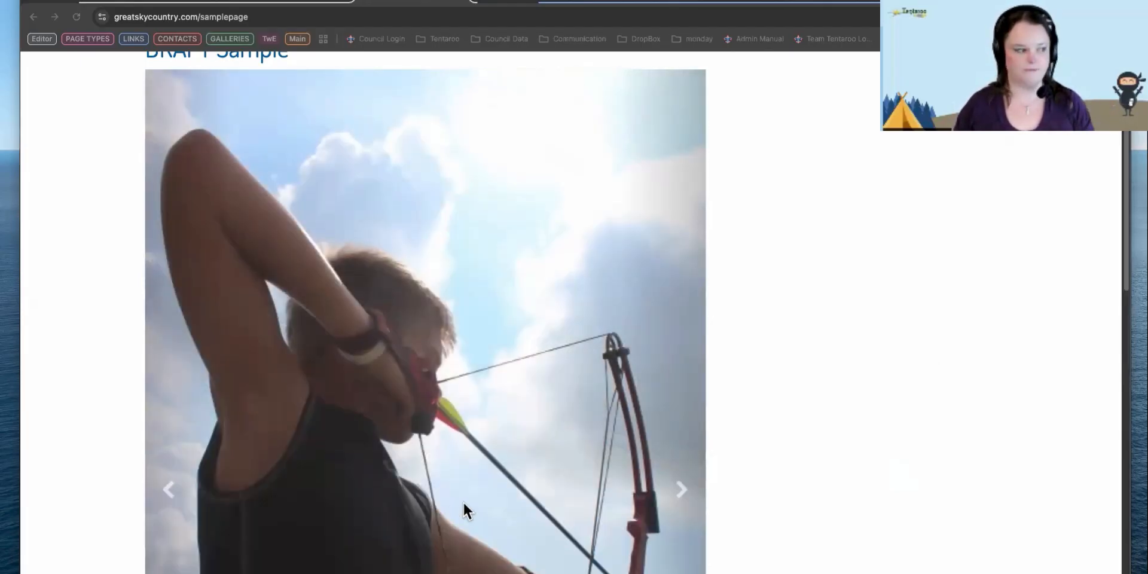
scroll(572, 294, up, 1)
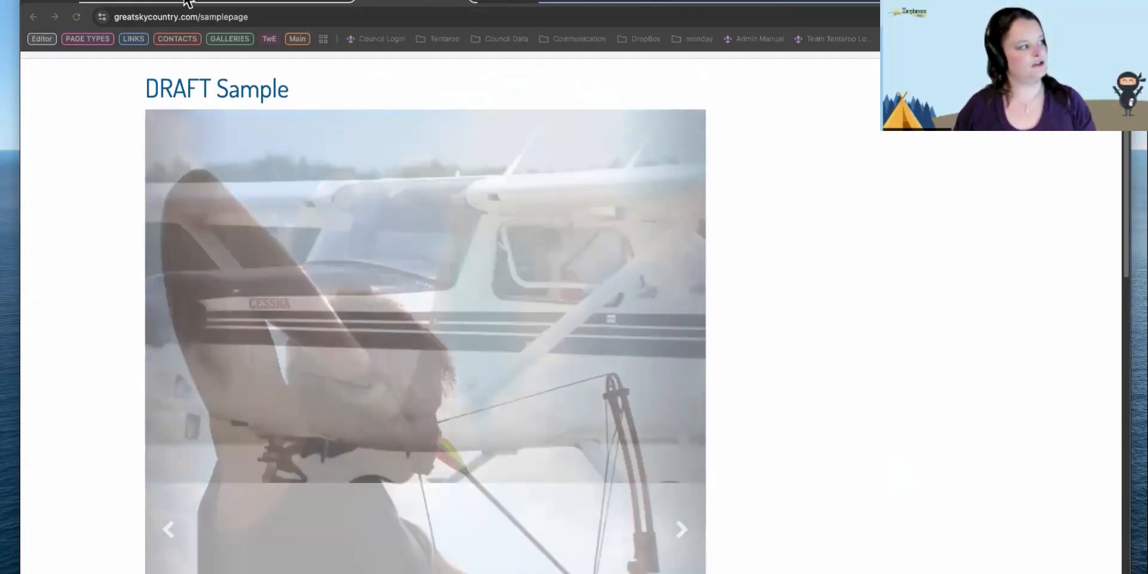
click(186, 2)
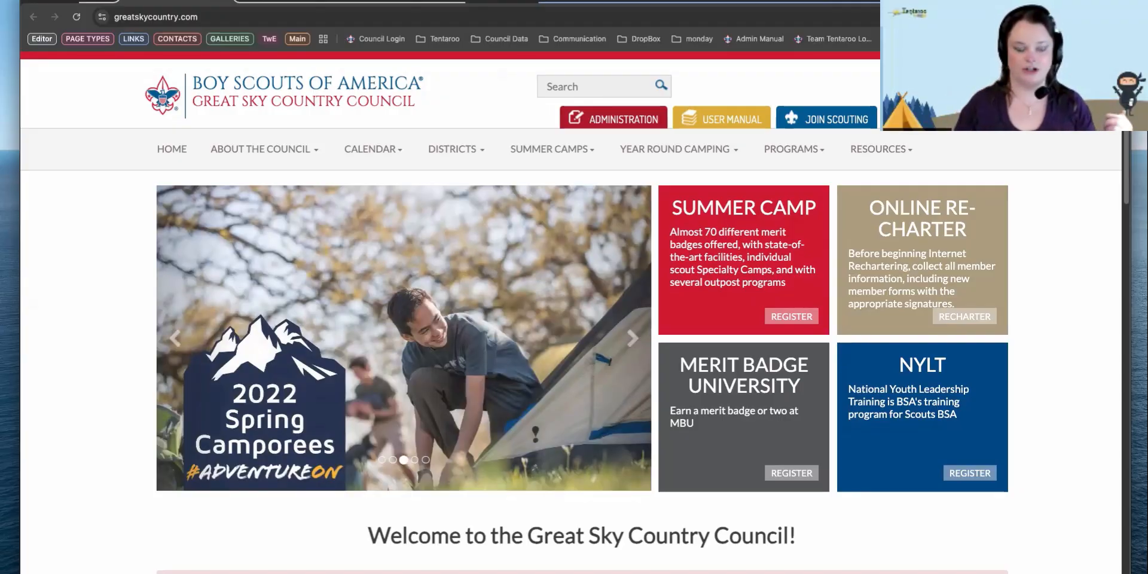
click(416, 6)
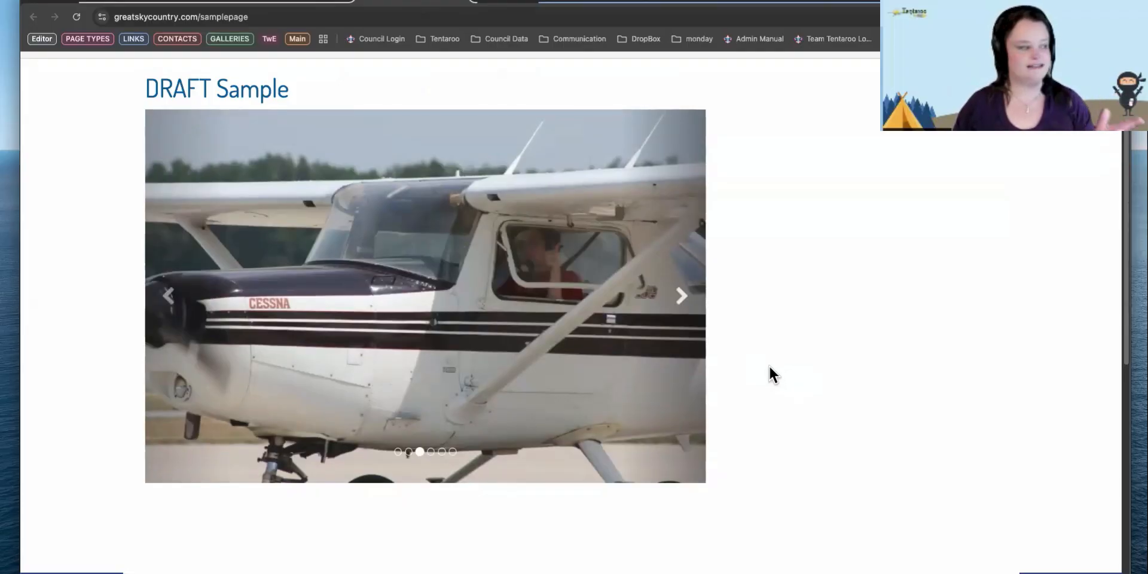
Step through the sample page's slider to the canoe photo, test its link to admin.tentaroo.com, and return to the sample page.
click(168, 295)
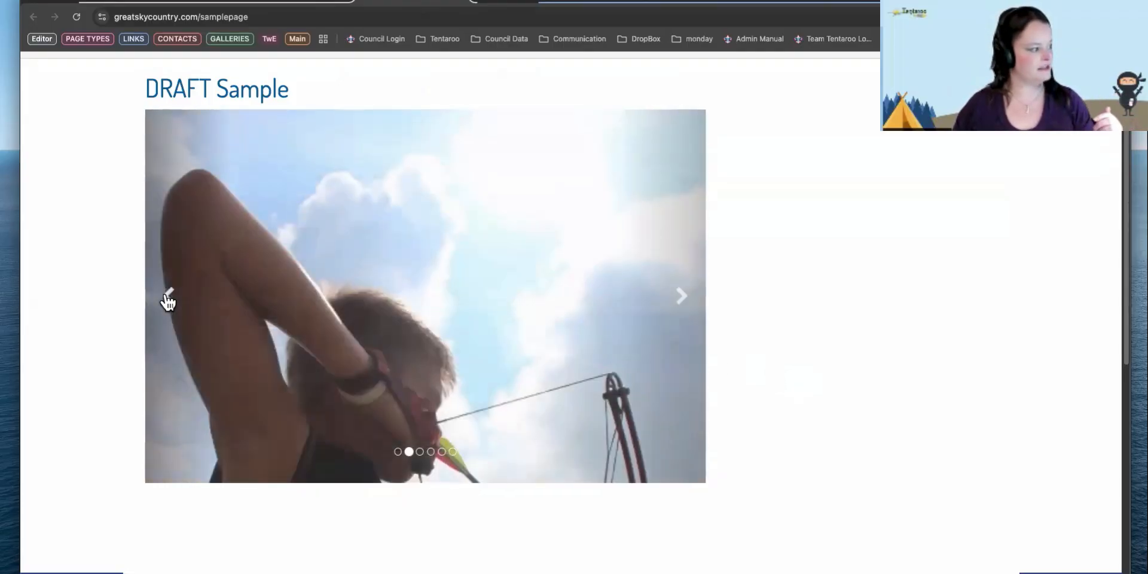
click(166, 302)
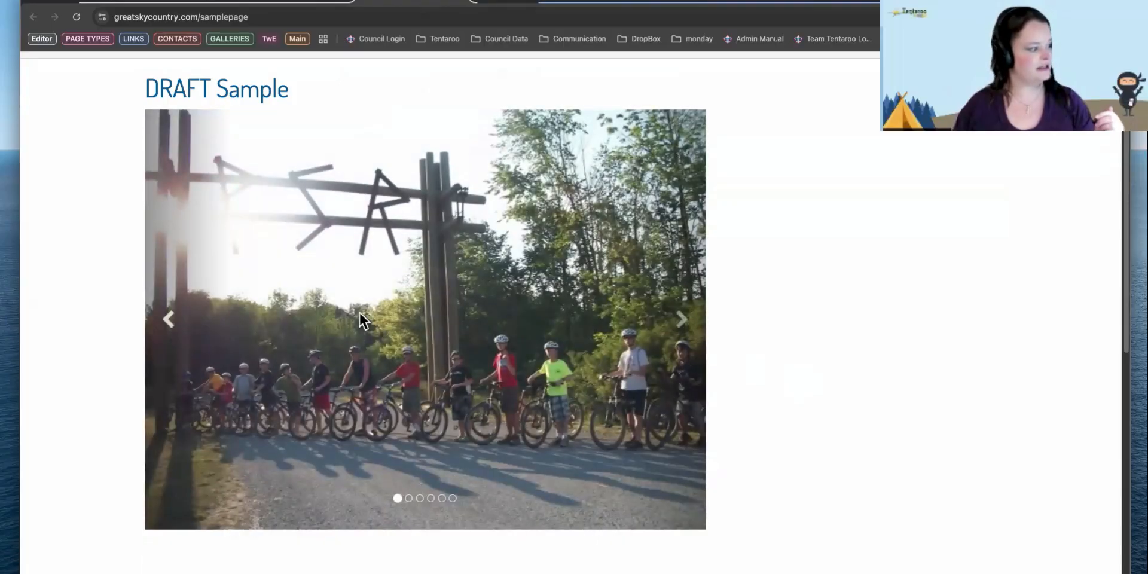
click(684, 323)
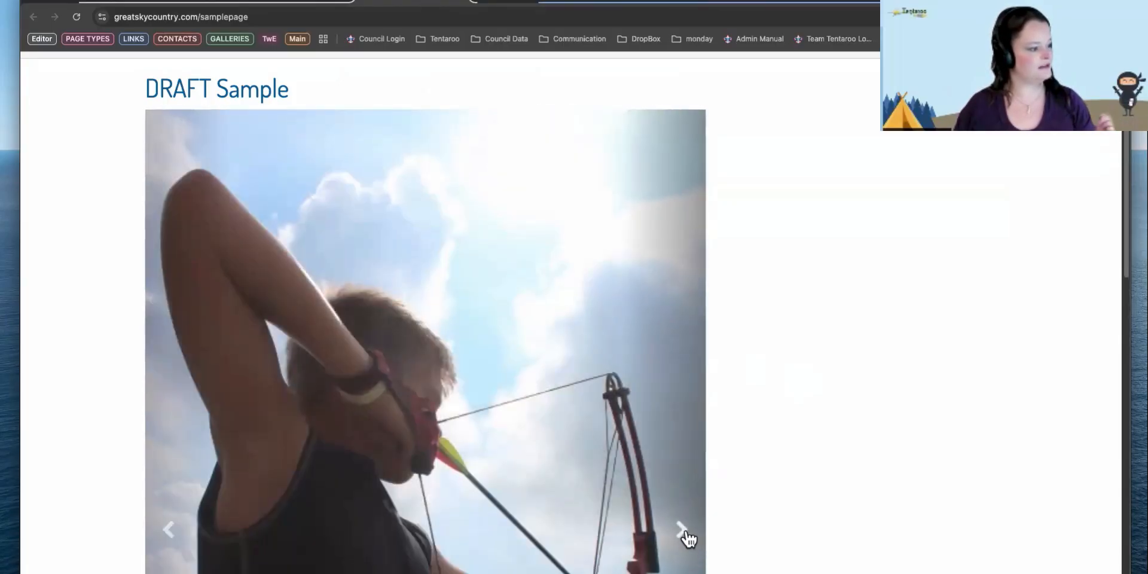
click(685, 532)
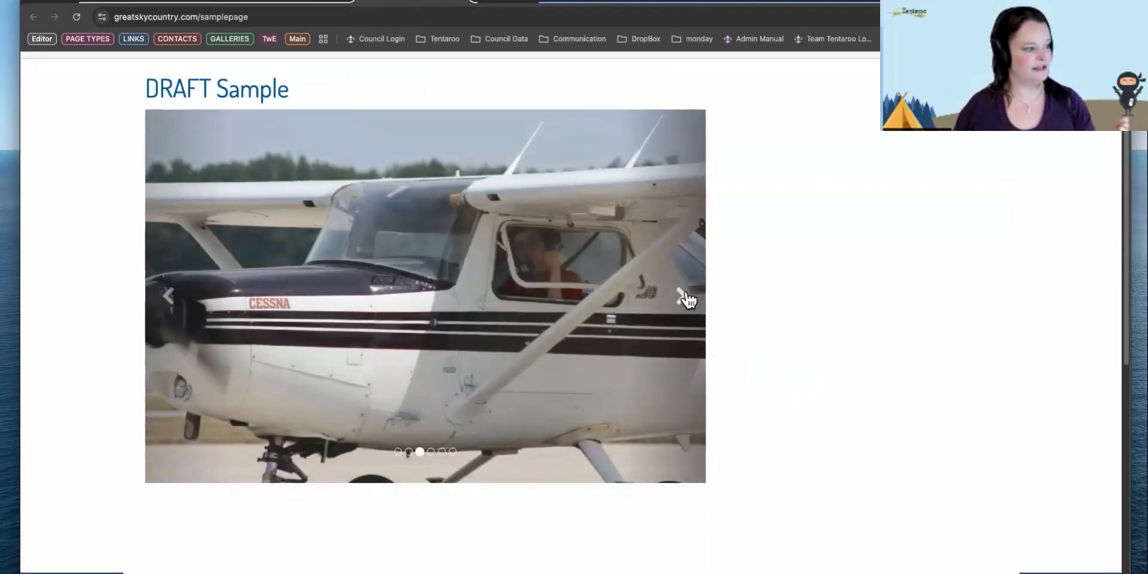
click(684, 296)
key(super+t)
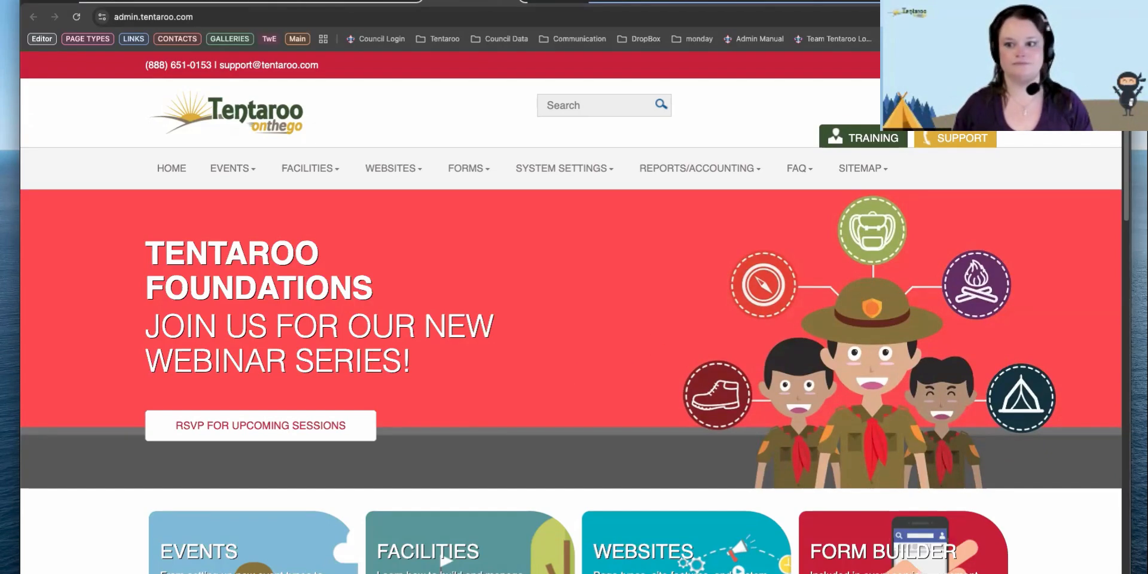
click(506, 1)
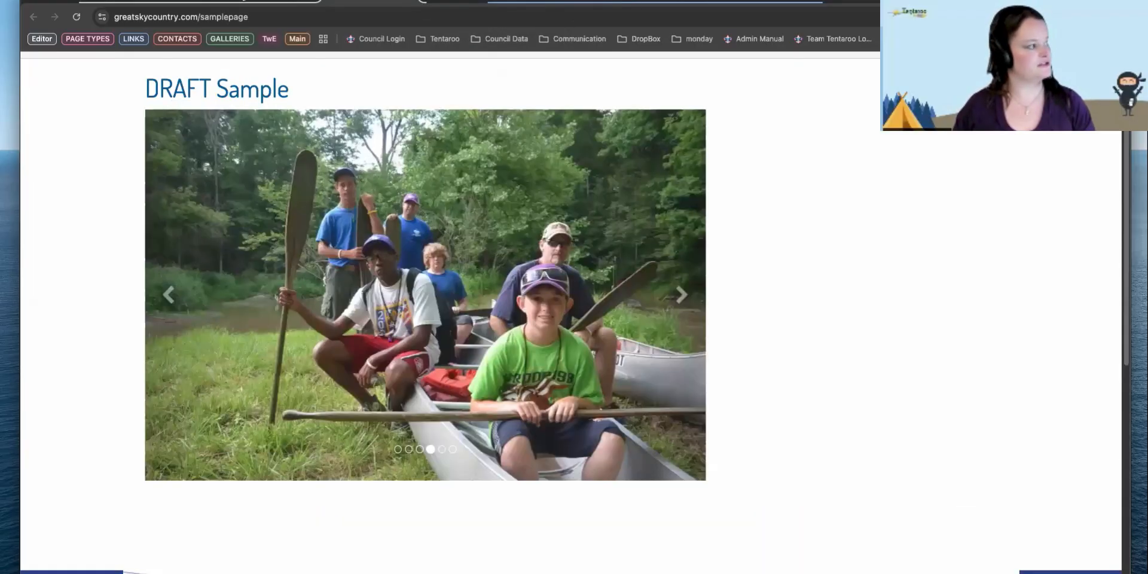
Return to the website administration and reopen the DRAFT Sample page for editing.
click(275, 3)
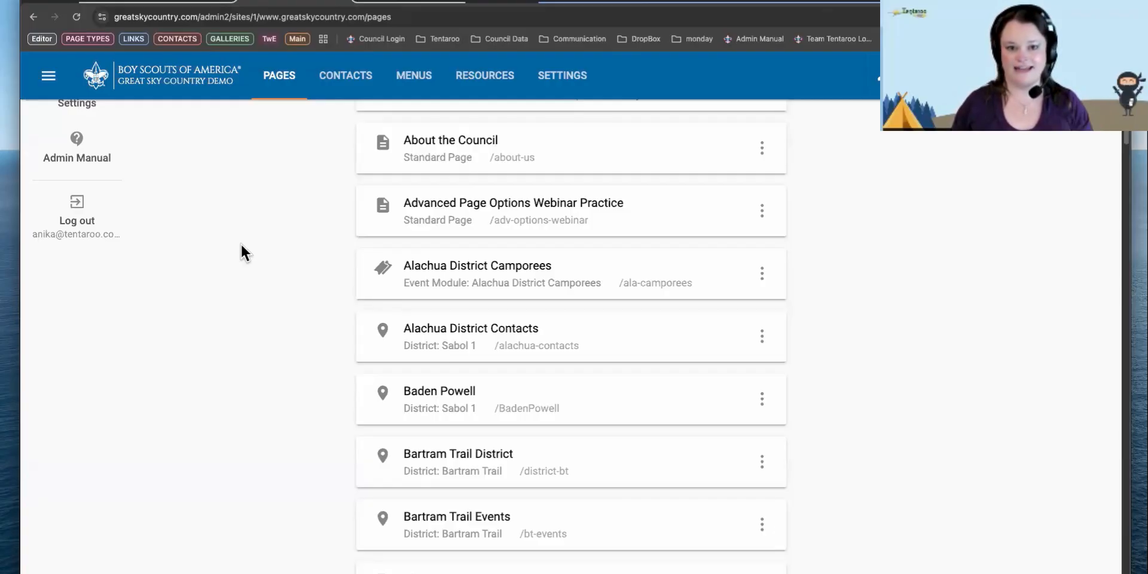
scroll(257, 249, up, 5)
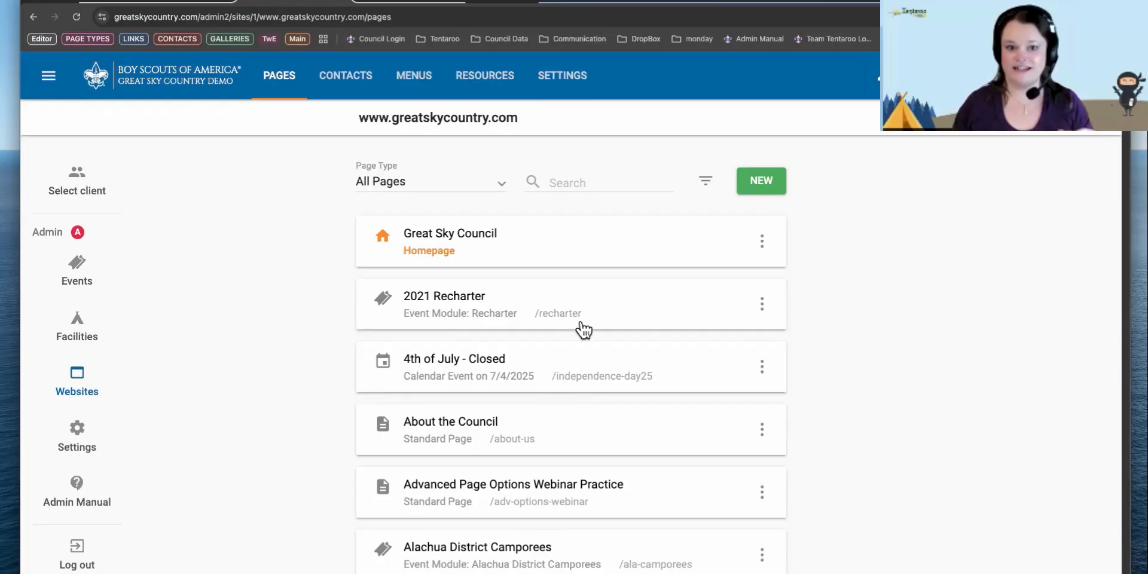
click(34, 17)
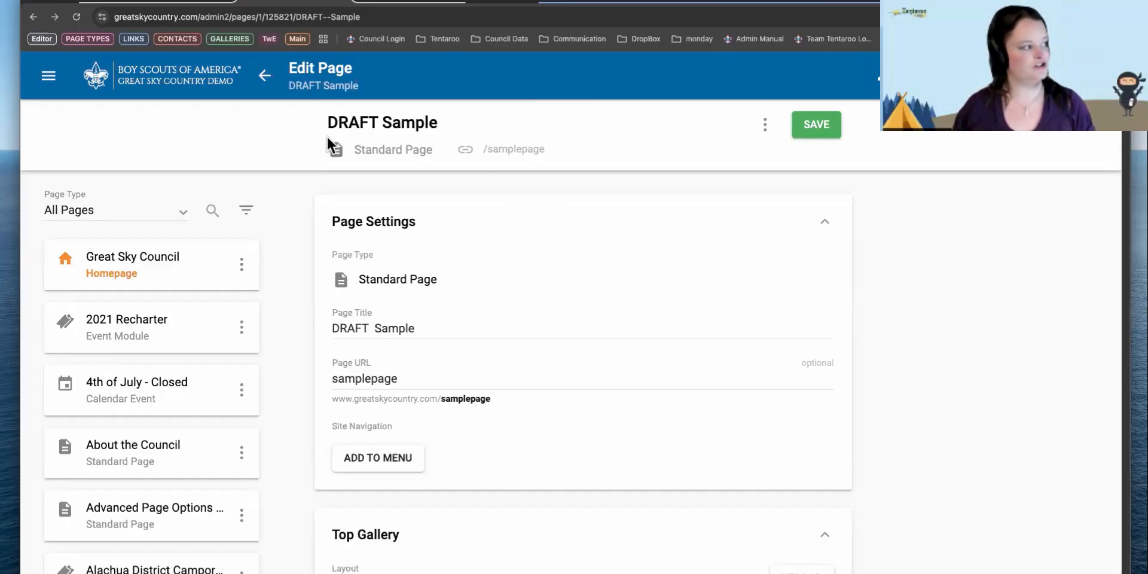
Save the DRAFT Sample page and go back to its edit form.
click(808, 135)
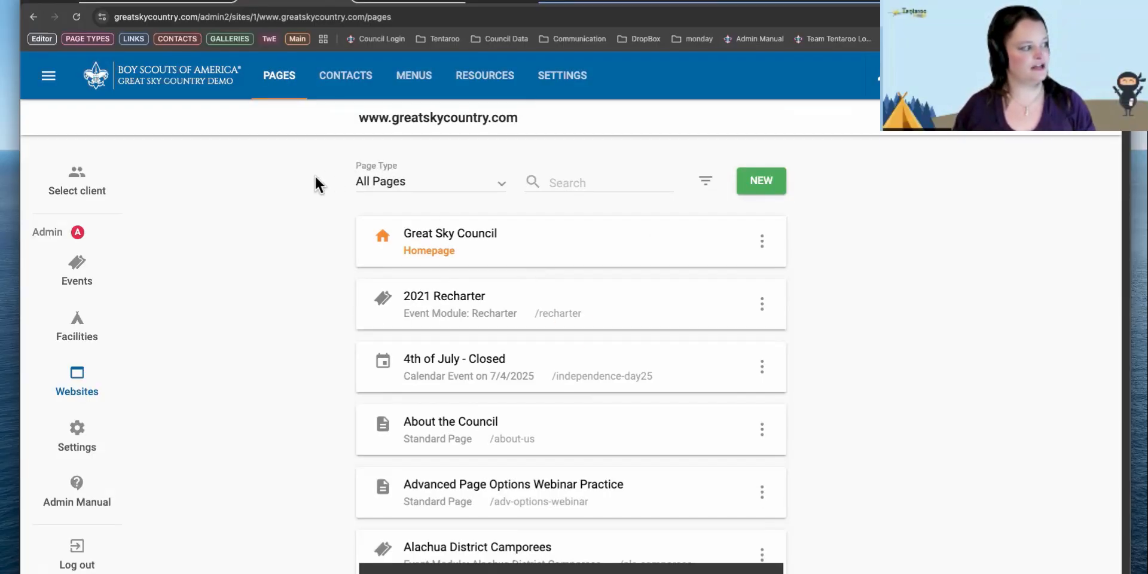
right_click(314, 179)
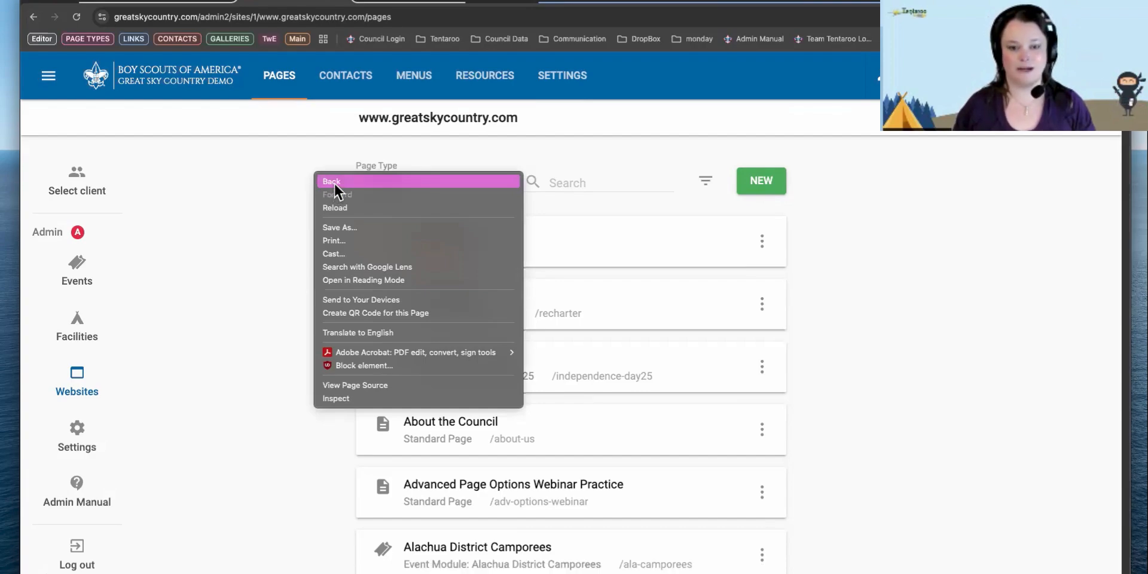
click(333, 182)
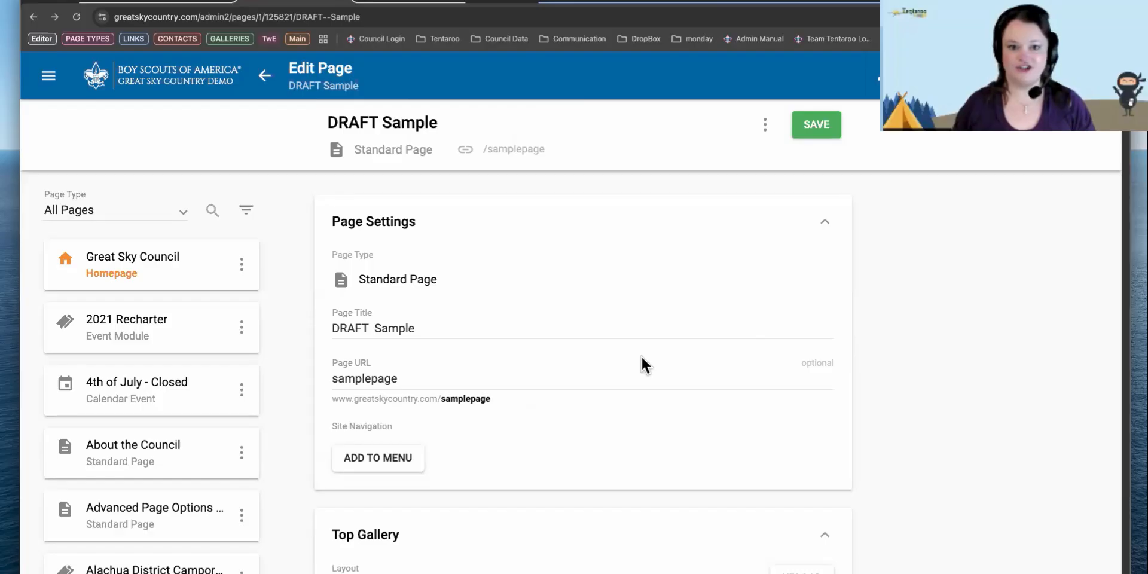
Set the Top Gallery layout of the DRAFT Sample page to Inline.
scroll(641, 364, down, 1)
scroll(641, 356, down, 2)
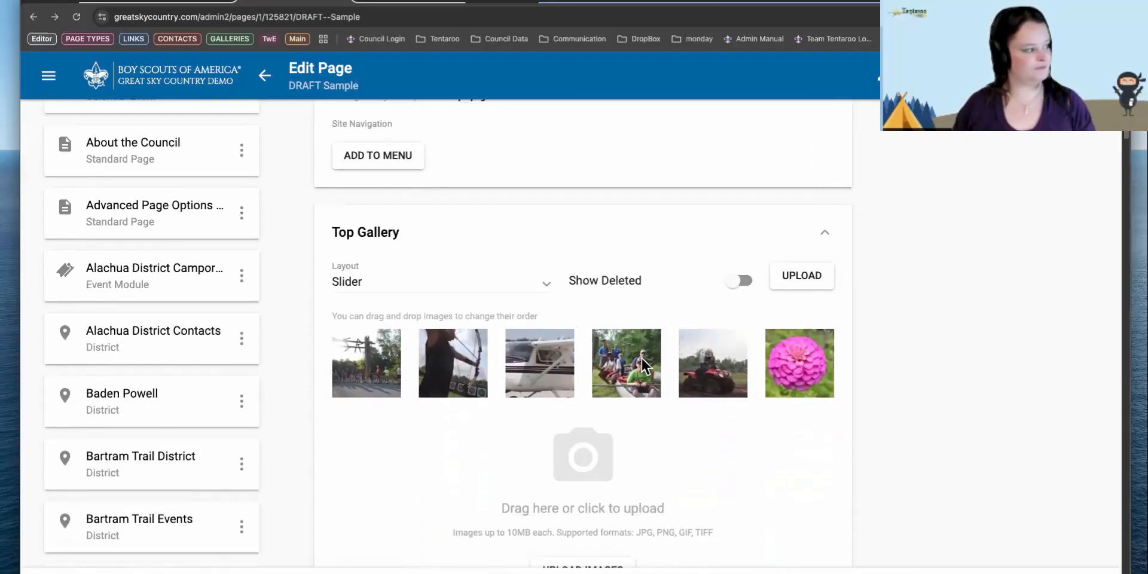
click(412, 245)
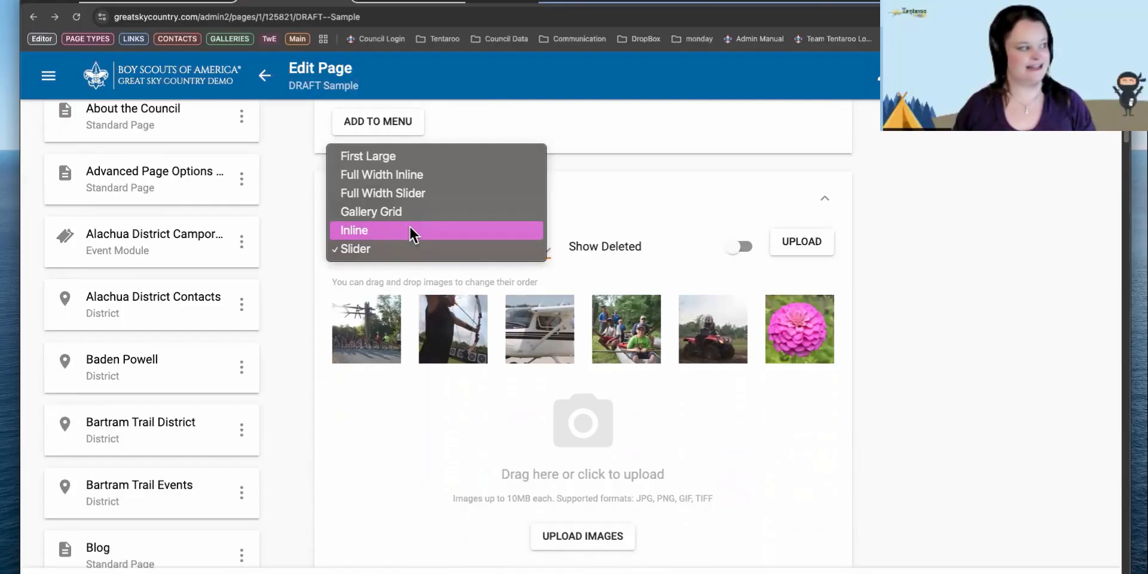
click(410, 231)
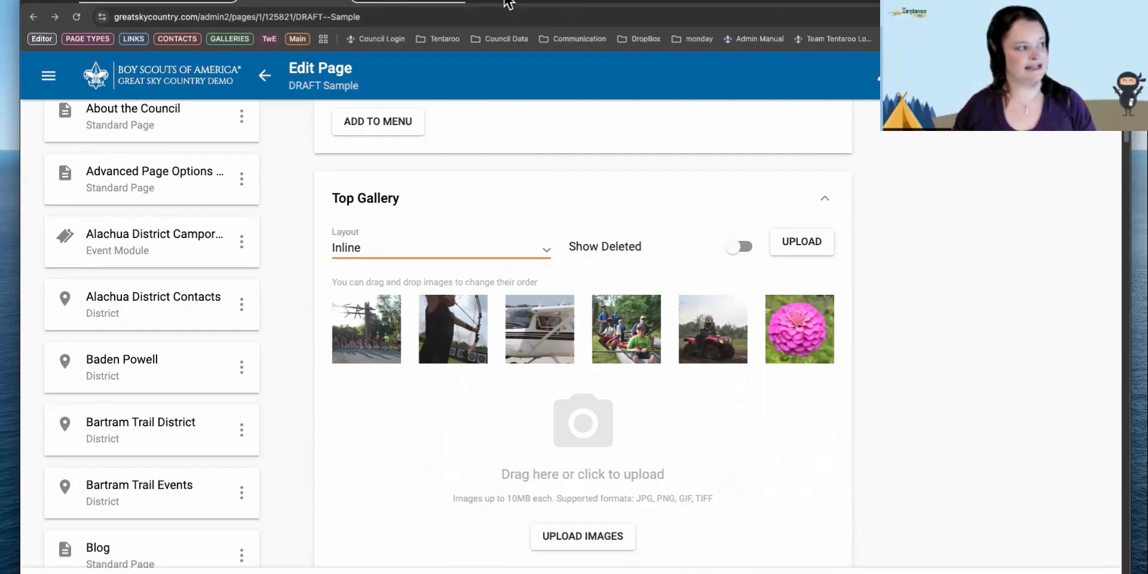
Examine how the inline gallery images alternate with headings and text on the public scouting programs page.
click(578, 2)
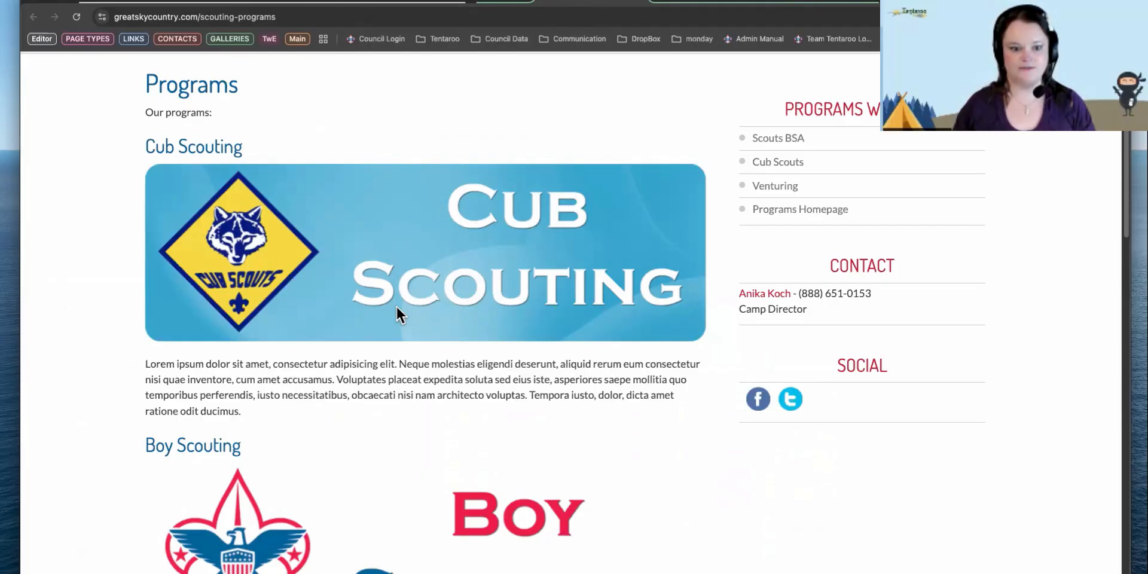
scroll(395, 305, down, 3)
scroll(398, 310, down, 2)
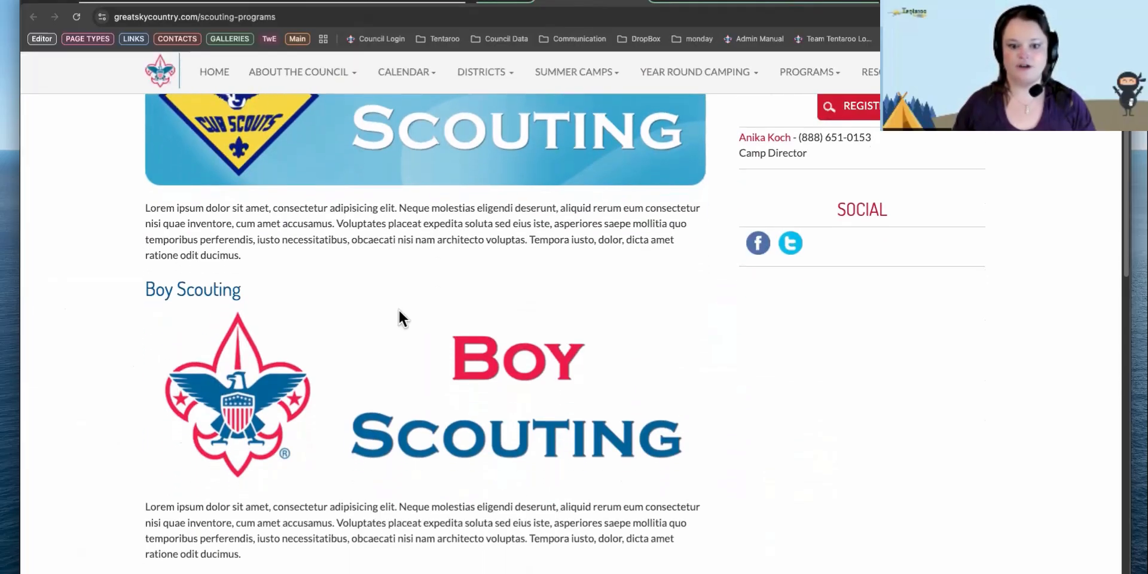
scroll(398, 308, down, 2)
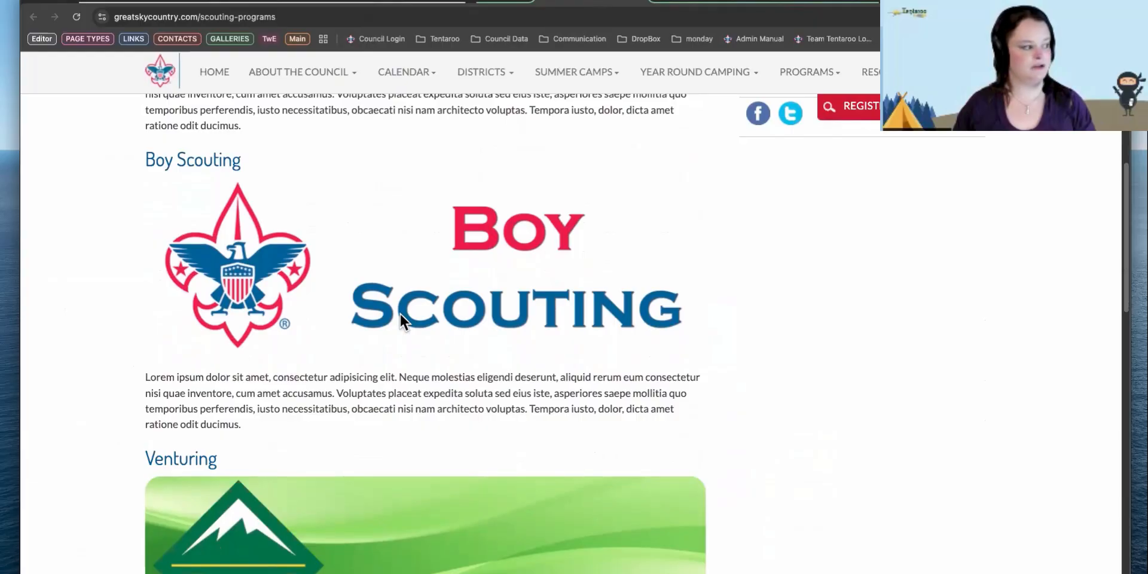
scroll(400, 312, down, 2)
scroll(399, 312, down, 1)
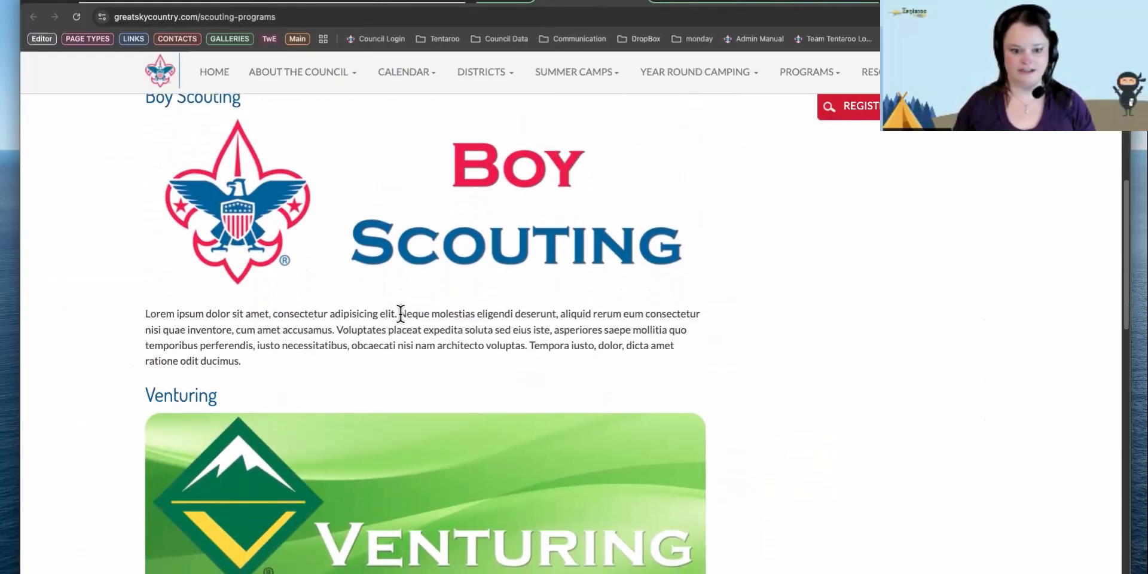
scroll(162, 377, down, 2)
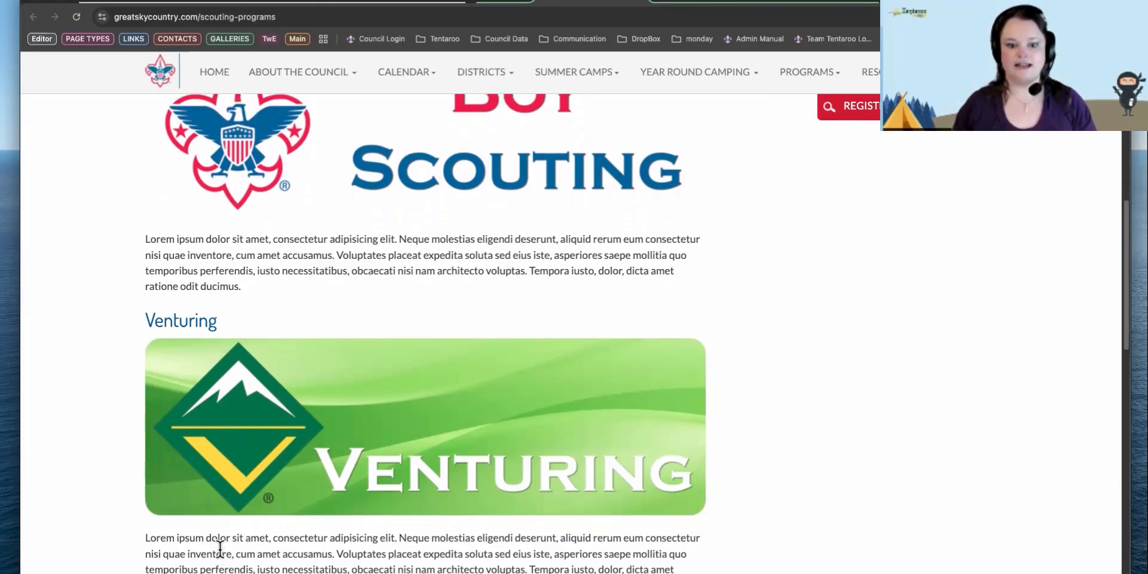
scroll(233, 460, up, 2)
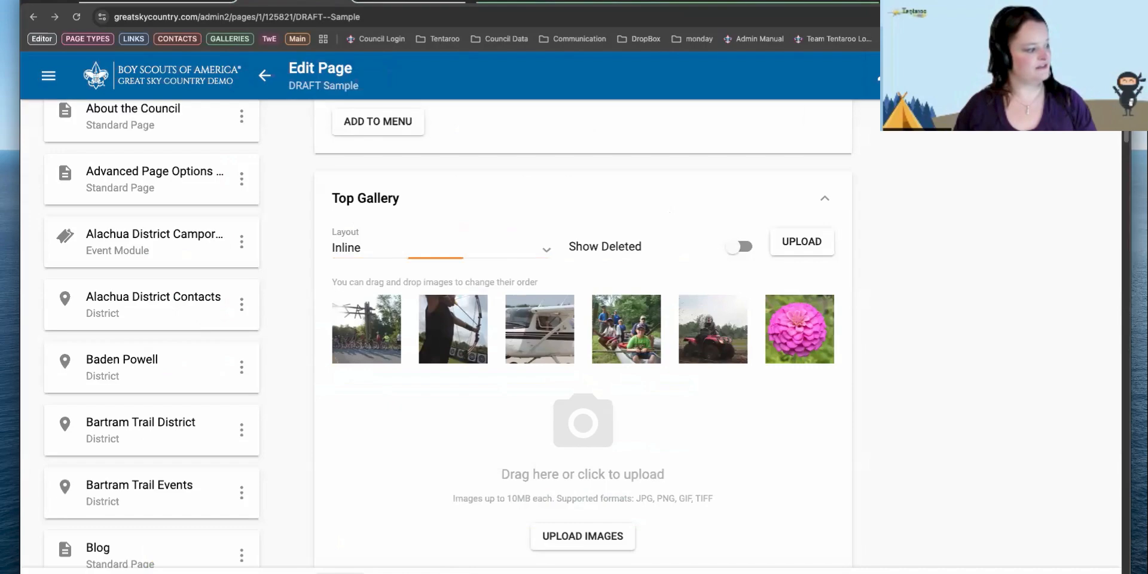
Reload the public sample page and look through its inline gallery down to the canoe photo with its title and description.
click(200, 2)
click(398, 2)
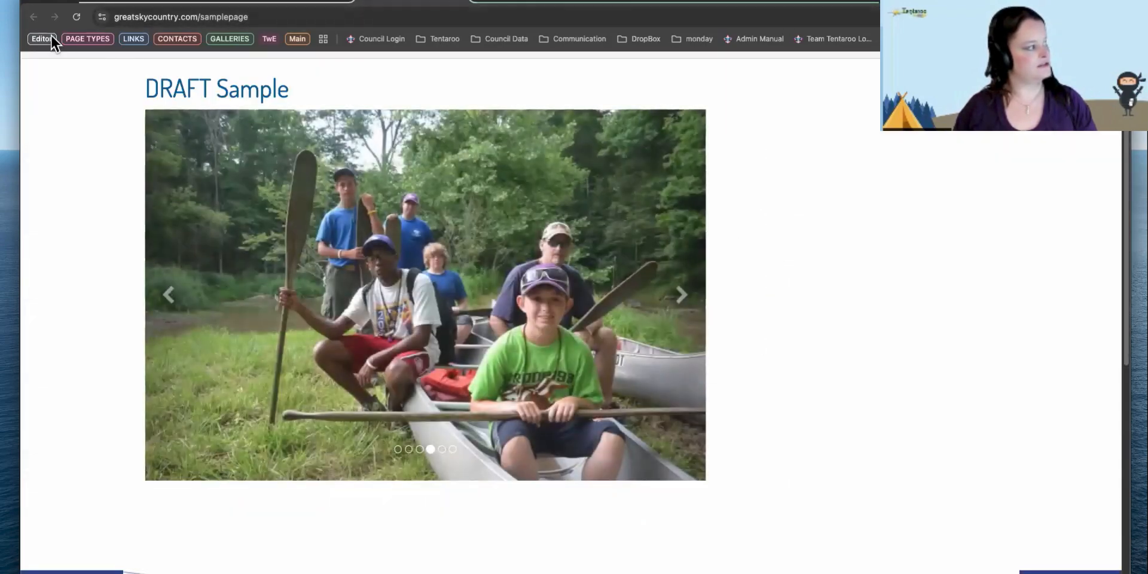
click(77, 18)
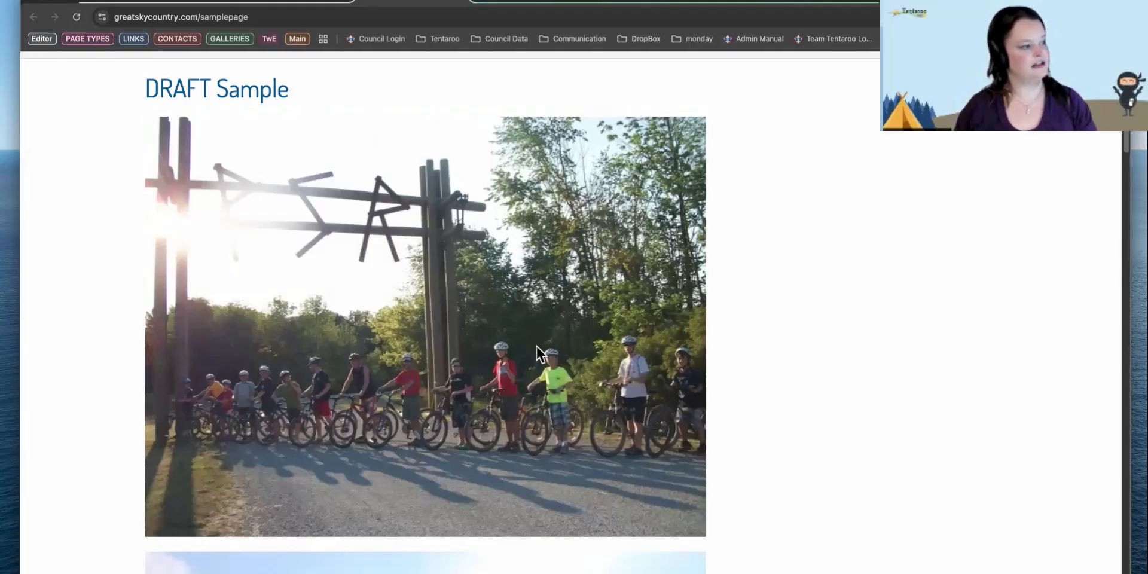
scroll(687, 339, down, 2)
scroll(687, 339, down, 2)
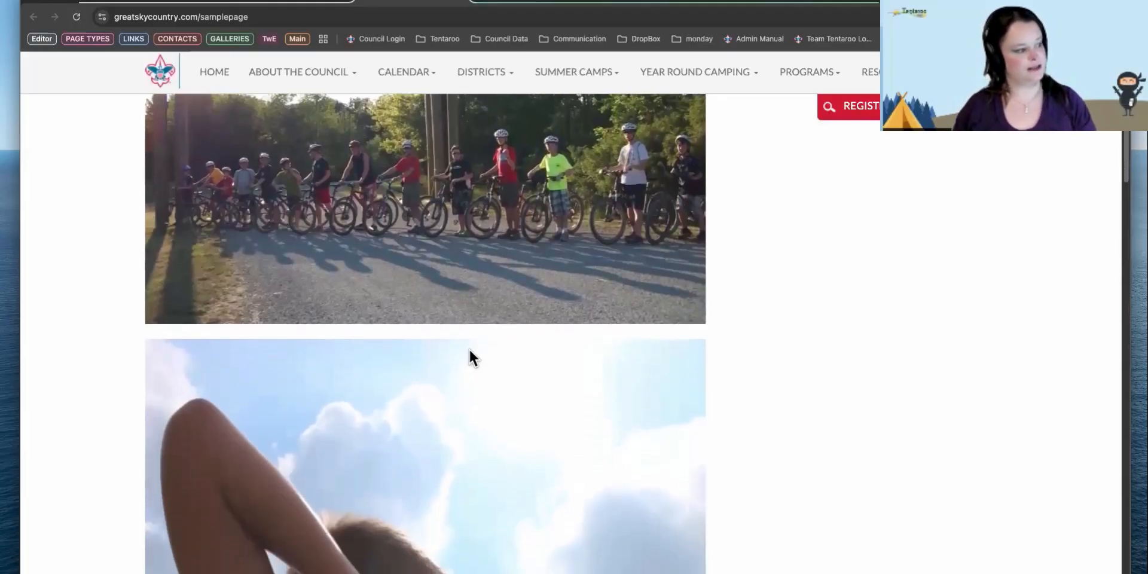
scroll(407, 386, down, 9)
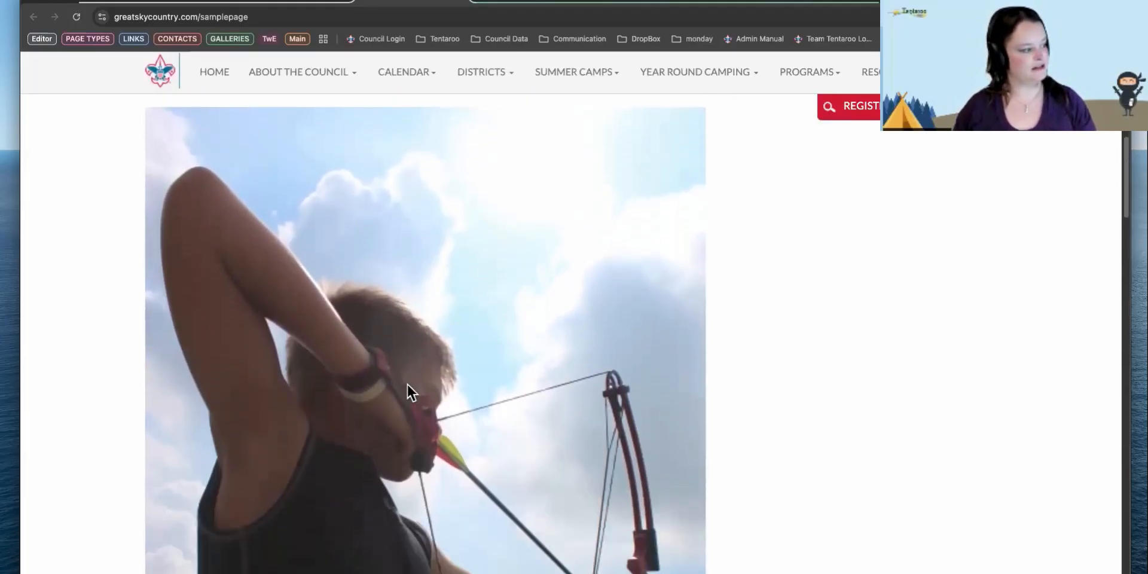
scroll(411, 392, down, 10)
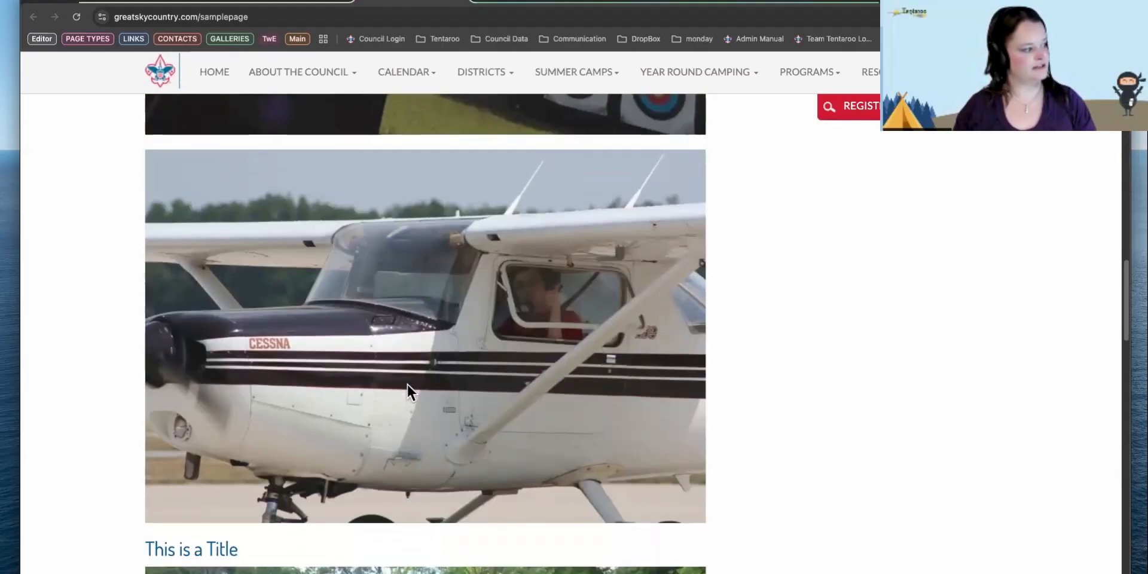
scroll(407, 391, down, 1)
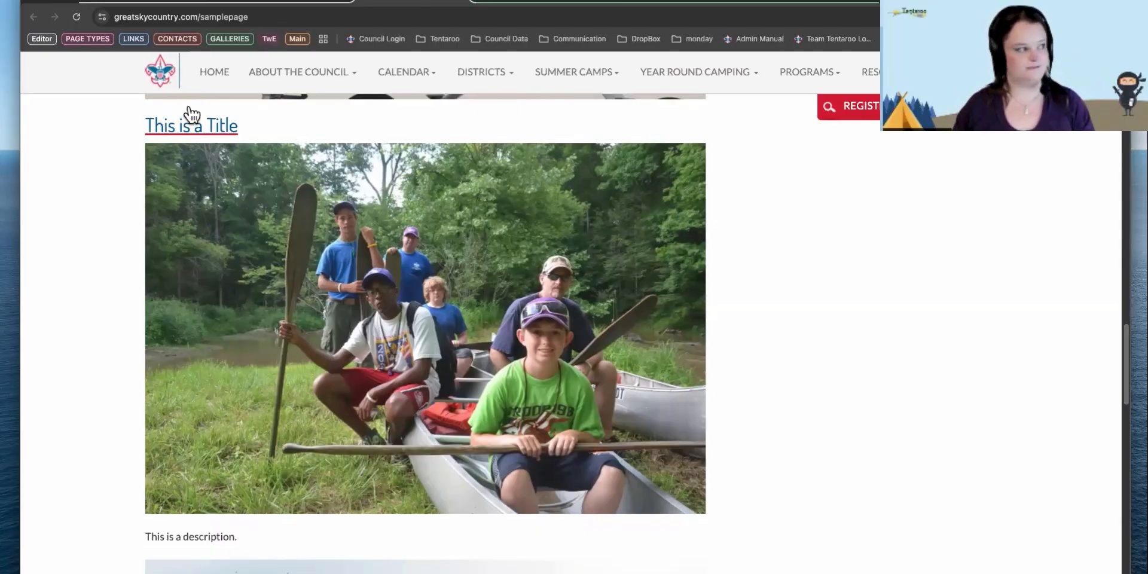
Reopen the DRAFT Sample page for editing and set its Top Gallery layout to Gallery Grid.
click(276, 5)
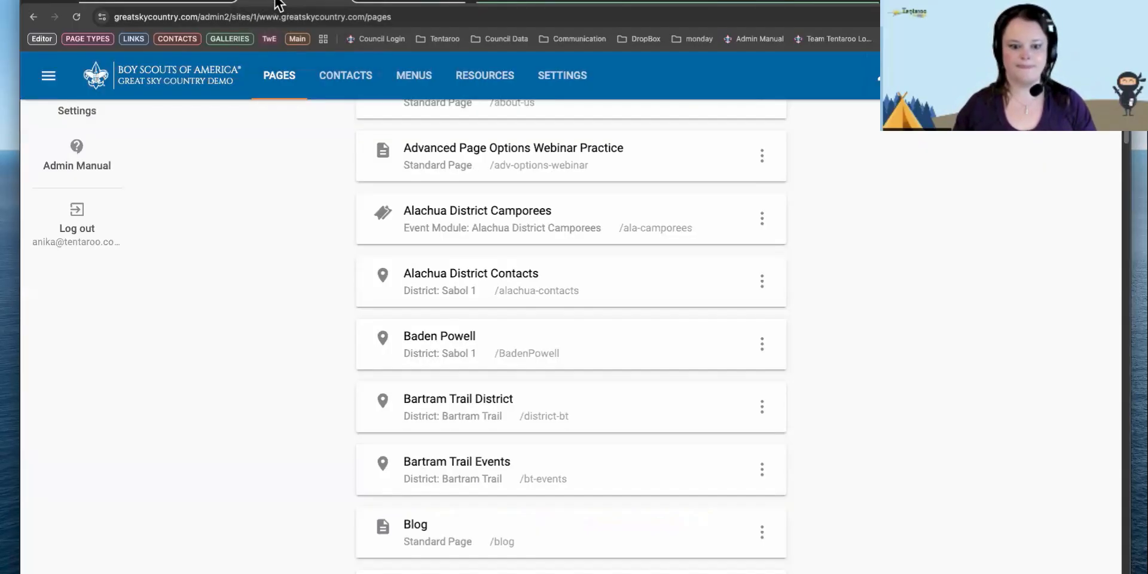
right_click(317, 214)
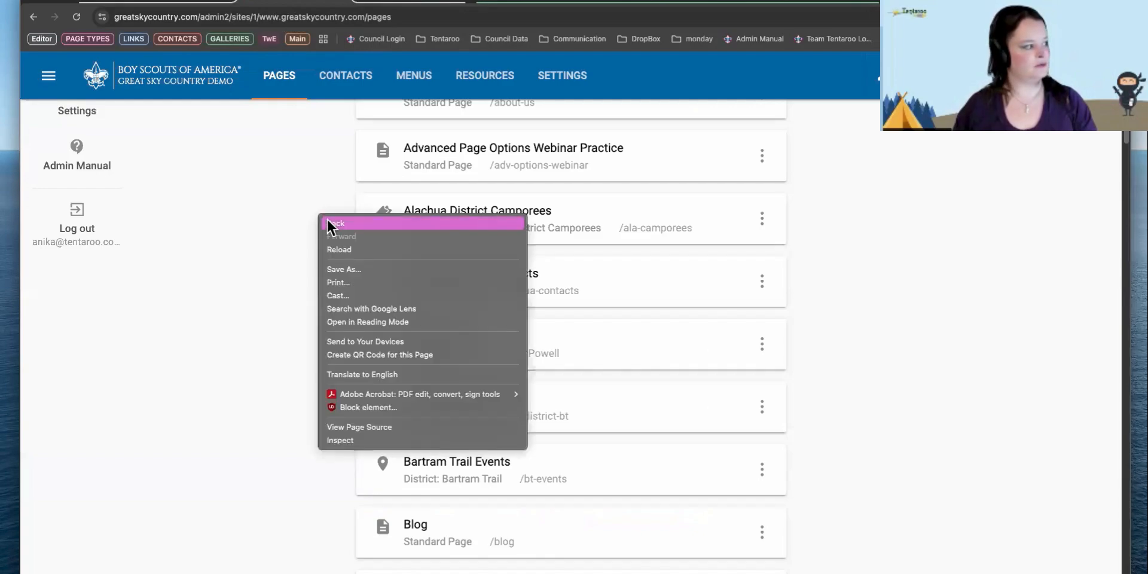
click(477, 230)
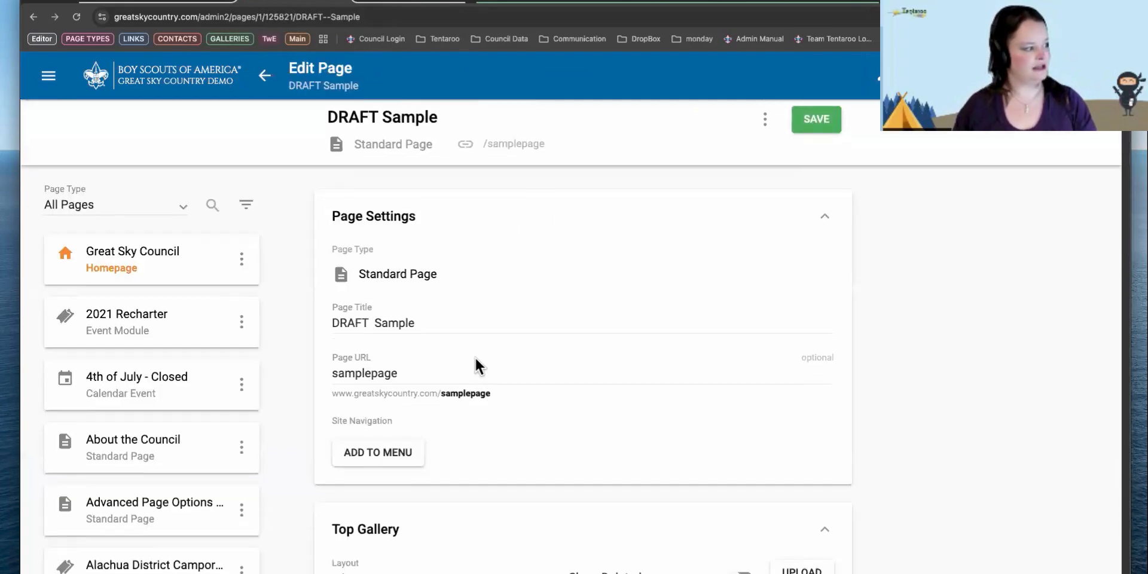
scroll(475, 356, down, 8)
click(438, 129)
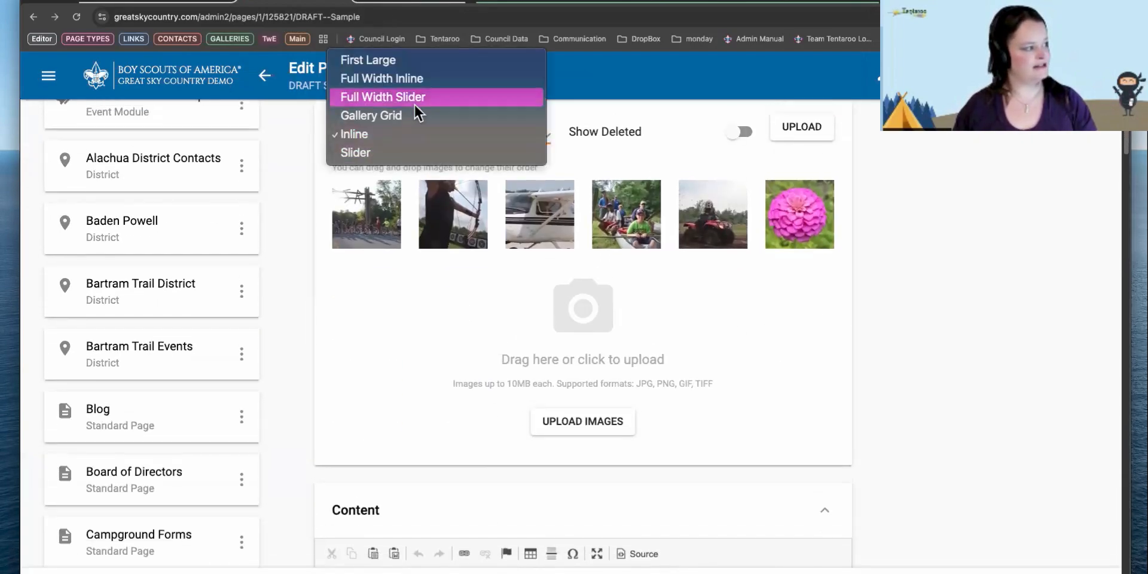
click(415, 113)
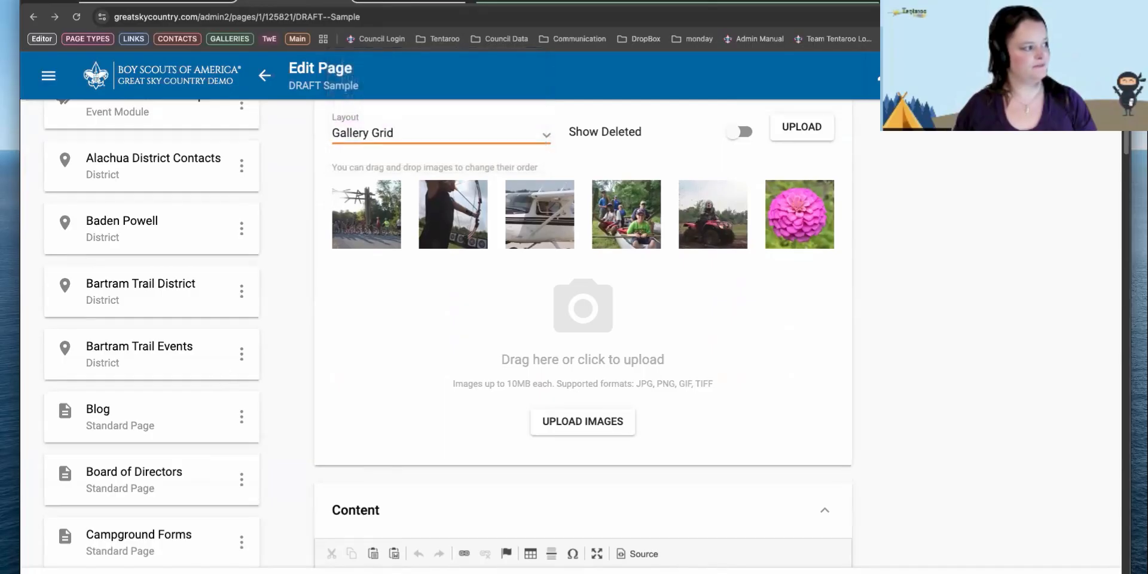
Reload the public sample page and review its Top Gallery in the Gallery Grid layout.
click(416, 2)
click(76, 17)
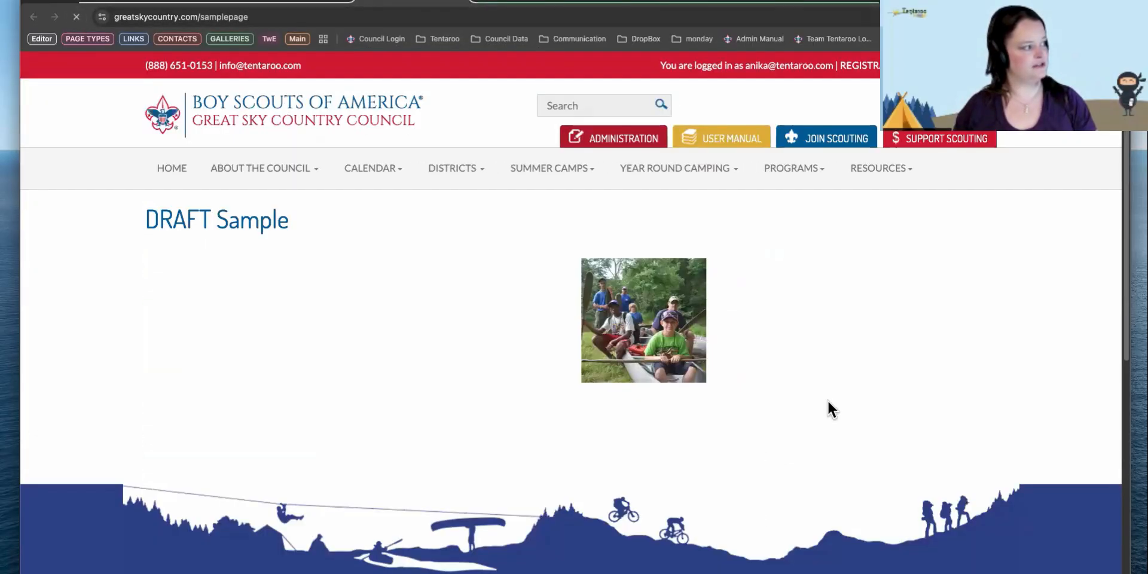
scroll(611, 478, down, 15)
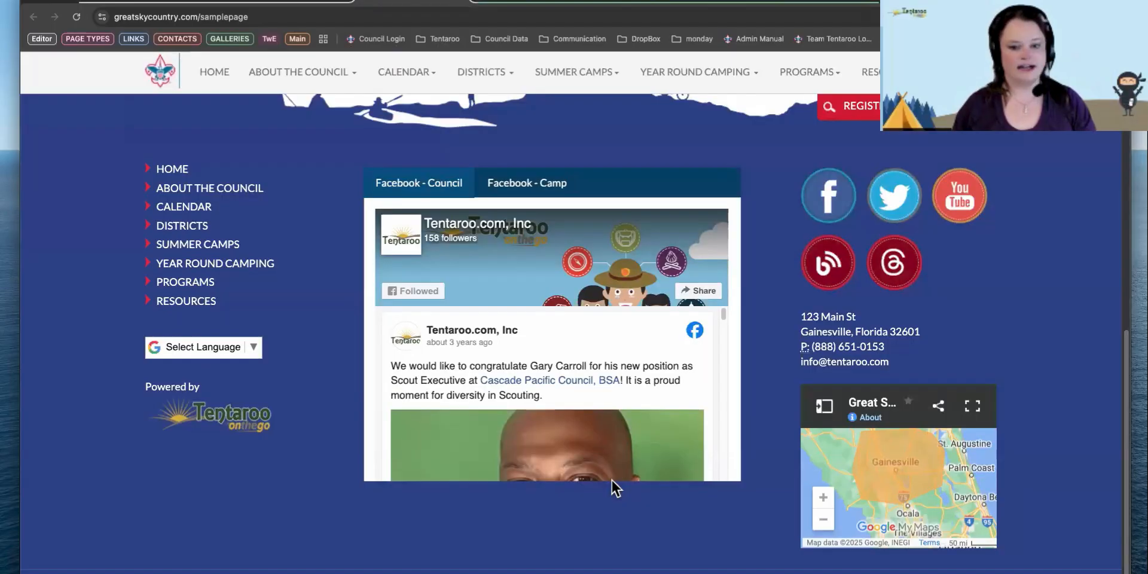
scroll(581, 439, up, 15)
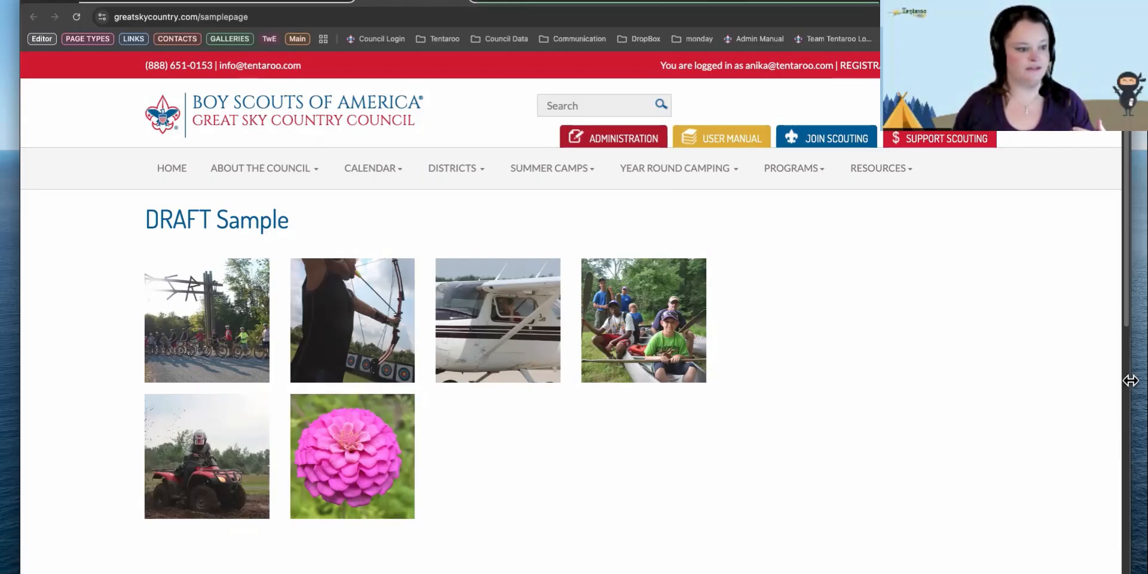
Narrow the browser window to phone width to check how the gallery grid adapts, and widen it again.
drag(1127, 383, 331, 383)
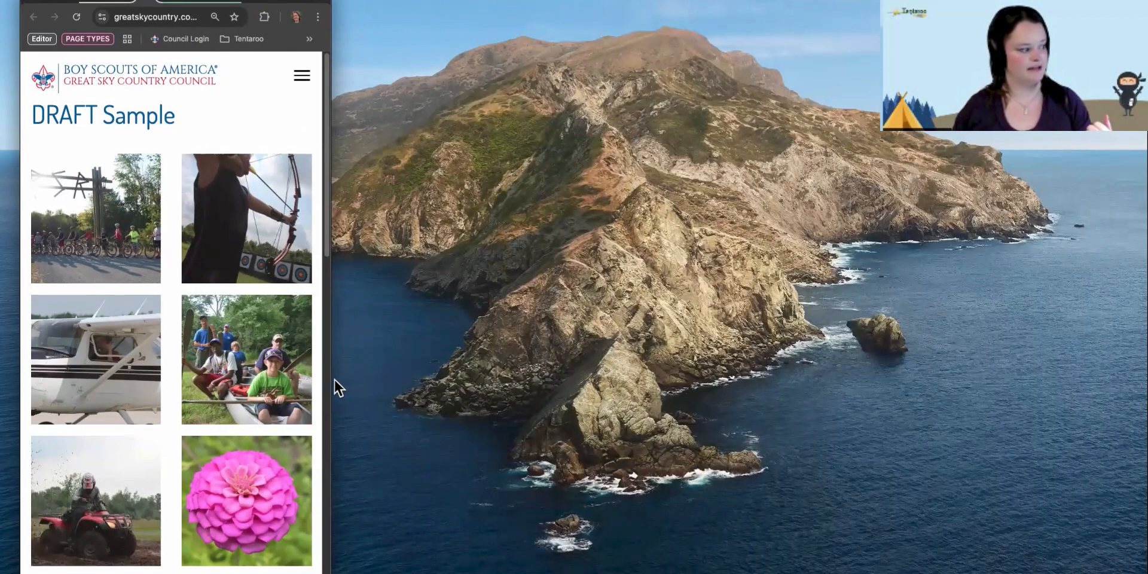
scroll(328, 381, down, 15)
drag(333, 379, 1071, 376)
scroll(323, 269, up, 15)
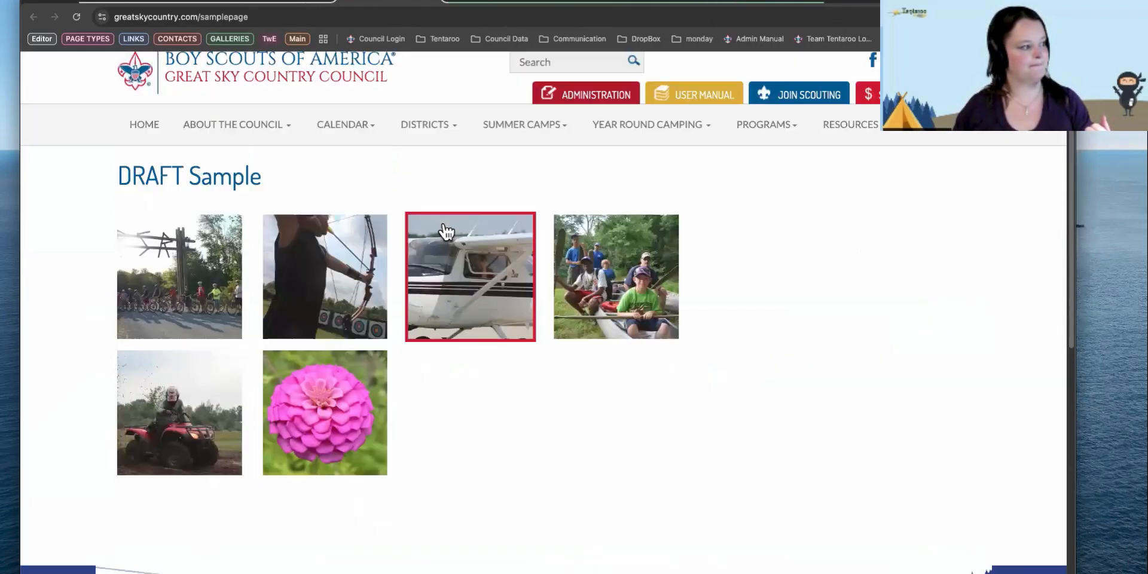
Enlarge the bicycle group photo from the grid, step through the enlarged images to the quad bike photo, and close the viewer.
click(202, 329)
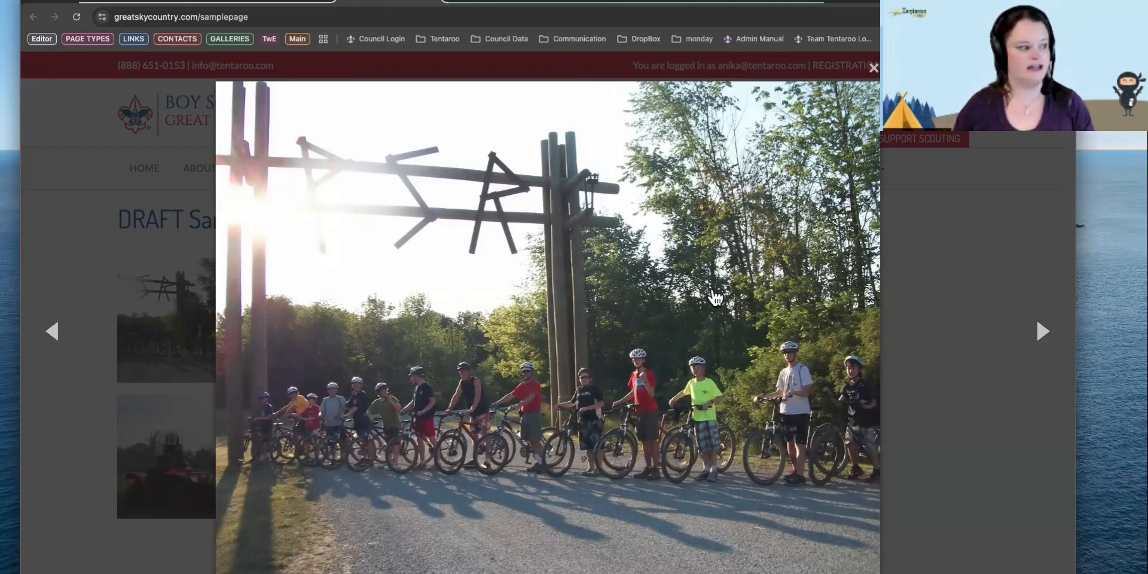
click(708, 341)
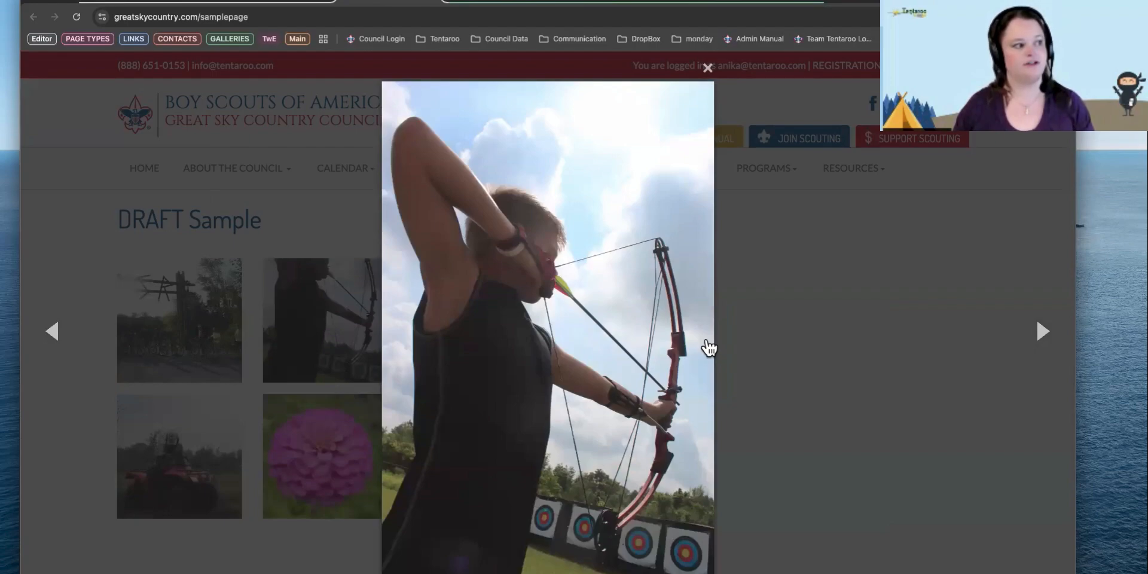
click(707, 346)
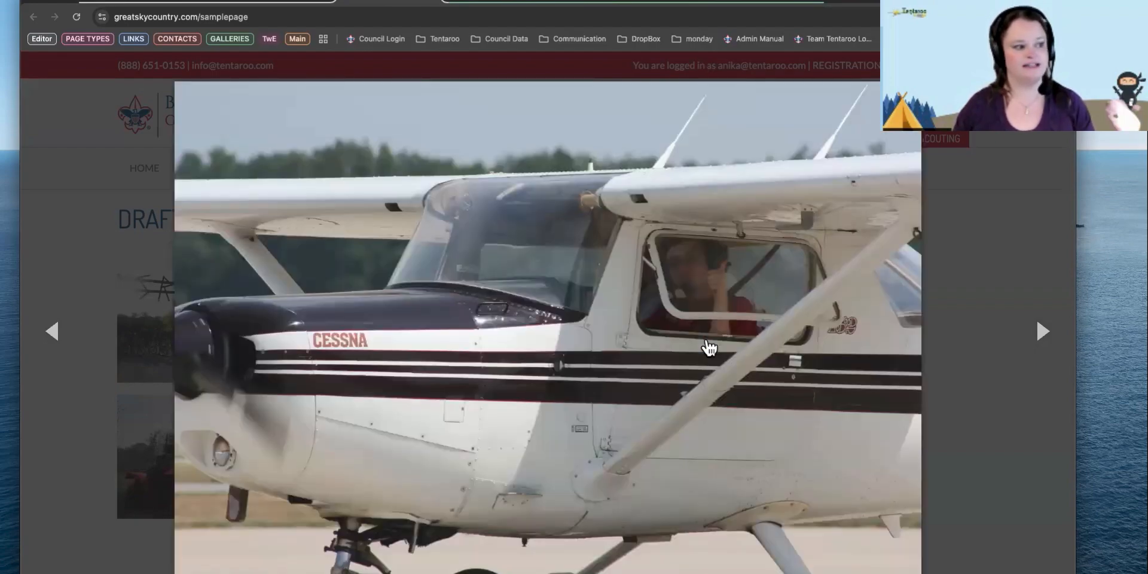
click(708, 347)
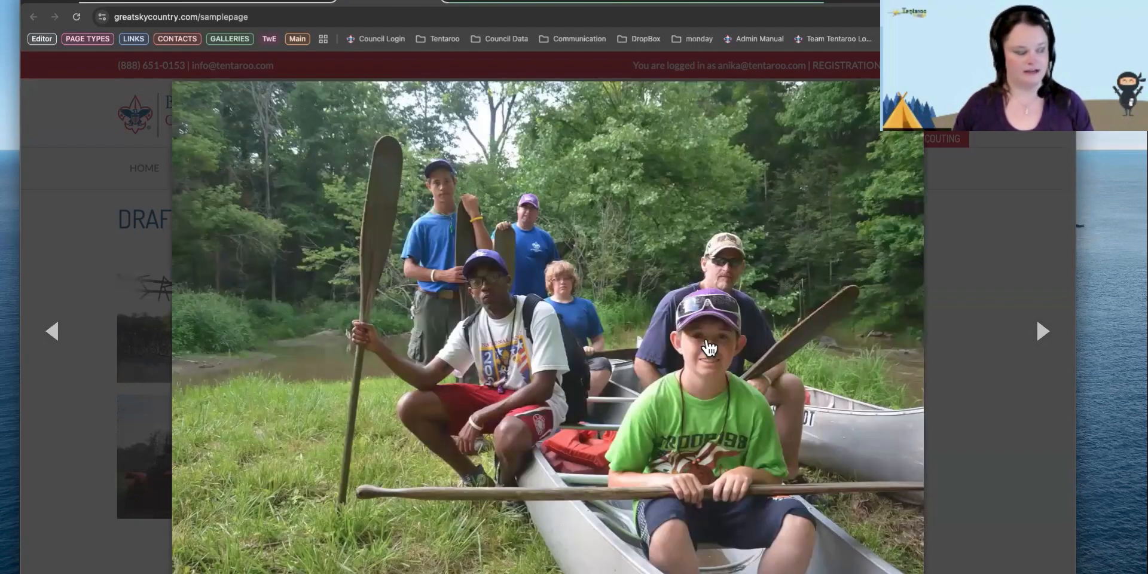
click(708, 347)
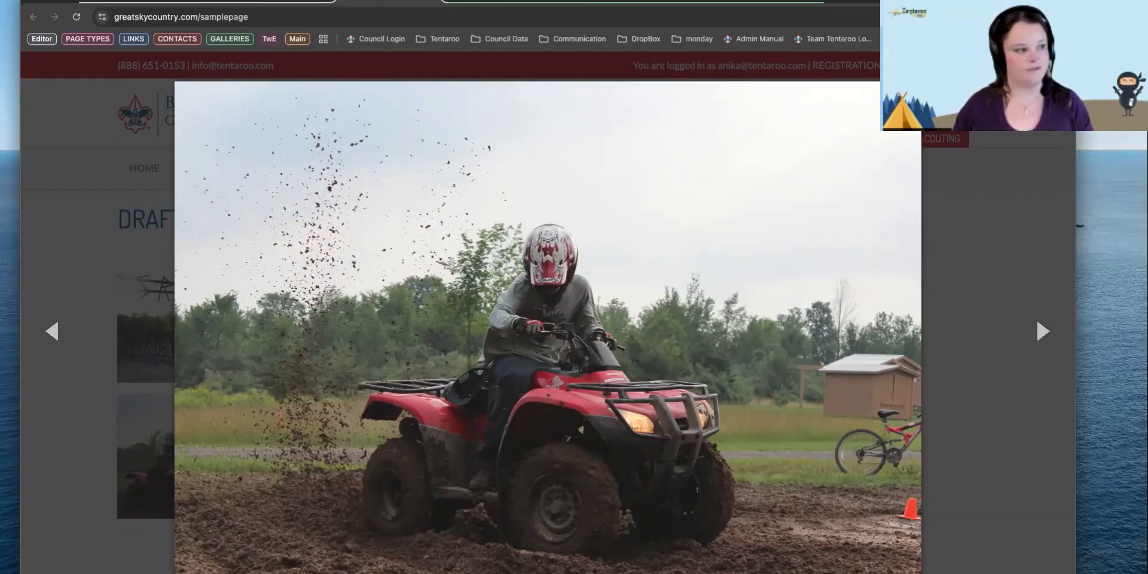
key(Escape)
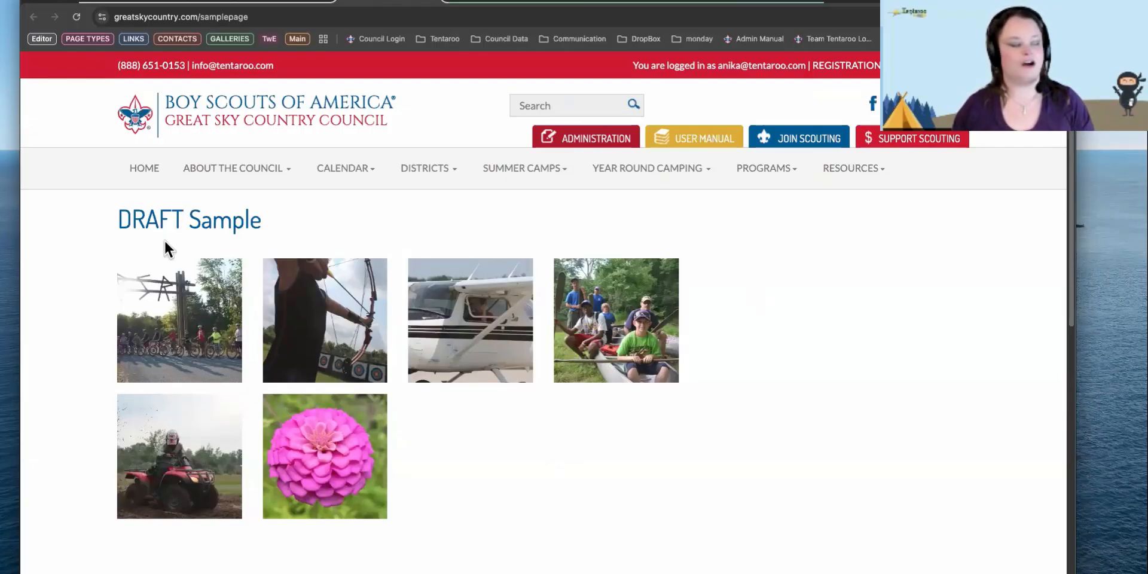
Reopen the DRAFT Sample page for editing, set its Top Gallery layout to Full Width Slider, and return to the page list.
click(284, 5)
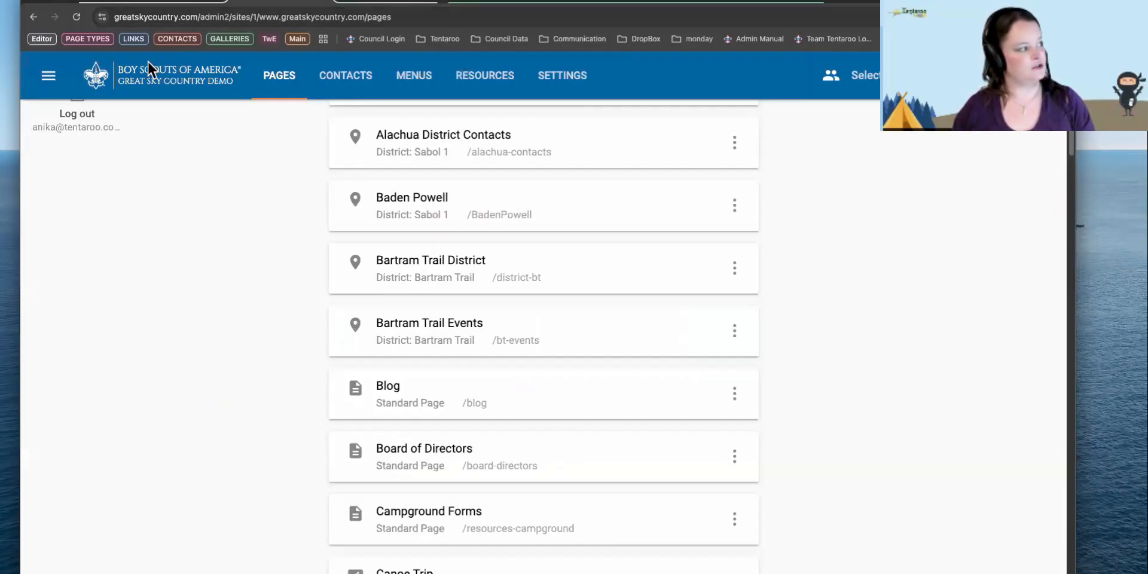
right_click(273, 182)
click(283, 189)
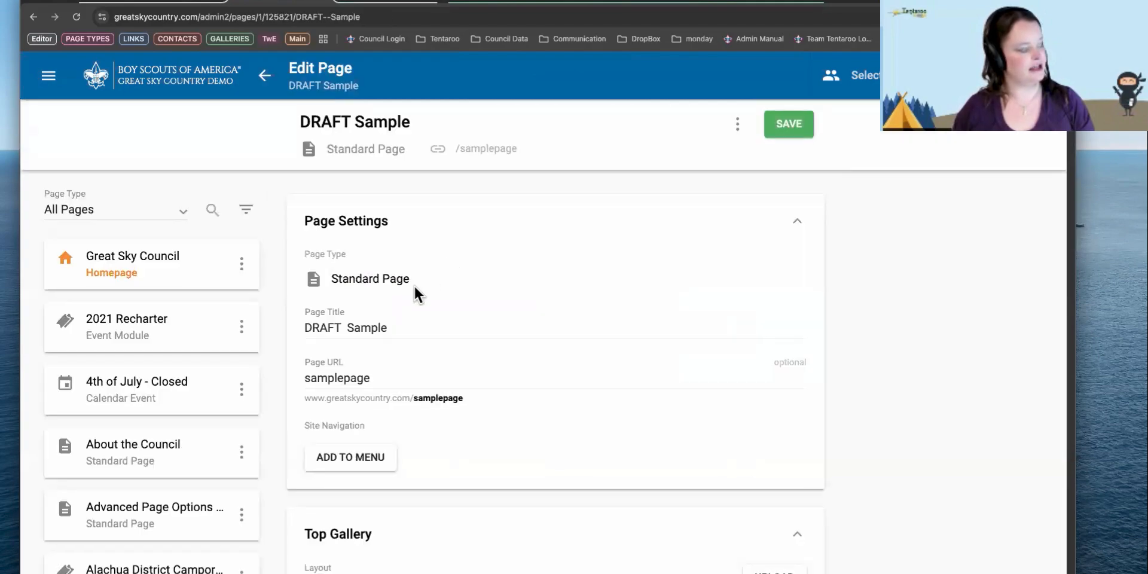
scroll(411, 292, down, 8)
click(371, 126)
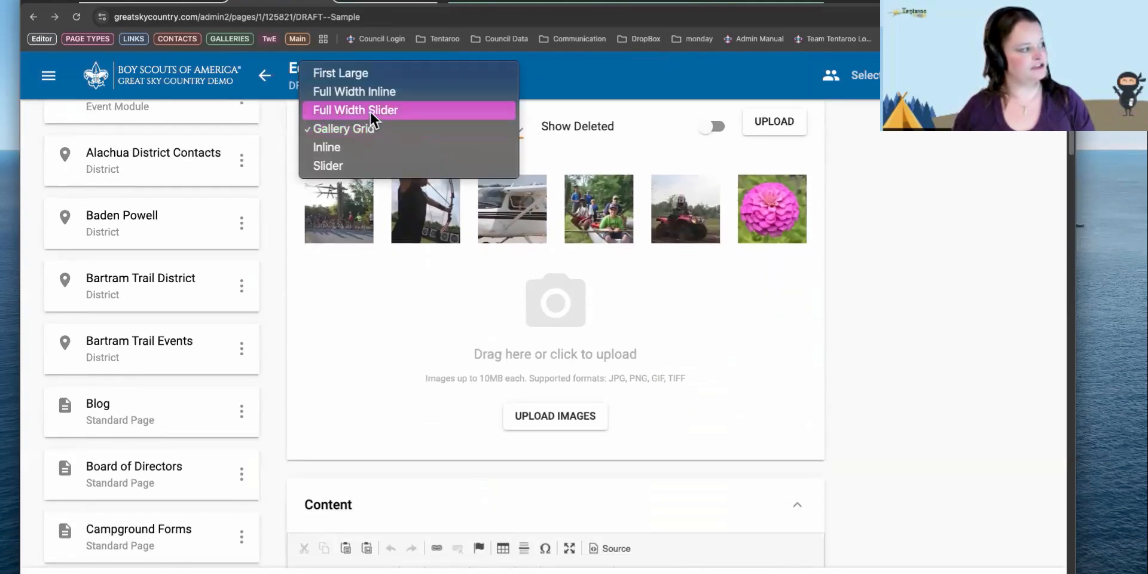
click(369, 109)
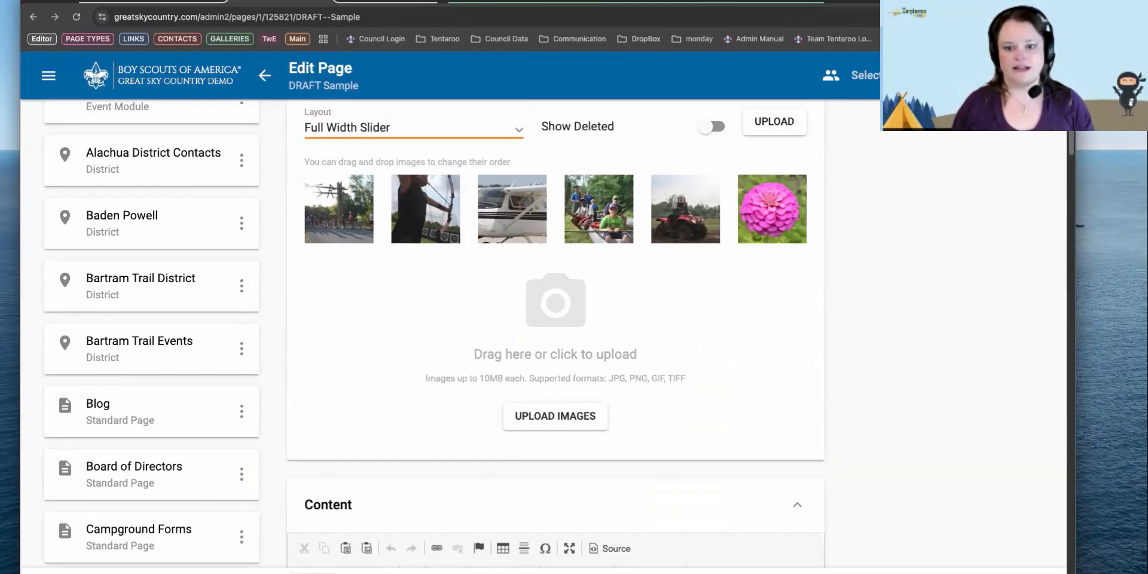
click(264, 75)
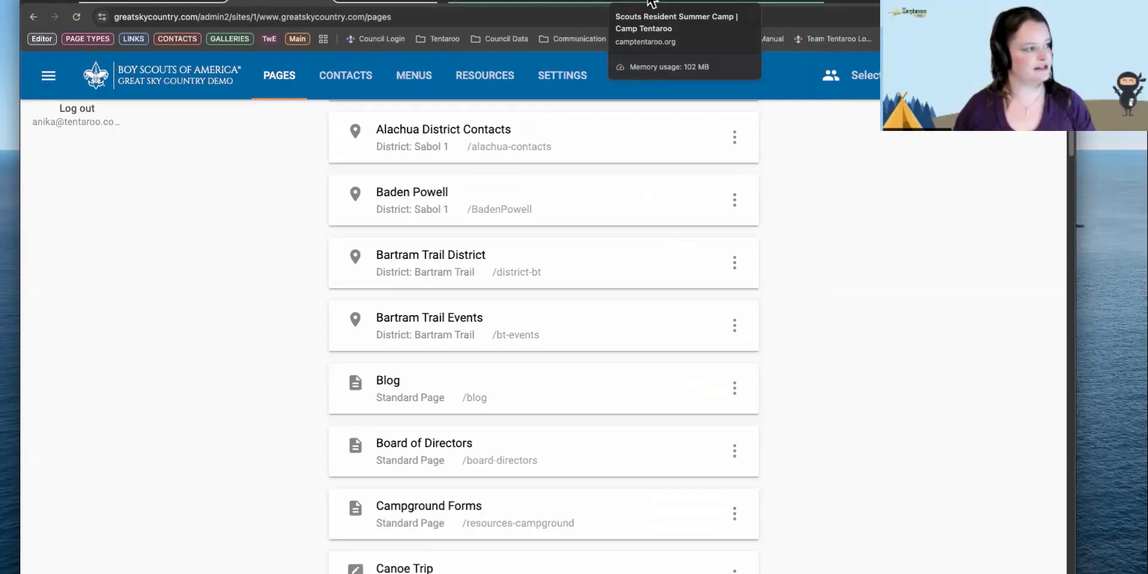
View the full-width banner on Camp Tentaroo's Scouts Resident Summer Camp page at phone width, and widen the browser window again.
click(652, 3)
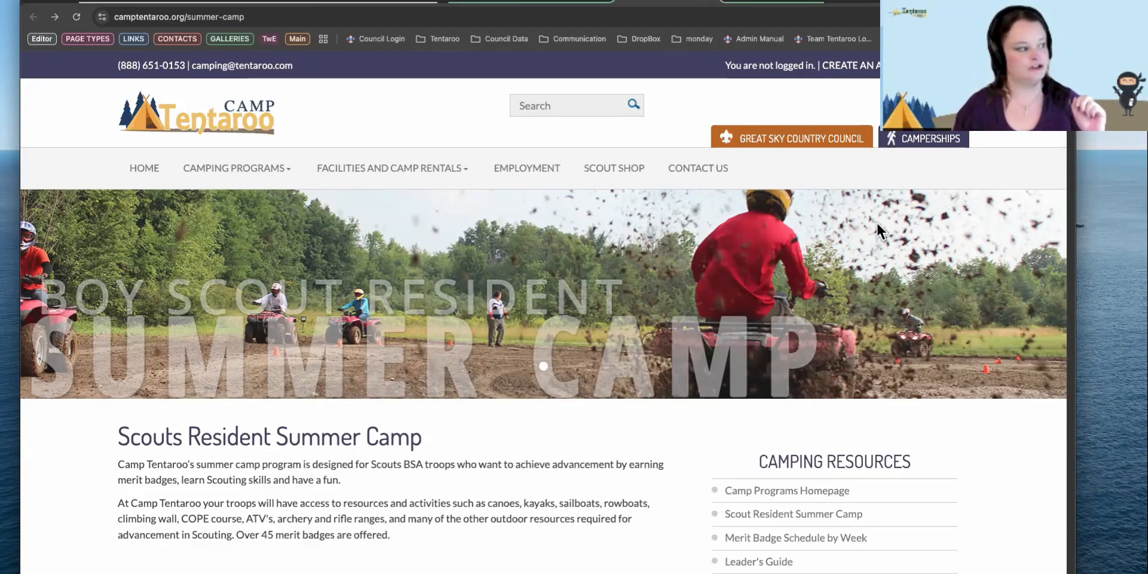
drag(1070, 276, 124, 166)
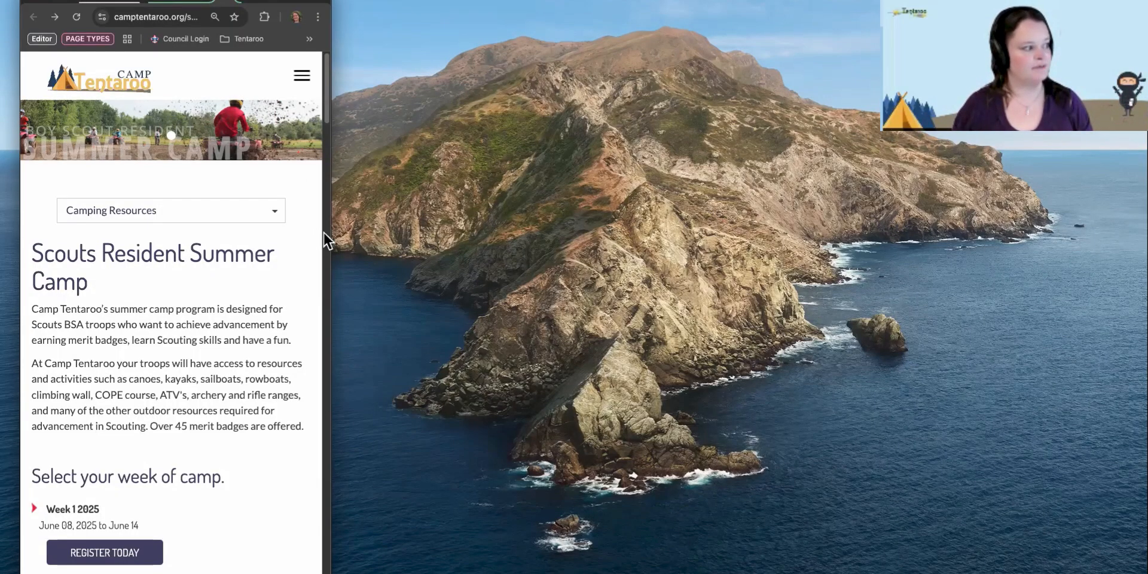
drag(355, 233, 1094, 234)
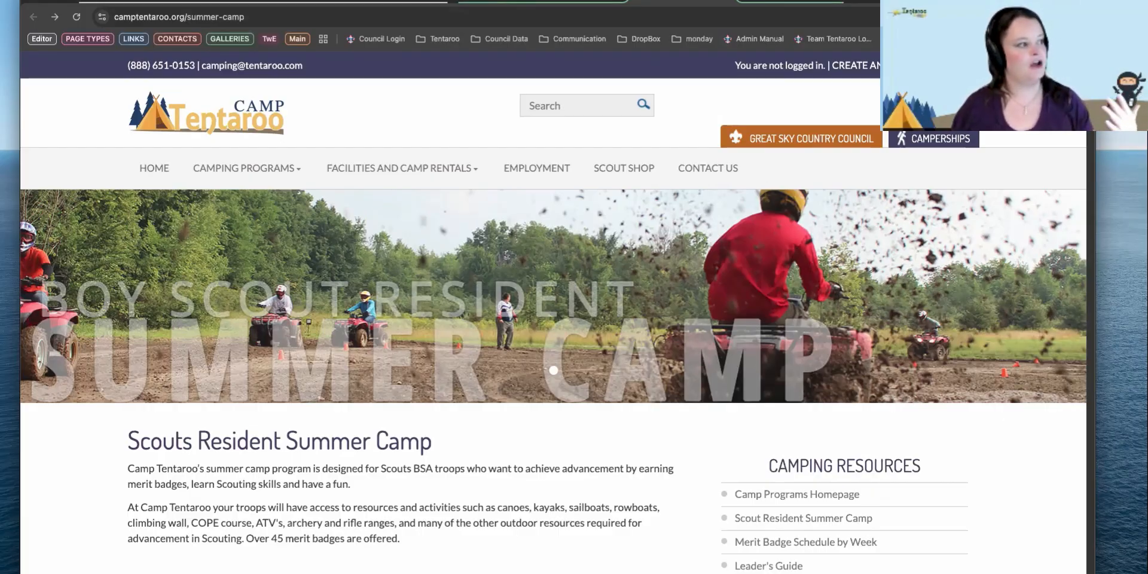
Reload the public sample page and check its Full Width Slider gallery at desktop and phone widths, ending with the window wide.
click(373, 2)
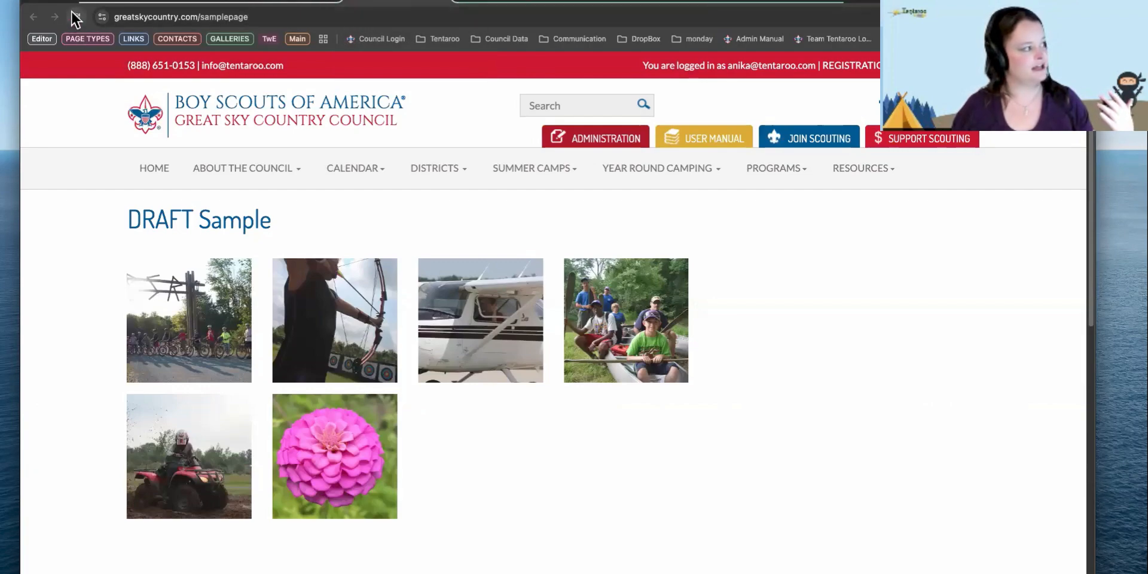
click(76, 17)
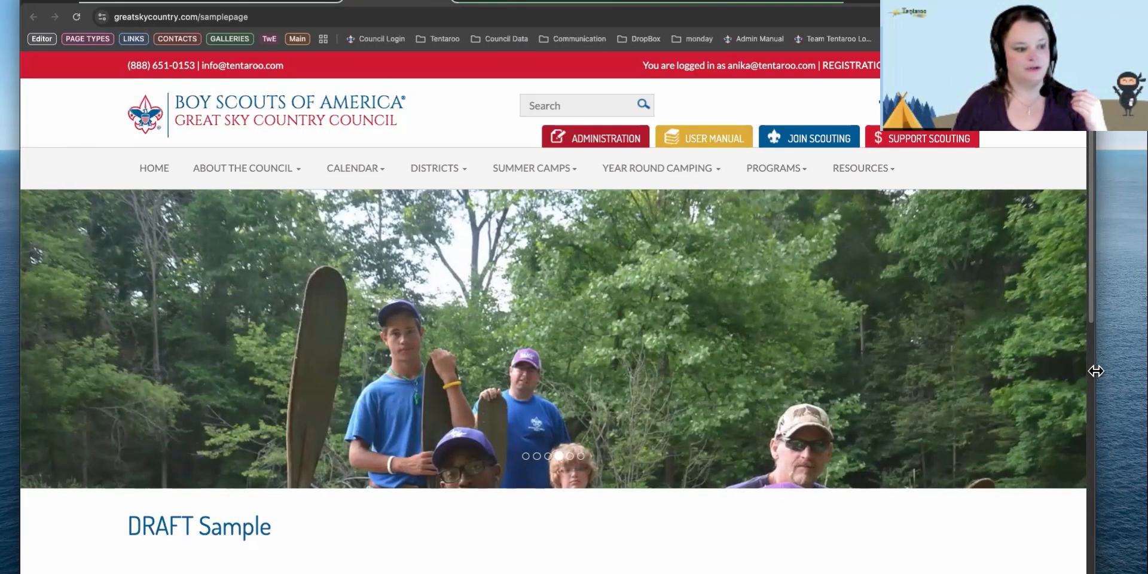
drag(1094, 367, 608, 394)
drag(367, 405, 281, 386)
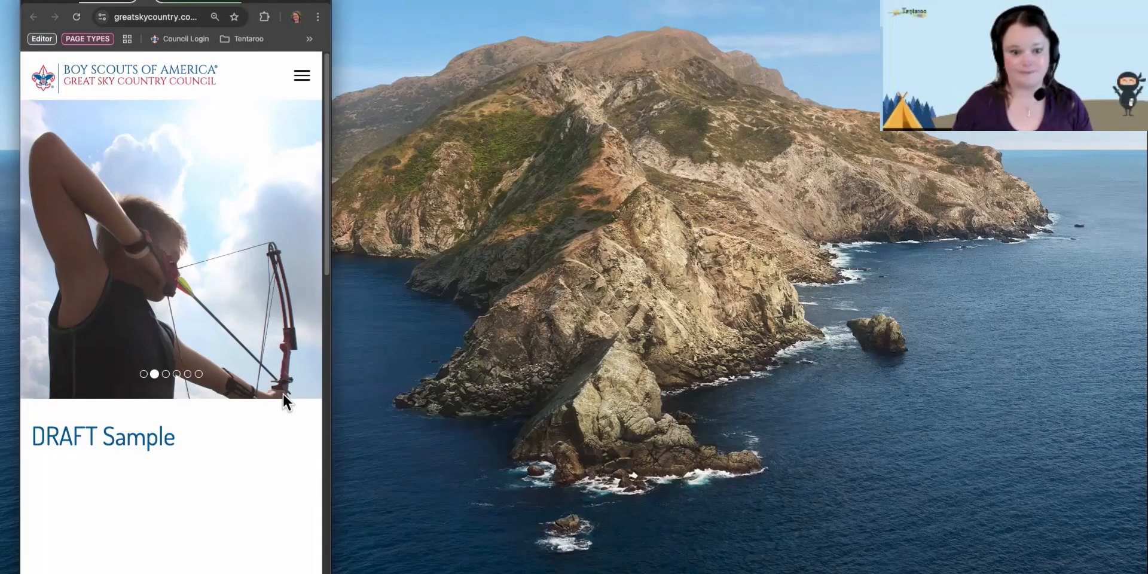
drag(330, 340, 1074, 342)
drag(1109, 347, 1121, 348)
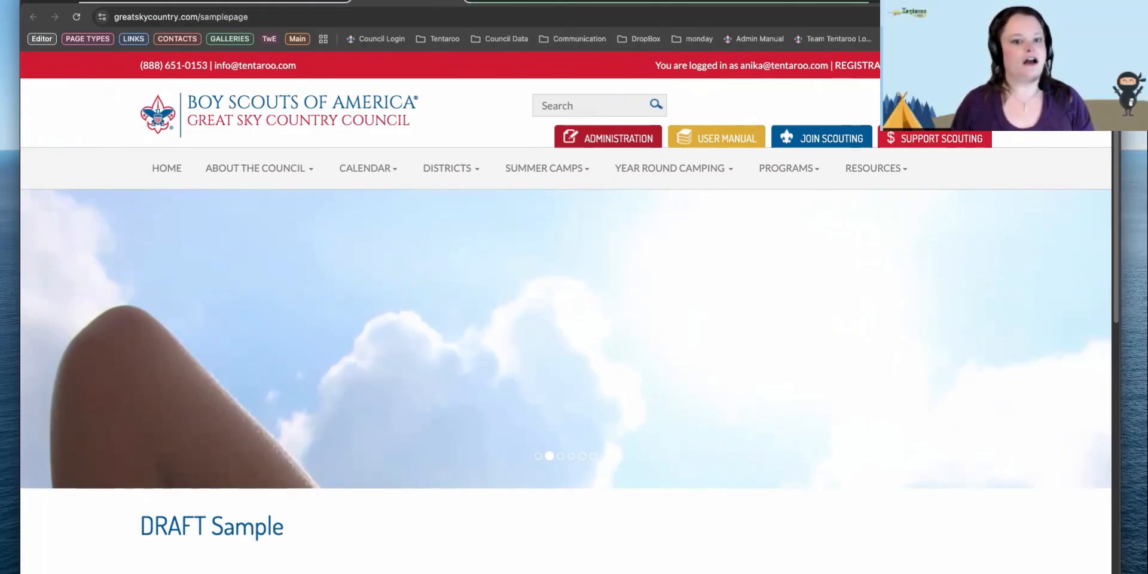
Reopen the DRAFT Sample page for editing, set its Top Gallery layout to Full Width Inline, and return to the page list.
click(293, 2)
right_click(290, 204)
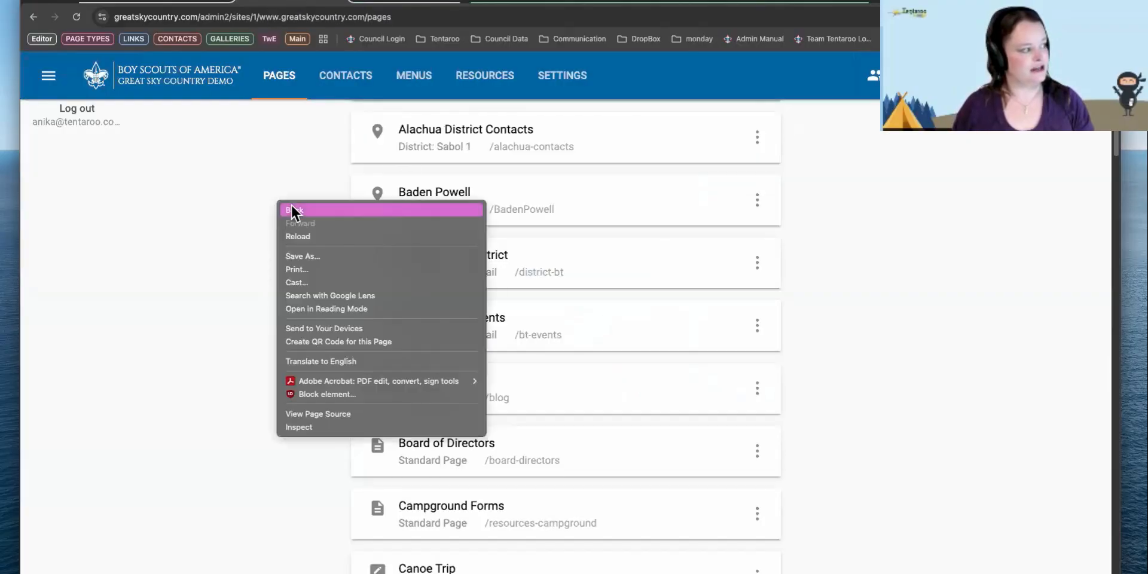
click(384, 210)
scroll(413, 329, down, 8)
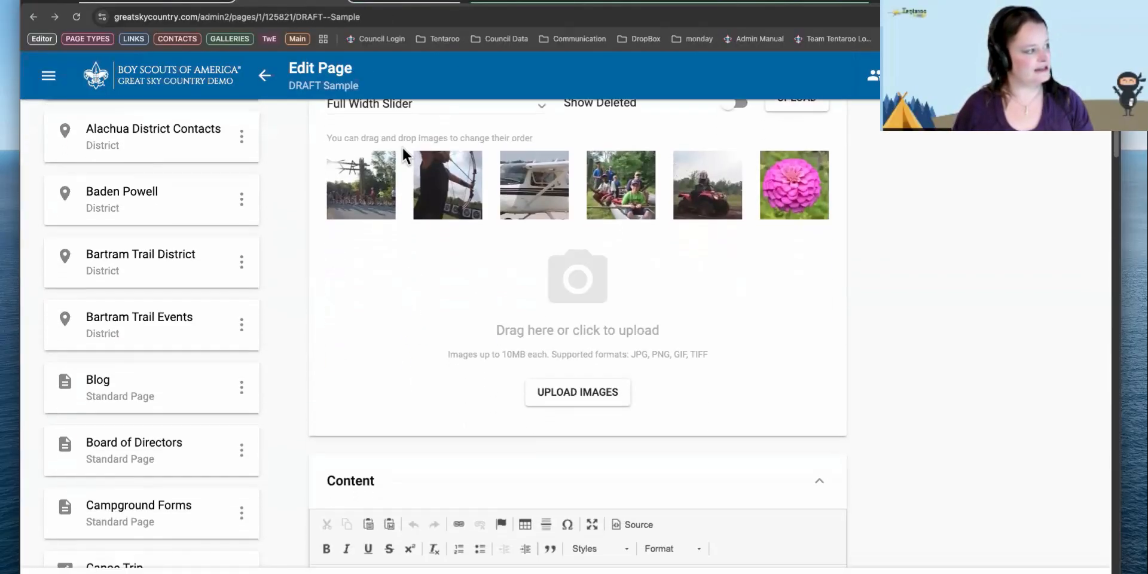
scroll(400, 139, up, 1)
click(400, 130)
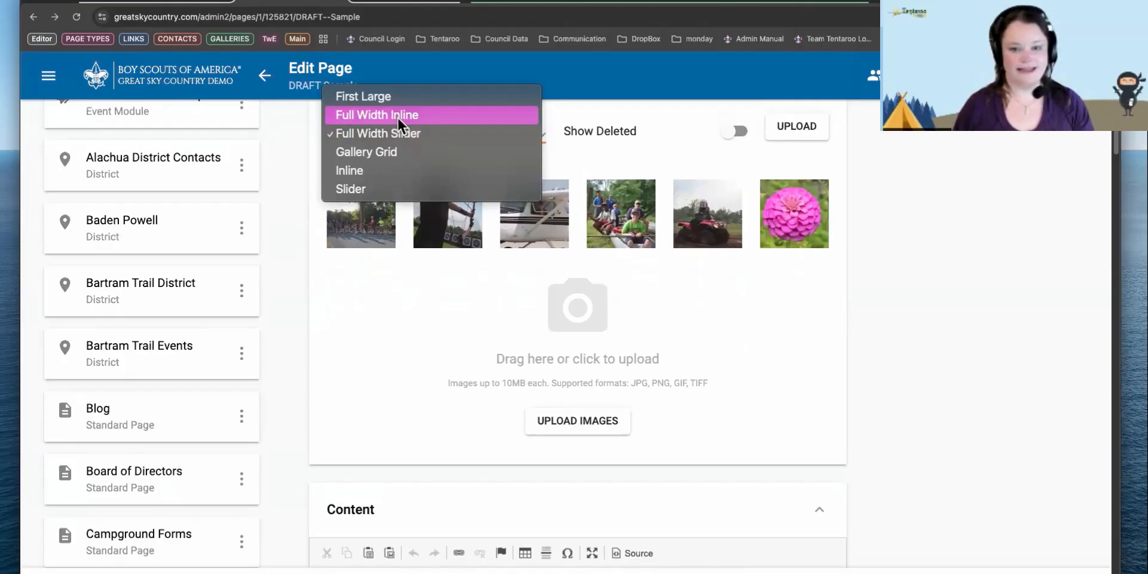
click(397, 116)
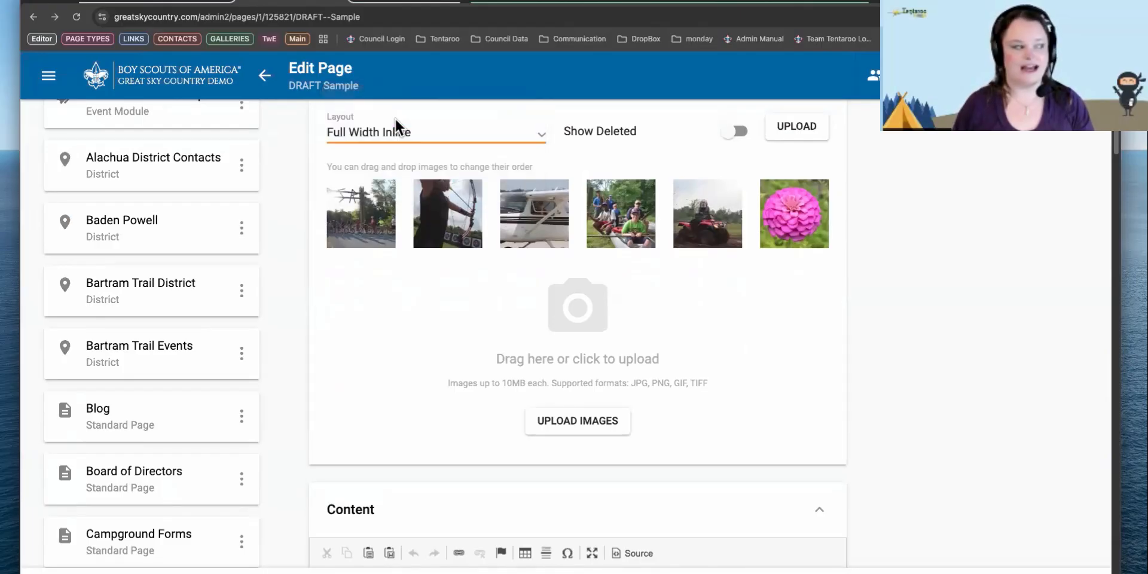
click(265, 76)
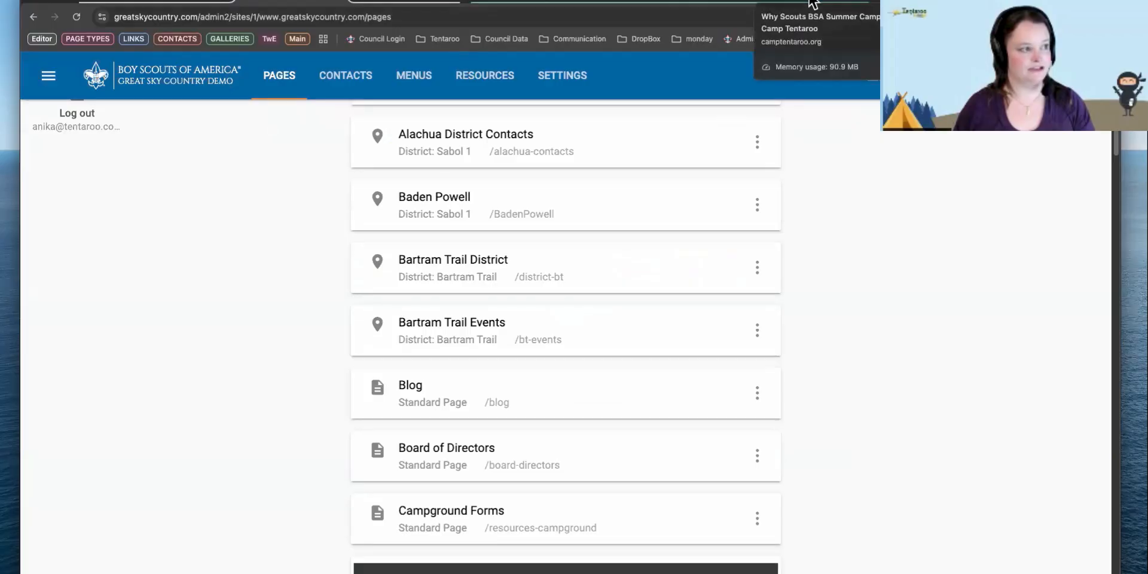
Open Camp Tentaroo's Why Scouts BSA Summer Camp page and examine its full-width images with overlaid text, button and video.
click(789, 8)
scroll(478, 321, down, 2)
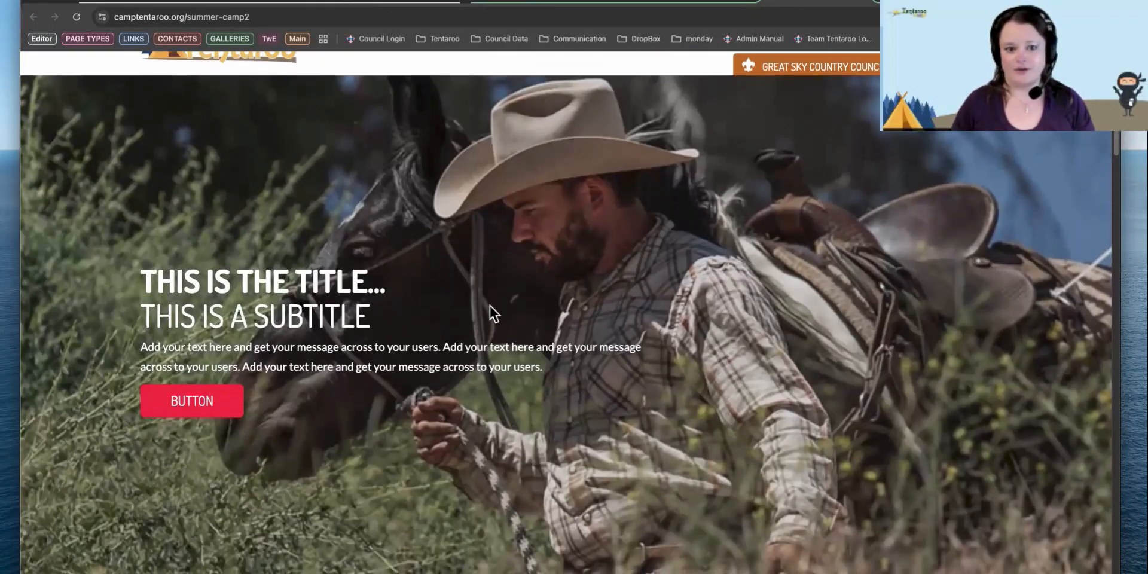
scroll(491, 314, down, 1)
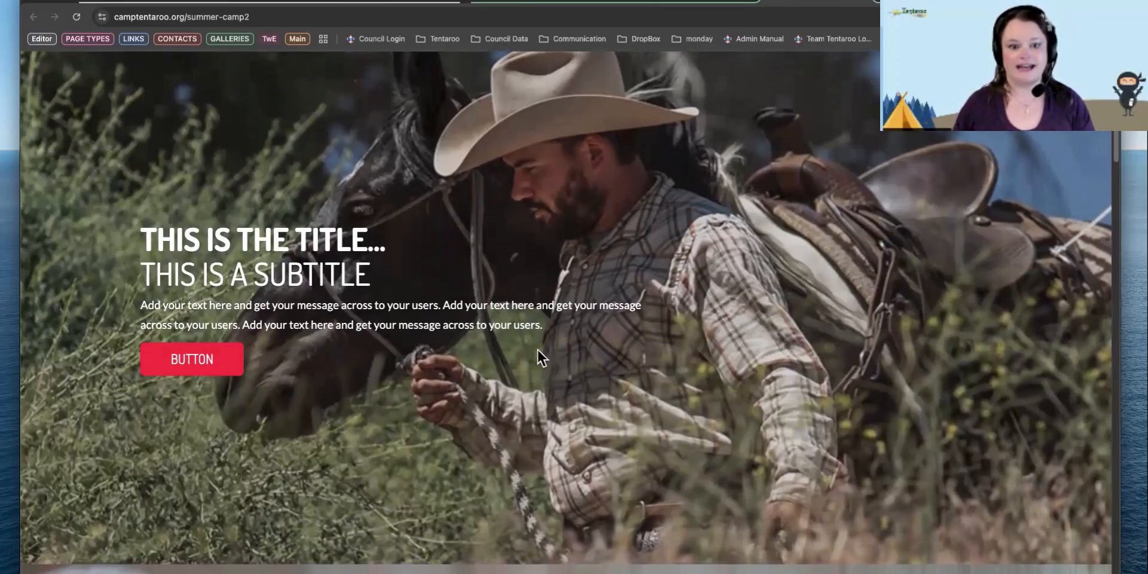
scroll(512, 462, down, 1)
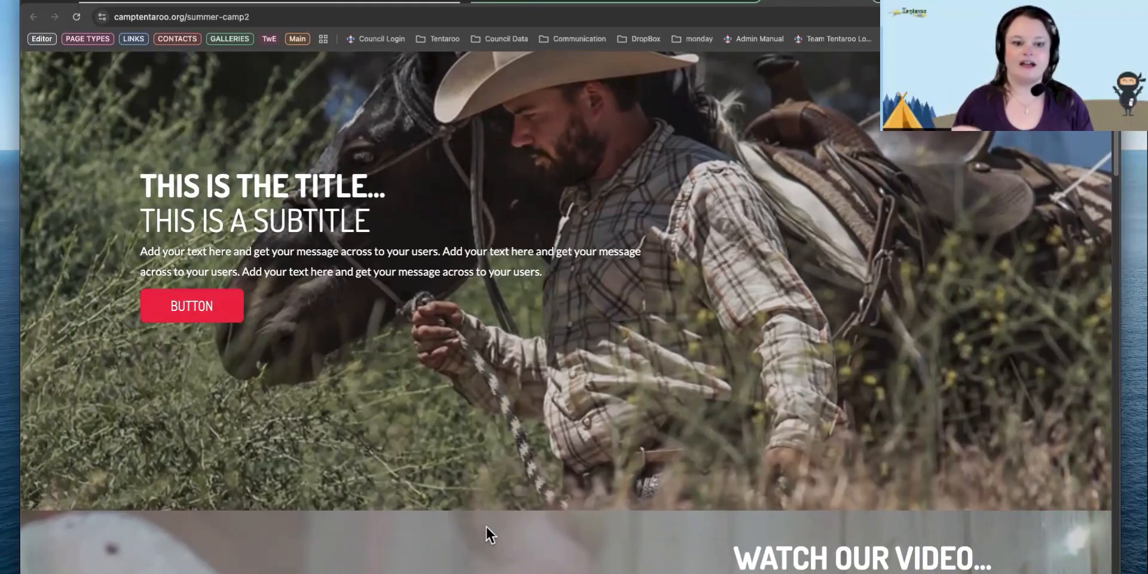
scroll(485, 534, down, 3)
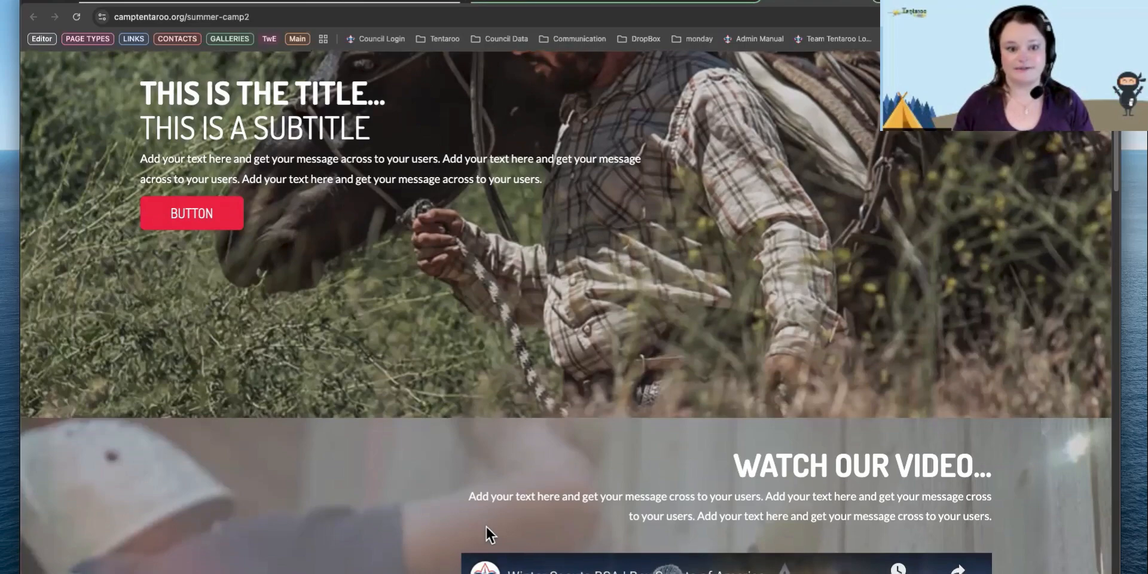
scroll(486, 526, down, 4)
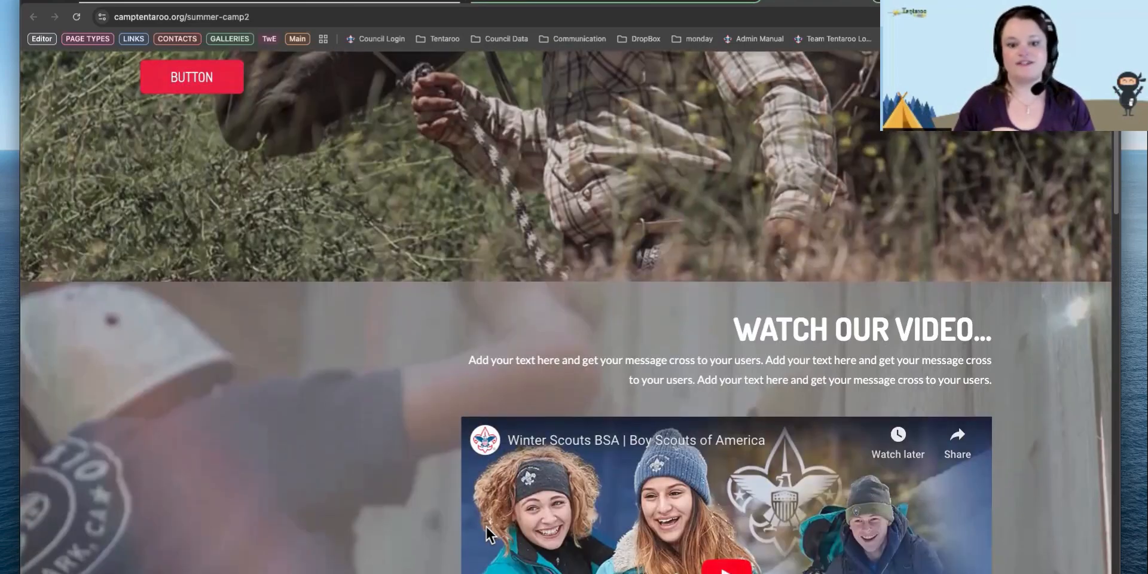
scroll(485, 525, down, 3)
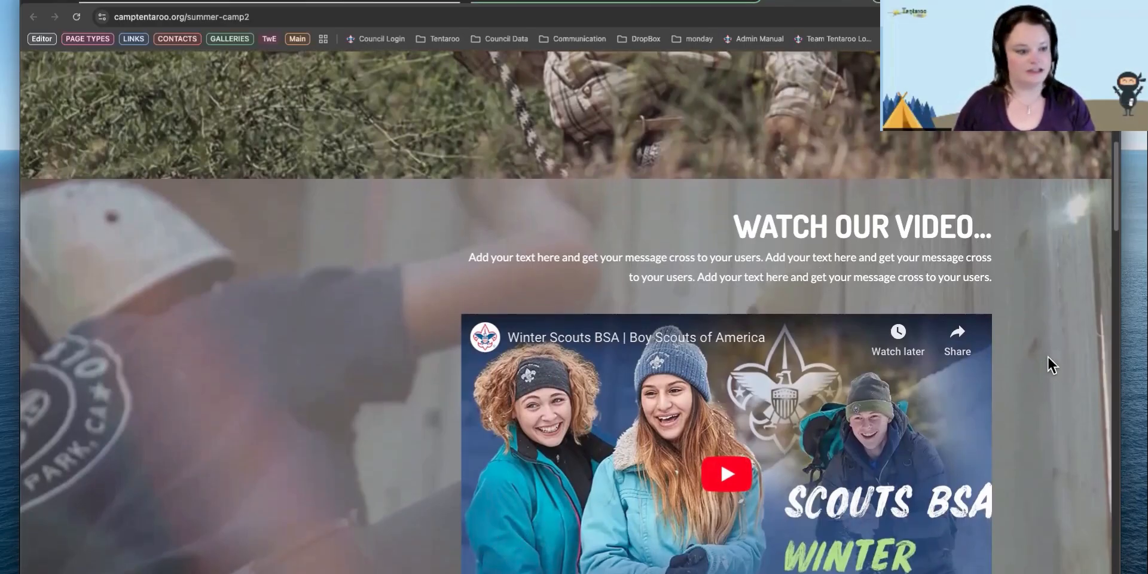
Narrow the browser window to phone width to check the camp page's full-width image sections up to its header, and widen it again.
drag(1102, 346, 171, 308)
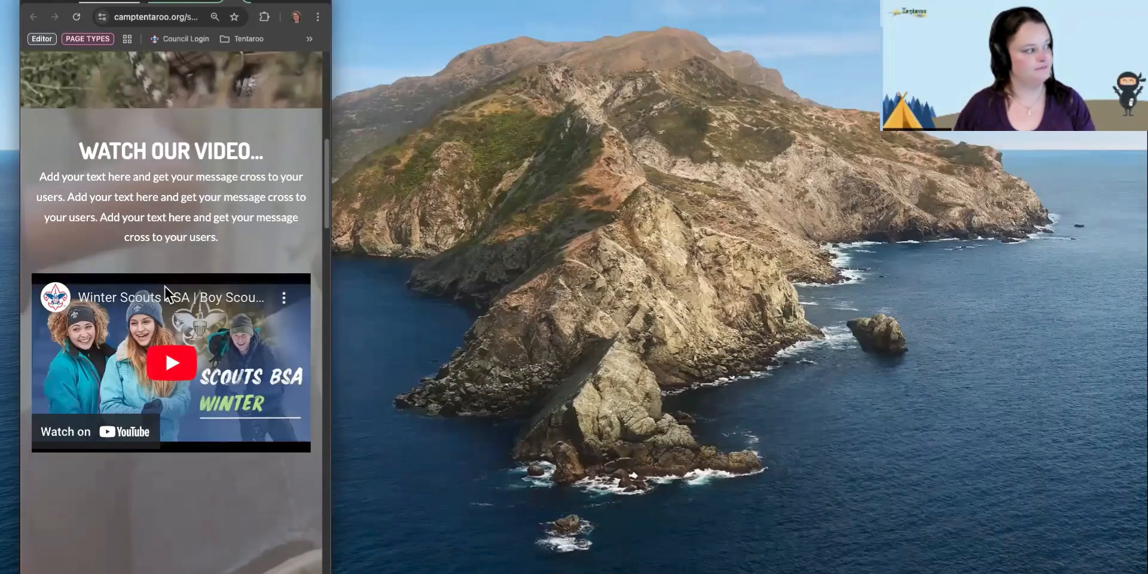
scroll(167, 299, up, 5)
scroll(165, 287, up, 3)
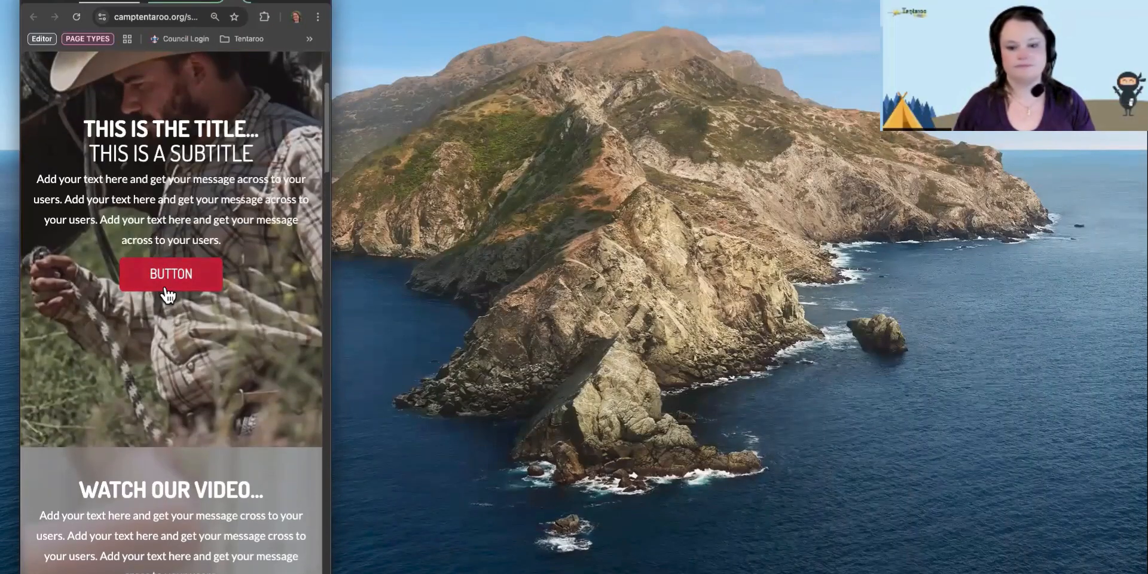
scroll(180, 305, up, 1)
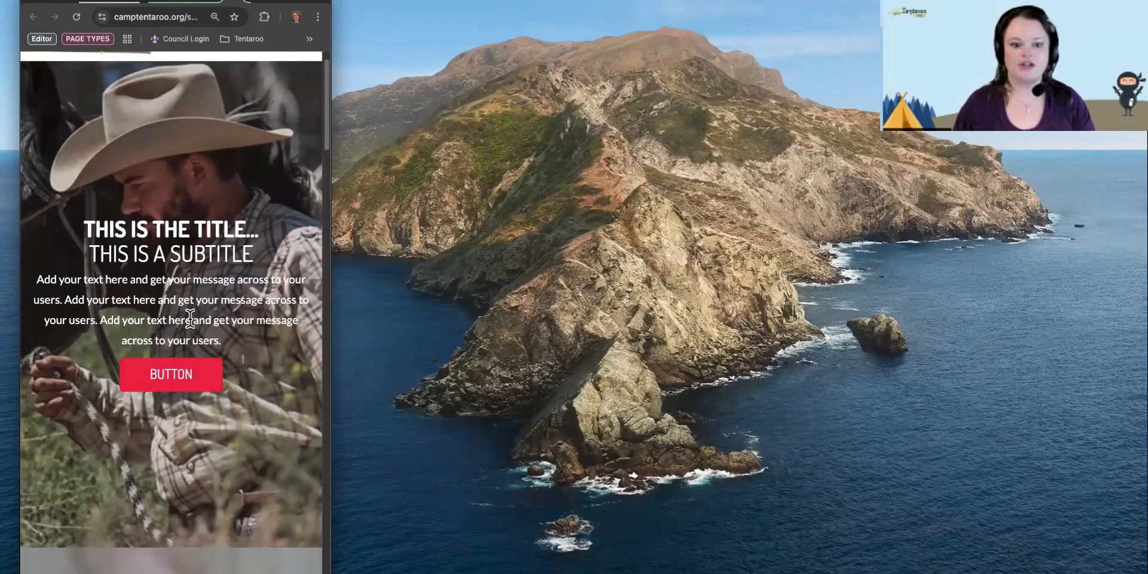
scroll(190, 317, up, 1)
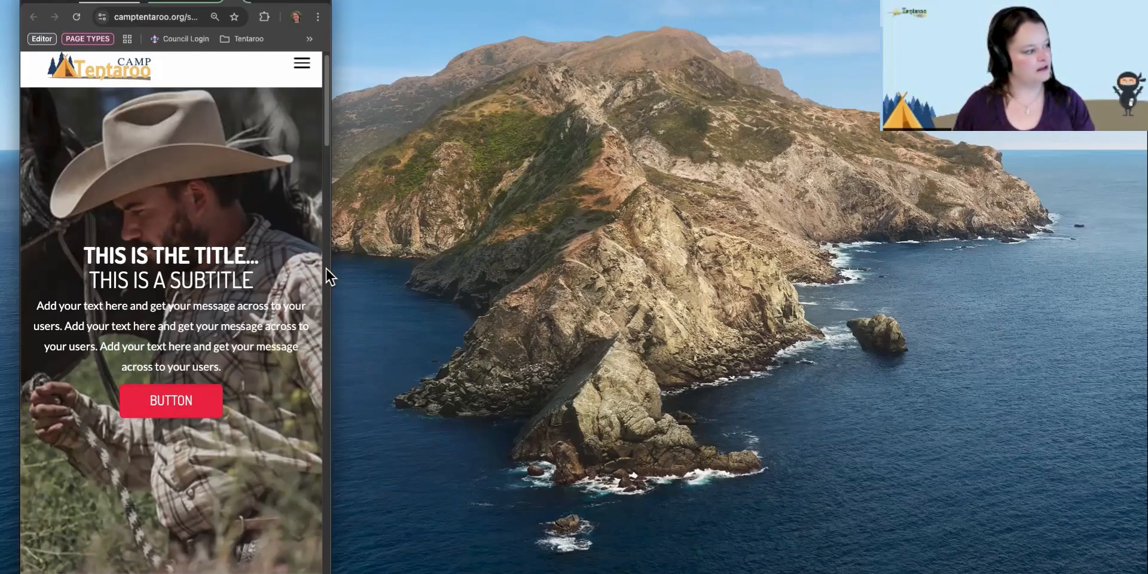
drag(331, 267, 1131, 252)
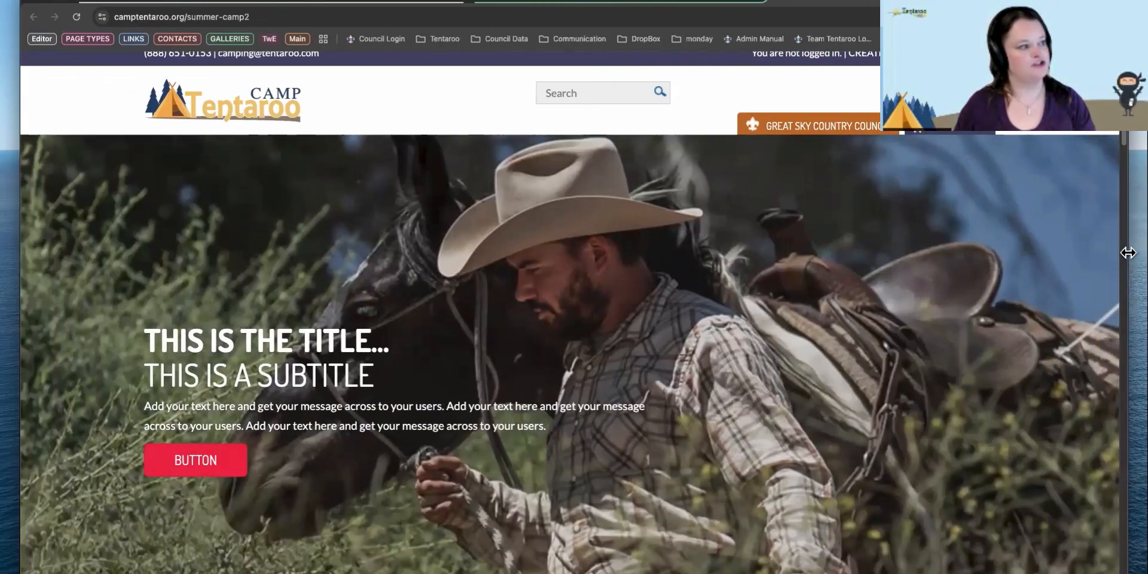
Reload the public sample page and examine its Full Width Inline gallery from the first image down to the page title.
click(412, 2)
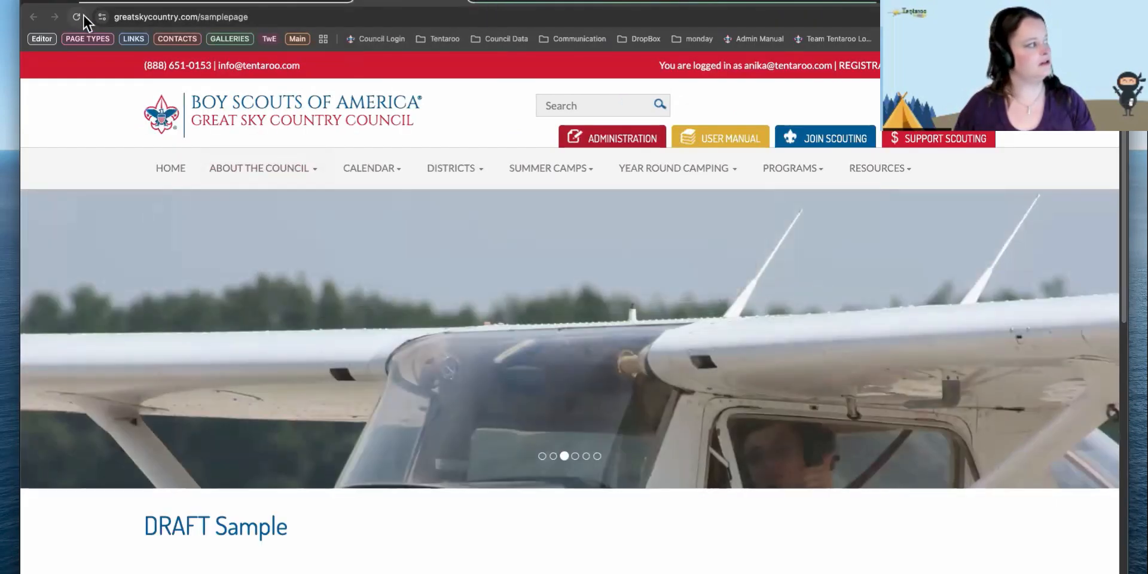
click(81, 17)
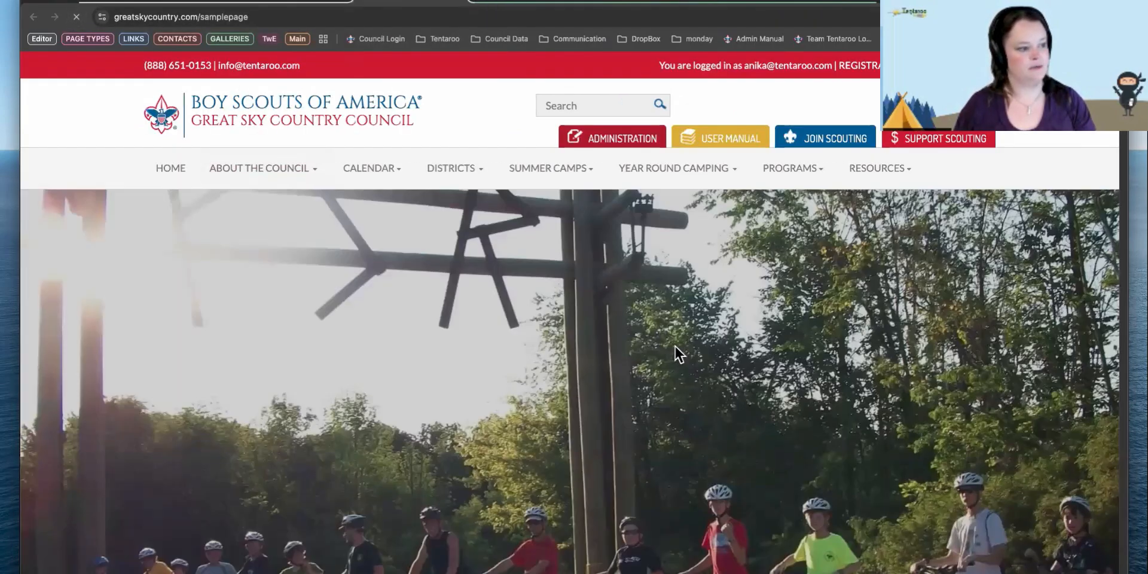
scroll(678, 354, down, 3)
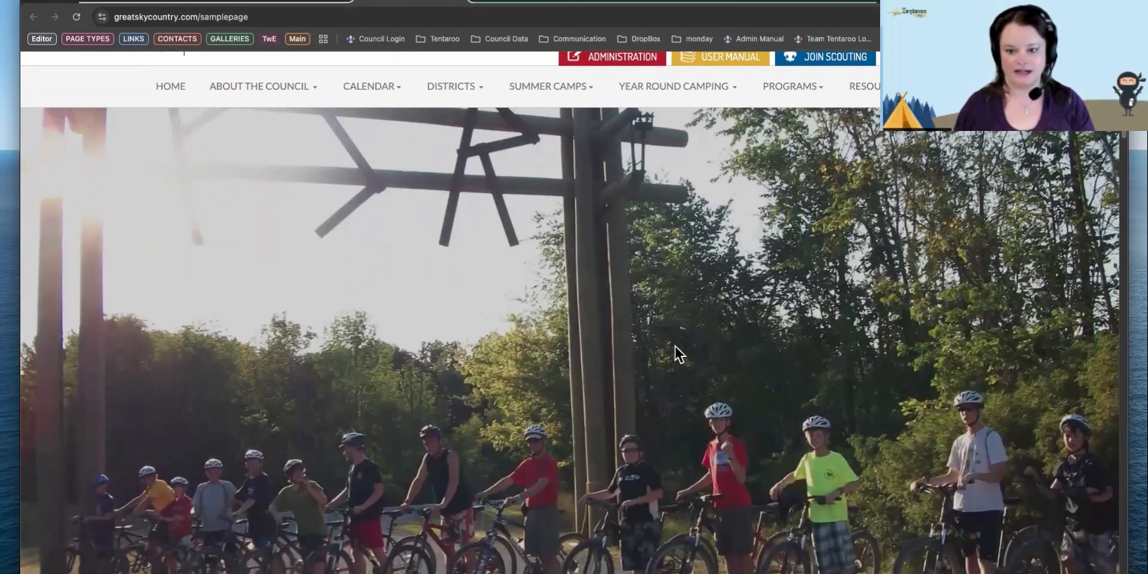
scroll(678, 354, down, 5)
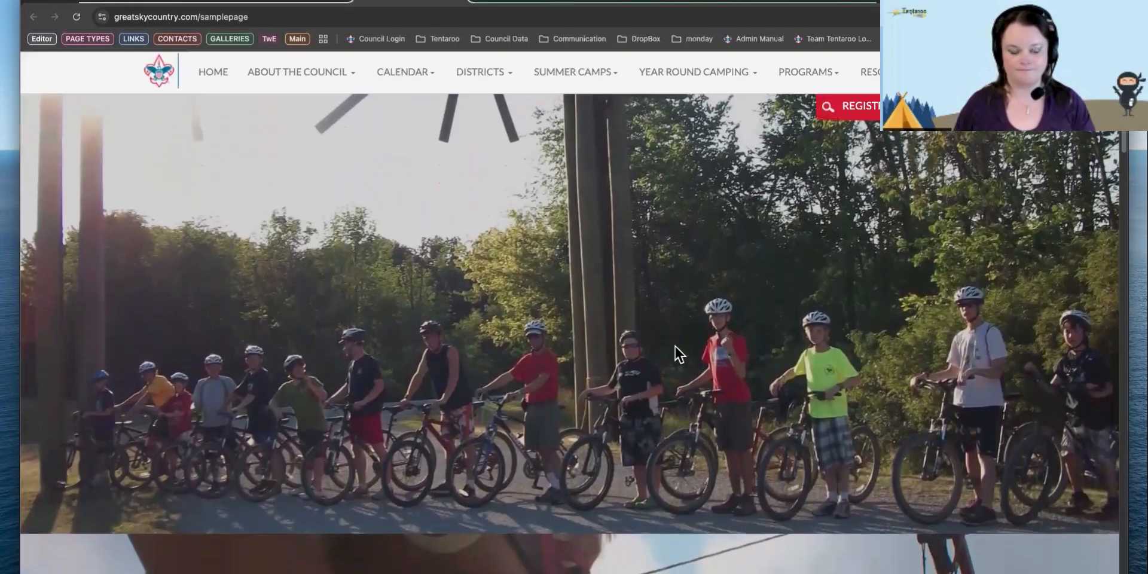
scroll(676, 347, down, 7)
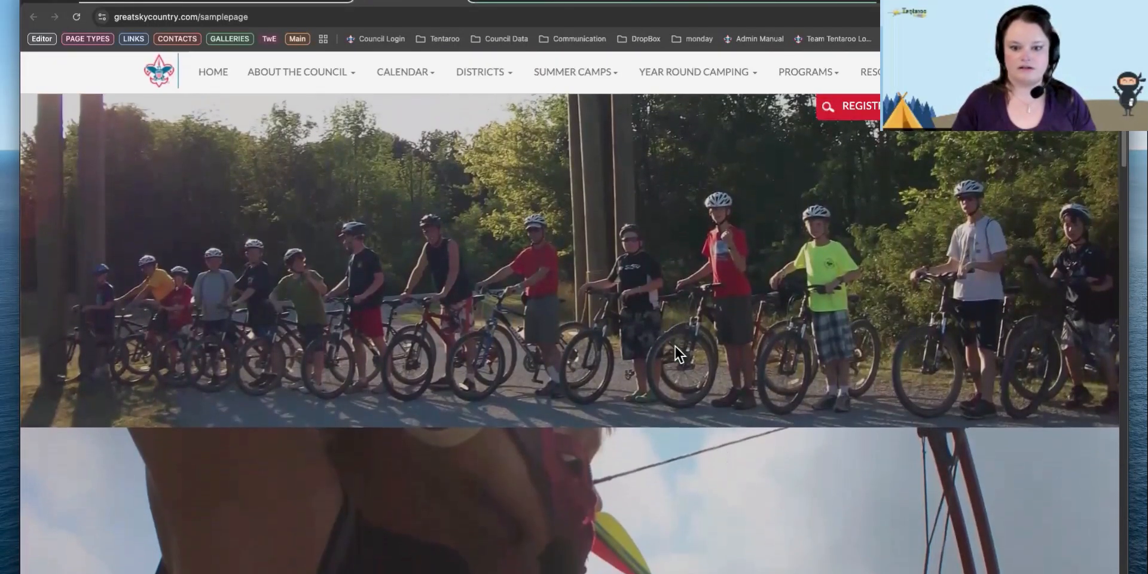
scroll(675, 352, down, 12)
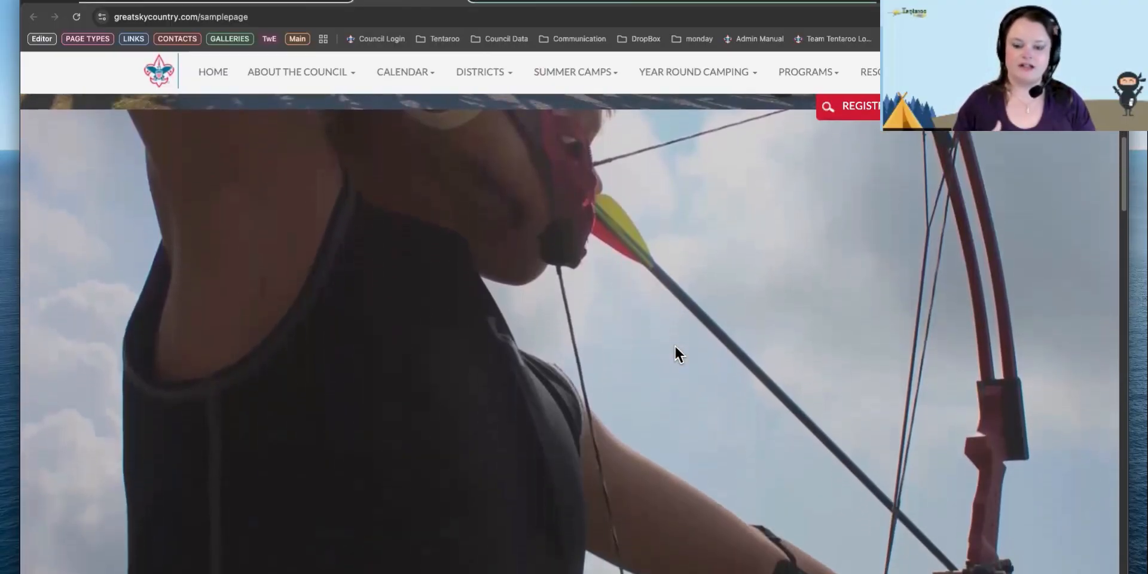
scroll(675, 347, down, 10)
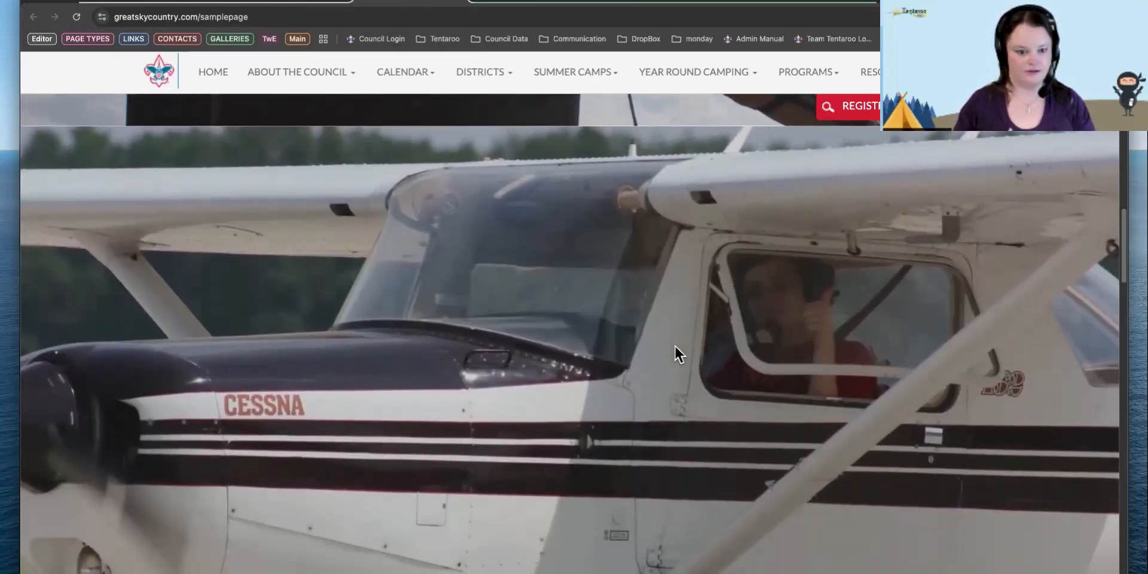
scroll(674, 354, down, 1)
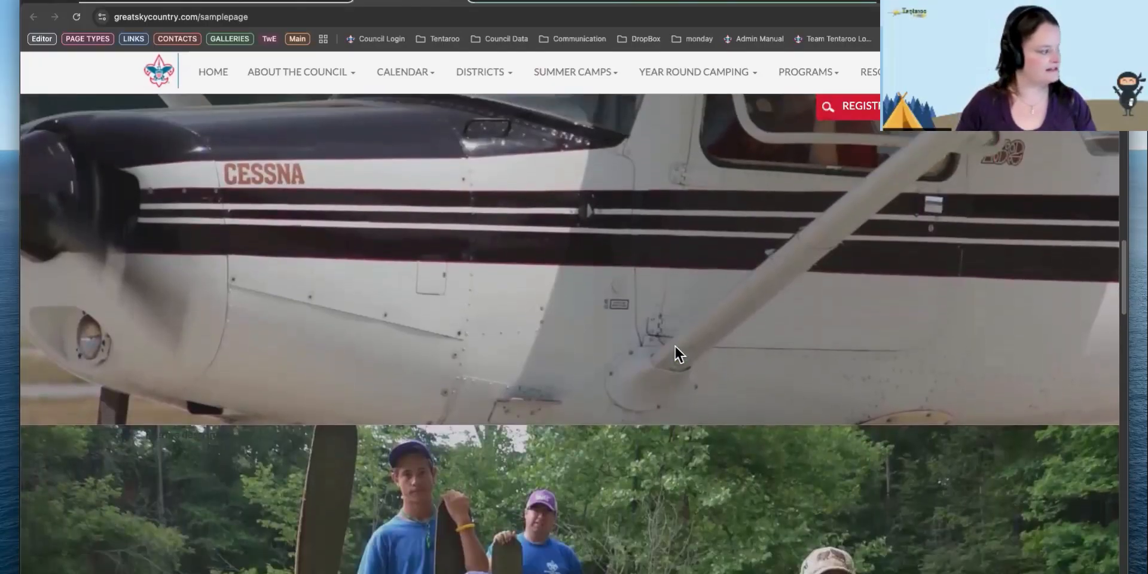
scroll(674, 354, down, 10)
scroll(675, 346, down, 15)
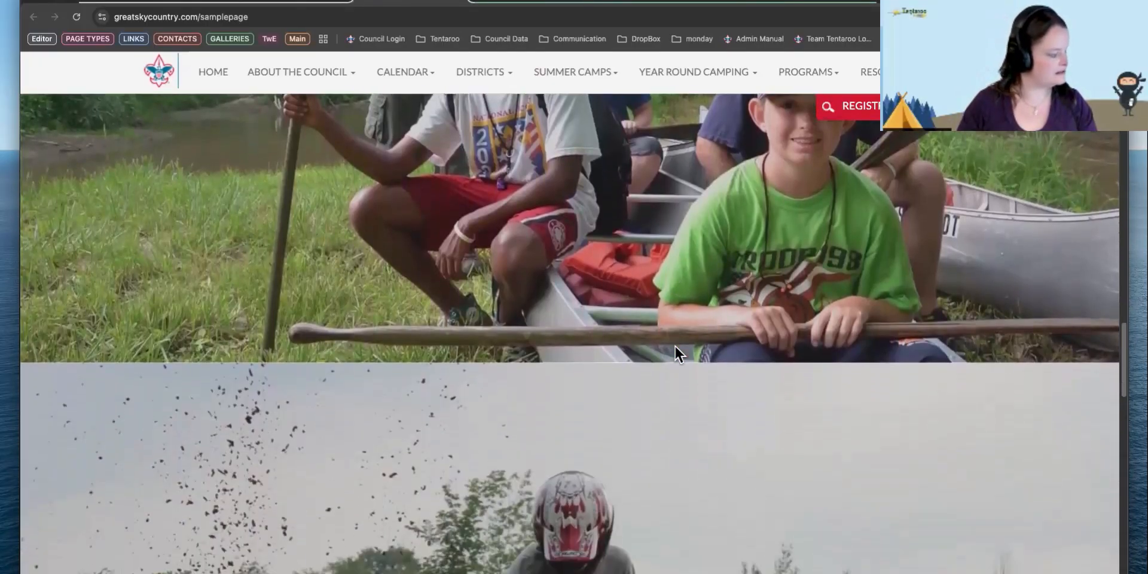
scroll(674, 353, down, 20)
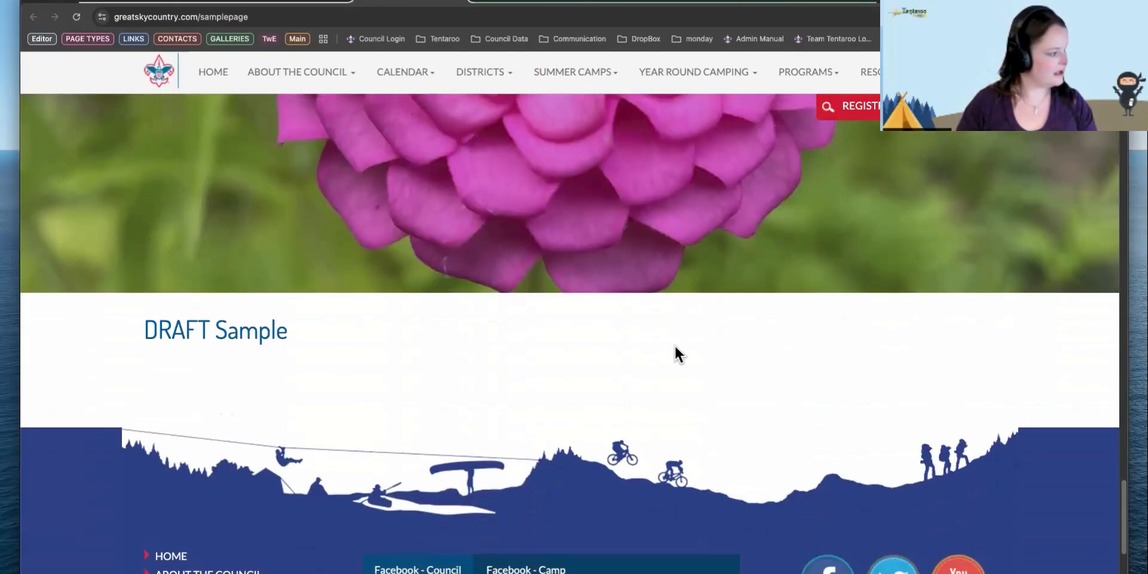
Review the stacked full-width images again from the top of the sample page, down to the canoe photo with its description.
scroll(674, 354, up, 20)
scroll(675, 347, up, 20)
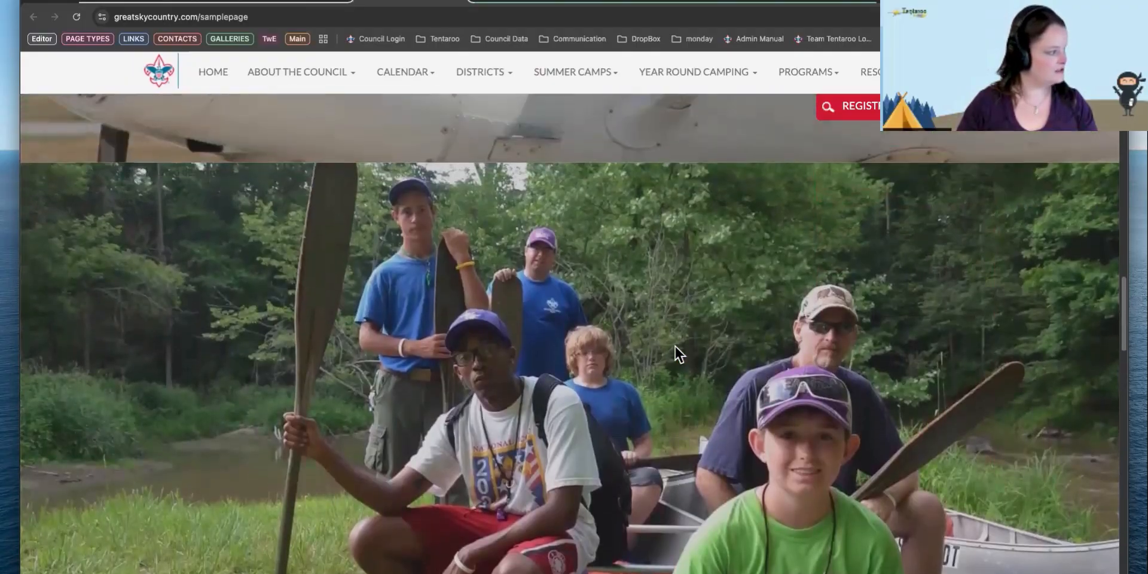
scroll(674, 345, up, 15)
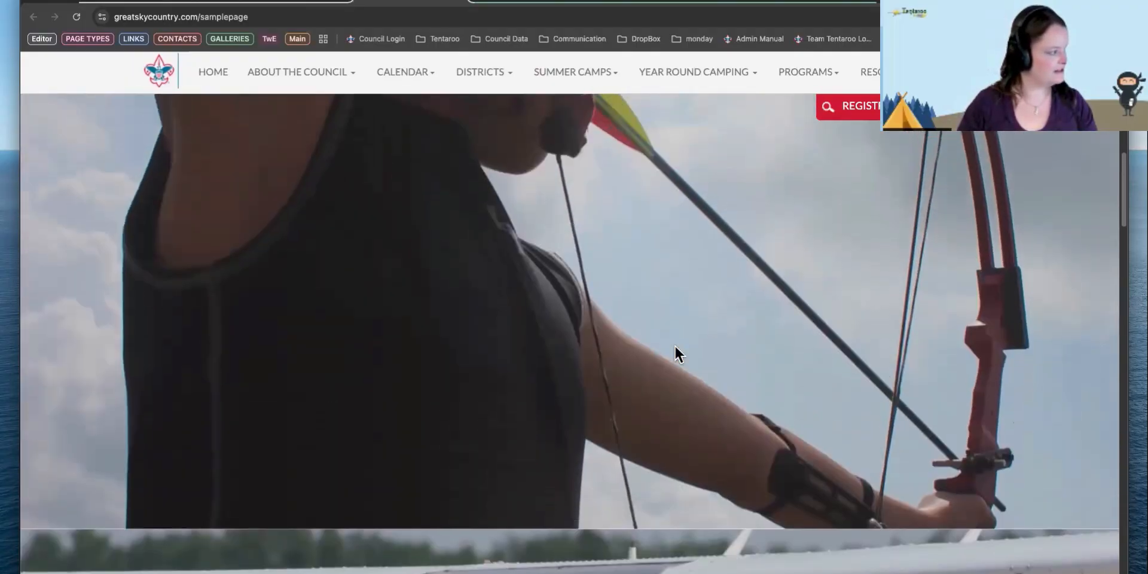
scroll(675, 354, up, 5)
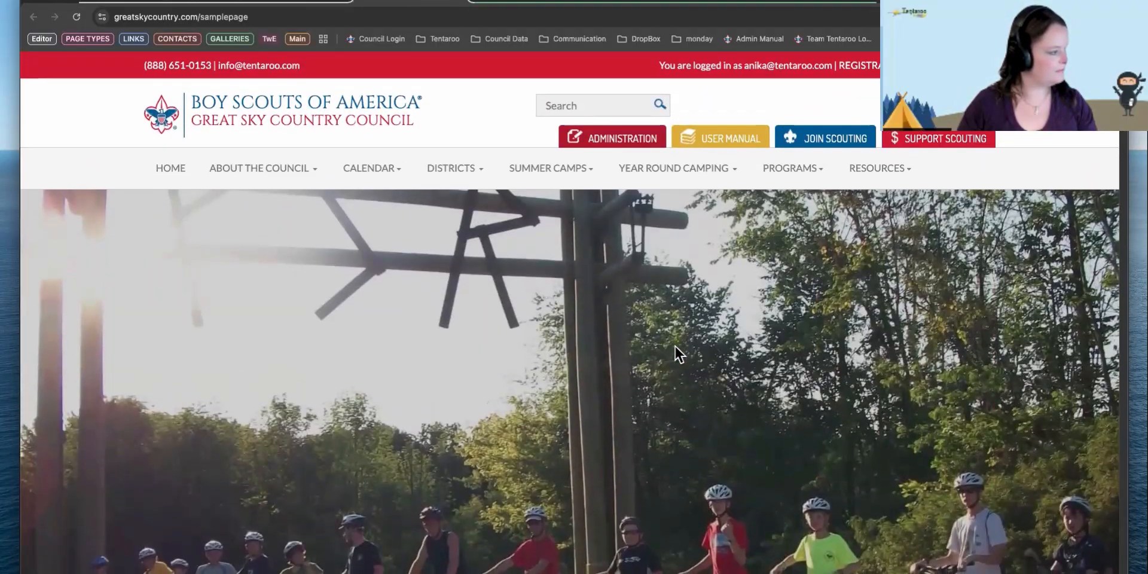
scroll(675, 347, down, 10)
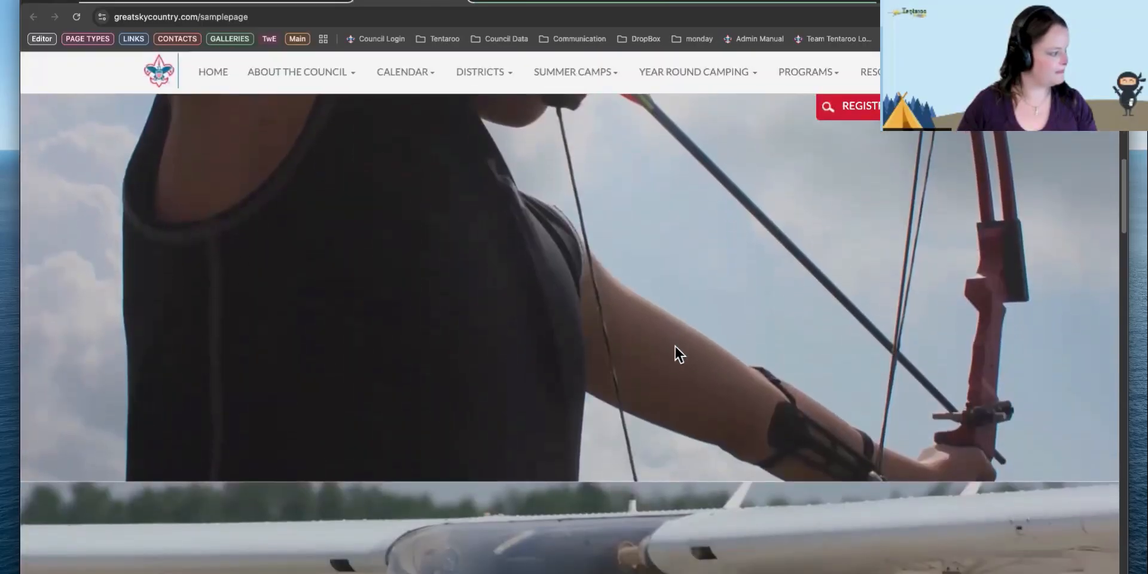
scroll(674, 345, down, 10)
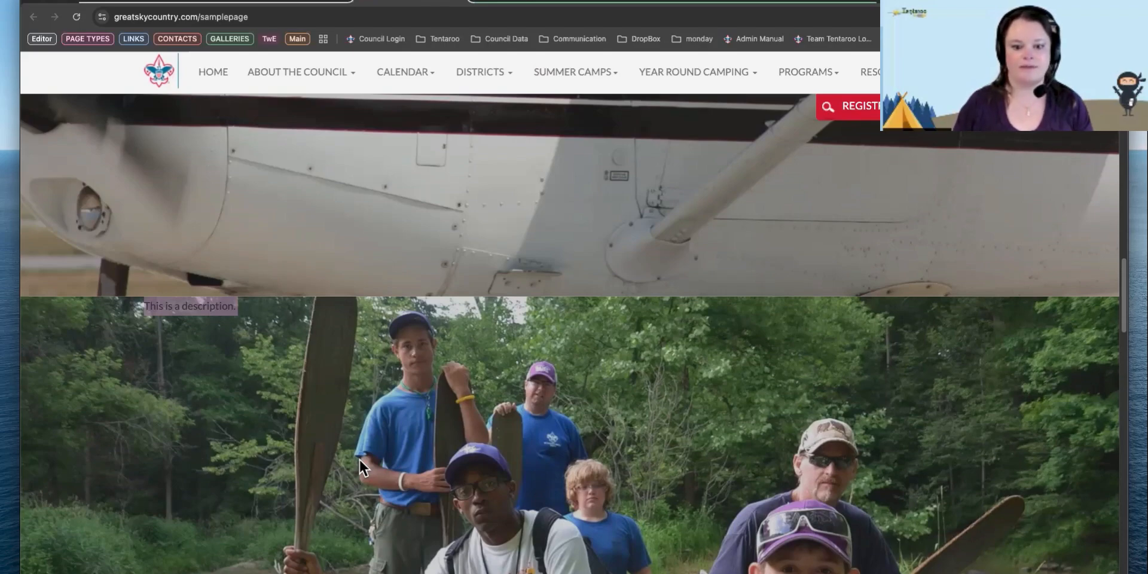
Revisit the Camp Tentaroo summer camp page to compare its full-width image with overlaid title, subtitle, text and button.
click(798, 10)
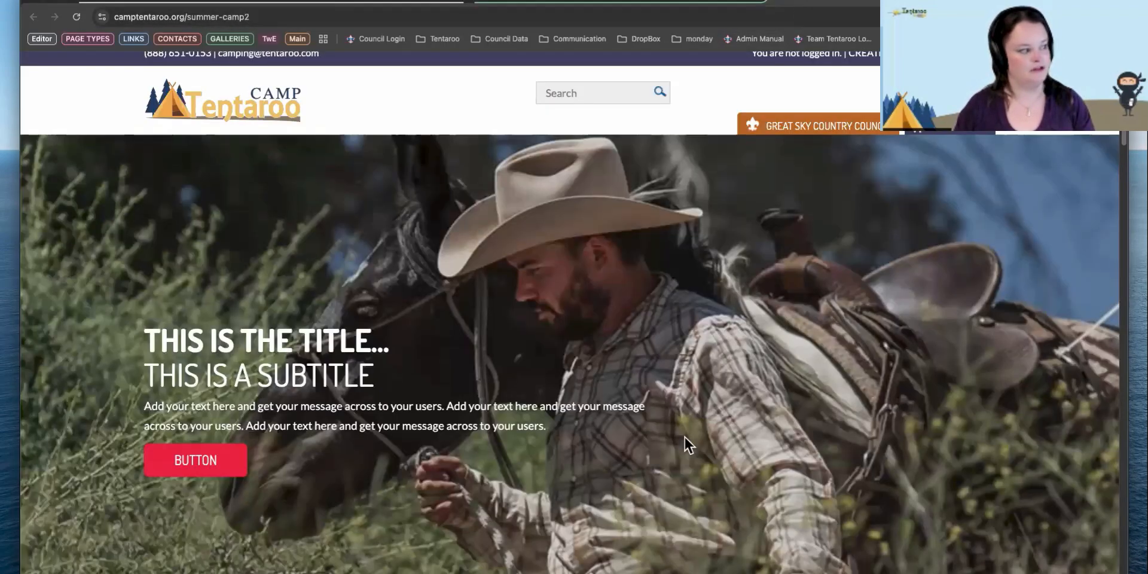
scroll(672, 436, down, 2)
scroll(672, 444, down, 1)
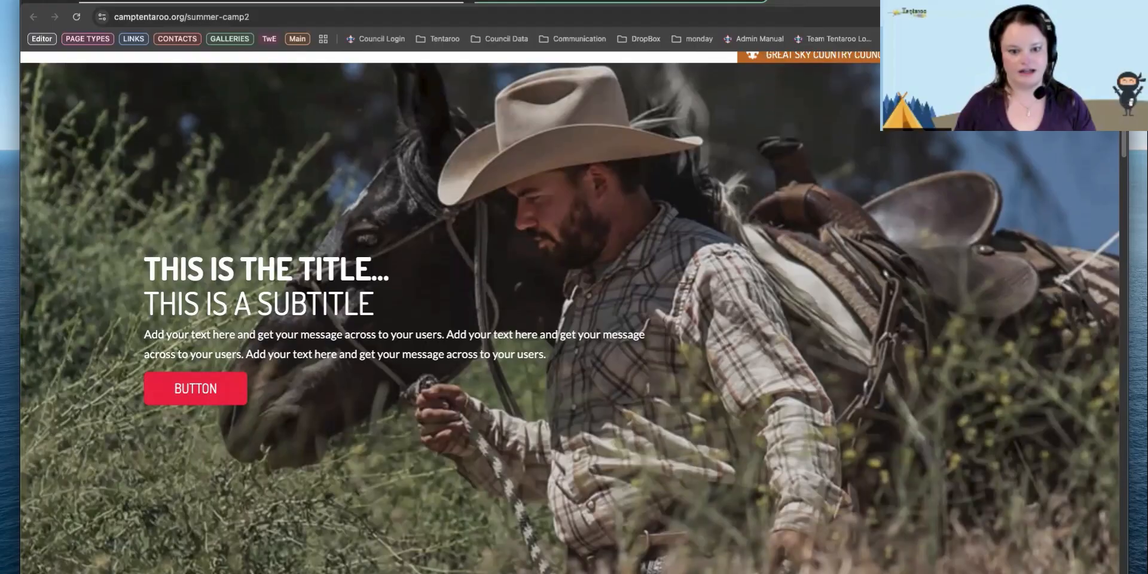
Reopen the DRAFT Sample page for editing and set its Top Gallery layout to First Large.
click(290, 4)
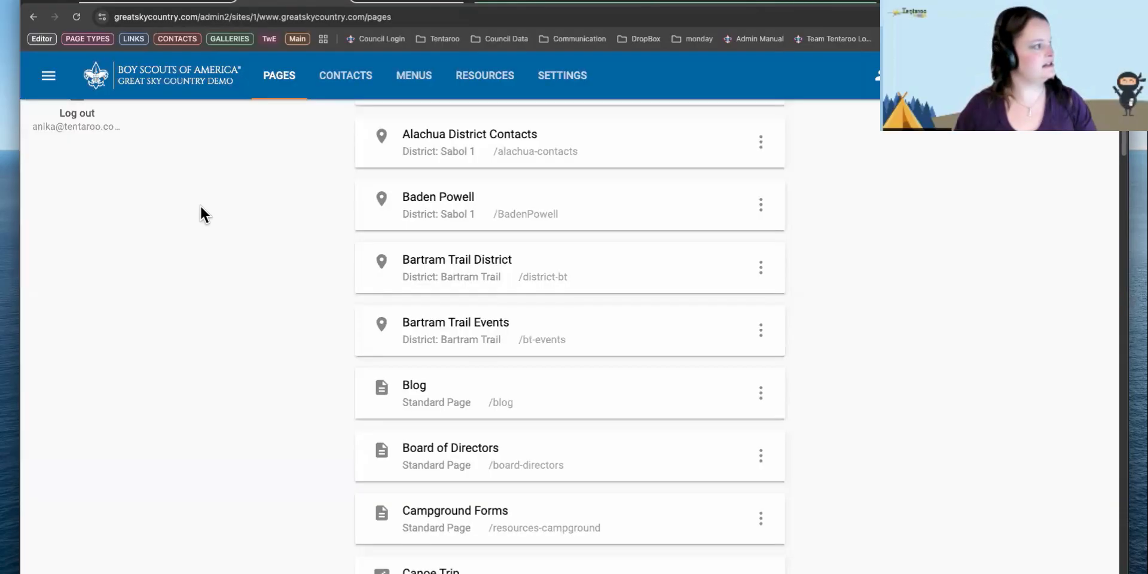
right_click(339, 211)
click(370, 218)
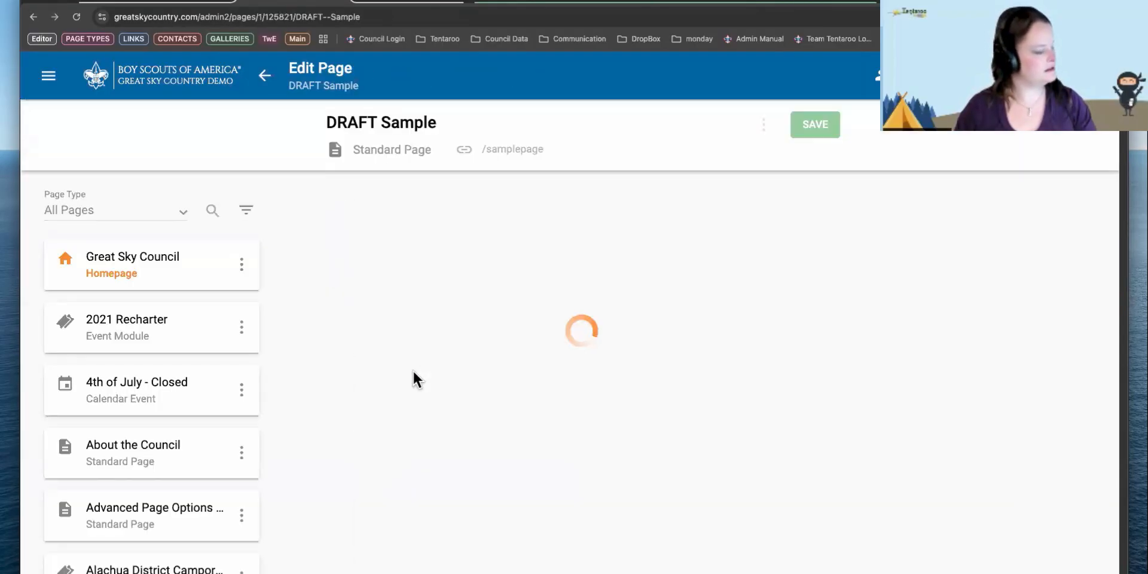
scroll(412, 370, down, 3)
scroll(416, 377, down, 3)
click(404, 172)
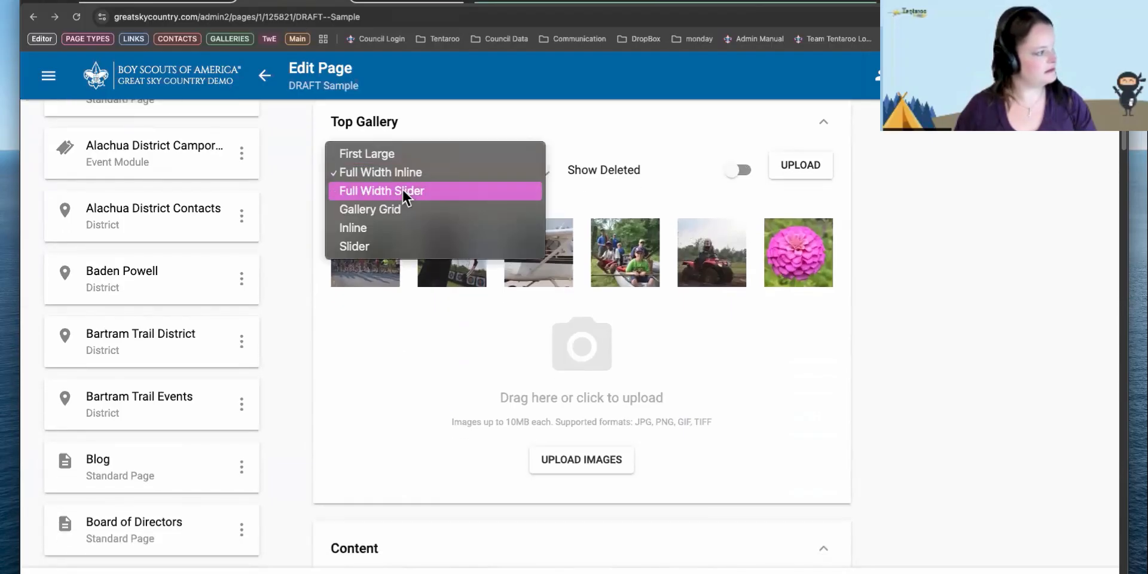
click(379, 154)
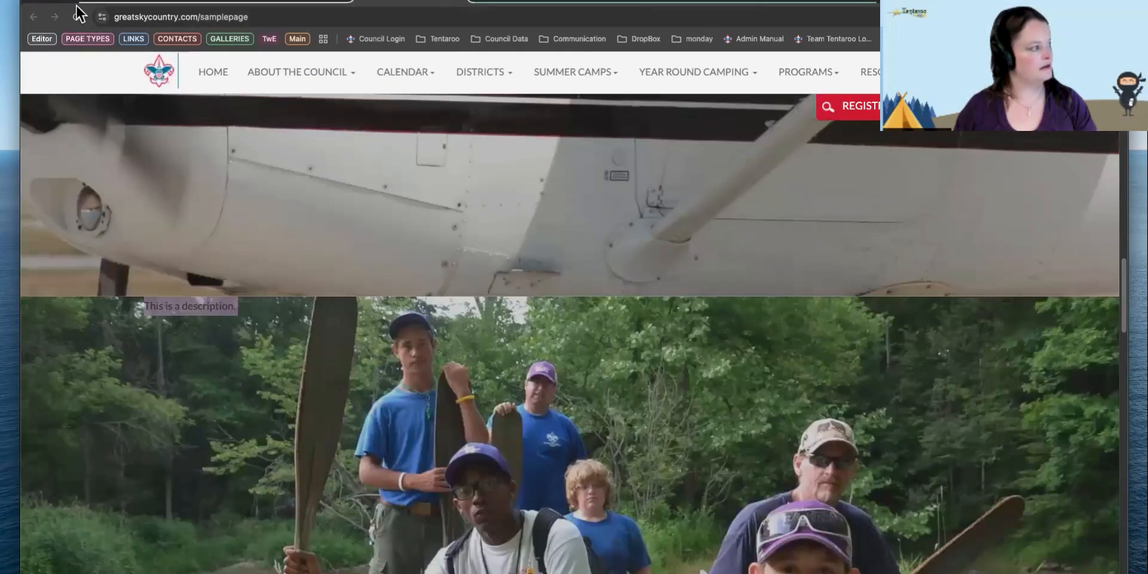
Reload the public sample page and examine its First Large gallery, from the large lead image to the thumbnails below.
click(76, 16)
scroll(731, 296, down, 2)
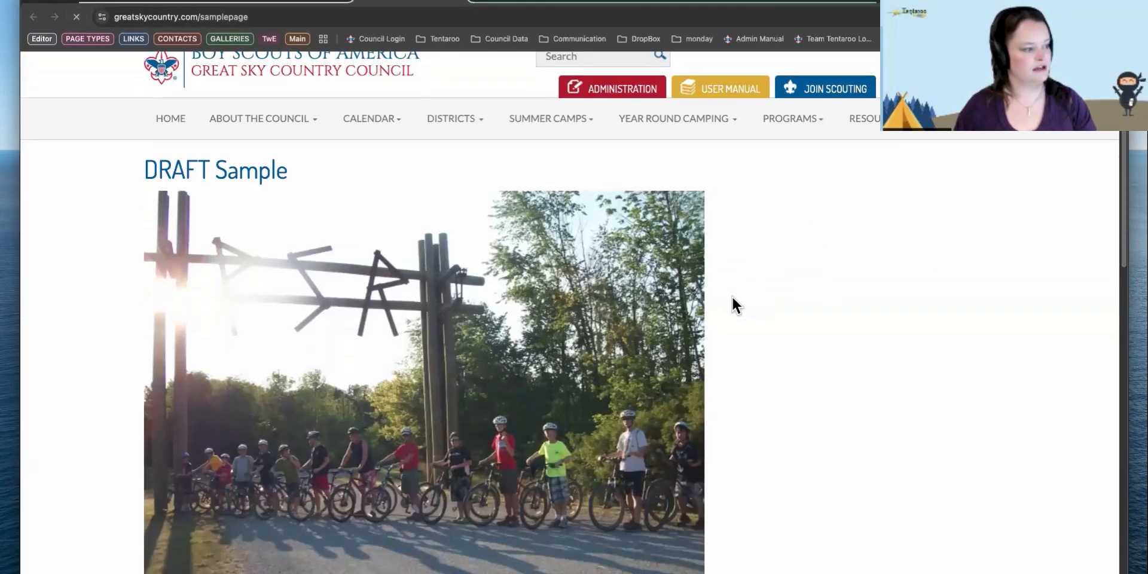
scroll(732, 295, down, 1)
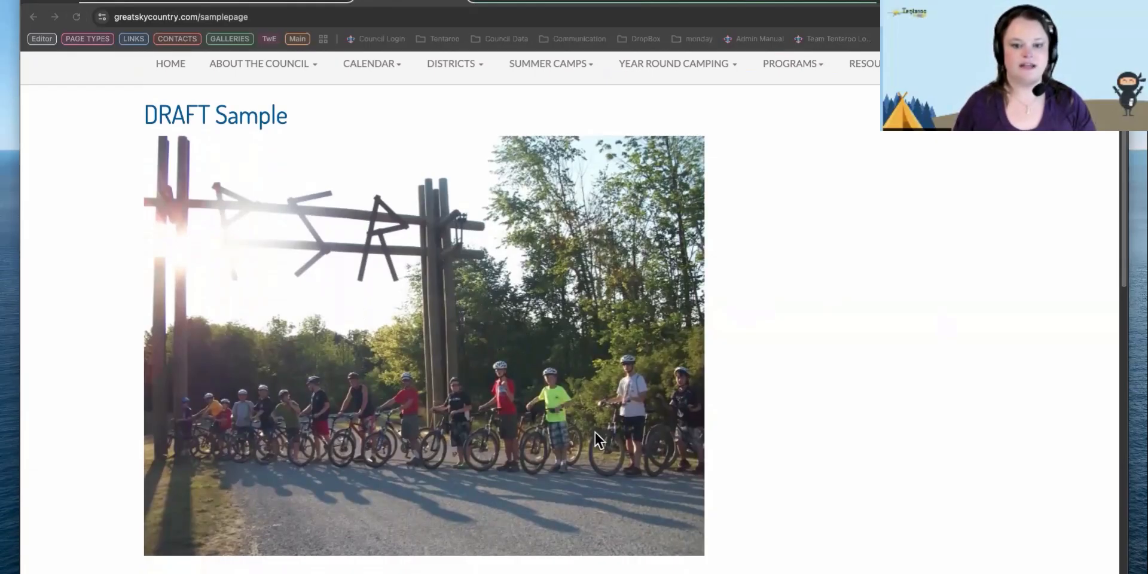
scroll(529, 405, down, 4)
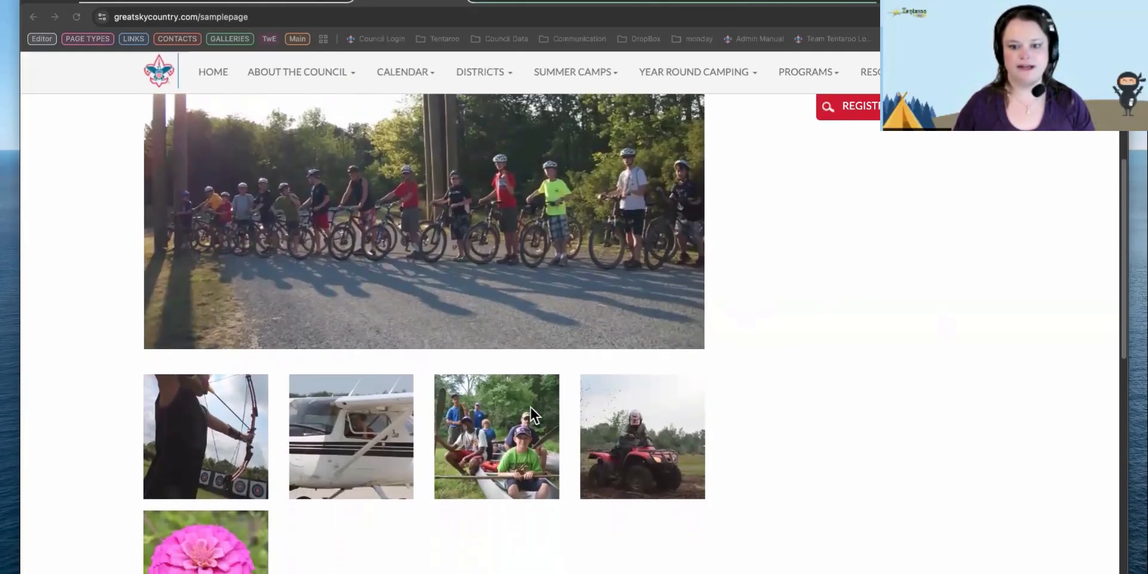
scroll(529, 405, up, 3)
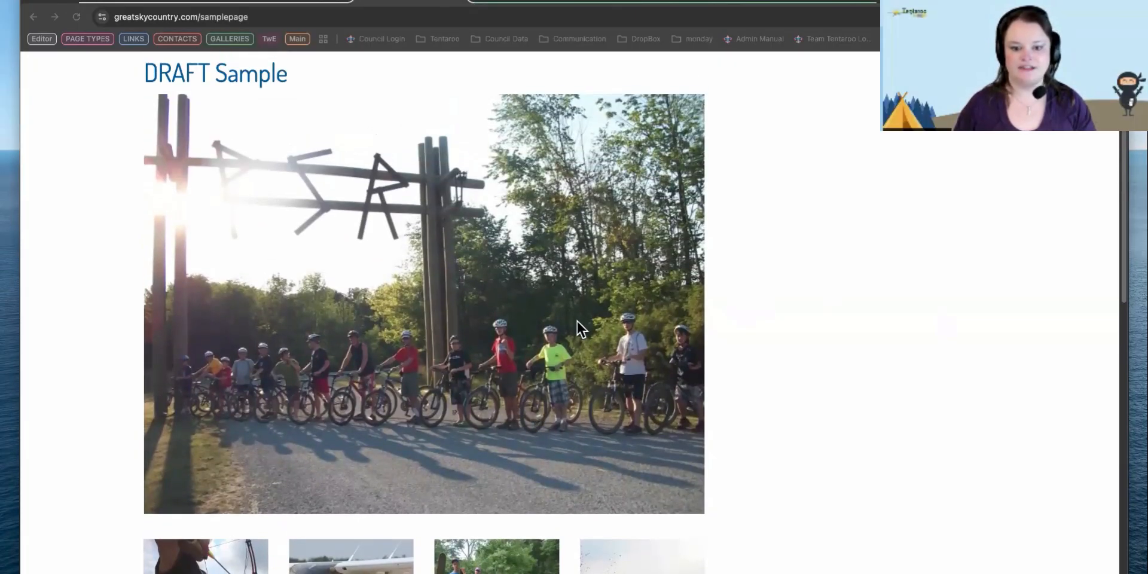
scroll(574, 322, down, 5)
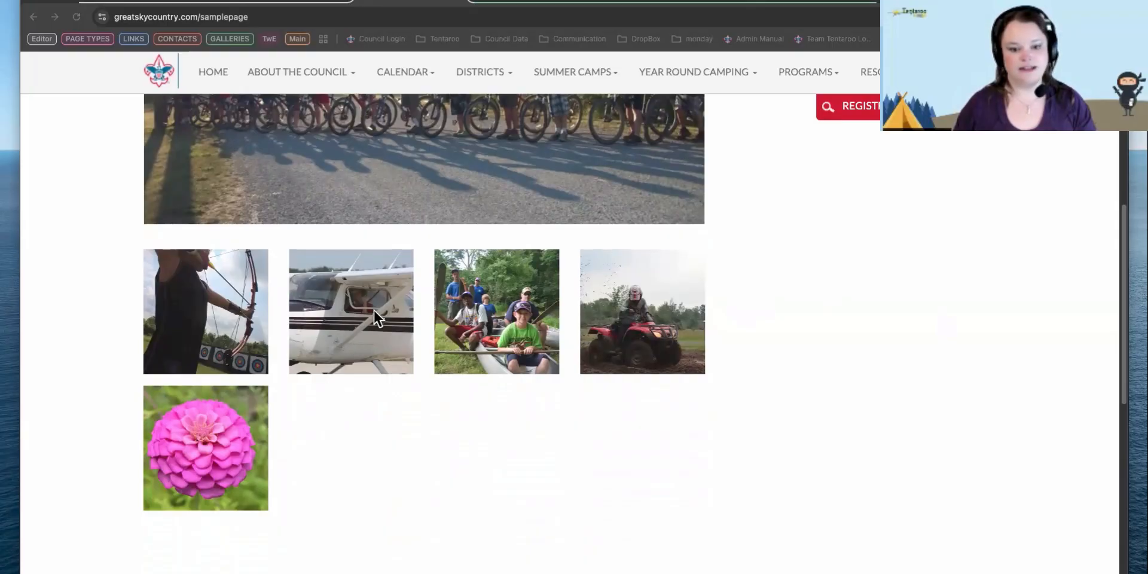
Enlarge the airplane thumbnail, advance through the canoe and ATV photos, and close the enlarged view.
click(450, 162)
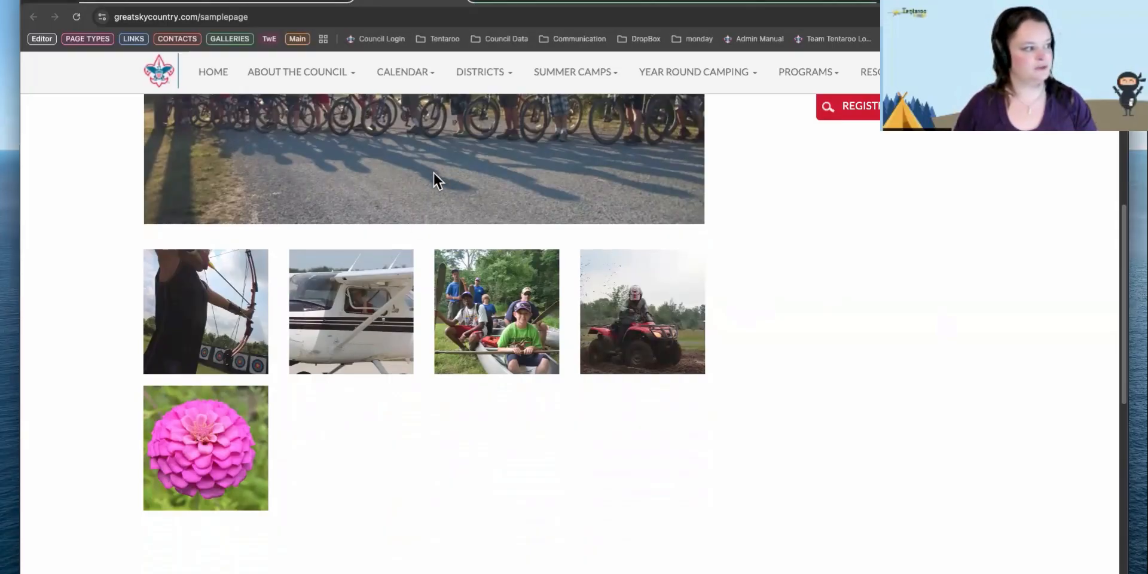
click(389, 304)
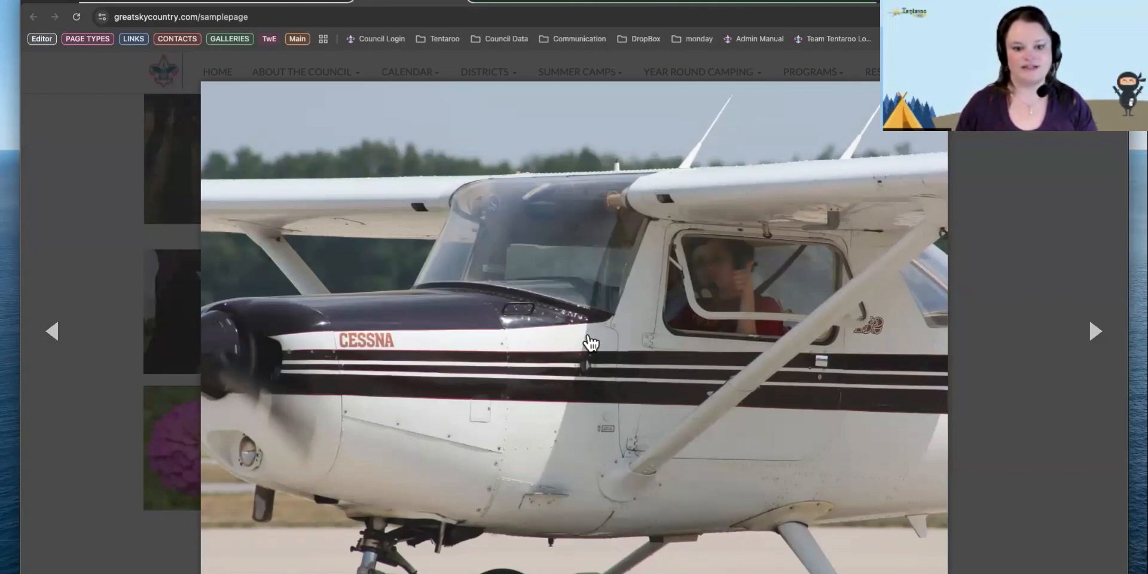
click(636, 345)
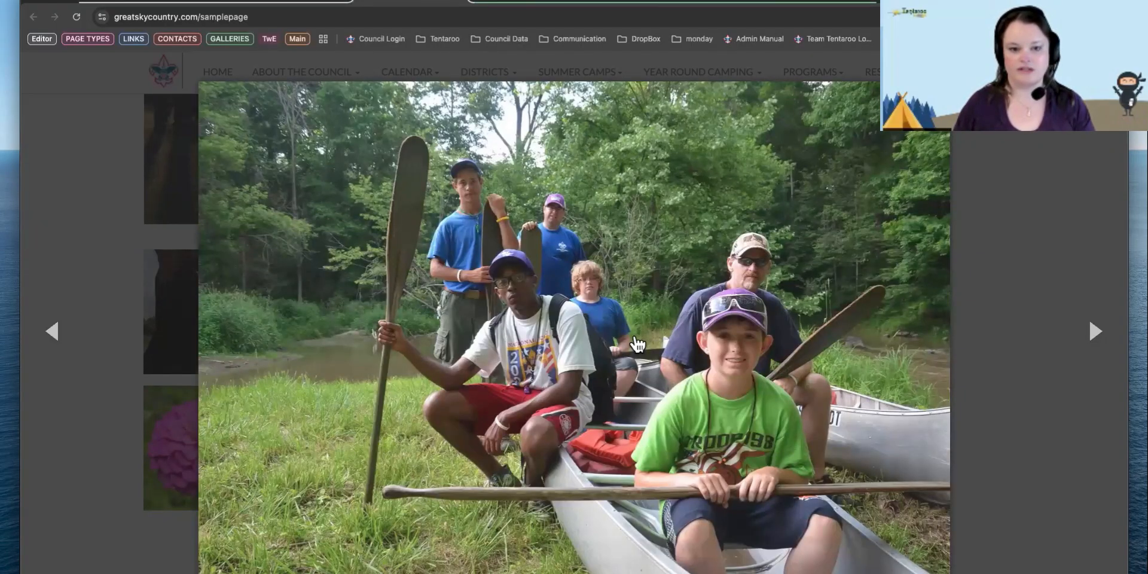
click(637, 344)
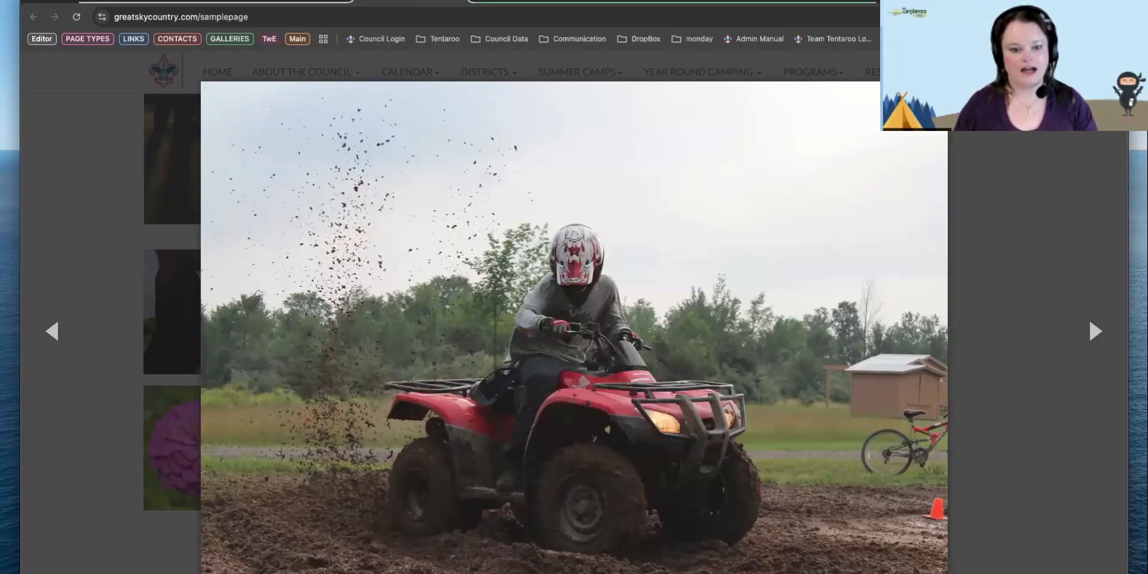
key(Escape)
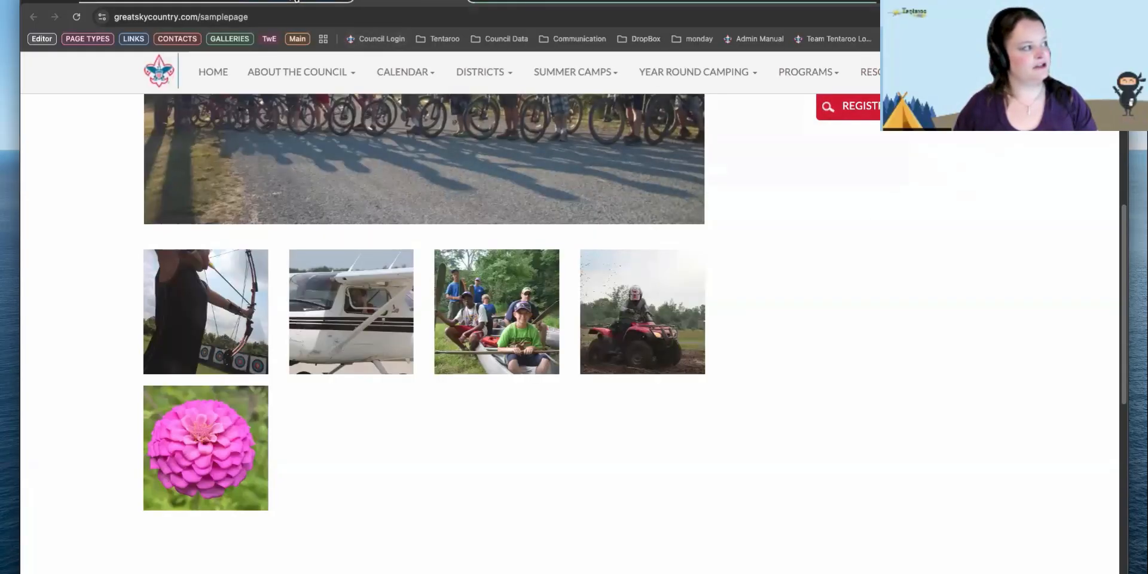
Reopen the DRAFT Sample page for editing and set its Top Gallery layout to Gallery Grid.
click(294, 1)
right_click(316, 221)
click(307, 322)
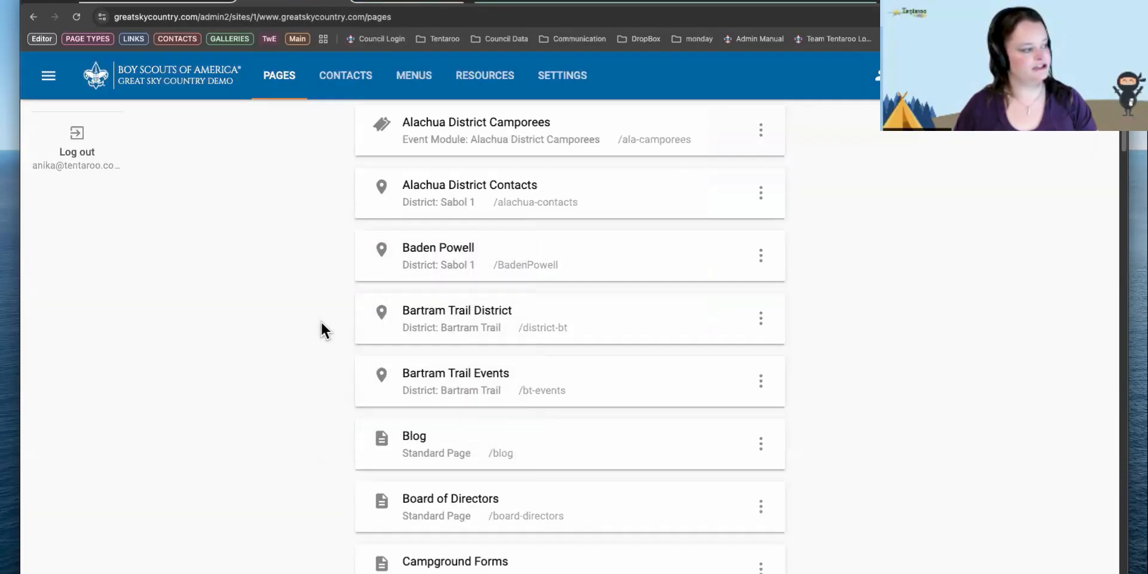
scroll(320, 329, down, 8)
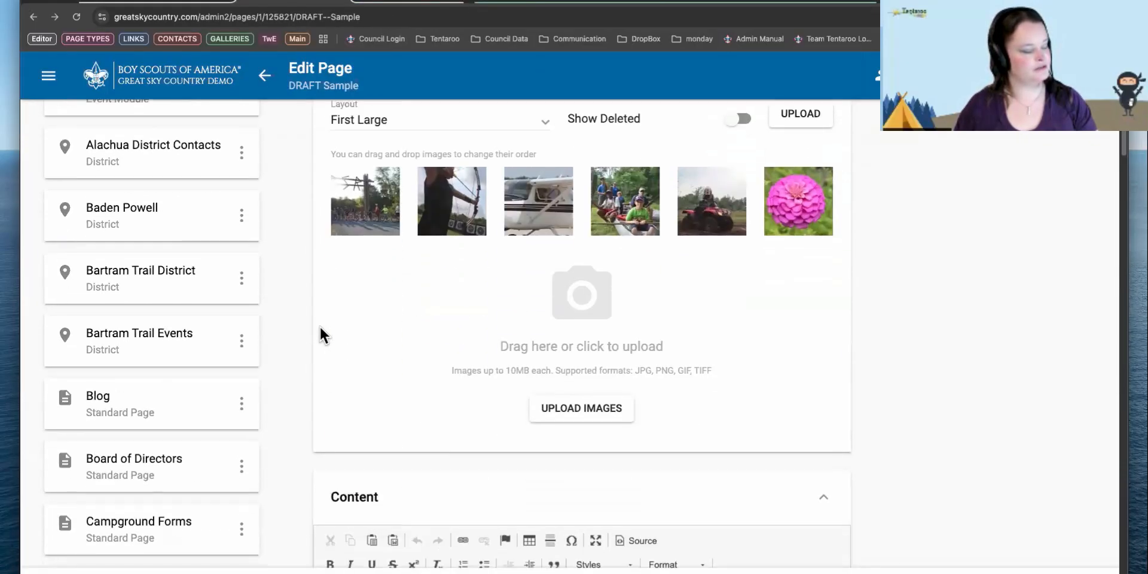
click(391, 118)
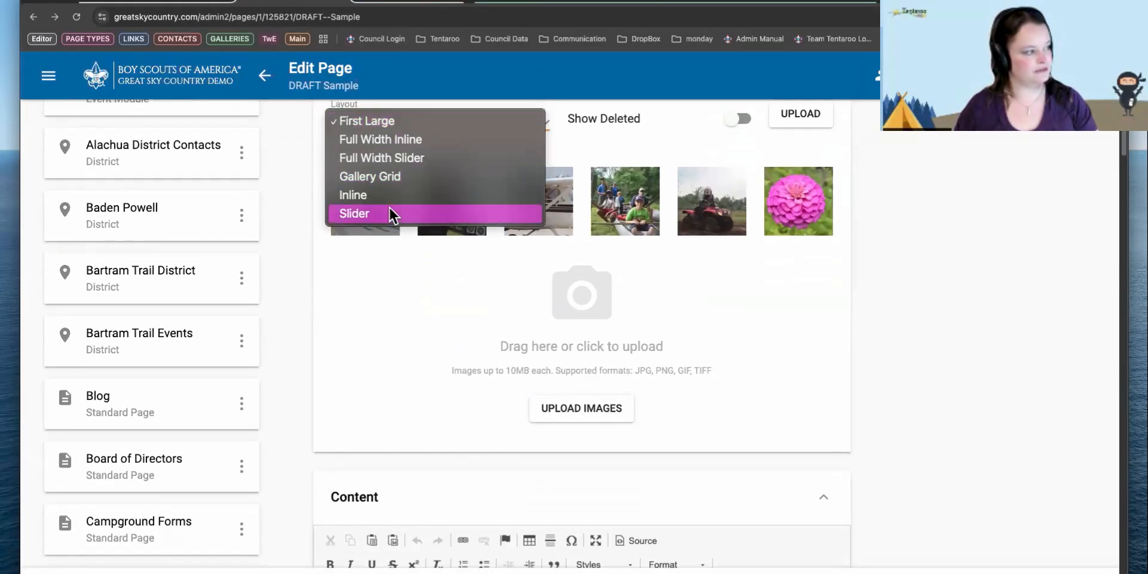
click(382, 177)
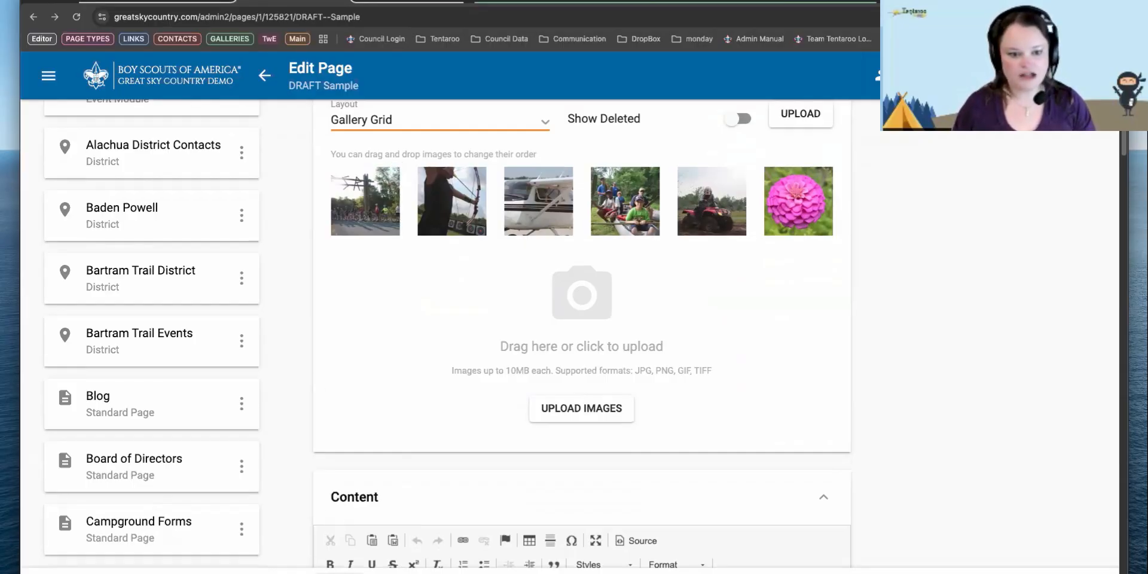
Write three lines in the page's Content section: "This is content!", "This is also content." and "This is a link!".
scroll(276, 325, down, 3)
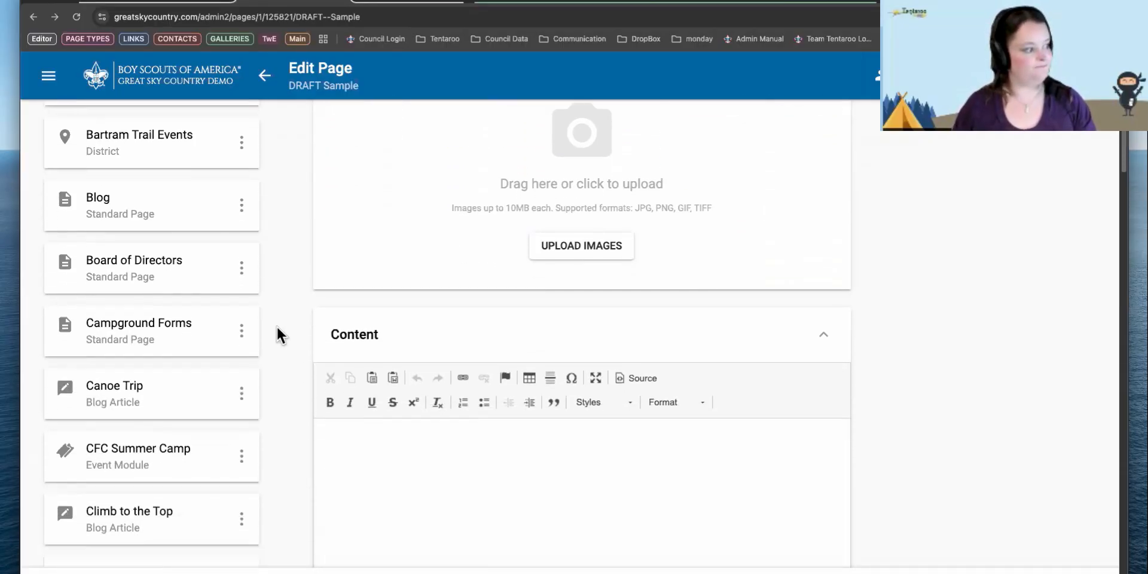
scroll(276, 325, down, 3)
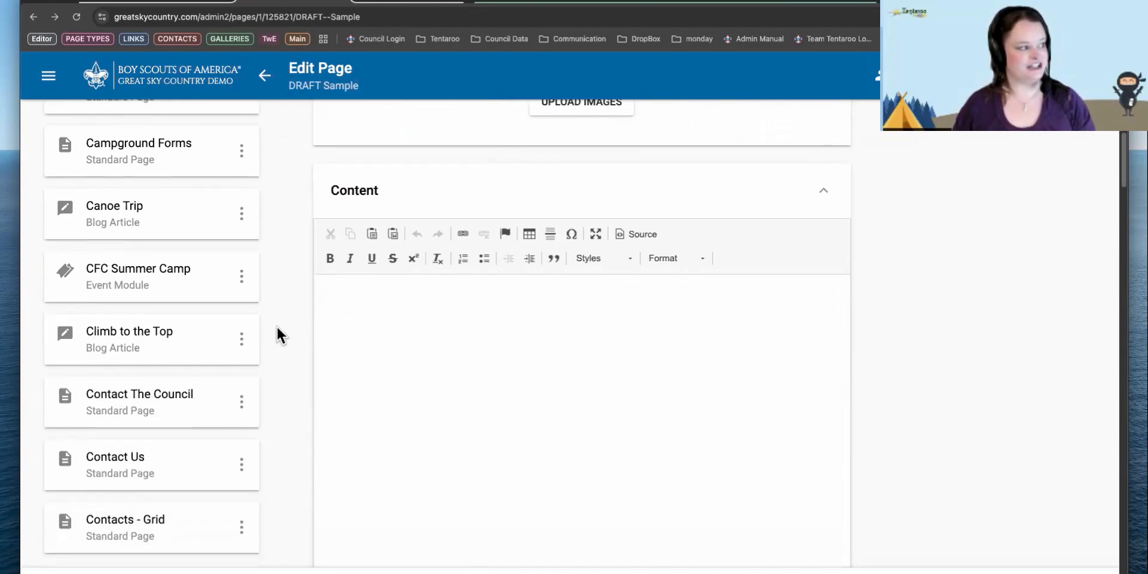
scroll(276, 325, down, 1)
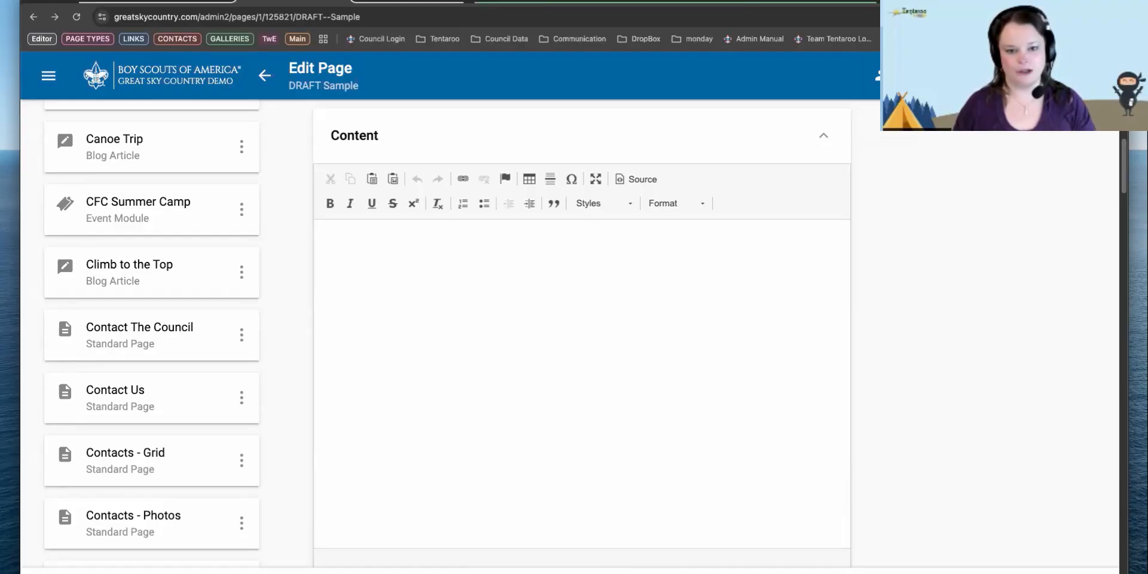
click(616, 352)
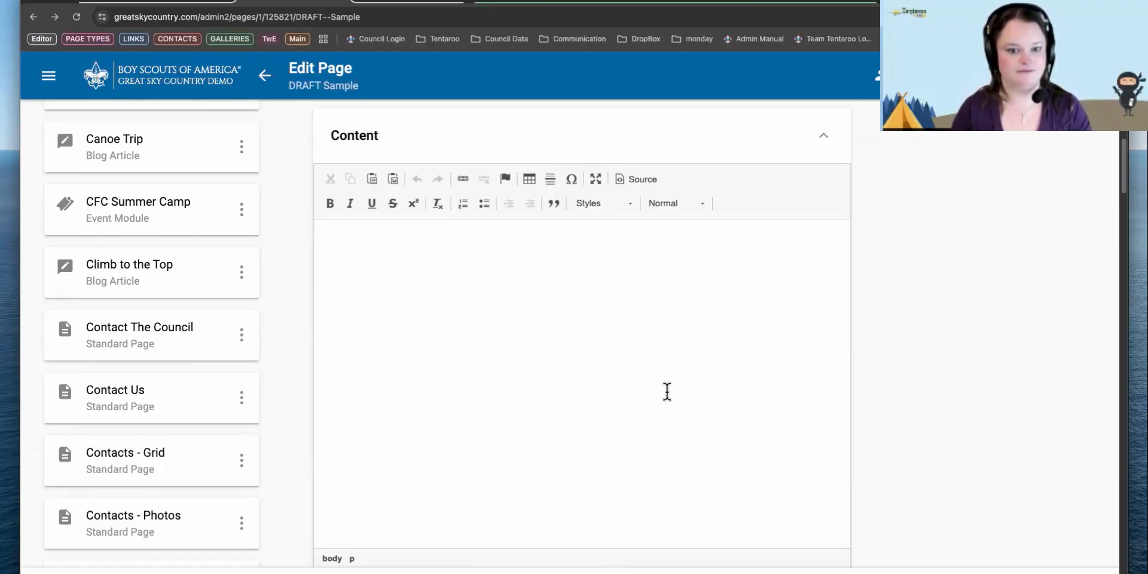
text(This is content)
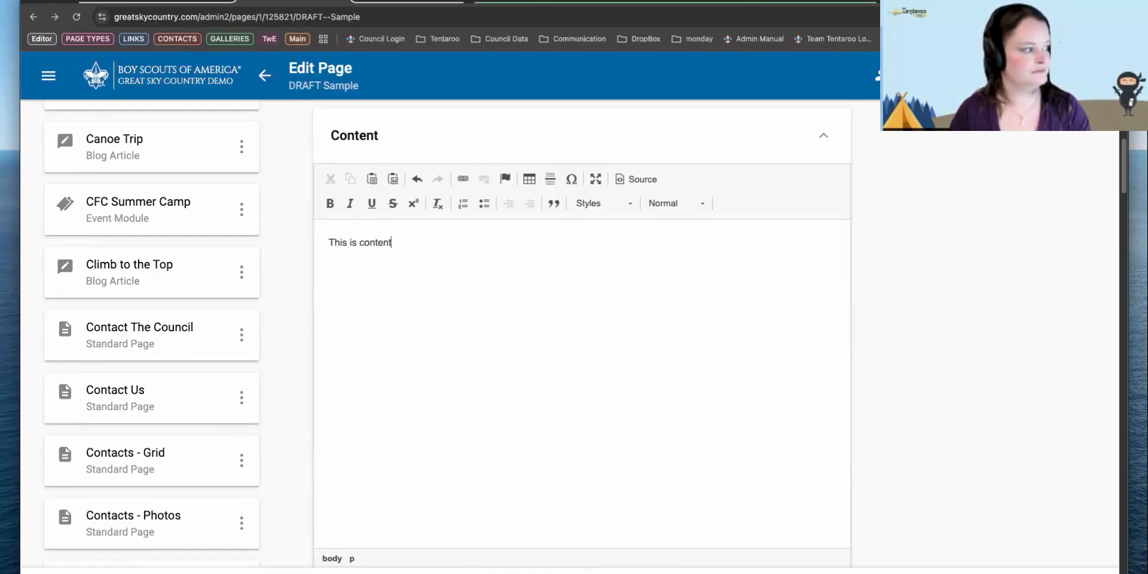
text(!)
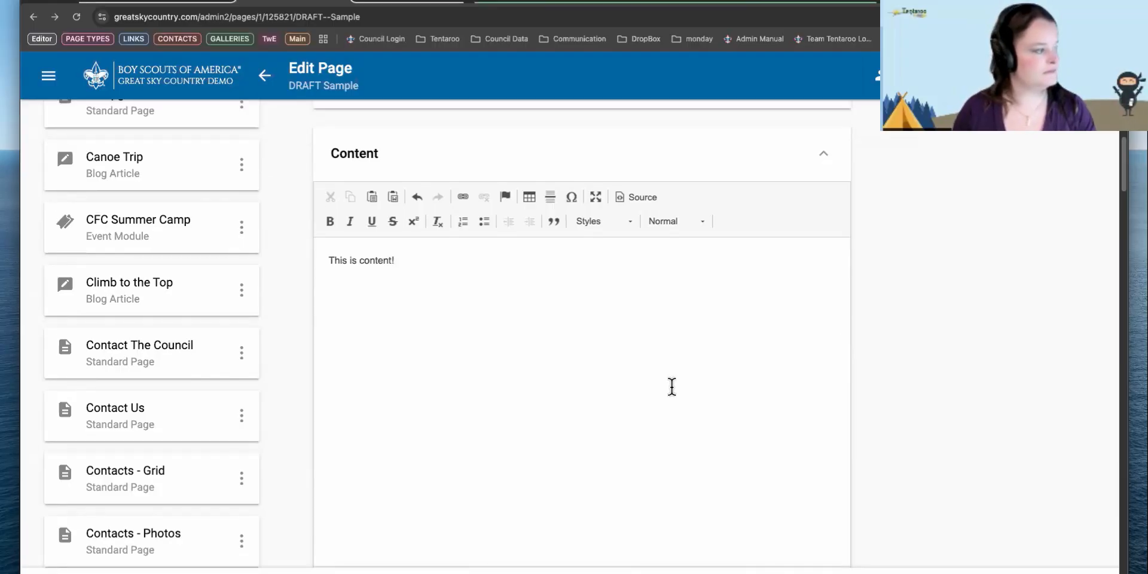
key(Return)
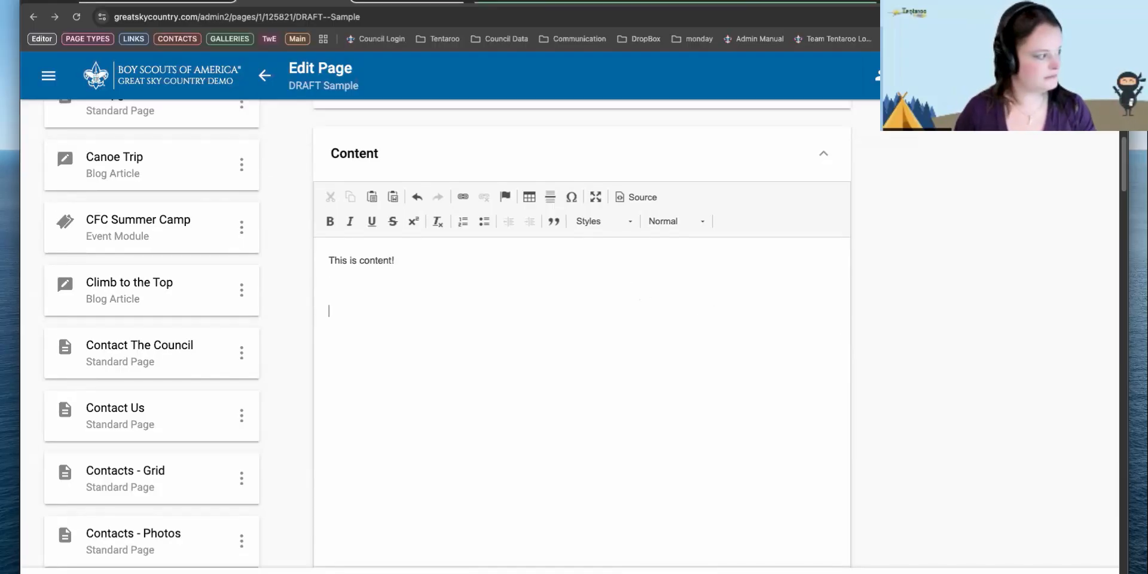
text(This is )
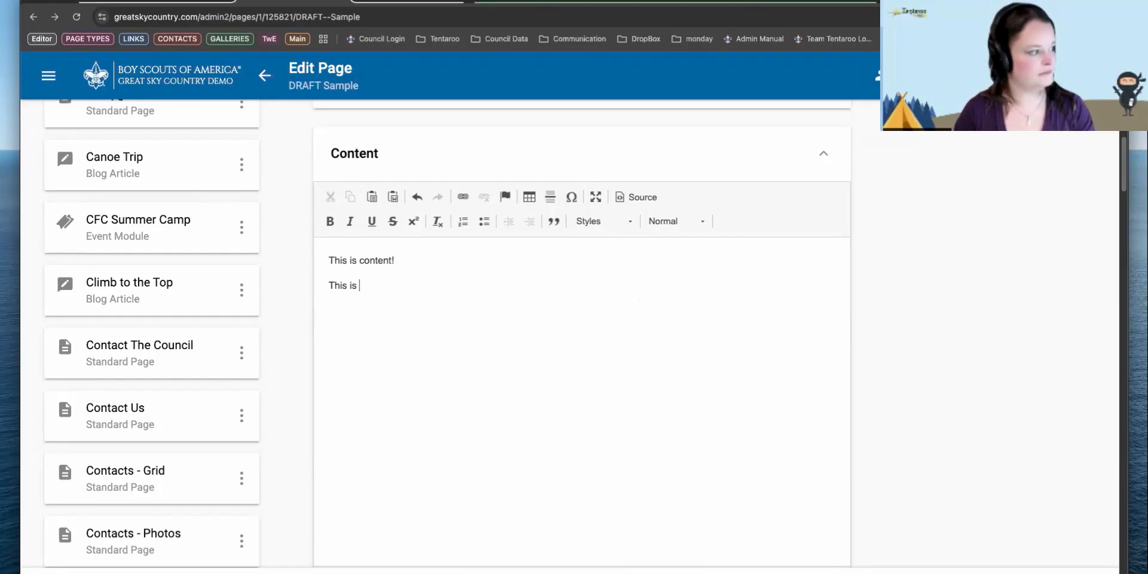
text(also content.)
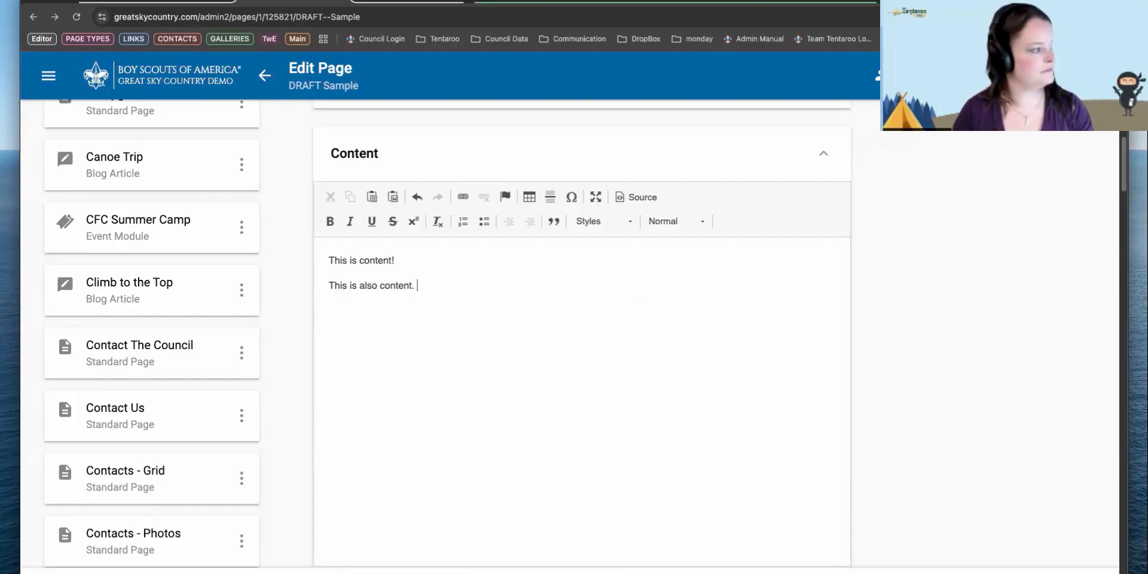
key(Return)
text(This is a link)
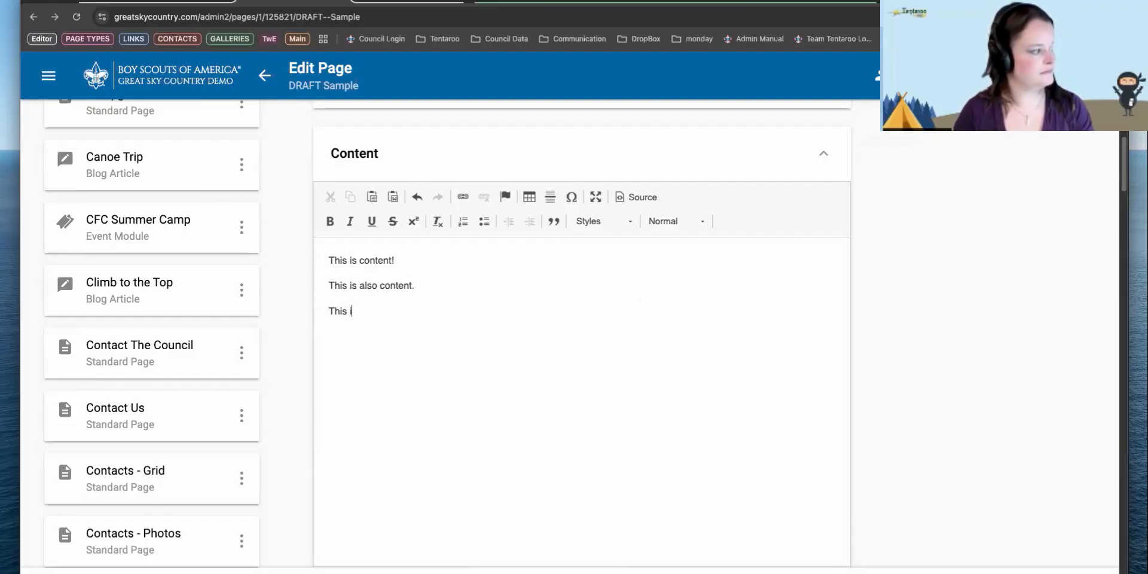
text(!)
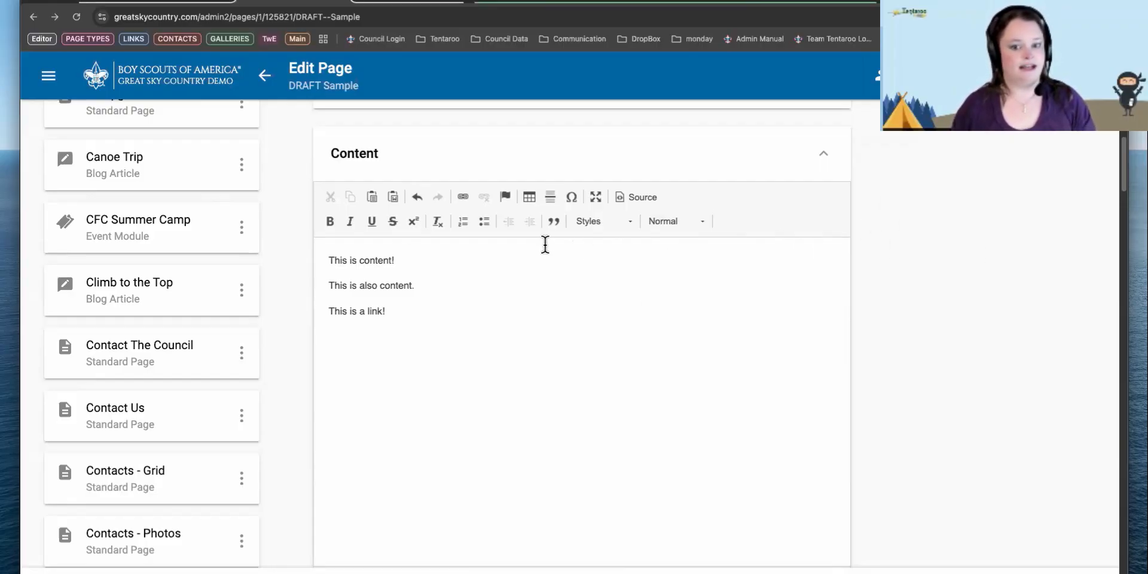
Format the line "This is content!" as Heading 2 and make the line "This is also content." bold.
drag(396, 260, 328, 265)
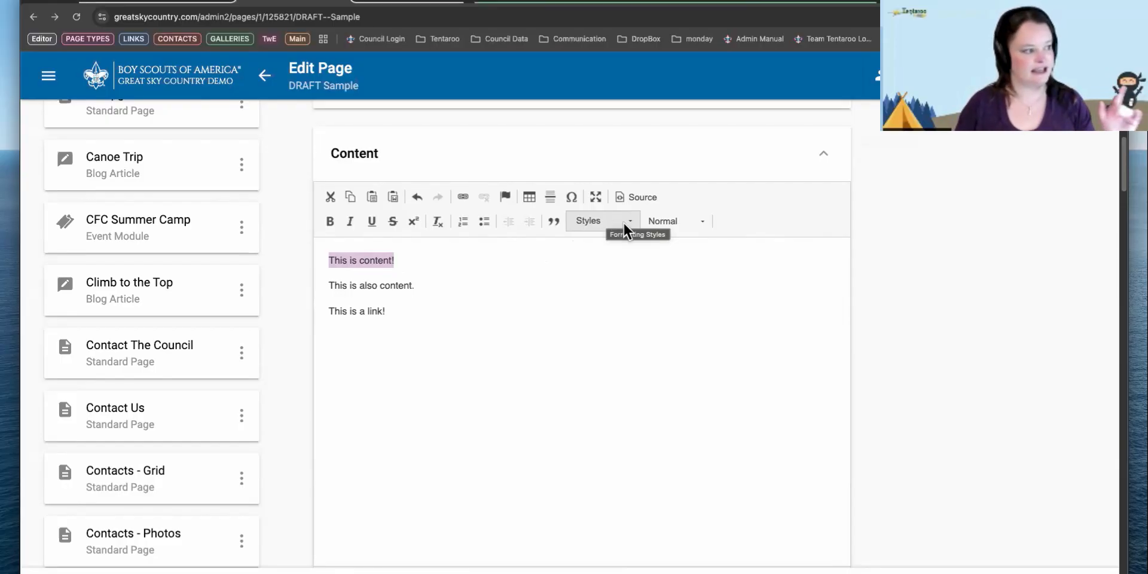
click(663, 221)
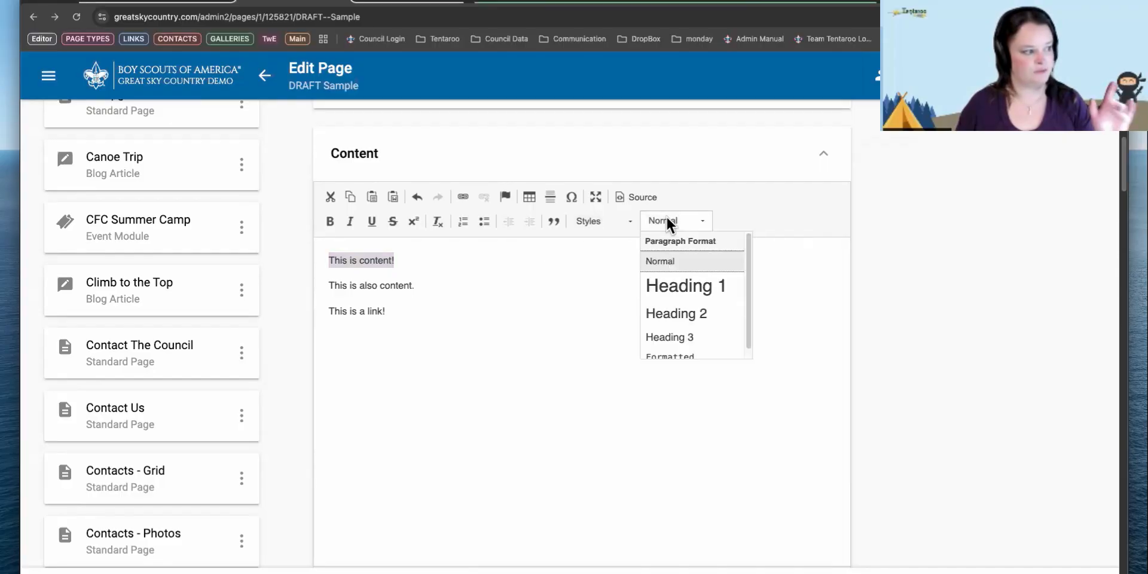
click(686, 320)
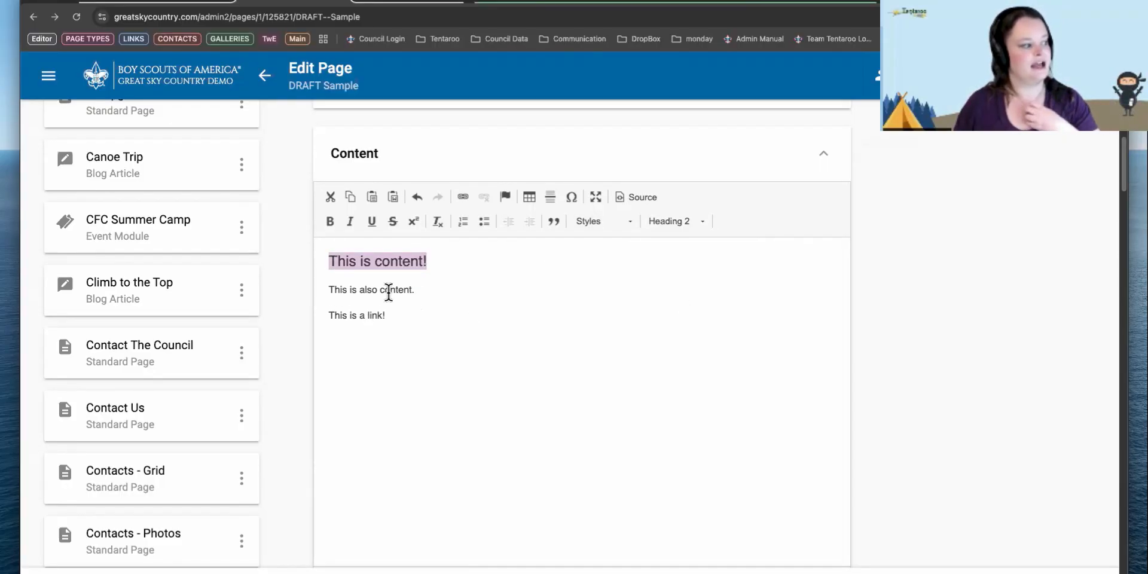
drag(414, 289, 327, 283)
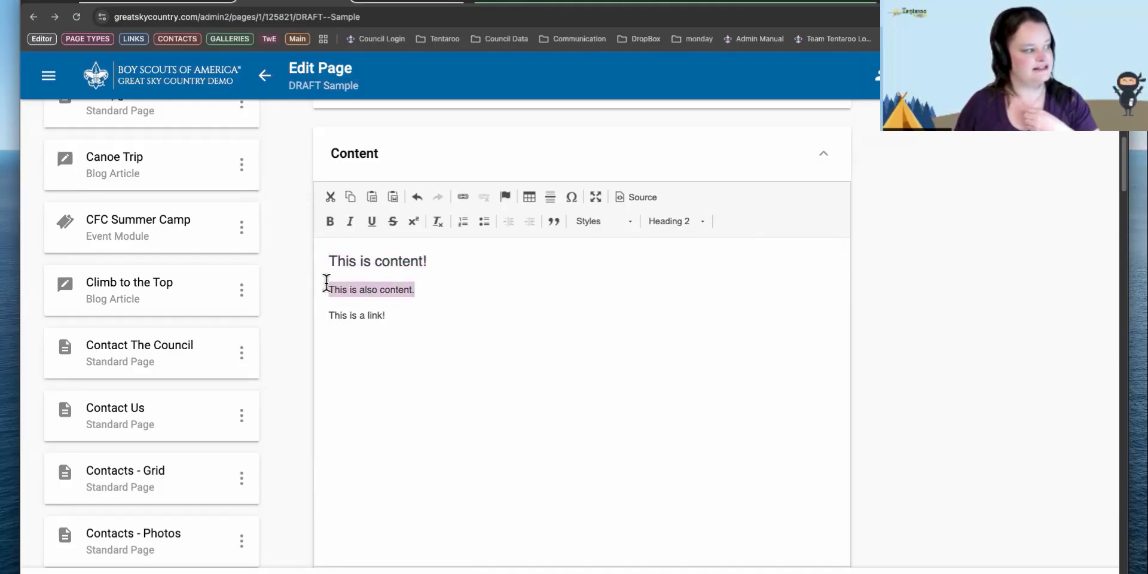
click(329, 221)
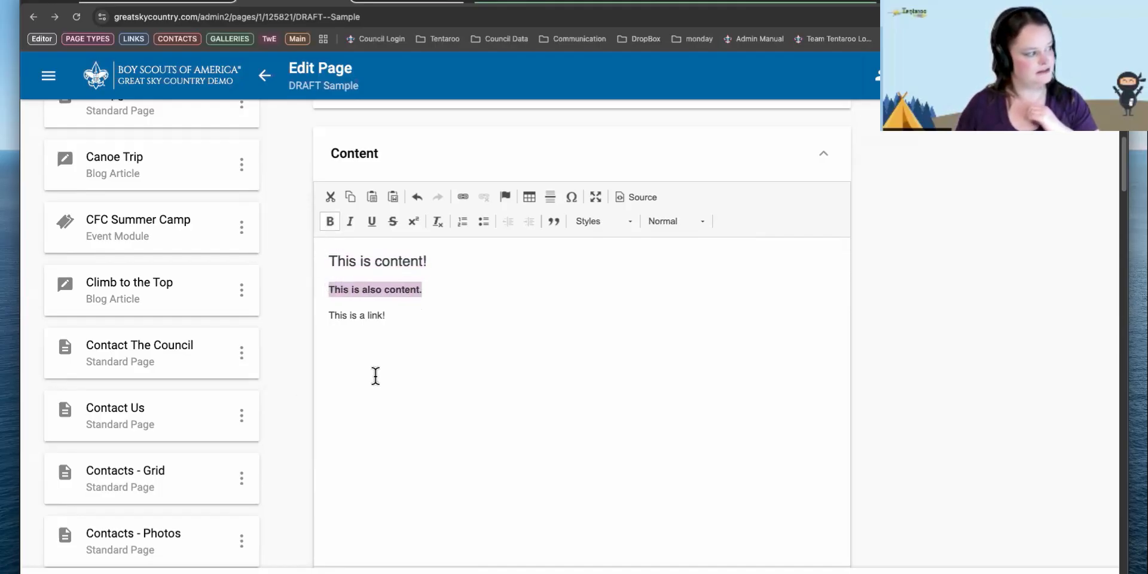
Select the word "link" in the third content line and open the Link dialog for it.
click(393, 315)
double_click(375, 315)
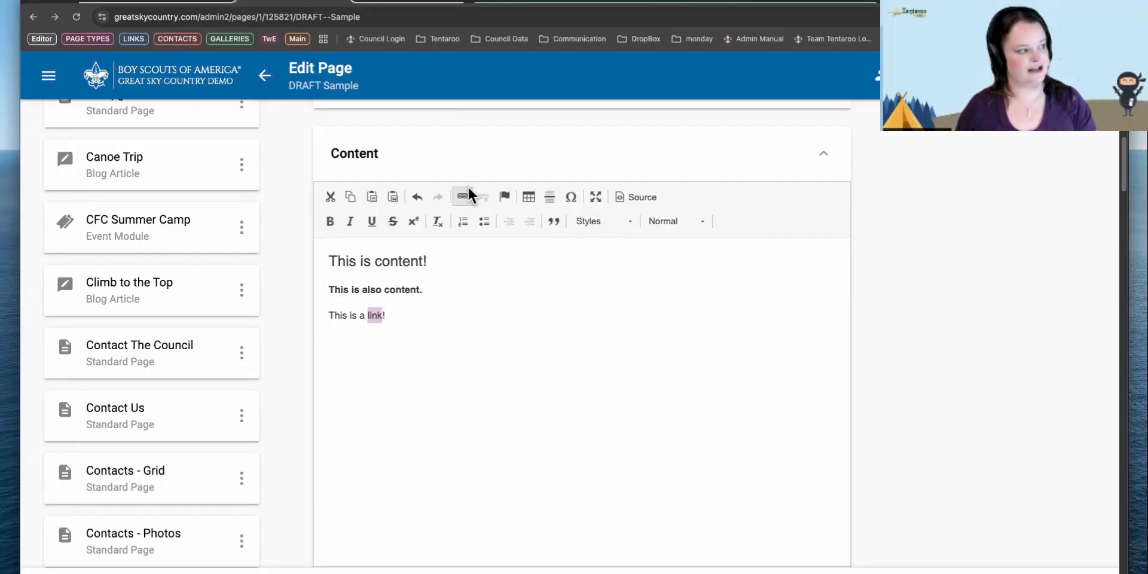
click(462, 200)
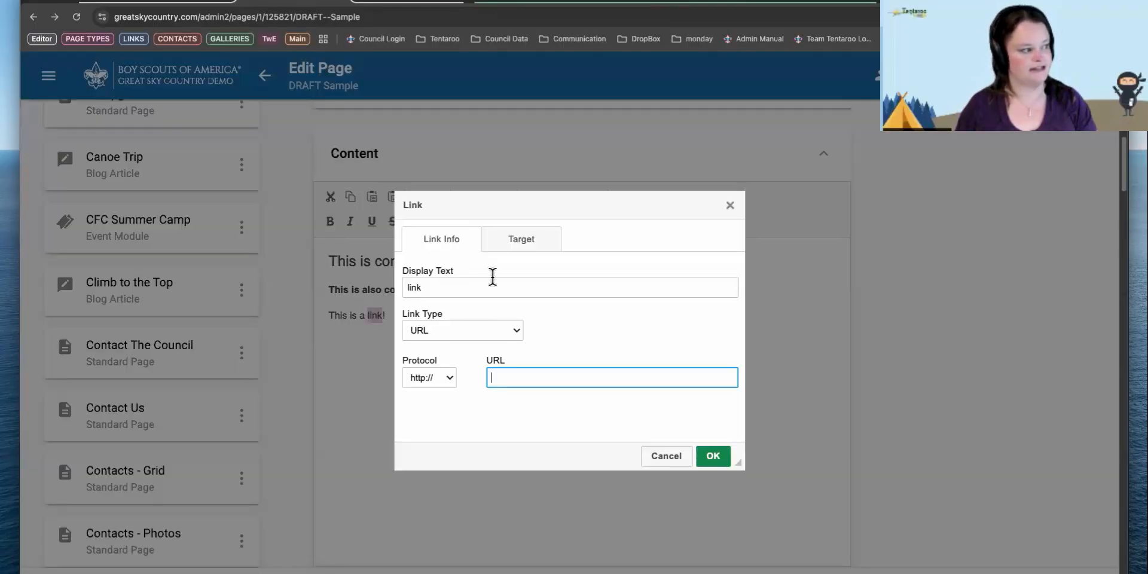
click(730, 205)
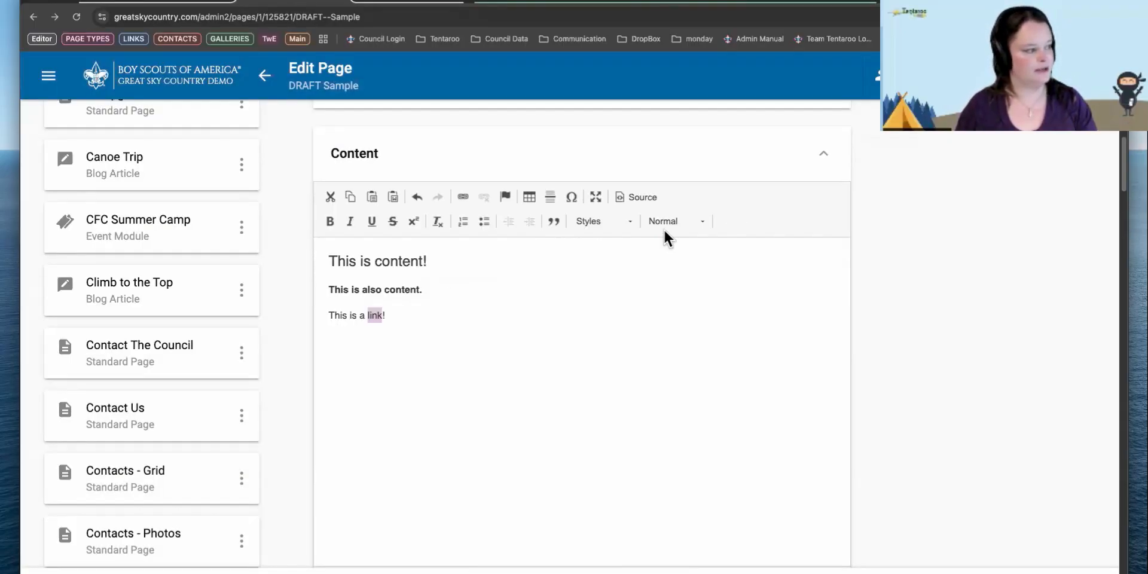
click(463, 197)
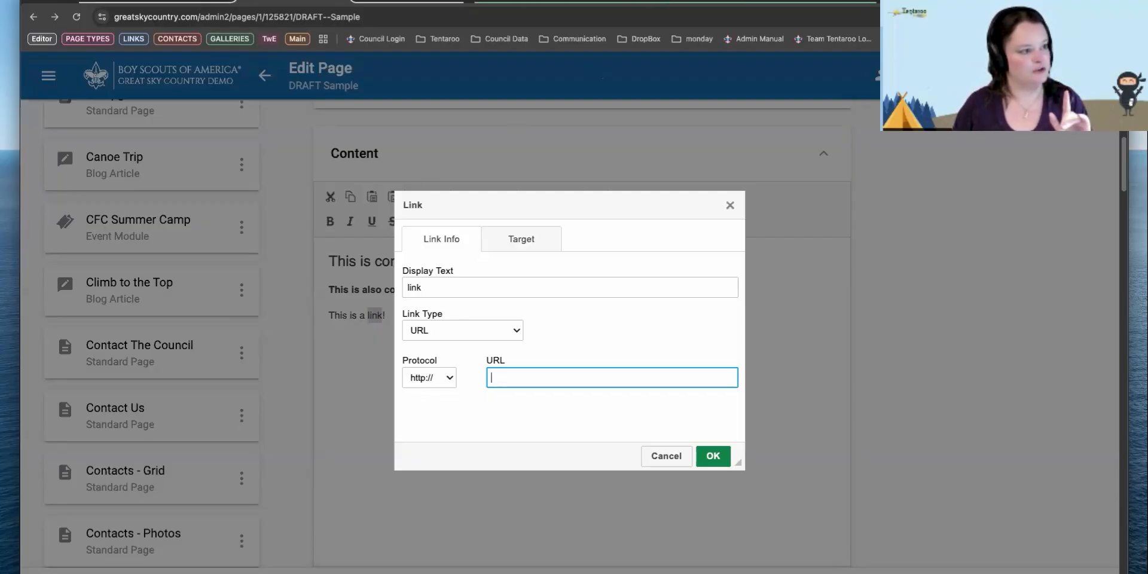
Copy the web address of scouting.org's Annual Health and Medical Record page and paste it as the link's URL.
click(805, 2)
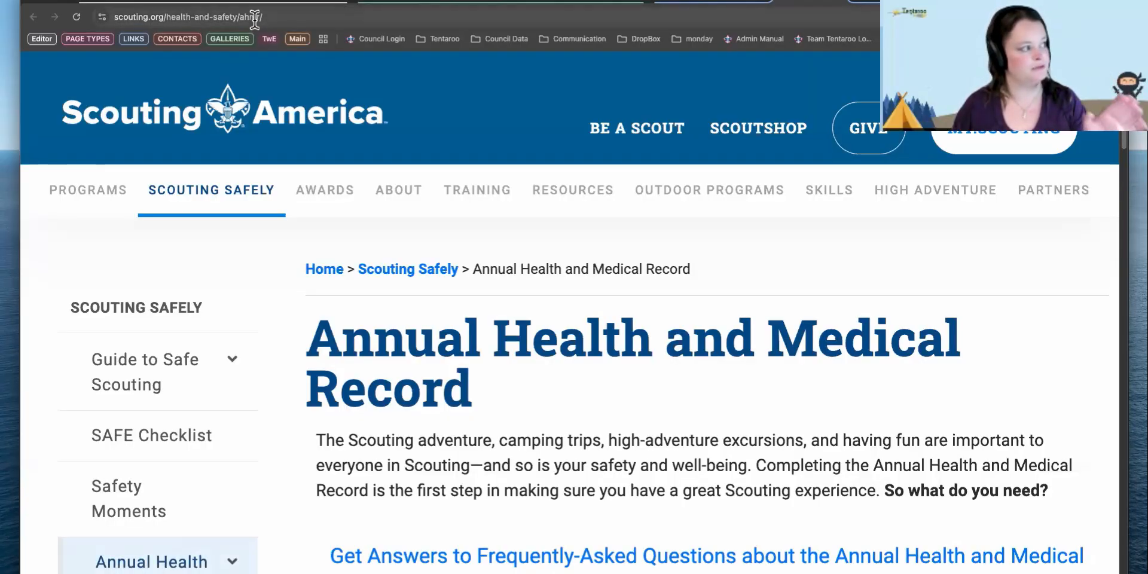
click(255, 18)
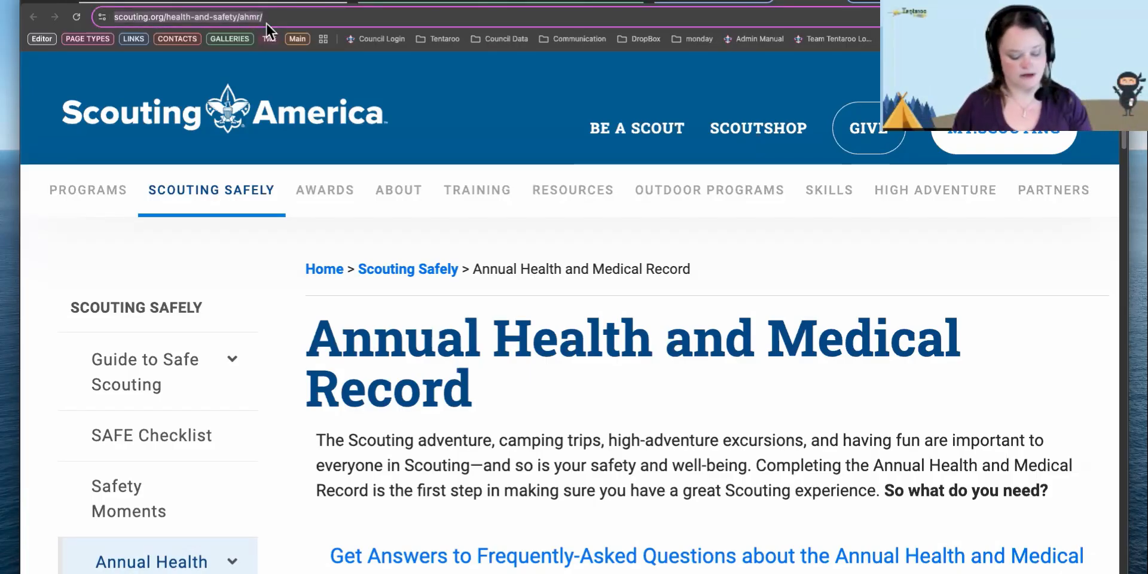
right_click(262, 17)
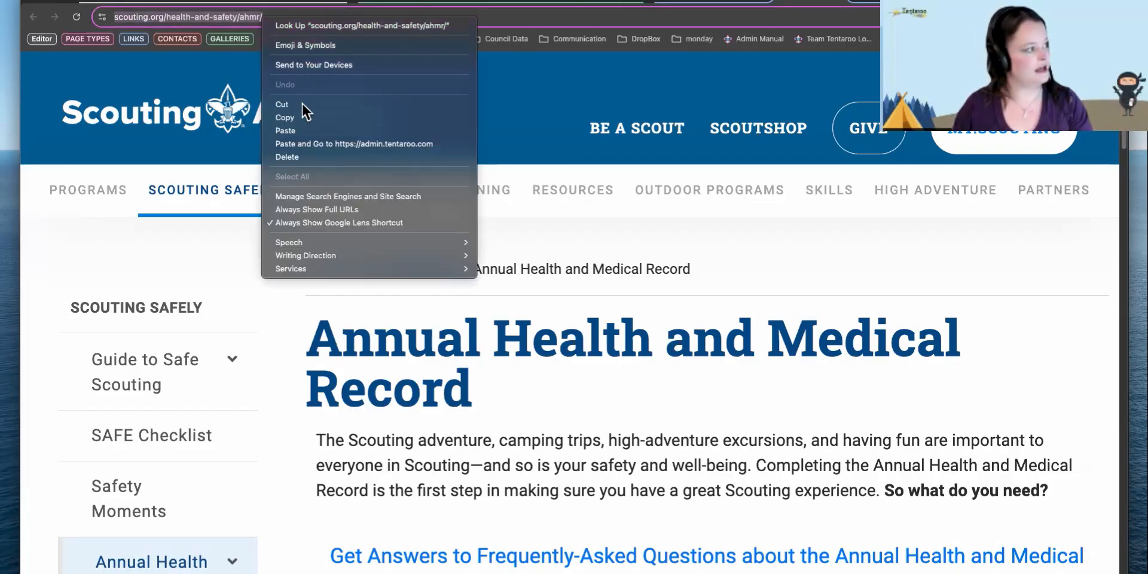
click(299, 118)
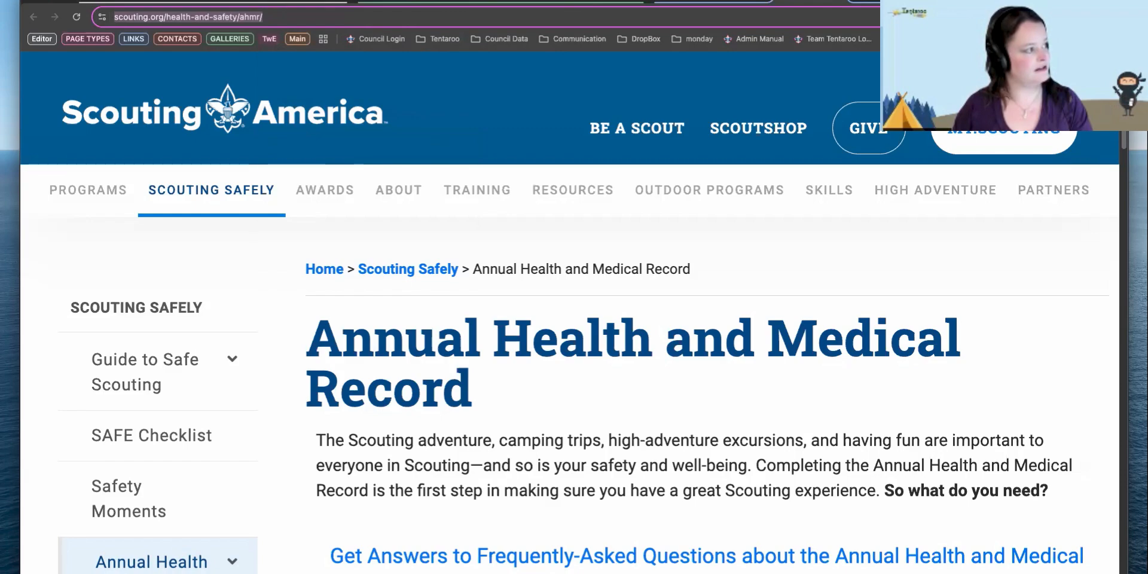
click(248, 1)
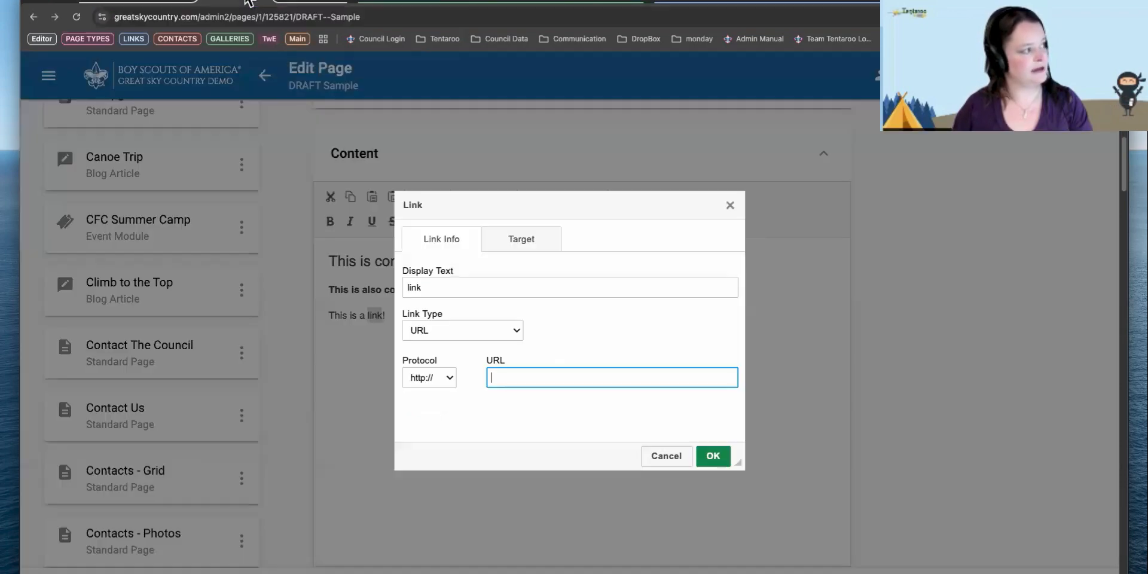
right_click(497, 376)
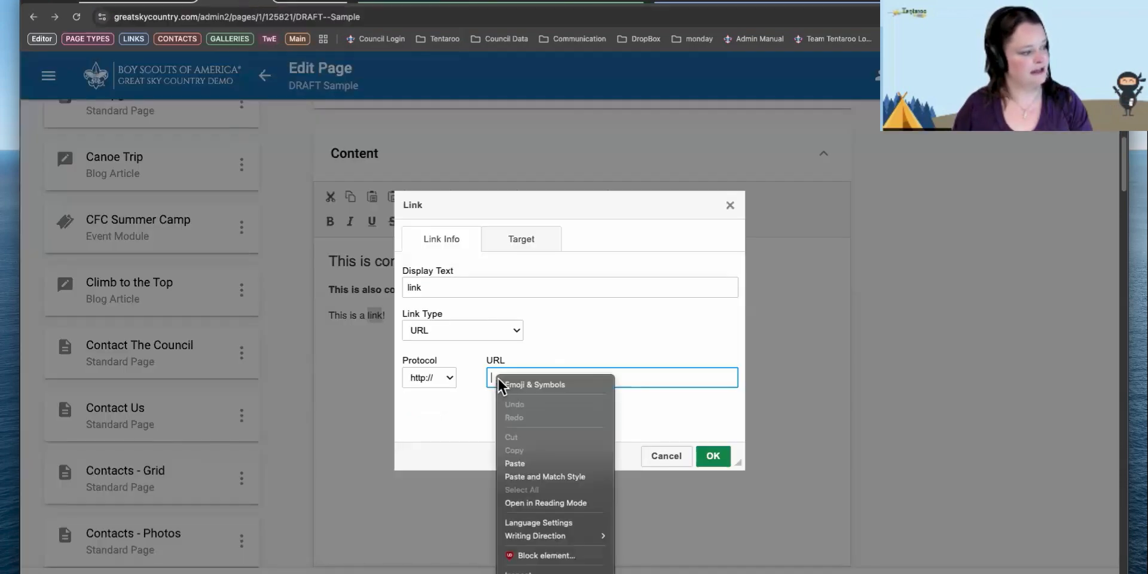
click(529, 464)
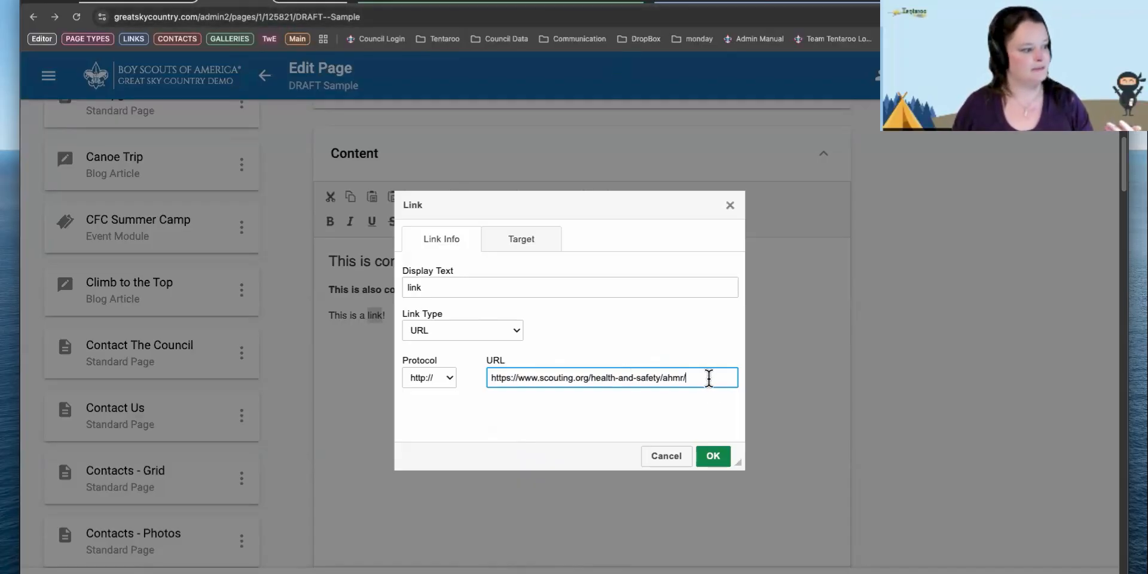
Replace the link's URL with the relative path /summer-camp.
drag(708, 378, 490, 381)
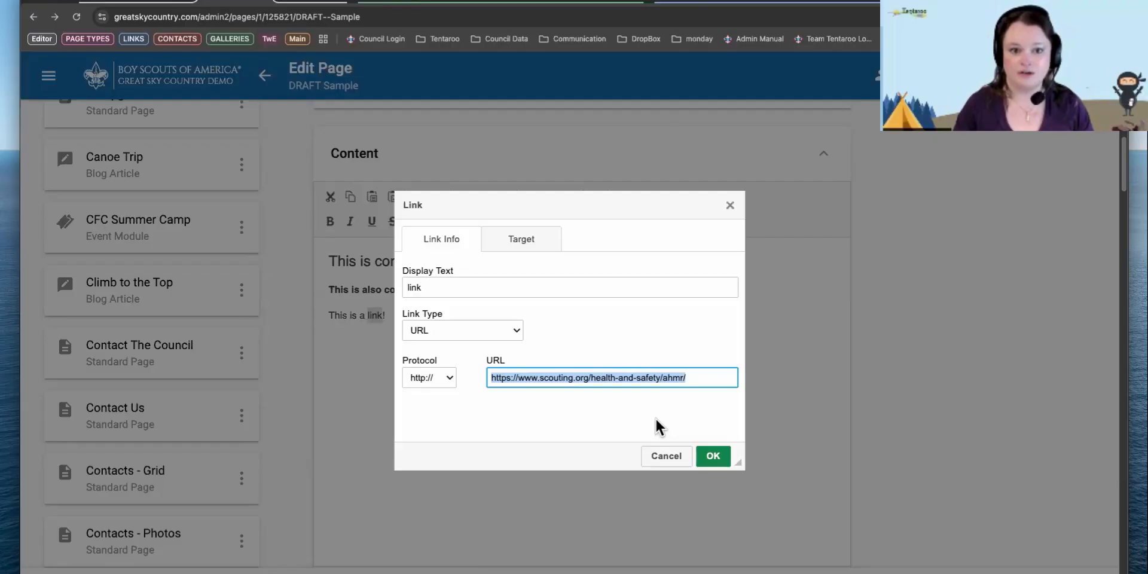
text(/)
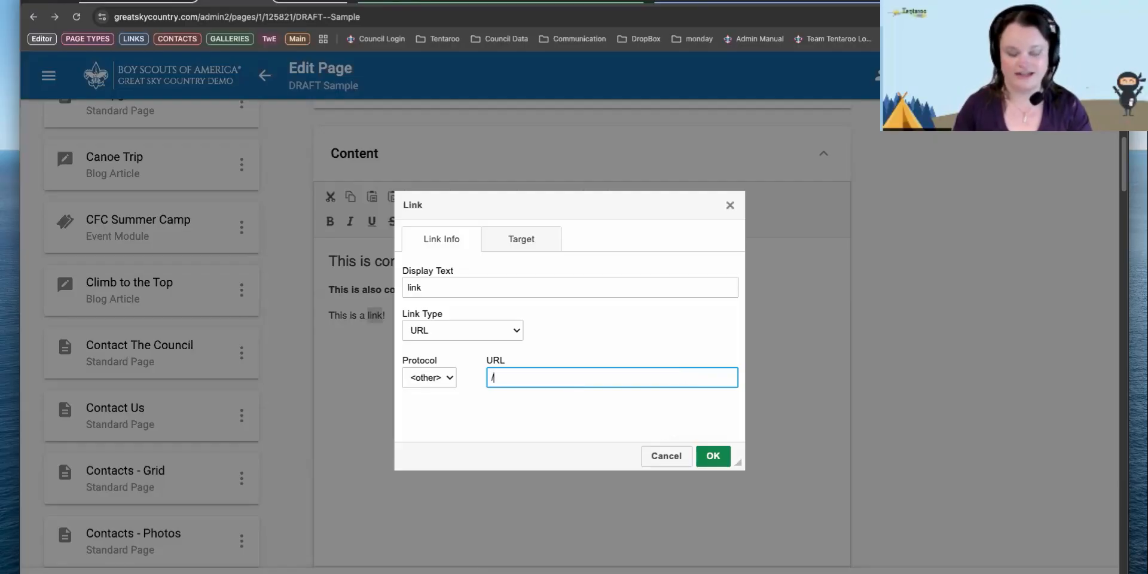
text(summer-c)
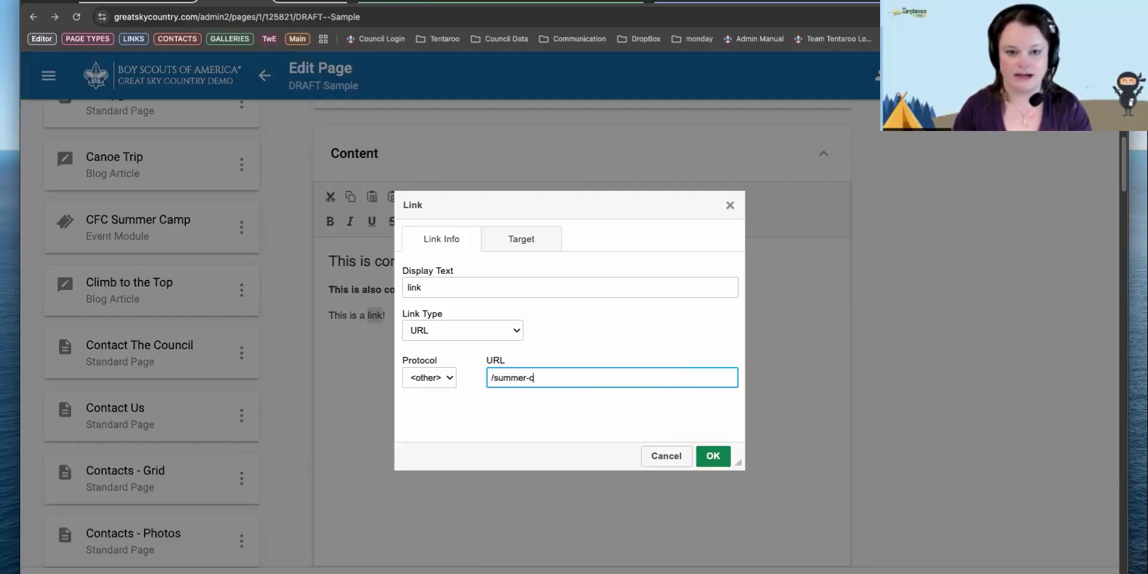
text(amp)
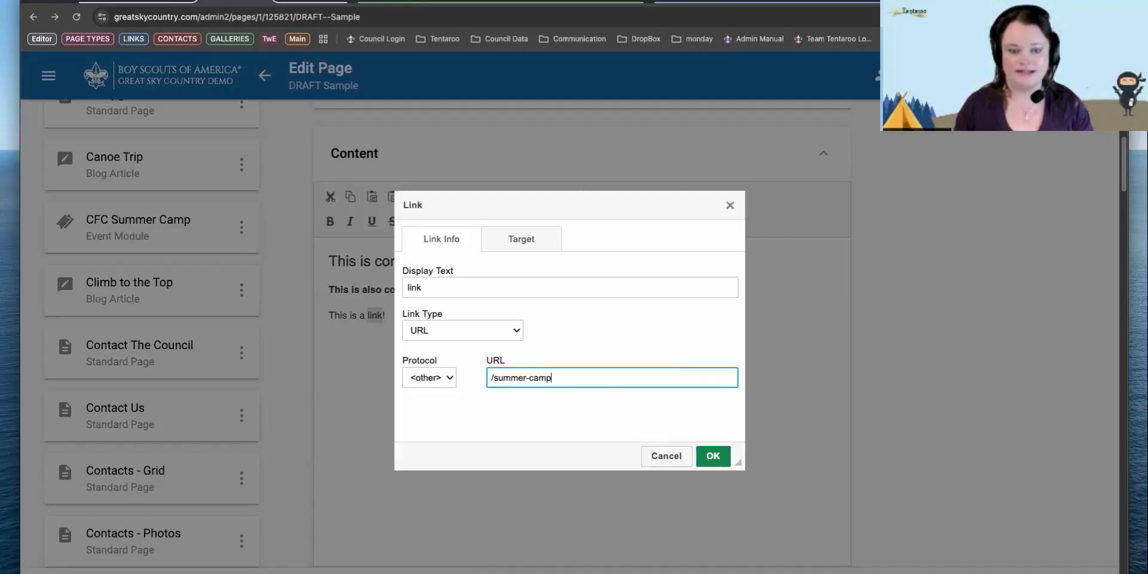
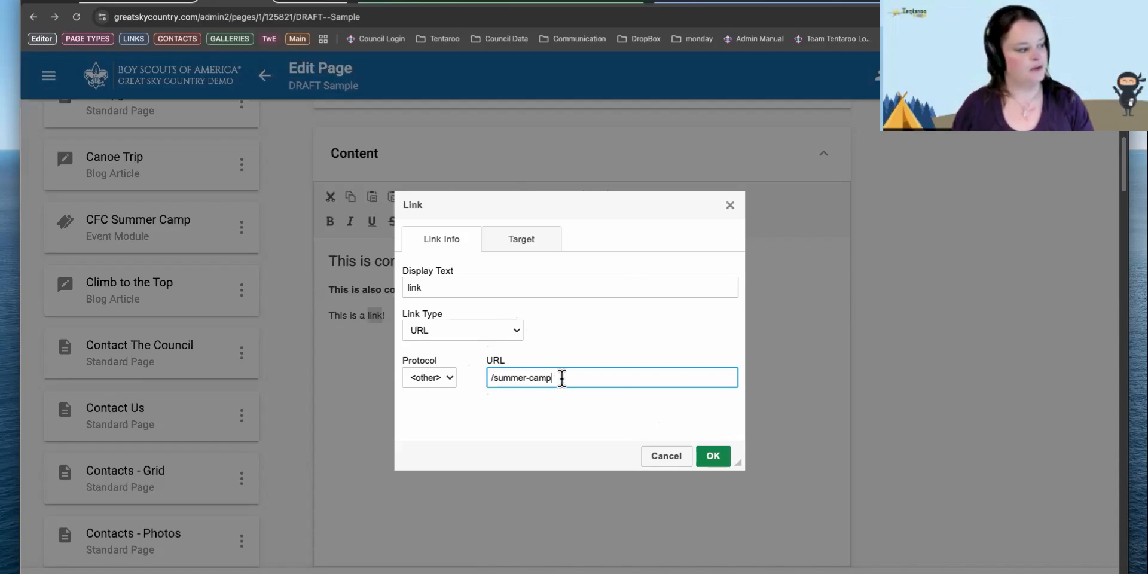
drag(559, 377, 490, 376)
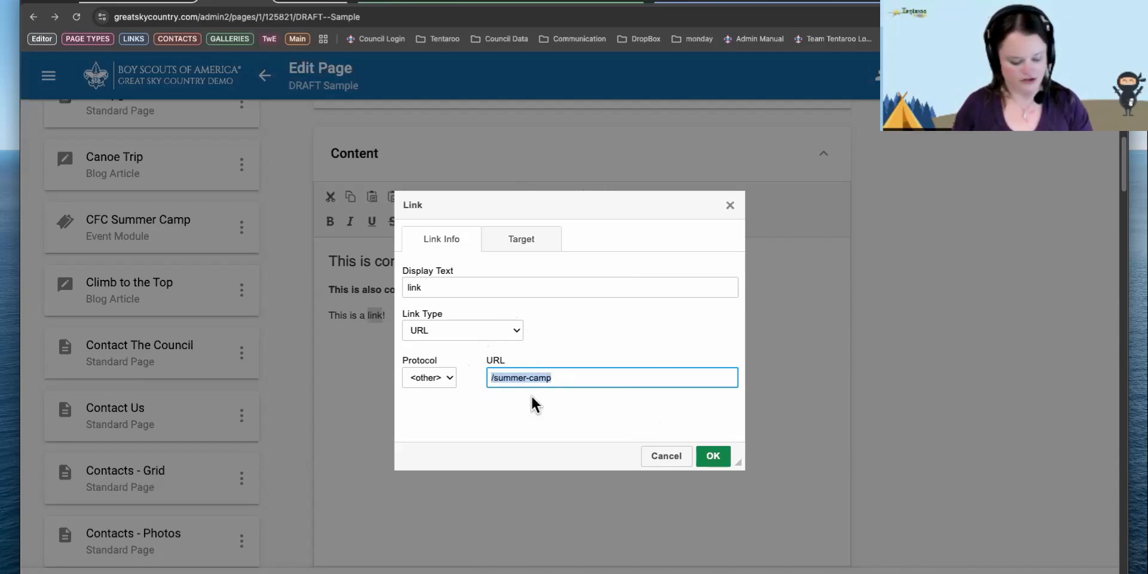
text(www.scouting.org/health-and-safety/ahmr/)
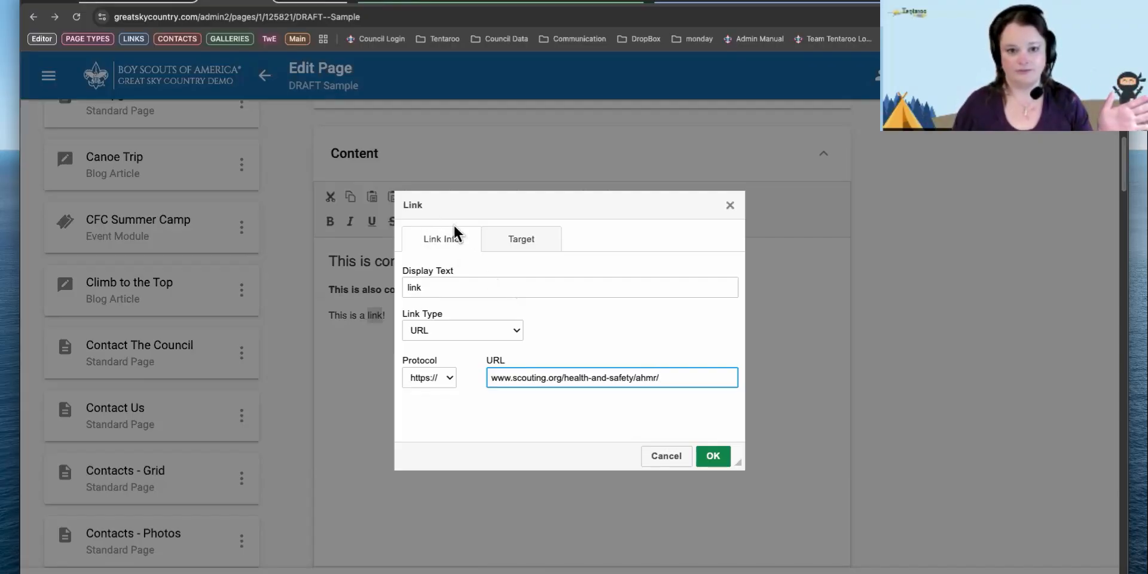
click(525, 242)
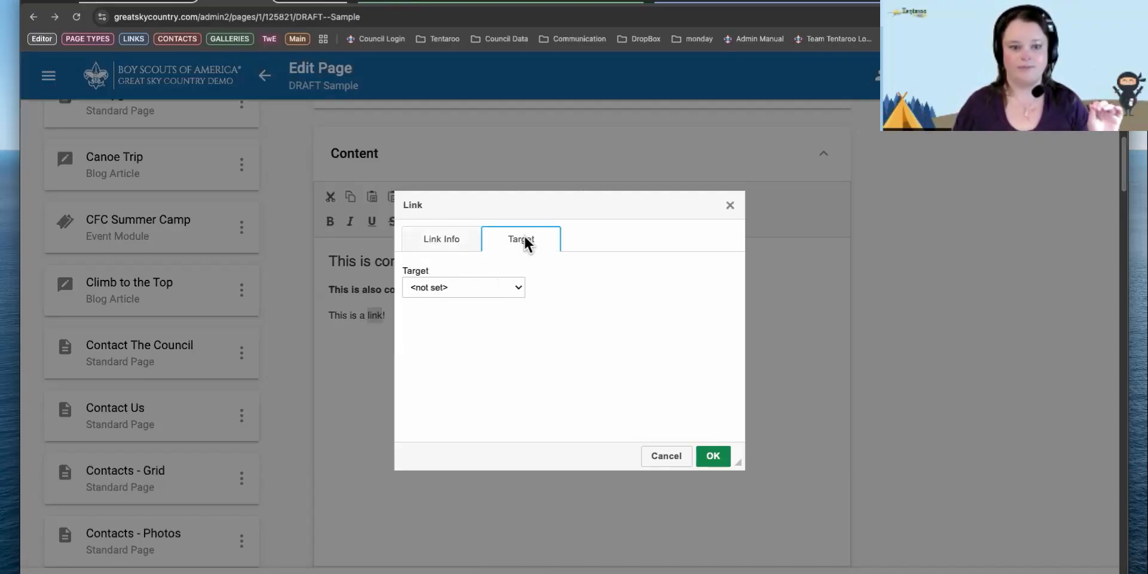
click(494, 290)
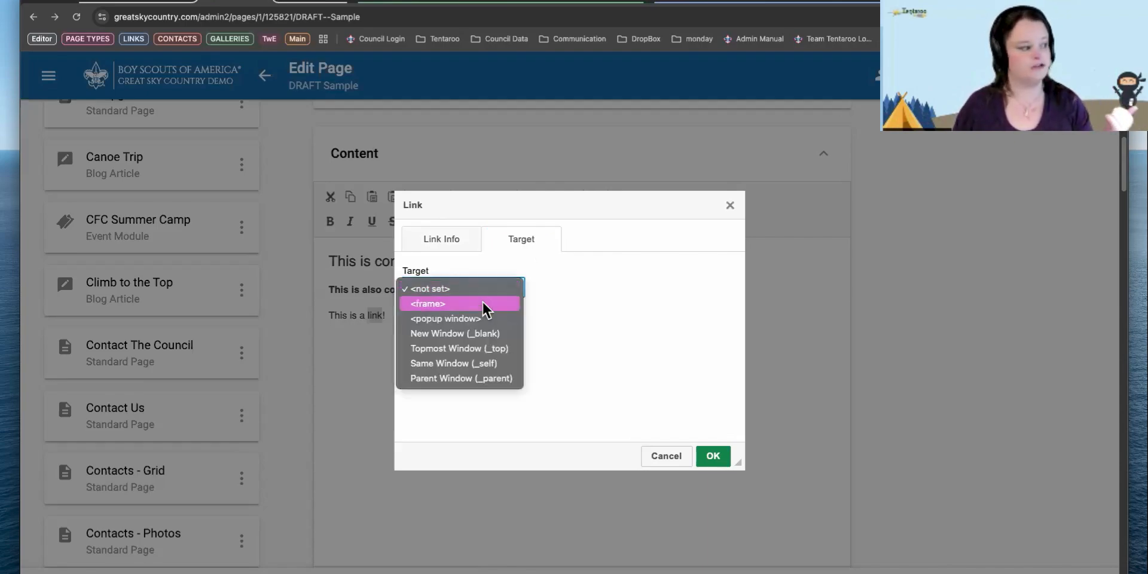
click(464, 333)
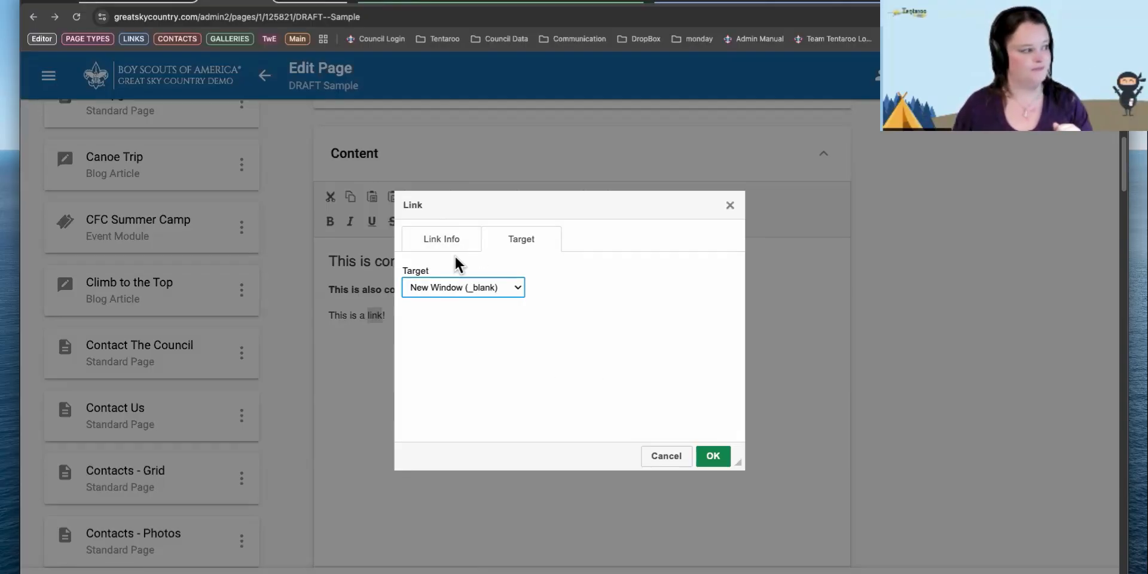
click(715, 461)
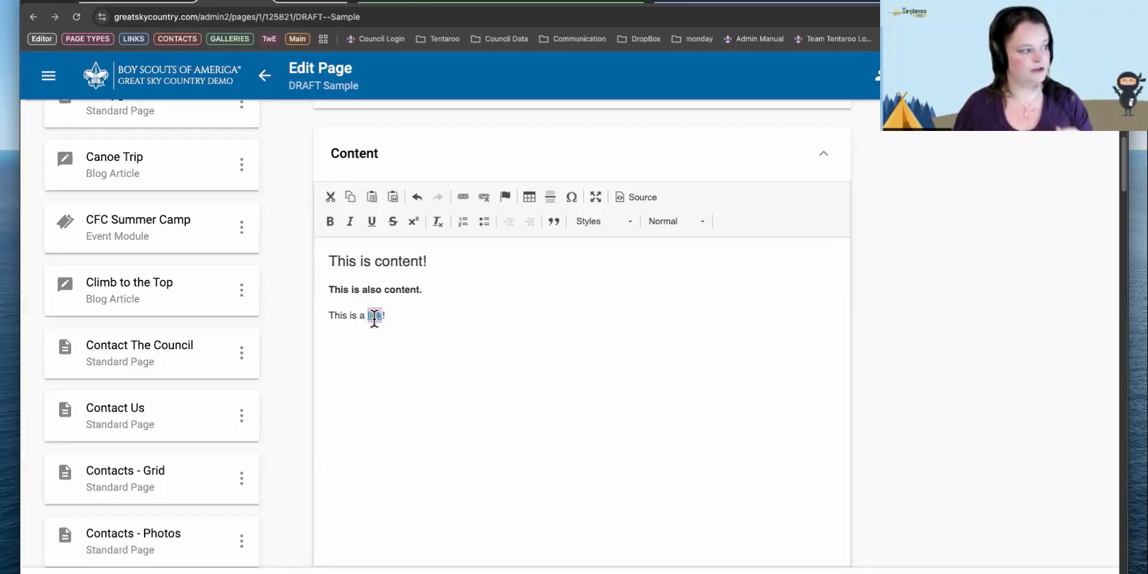
click(441, 323)
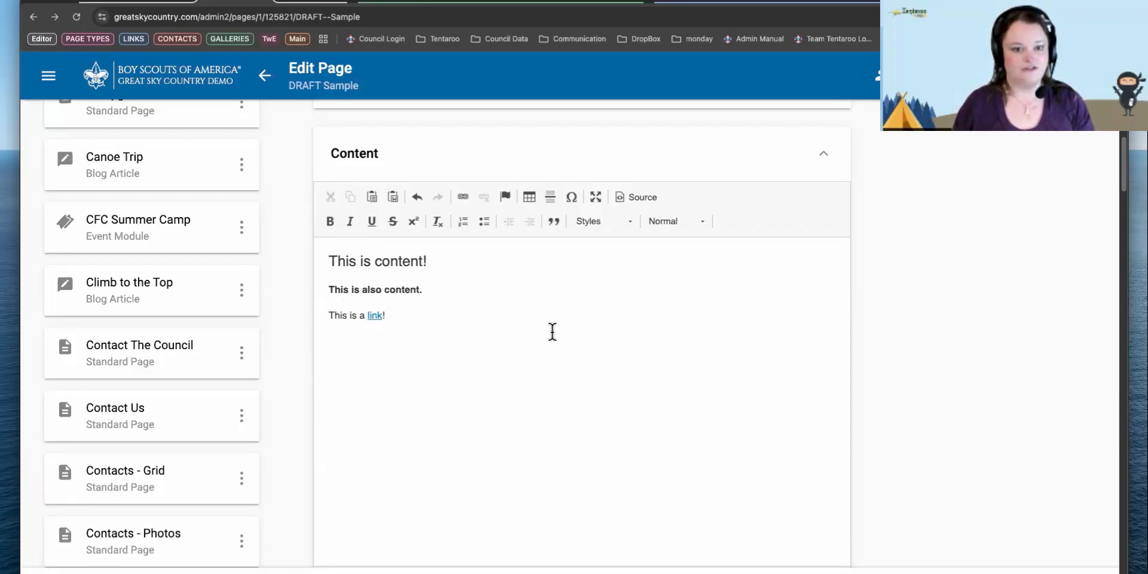
click(392, 198)
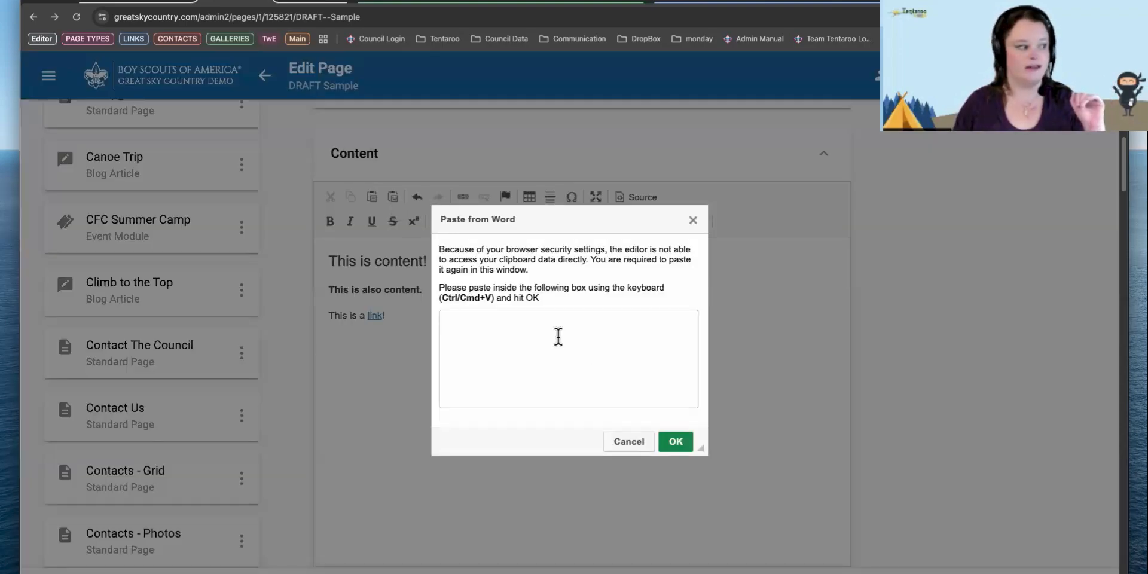
right_click(558, 336)
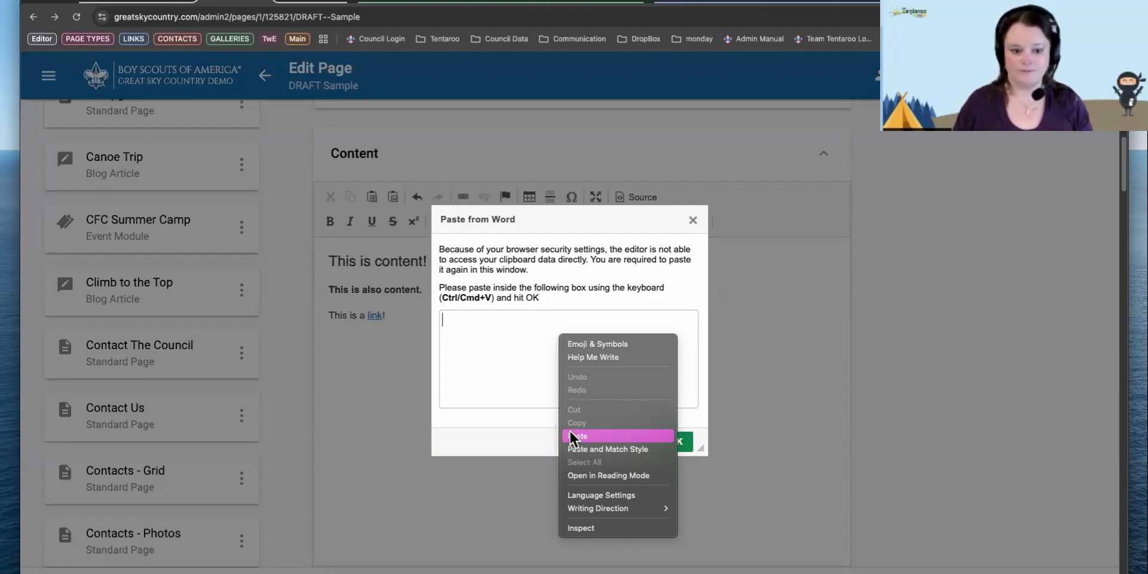
click(499, 380)
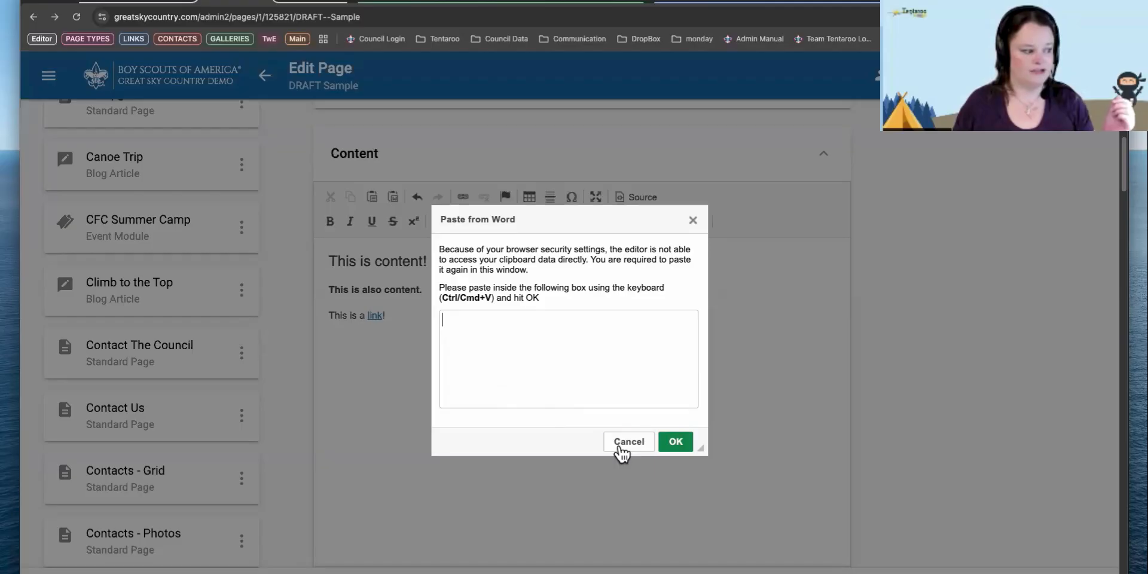
click(628, 442)
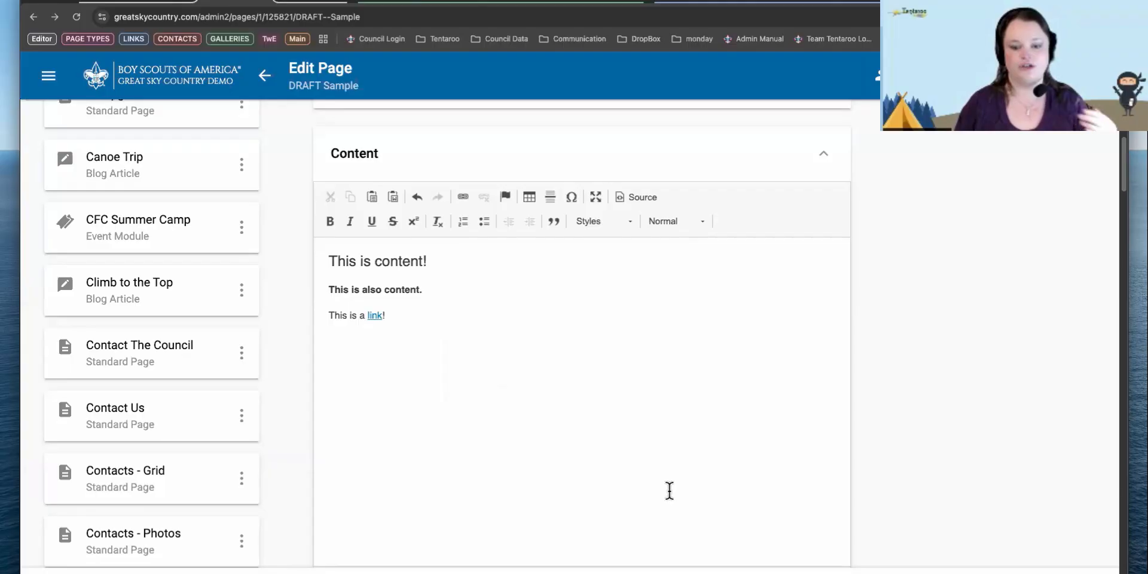
right_click(456, 322)
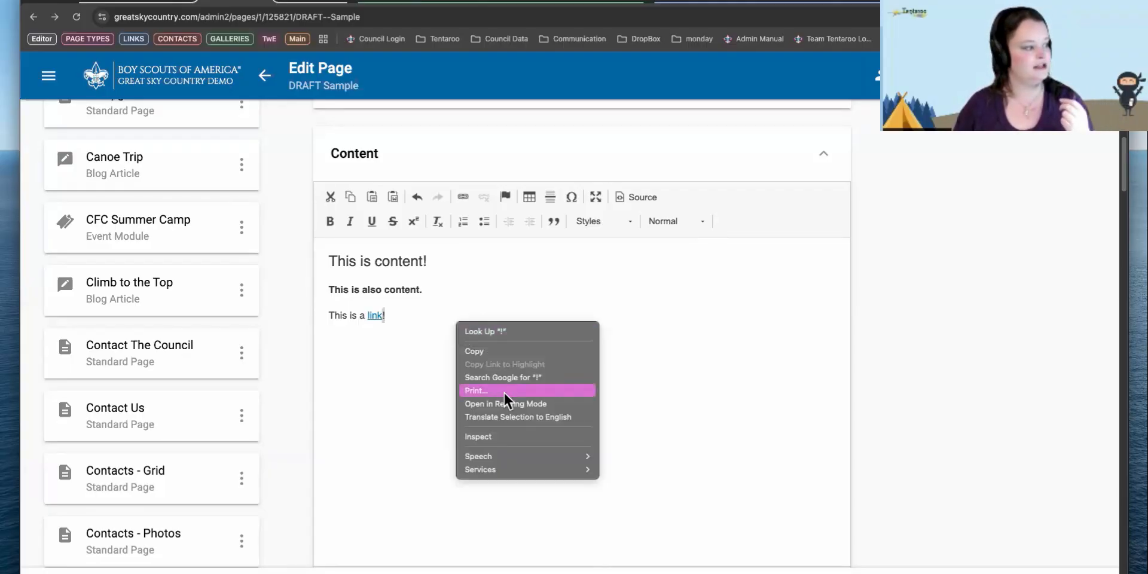
click(368, 373)
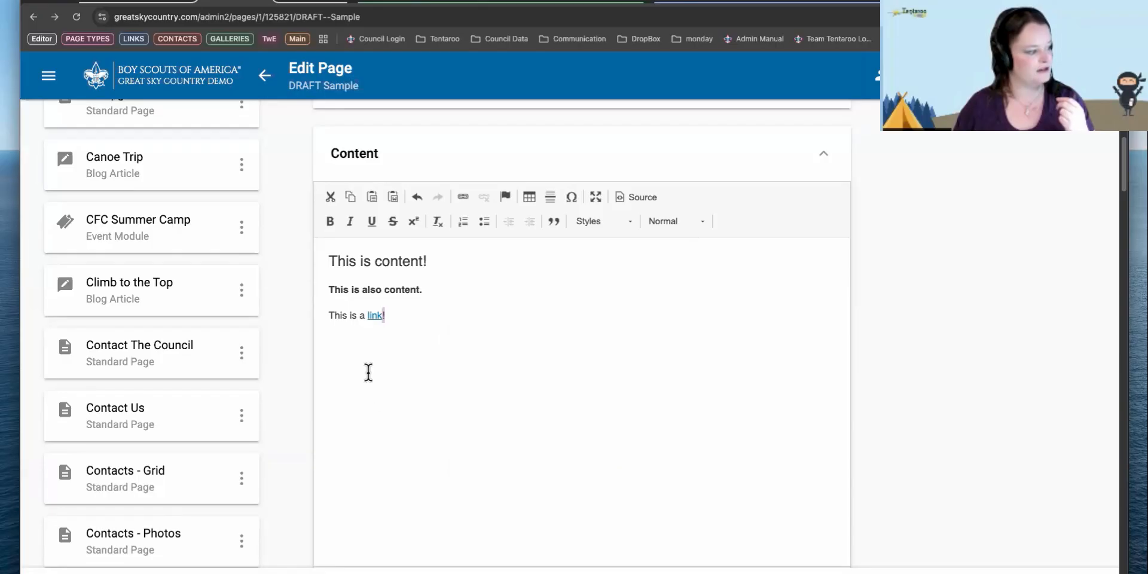
key(Right)
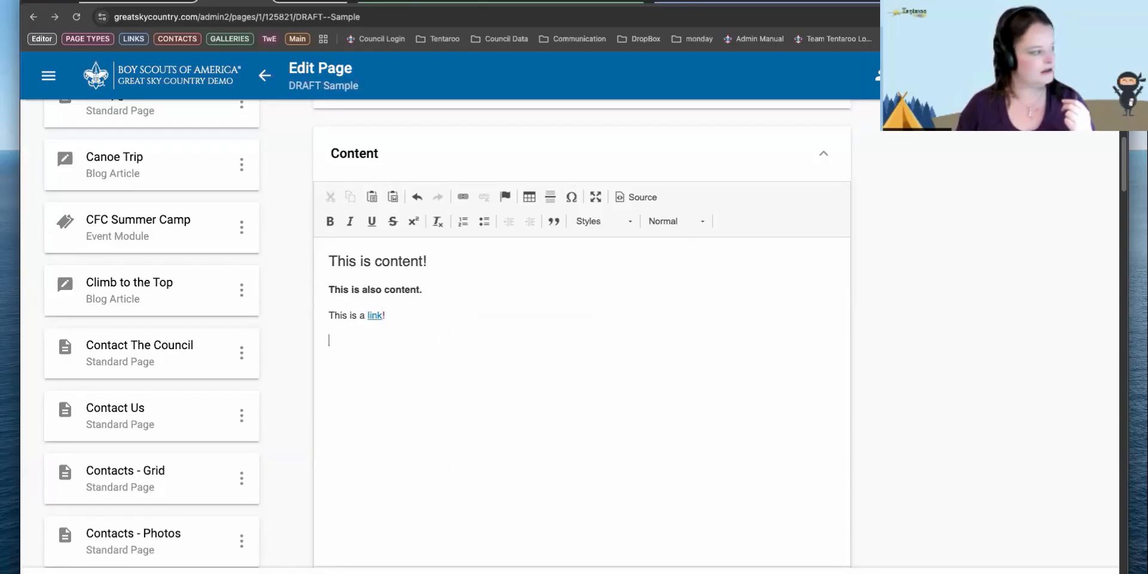
right_click(381, 338)
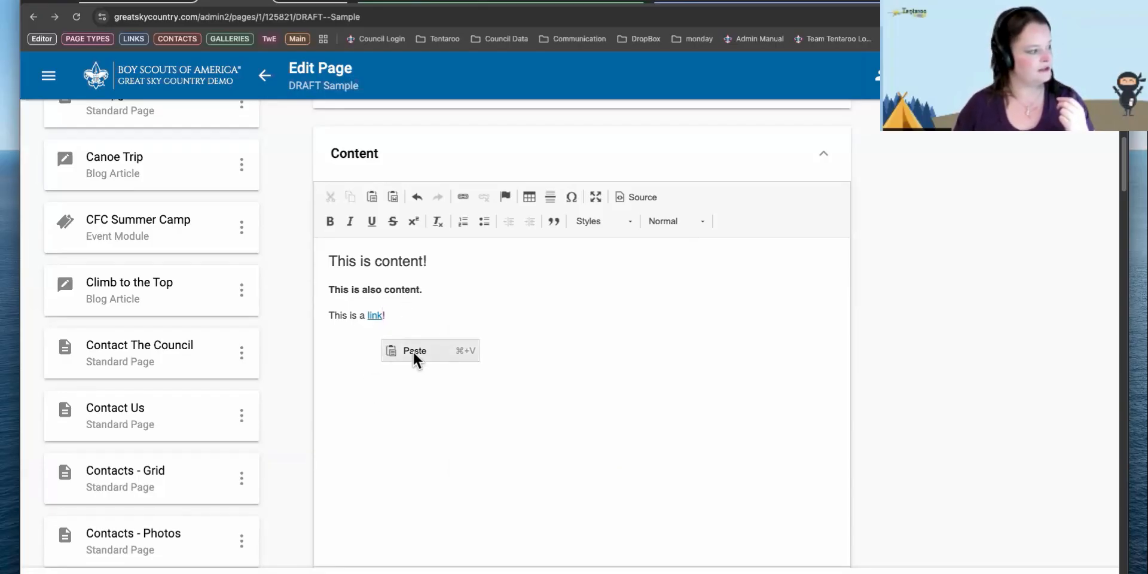
click(484, 310)
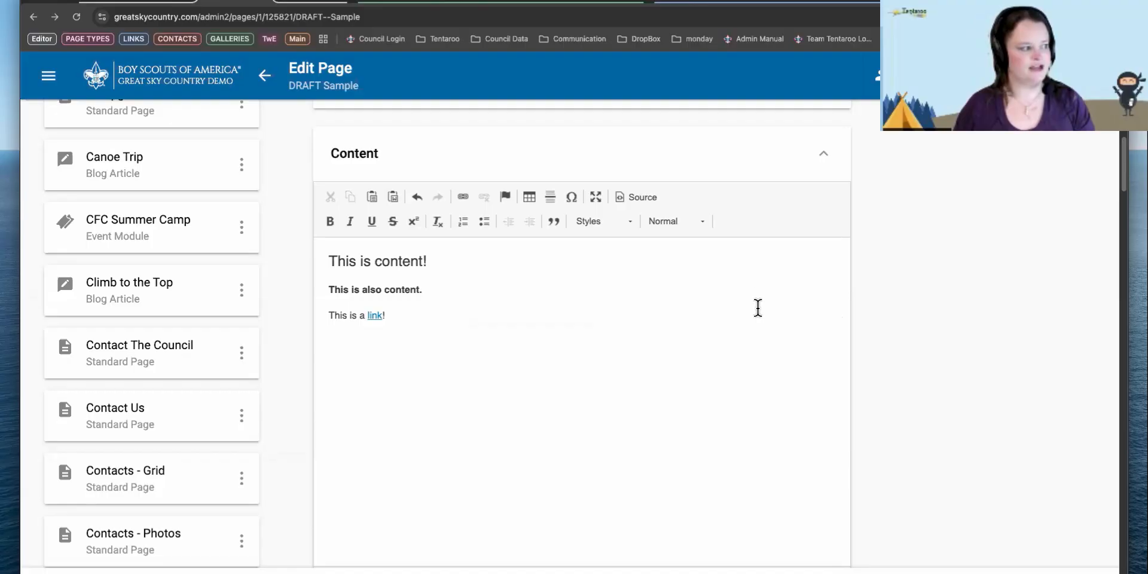
Examine the content editor's available text styles and paragraph formats, and view the HTML source of the content.
click(598, 223)
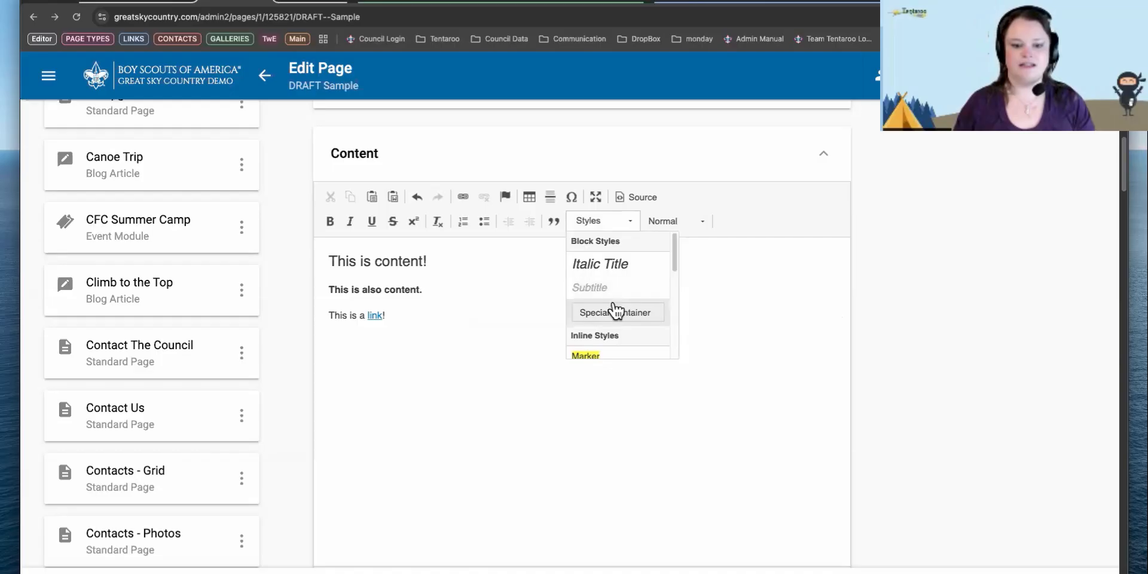
scroll(616, 311, down, 1)
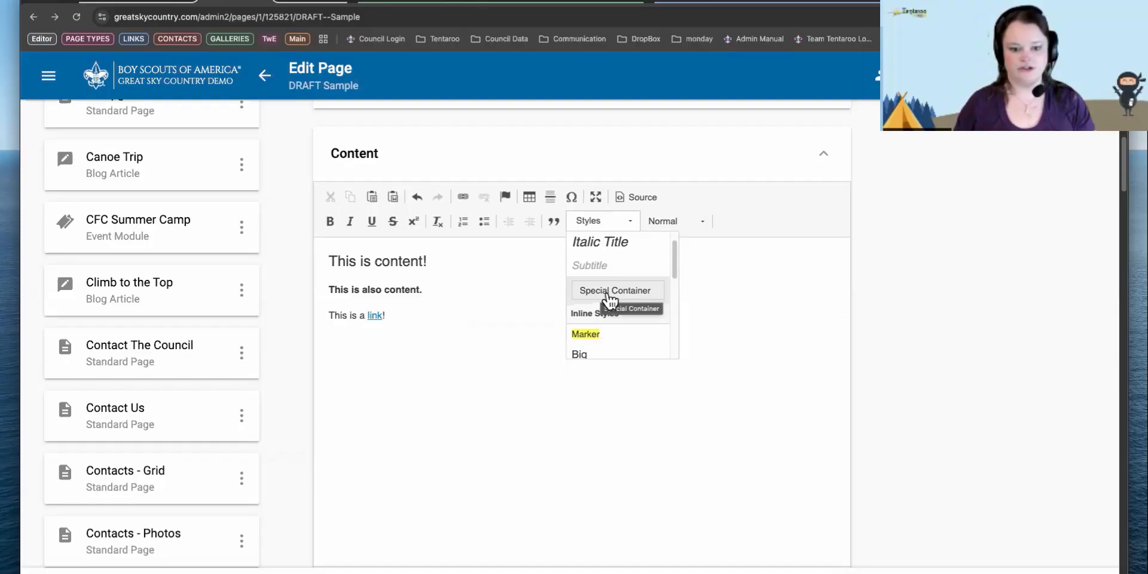
click(608, 292)
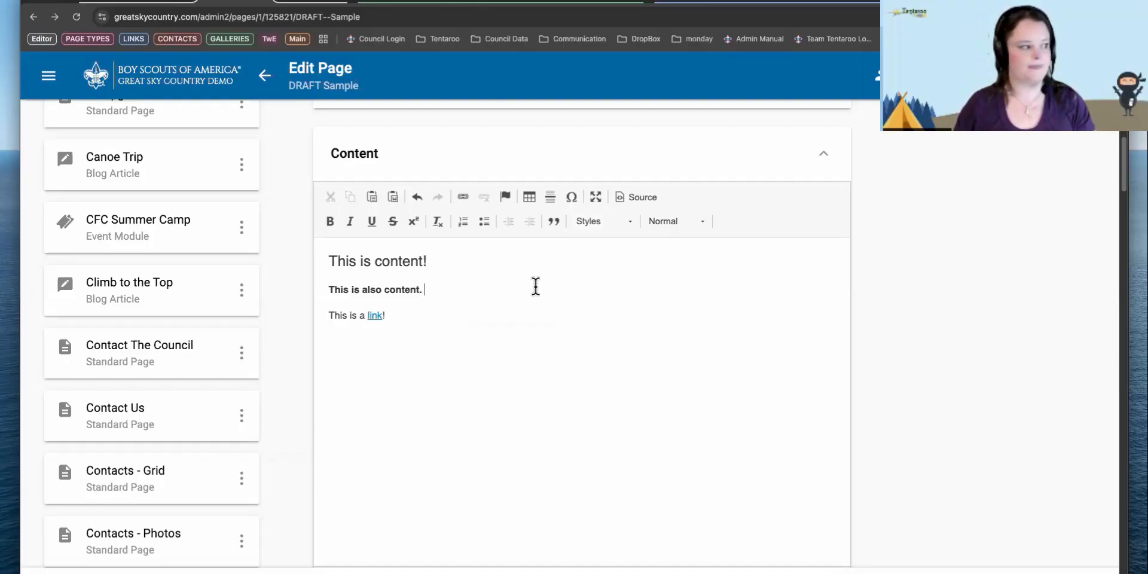
click(688, 223)
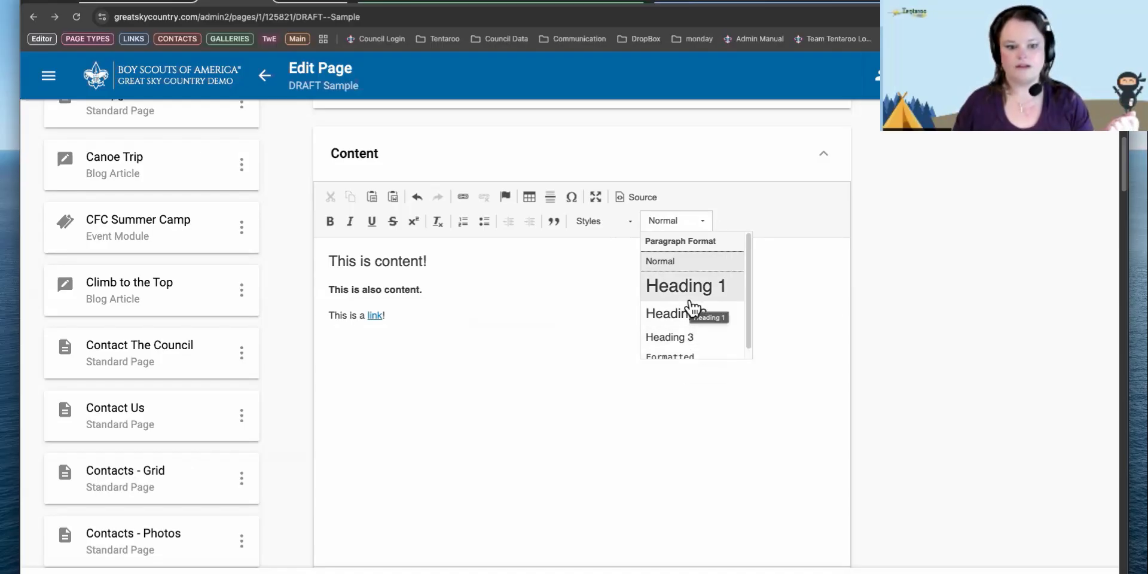
click(587, 305)
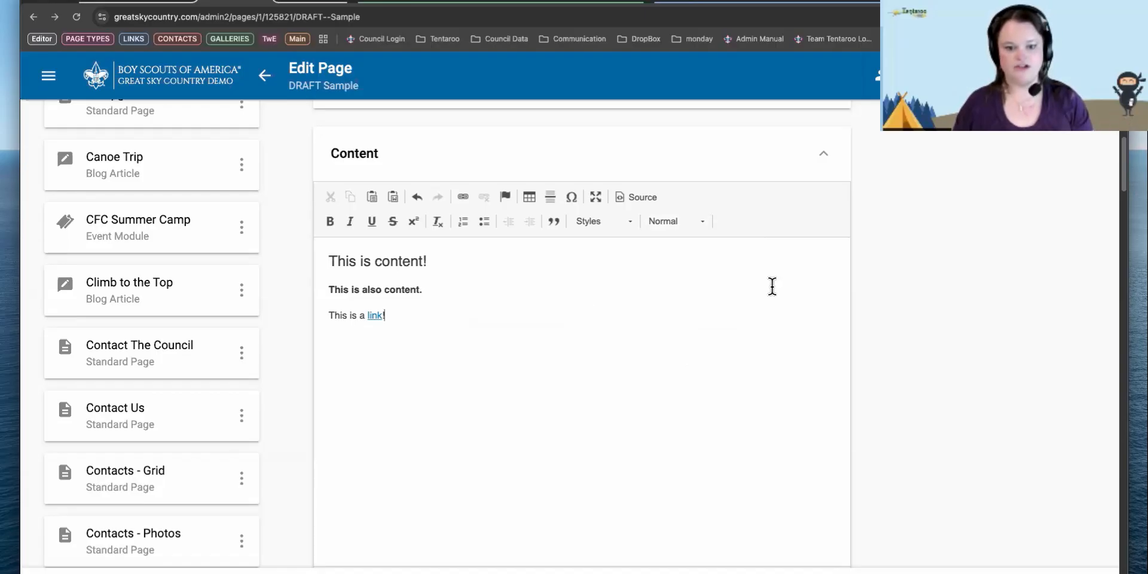
click(642, 198)
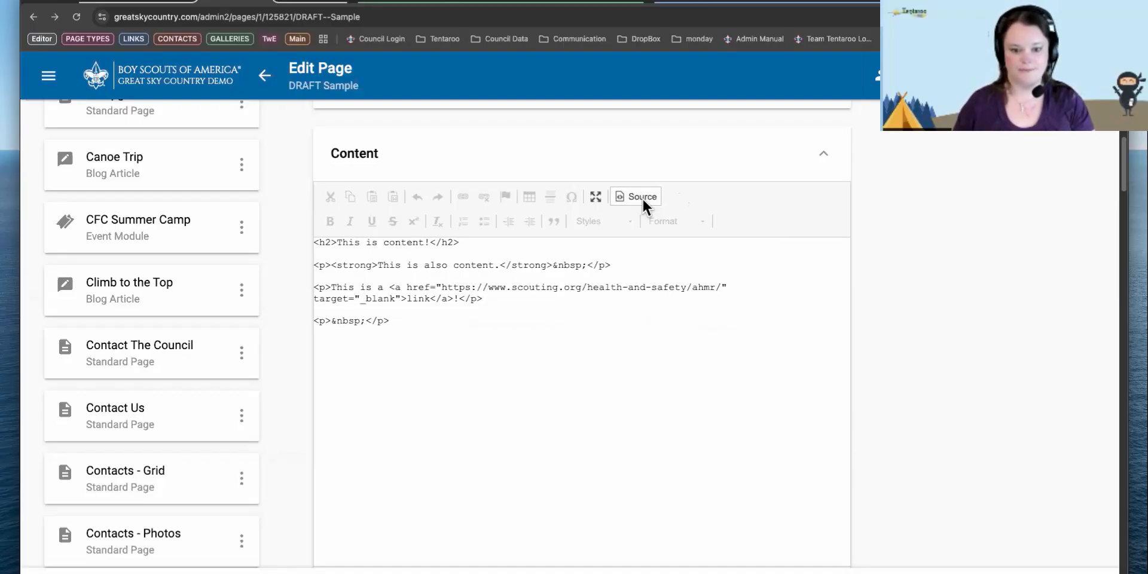
click(642, 197)
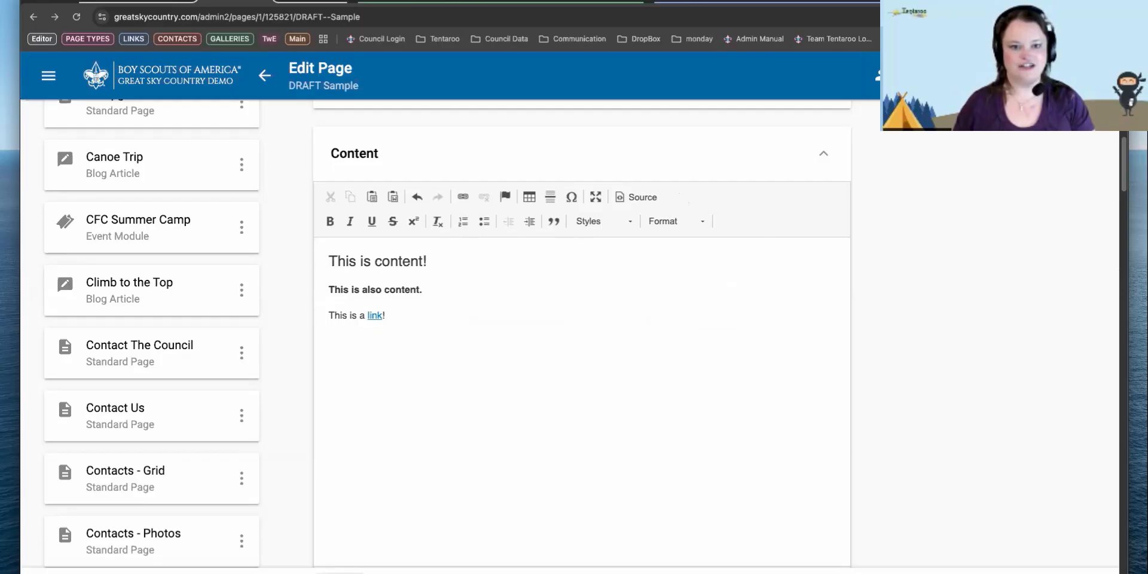
Save the DRAFT Sample page and reload its live version at greatskycountry.com/samplepage.
click(339, 572)
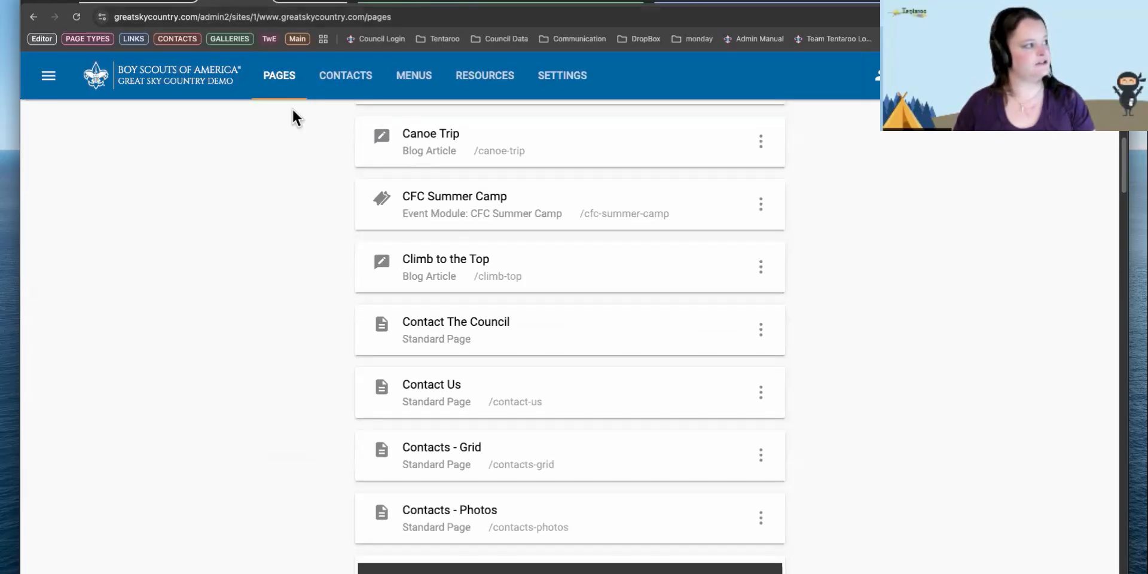
click(298, 6)
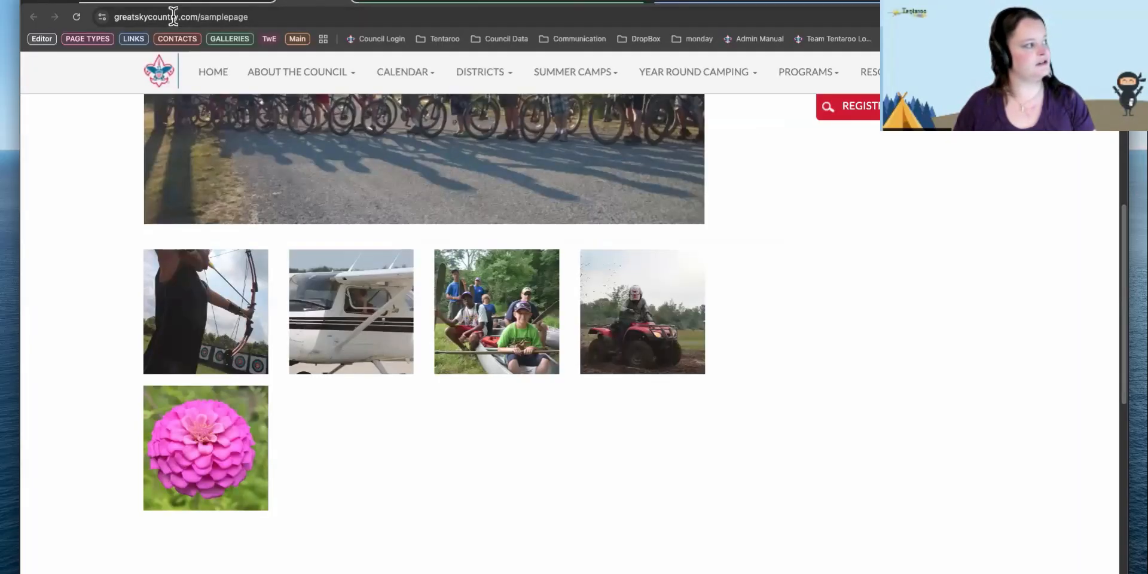
click(75, 17)
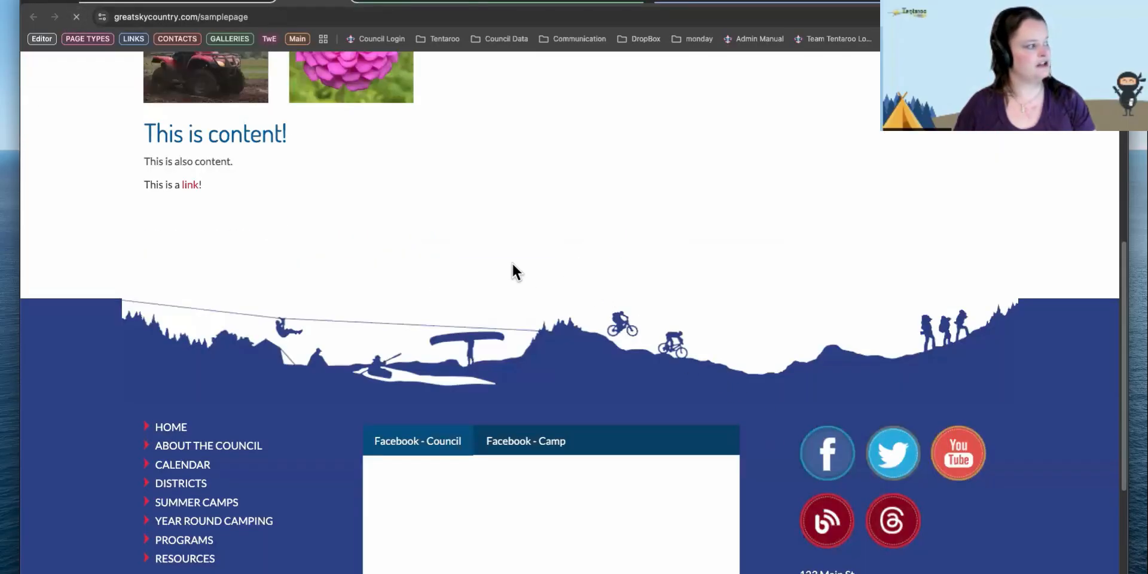
Examine the gallery, heading and body text on the live sample page, and follow the link to test its destination.
scroll(496, 275, up, 2)
drag(145, 253, 338, 263)
drag(242, 276, 146, 286)
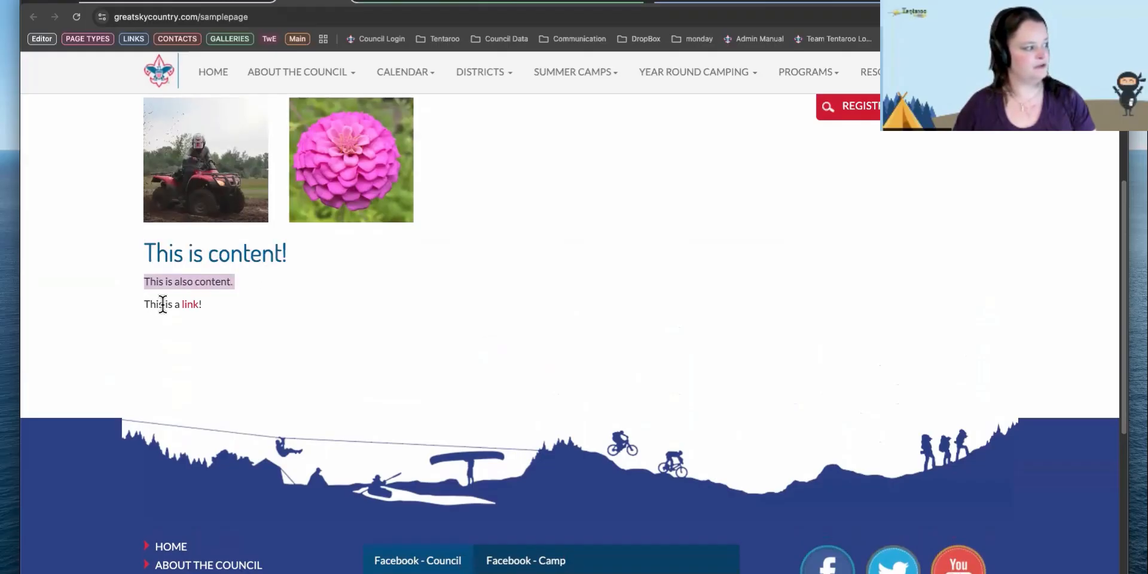
click(190, 305)
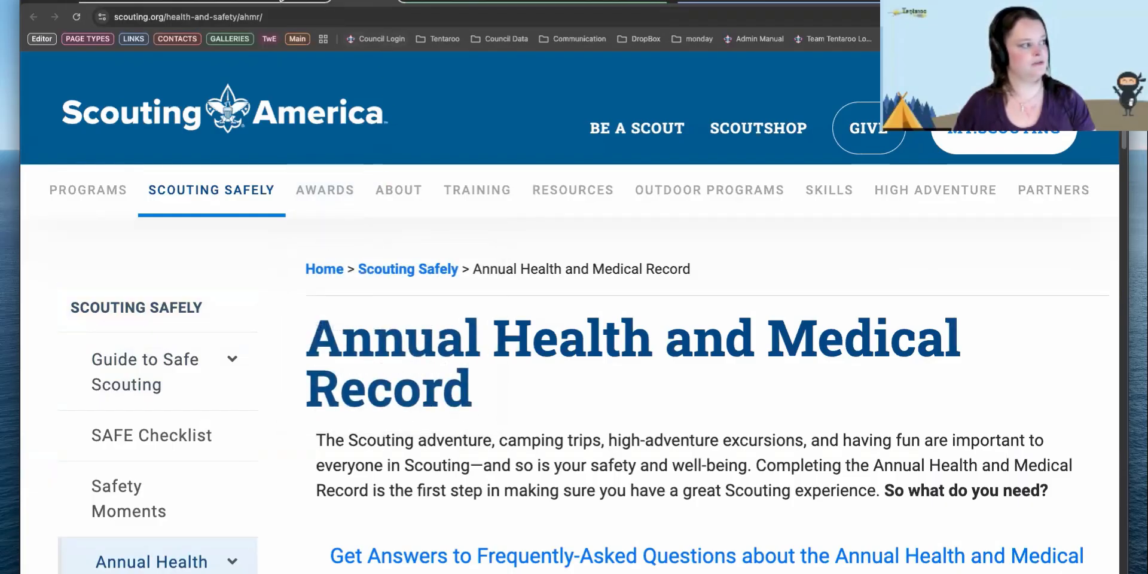
click(388, 3)
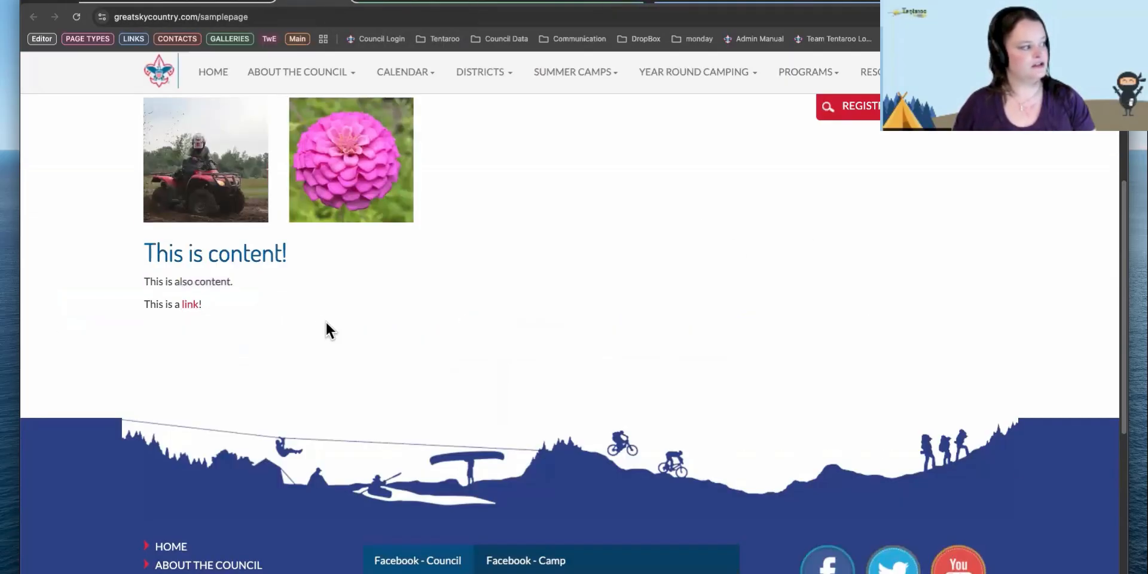
scroll(323, 316, up, 3)
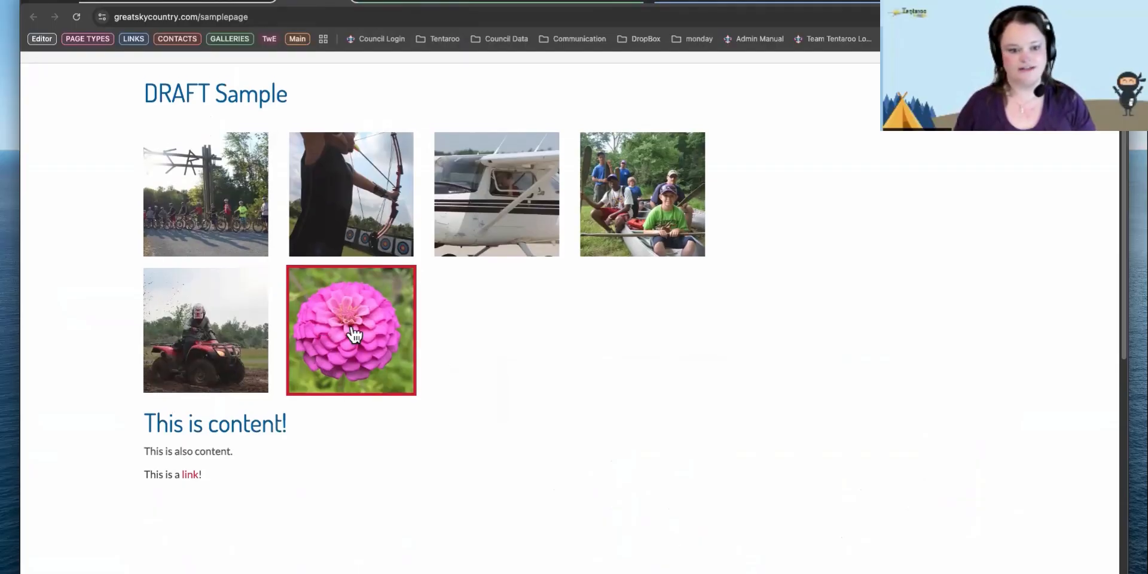
scroll(377, 308, up, 2)
scroll(377, 309, down, 2)
scroll(353, 88, up, 1)
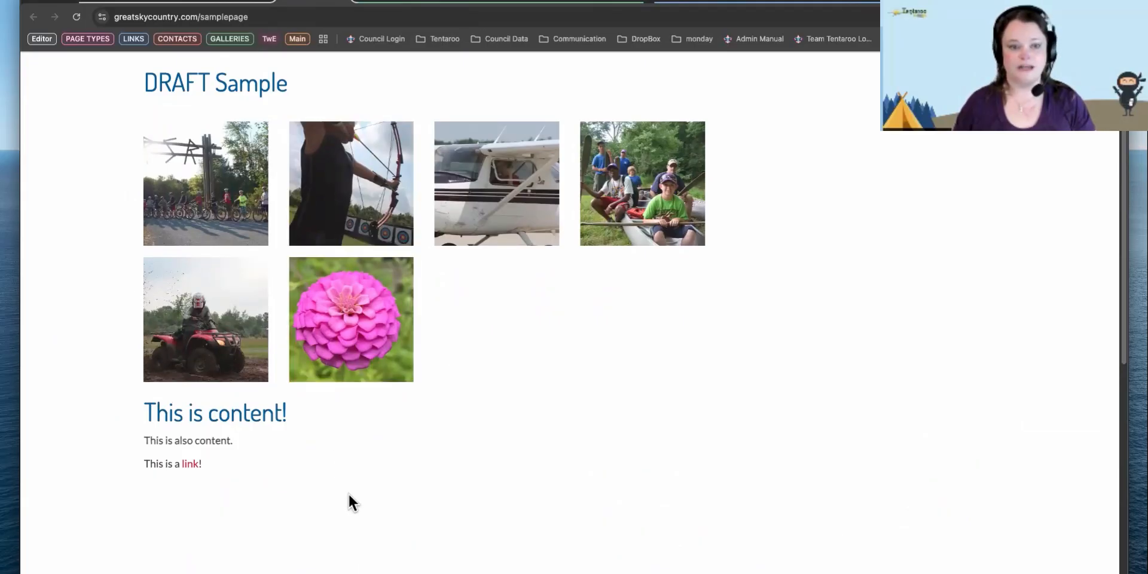
drag(132, 407, 299, 405)
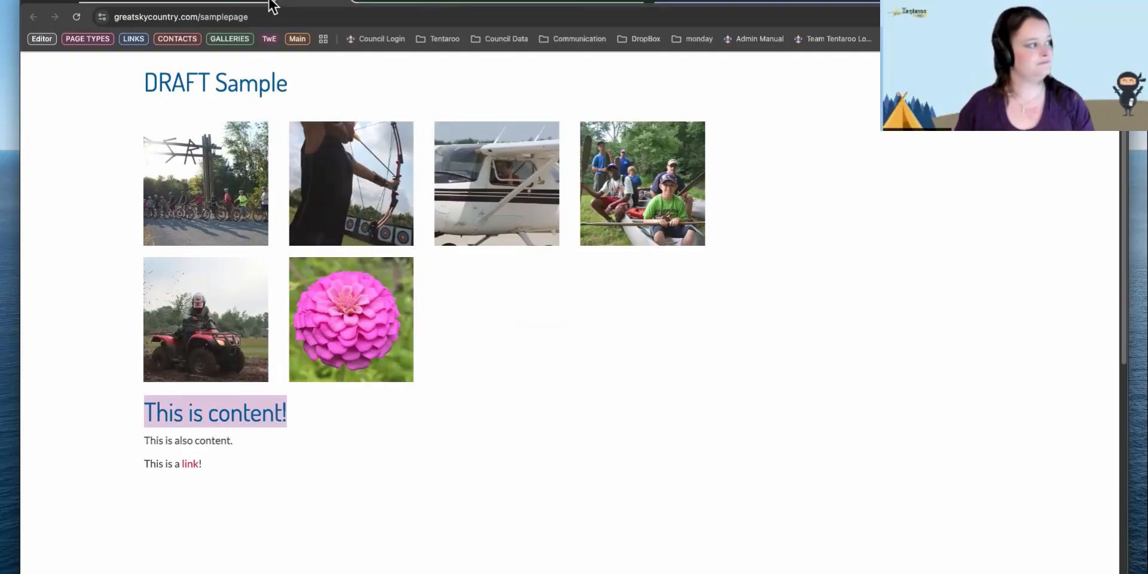
Return to the site admin and reopen the DRAFT Sample page for editing at its Content section.
click(233, 3)
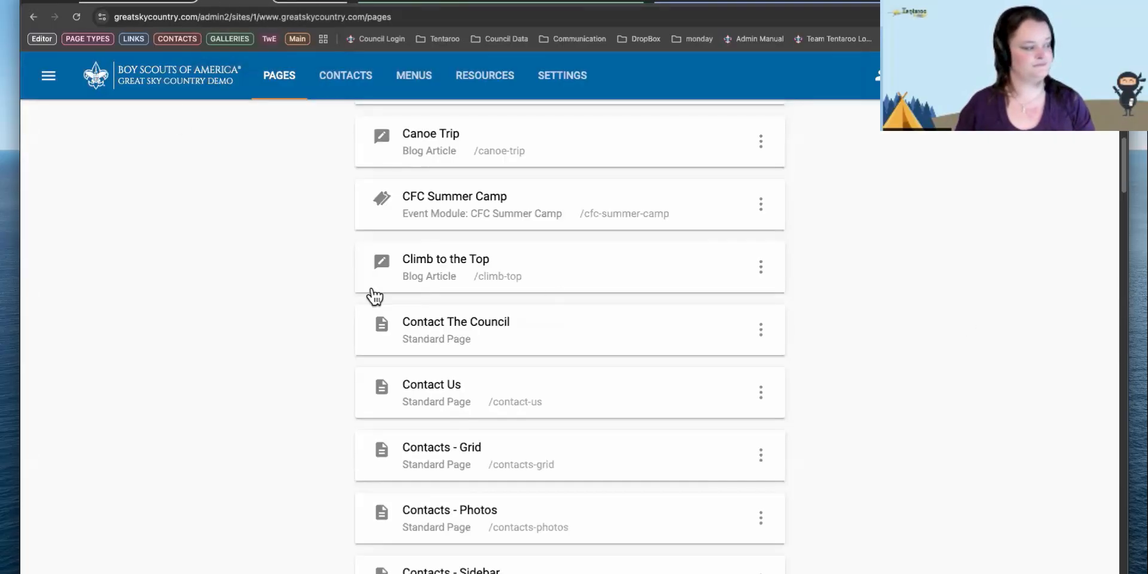
right_click(239, 193)
click(252, 190)
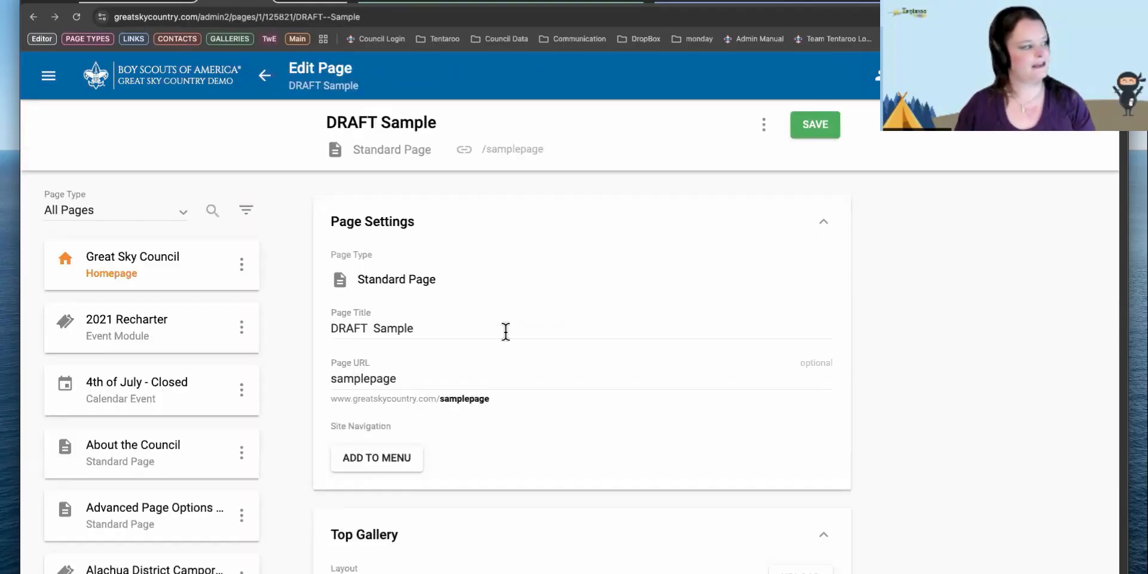
scroll(505, 331, down, 8)
scroll(505, 330, down, 5)
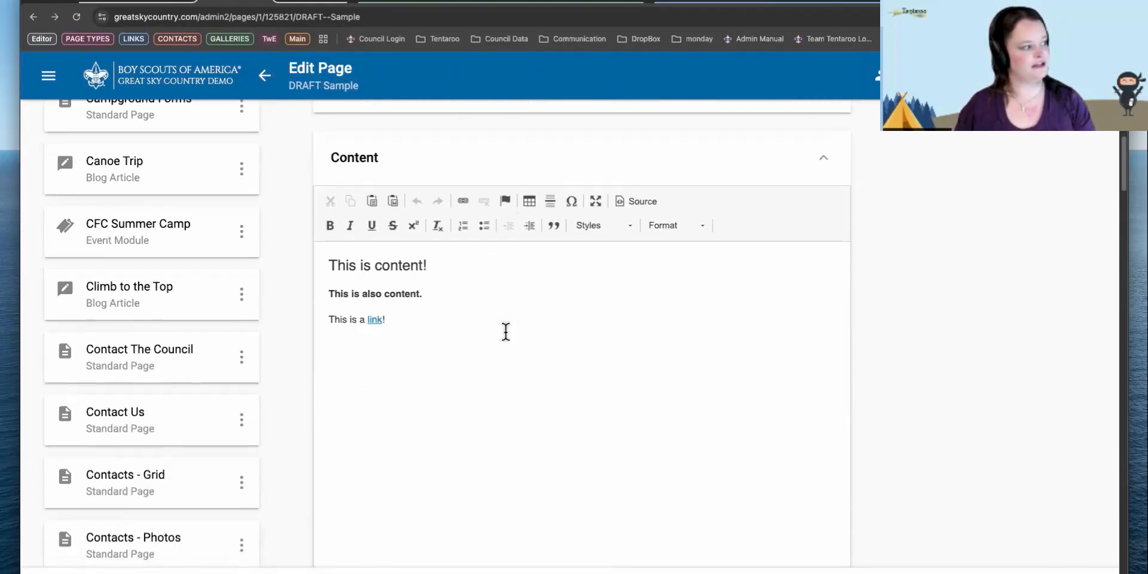
Expand the Bottom Gallery section and upload the canoeing JPG image to it.
scroll(505, 332, down, 5)
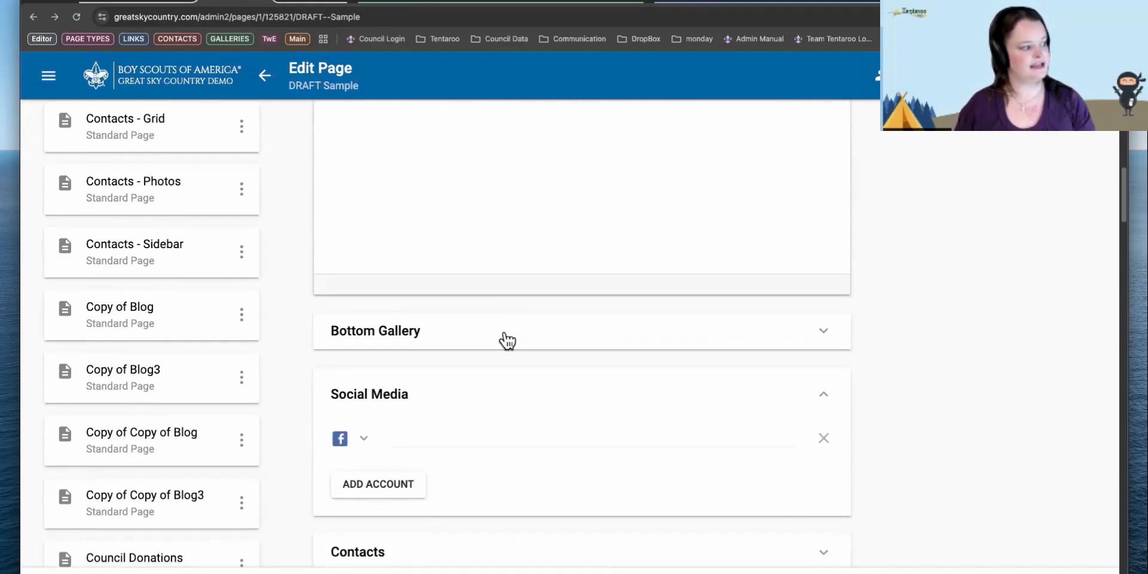
click(506, 336)
scroll(506, 336, down, 3)
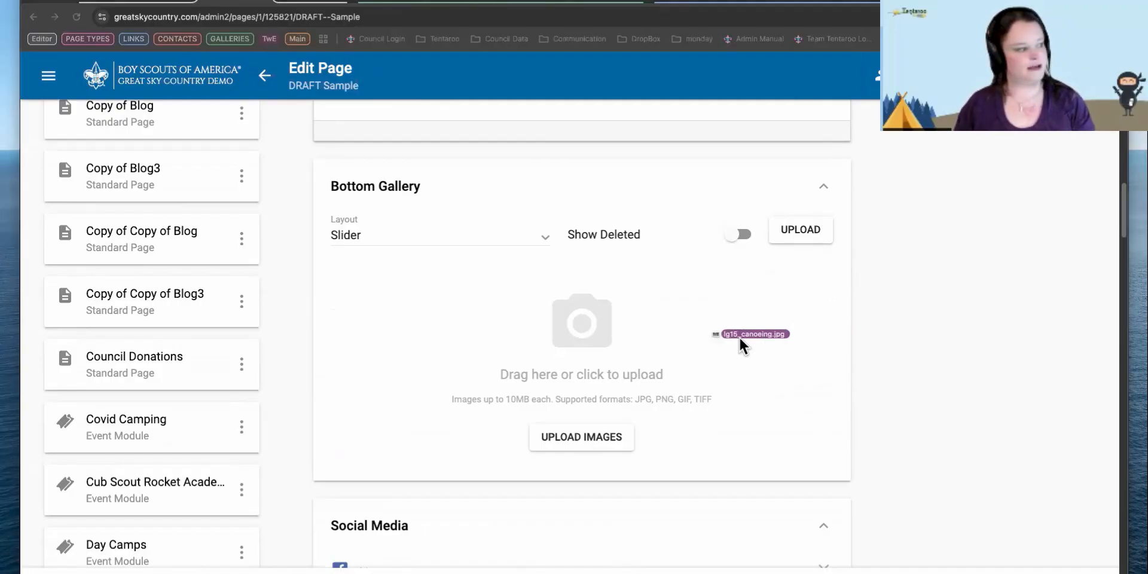
drag(743, 343, 593, 322)
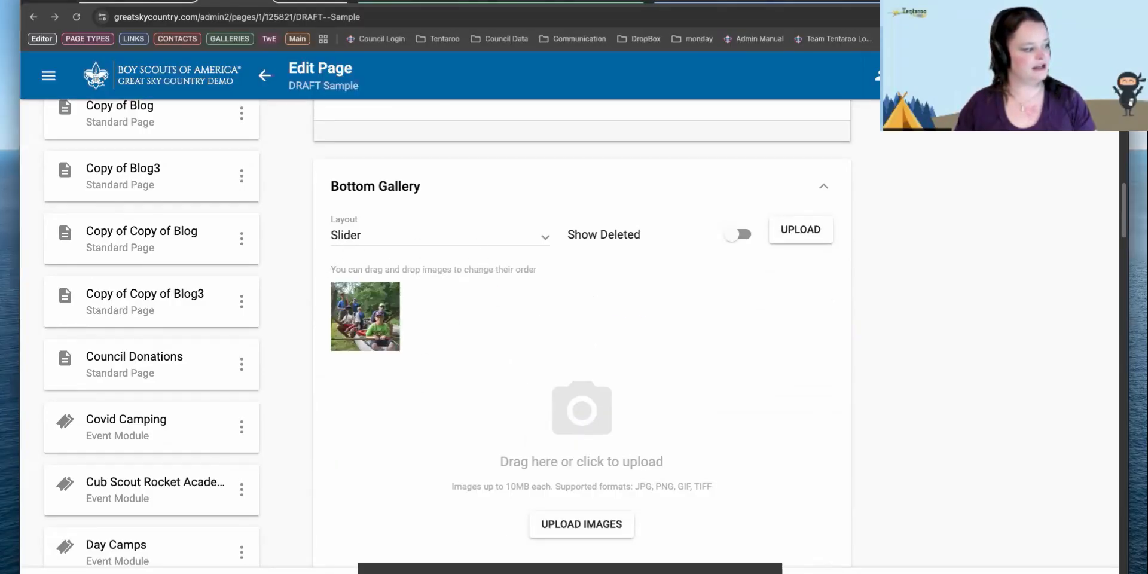
Reload the live sample page and examine the Bottom Gallery image below the body content.
click(284, 4)
click(237, 6)
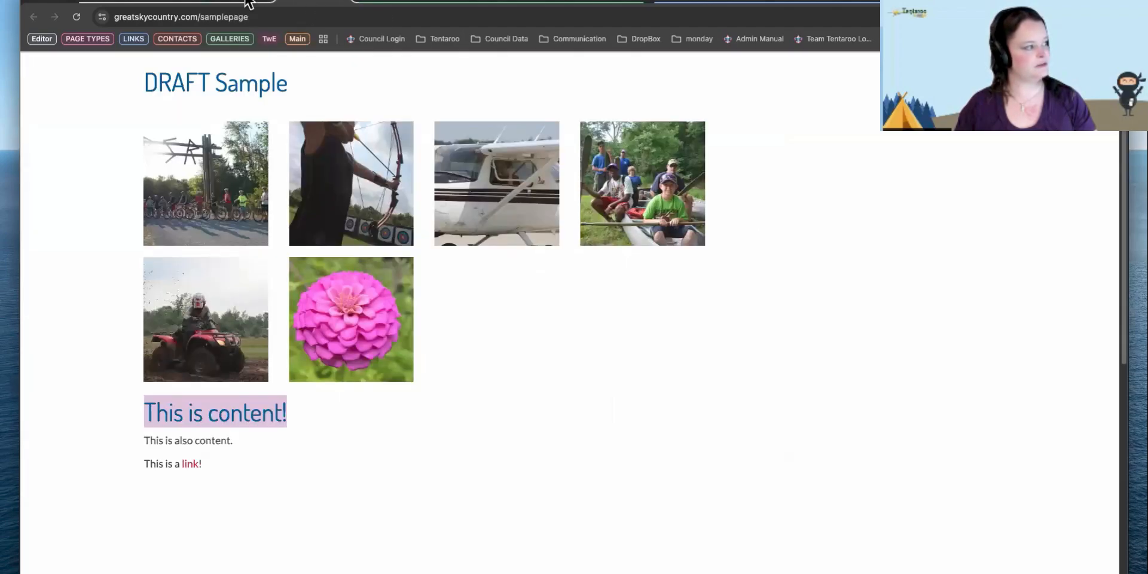
click(76, 17)
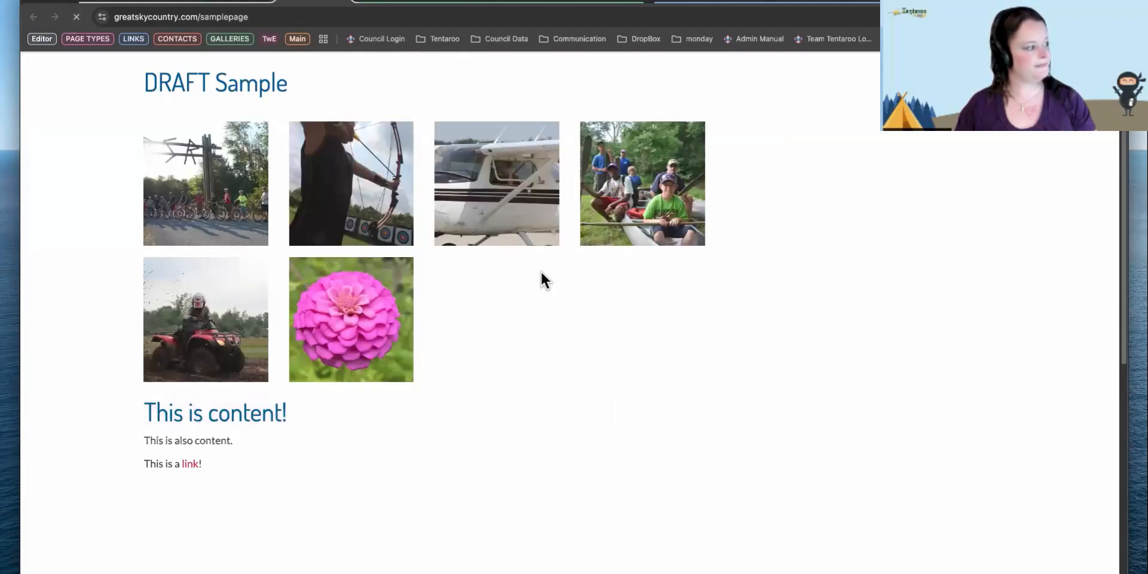
scroll(480, 282, down, 5)
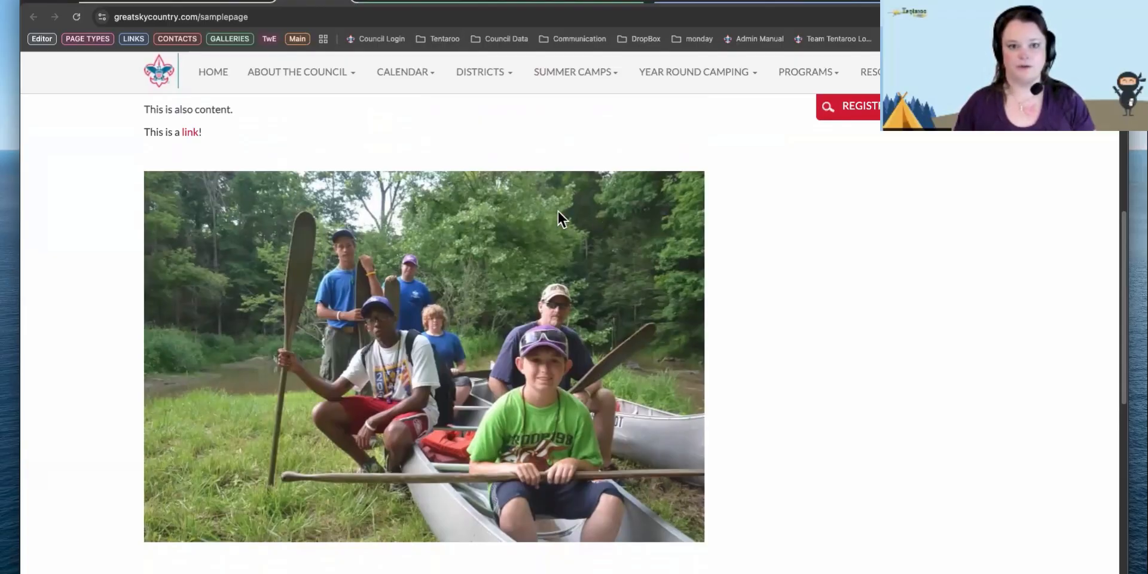
Return to the site admin and reopen the DRAFT Sample page for editing at its Social Media section.
click(247, 3)
right_click(253, 189)
click(257, 190)
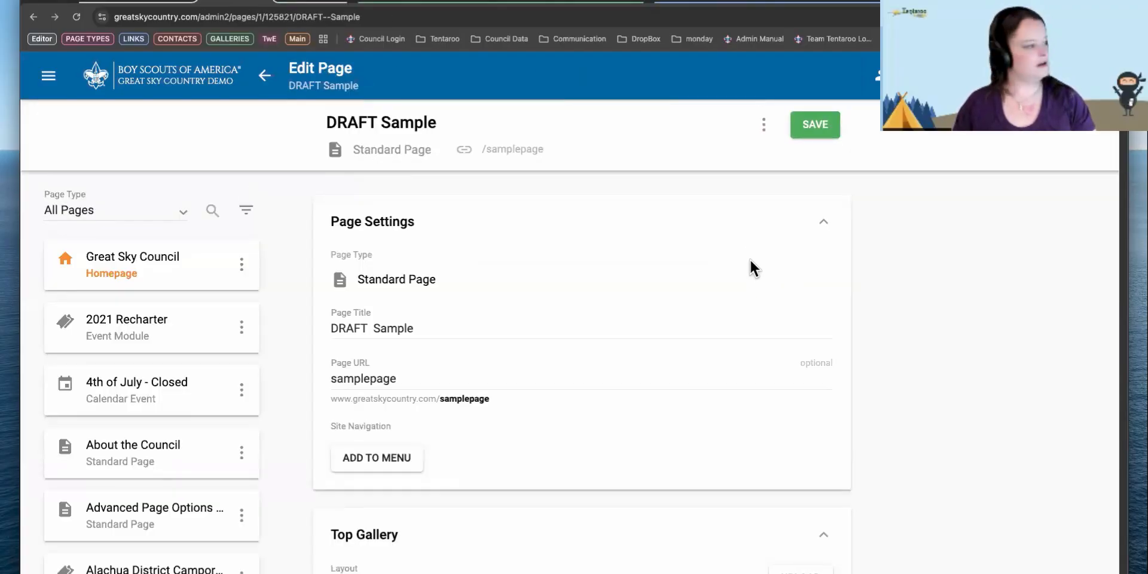
scroll(750, 260, down, 20)
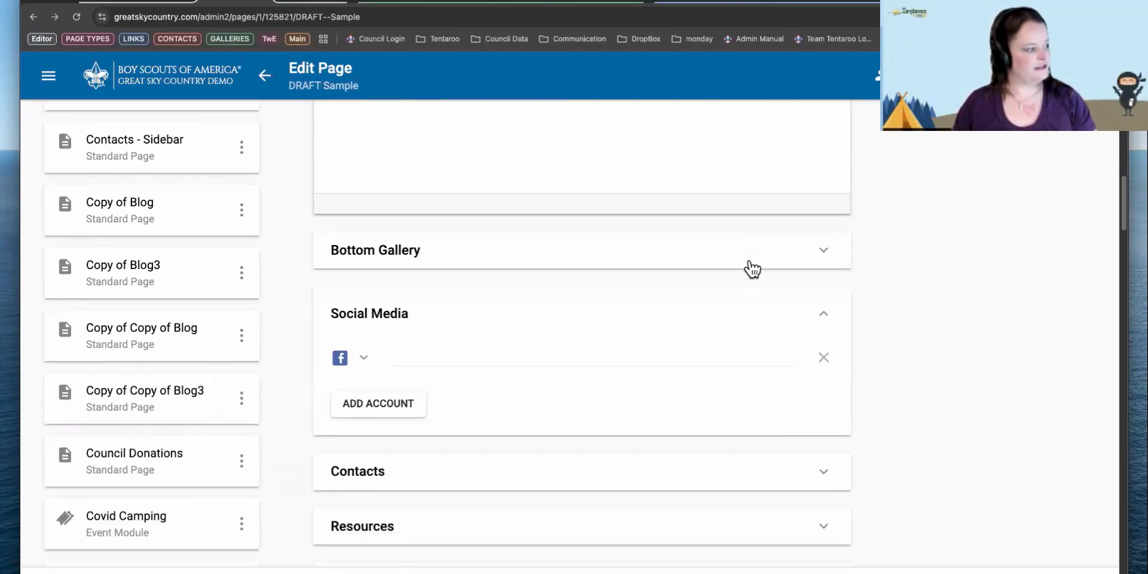
scroll(750, 268, down, 2)
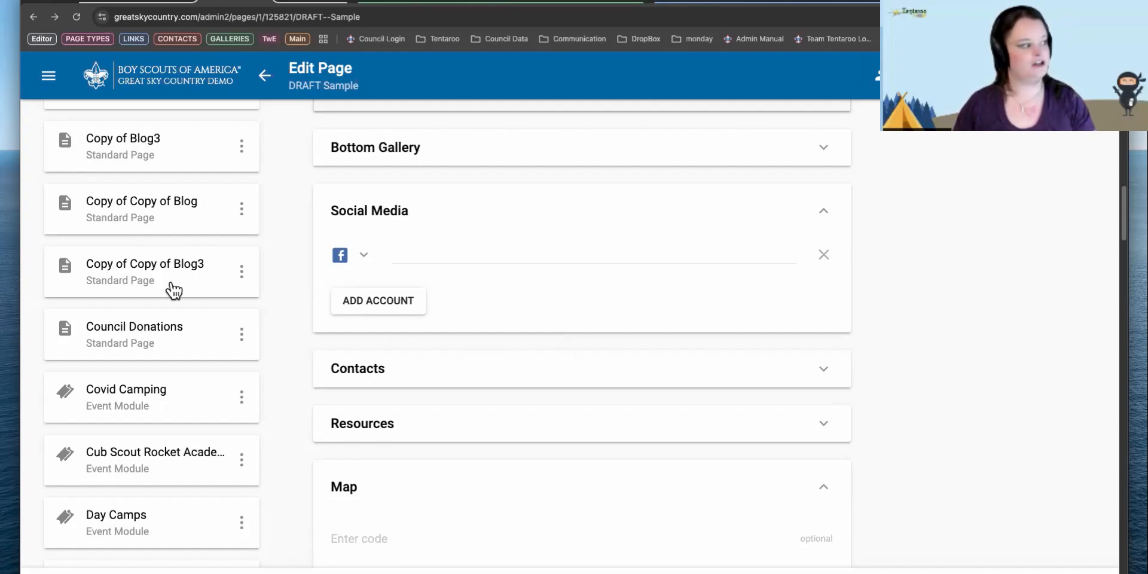
Review the available social networks, set the page's social media account to Facebook with the account name tentaroo, and save the page.
click(342, 256)
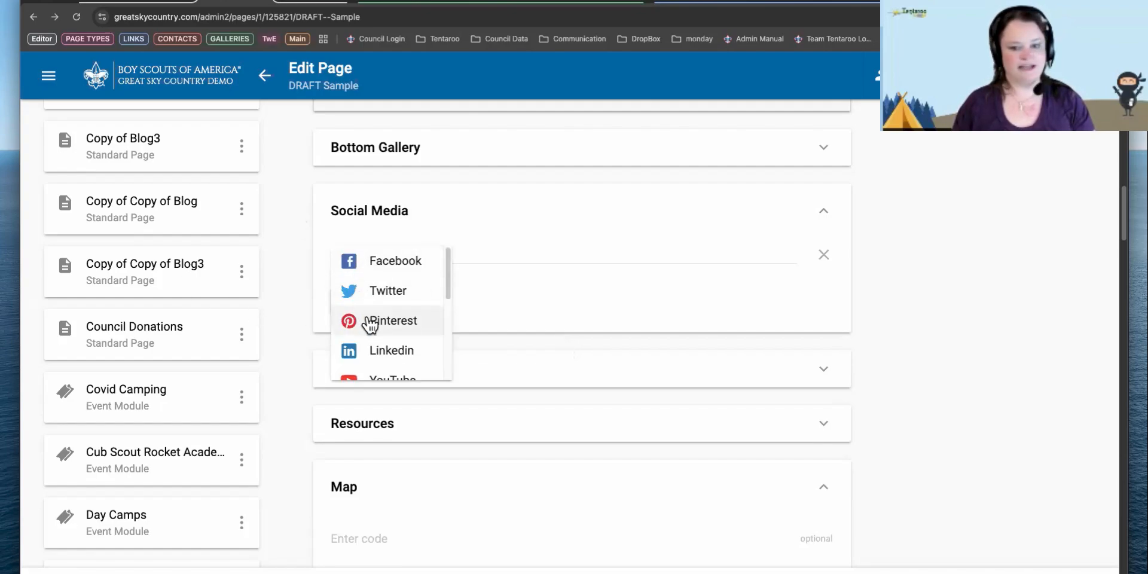
scroll(371, 338, down, 3)
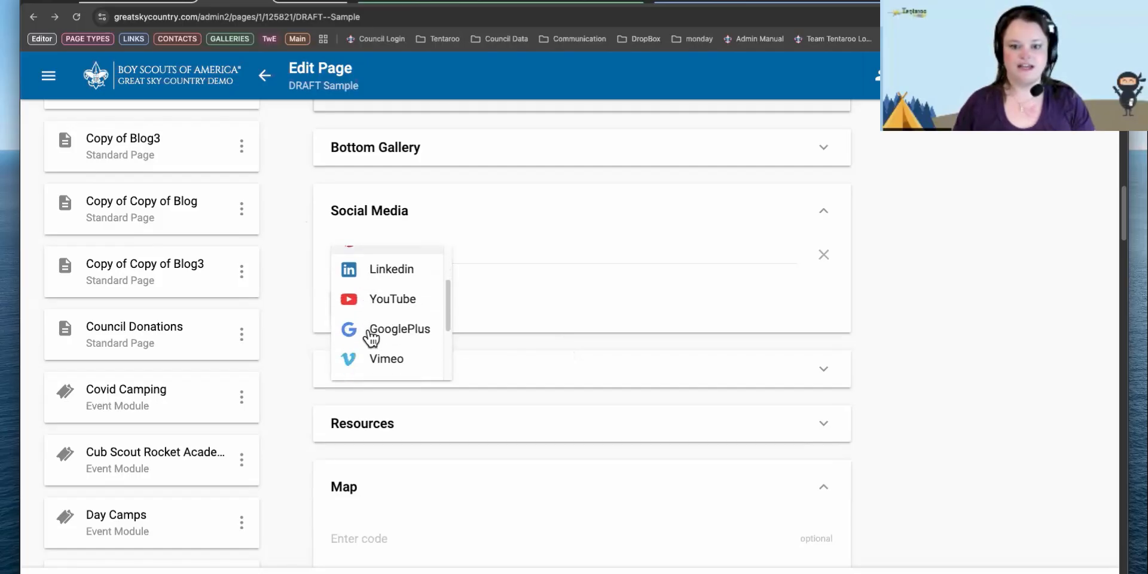
scroll(371, 337, up, 1)
scroll(371, 338, up, 2)
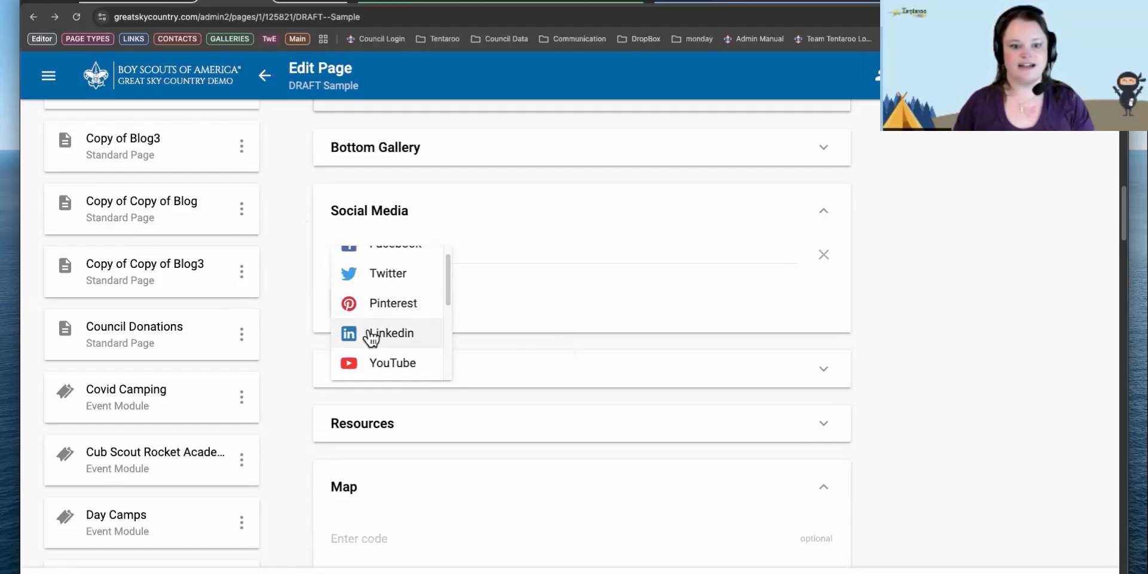
scroll(371, 338, up, 1)
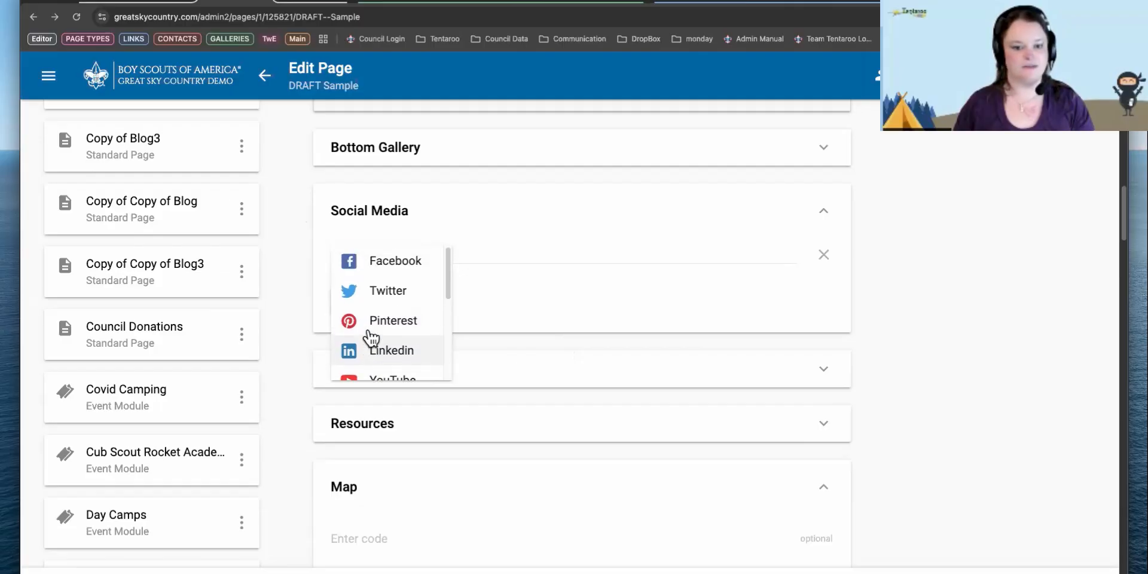
click(354, 266)
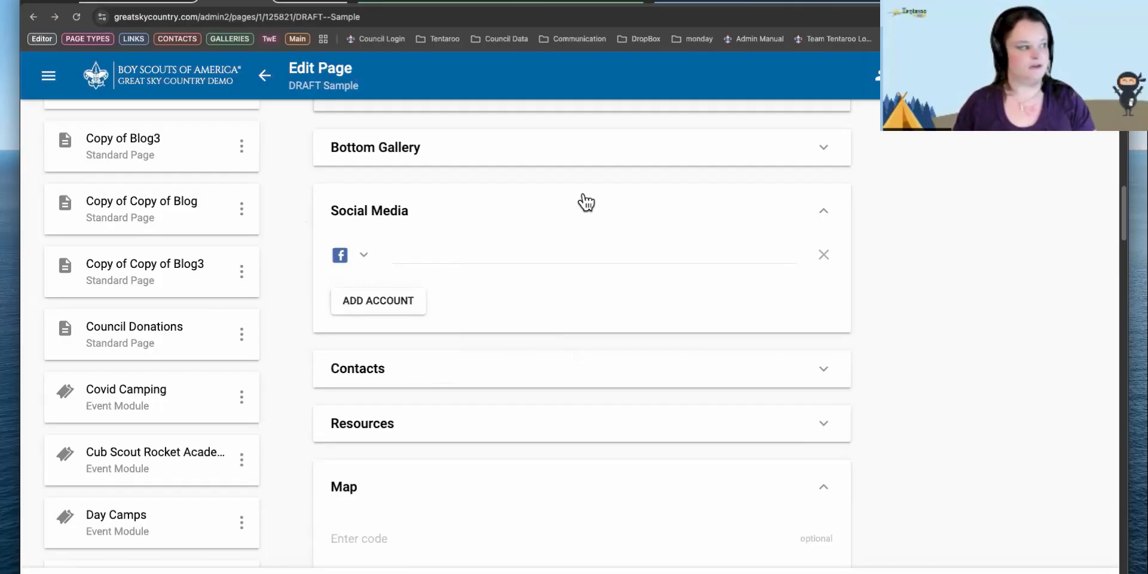
click(452, 259)
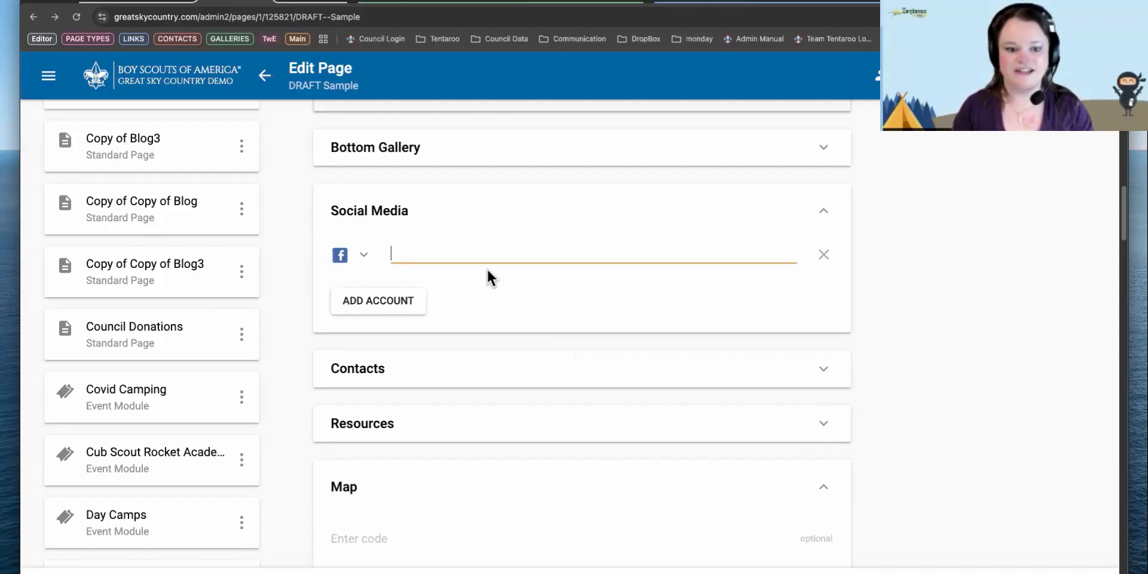
text(tentaroo)
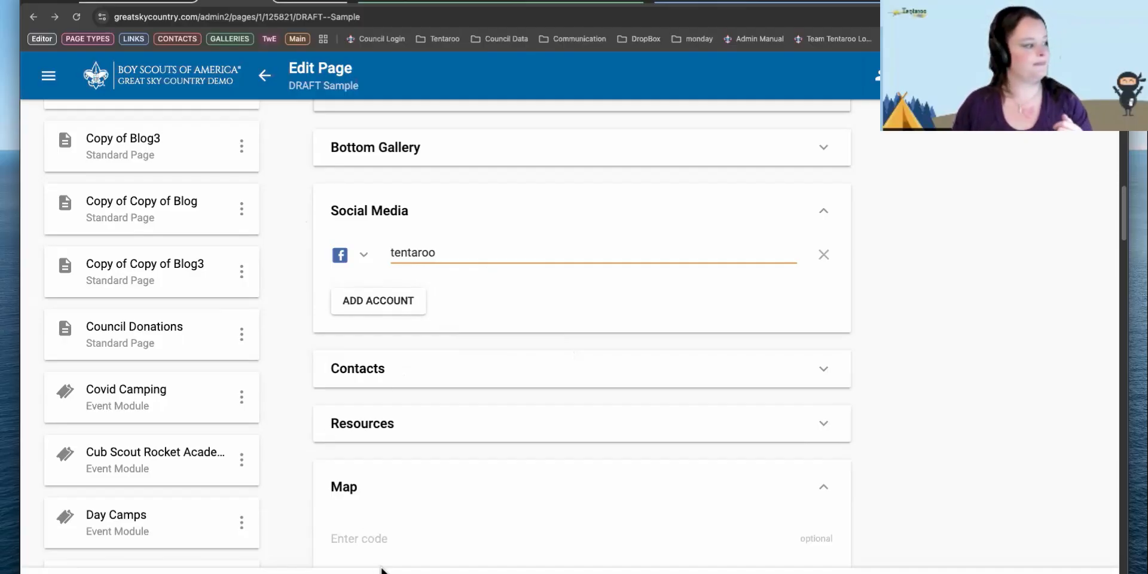
click(341, 572)
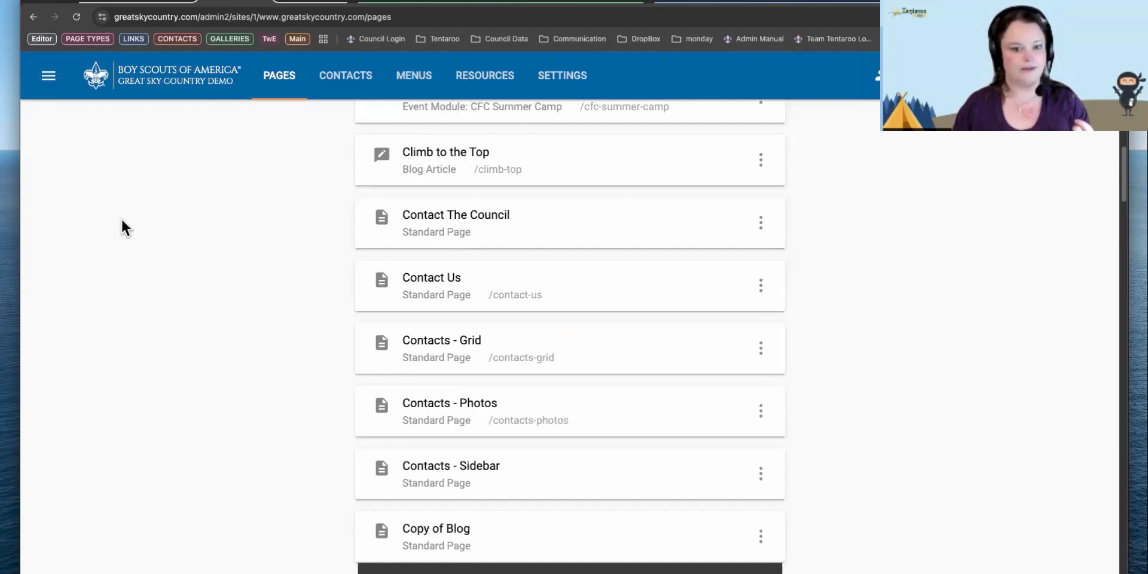
Reload the live sample page and test its Facebook link under Social, returning to the sample page.
click(311, 2)
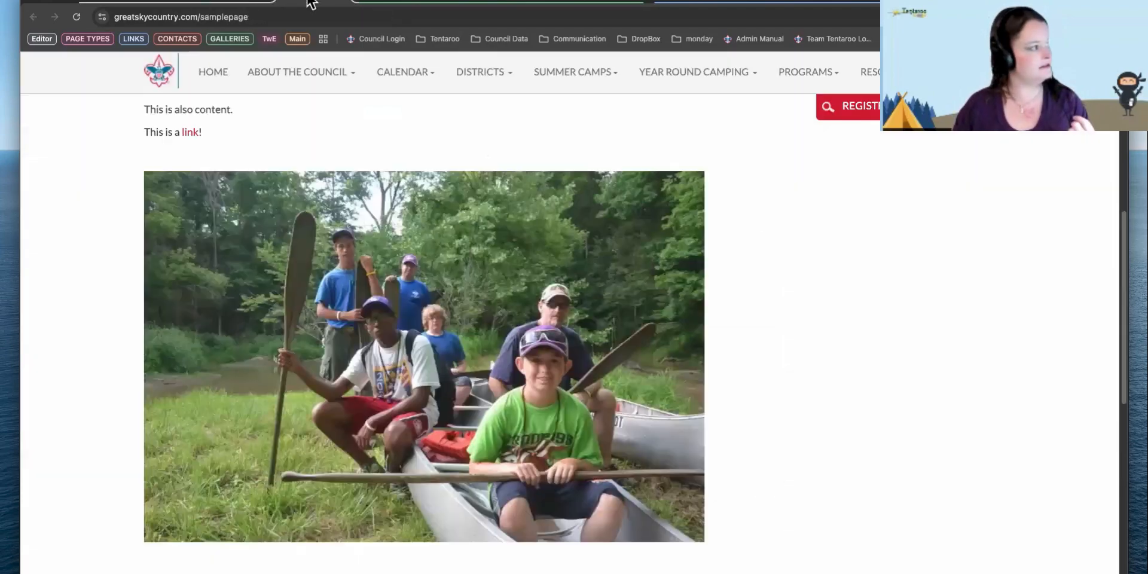
click(76, 17)
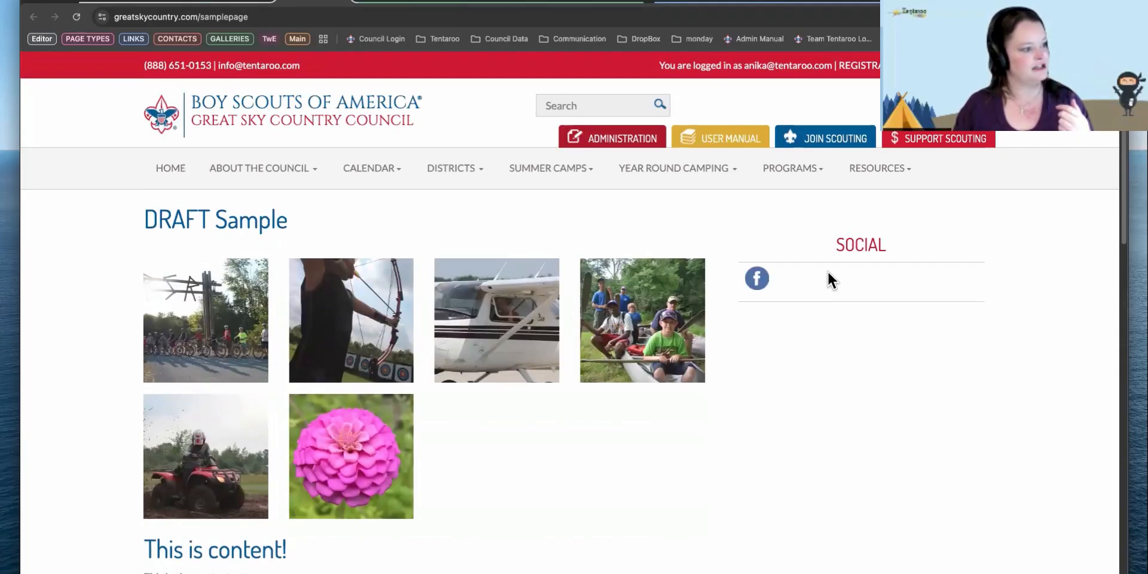
click(757, 278)
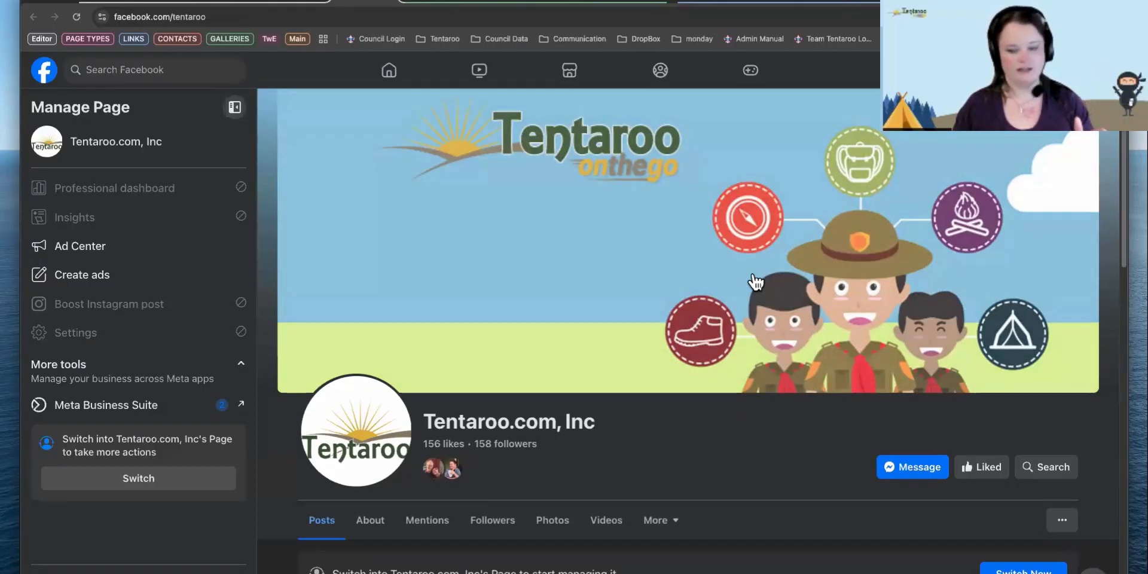
click(390, 1)
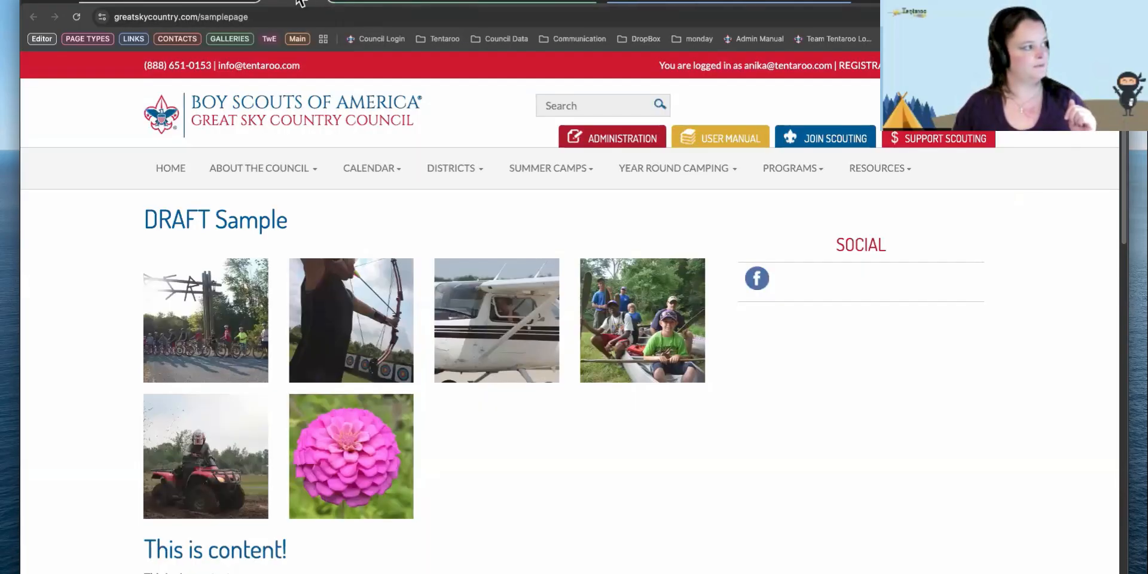
Reopen the DRAFT Sample page for editing in the site admin and expand its Contacts section.
click(242, 3)
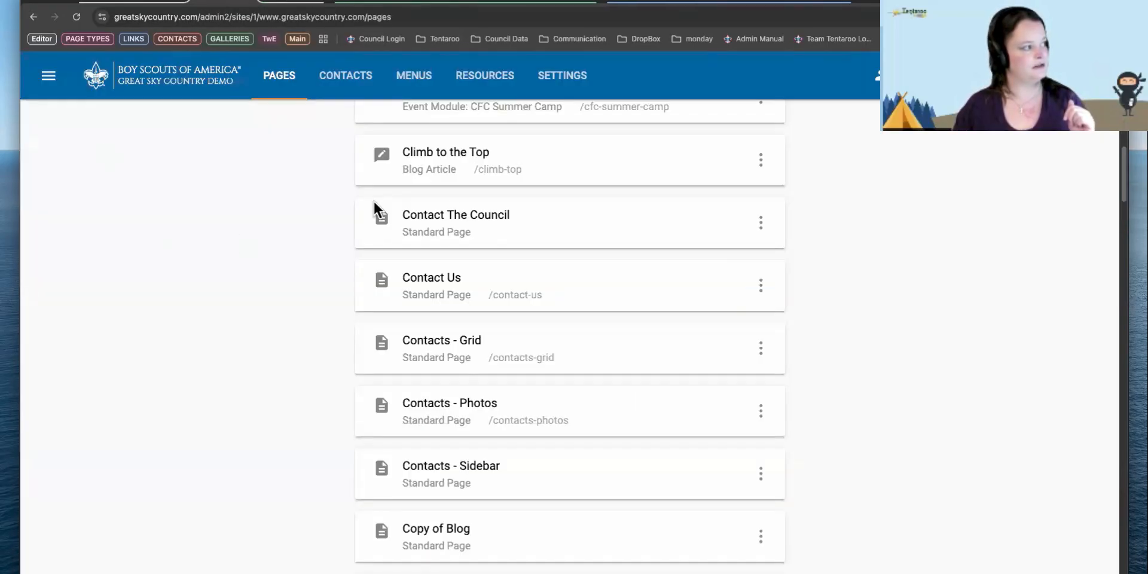
right_click(257, 256)
click(276, 262)
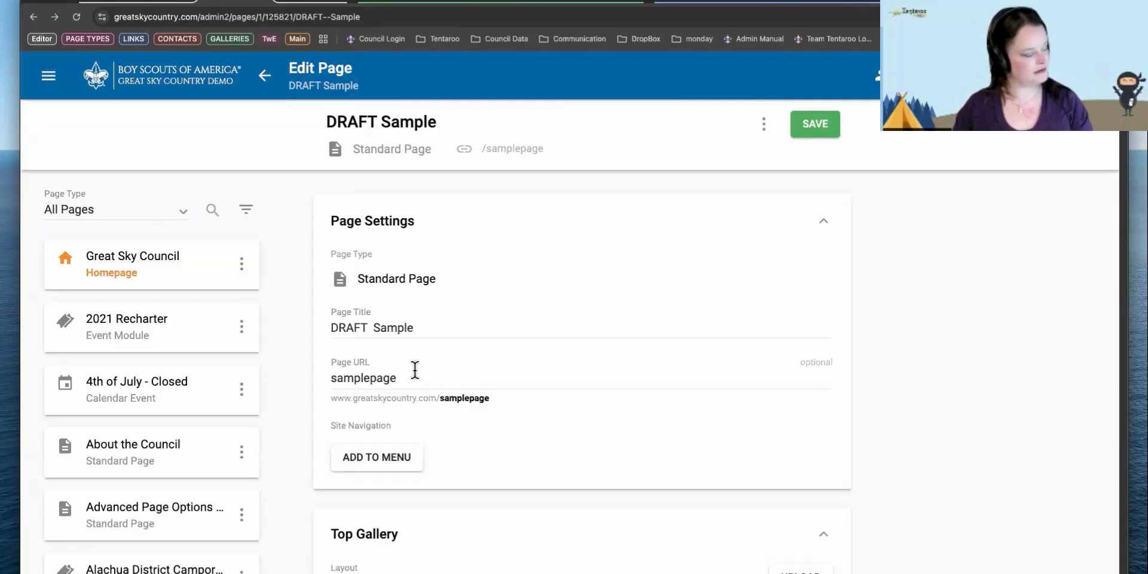
scroll(417, 379, down, 8)
scroll(417, 378, down, 13)
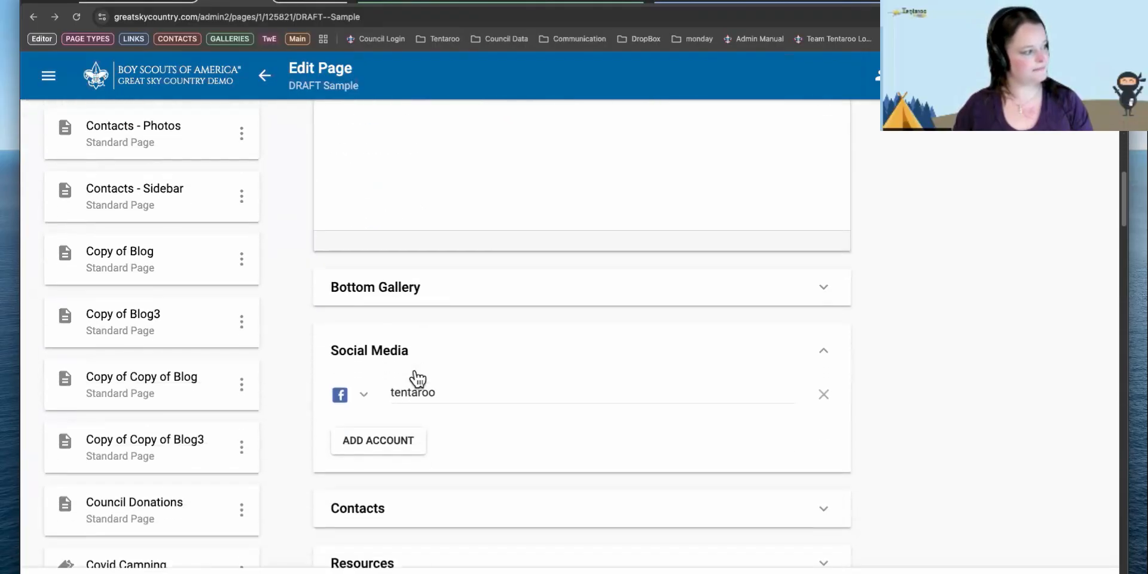
scroll(418, 353, down, 3)
scroll(418, 354, up, 1)
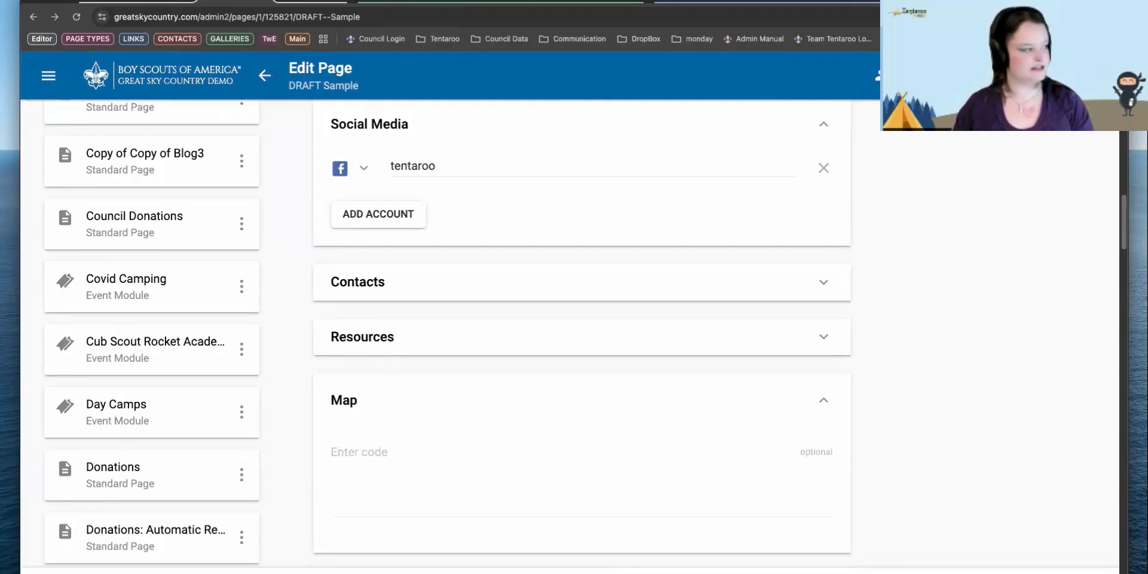
click(717, 288)
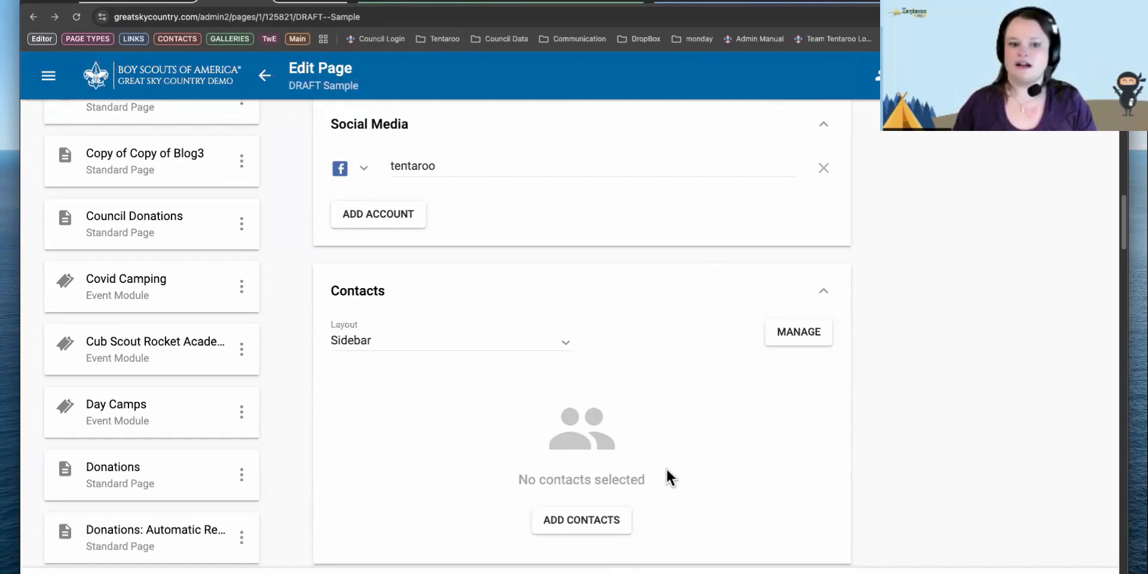
scroll(666, 472, down, 1)
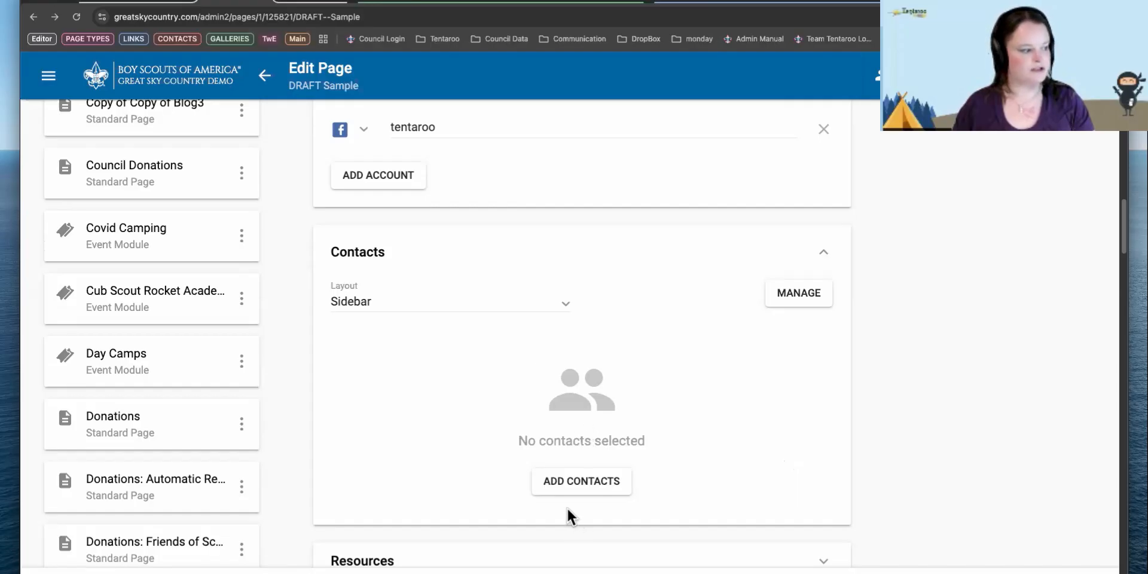
Open the contact selection for the page and filter the contacts by the Board category.
click(795, 296)
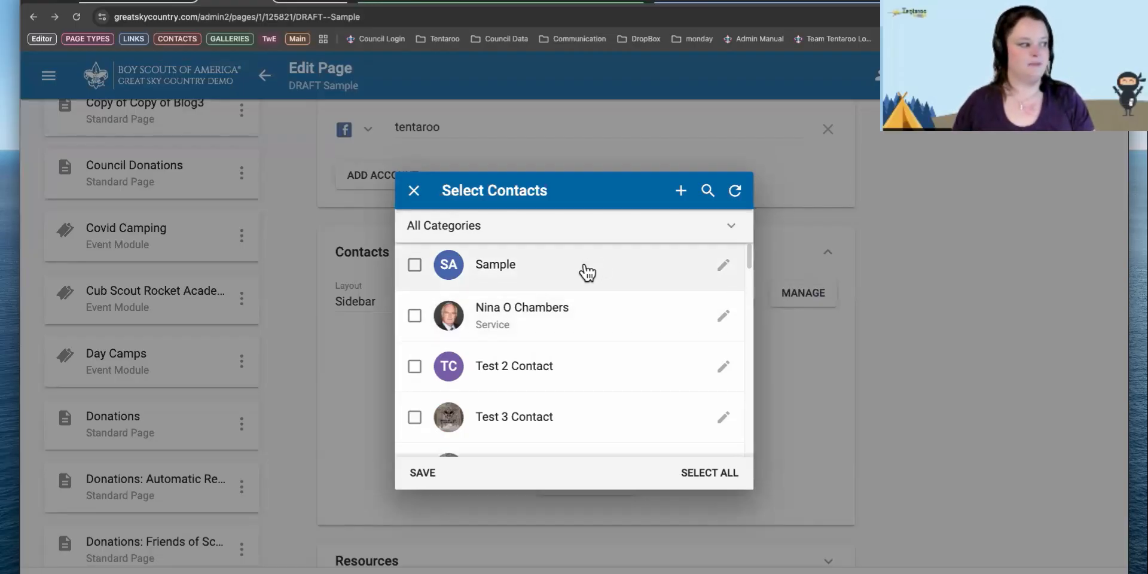
scroll(587, 272, down, 1)
scroll(588, 273, up, 1)
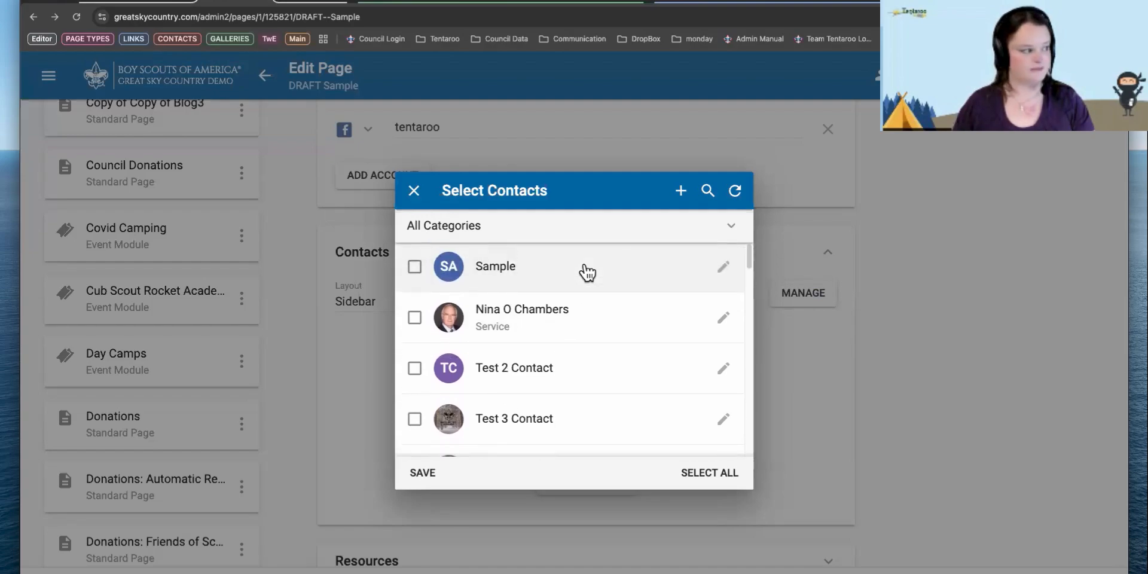
click(509, 227)
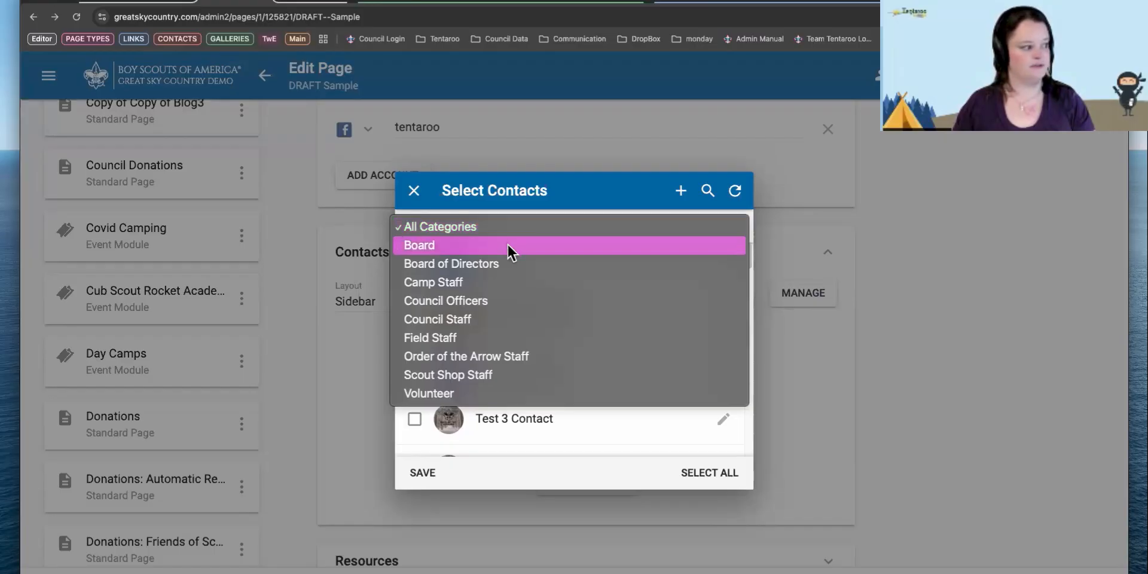
click(507, 244)
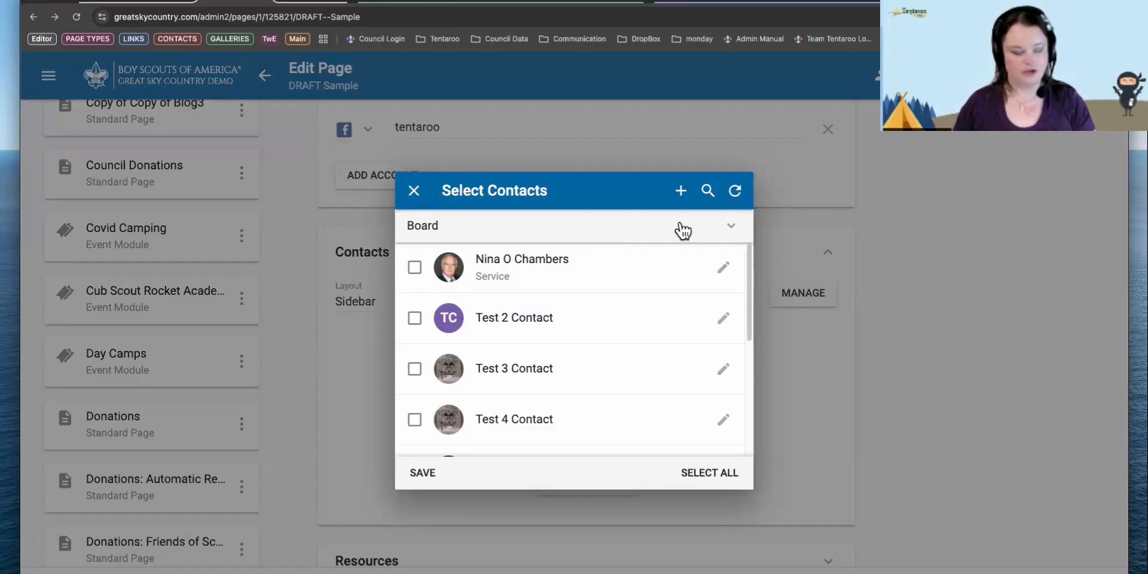
Try a first-name search among the Board contacts, clear it, and open the first listed contact's details for editing.
click(707, 190)
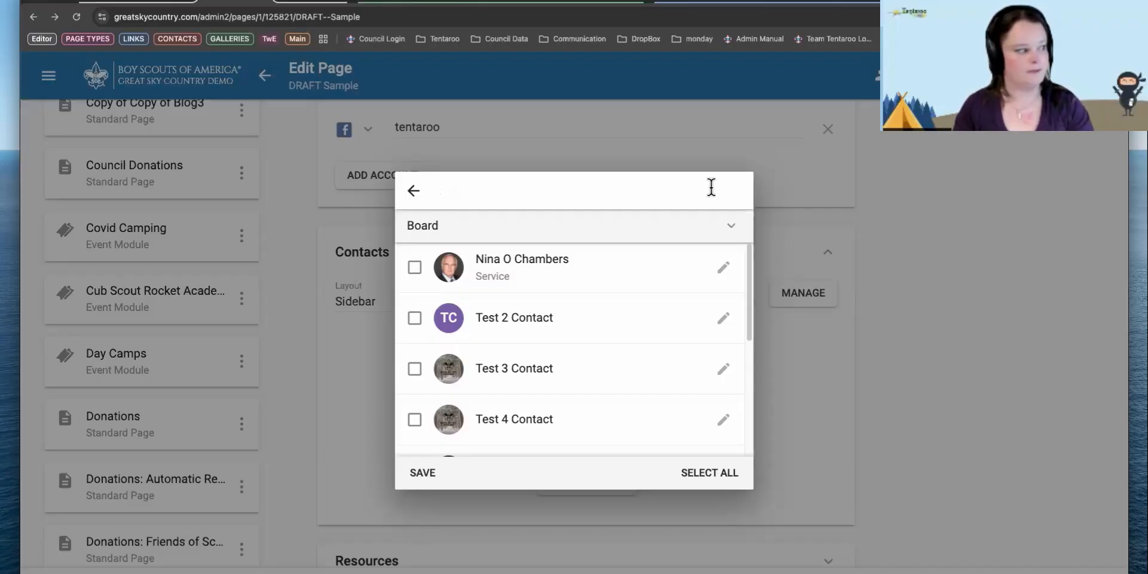
text(nina)
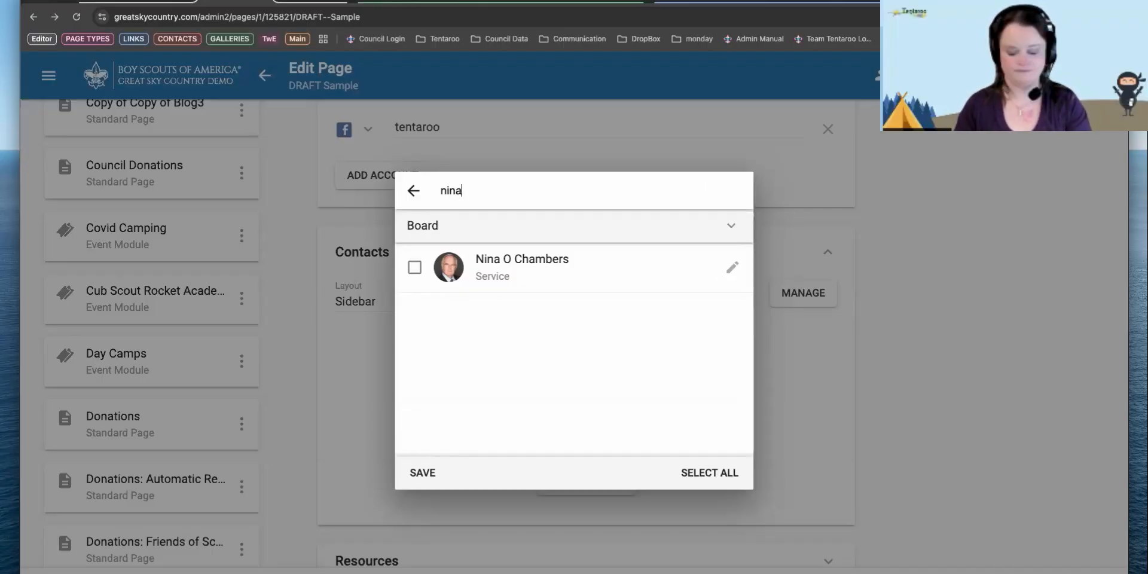
key(BackSpace)
key(BackSpace)
key(BackSpace)
key(BackSpace)
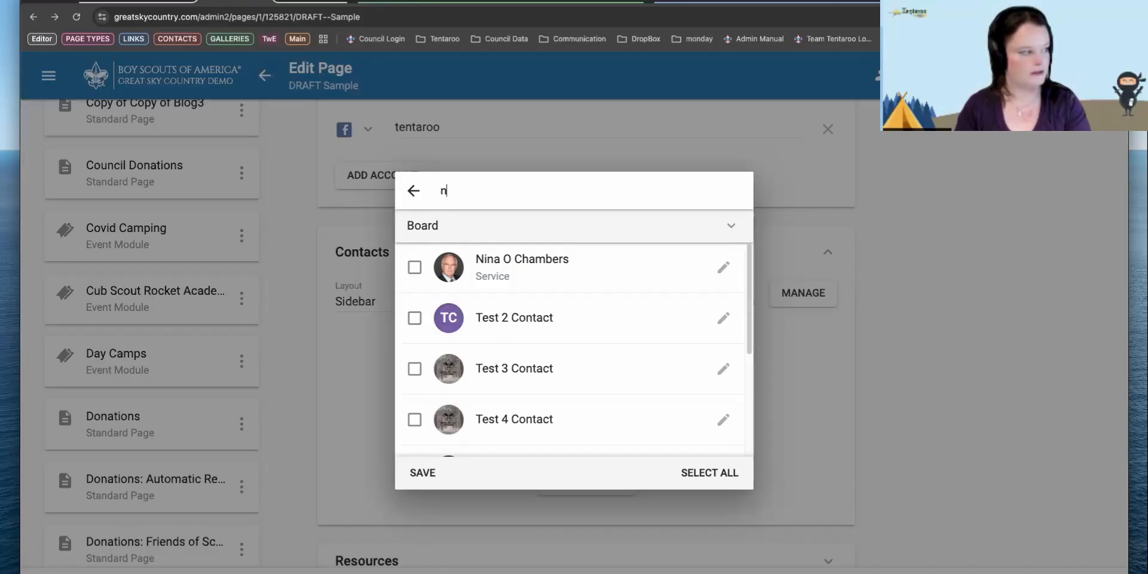
click(724, 269)
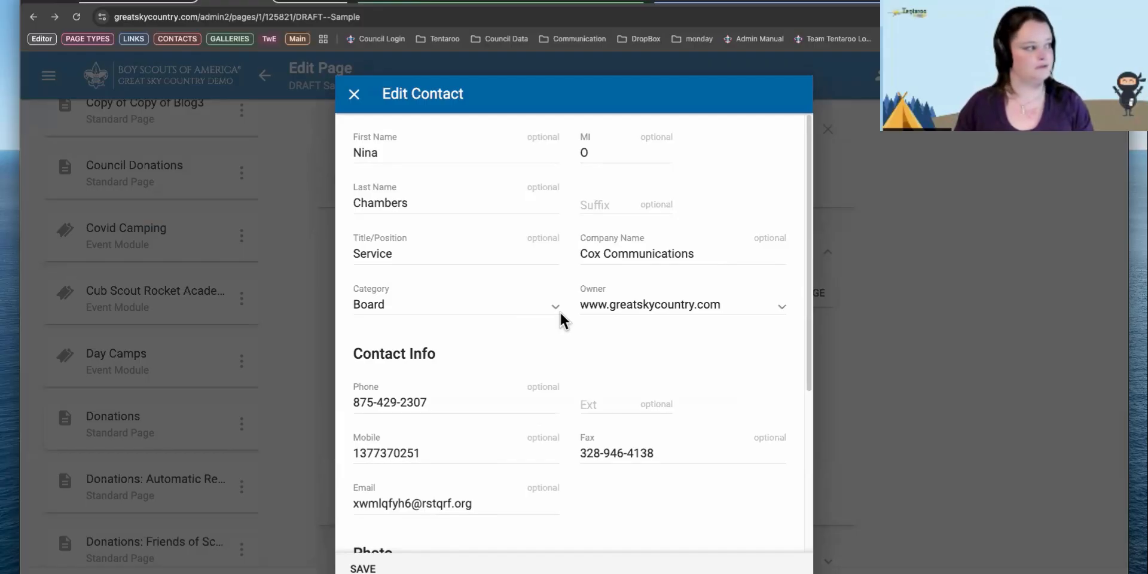
Leave the contact's details and the name search, and view the blank new-contact form without creating a contact.
click(353, 94)
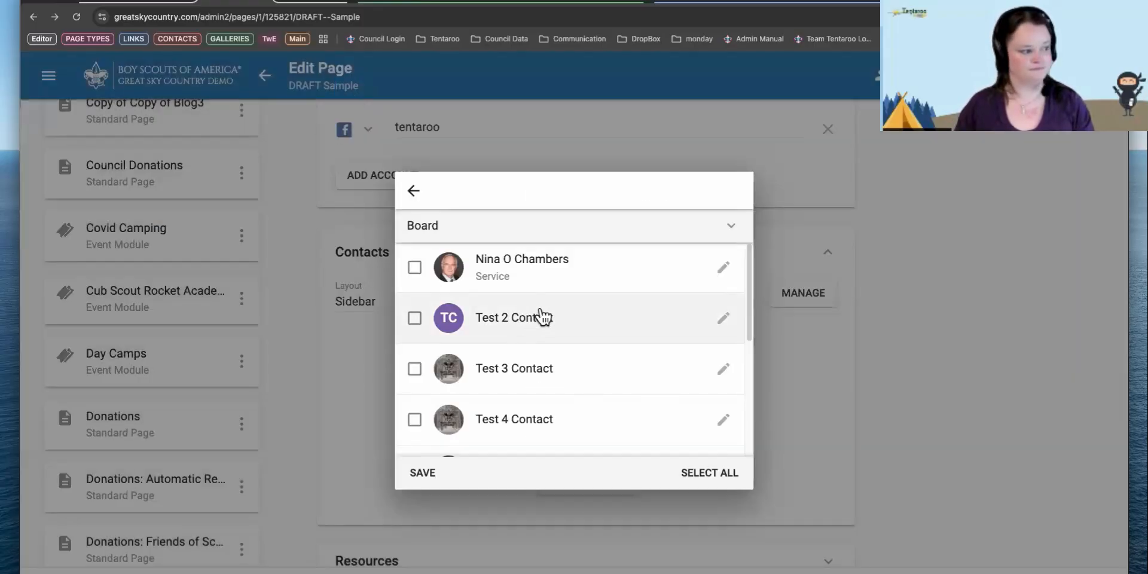
click(412, 190)
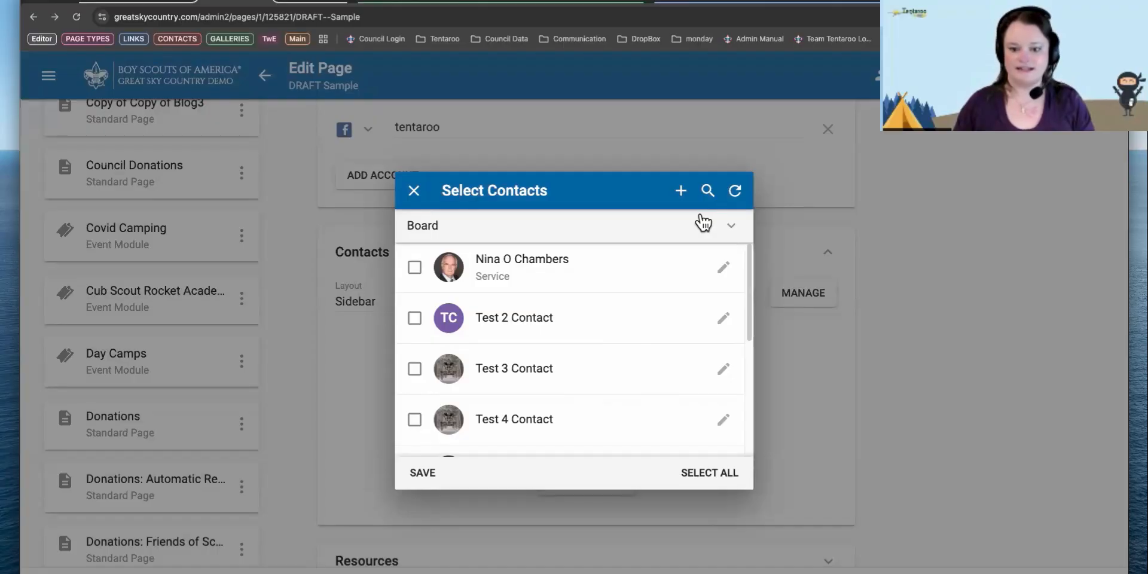
click(681, 190)
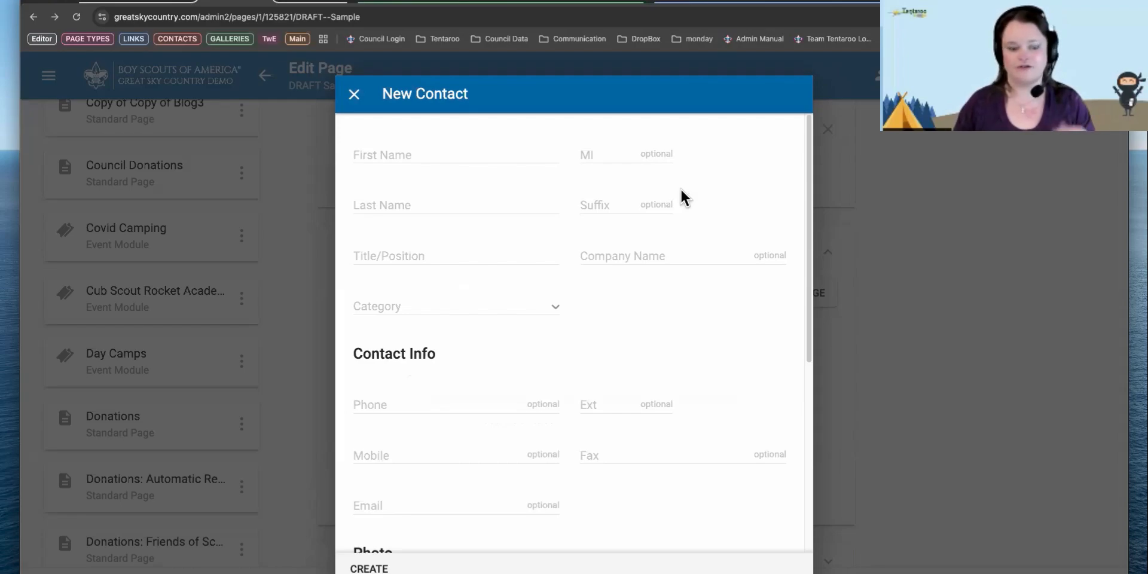
click(354, 96)
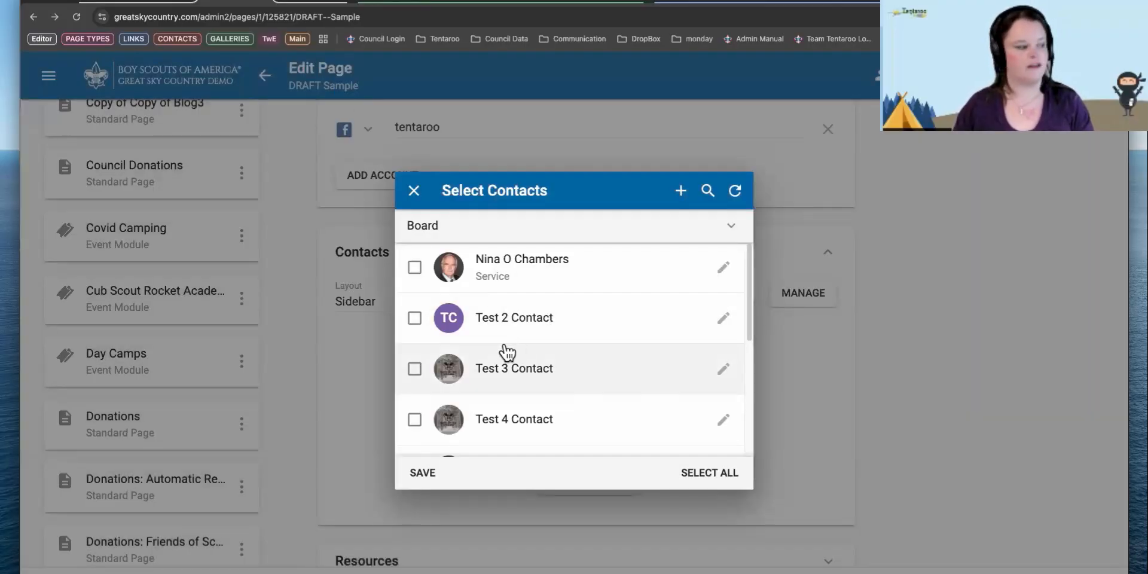
Select all contacts in the Board category and save the selection to the page's Contacts section.
click(415, 267)
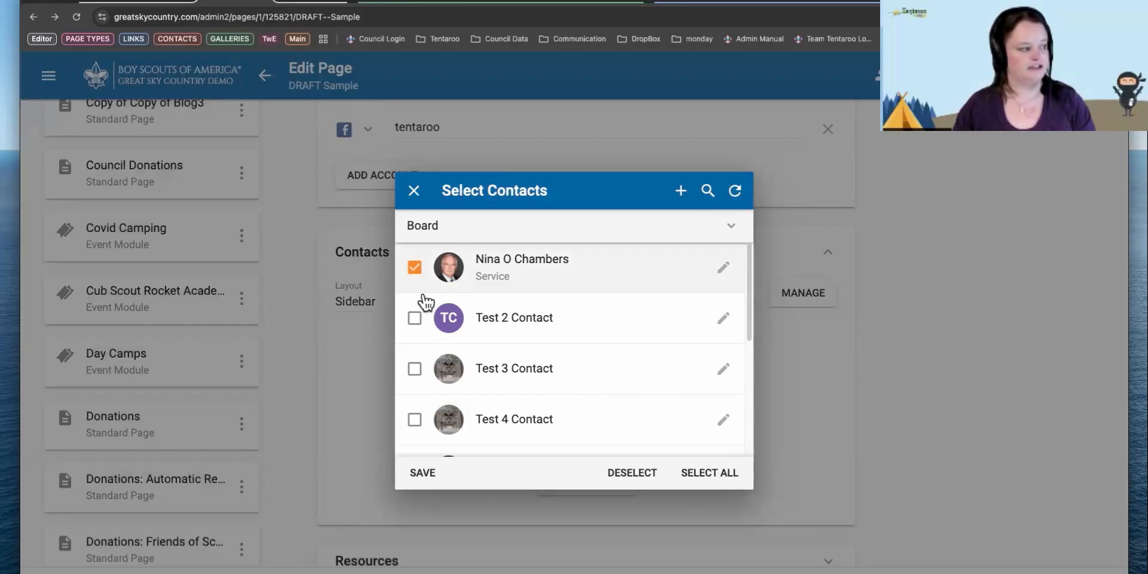
click(415, 318)
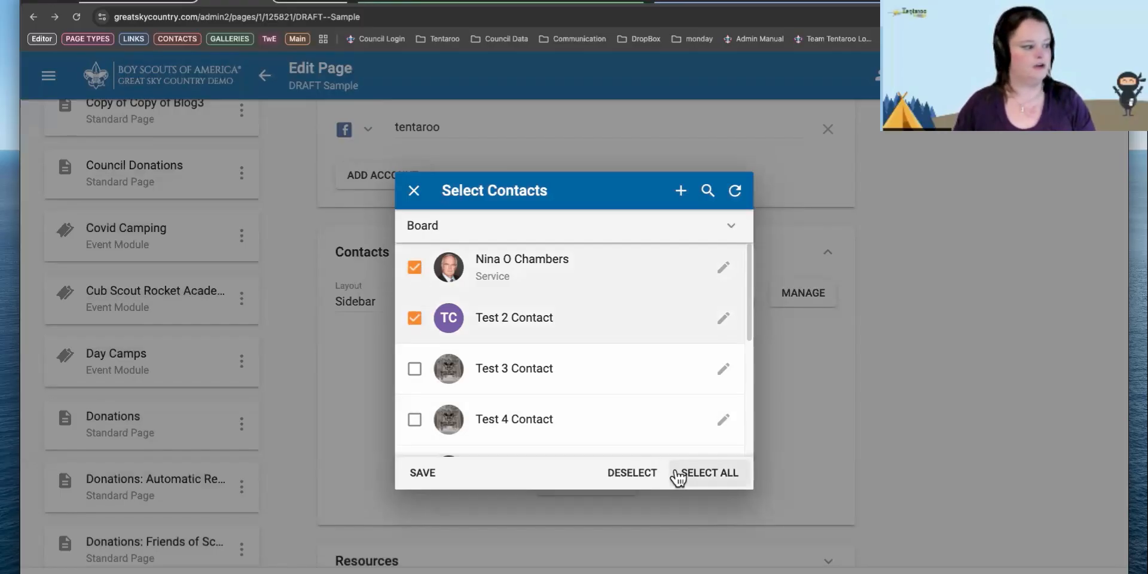
click(705, 476)
scroll(609, 351, down, 5)
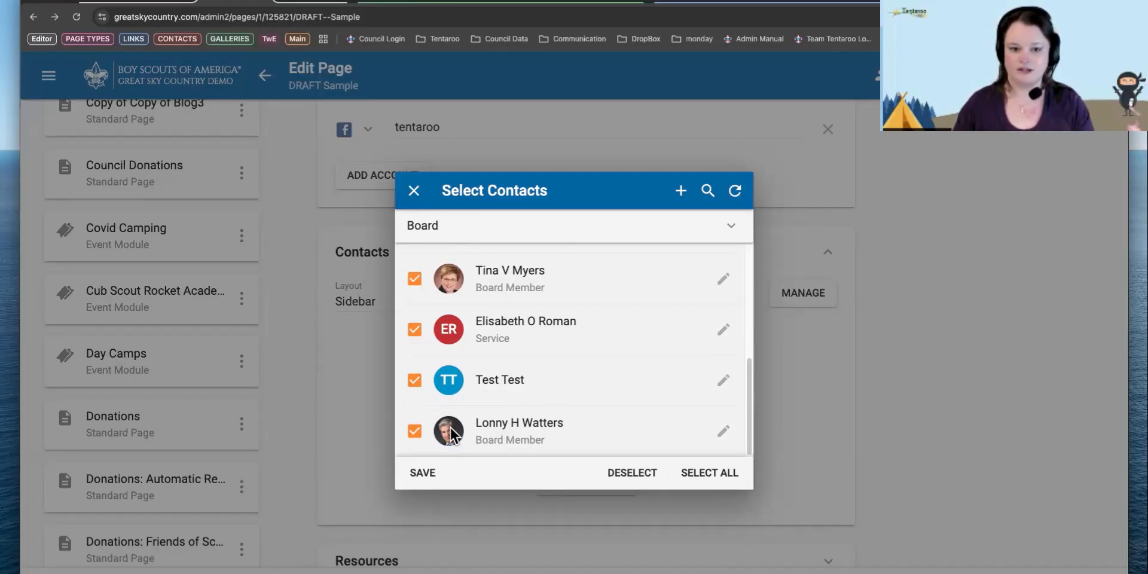
click(422, 473)
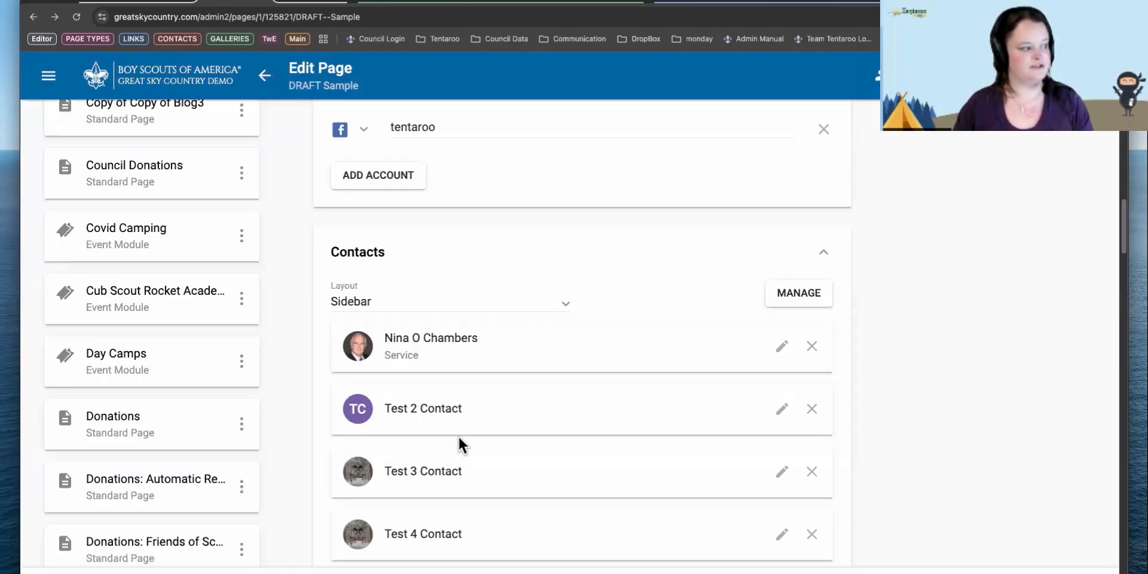
Review the added contacts, remove Test 4 Contact from the page, and save the page.
scroll(465, 440, down, 5)
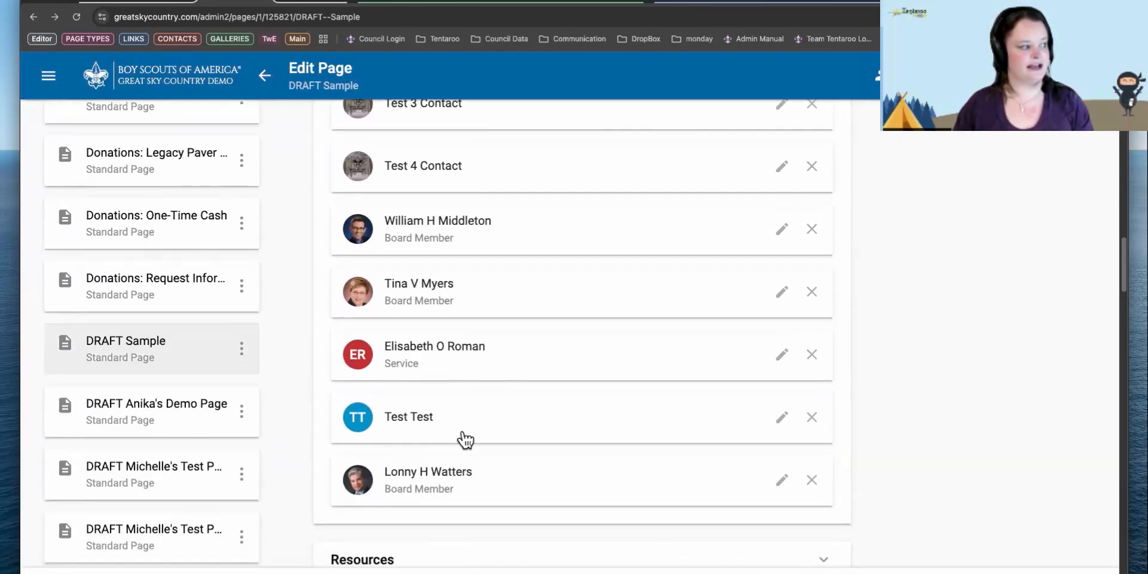
scroll(465, 440, up, 4)
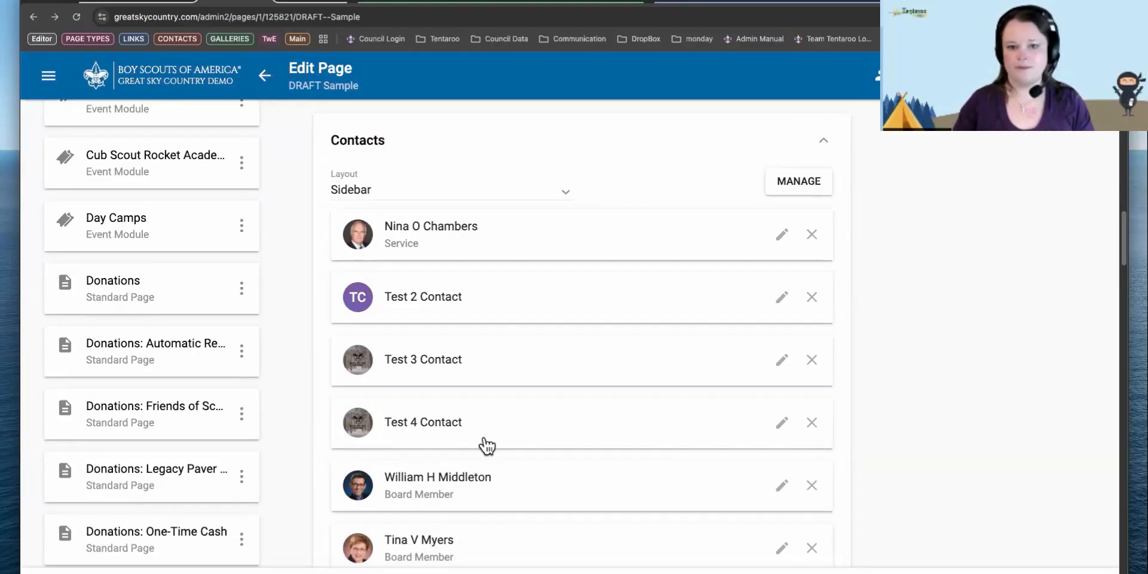
click(811, 422)
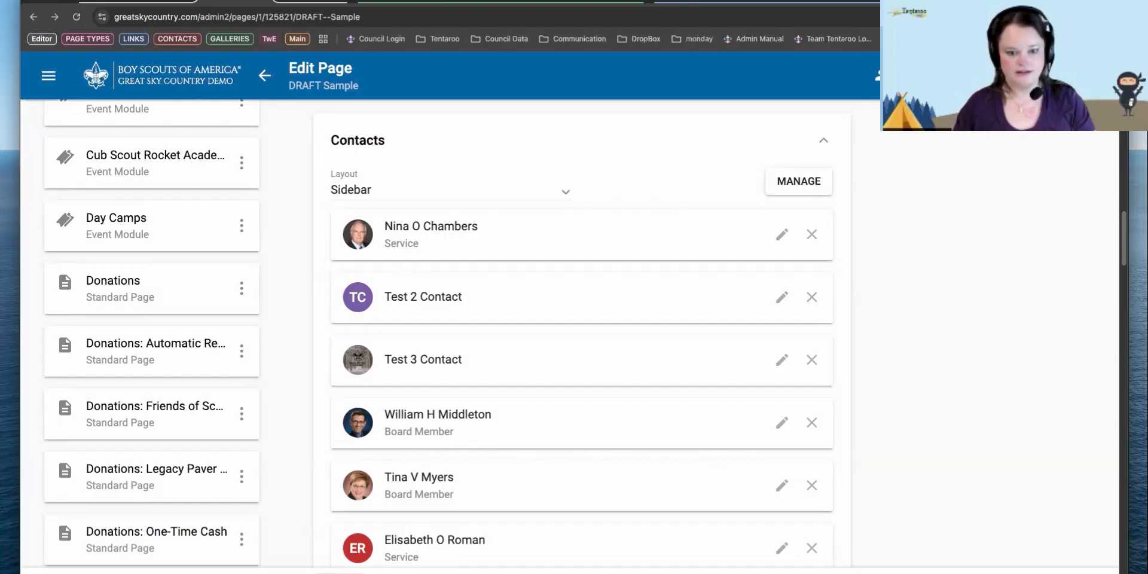
click(342, 573)
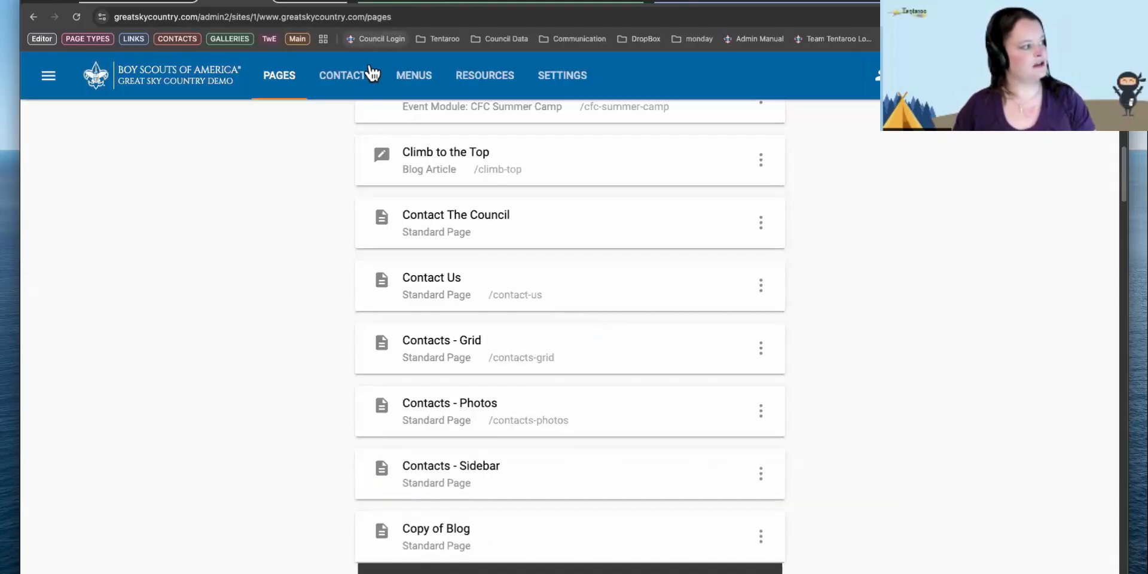
Reload the live sample page, check its Contacts and Social sidebar, and open the first contact's request form.
click(312, 2)
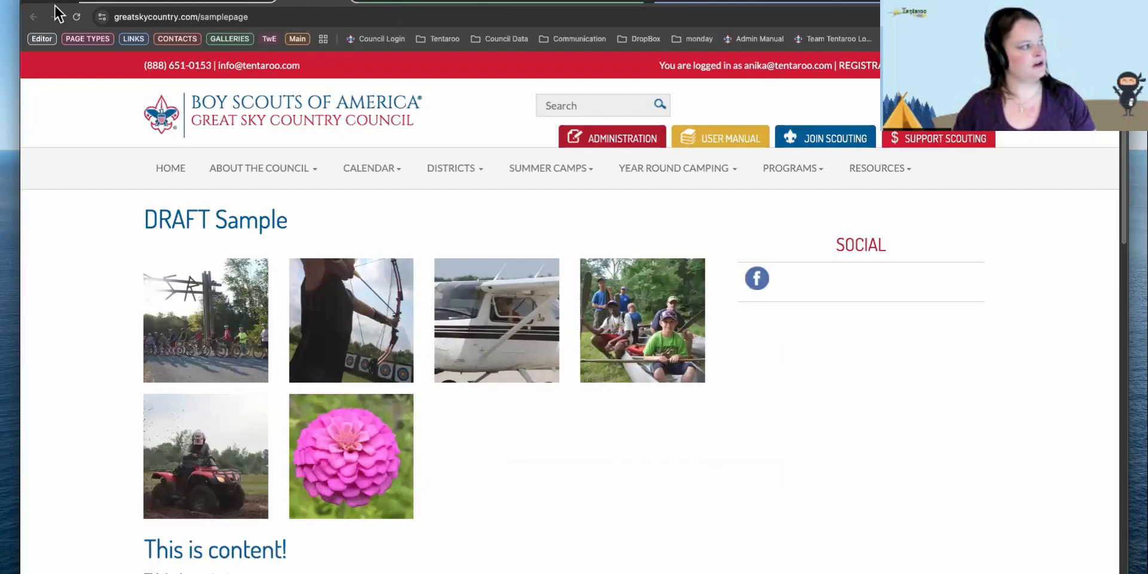
click(77, 18)
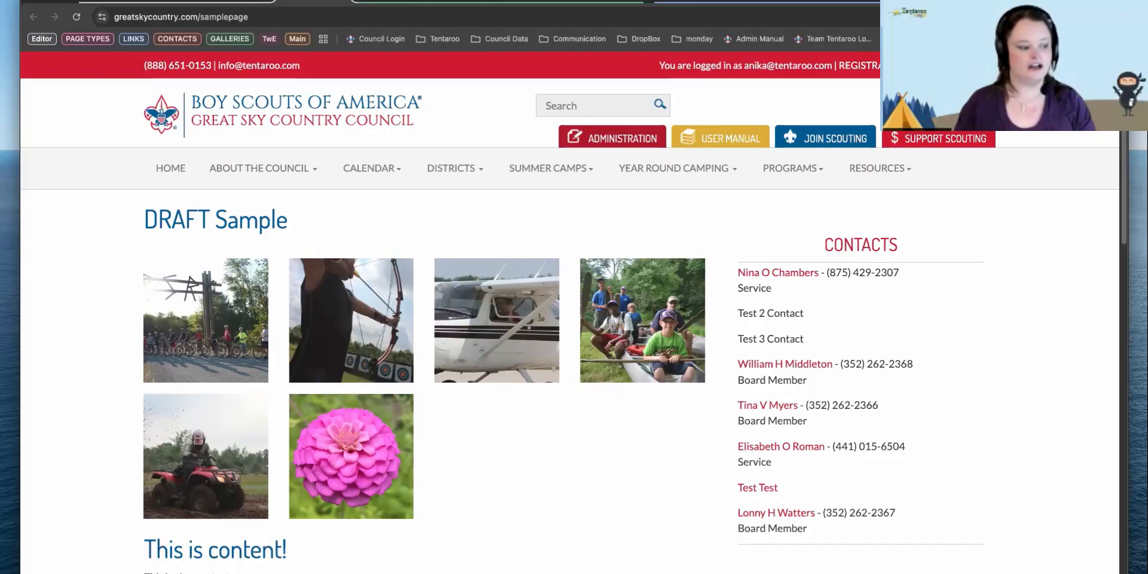
scroll(834, 505, down, 3)
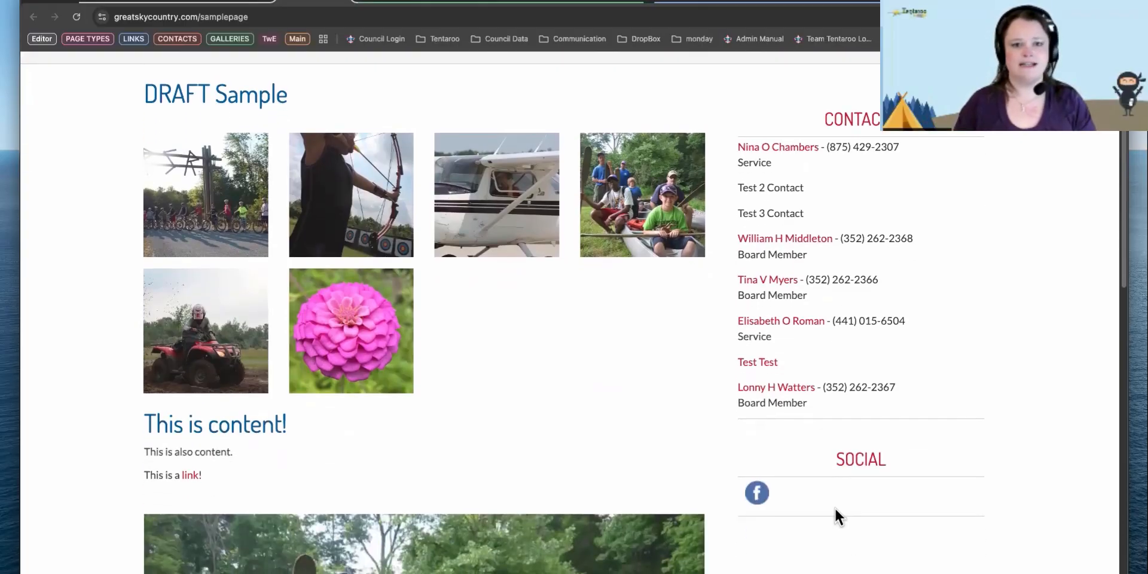
scroll(835, 507, up, 3)
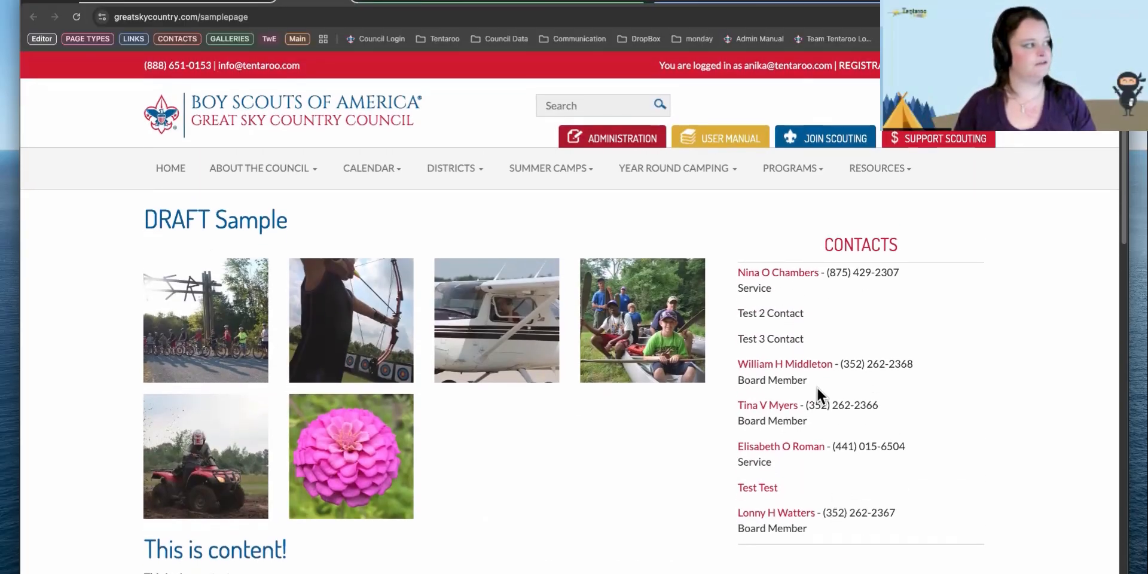
click(778, 275)
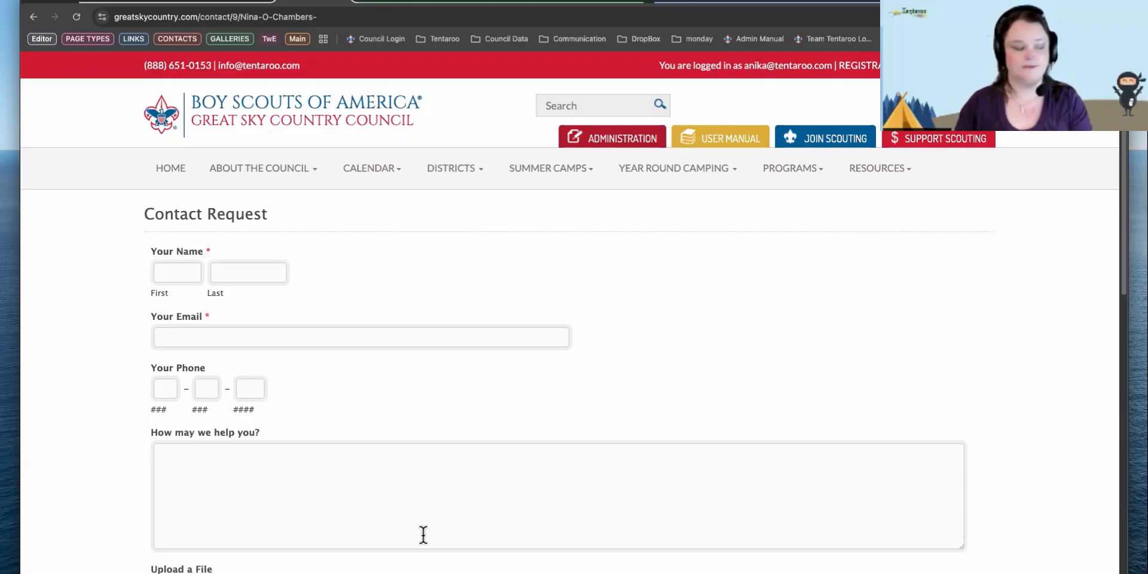
Reopen the DRAFT Sample page in the site admin and view its live version from there.
click(344, 1)
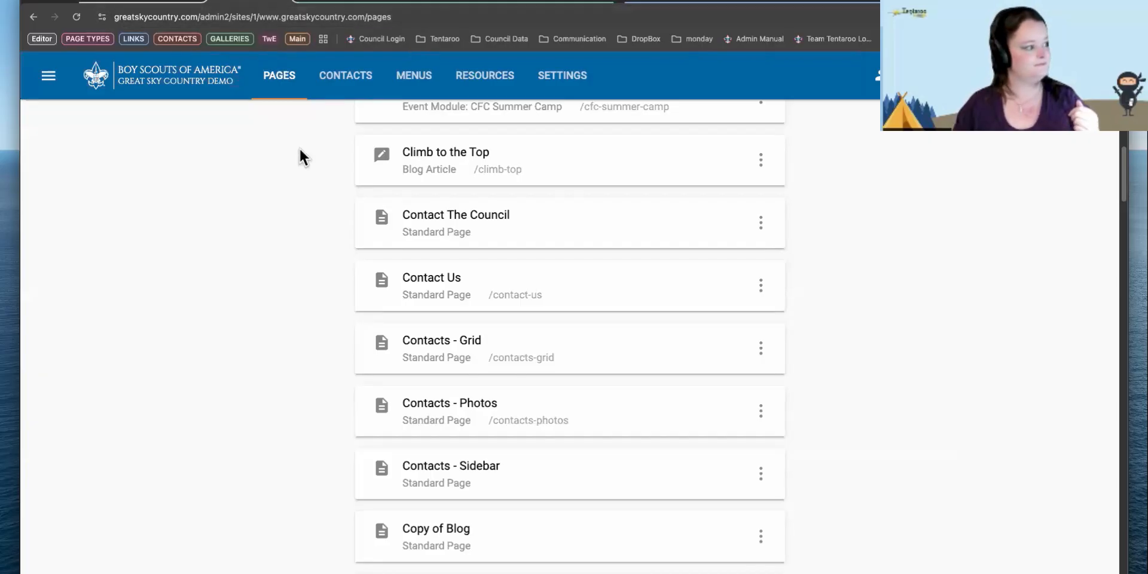
right_click(246, 248)
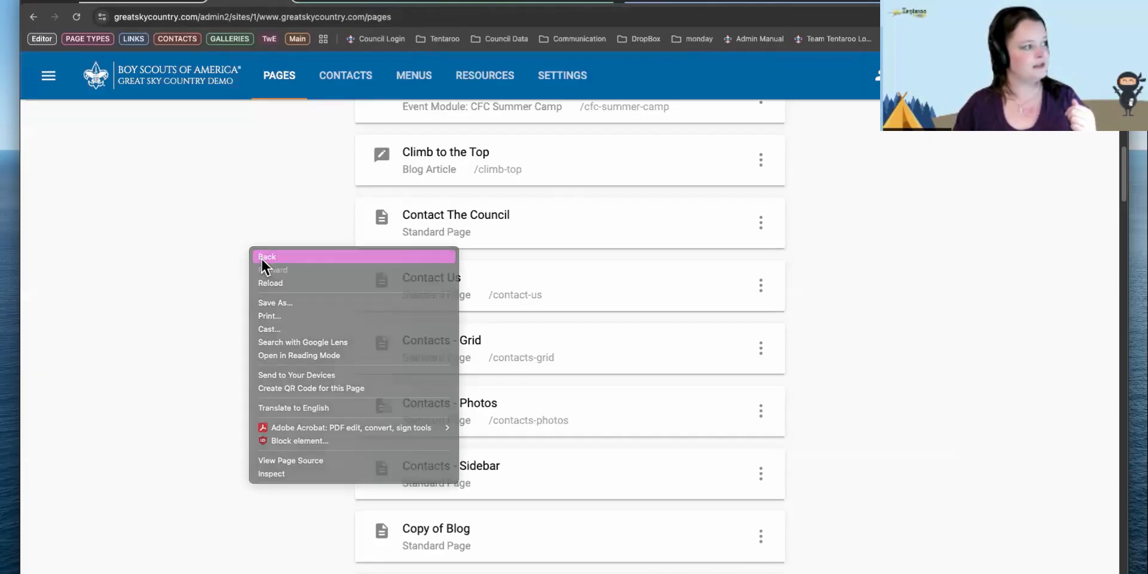
click(260, 256)
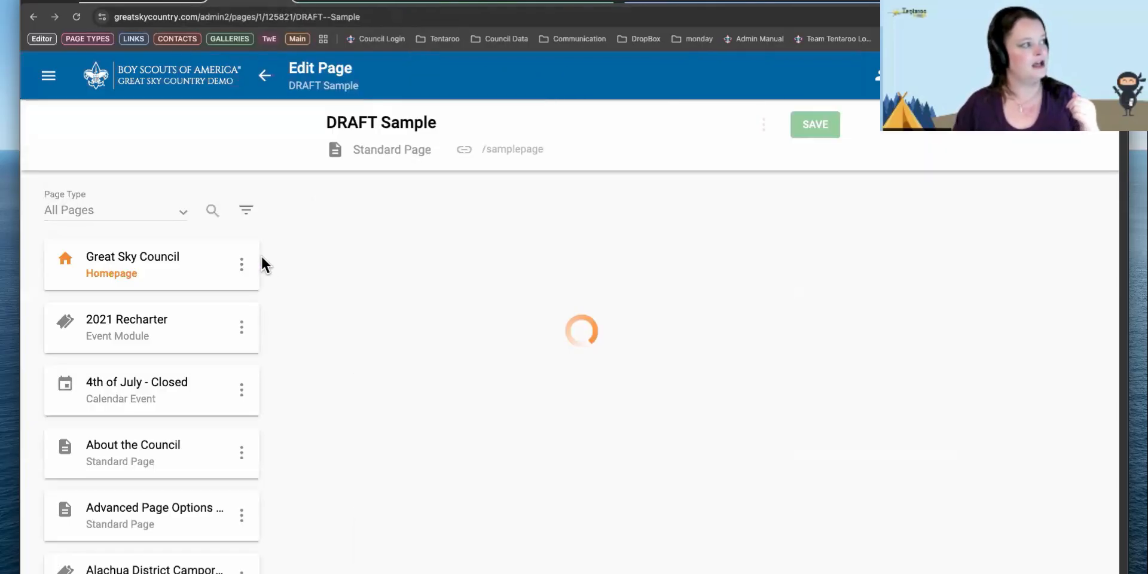
click(771, 127)
click(757, 158)
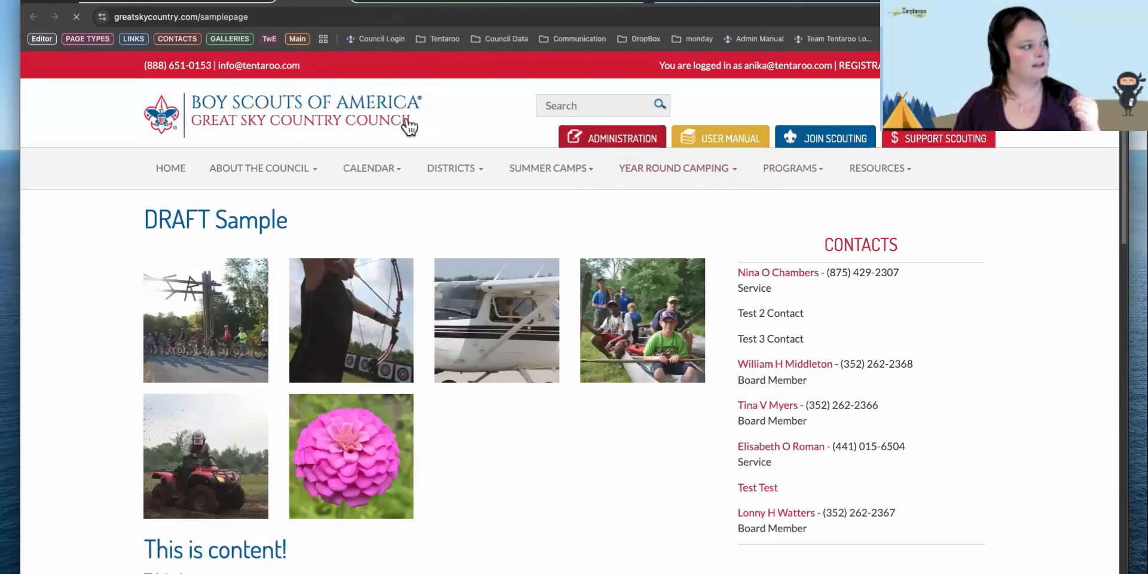
In the DRAFT Sample editor, set the Contacts layout to Grid and save the page.
click(222, 1)
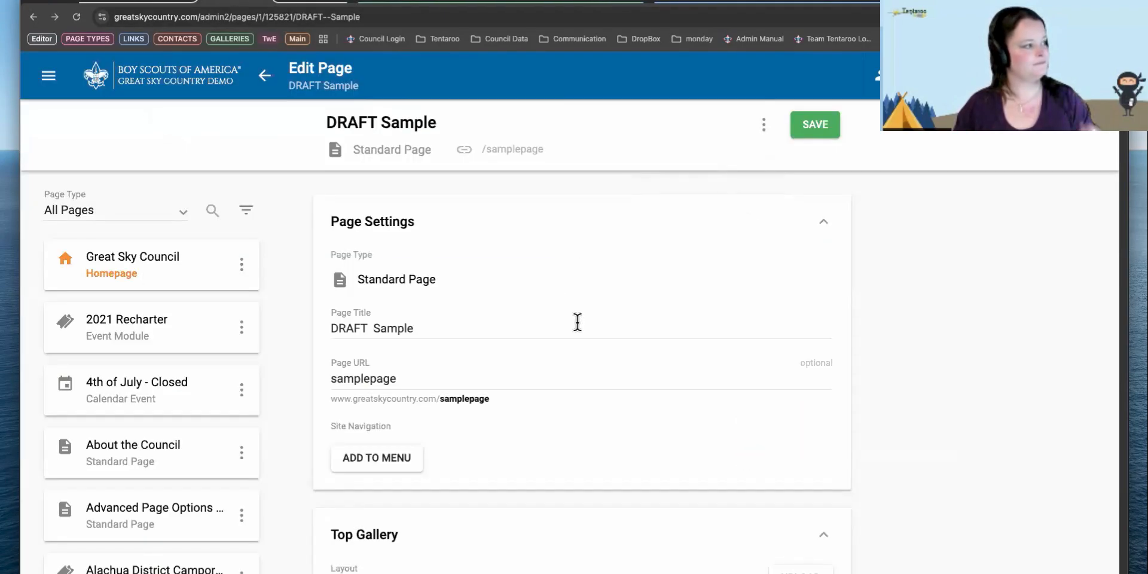
scroll(513, 332, down, 15)
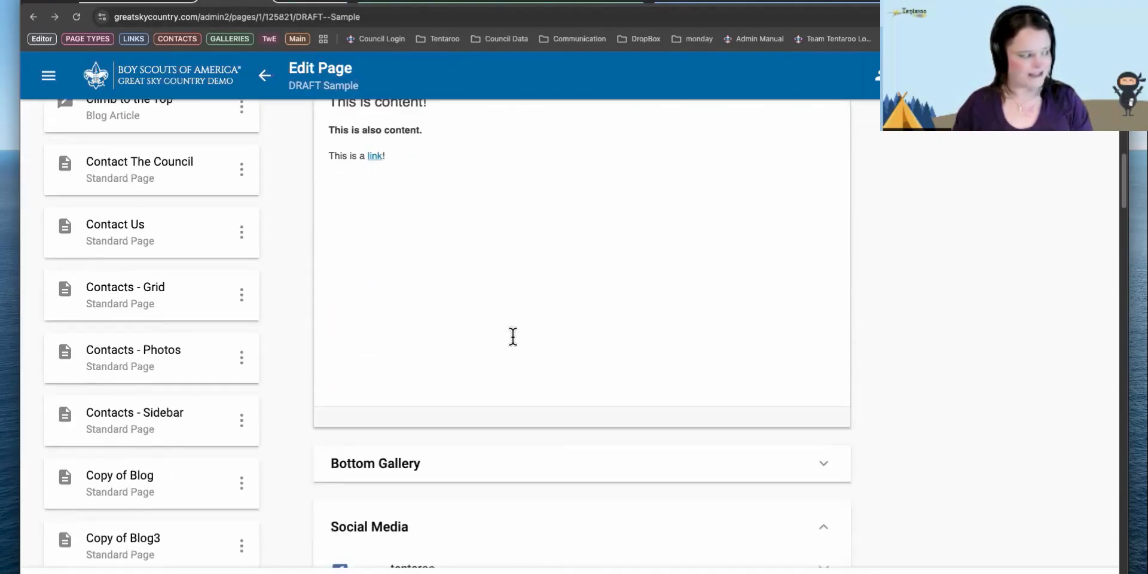
scroll(511, 335, down, 4)
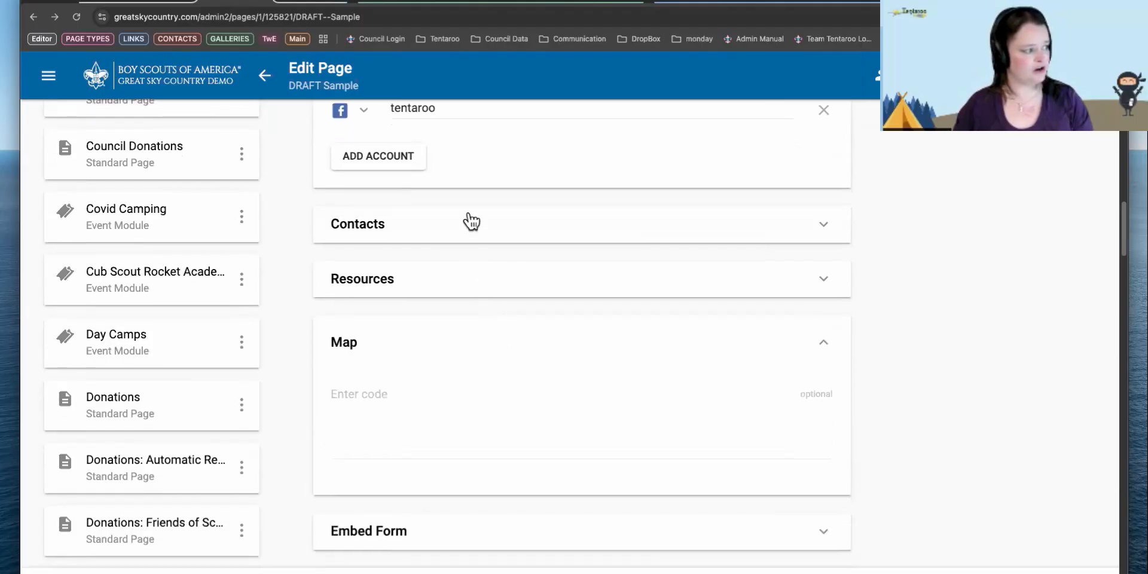
click(468, 221)
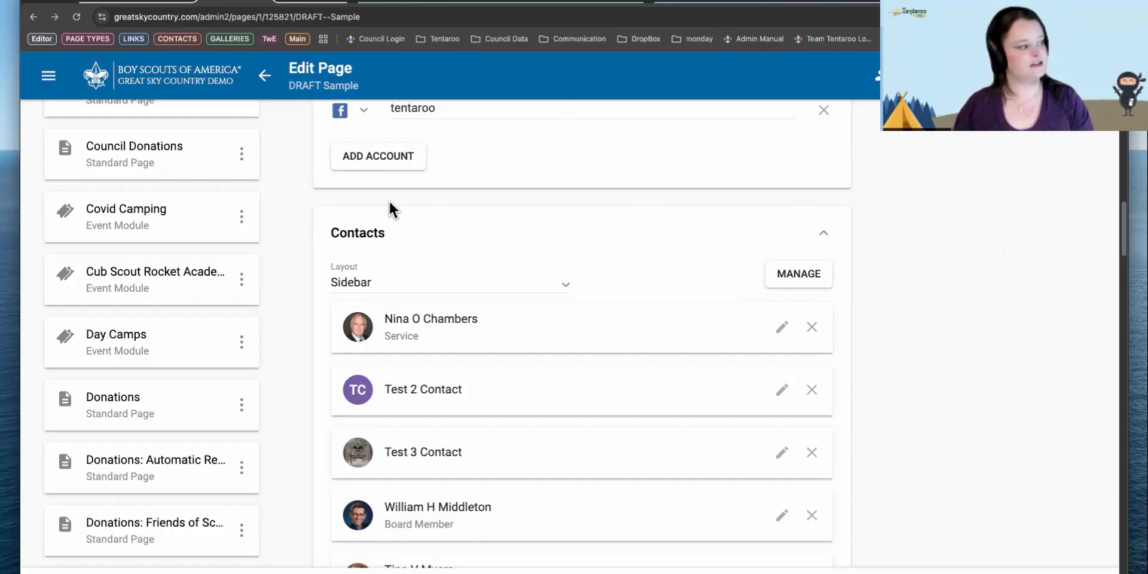
click(371, 282)
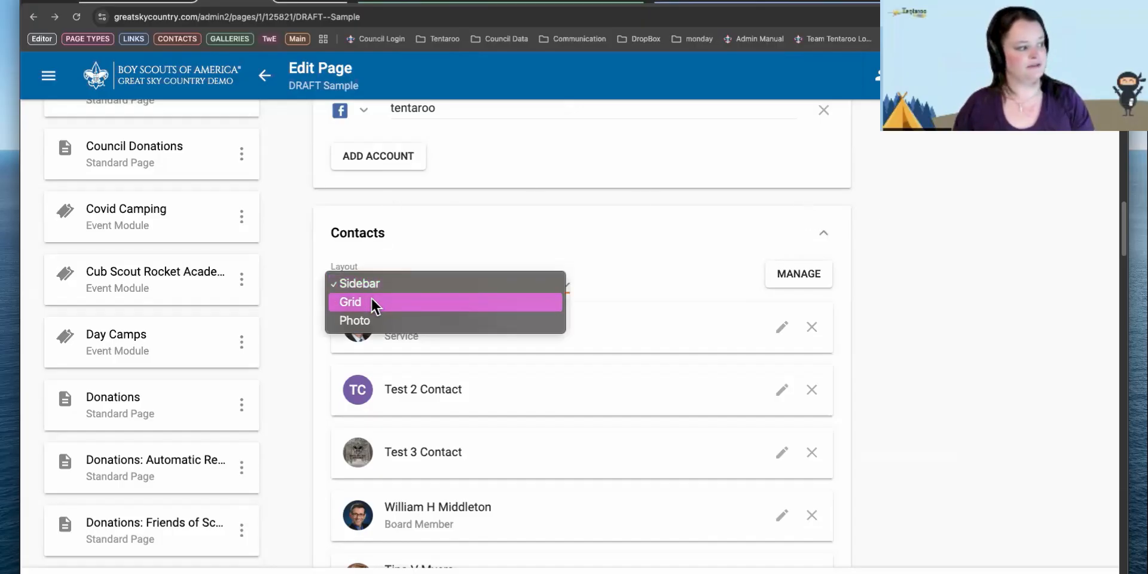
click(371, 300)
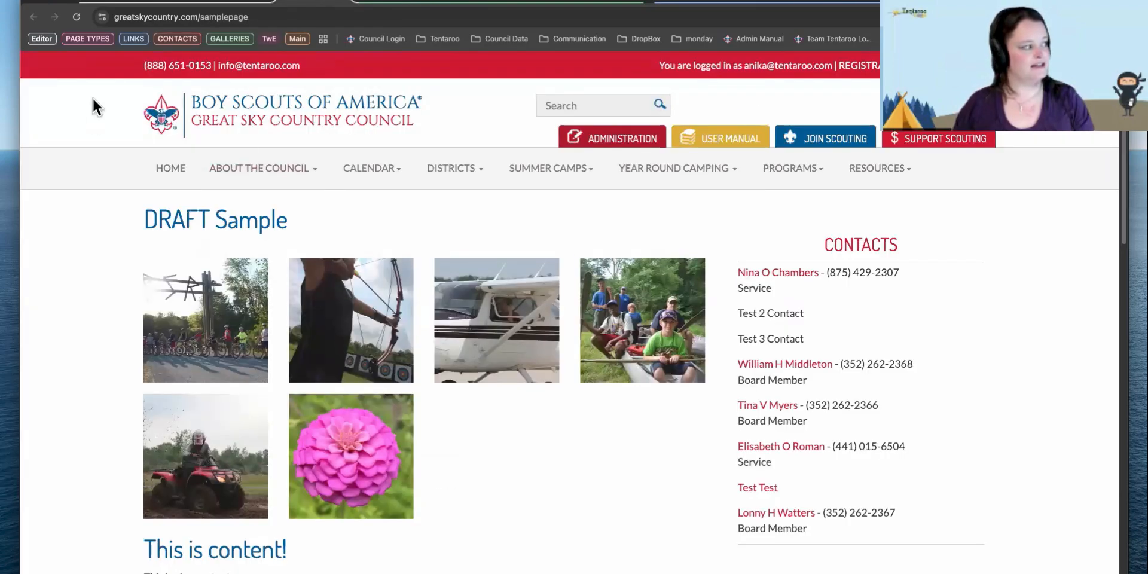
Reload the live sample page and test sorting its contacts table by position, then by name in both directions.
click(75, 16)
scroll(548, 418, down, 10)
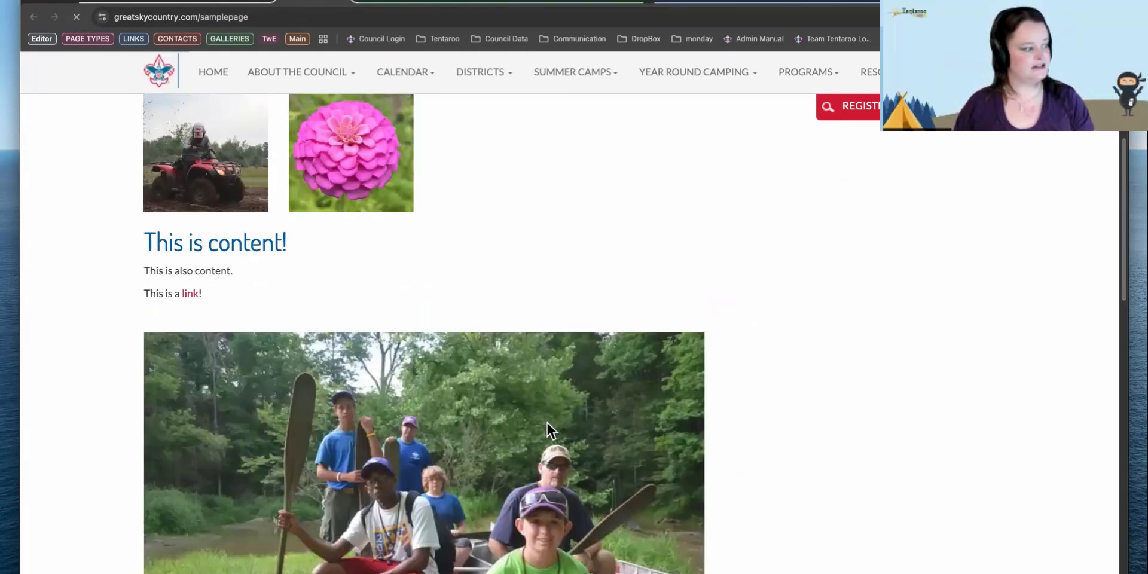
scroll(547, 422, down, 1)
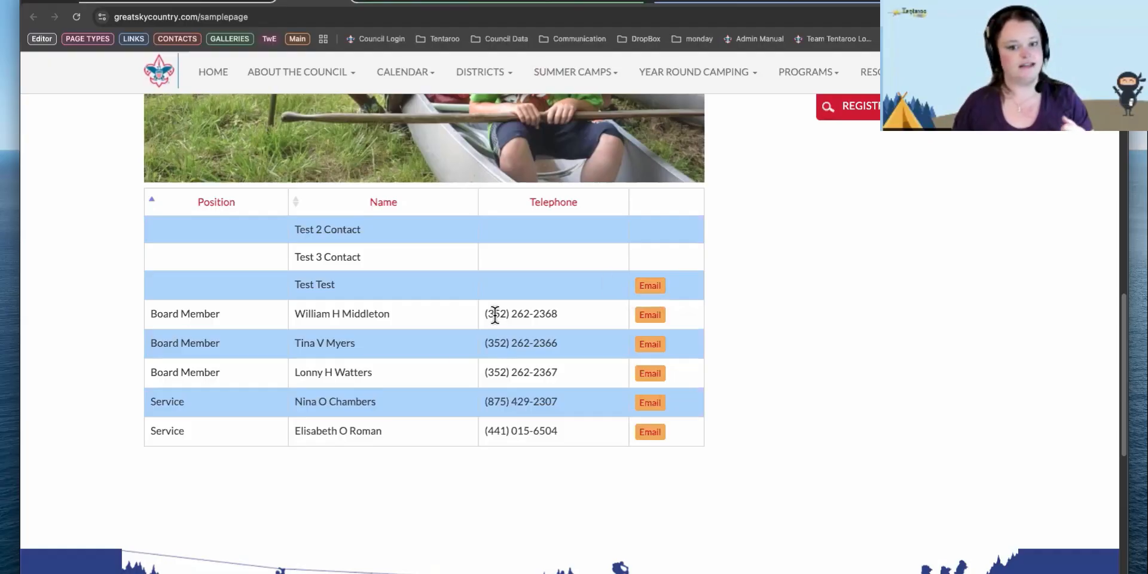
click(150, 204)
click(296, 204)
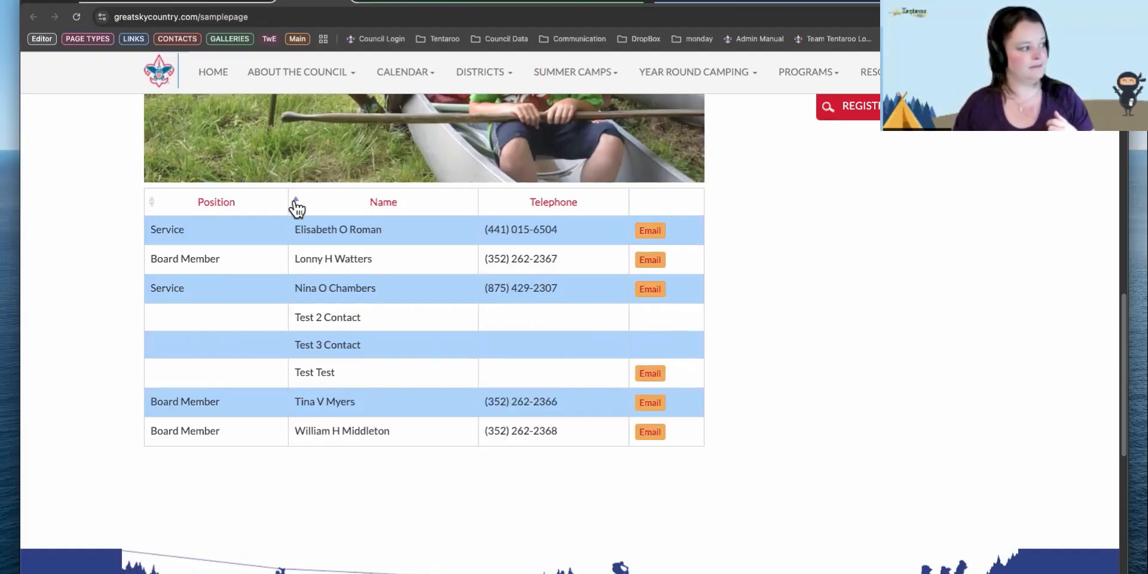
click(295, 203)
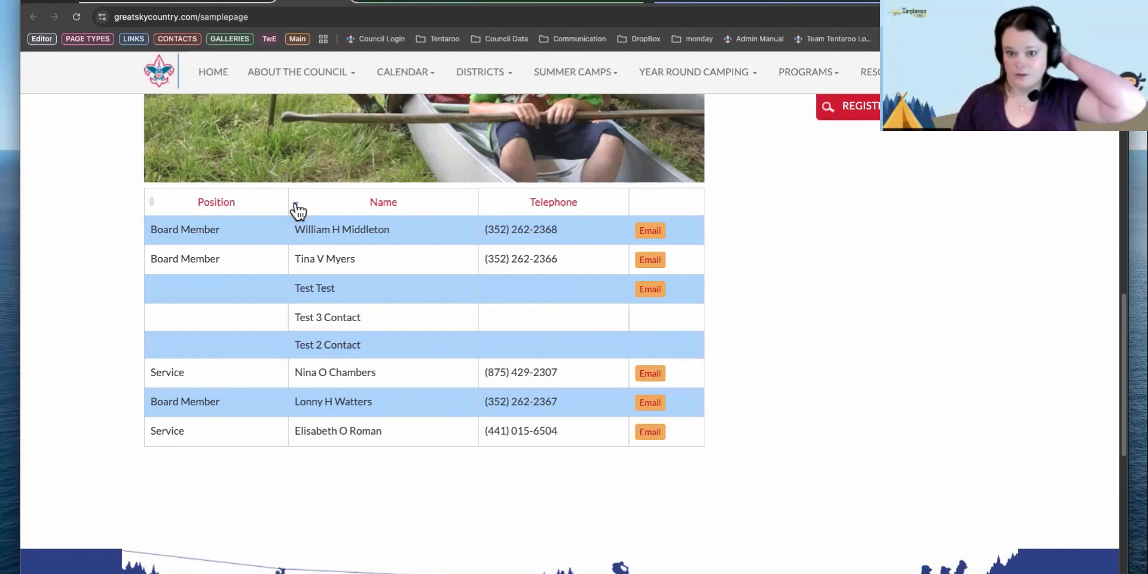
Return to editing the DRAFT Sample page in the site admin and expand its Contacts section.
click(234, 3)
right_click(213, 246)
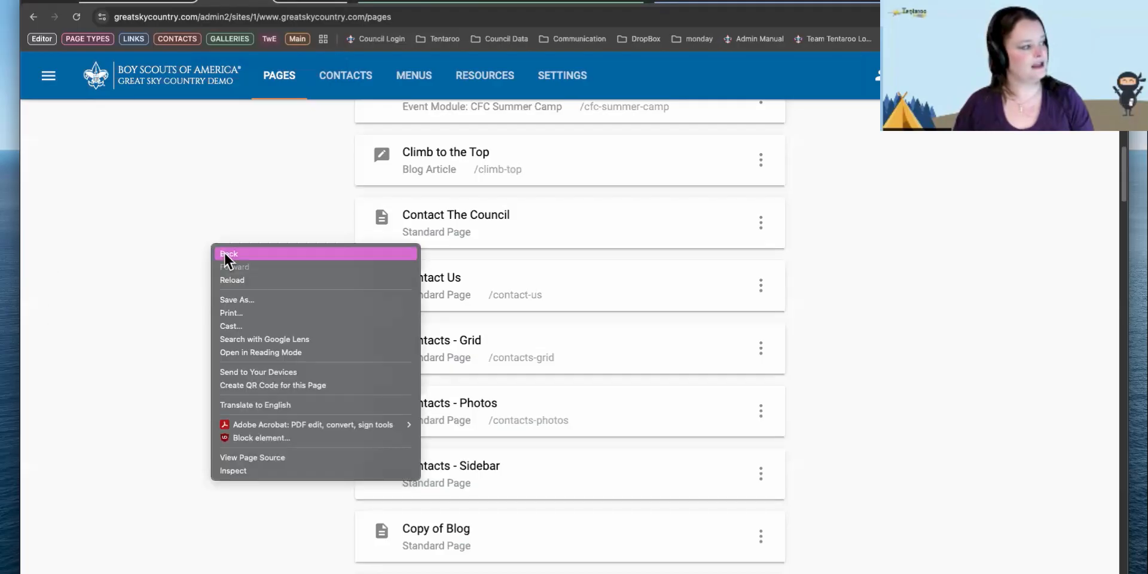
click(230, 254)
scroll(388, 383, down, 15)
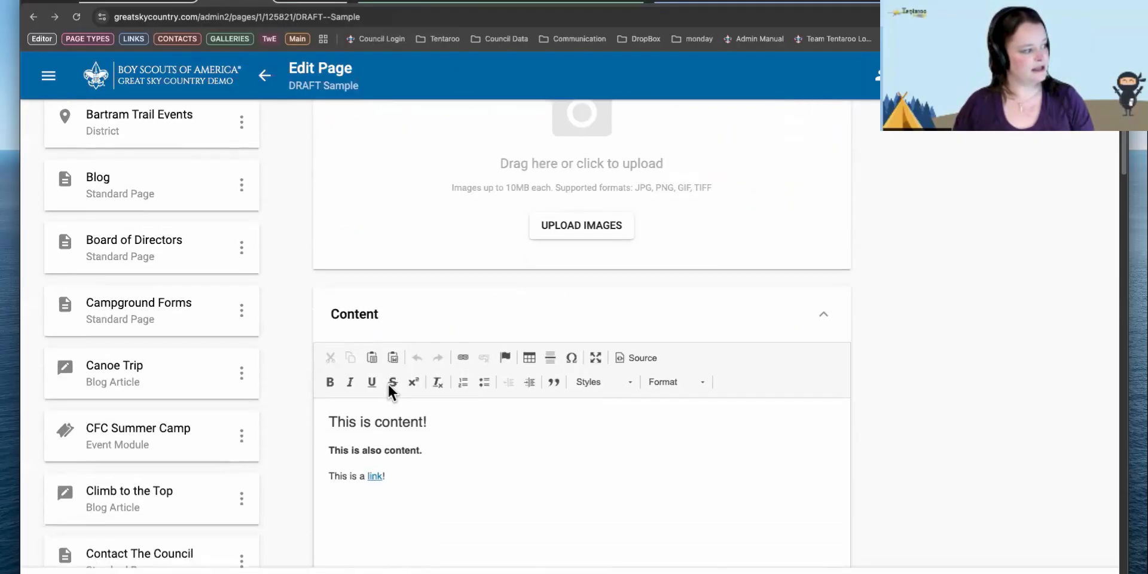
scroll(388, 384, down, 7)
scroll(400, 305, up, 1)
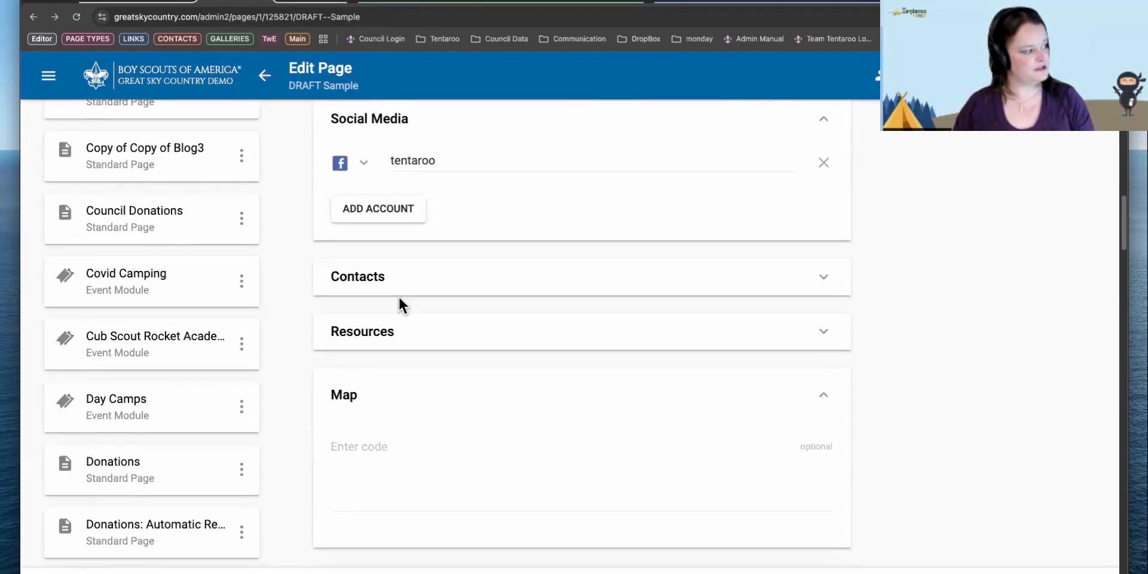
click(400, 290)
scroll(420, 379, down, 4)
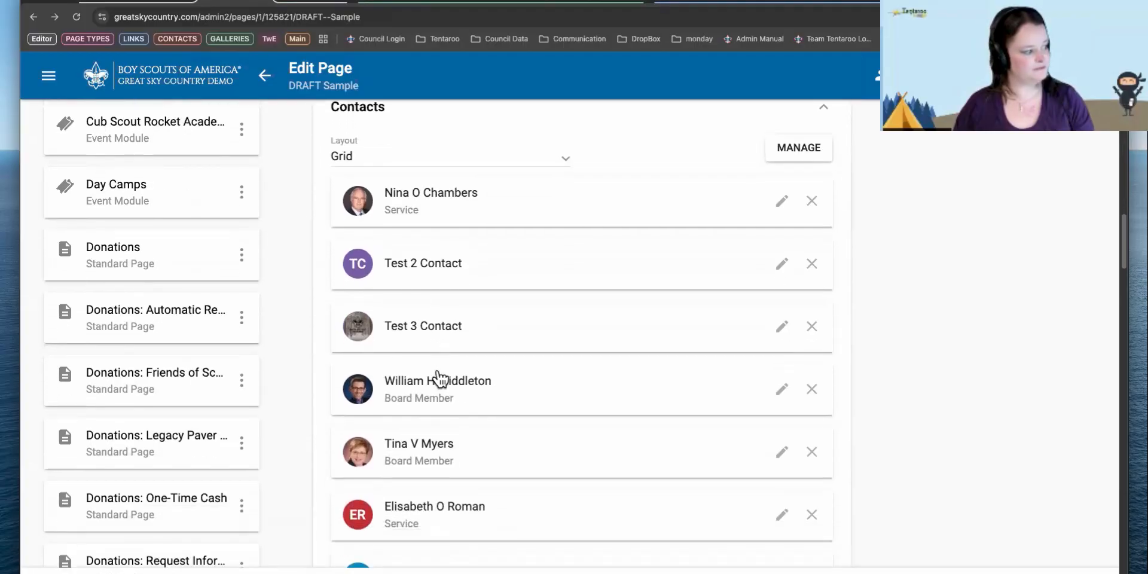
Set the layout of the Contacts section on the DRAFT Sample page to Photo.
click(438, 114)
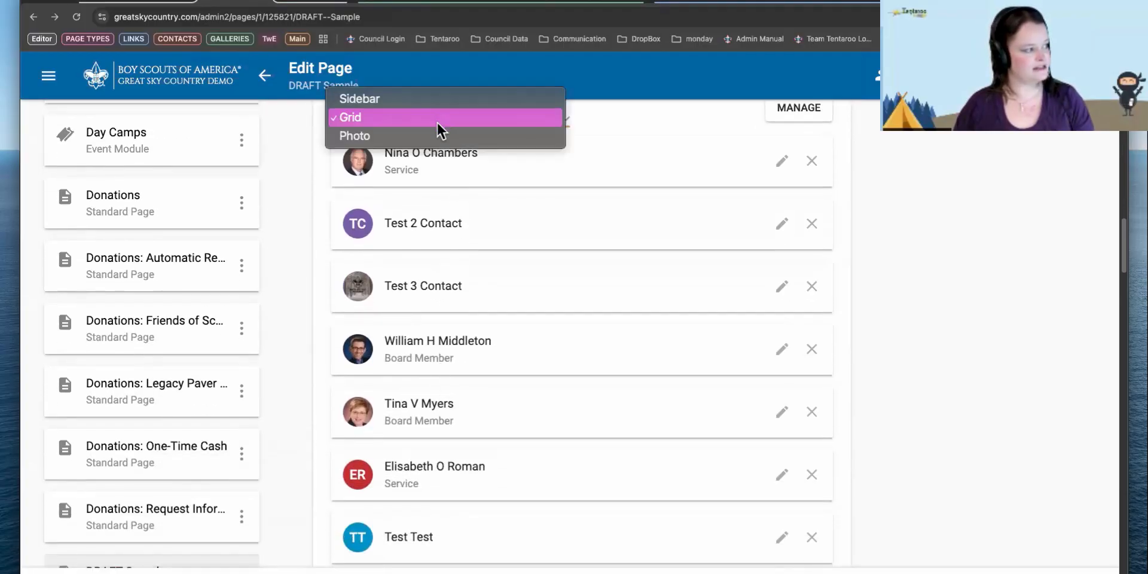
click(434, 135)
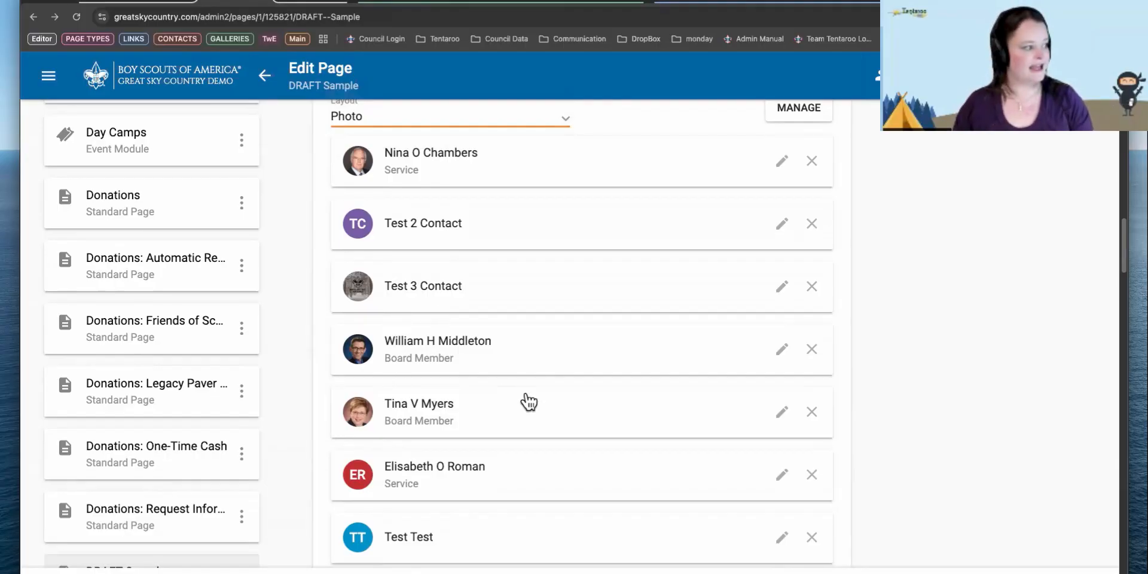
scroll(384, 504, down, 1)
scroll(384, 503, down, 2)
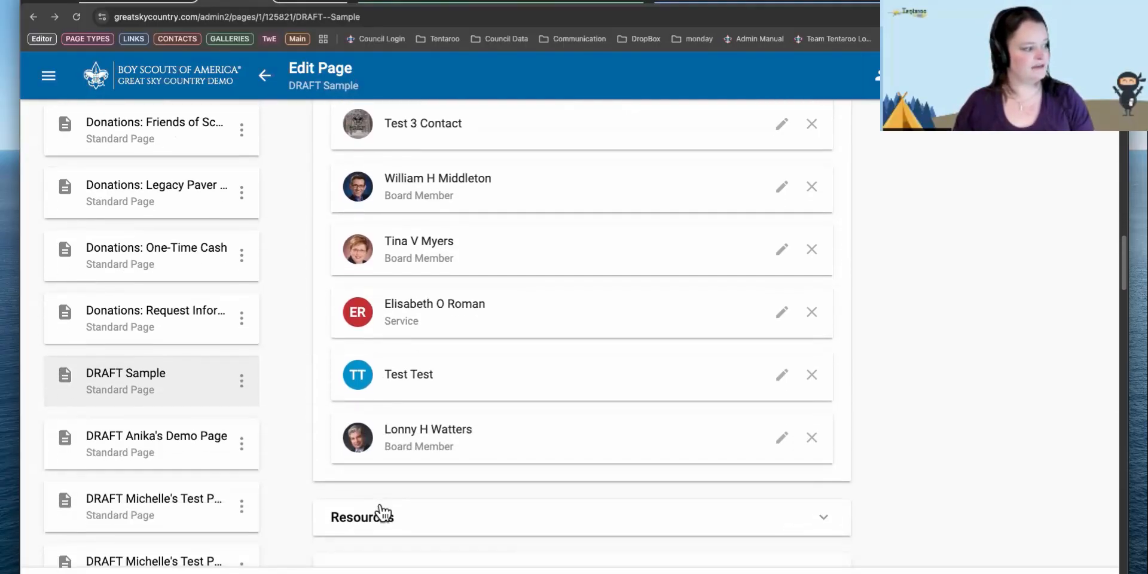
Reload the public sample page and examine how the contacts appear as round photos and in the table below them.
click(470, 2)
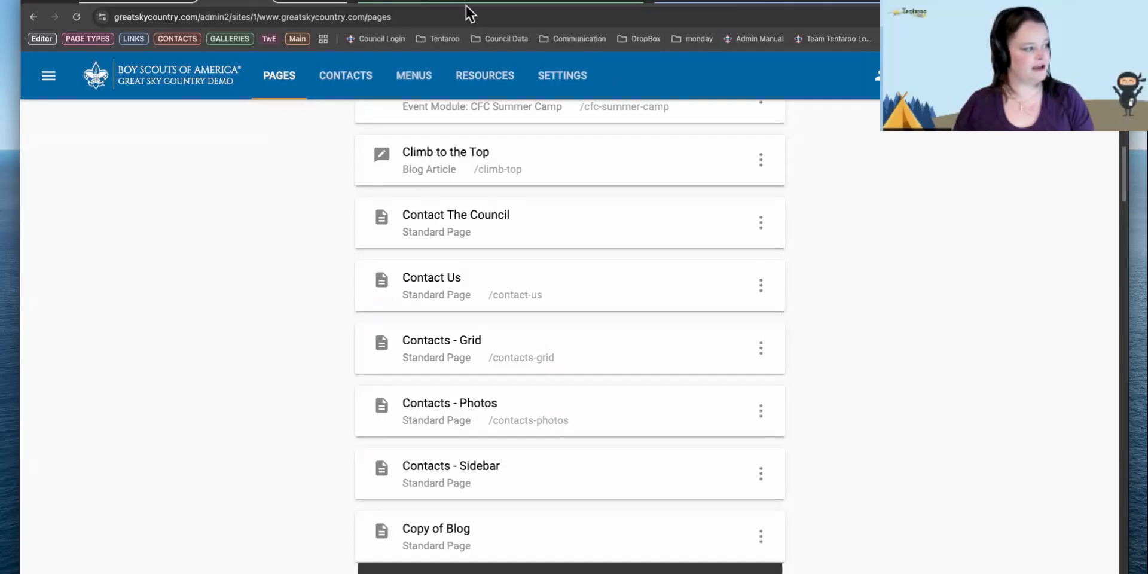
click(312, 2)
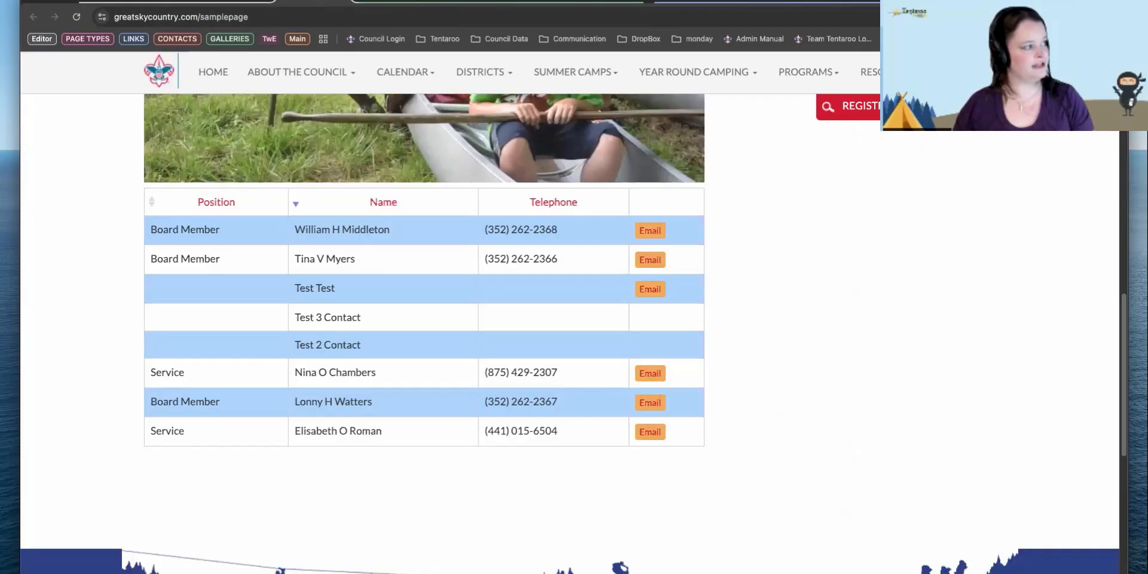
click(76, 17)
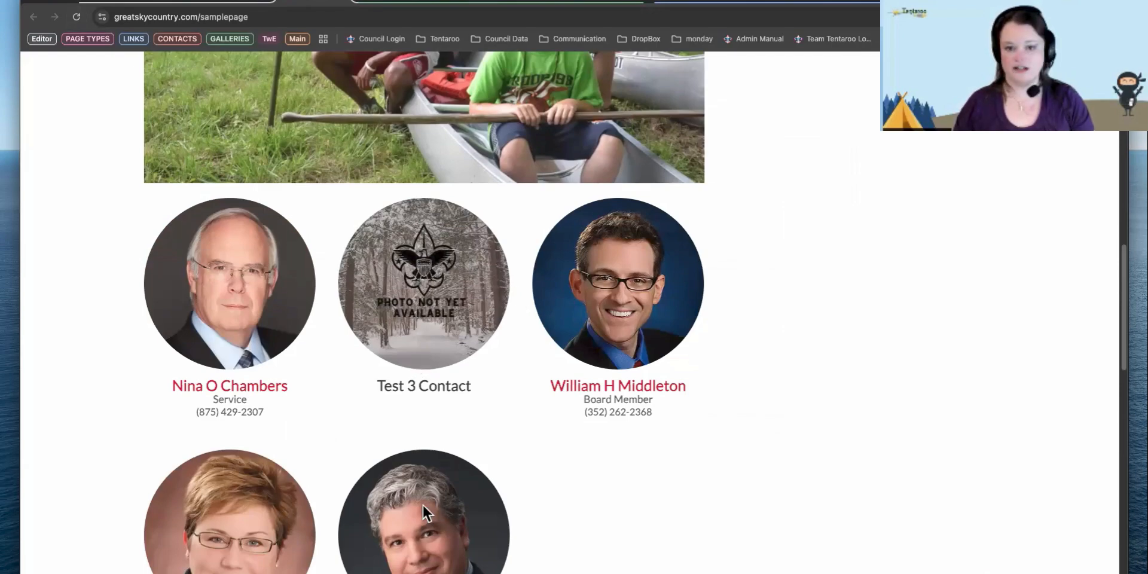
scroll(422, 503, down, 2)
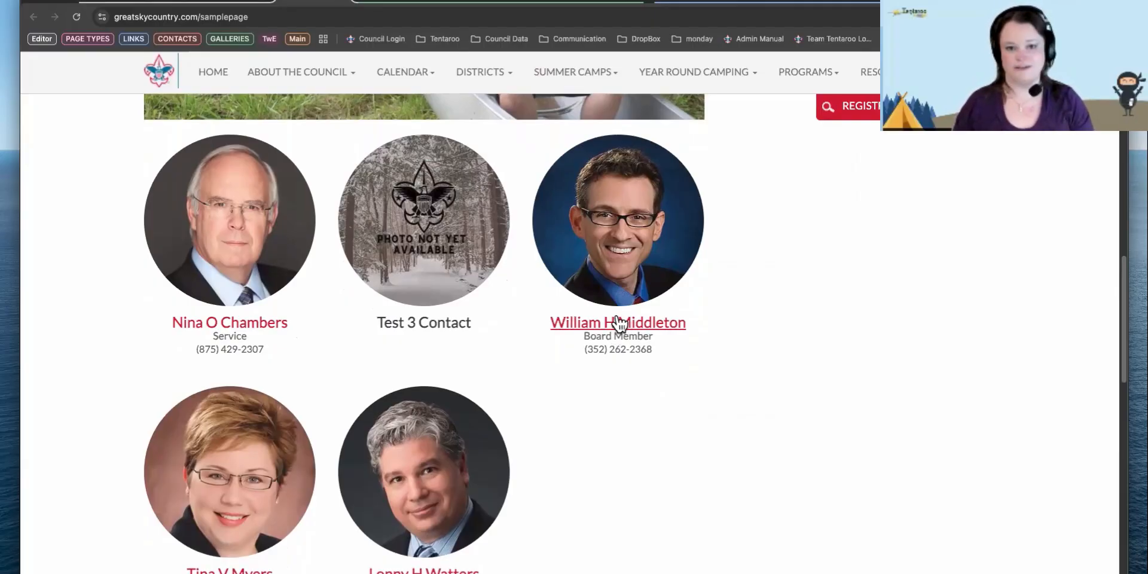
scroll(612, 320, down, 2)
scroll(610, 319, down, 5)
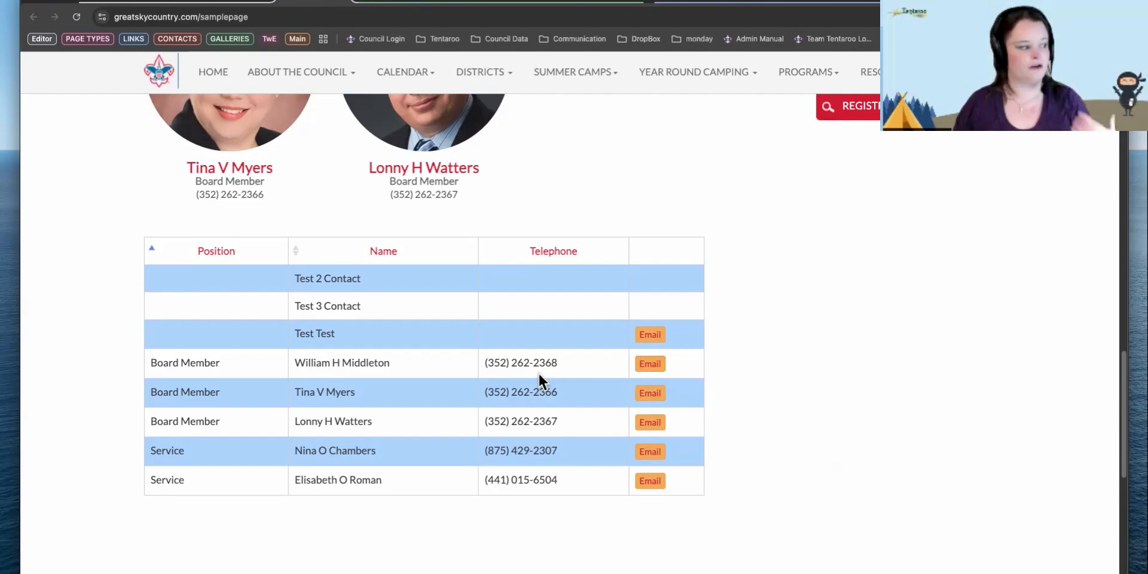
triple_click(478, 363)
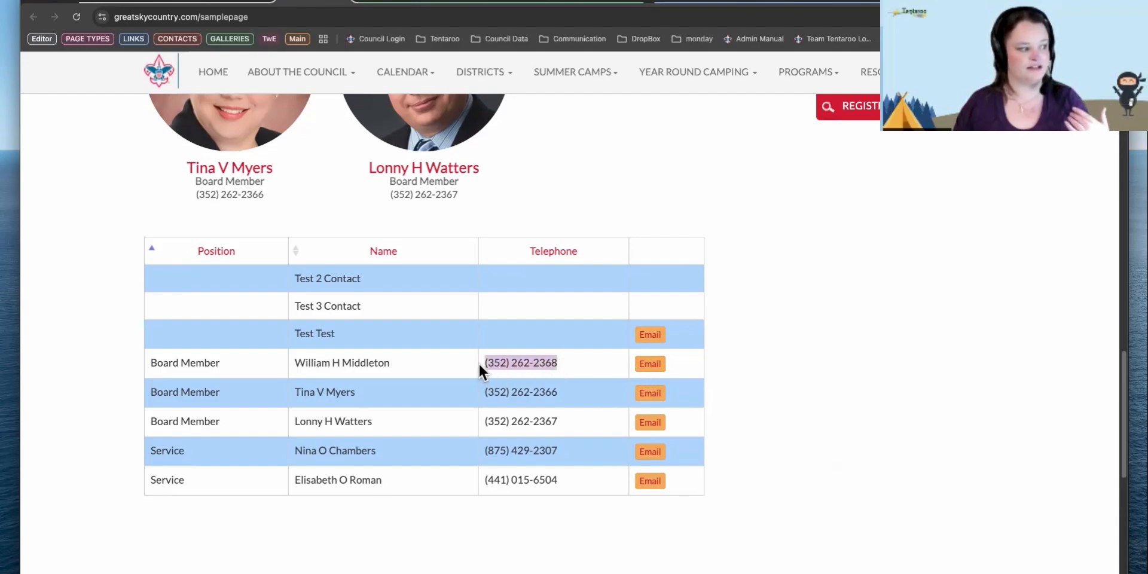
click(710, 237)
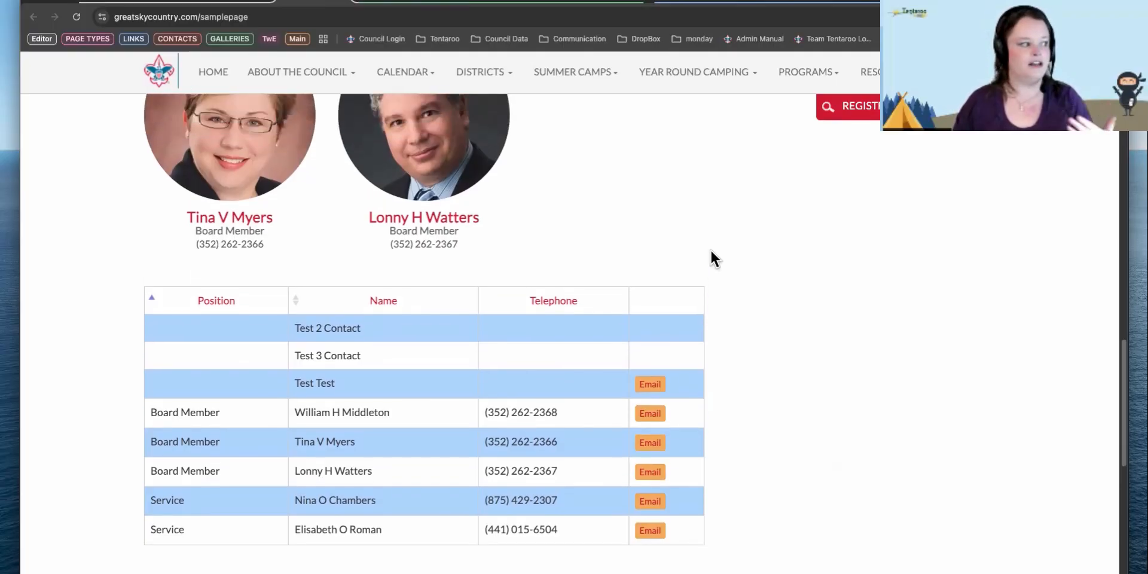
scroll(710, 248, up, 6)
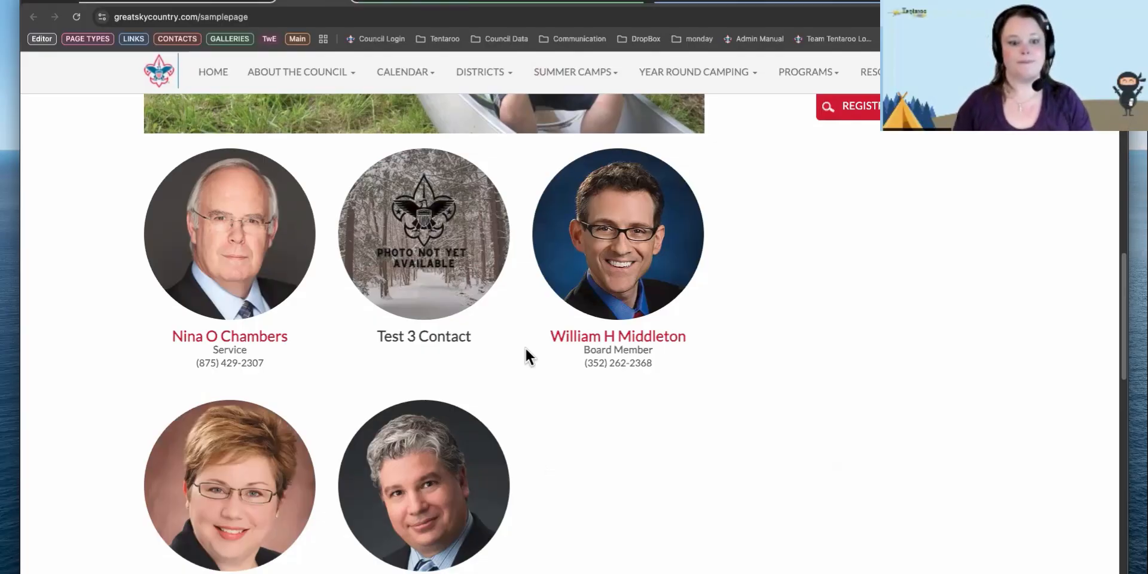
Return to the DRAFT Sample page editor and expand its Resources section.
click(224, 5)
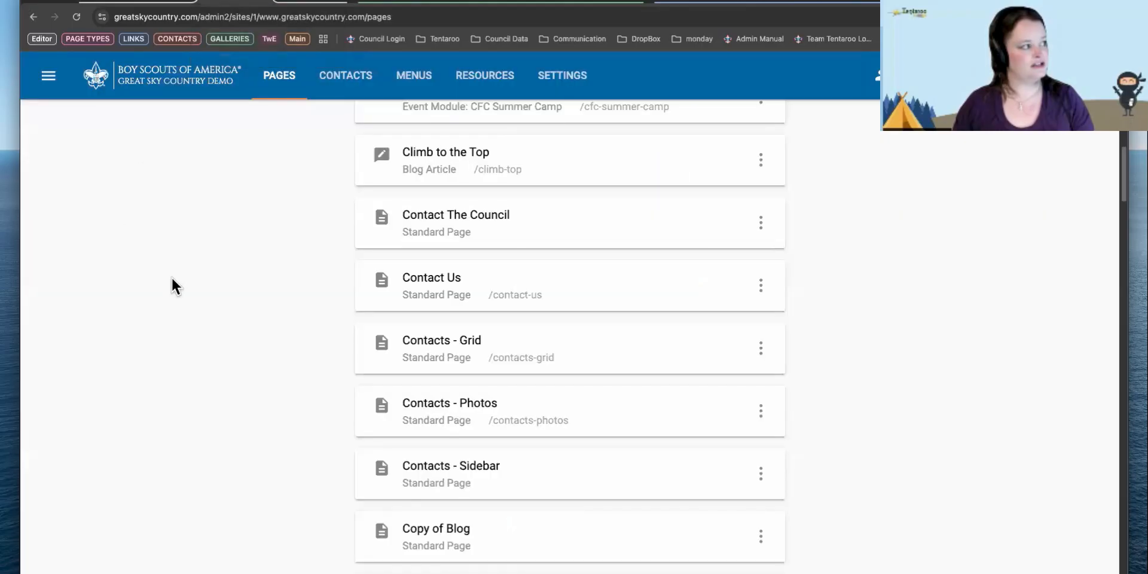
right_click(321, 218)
click(333, 226)
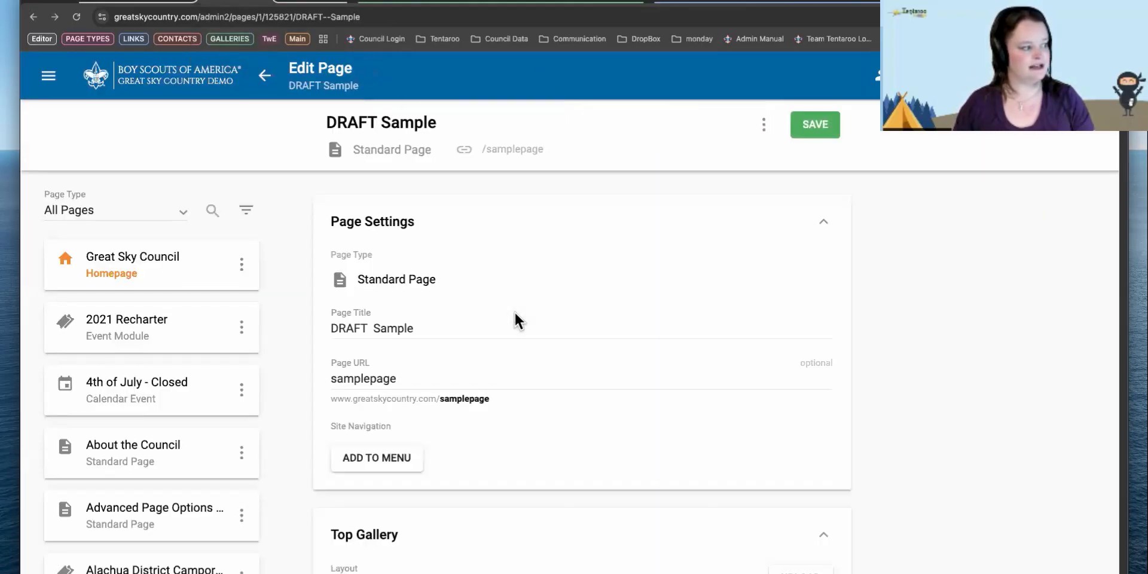
scroll(514, 315, down, 15)
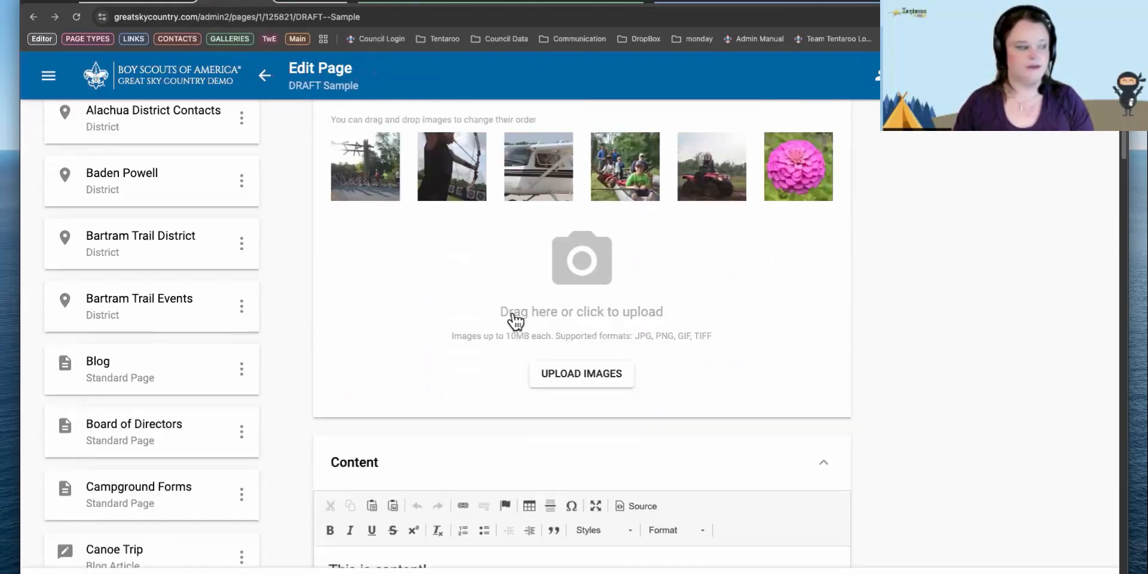
scroll(514, 307, down, 8)
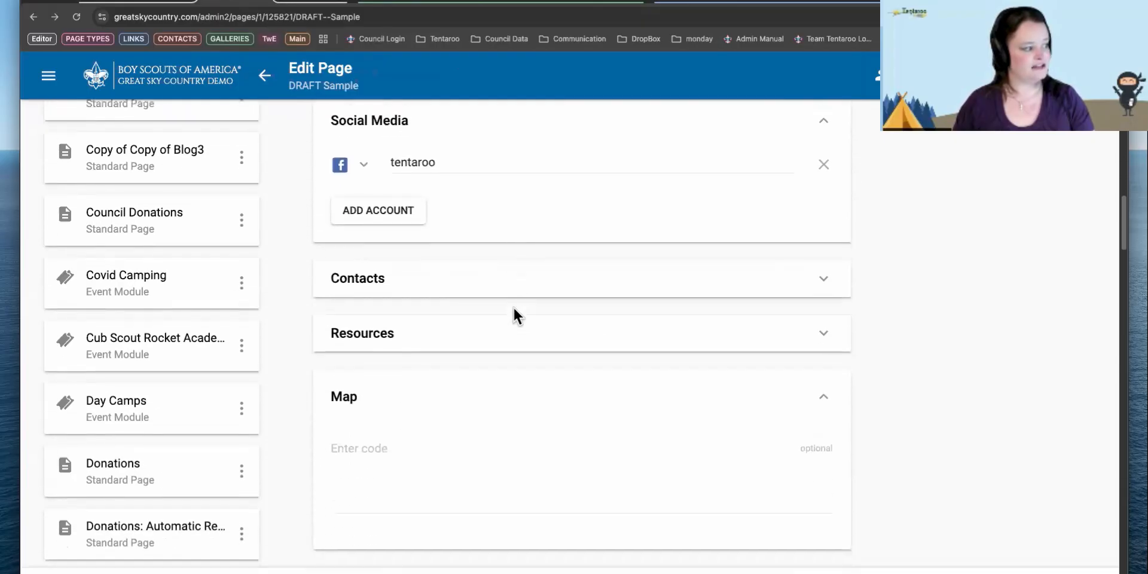
click(515, 310)
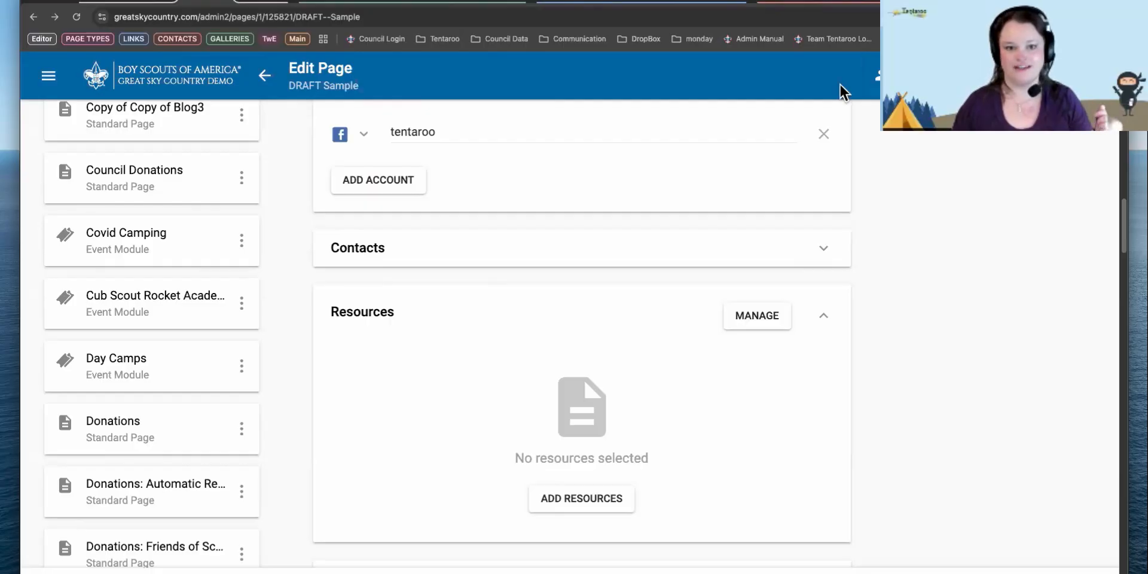
Compare the public Contacts - Sidebar, Contacts - Grid and Contacts - Photos example pages to see each contact layout.
click(844, 1)
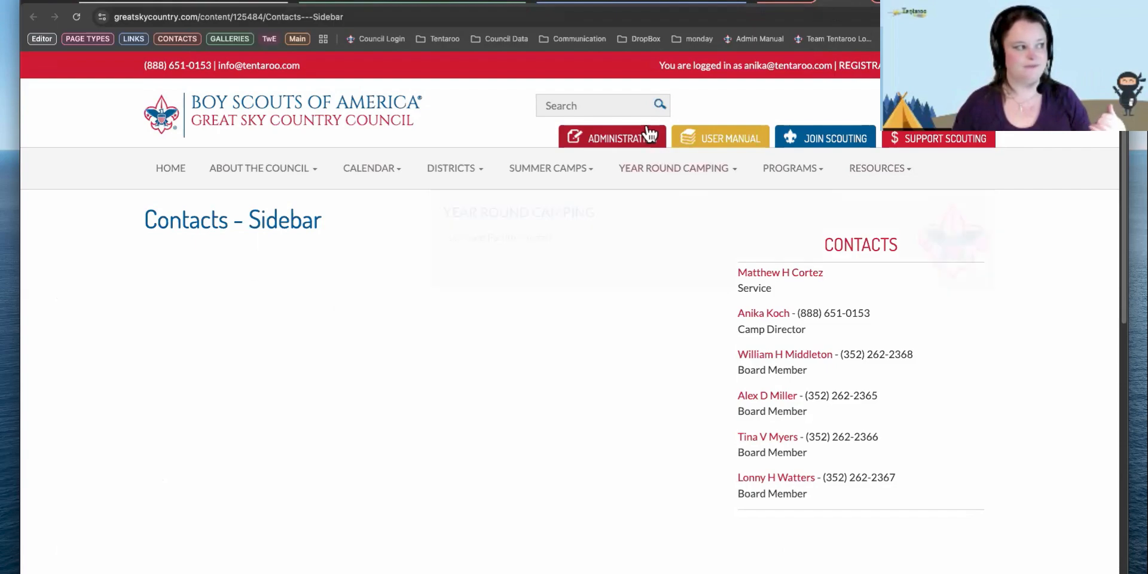
click(902, 1)
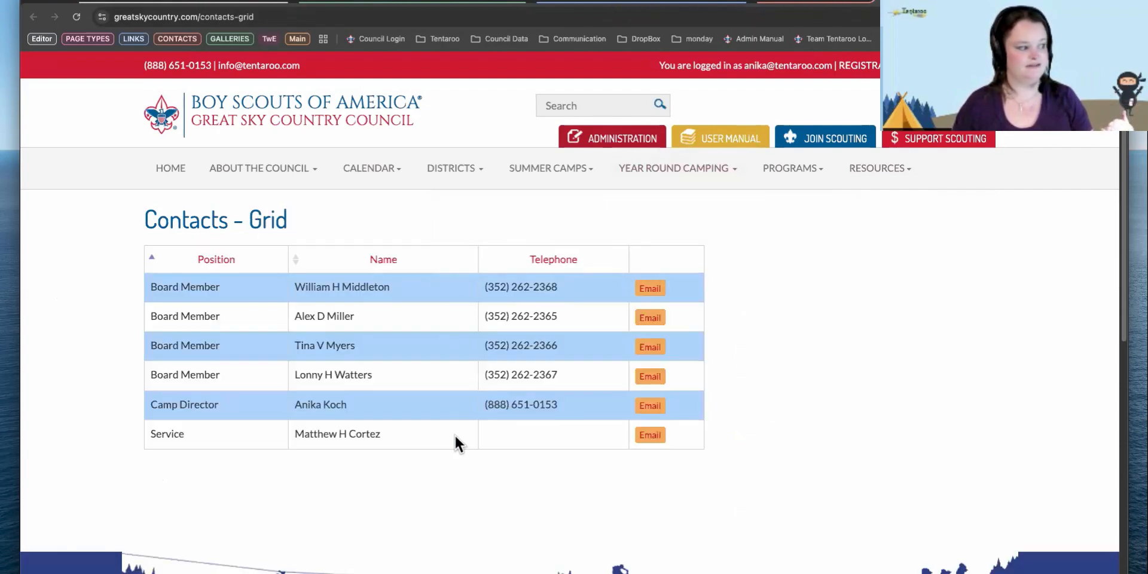
click(974, 1)
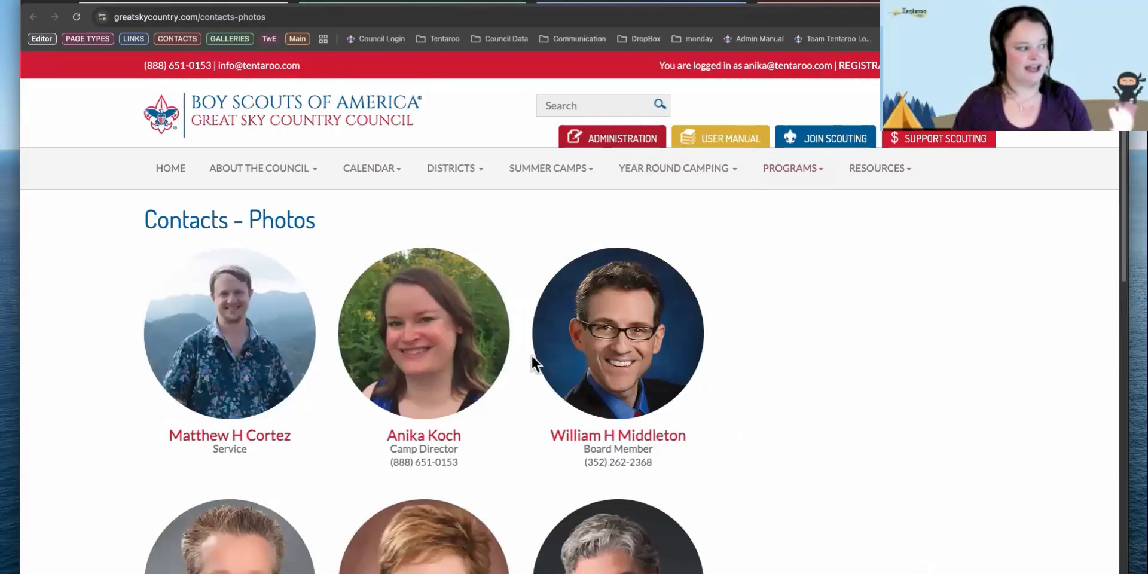
scroll(607, 474, down, 5)
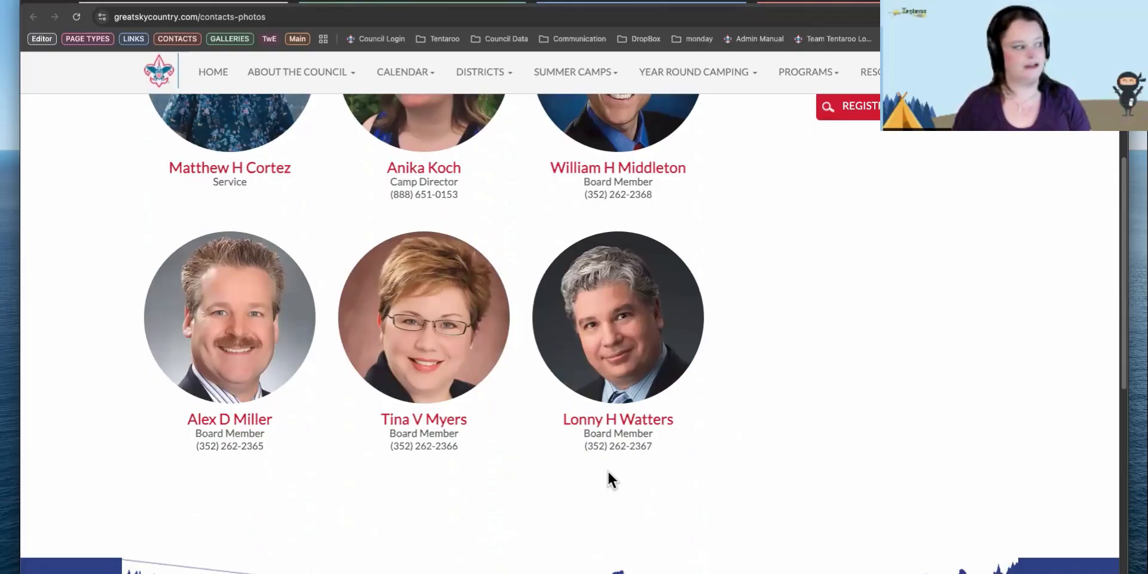
scroll(607, 470, down, 3)
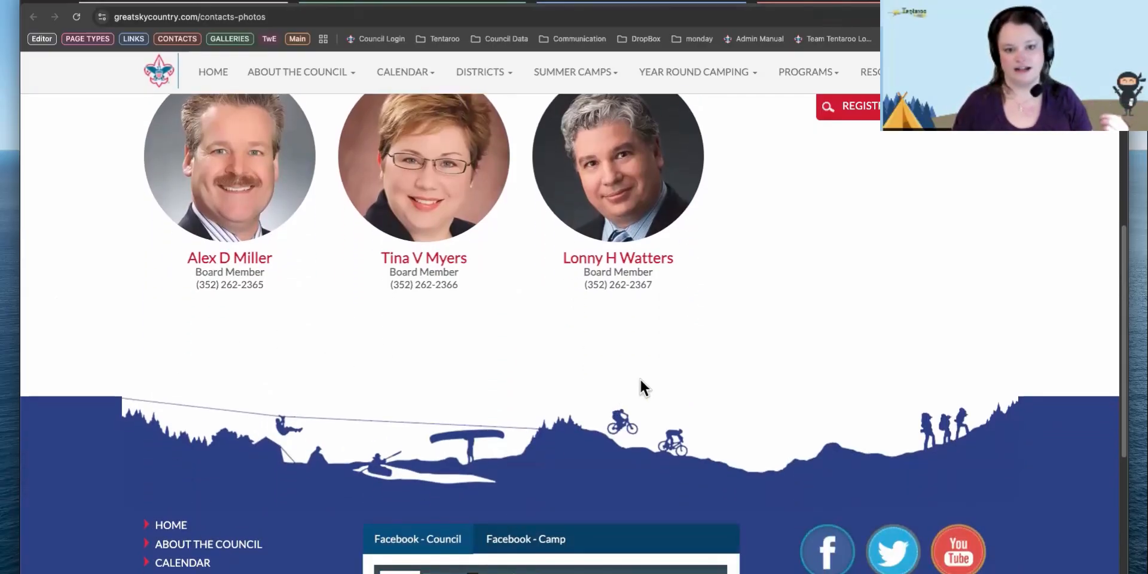
scroll(639, 378, up, 7)
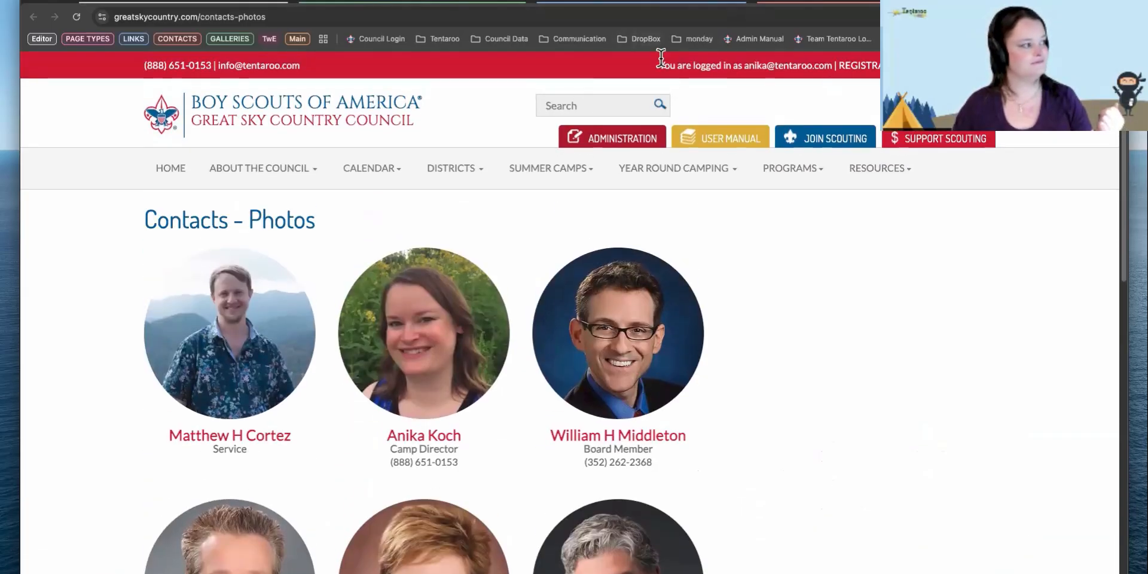
Go back to the DRAFT Sample editor and open the resource selection dialog for the page's Resources section.
click(626, 2)
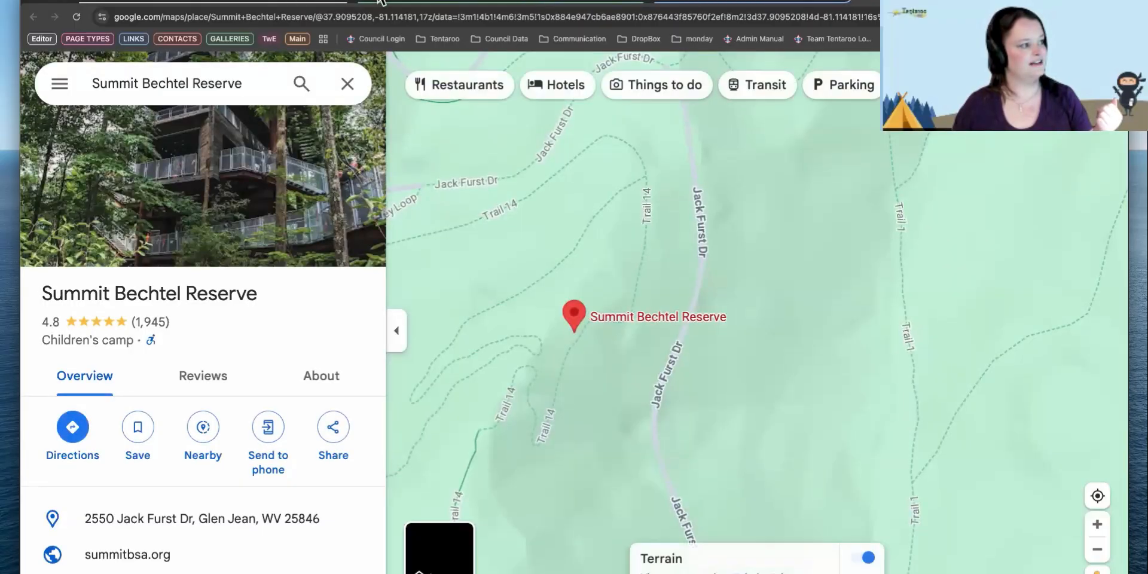
click(241, 3)
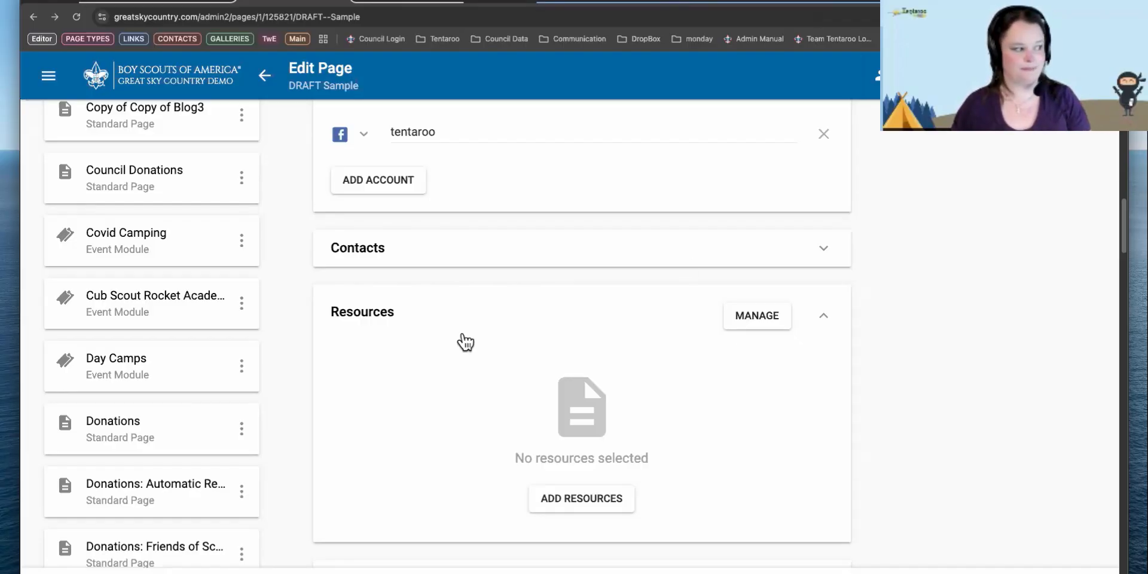
scroll(487, 346, down, 1)
scroll(486, 341, down, 2)
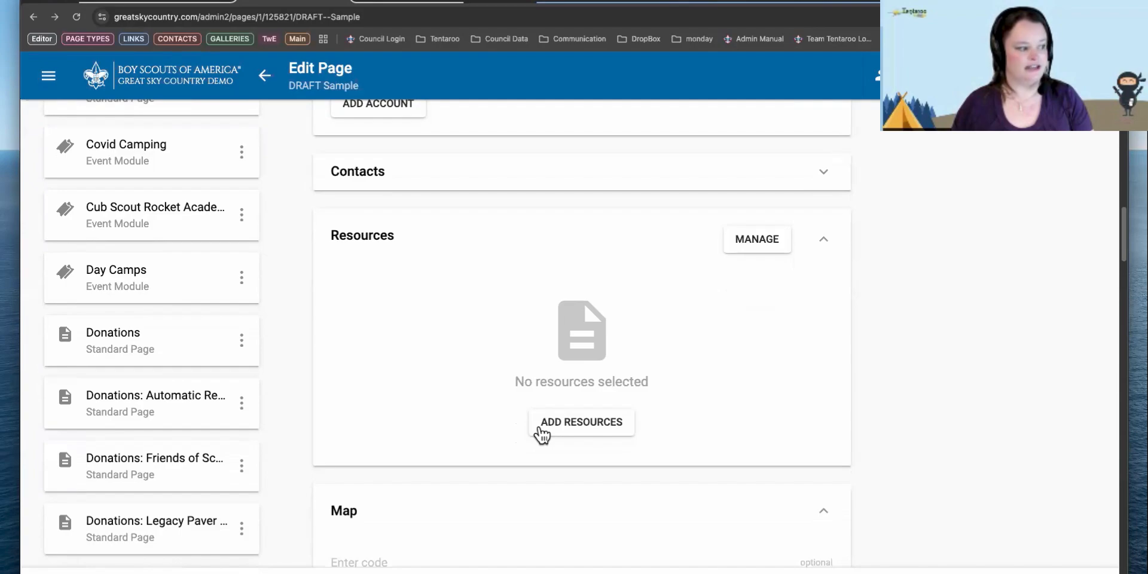
click(758, 241)
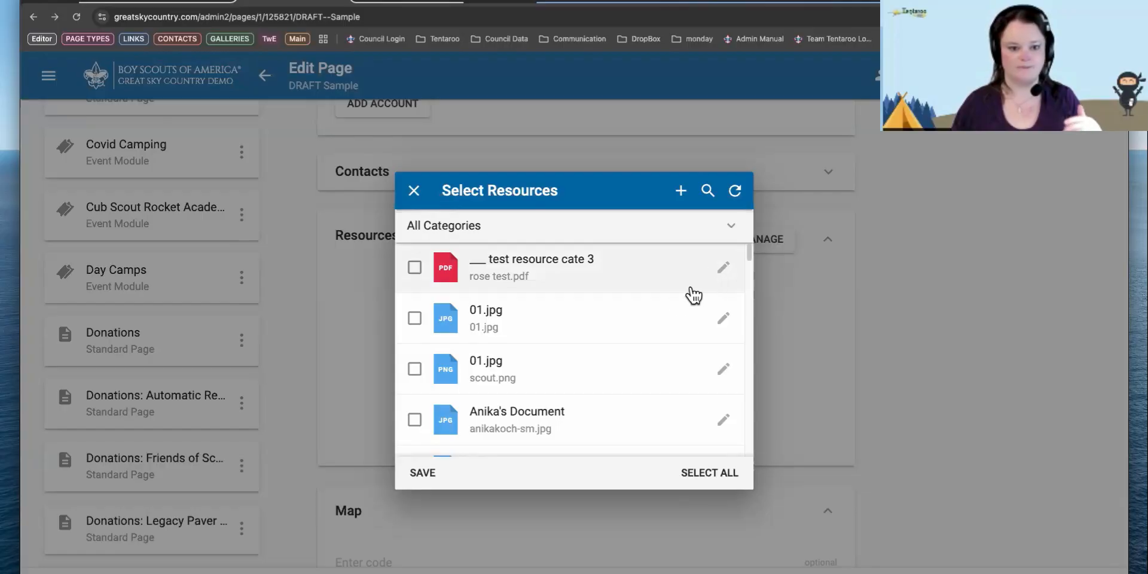
Filter the selectable resources by the General category and reset the filter to All Categories.
click(482, 232)
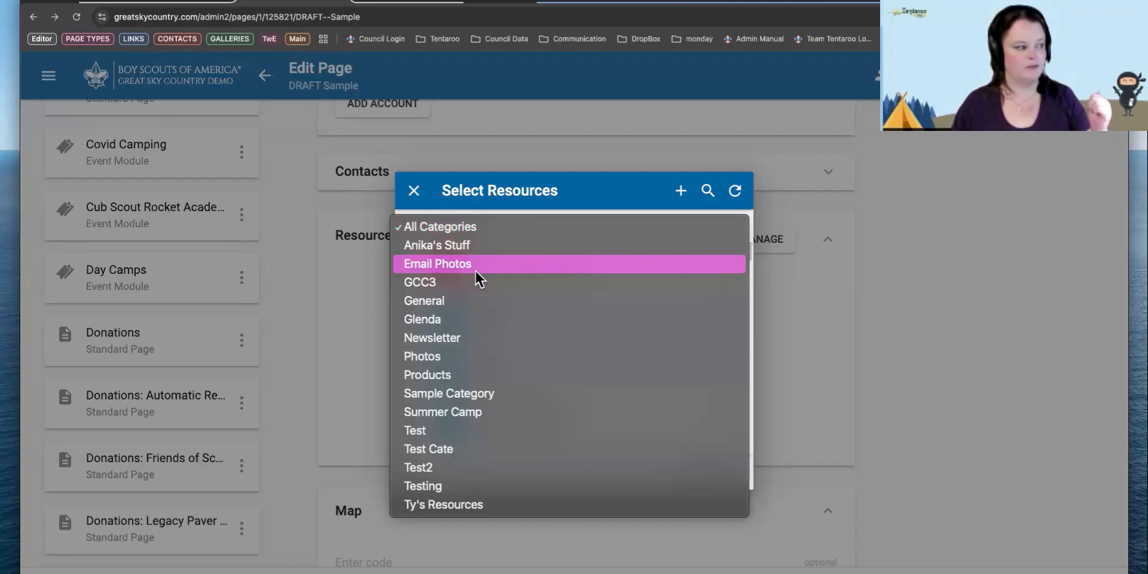
click(465, 301)
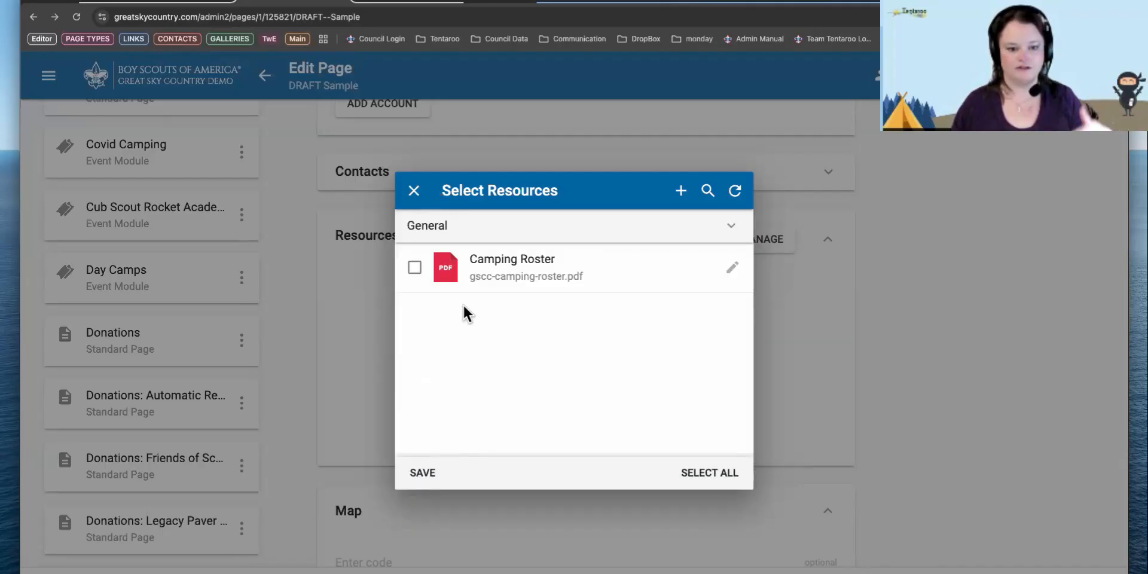
click(477, 227)
click(482, 155)
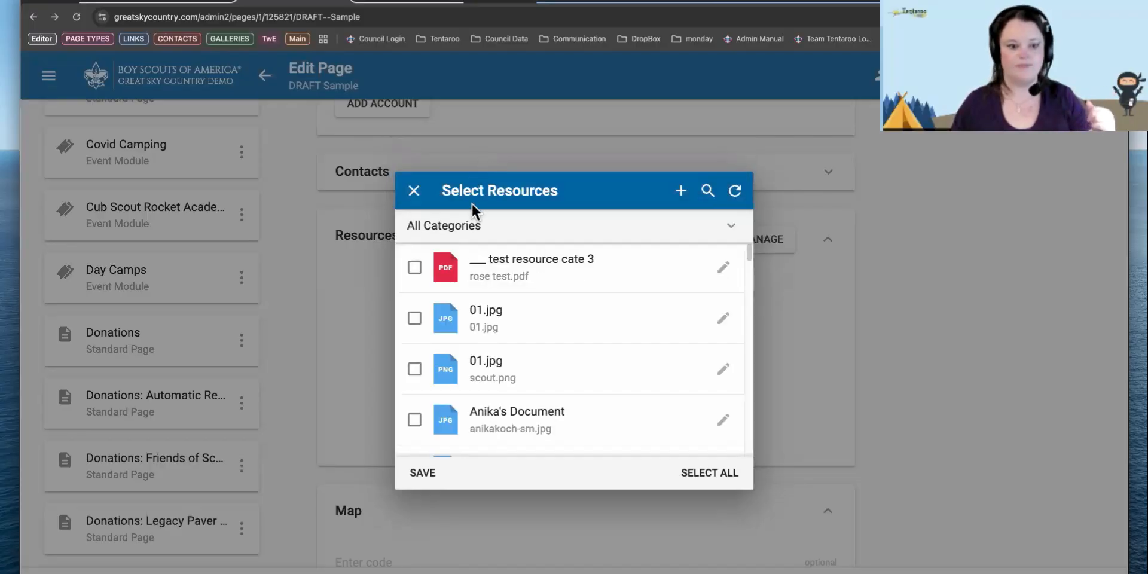
Search the selectable resources for "summer", clear the search text and leave the search.
click(706, 191)
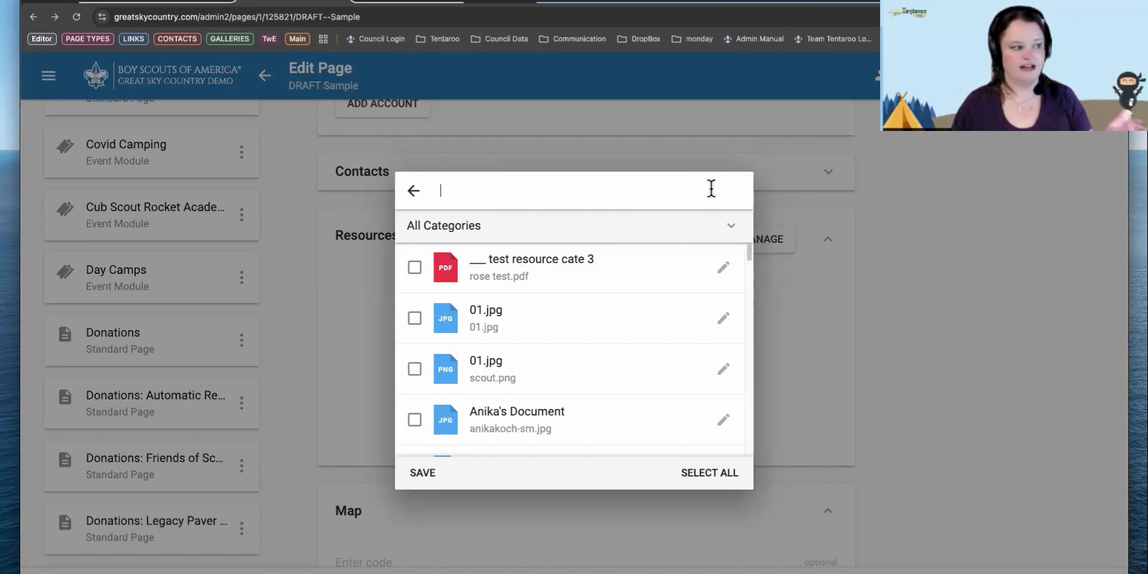
text(summer)
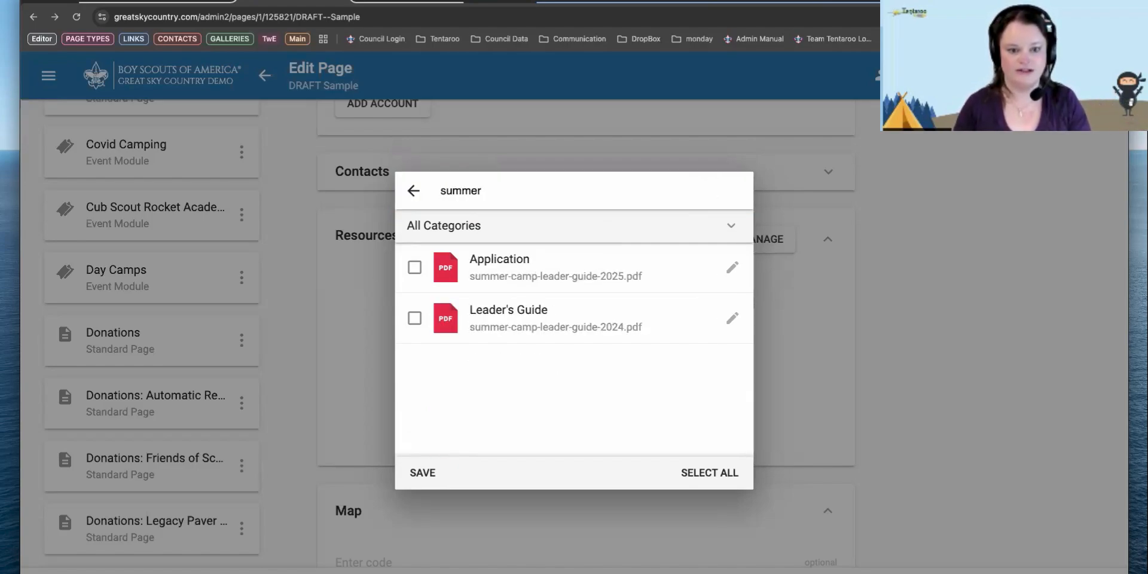
key(BackSpace)
key(BackSpace)
key(BackSpace)
key(BackSpace)
key(BackSpace)
key(BackSpace)
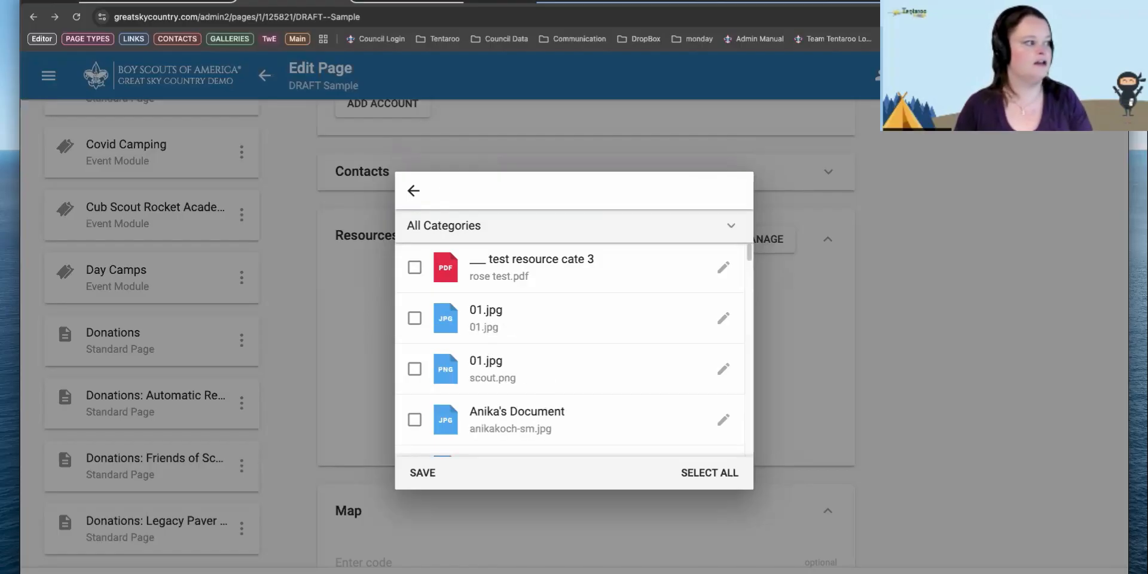
click(413, 191)
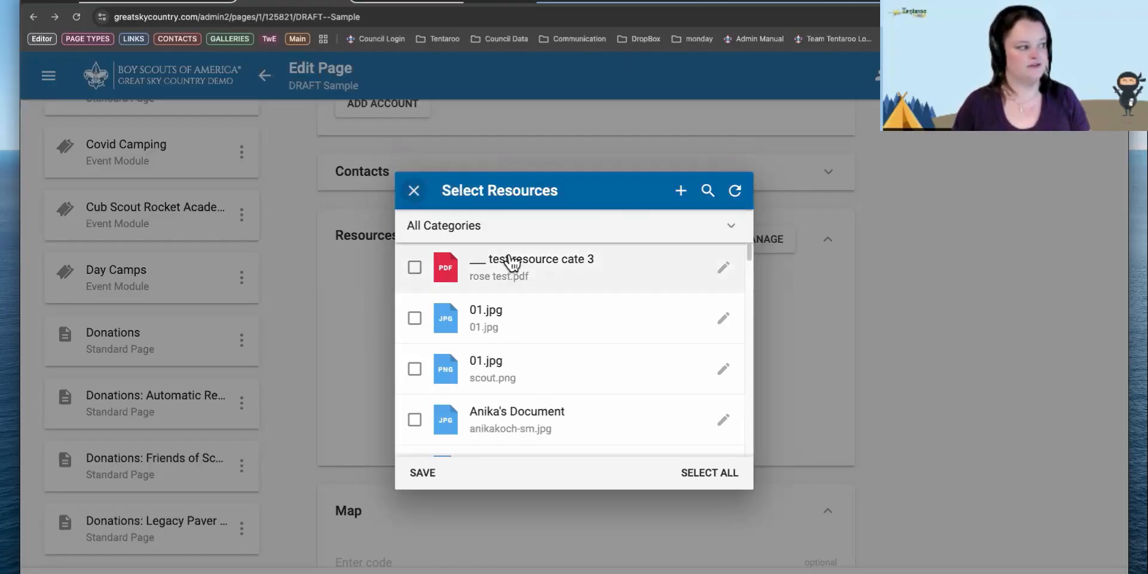
Open the form for a new resource to examine its fields and close it without creating one.
click(681, 192)
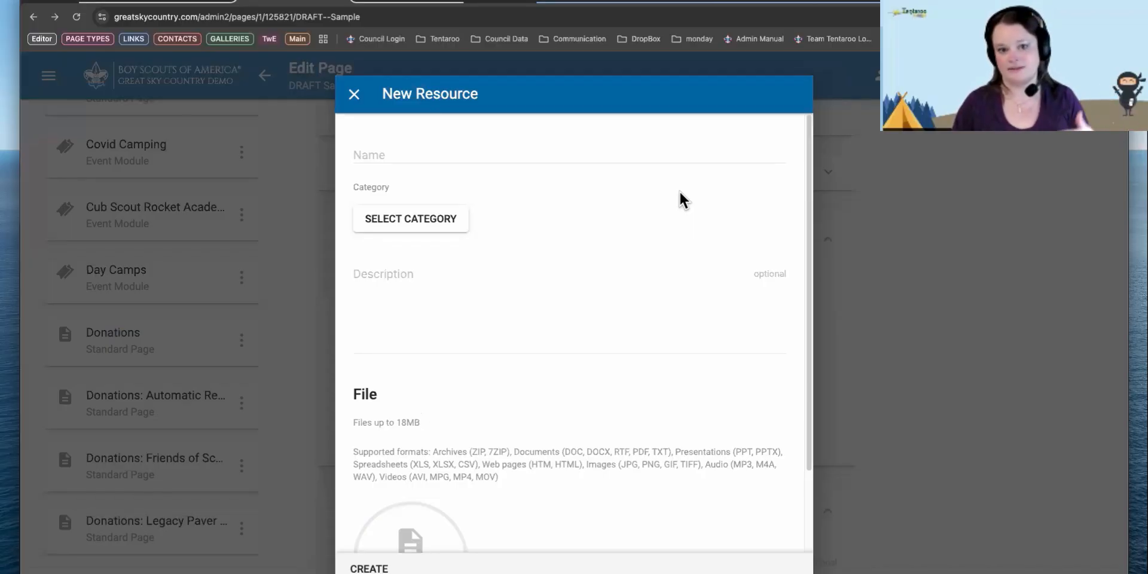
click(355, 96)
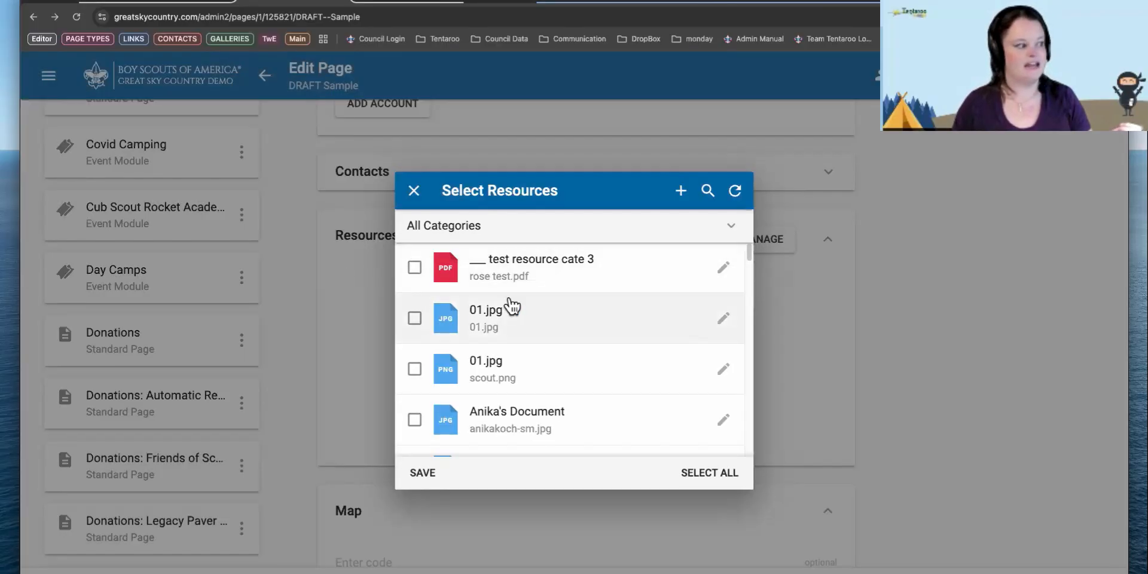
Open the edit form of the "___ test resource cate 3" resource to examine its fields and close it without changes.
click(723, 269)
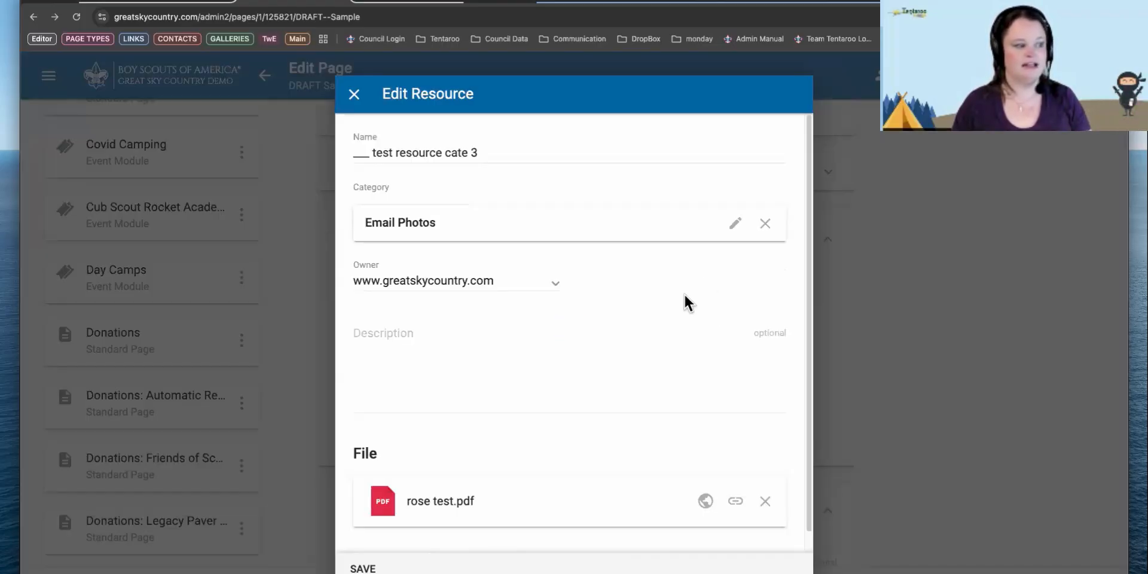
scroll(658, 302, down, 1)
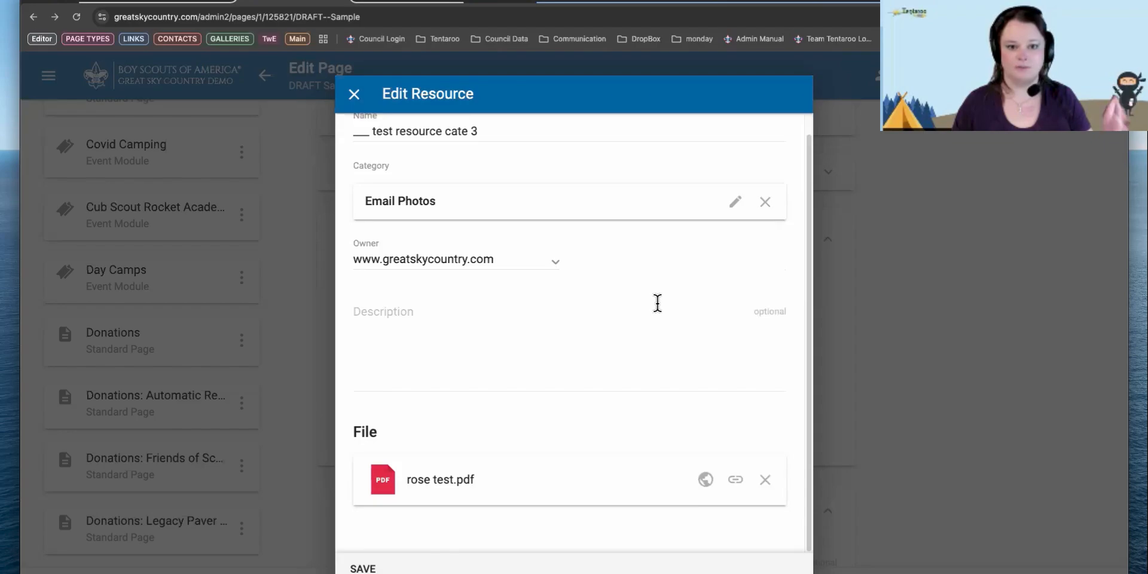
click(355, 102)
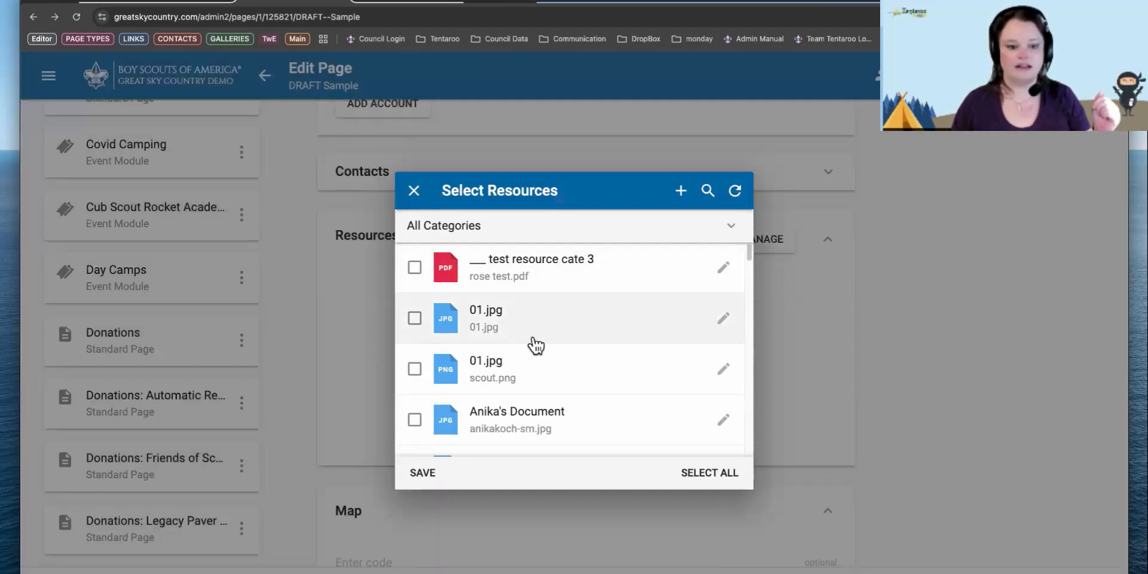
Select all listed resources and clear the whole selection again.
click(714, 474)
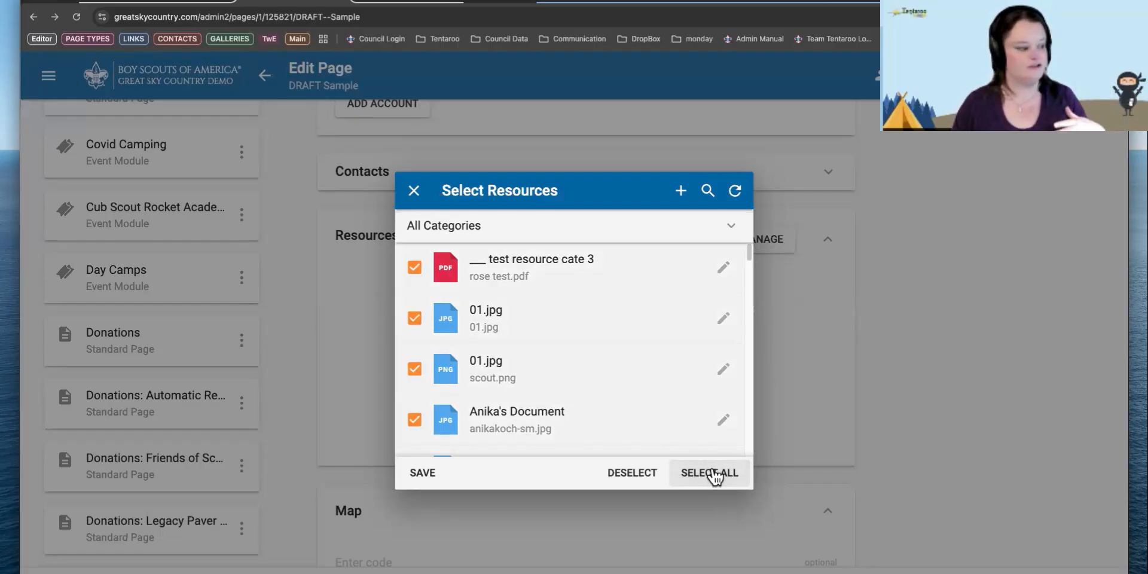
click(619, 476)
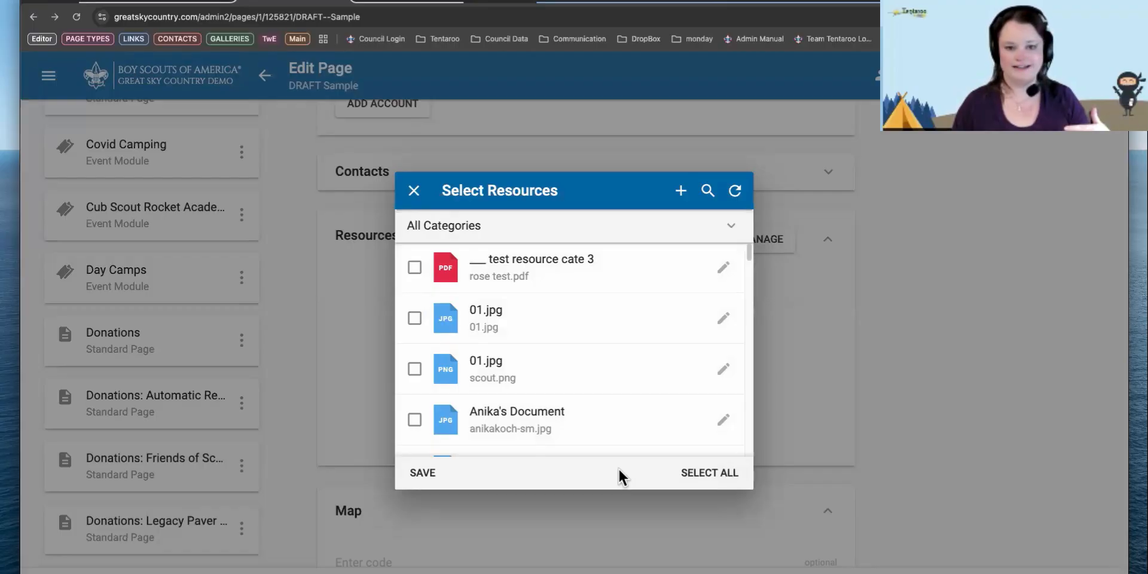
Add the two 01.jpg resources and the JPG document listed below them to the page's Resources section.
click(413, 320)
click(414, 375)
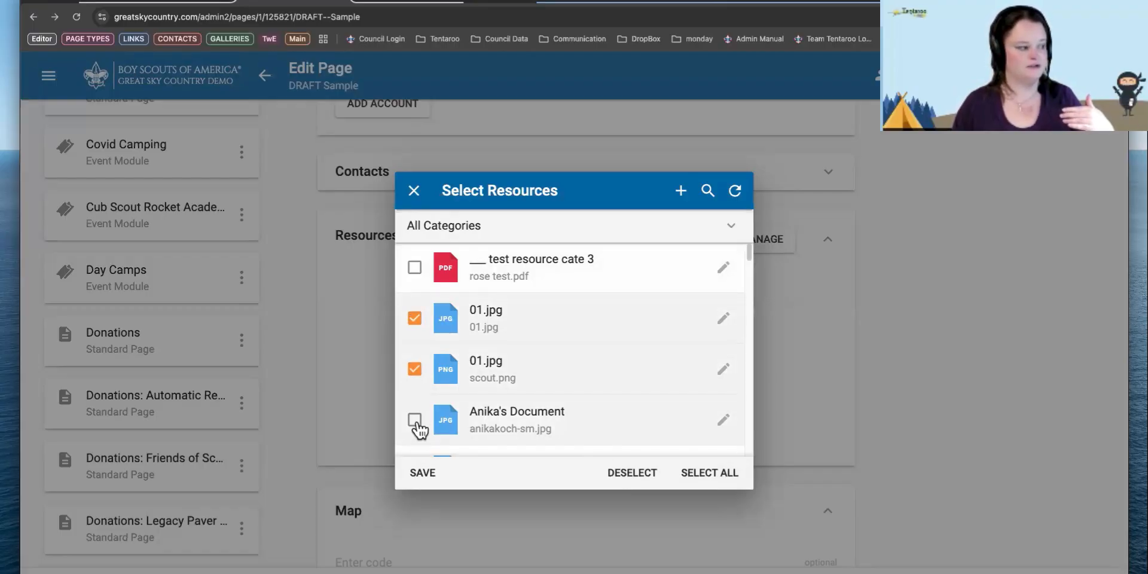
click(414, 421)
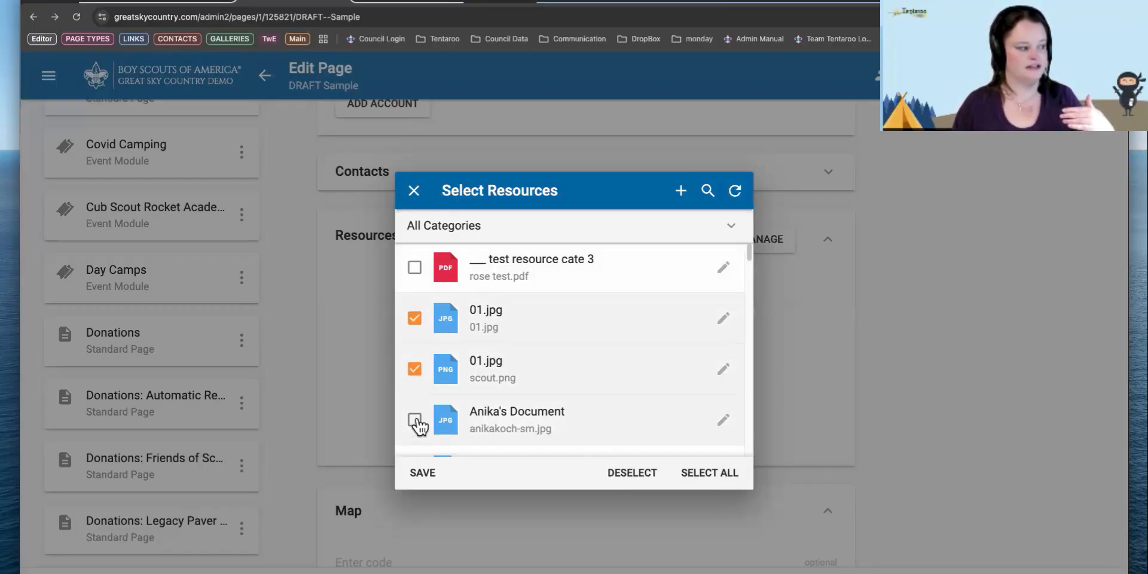
click(423, 474)
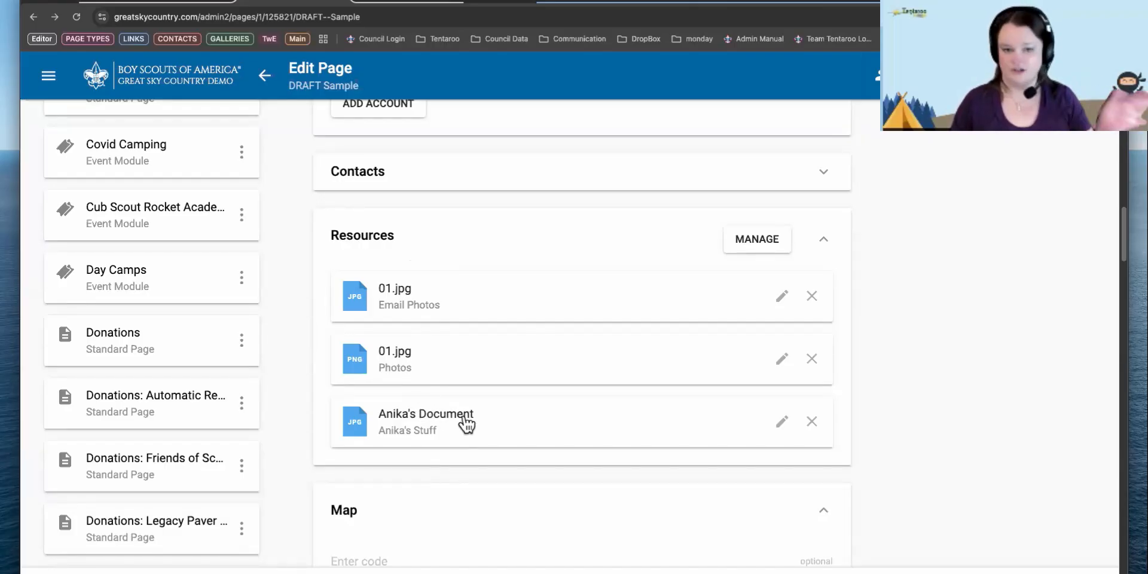
Remove the third resource from the page, save it, and reload the public sample page to check the resource table.
click(811, 425)
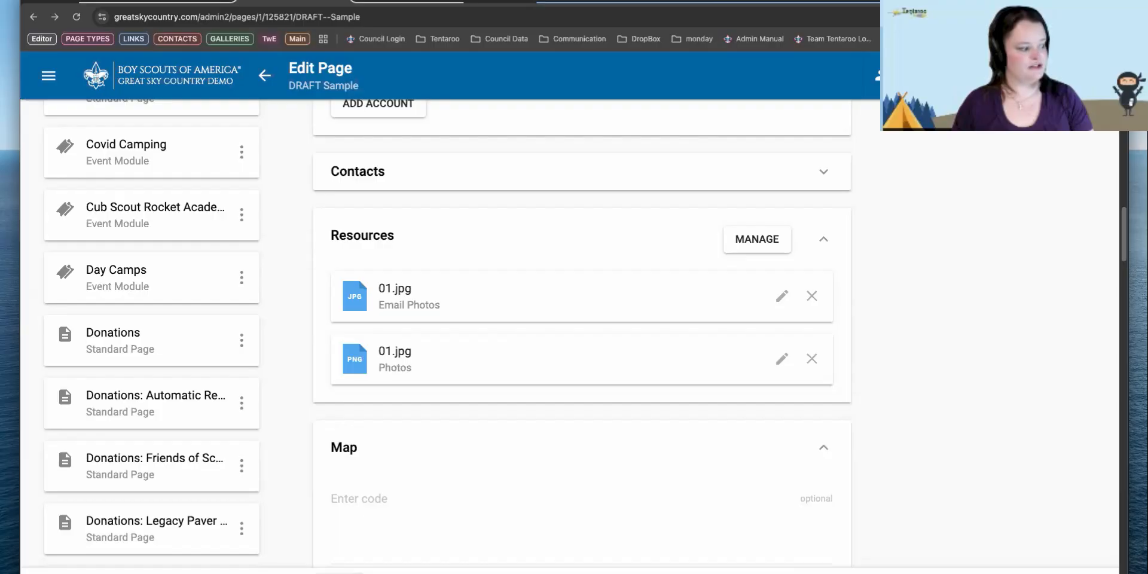
click(179, 1)
click(382, 2)
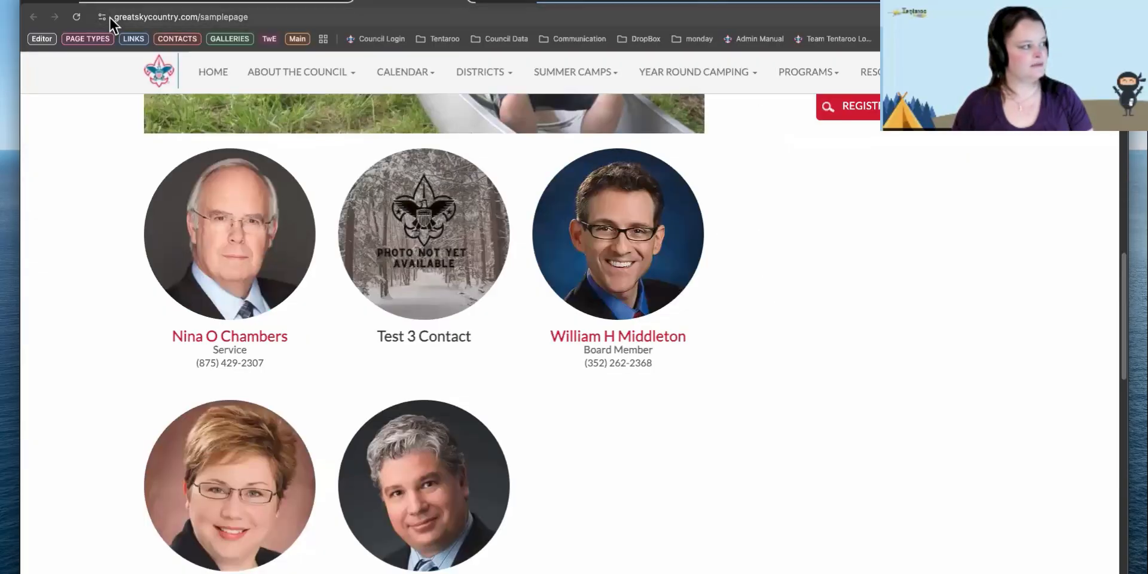
click(77, 17)
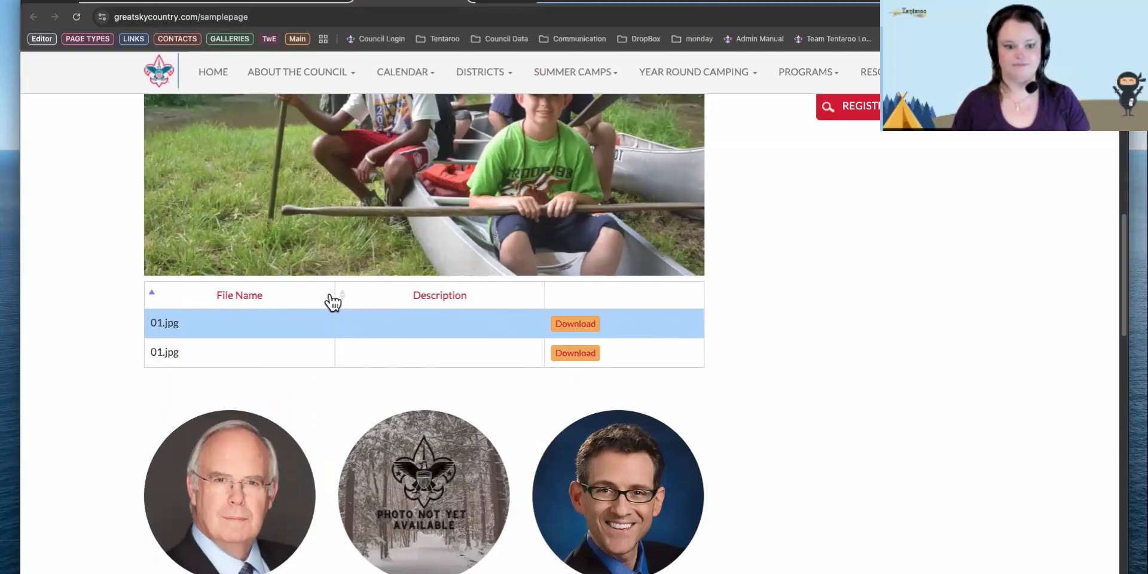
Return to the DRAFT Sample page in the editor and go to its Map section.
click(292, 3)
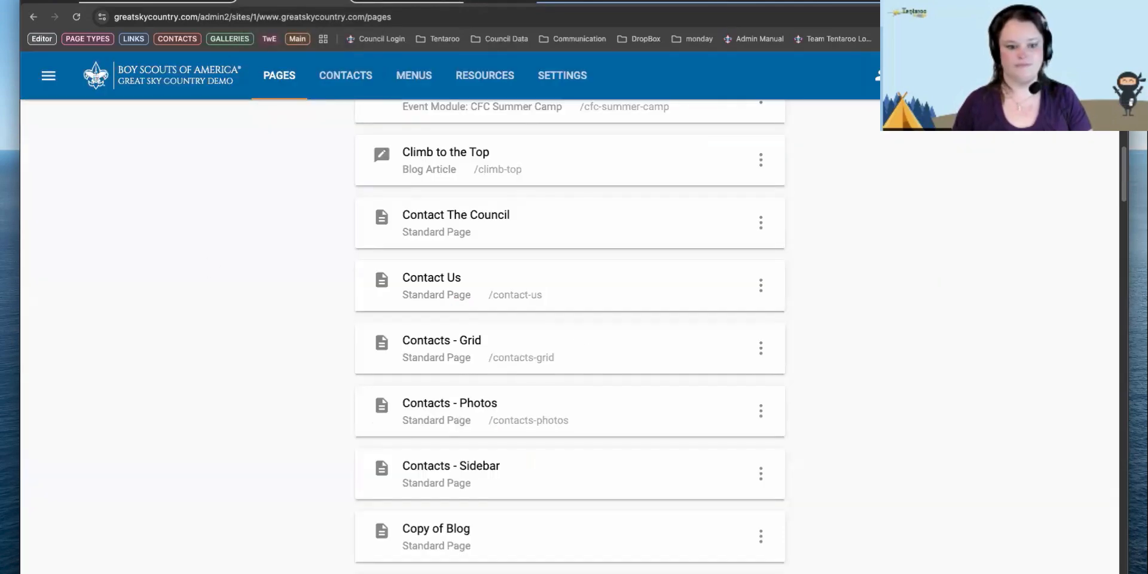
right_click(163, 168)
click(180, 176)
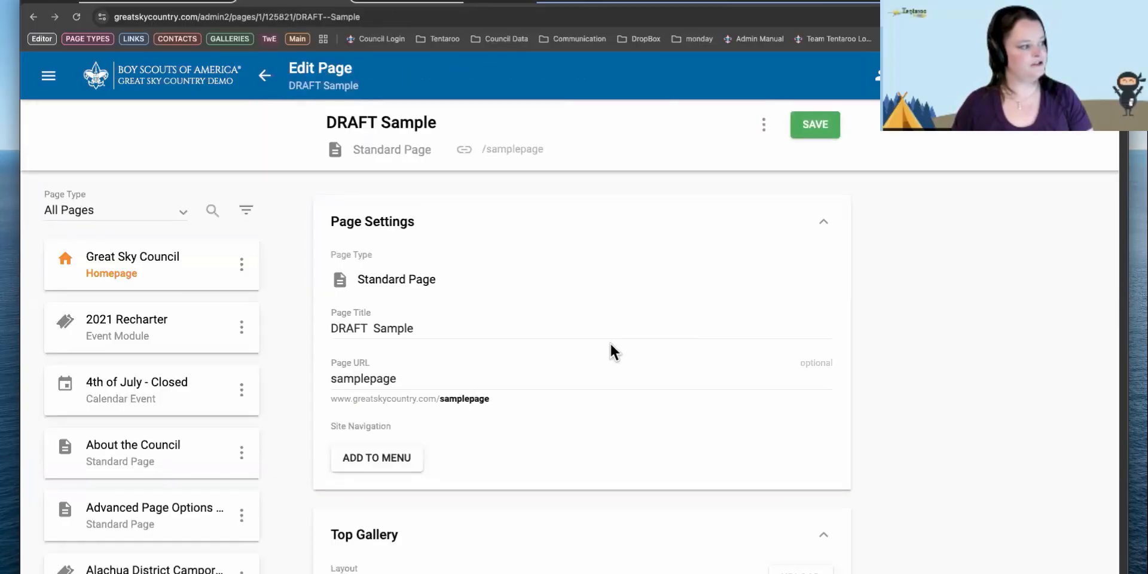
scroll(610, 344, down, 20)
scroll(611, 344, down, 6)
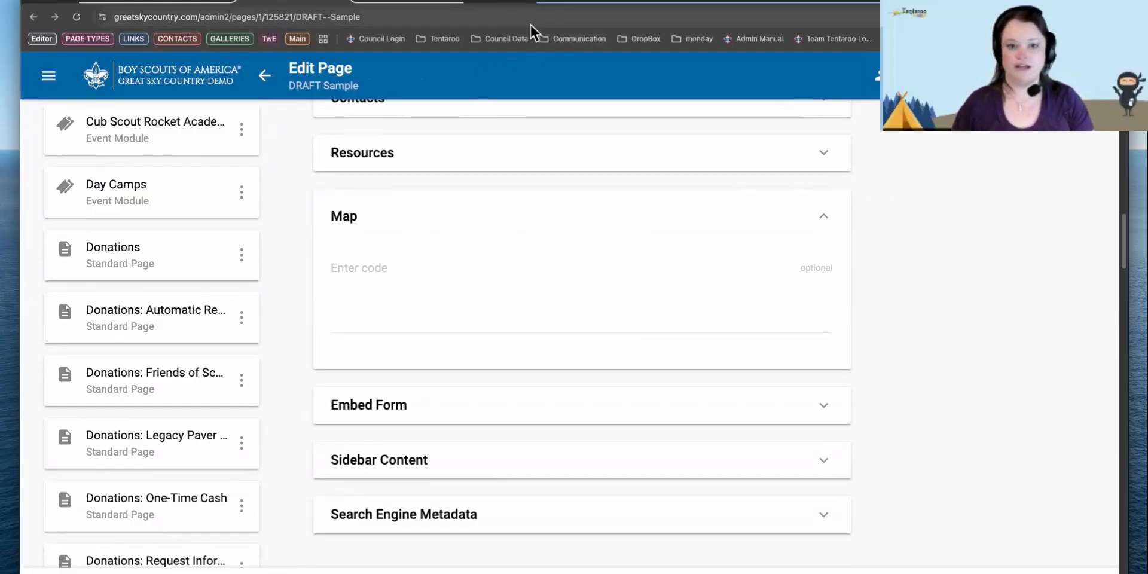
Switch to Google Maps and copy the small-size embed HTML for Summit Bechtel Reserve, then close the sharing dialog.
click(878, 2)
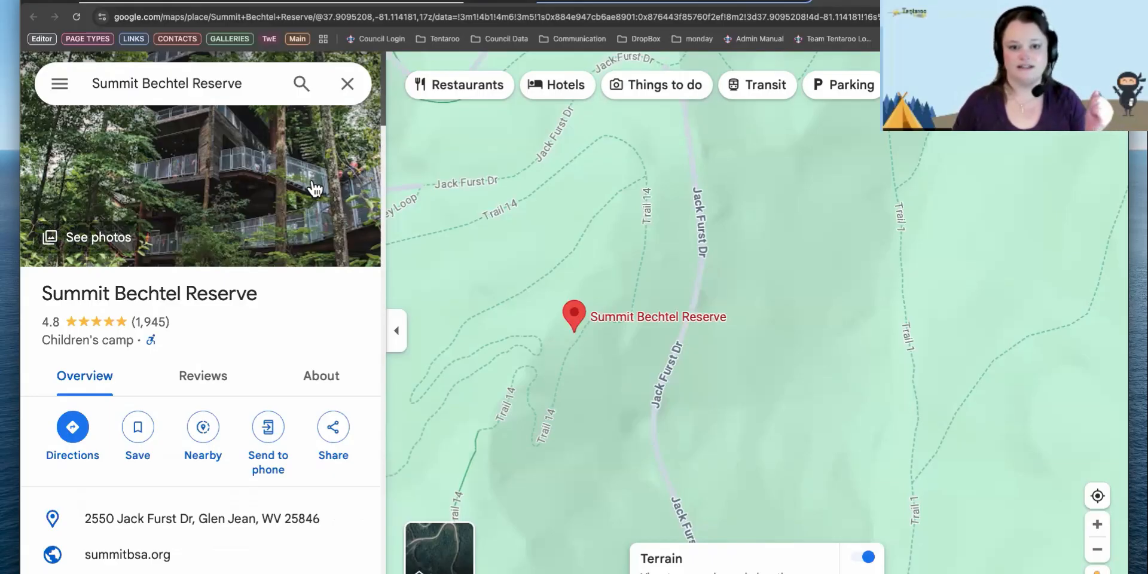
click(335, 428)
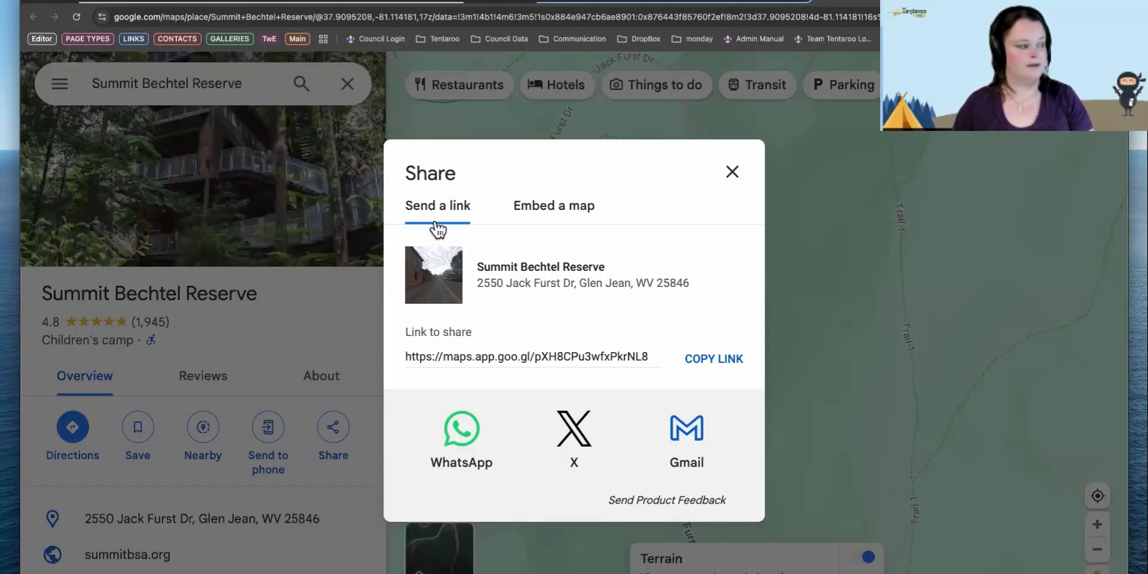
click(560, 211)
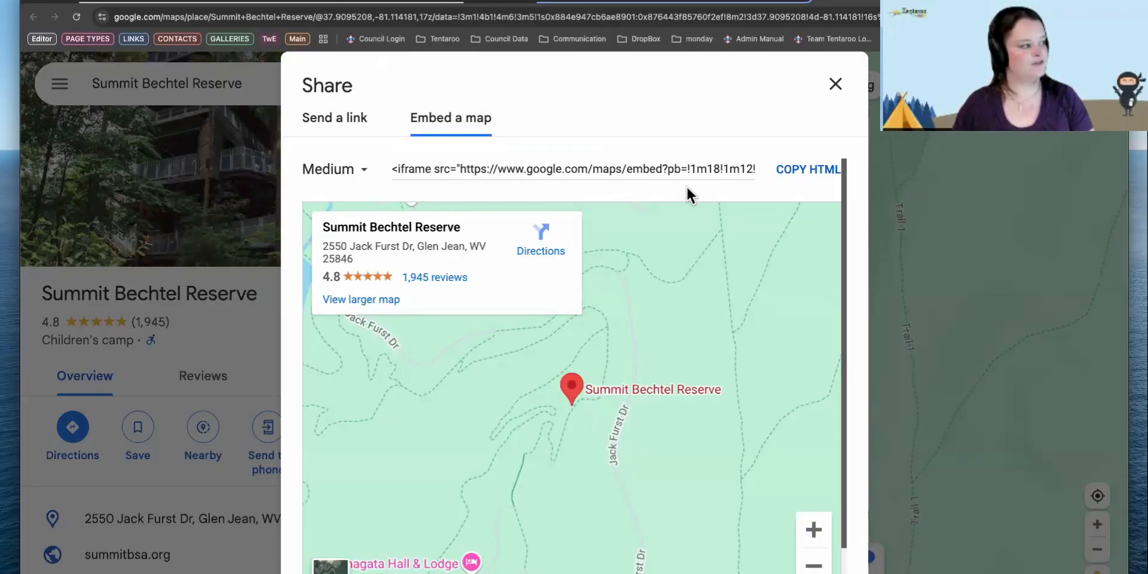
click(351, 178)
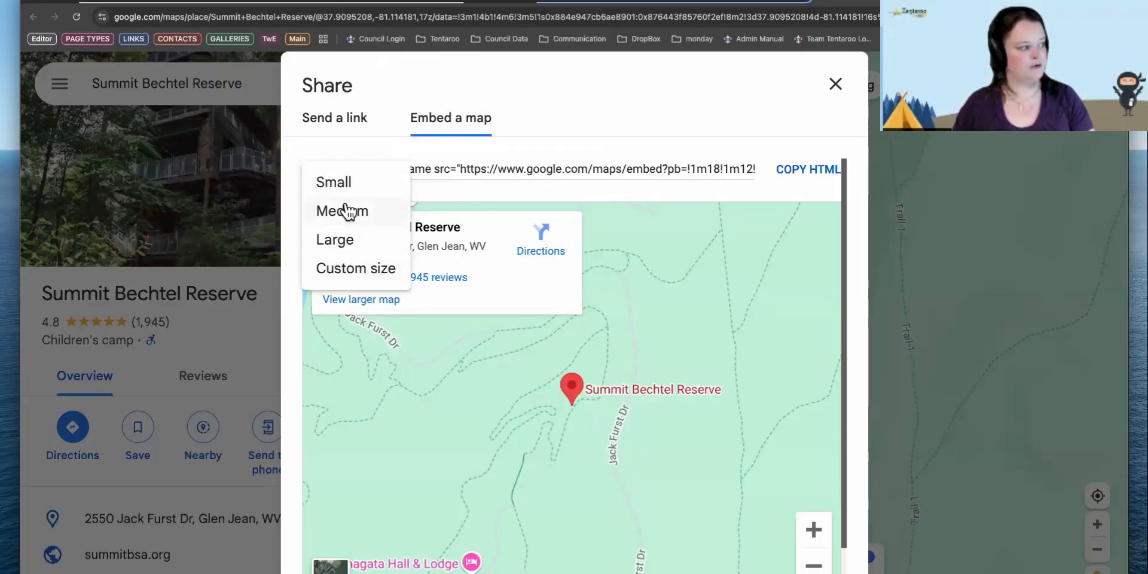
click(340, 183)
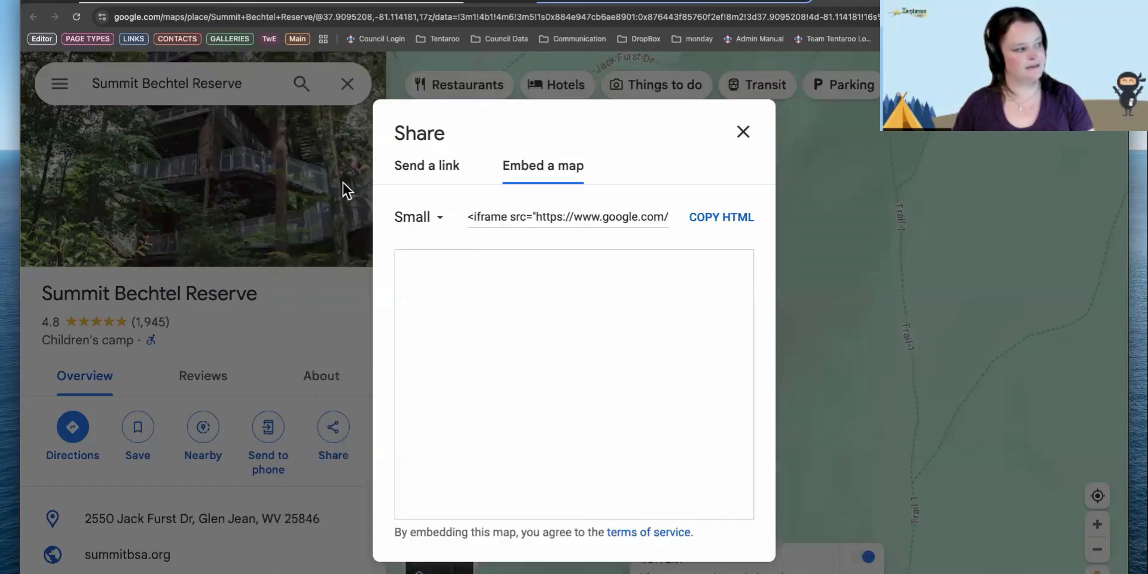
click(720, 219)
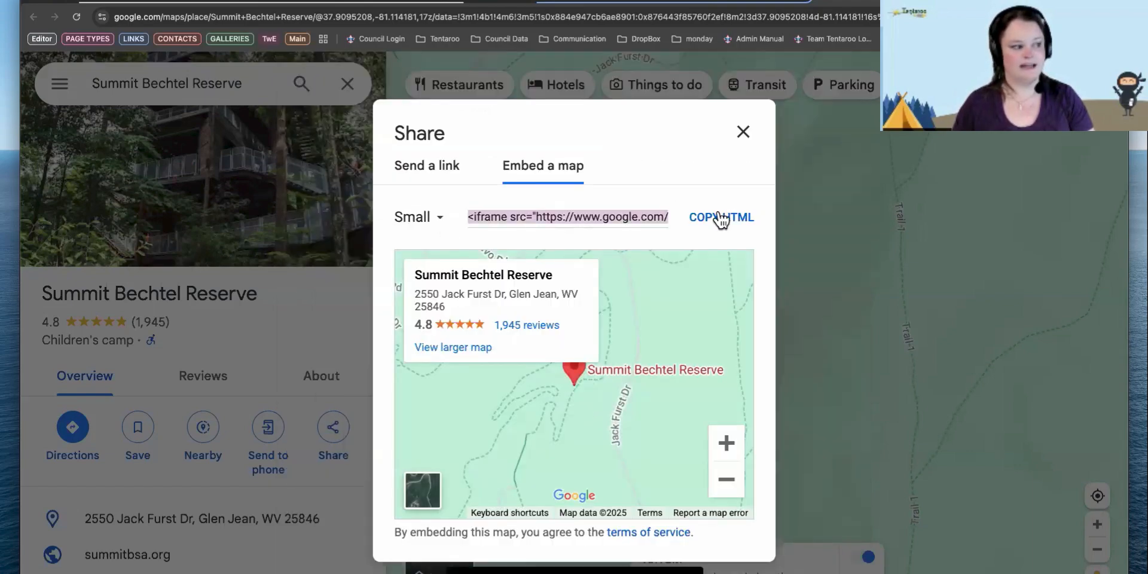
click(744, 132)
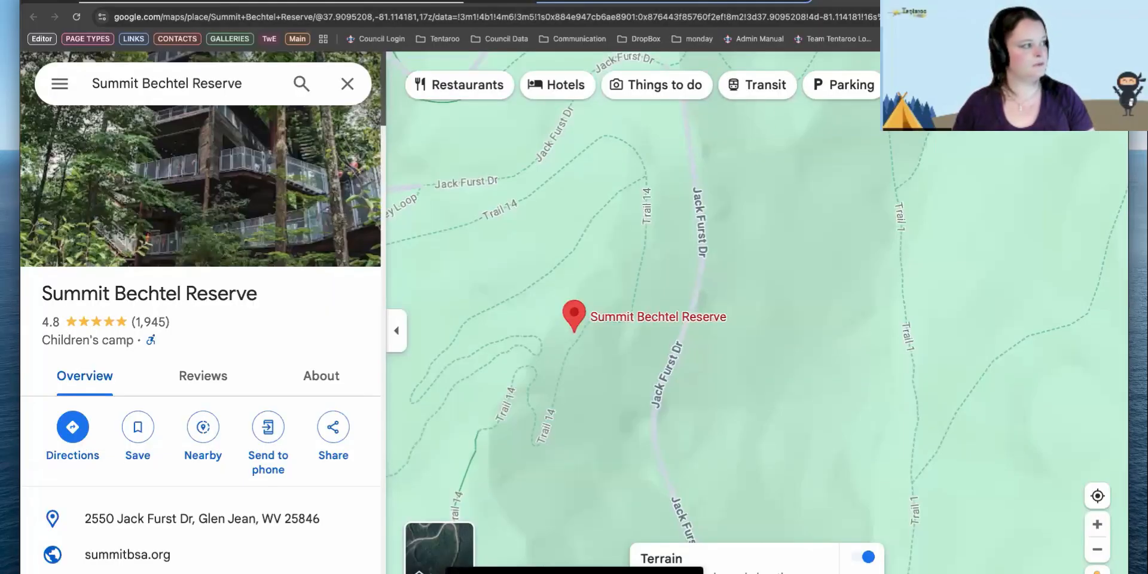
Paste the copied Google Maps embed code into the DRAFT Sample page's Map section and save the page.
click(288, 2)
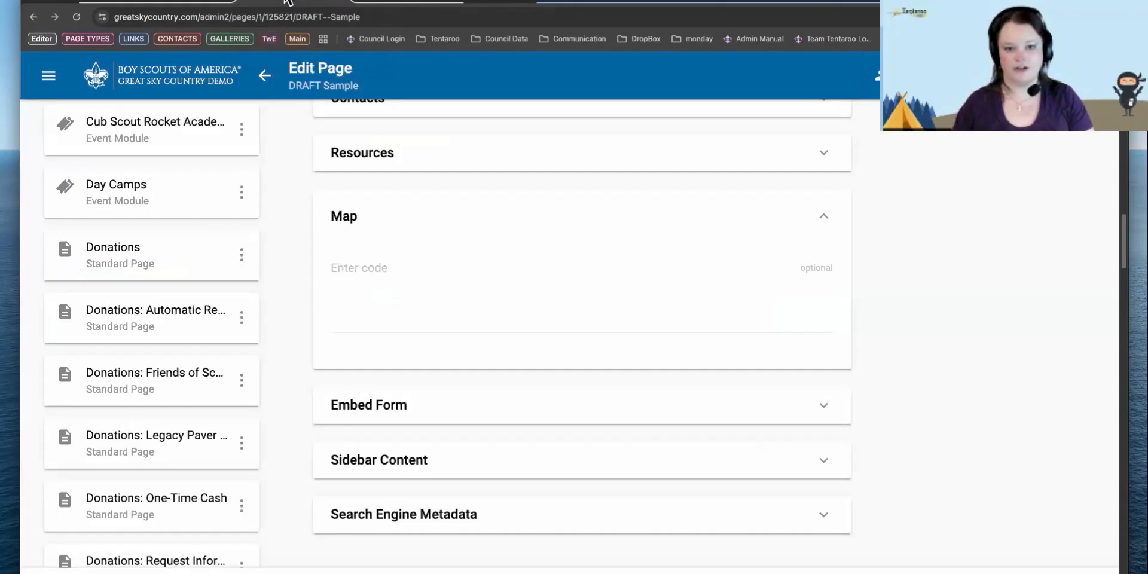
right_click(386, 275)
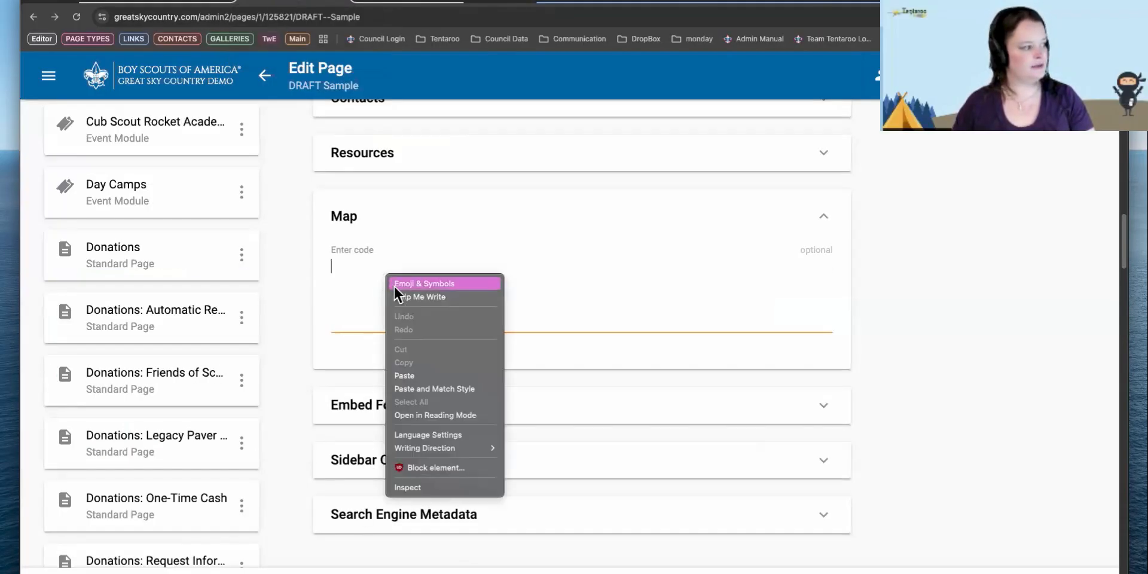
click(416, 375)
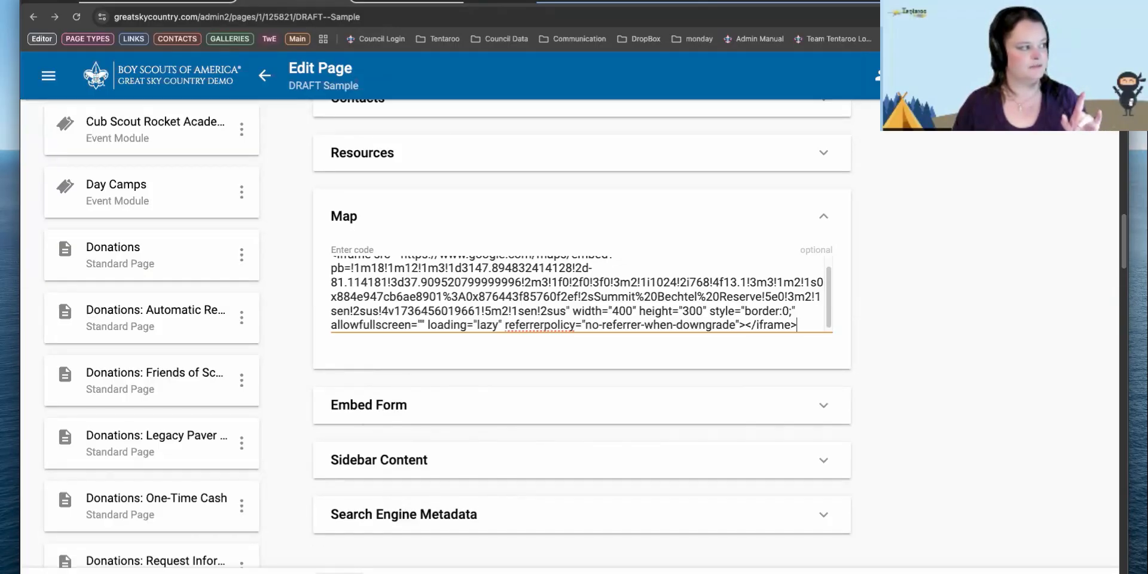
click(339, 573)
Bring the page editor back and reload the public sample page to check the embedded map.
right_click(267, 196)
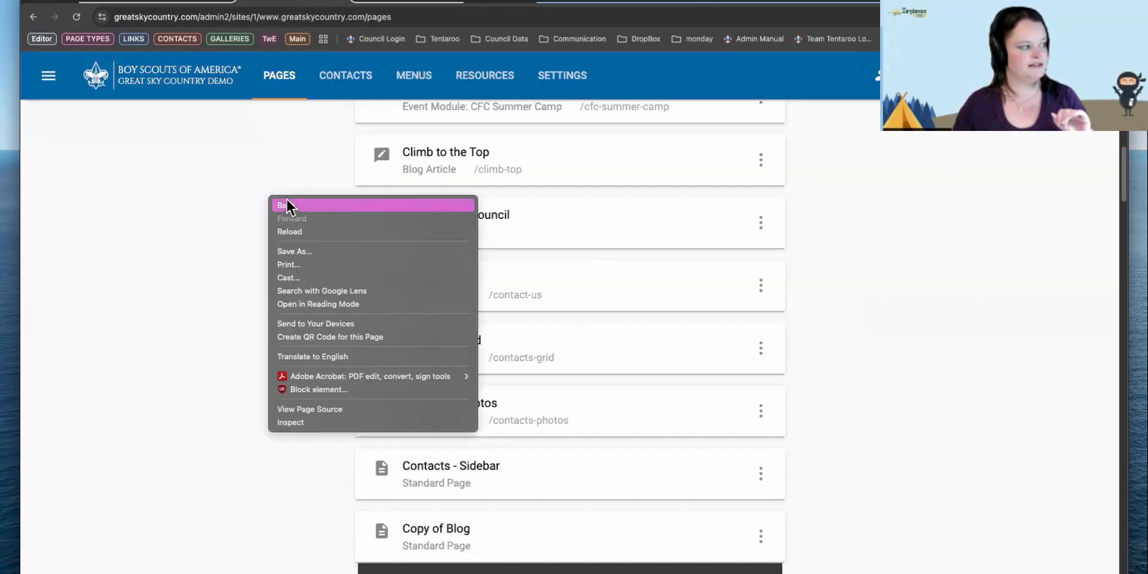
click(287, 203)
click(388, 3)
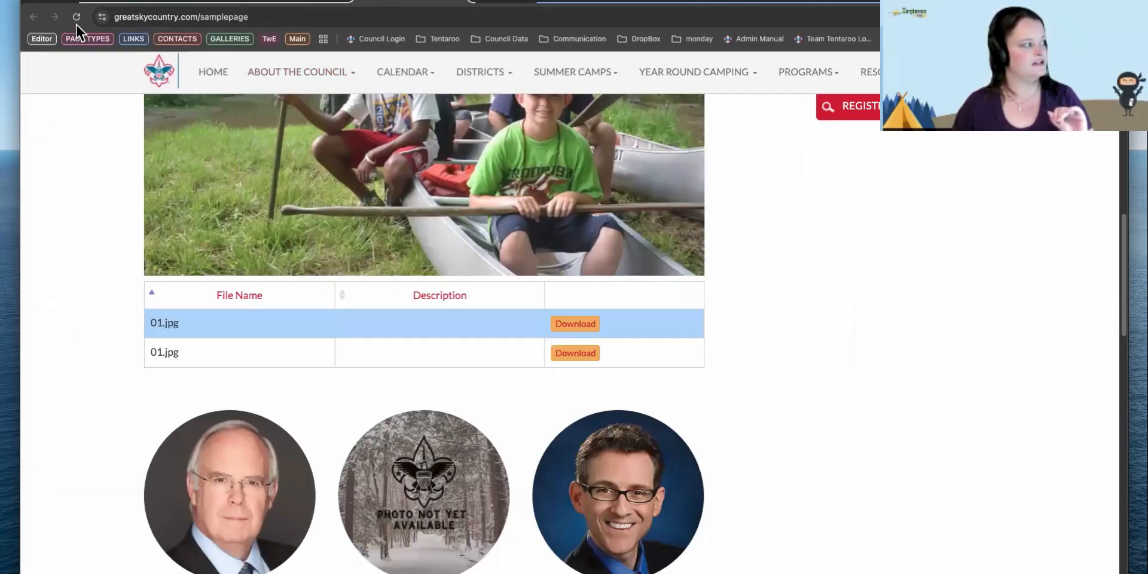
click(77, 20)
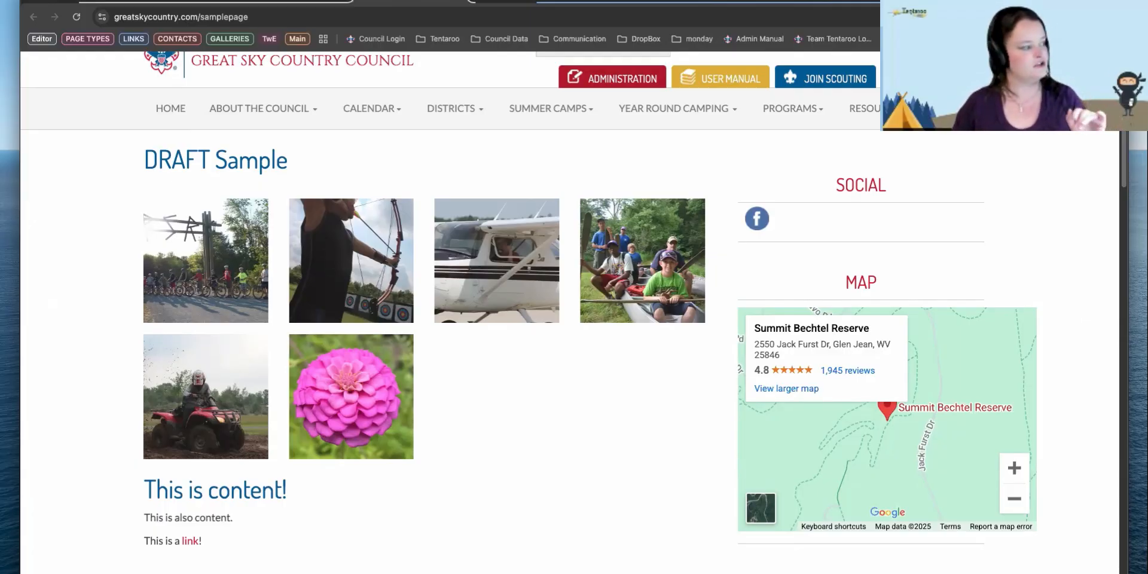
Set the iframe width to 100% in the embed code of the DRAFT Sample page's Map section.
click(273, 5)
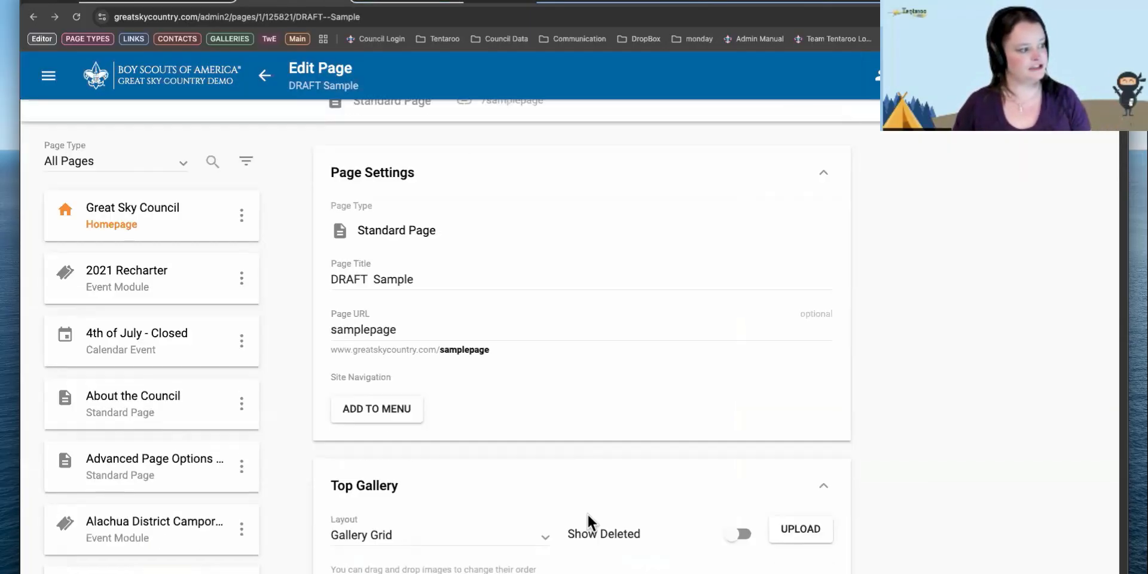
scroll(589, 520, down, 20)
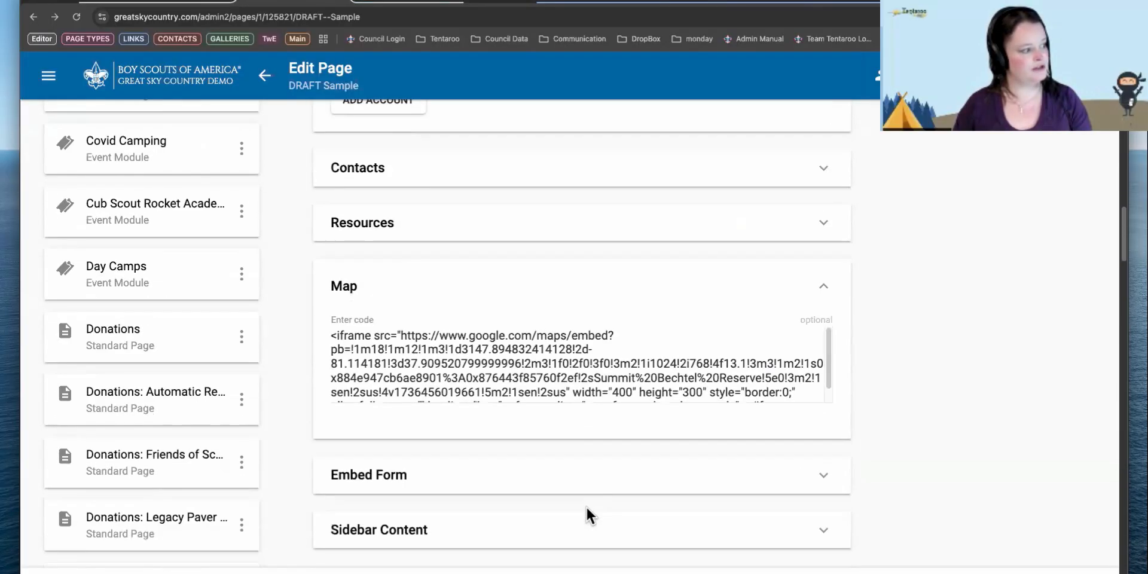
scroll(589, 515, down, 2)
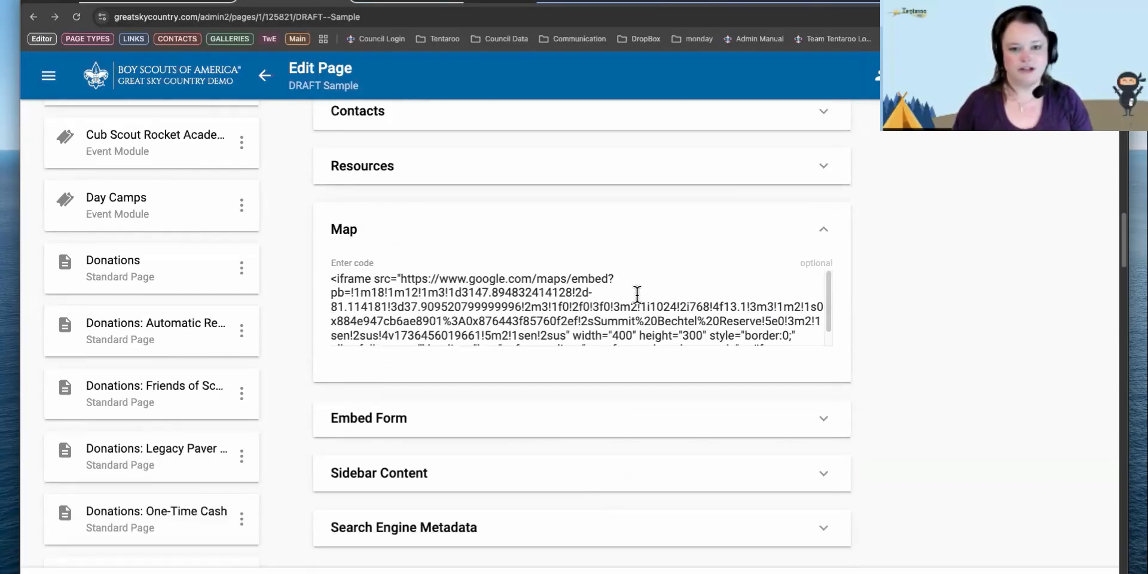
scroll(637, 293, down, 1)
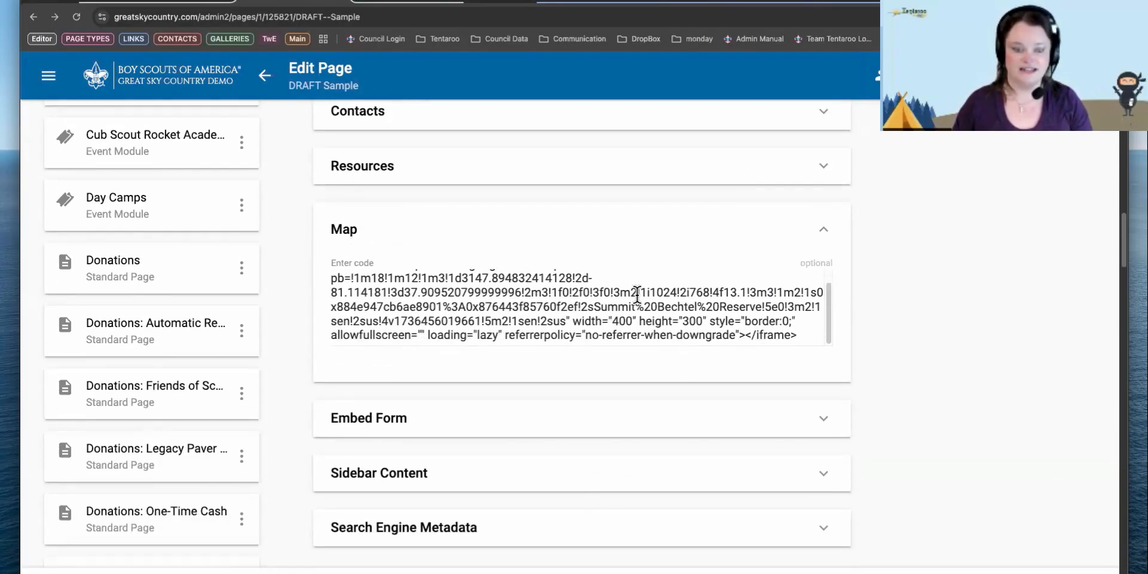
click(588, 321)
double_click(588, 321)
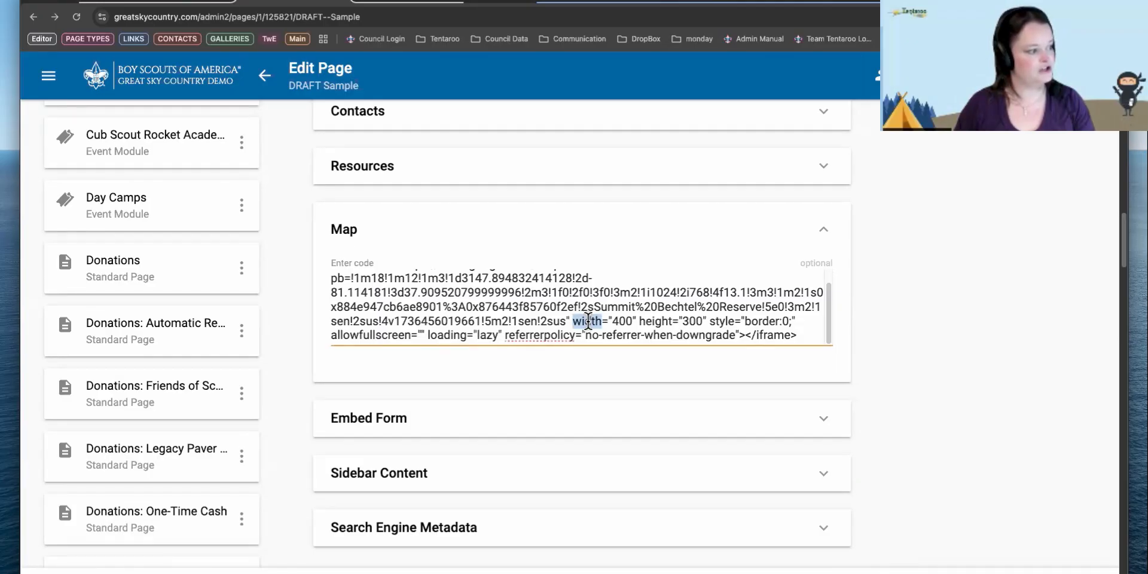
double_click(621, 321)
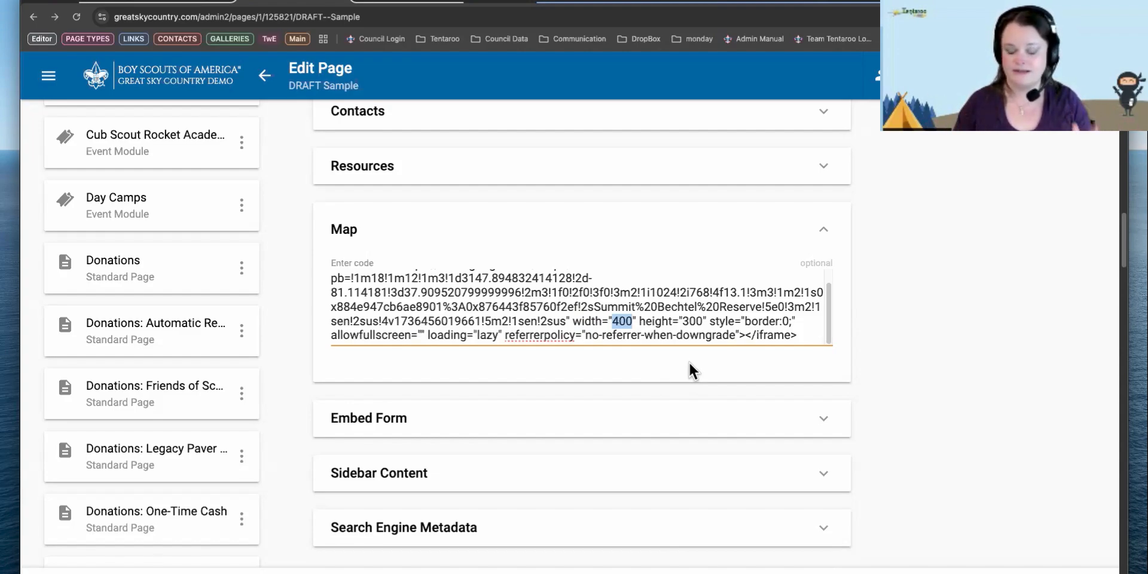
text(100)
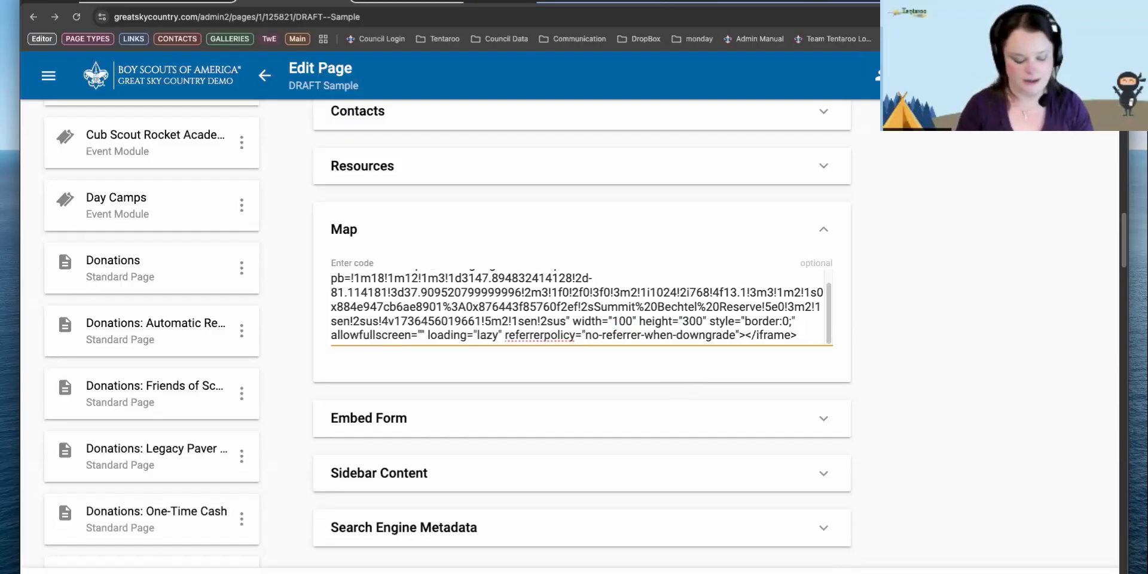
text(%)
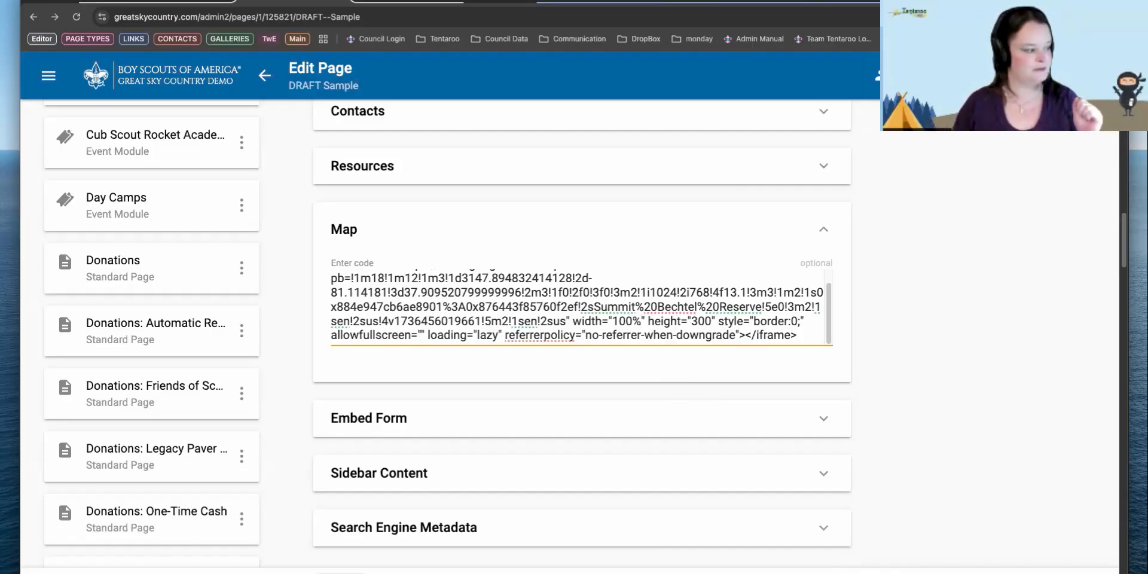
Save the DRAFT Sample page and bring up its public version.
click(340, 573)
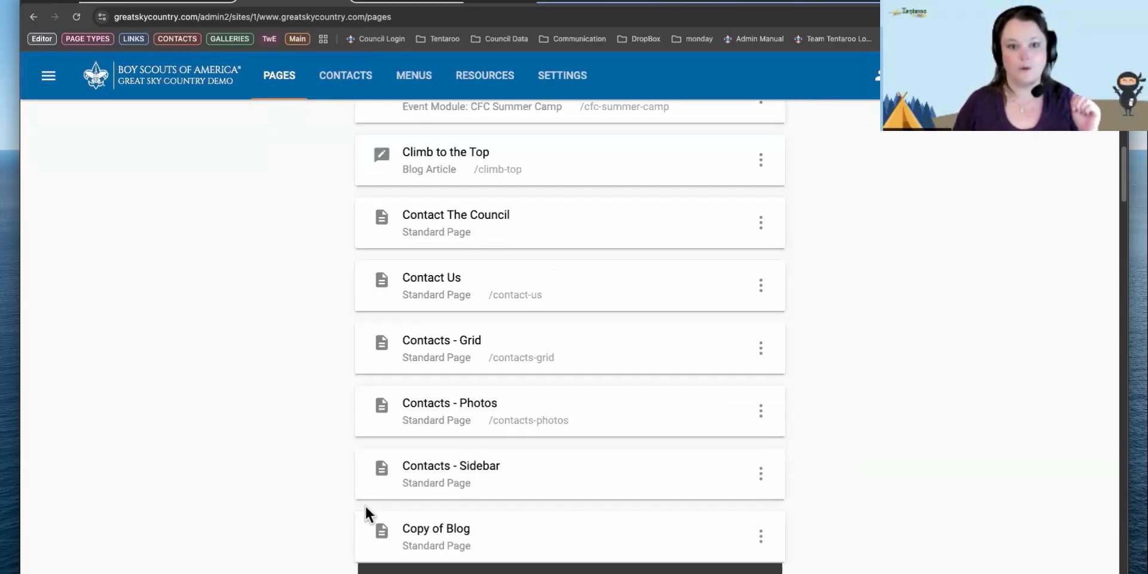
click(378, 3)
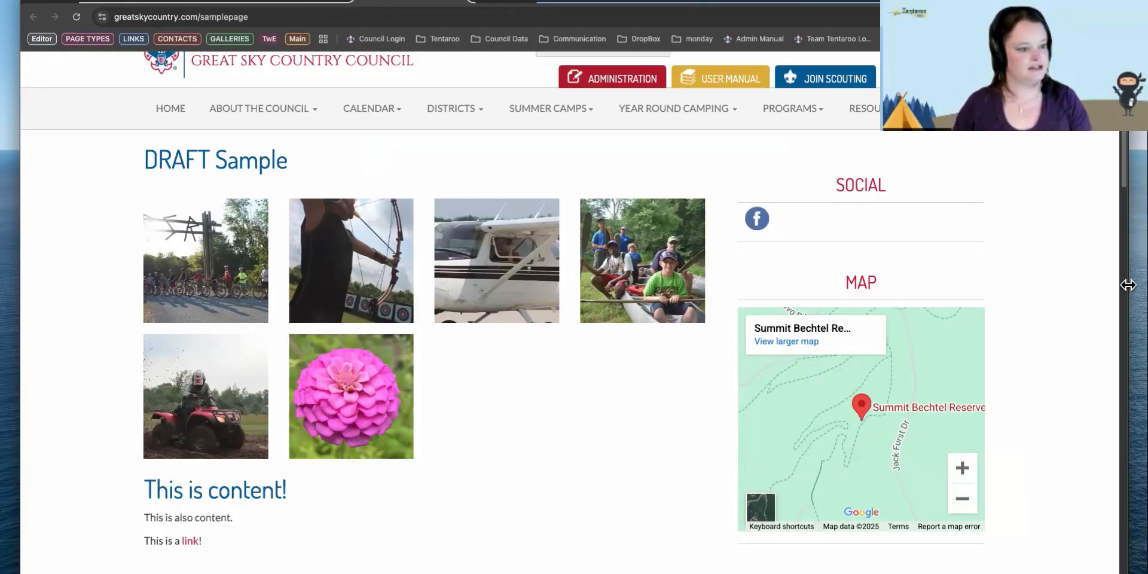
Narrow the browser window in stages to check how the public sample page's map adapts, and restore the wide window.
drag(1124, 284, 844, 306)
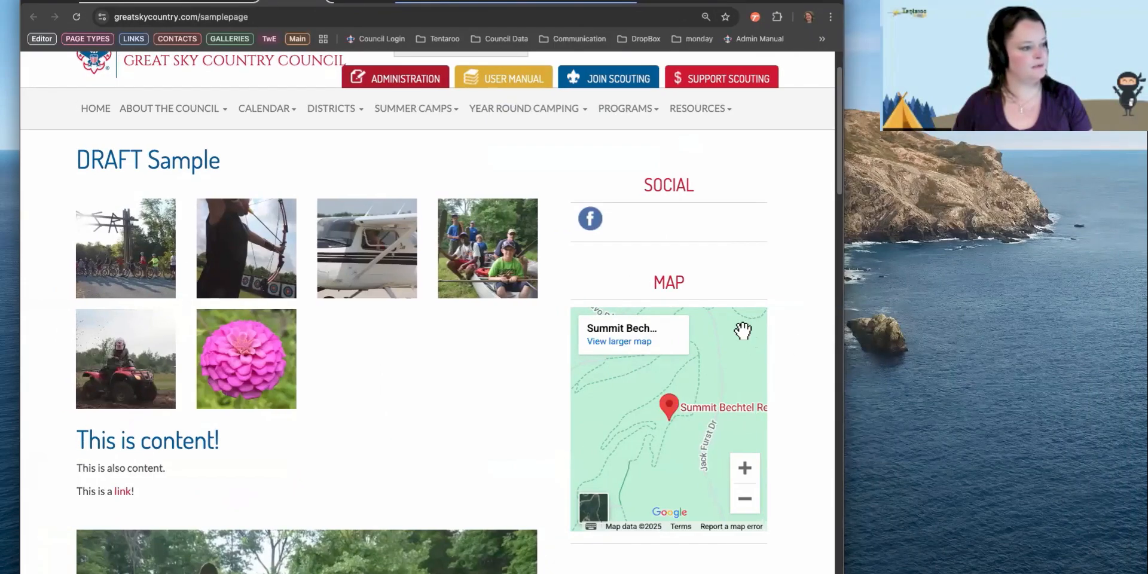
drag(843, 346, 600, 344)
scroll(352, 385, down, 20)
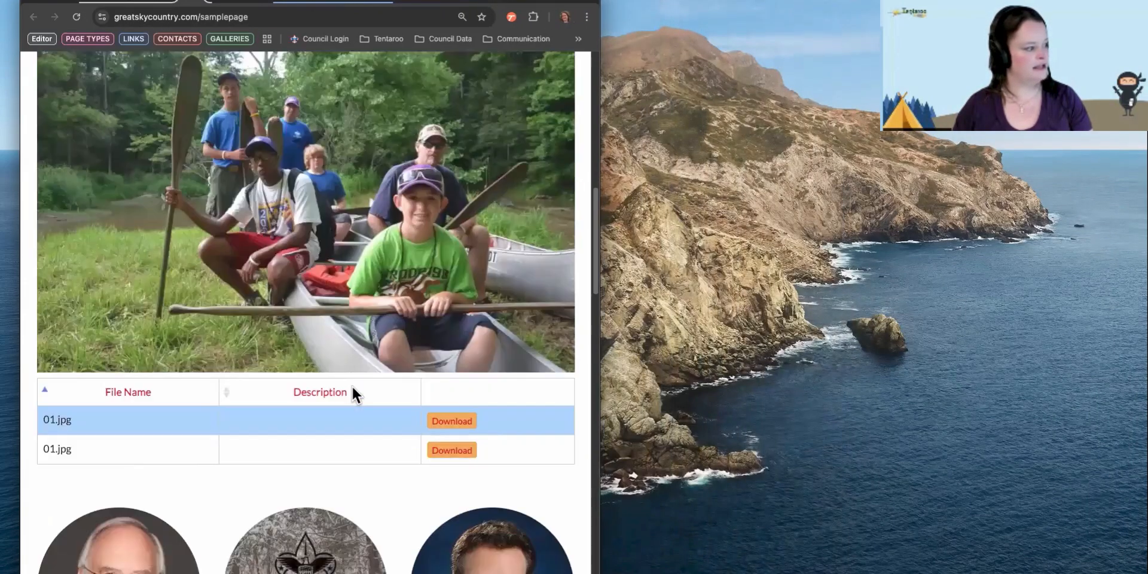
scroll(353, 385, down, 3)
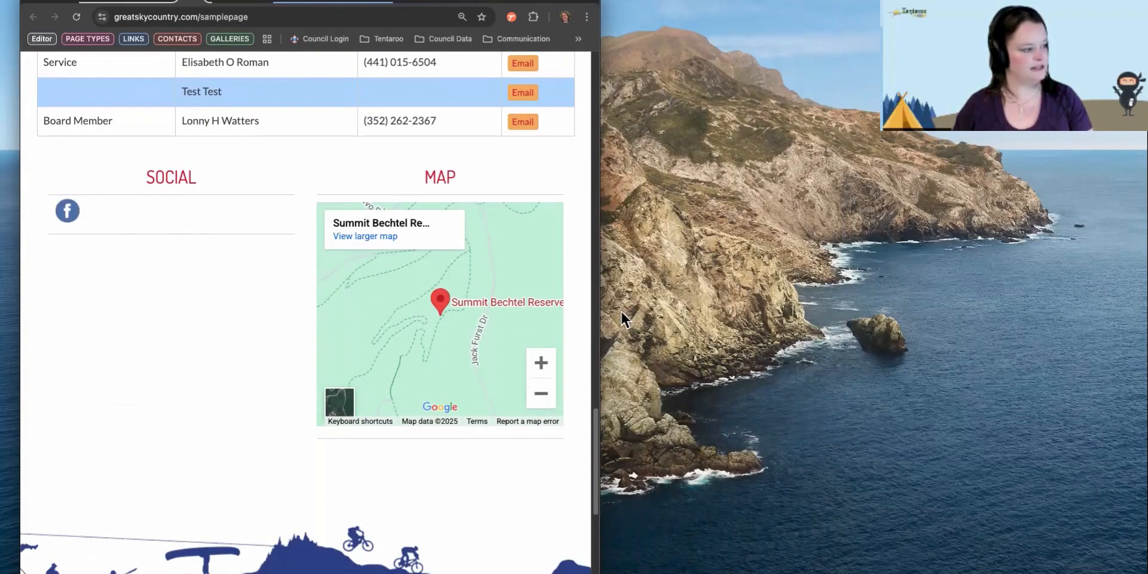
drag(596, 309, 240, 318)
scroll(232, 323, down, 12)
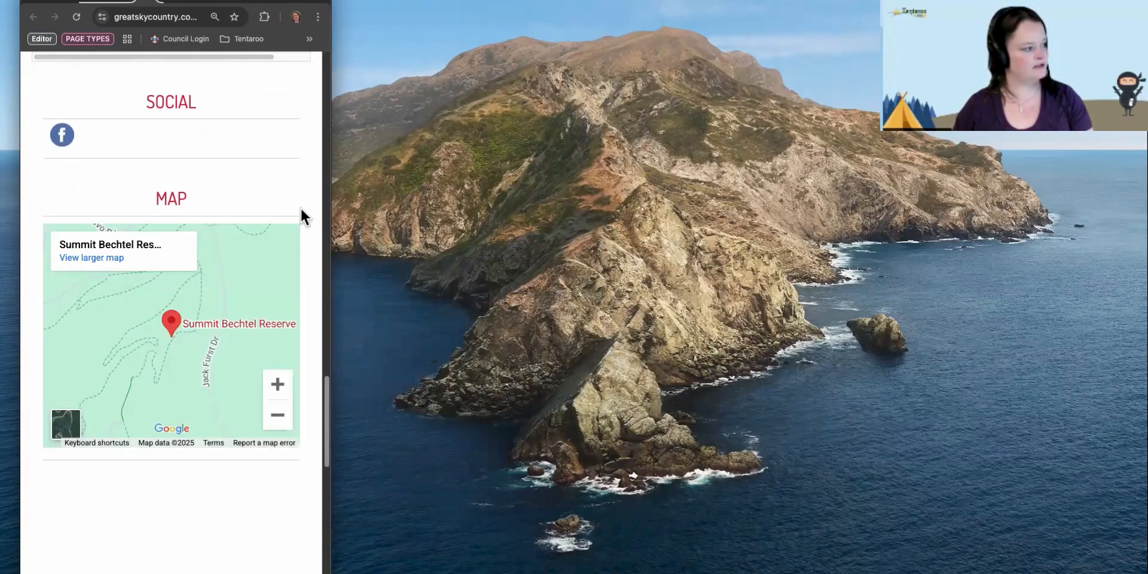
drag(332, 227, 1119, 193)
scroll(685, 253, up, 20)
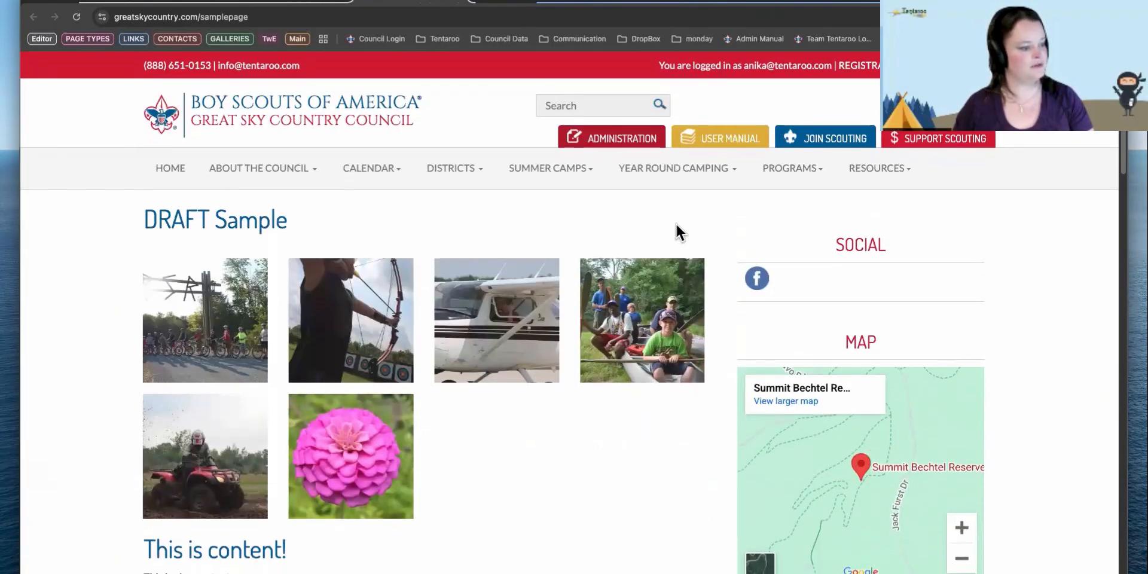
Return to the website admin and go back to editing the DRAFT Sample page.
click(292, 3)
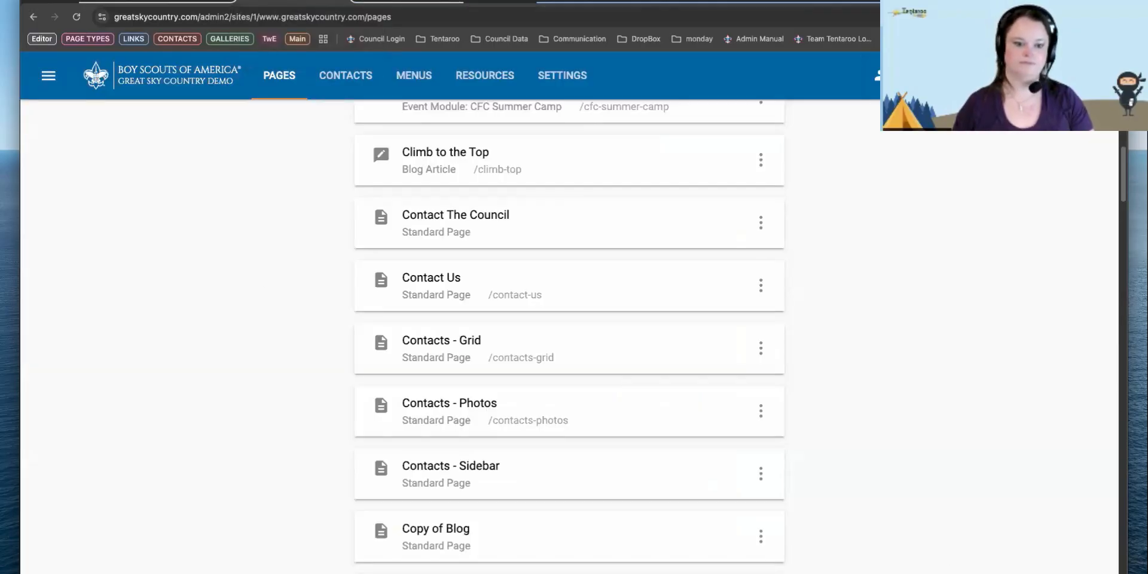
right_click(234, 281)
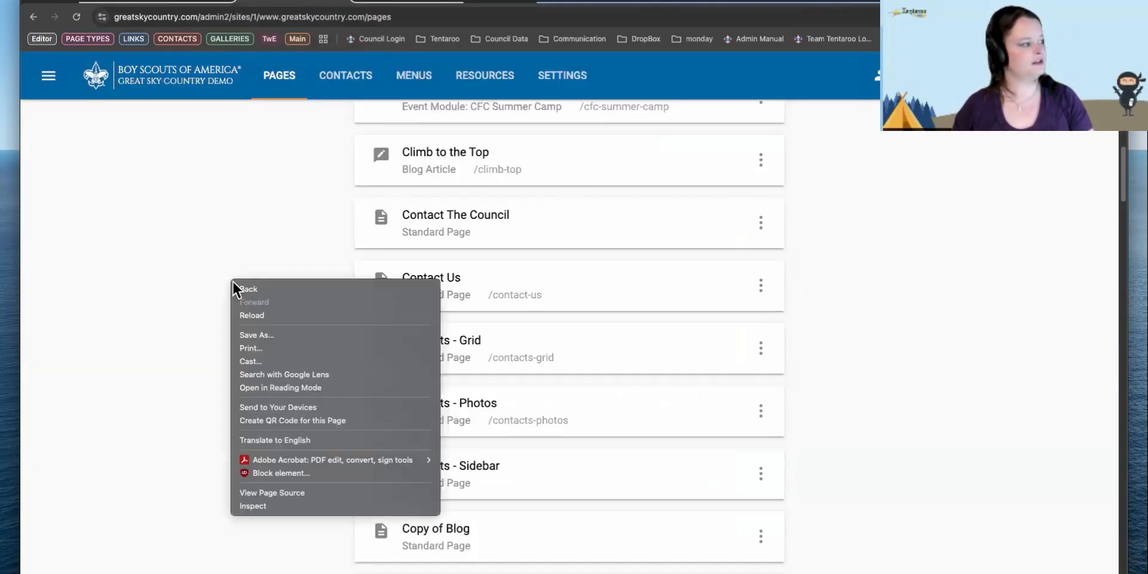
click(267, 289)
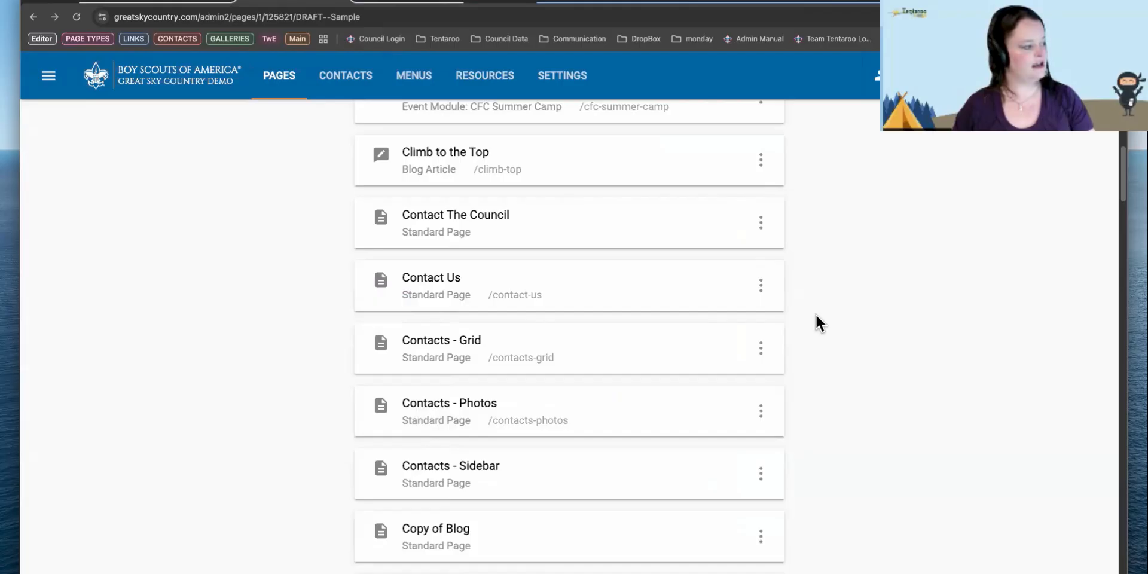
Expand the DRAFT Sample page's Embed Form and Sidebar Content sections to examine their optional fields.
scroll(795, 312, down, 15)
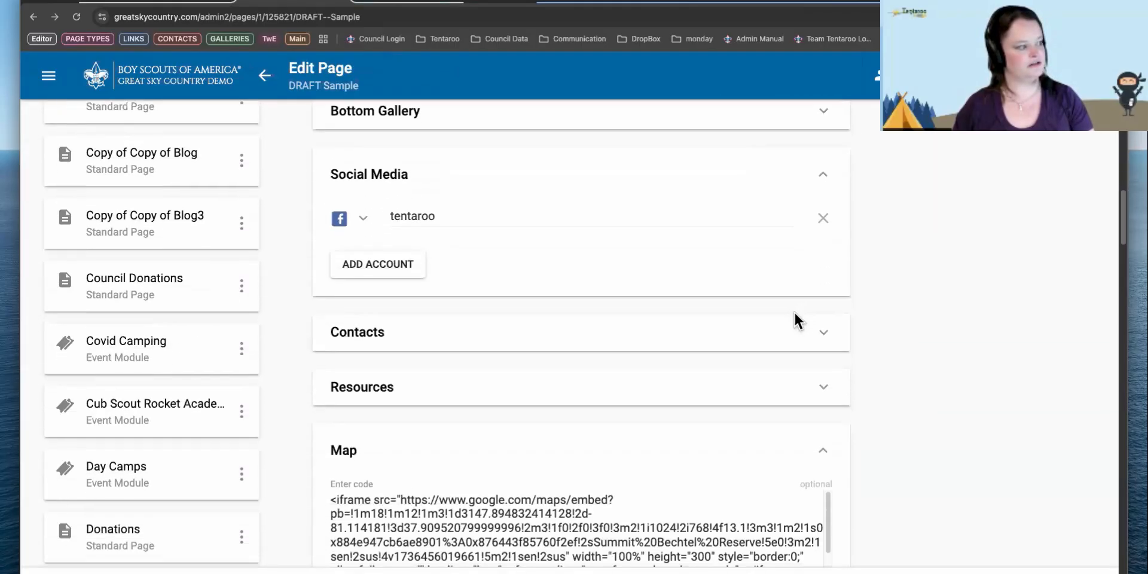
scroll(751, 340, down, 4)
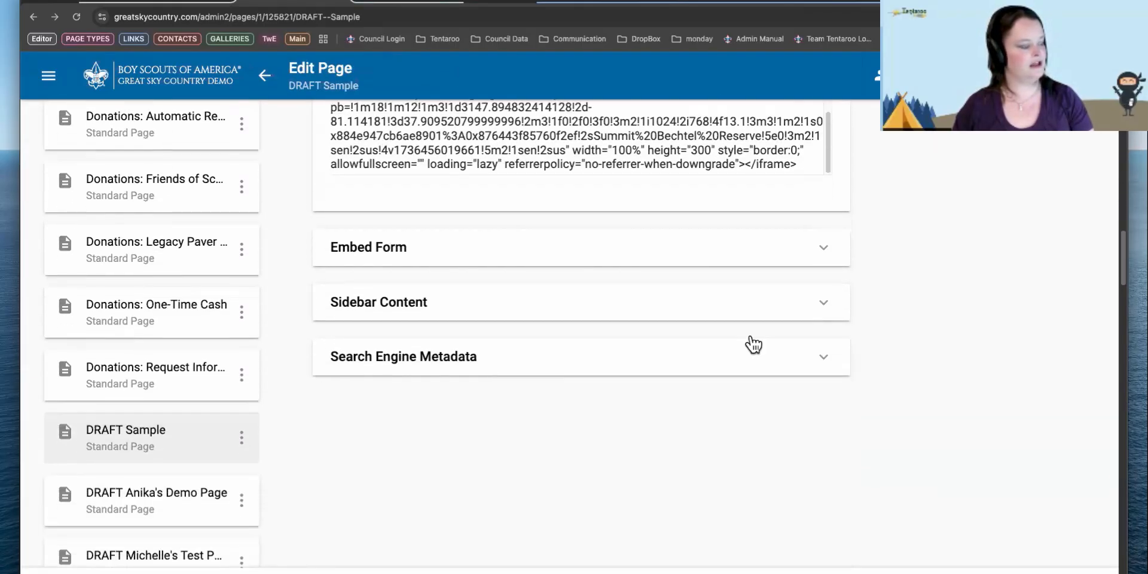
click(491, 234)
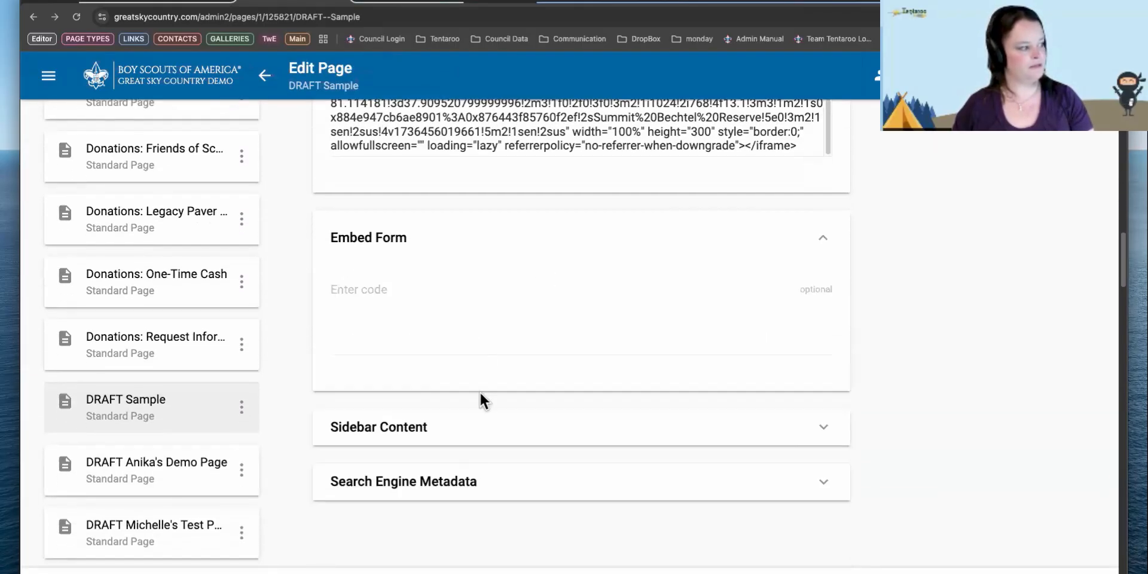
click(475, 437)
scroll(845, 448, down, 3)
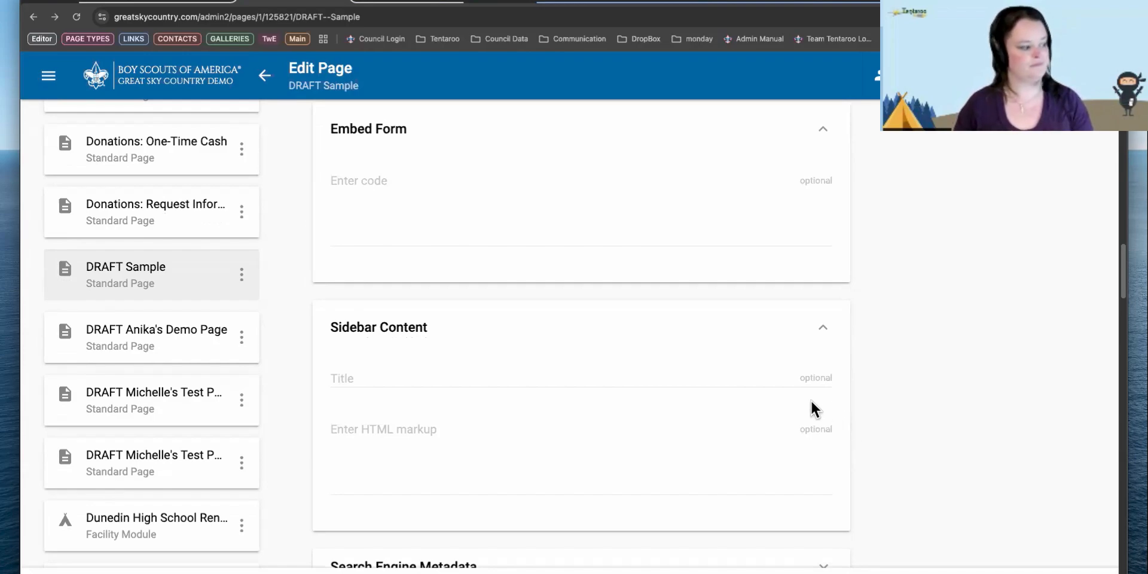
scroll(811, 401, down, 4)
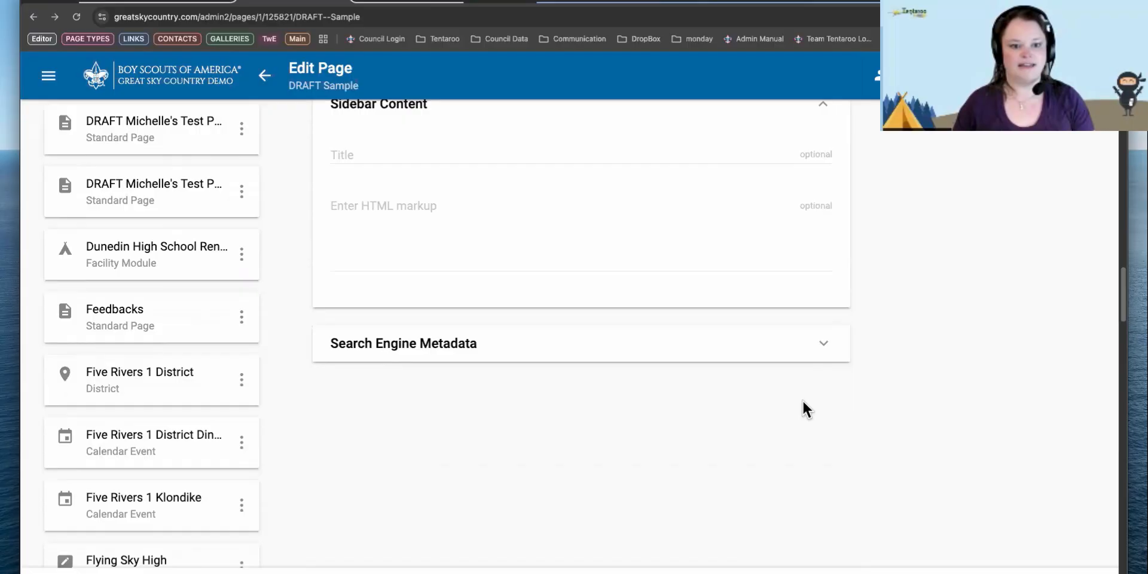
Expand the Search Engine Metadata section and examine its Title, Description and Keywords fields.
click(471, 357)
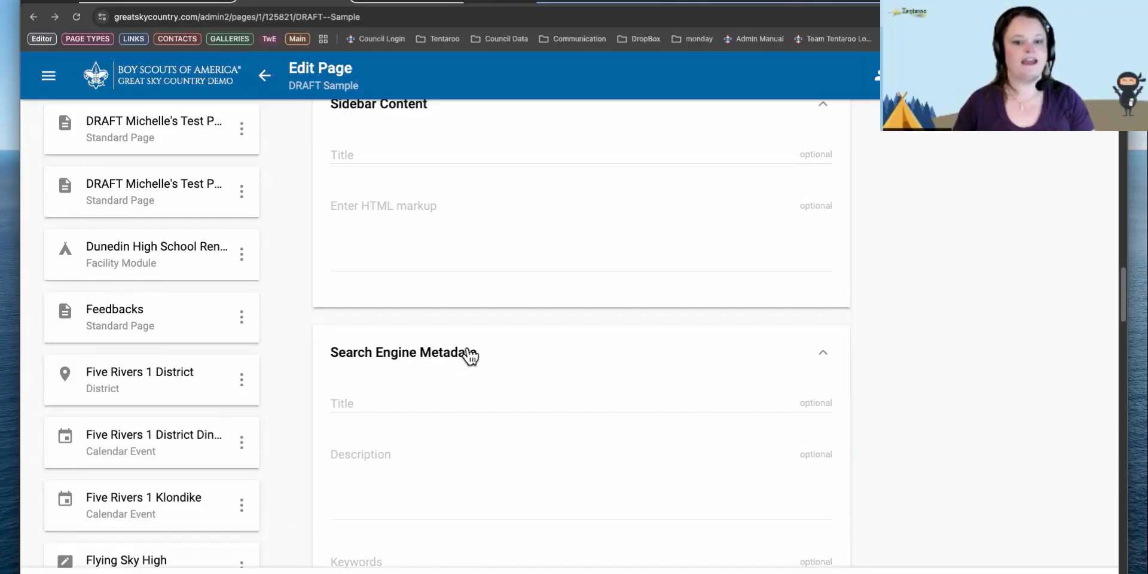
scroll(470, 356, down, 3)
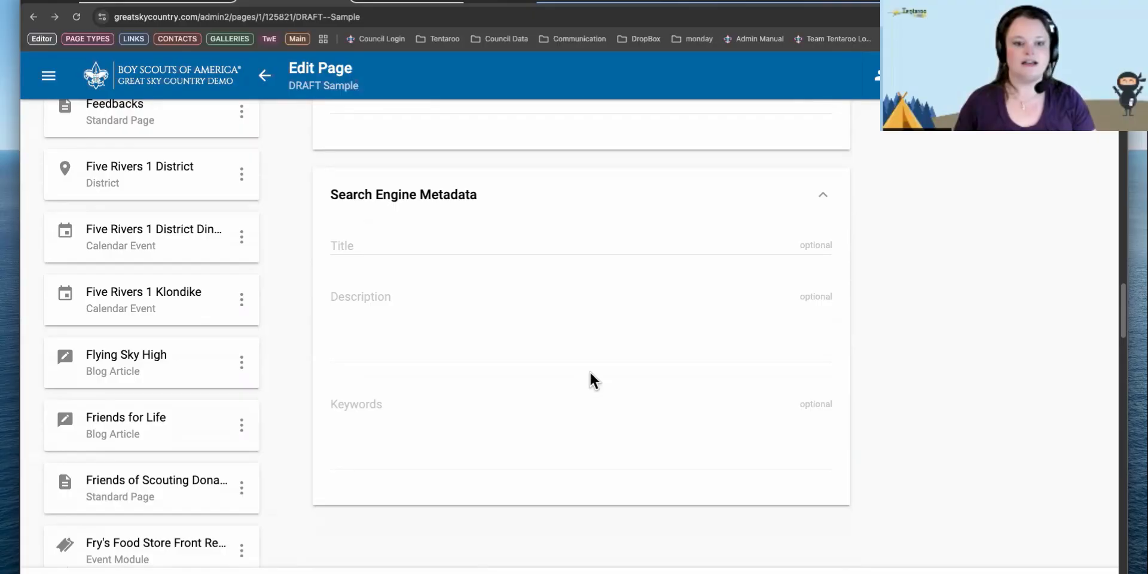
click(533, 242)
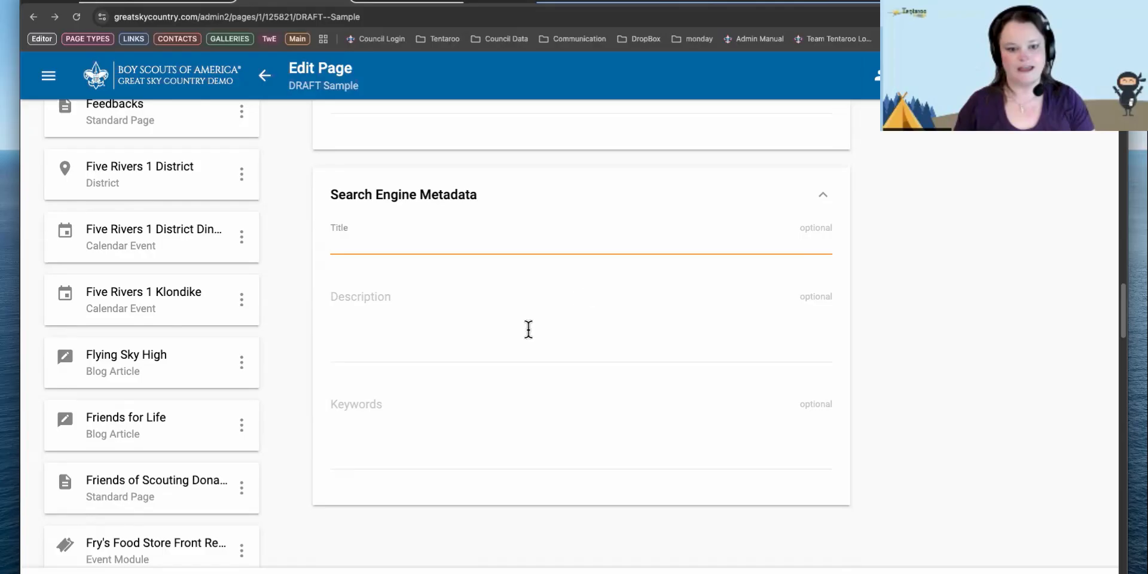
click(386, 319)
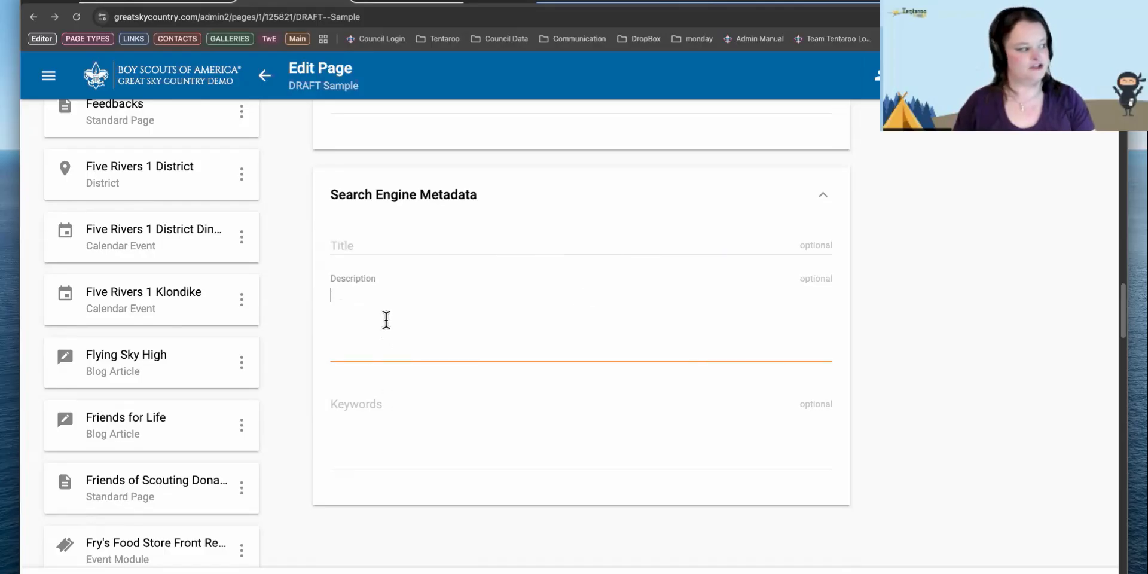
click(389, 429)
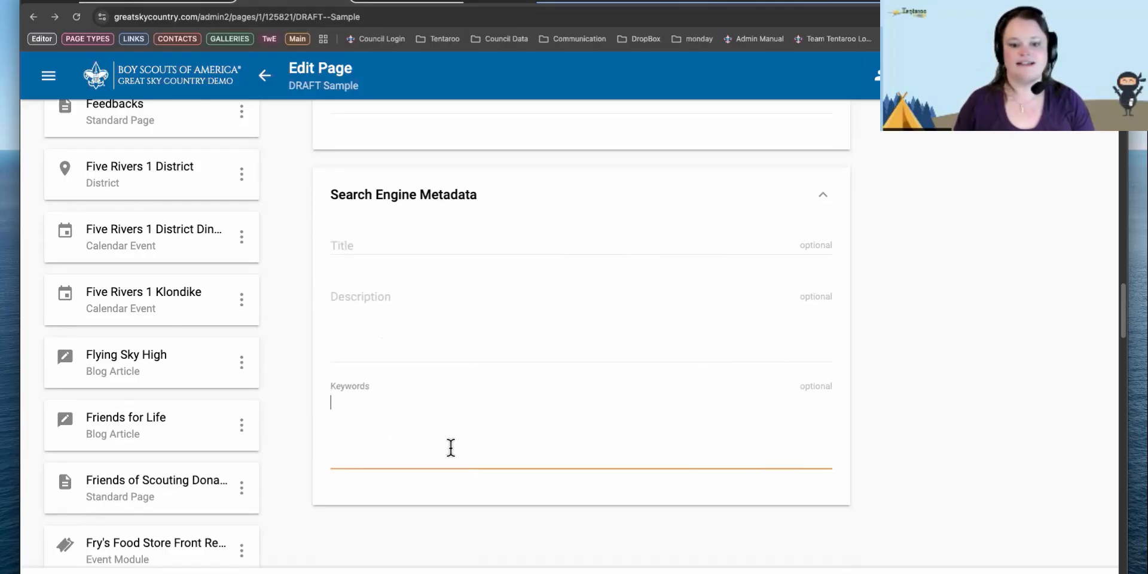
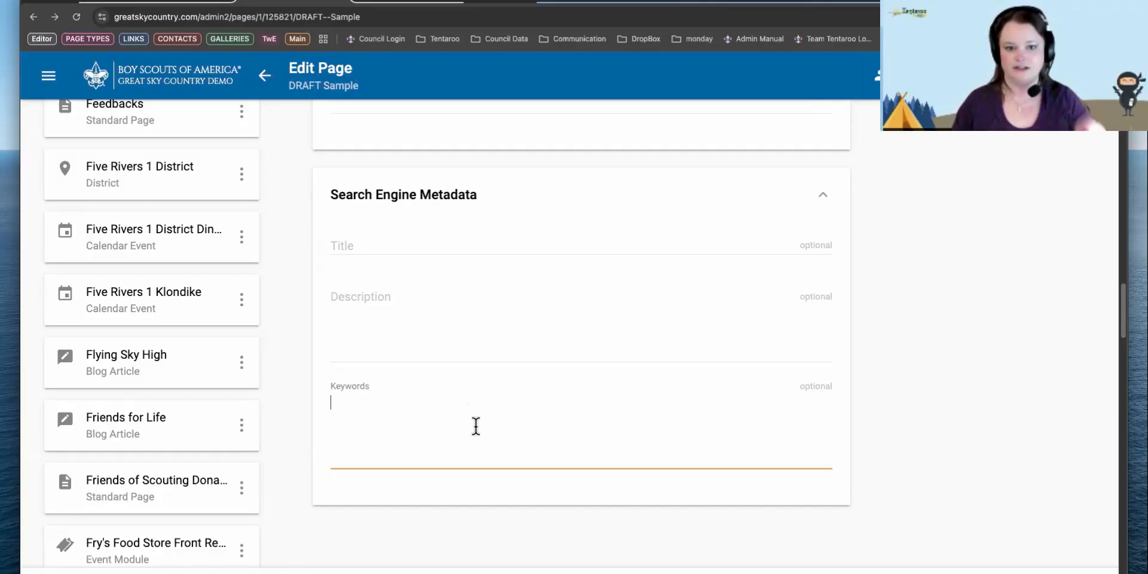
Remove the word DRAFT from the page title so it reads Sample, and save the page.
scroll(481, 431, up, 15)
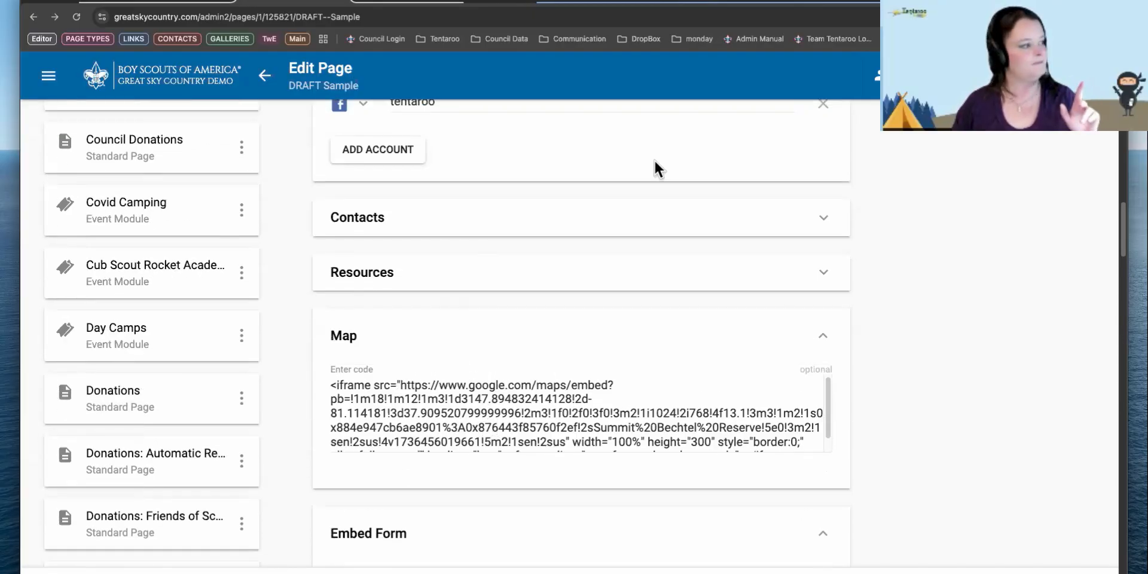
scroll(700, 185, up, 15)
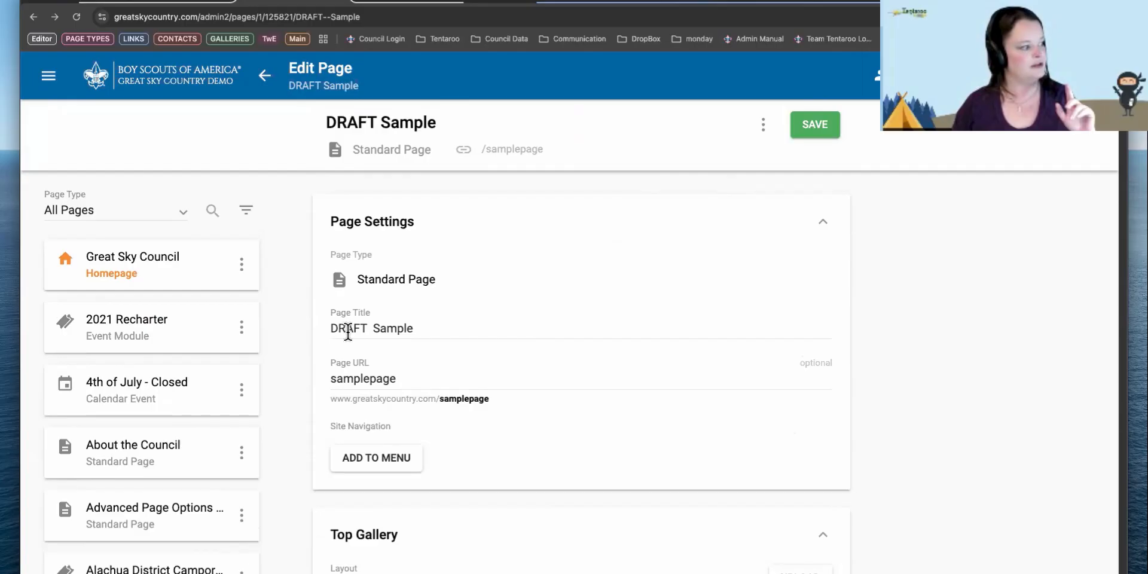
double_click(348, 329)
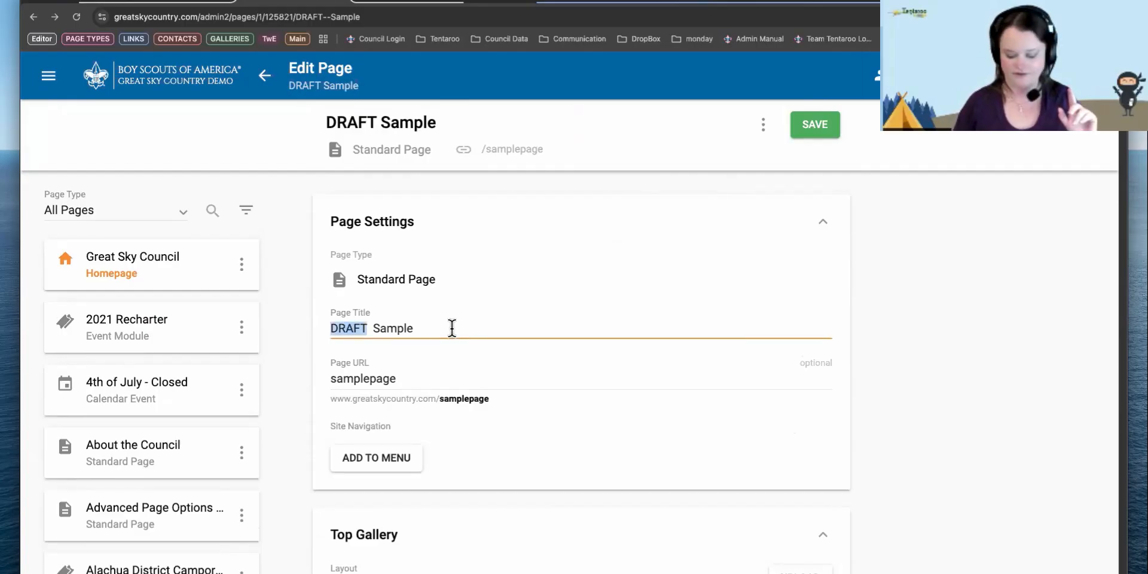
key(BackSpace)
key(Delete)
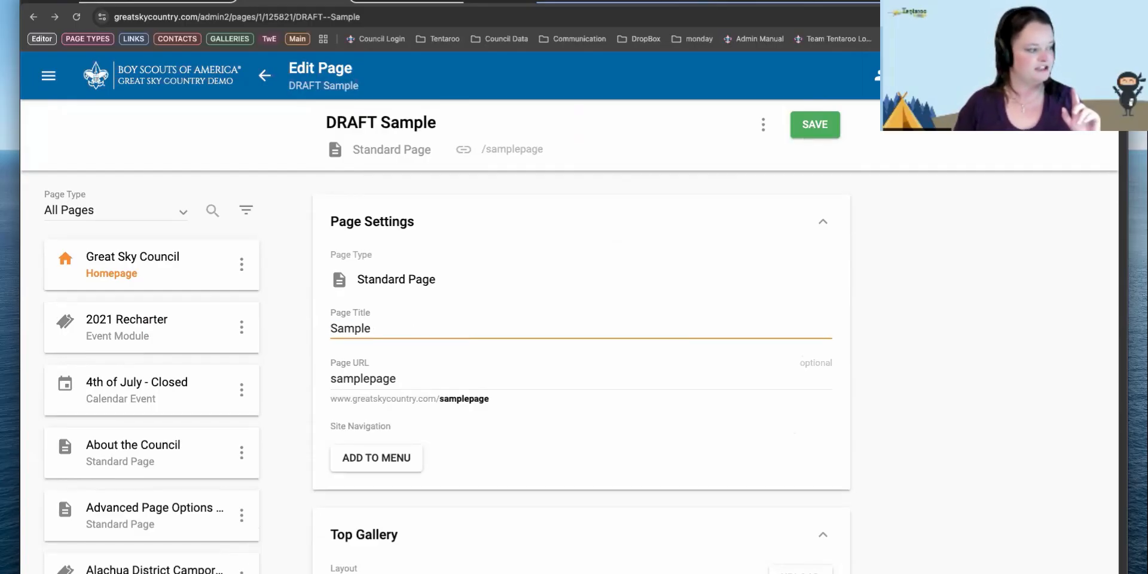
click(807, 126)
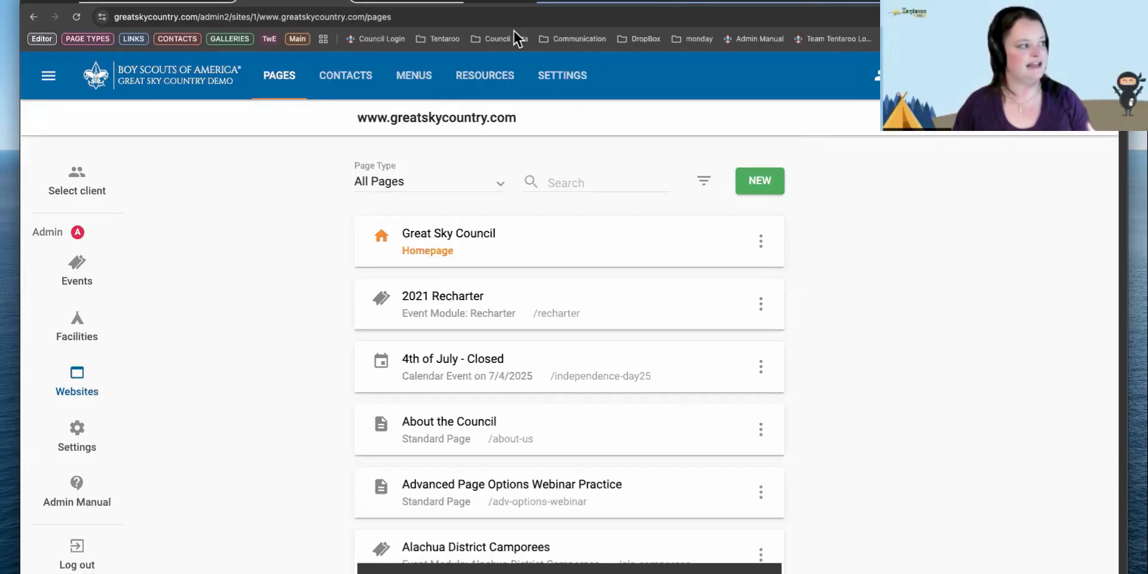
Reload the public sample page to check its title, and return to the admin page list.
click(407, 7)
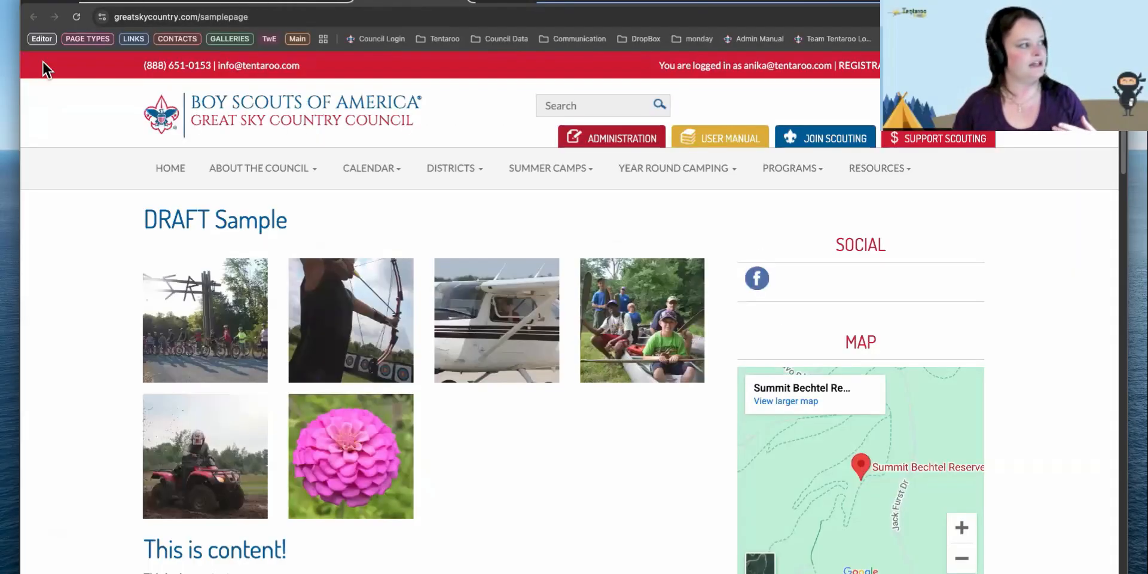
click(74, 18)
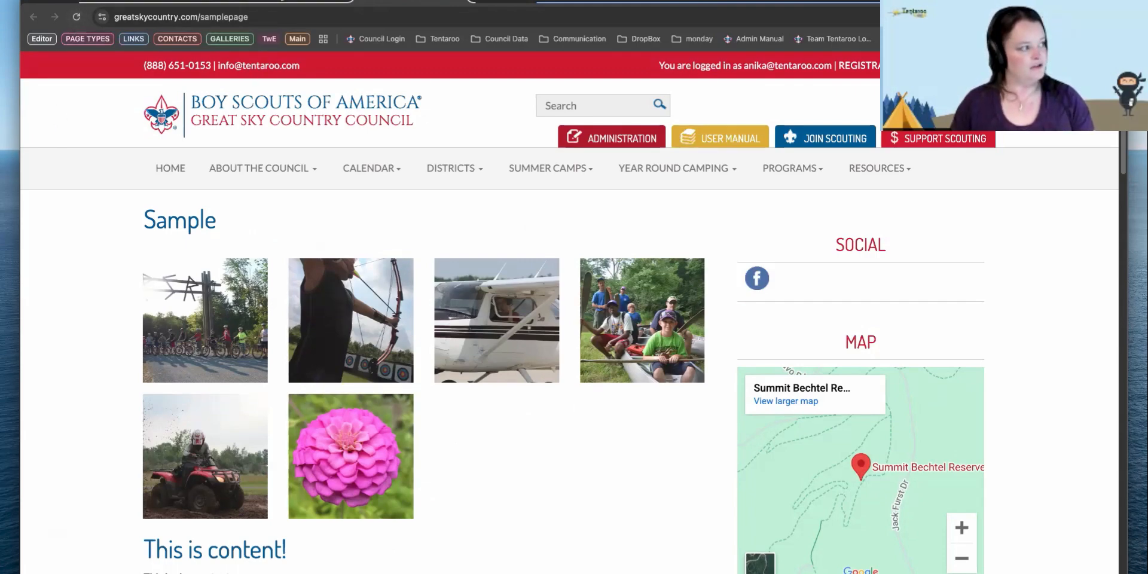
click(277, 3)
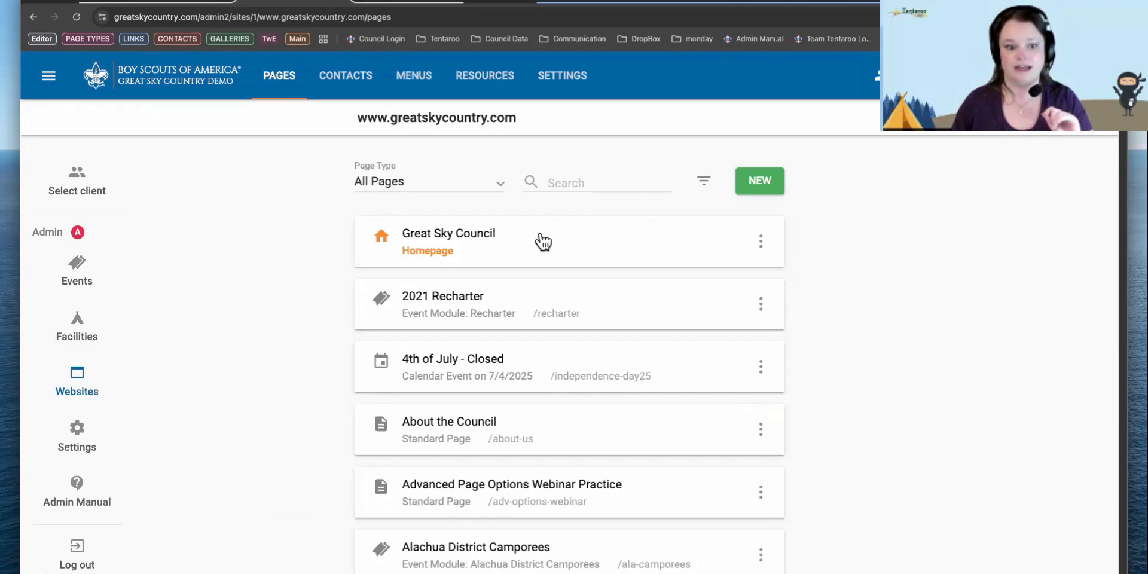
Bring up the public council homepage and examine its banner slideshow, registration tiles and welcome content.
click(180, 7)
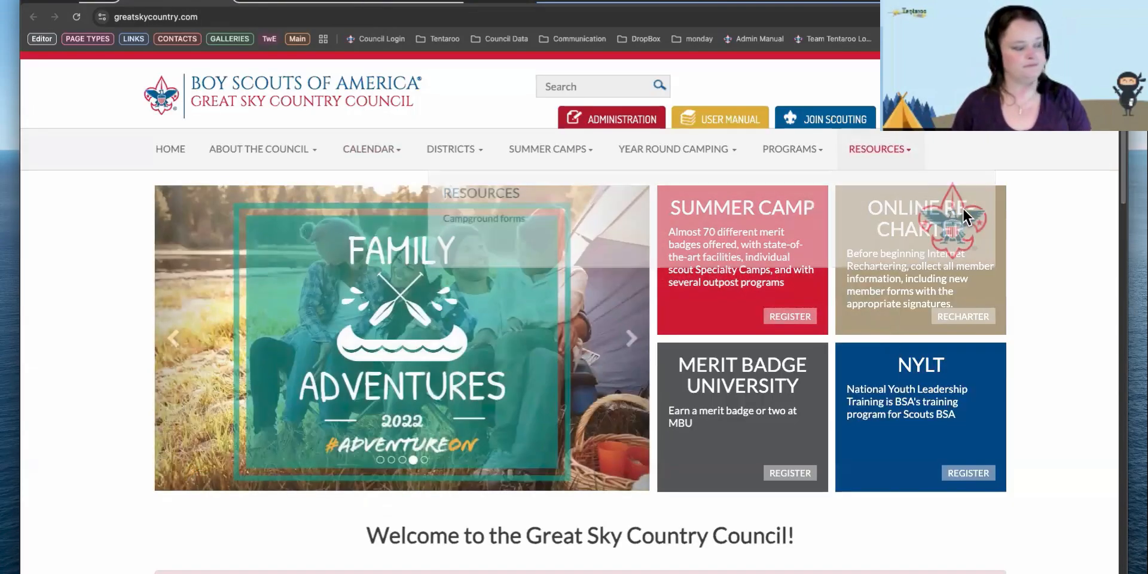
scroll(938, 460, down, 1)
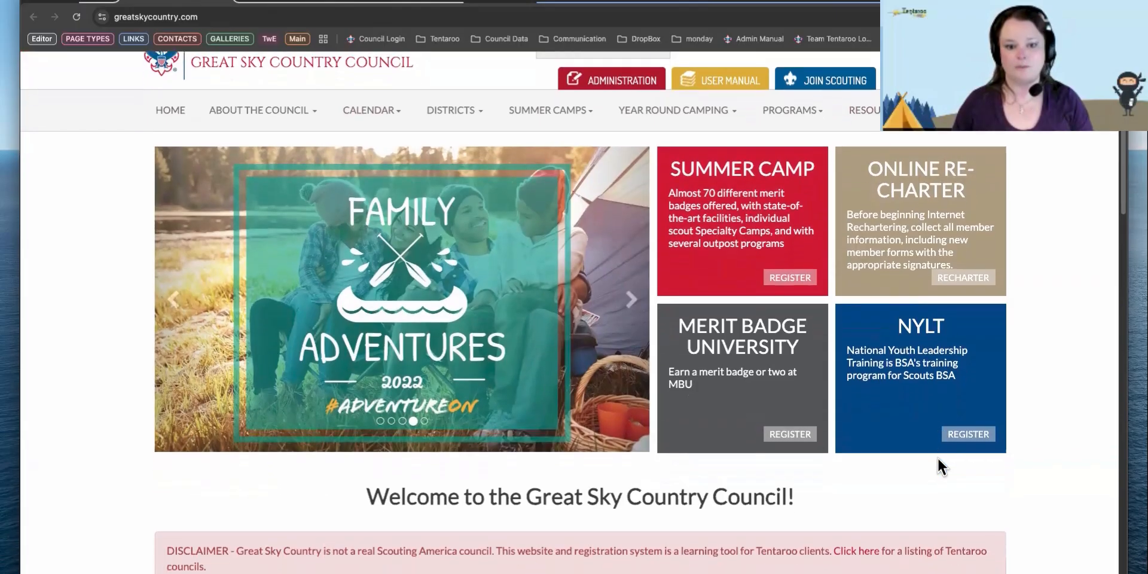
scroll(938, 457, down, 2)
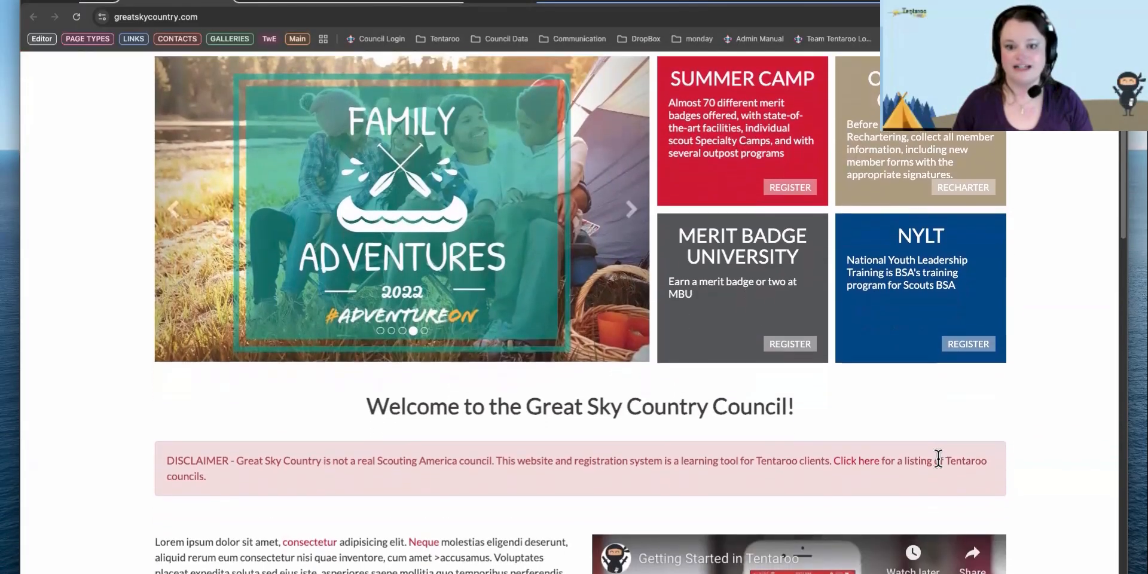
scroll(937, 457, down, 2)
scroll(937, 457, down, 2)
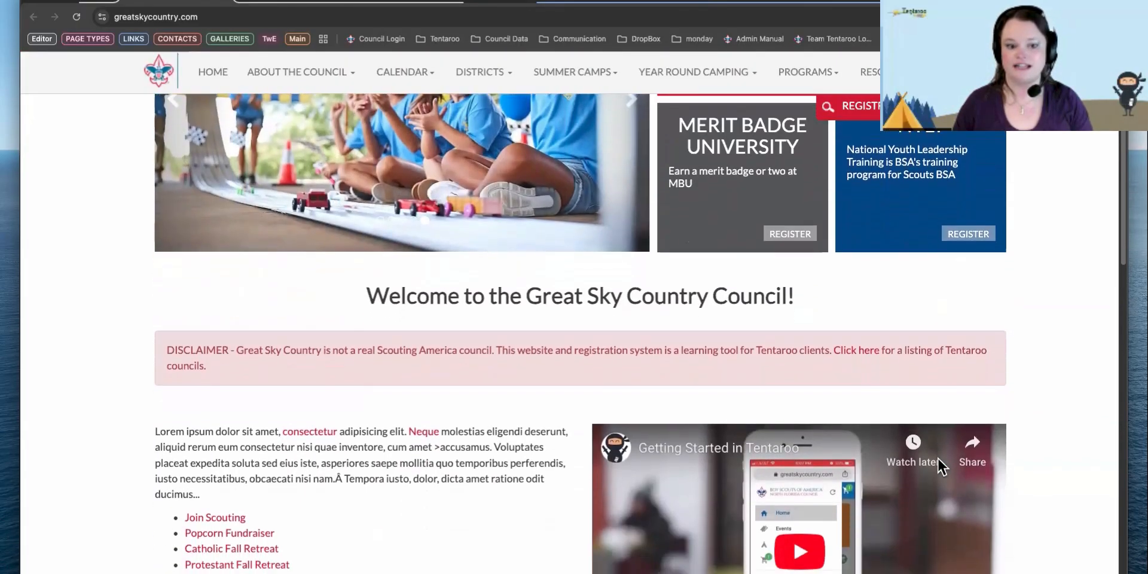
scroll(939, 465, down, 2)
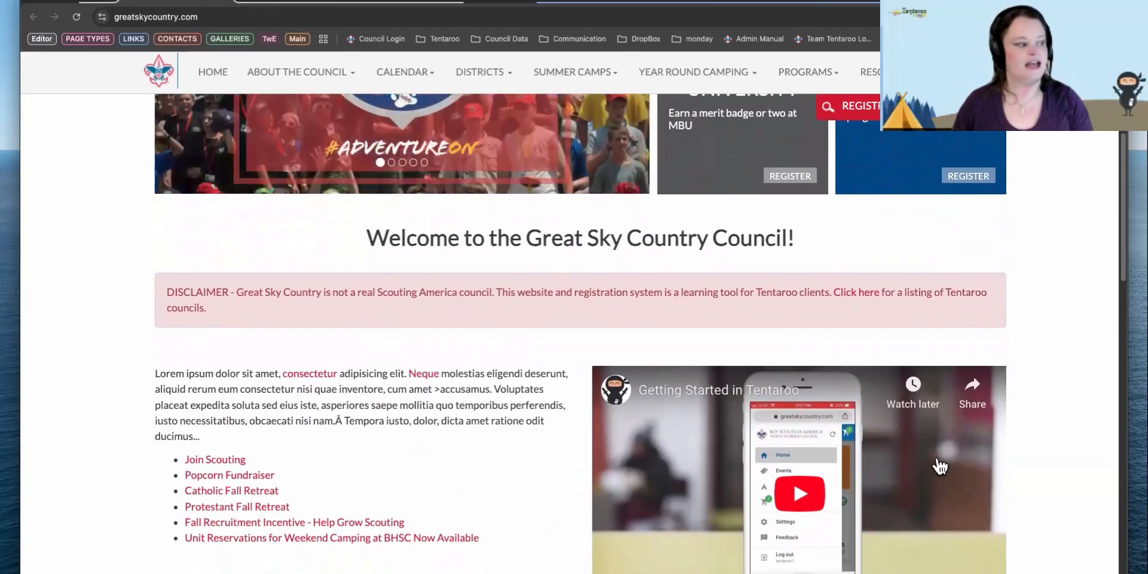
scroll(939, 466, up, 5)
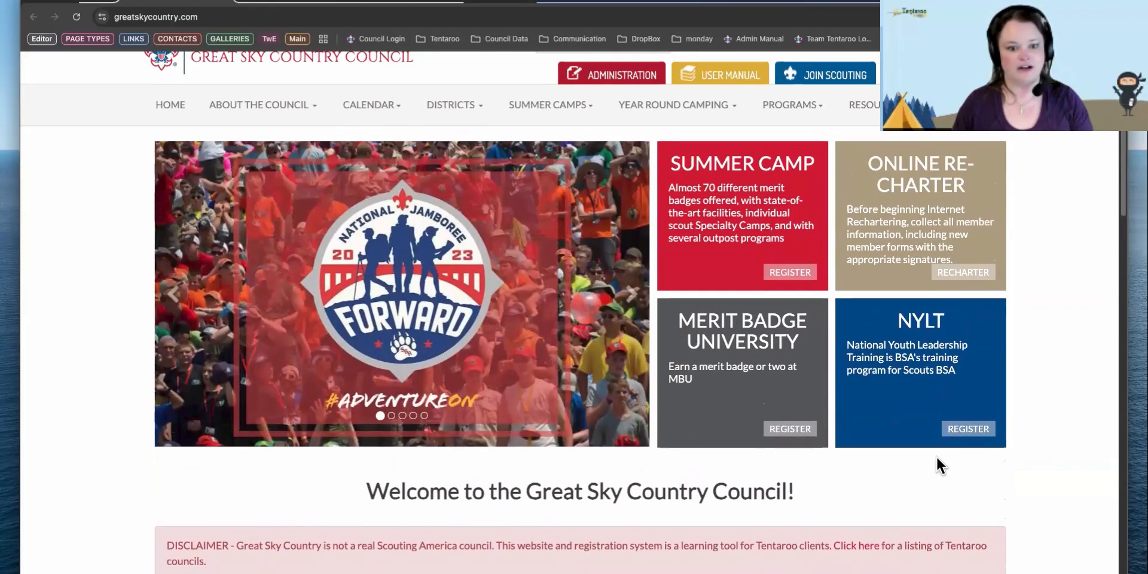
Open the Great Sky Council homepage for editing and examine its Top Gallery images and layout options.
click(320, 7)
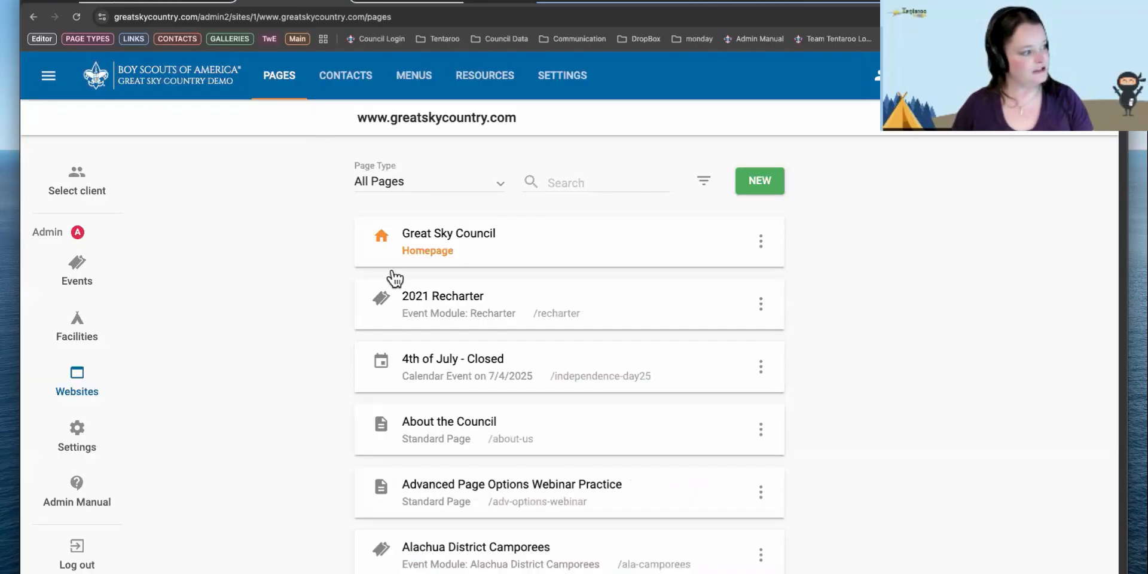
click(547, 234)
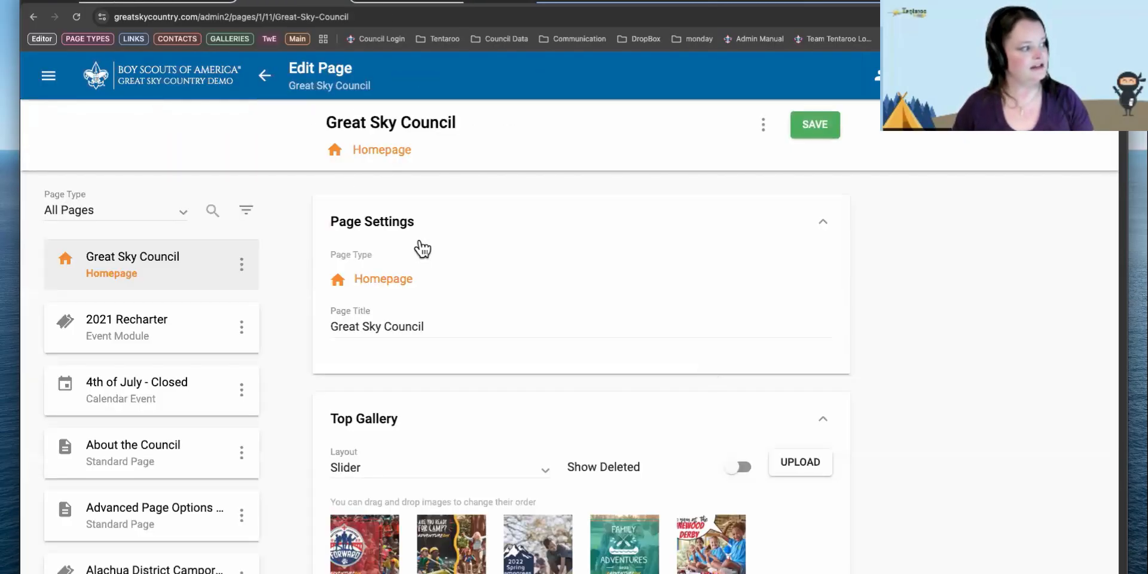
scroll(515, 469, down, 5)
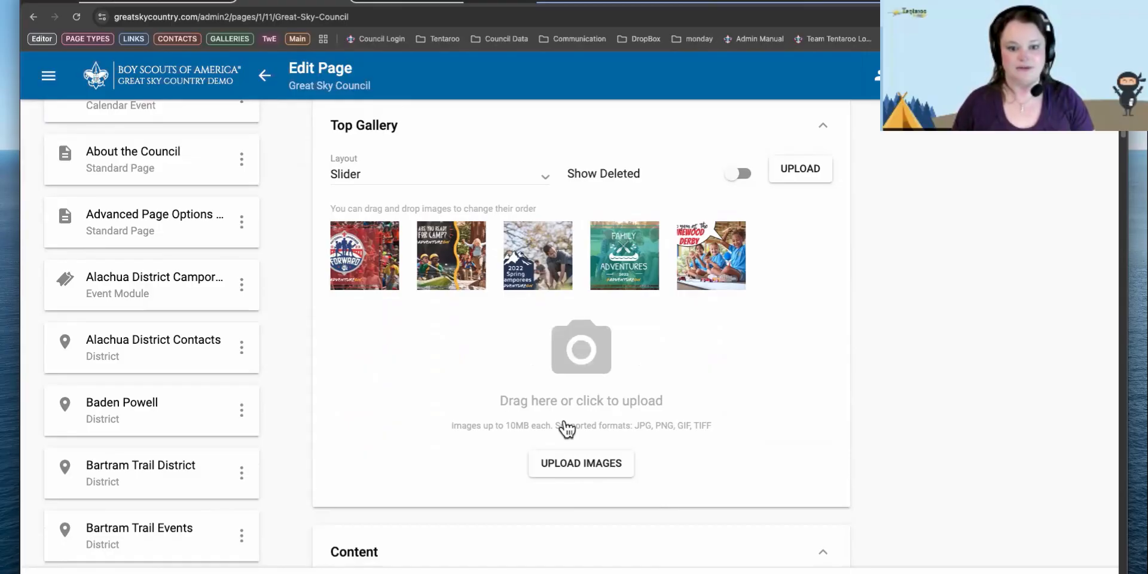
click(353, 179)
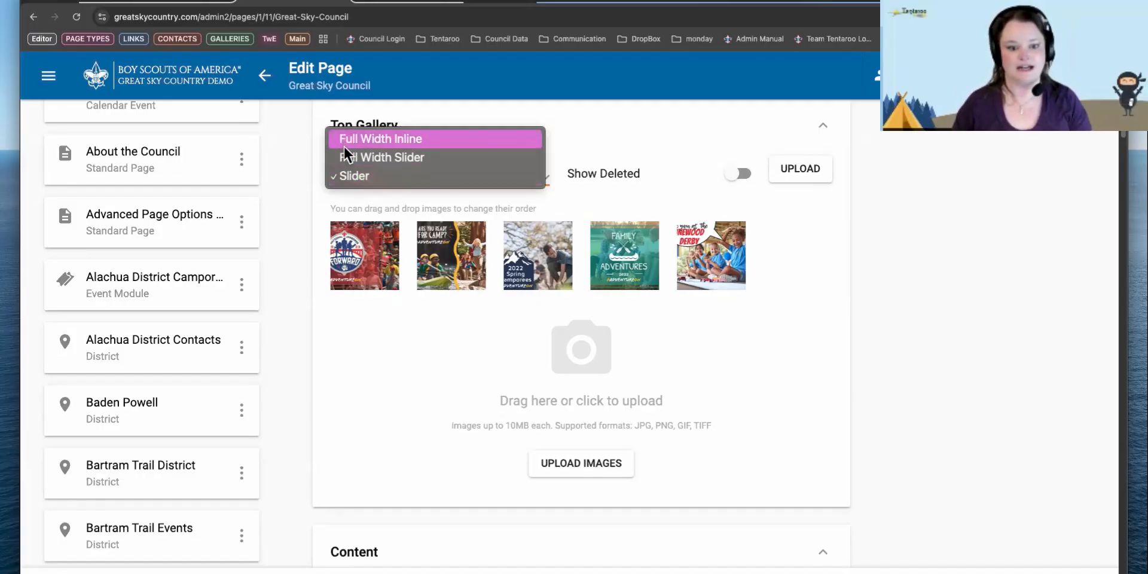
click(271, 96)
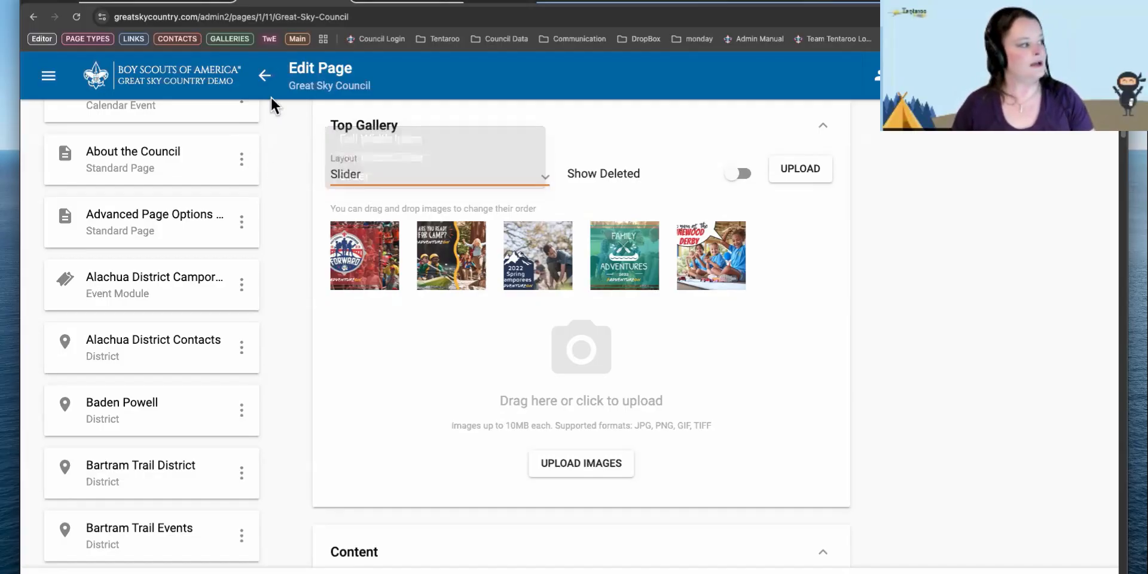
Return to the public homepage and examine its banner slider, welcome content, upcoming events, featured articles and footer.
click(169, 1)
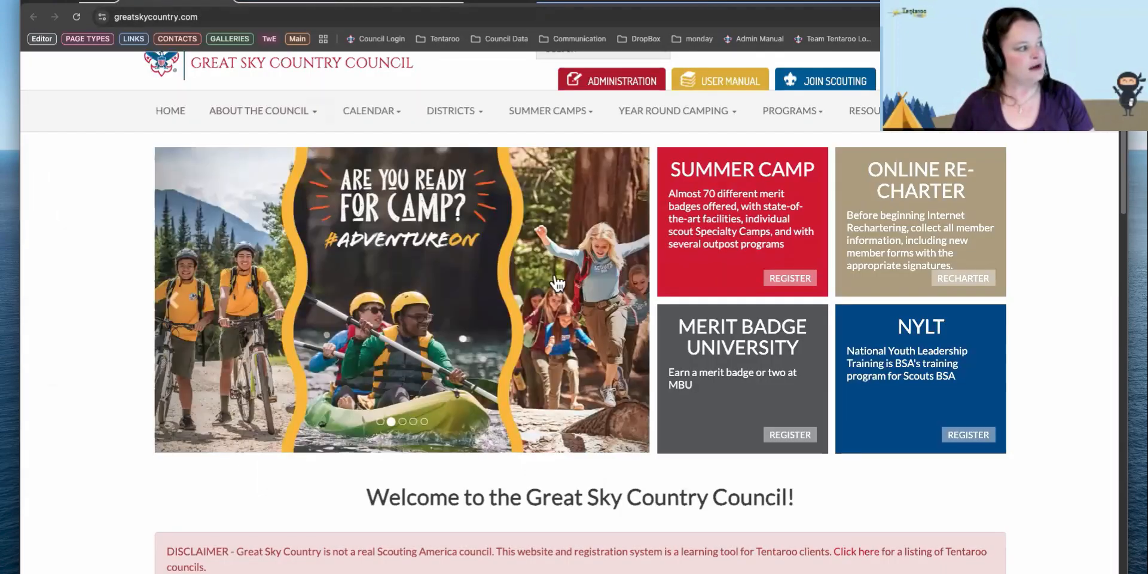
click(628, 306)
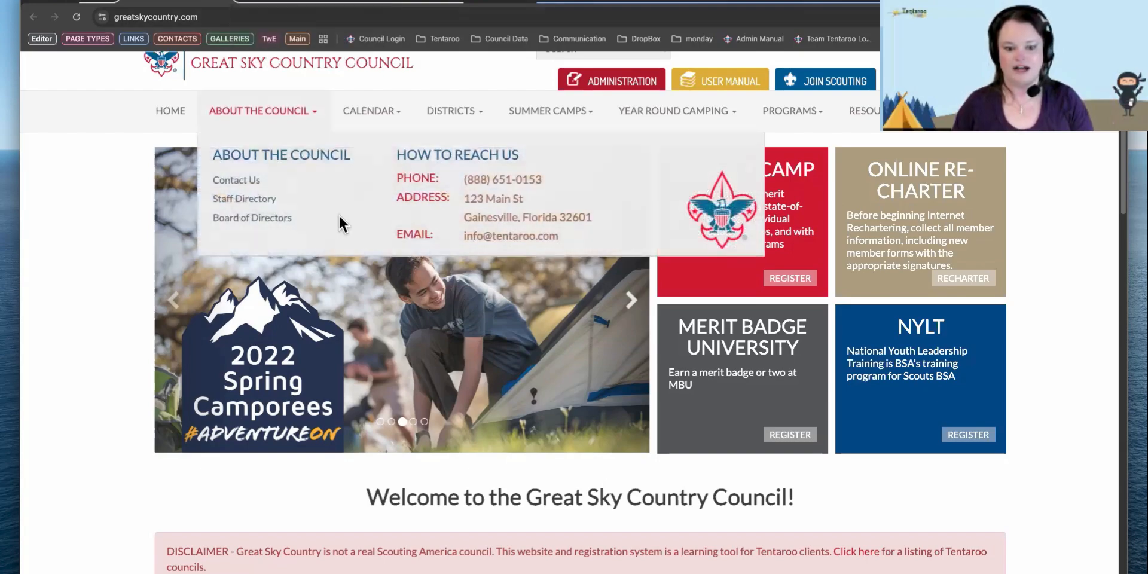
scroll(541, 325, down, 1)
scroll(542, 325, down, 5)
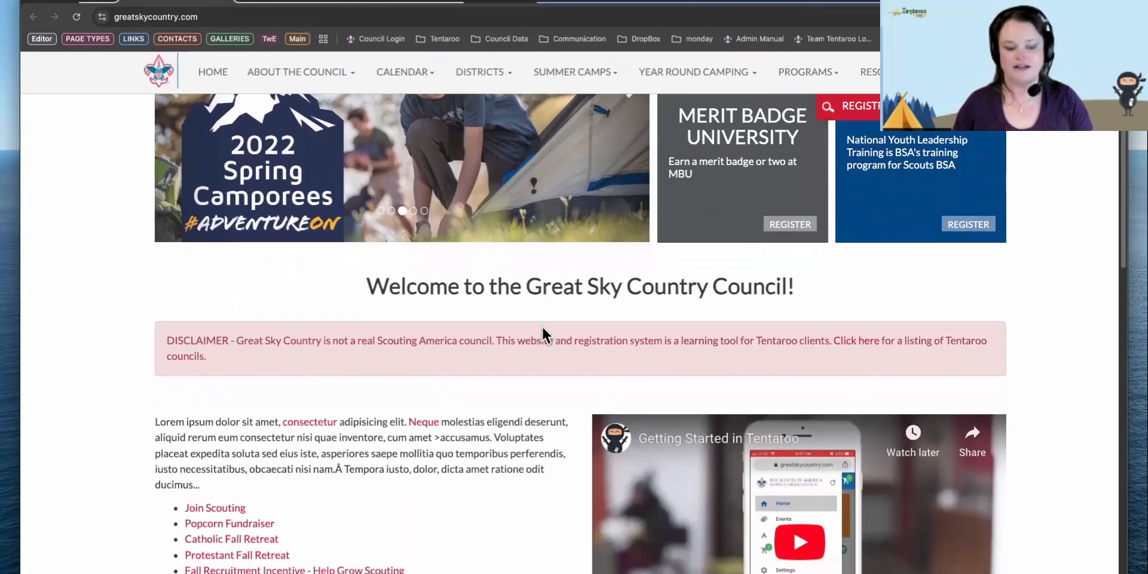
scroll(540, 325, down, 4)
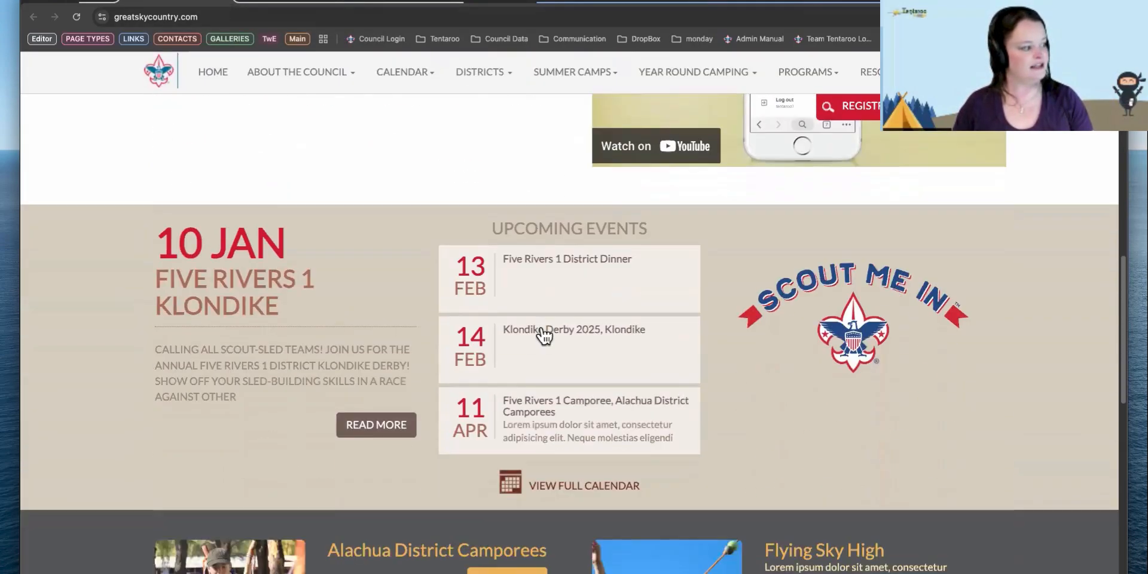
scroll(482, 318, down, 3)
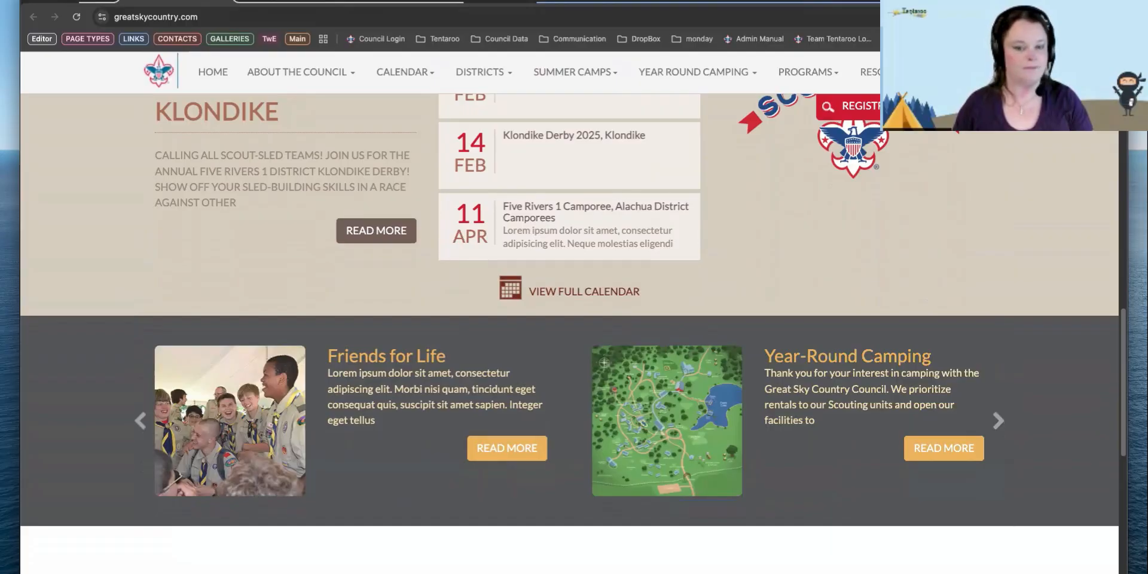
scroll(656, 401, down, 3)
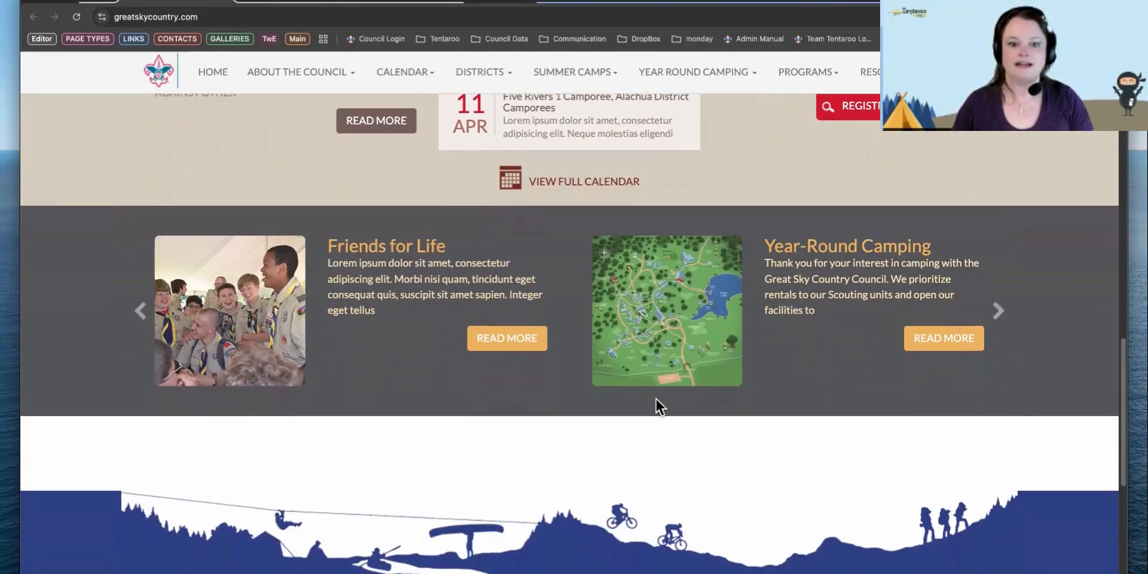
scroll(655, 398, down, 3)
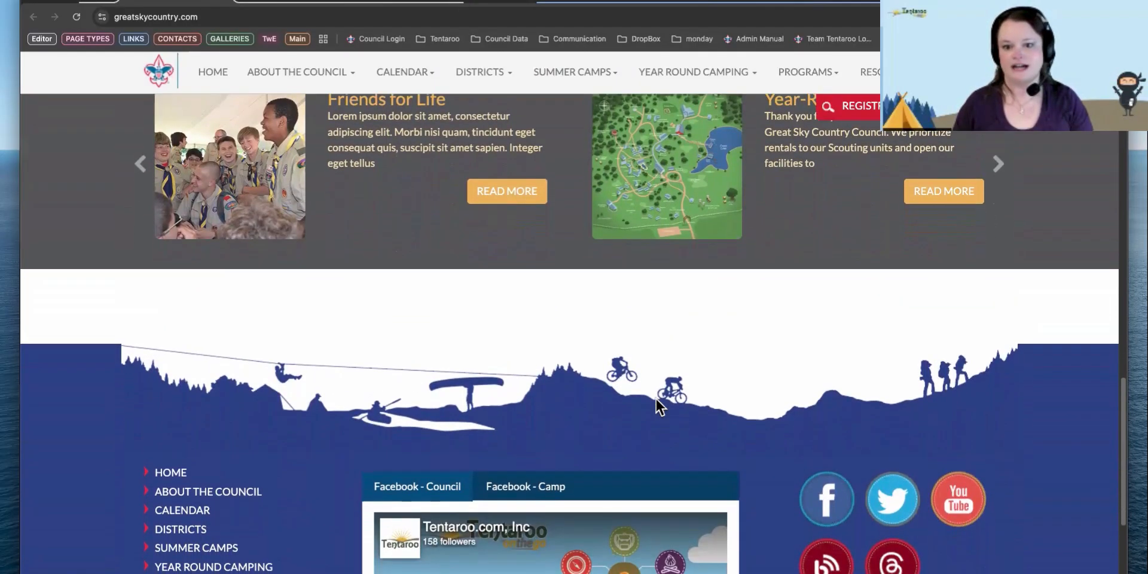
scroll(659, 407, down, 2)
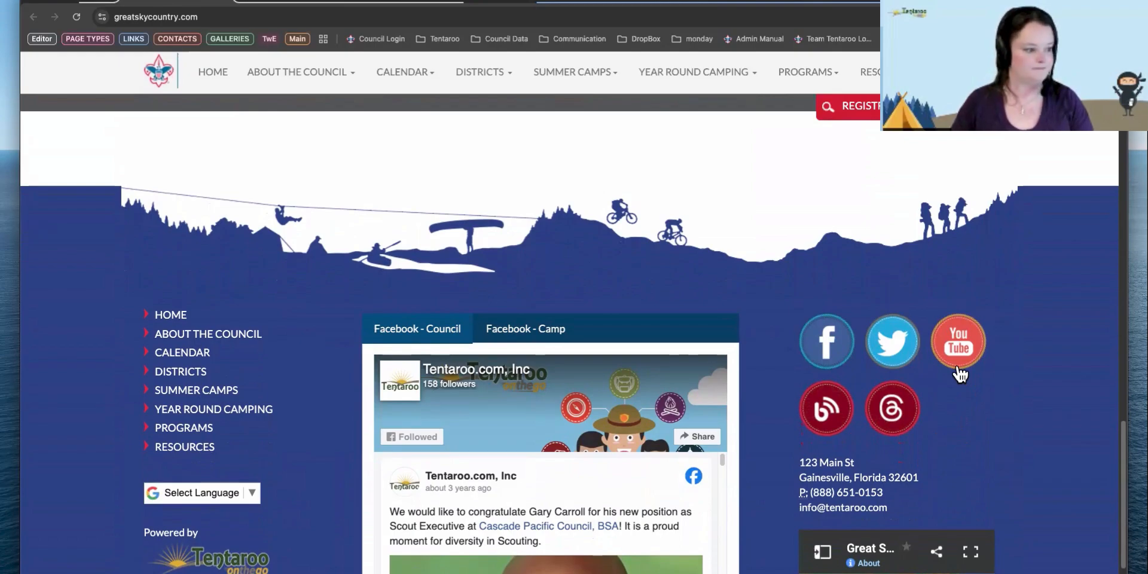
scroll(999, 300, up, 10)
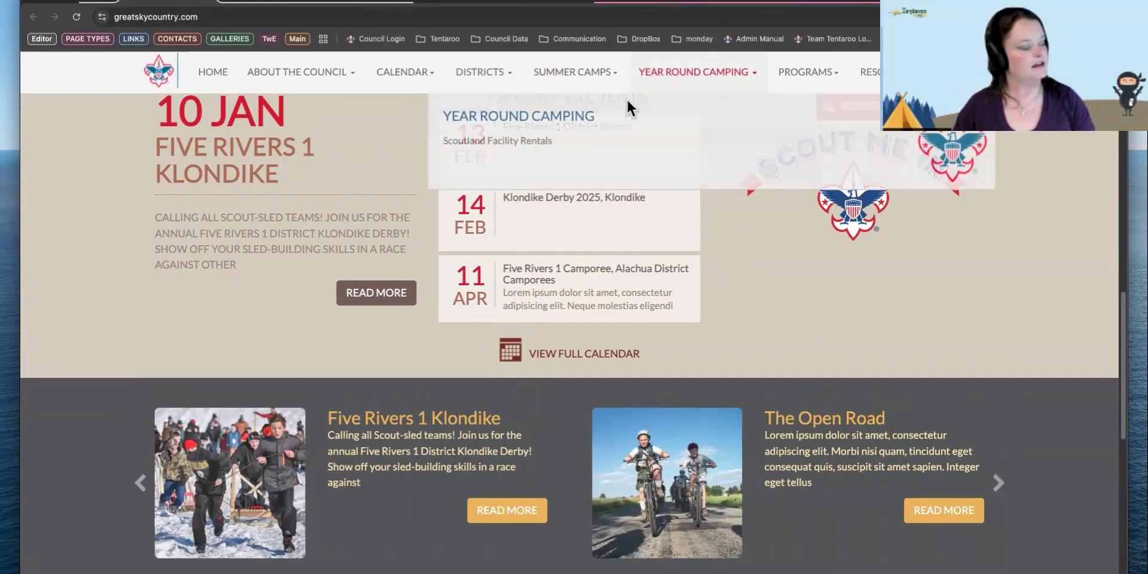
Bring up the public Five Rivers 1 Klondike page and examine its date, location, event contact and description.
click(710, 2)
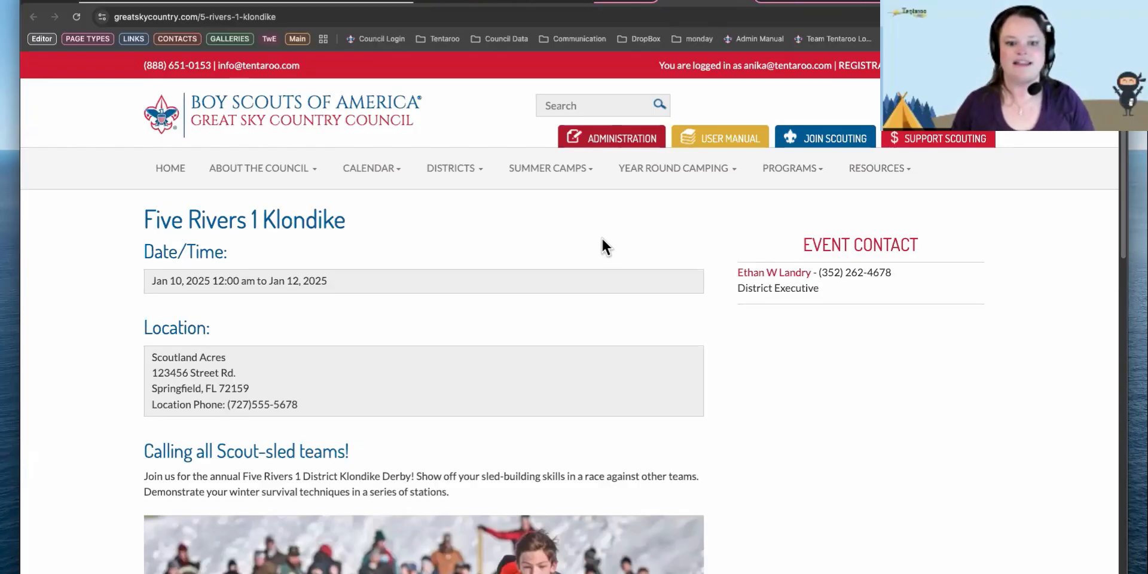
scroll(547, 322, down, 3)
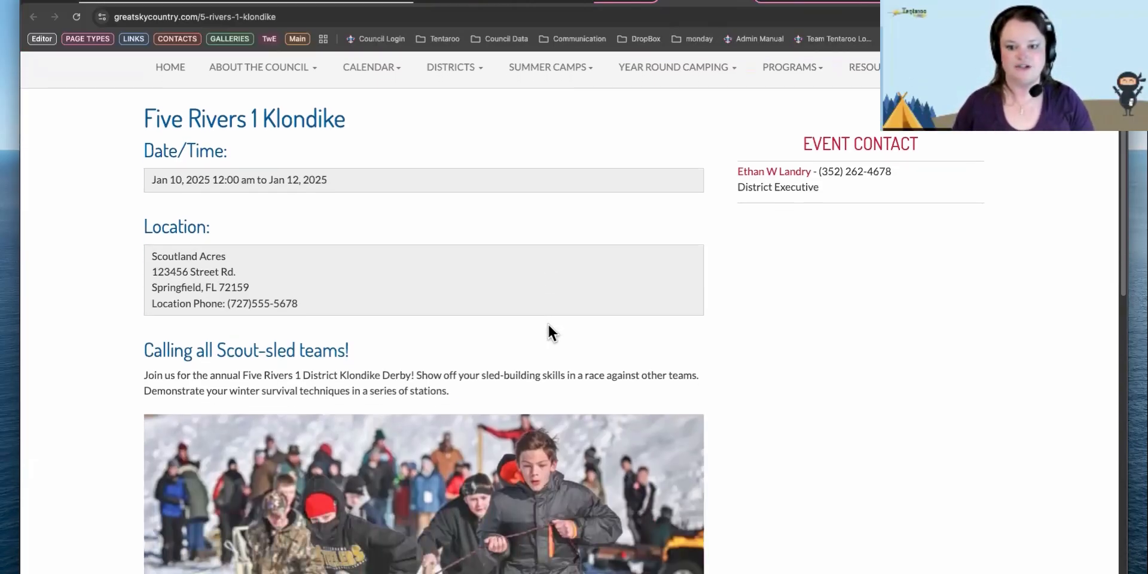
scroll(547, 333, down, 2)
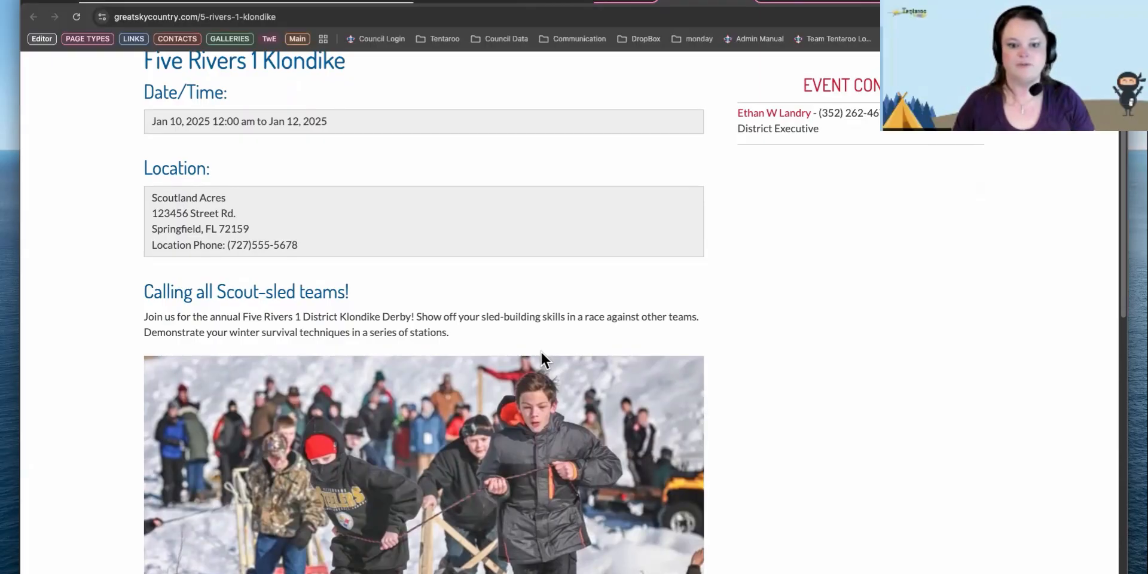
scroll(540, 357, down, 1)
scroll(540, 357, up, 2)
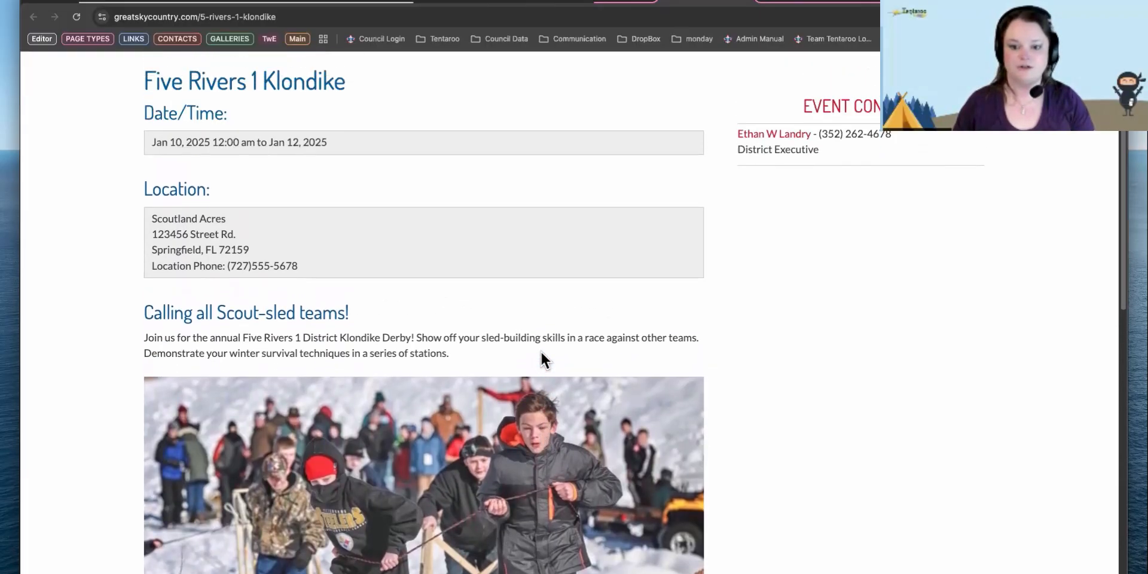
scroll(541, 352, up, 1)
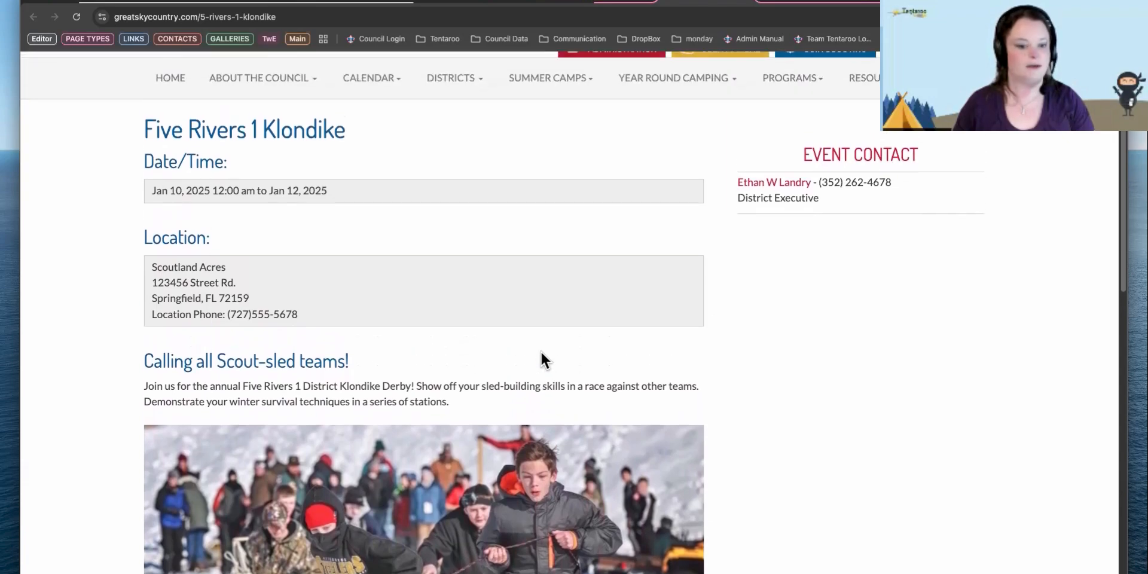
scroll(540, 350, up, 1)
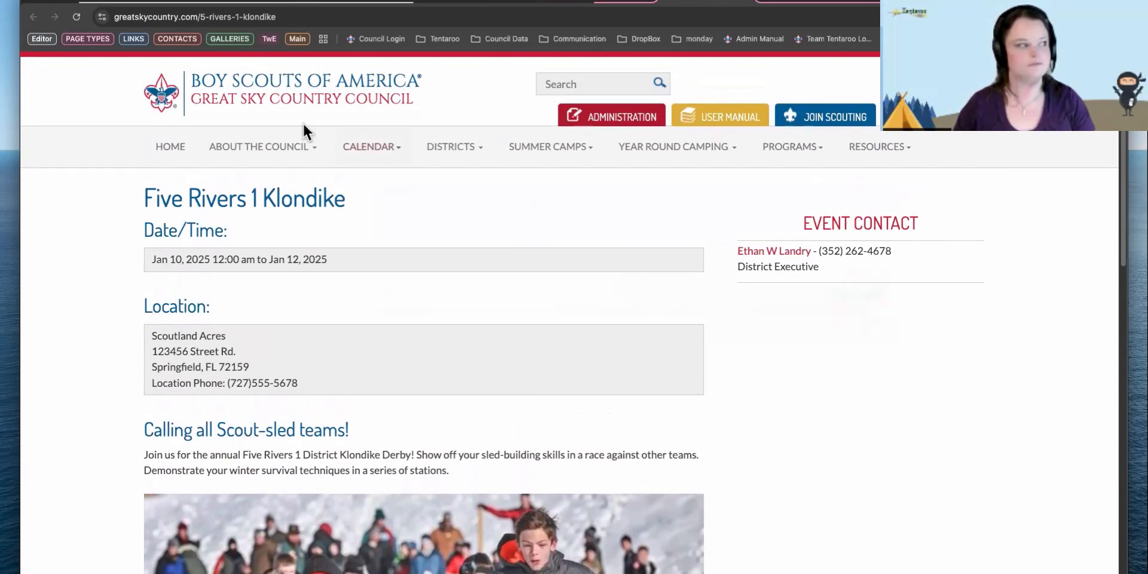
Return to the admin page list and start a new page of the Calendar Event type.
click(285, 6)
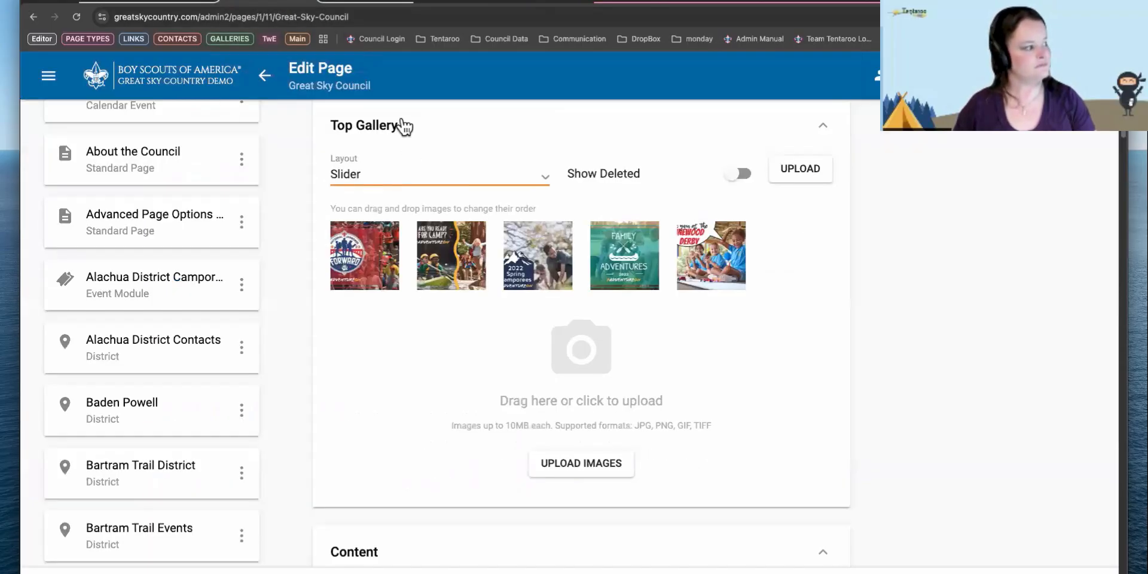
click(265, 75)
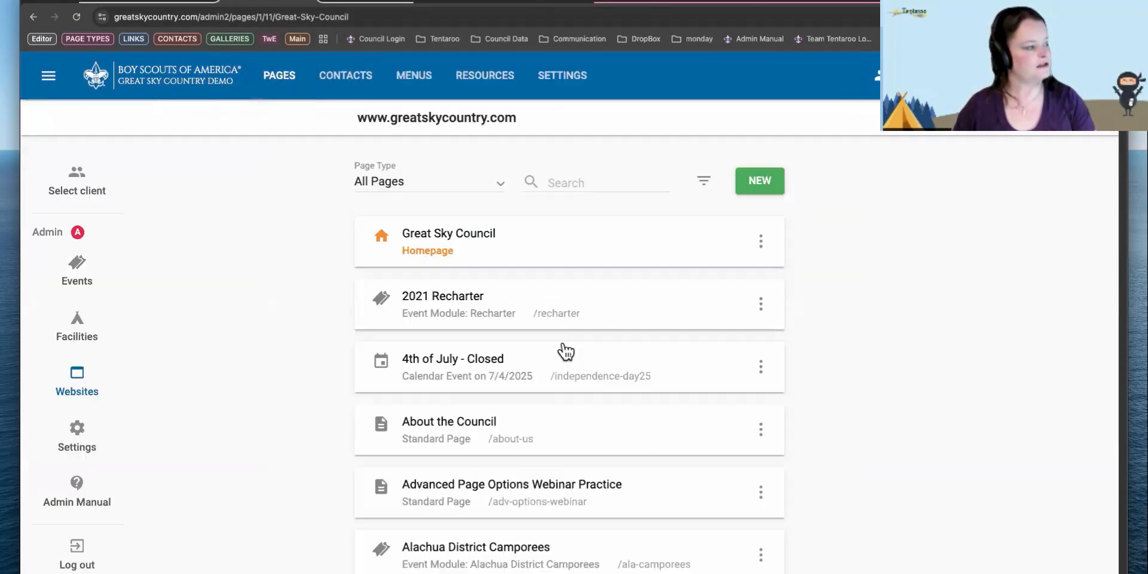
click(748, 182)
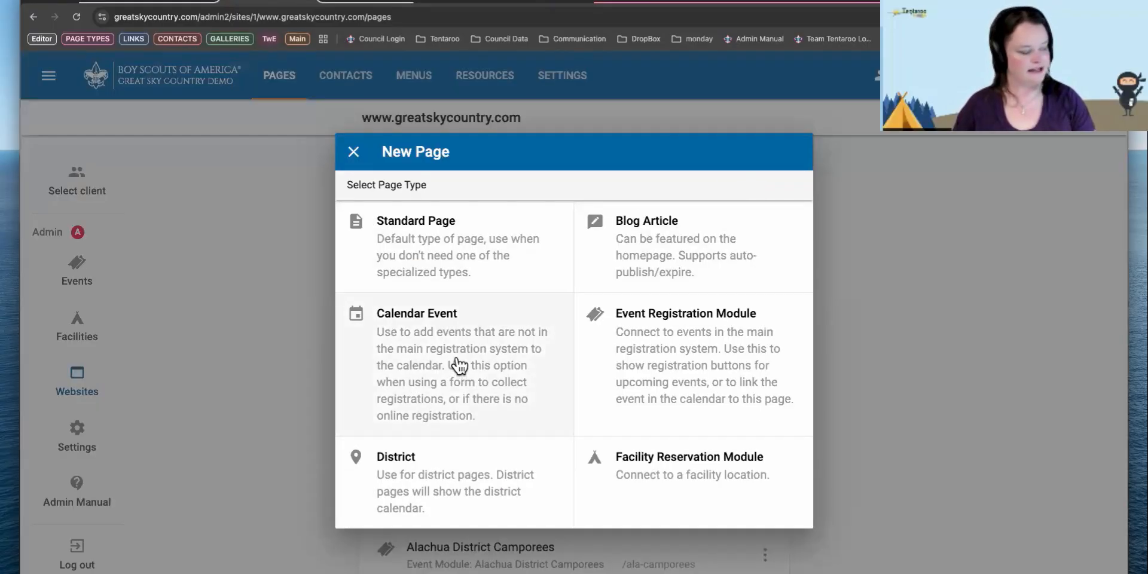
click(458, 365)
Title the new page Test Calendar Event and set its page URL to testing-event.
click(429, 229)
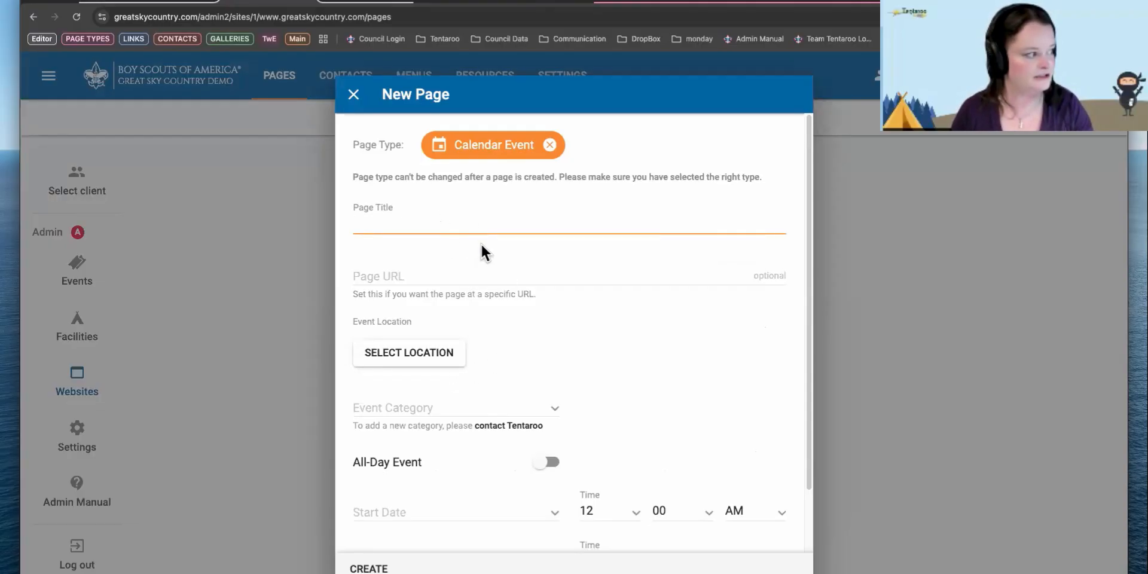
text(Test Calendar Event)
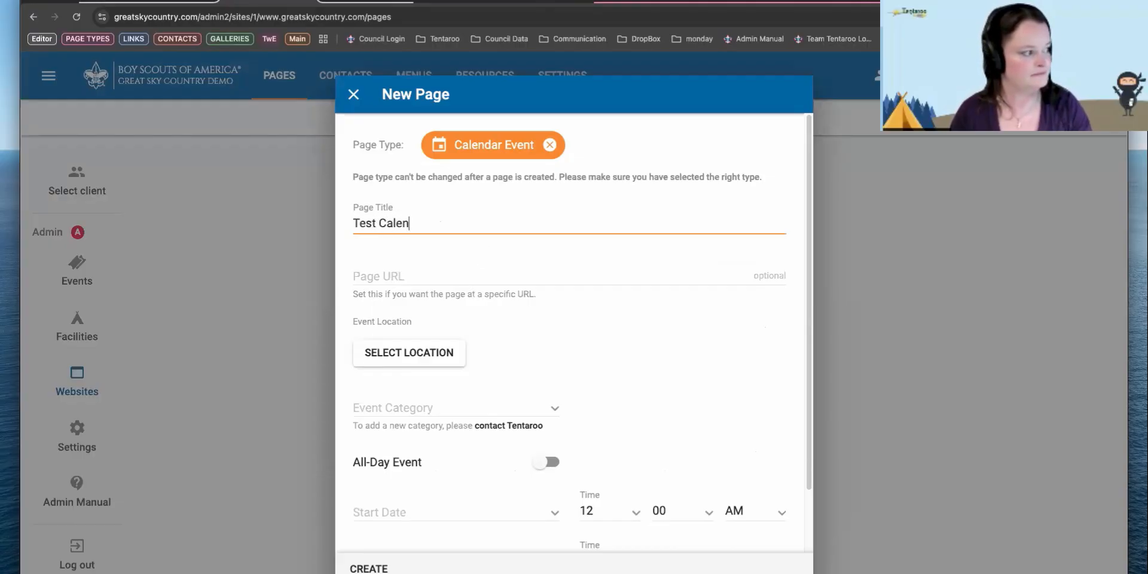
key(Tab)
text(te)
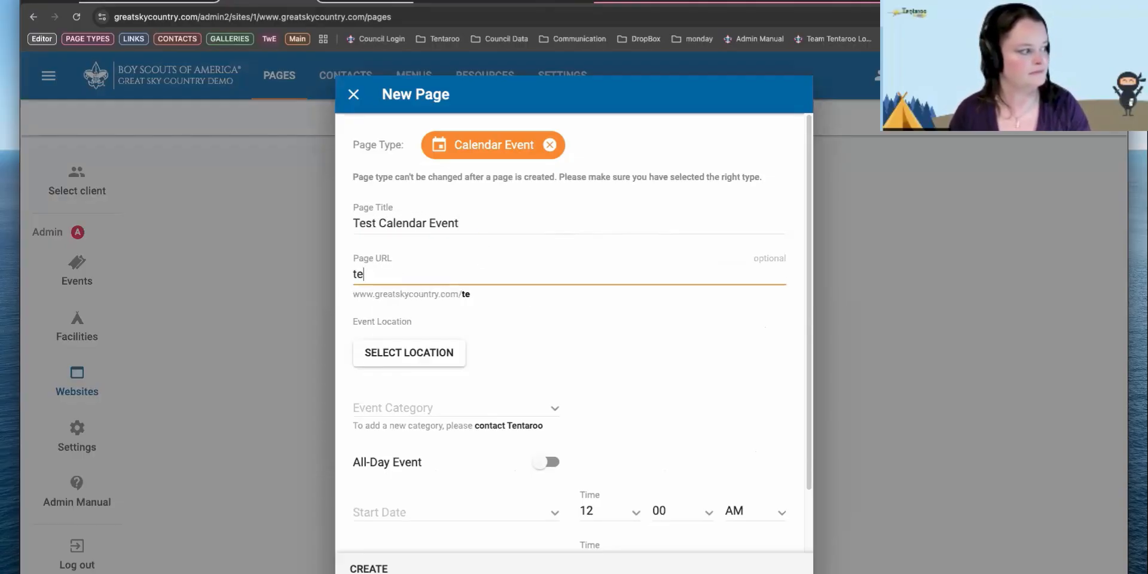
text(sting-event)
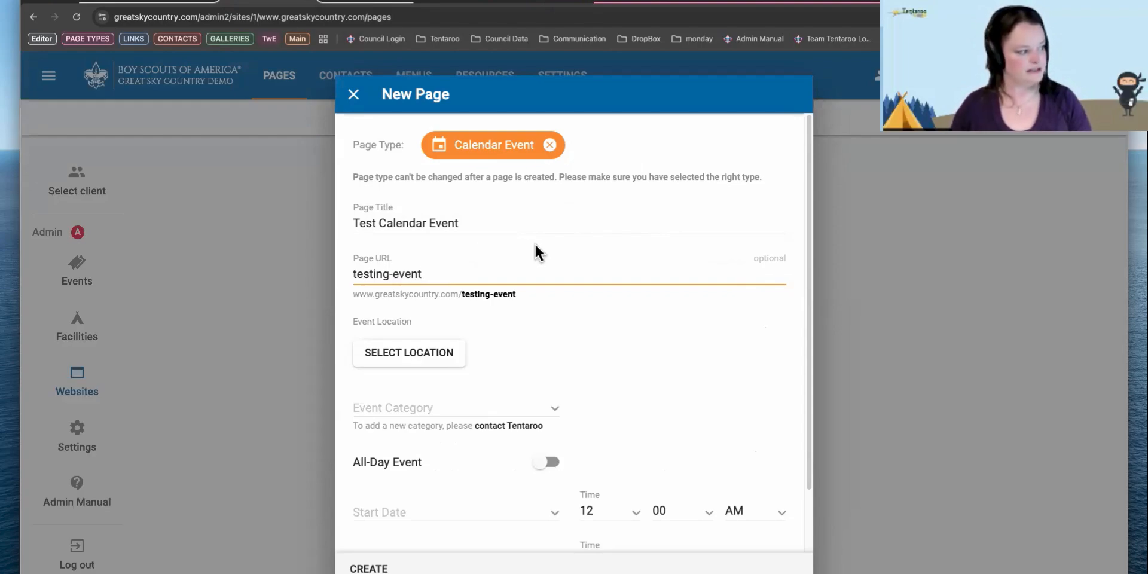
Select Camp Tentaroo as the event location from the saved locations.
scroll(533, 245, down, 2)
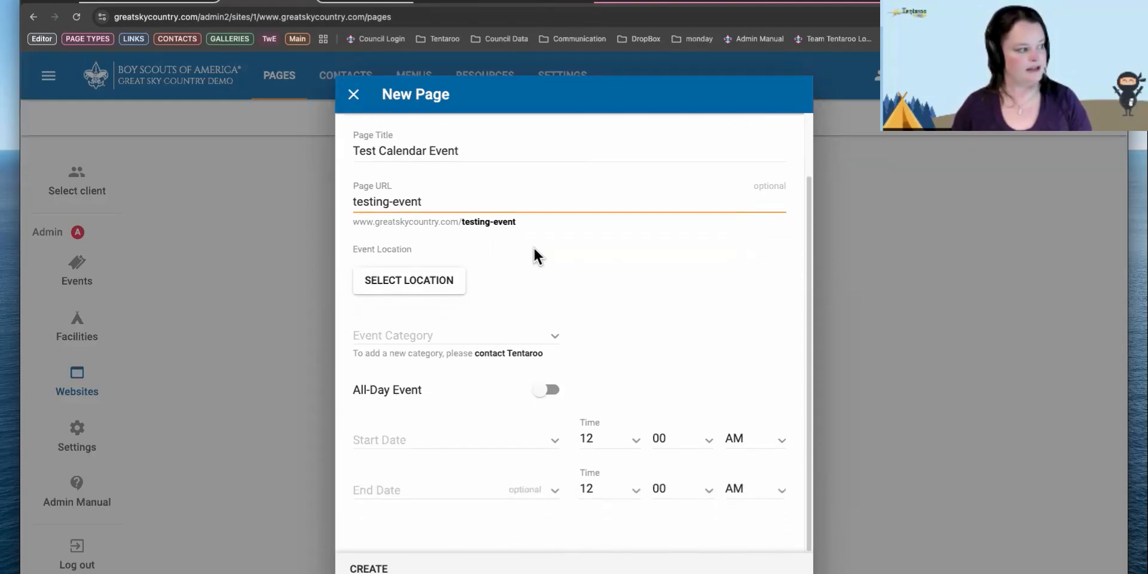
click(372, 285)
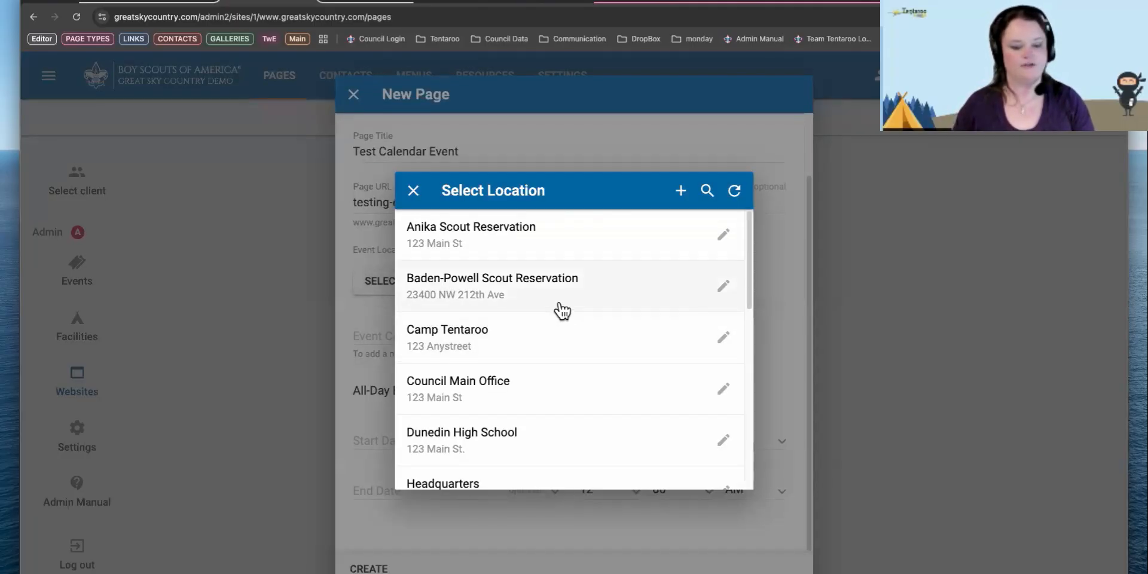
scroll(562, 310, down, 4)
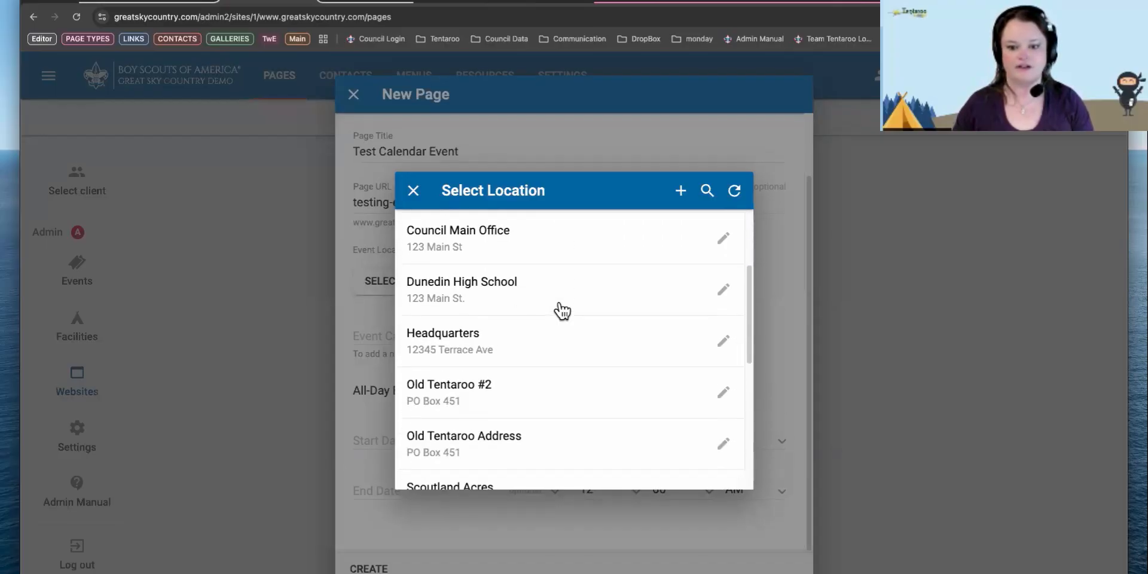
scroll(556, 310, up, 5)
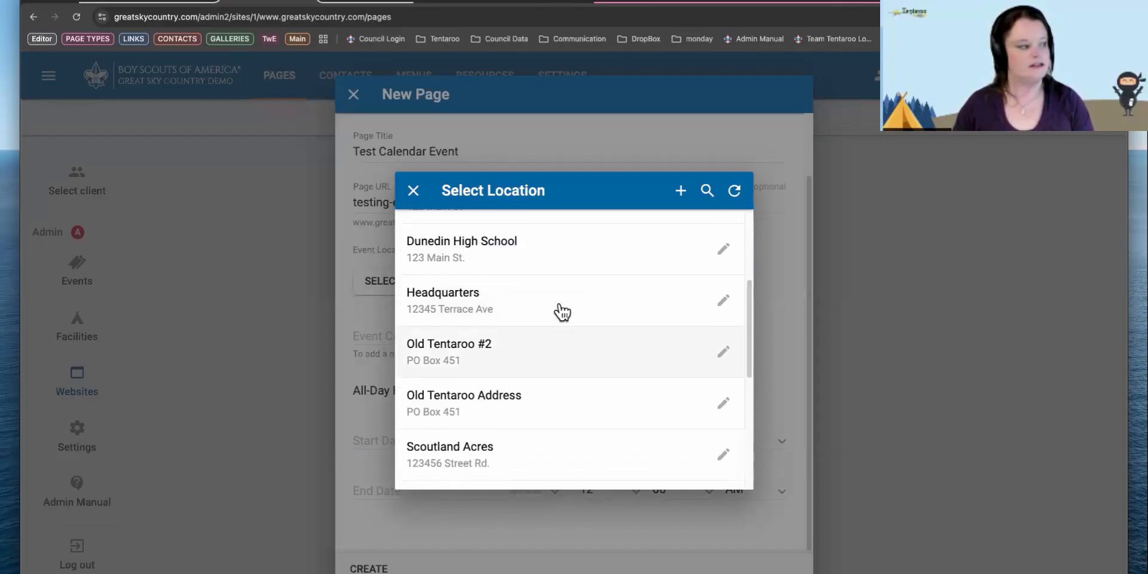
click(478, 299)
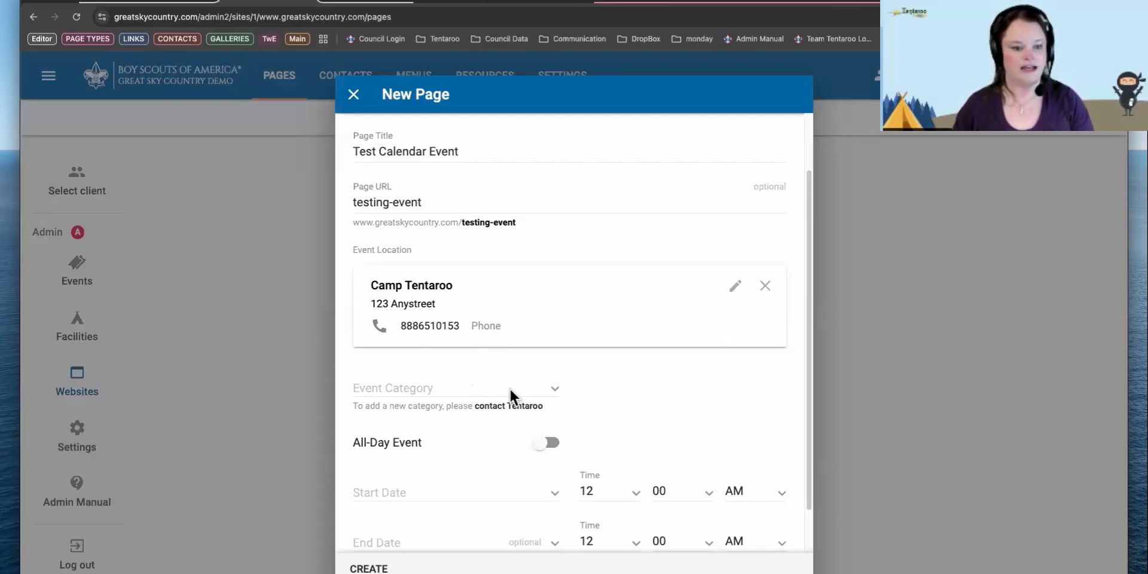
Set the event category to Districts and the district to Five Rivers 2, keeping Districts after reviewing the other categories.
click(414, 387)
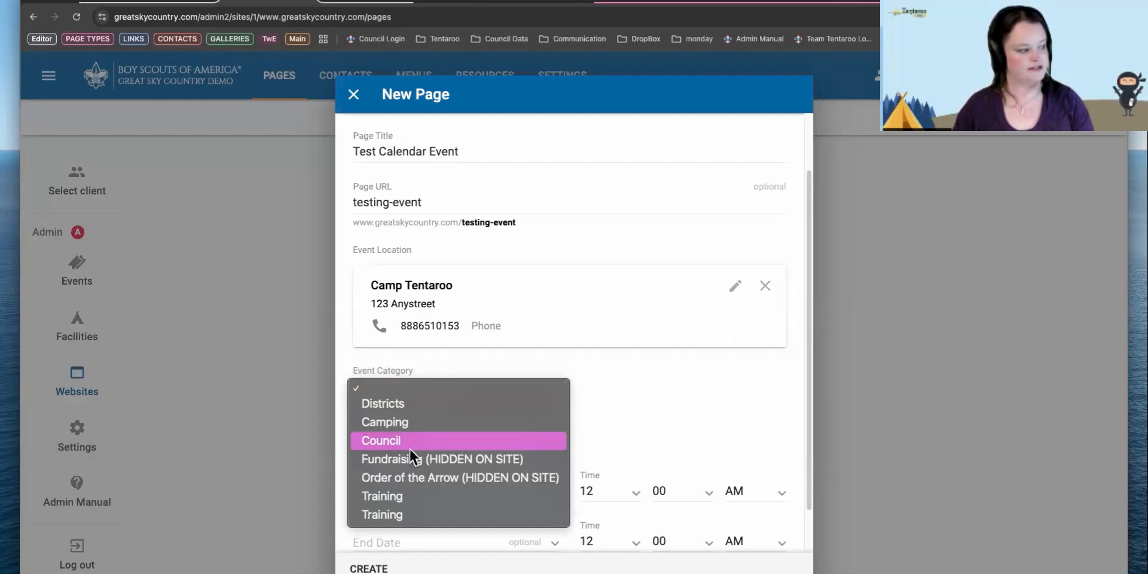
click(401, 404)
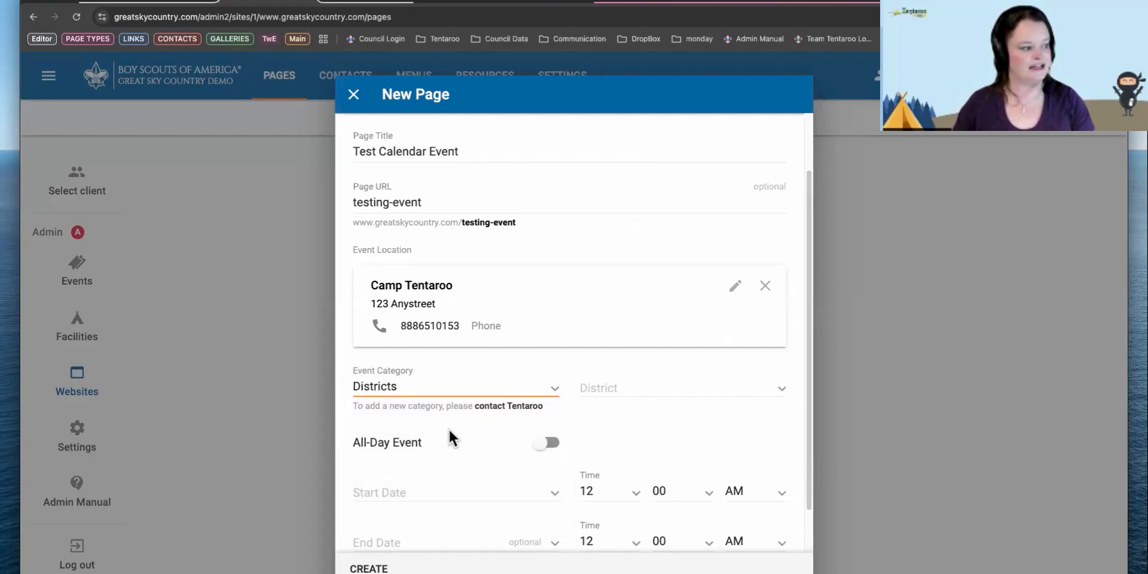
click(639, 386)
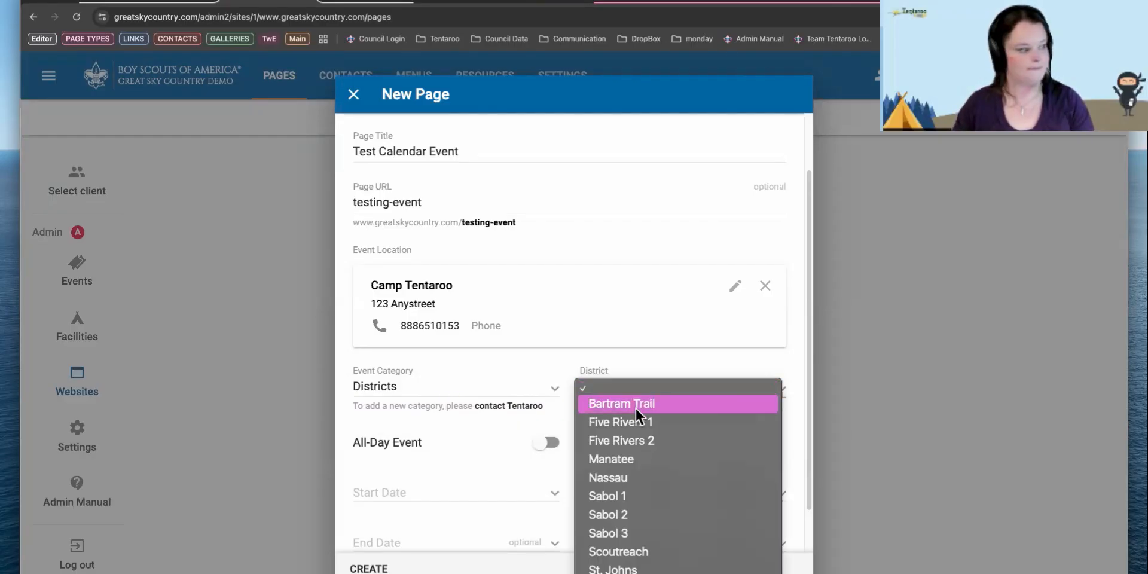
click(640, 443)
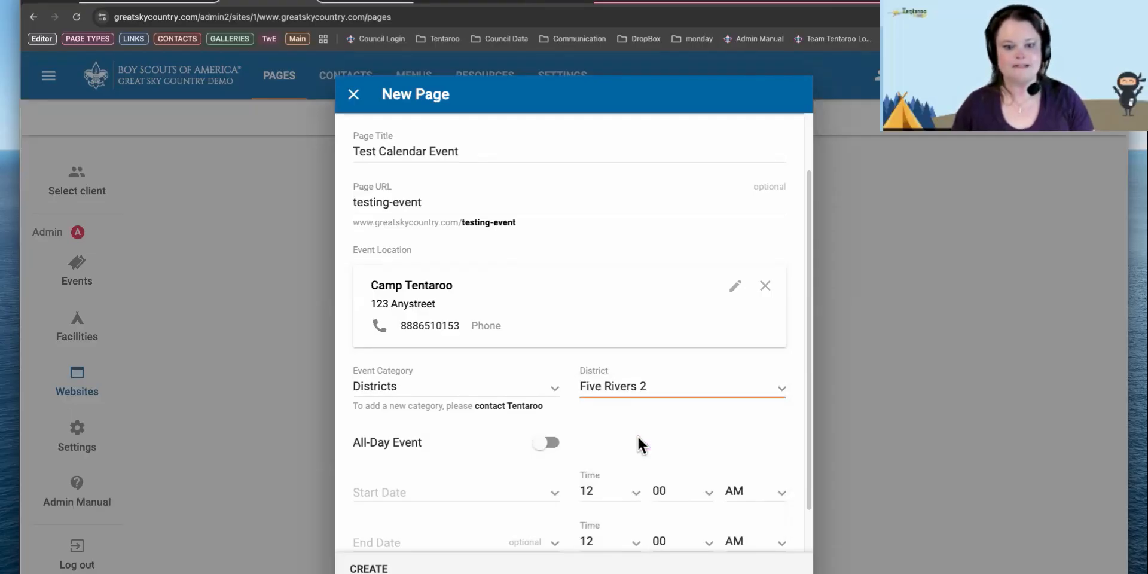
click(439, 391)
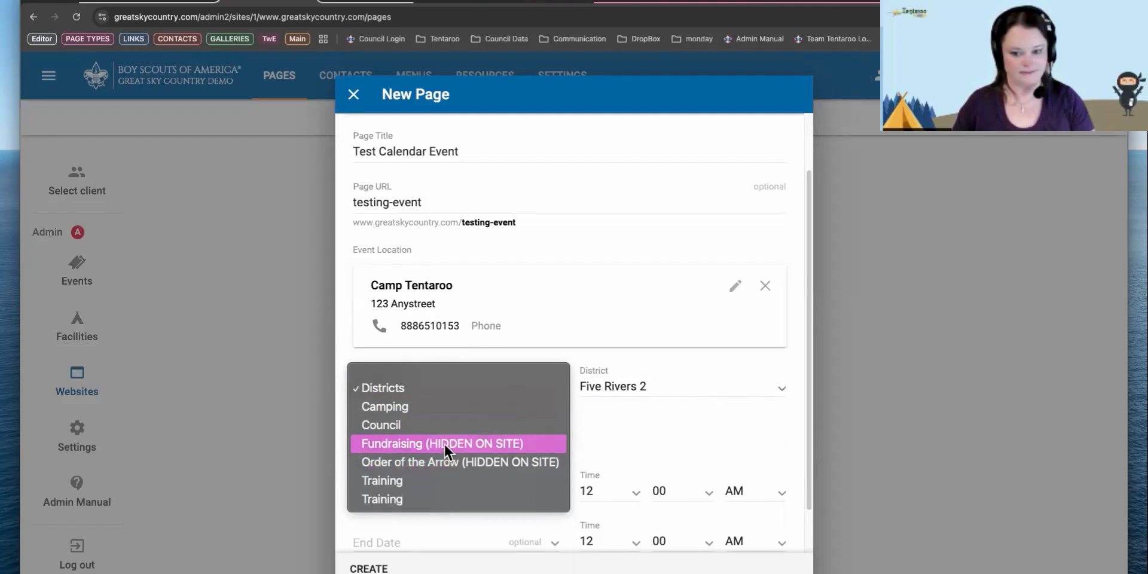
click(462, 346)
Make the event all-day with a start date of 1/11/2025 and create the page.
scroll(538, 452, down, 1)
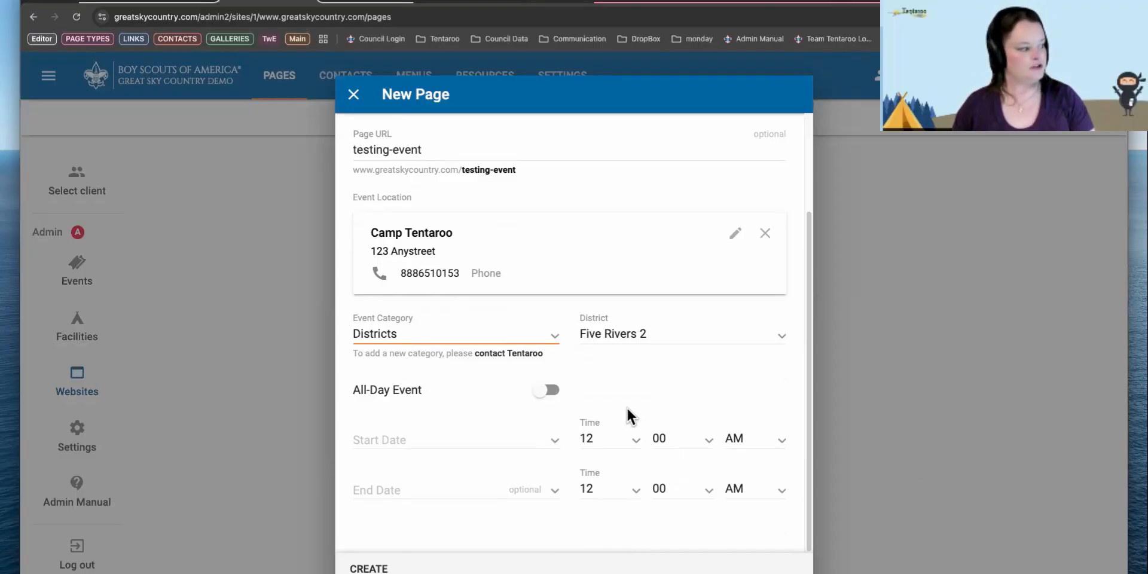
click(546, 391)
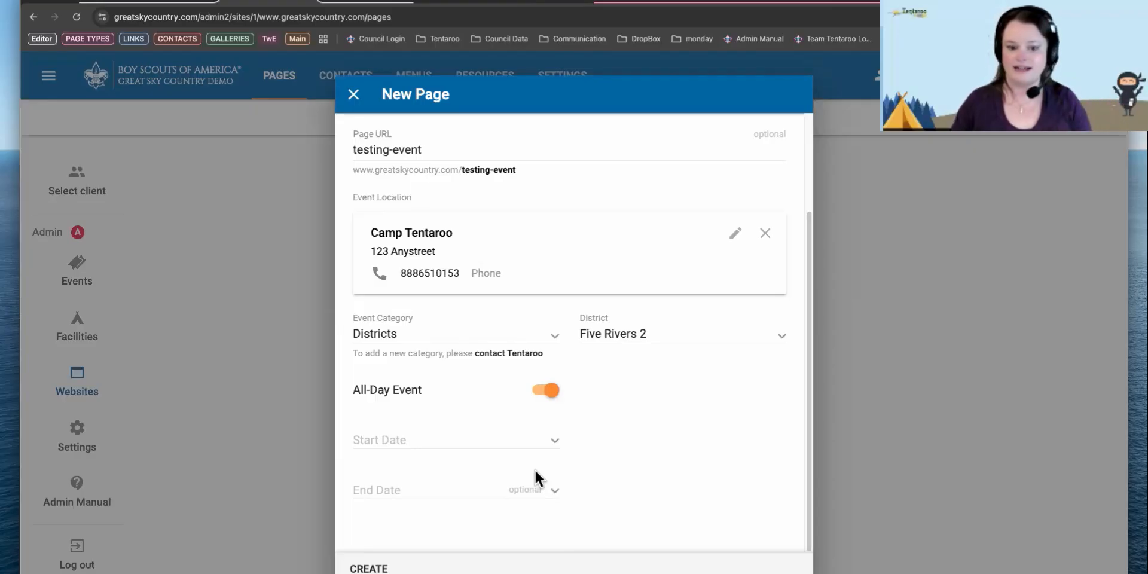
click(544, 394)
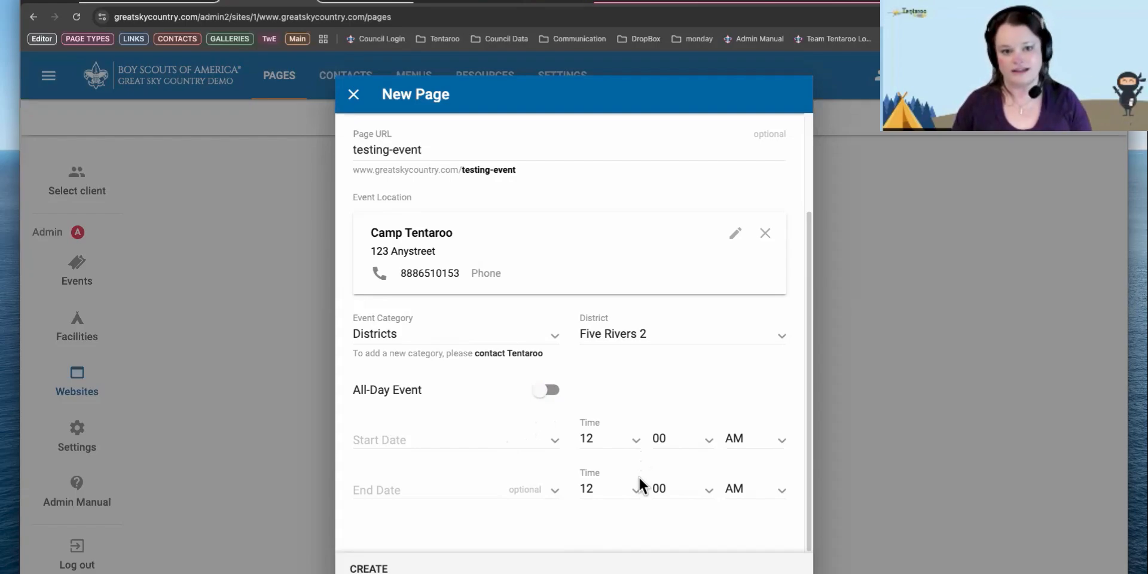
click(450, 442)
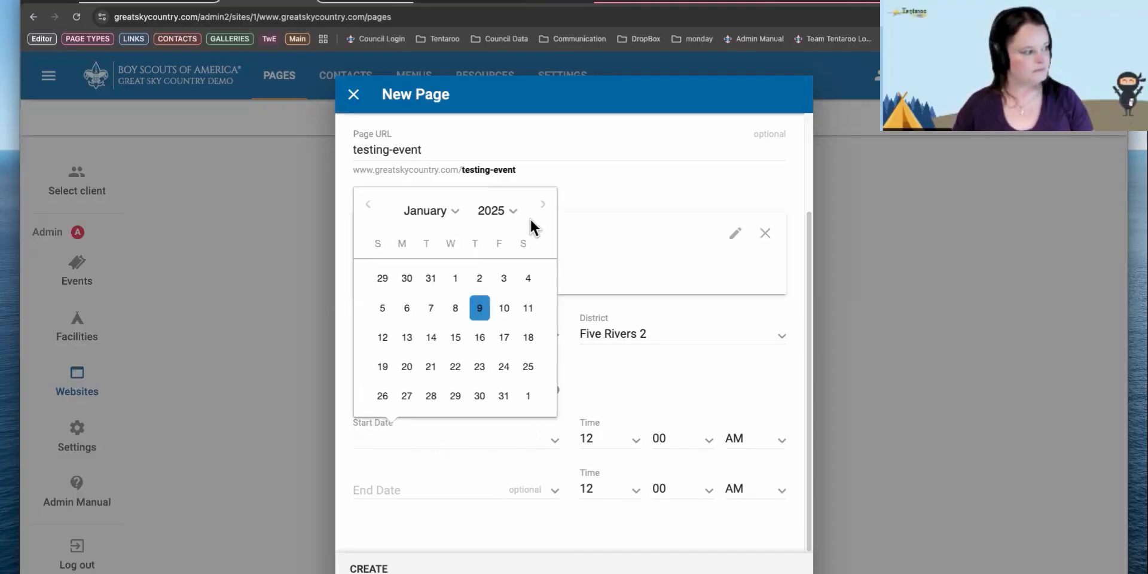
click(525, 312)
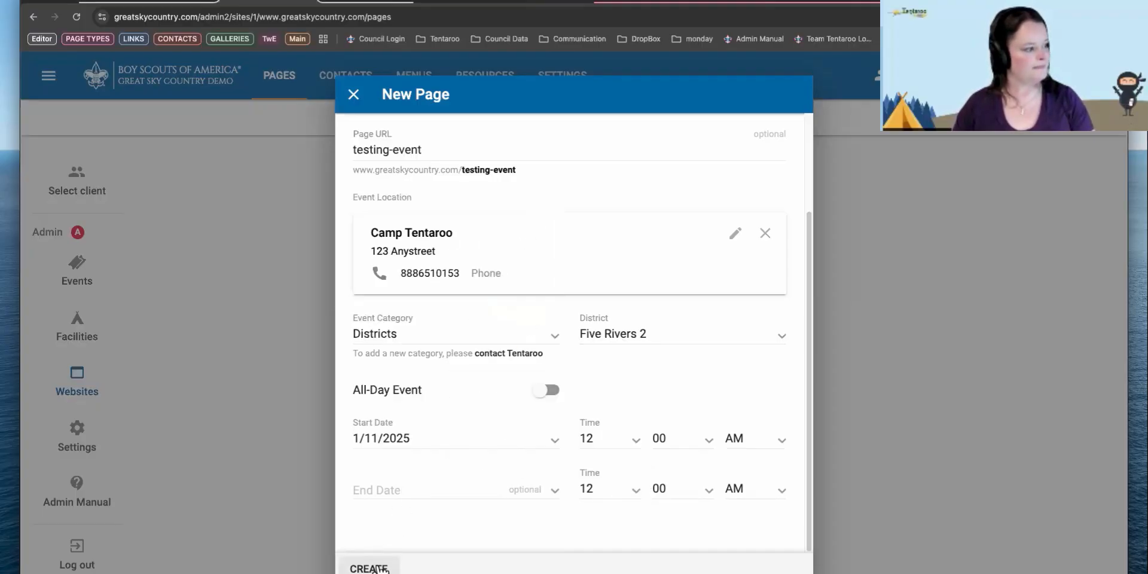
click(546, 390)
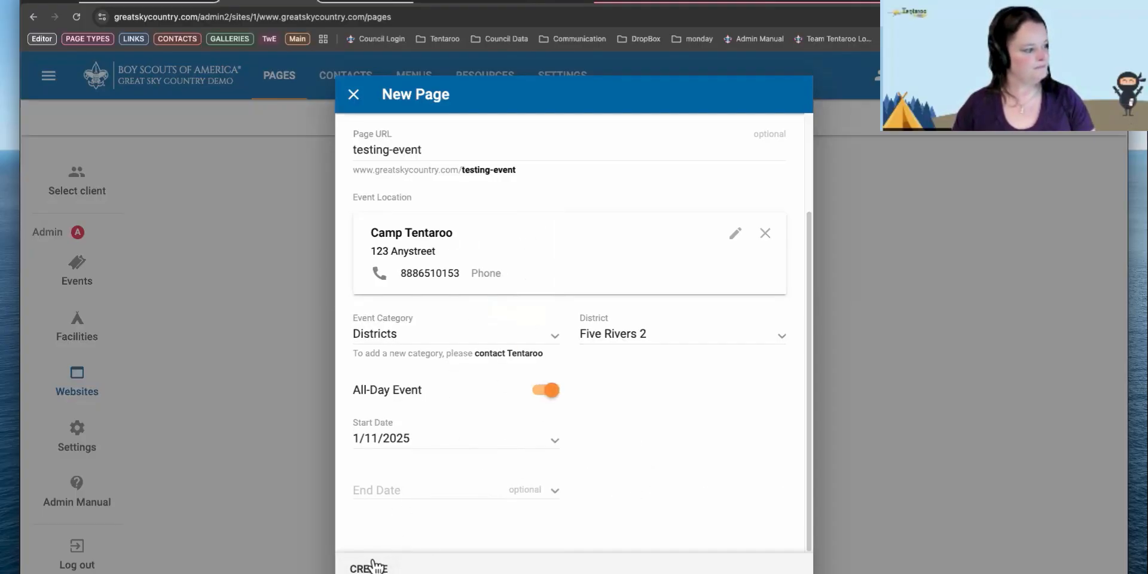
click(367, 566)
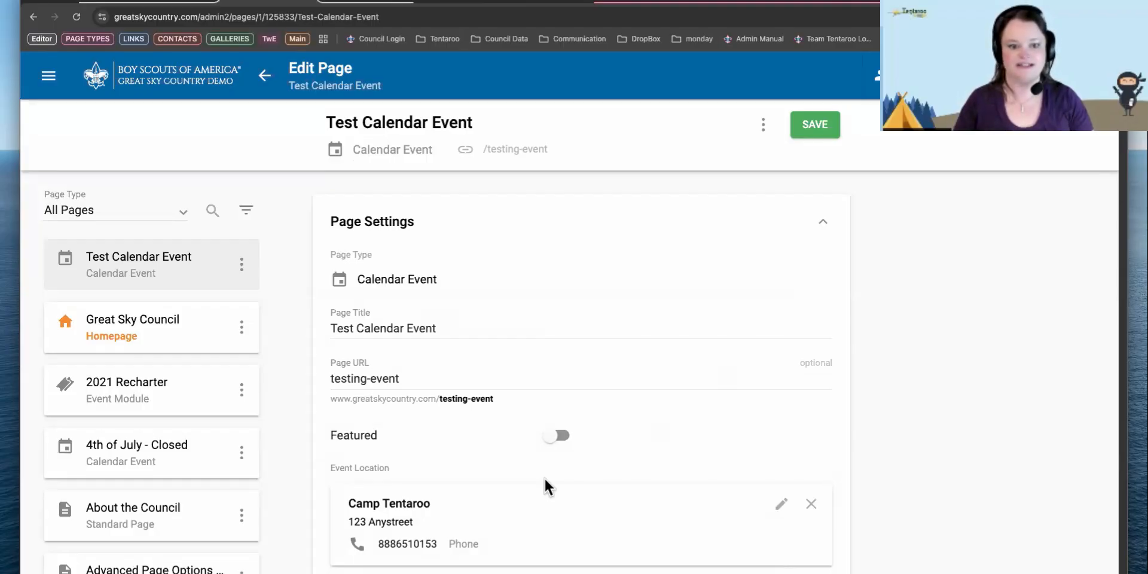
Mark the Test Calendar Event page as featured and browse the featured items carousel on the public homepage.
click(551, 440)
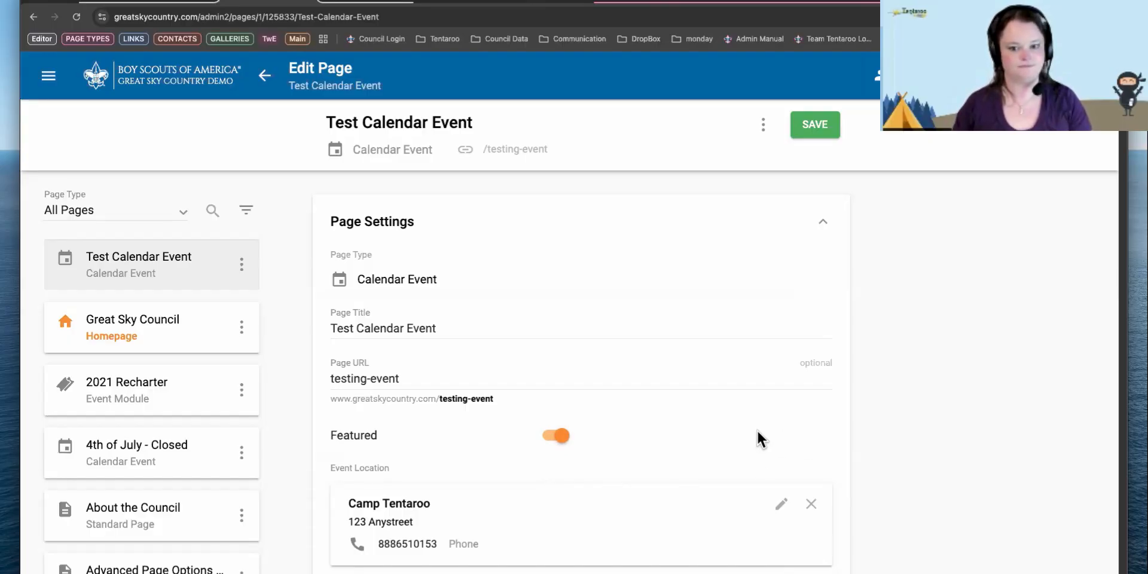
click(154, 2)
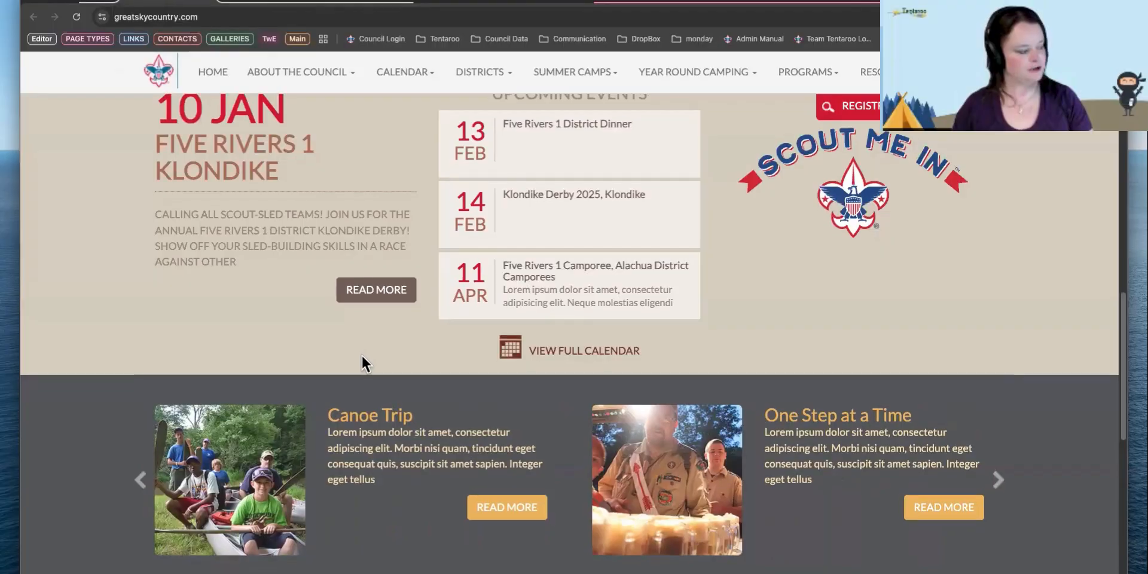
scroll(365, 354, down, 3)
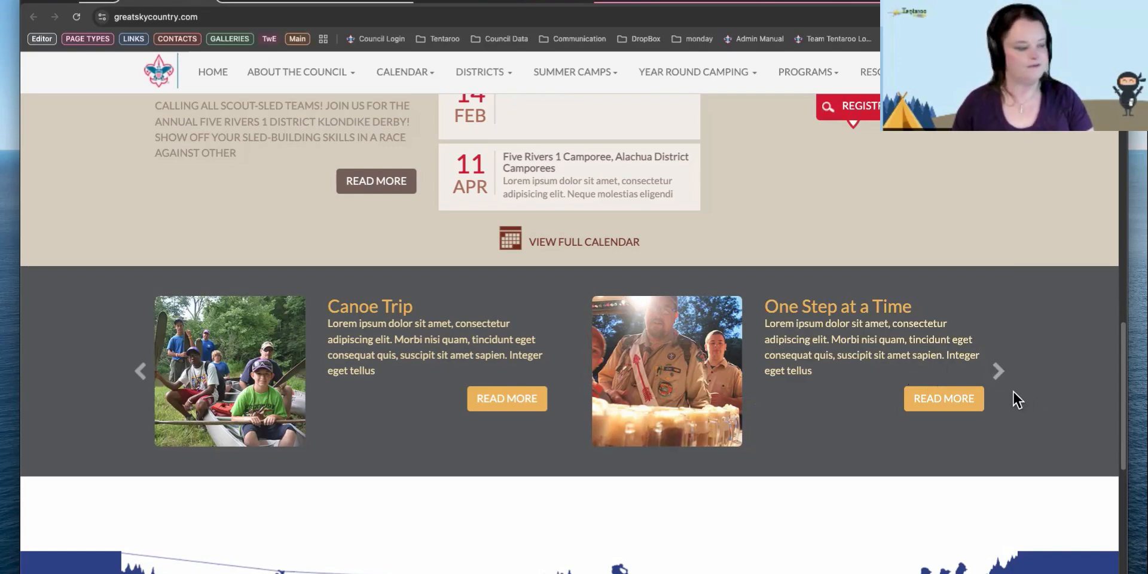
click(999, 371)
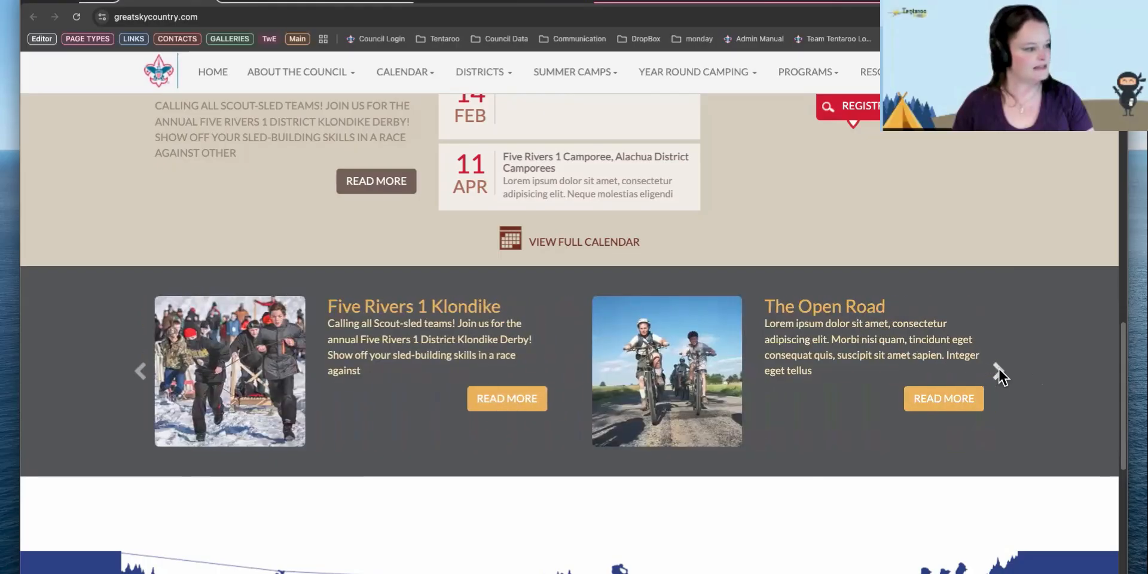
click(998, 371)
click(998, 371)
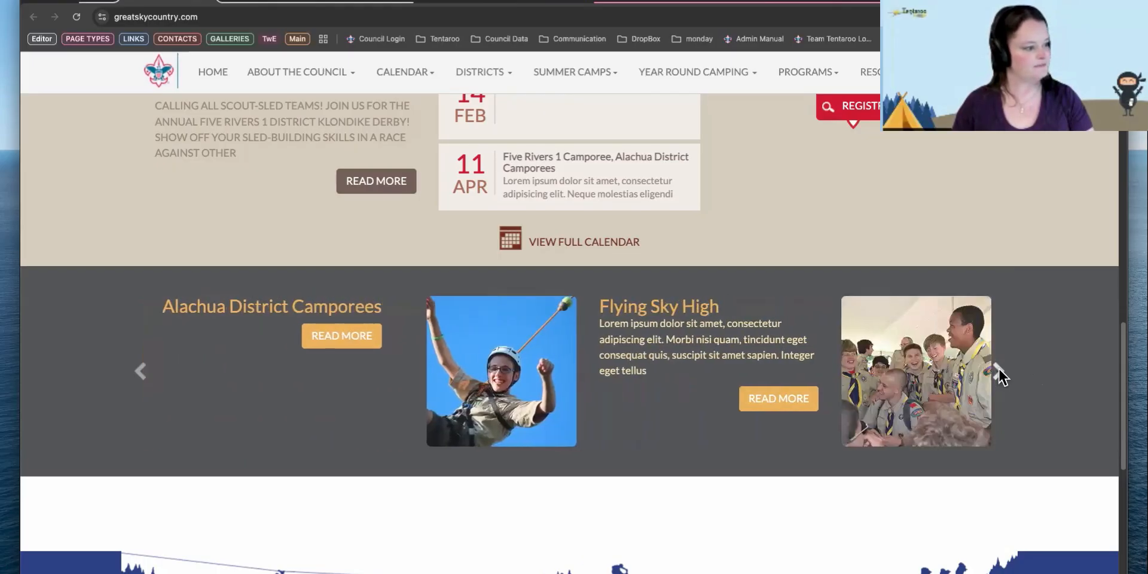
click(999, 371)
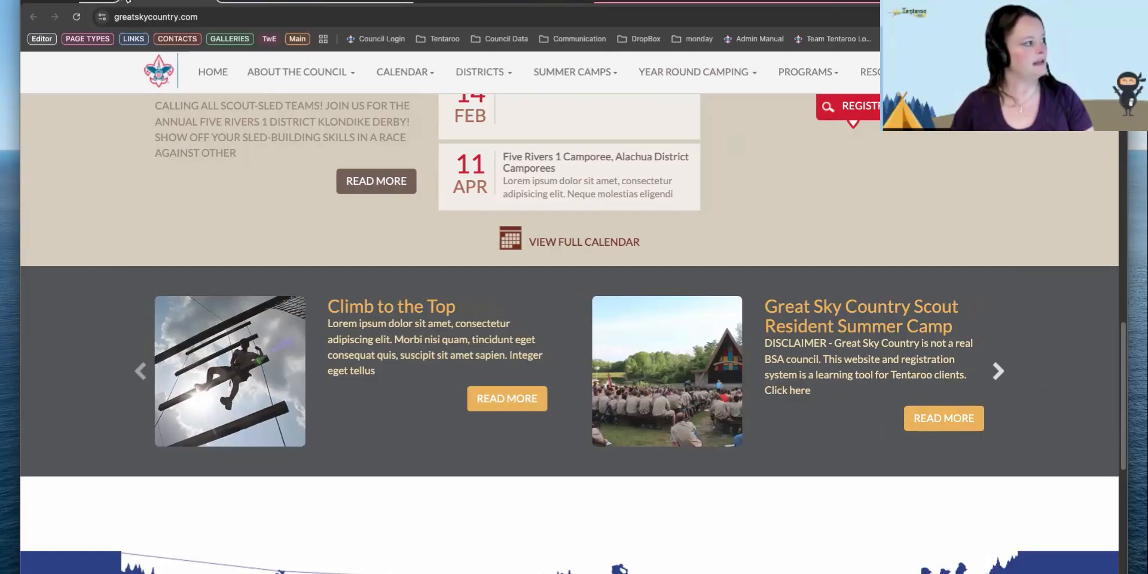
Save the Test Calendar Event page in the admin site and reload the public homepage.
click(254, 3)
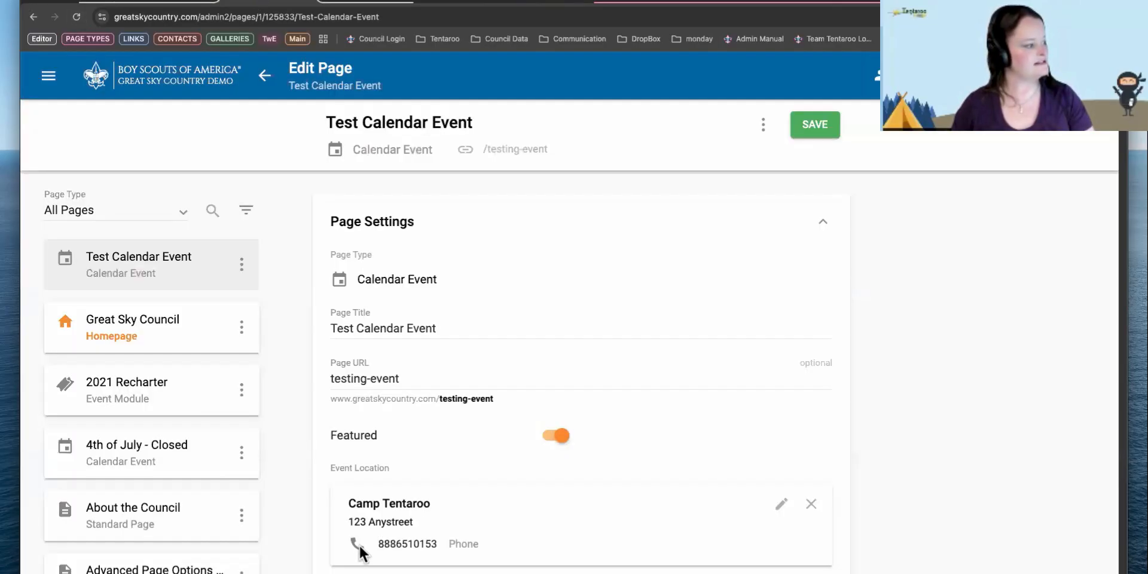
click(808, 137)
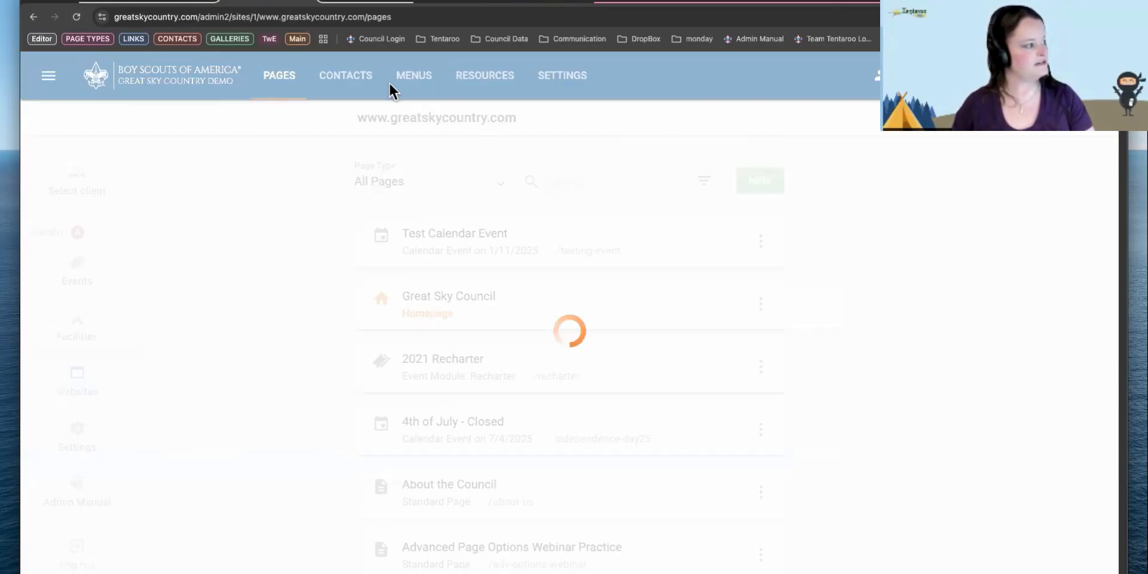
click(169, 2)
click(78, 21)
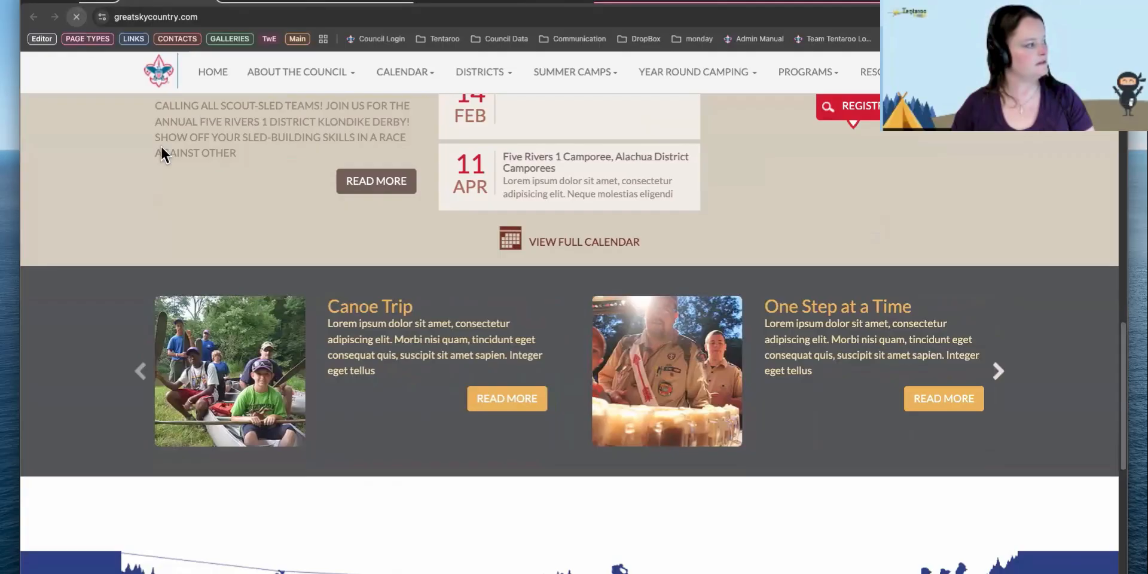
Advance through the reloaded homepage's featured carousel to find Test Calendar Event.
click(998, 371)
click(998, 371)
click(998, 371)
click(999, 371)
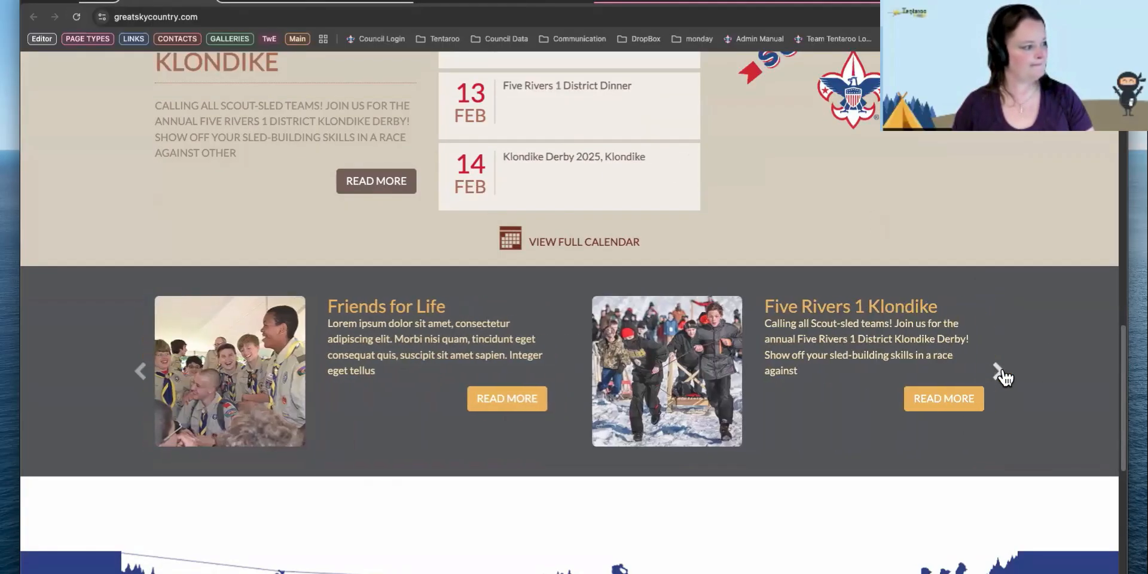
click(1000, 372)
click(1000, 372)
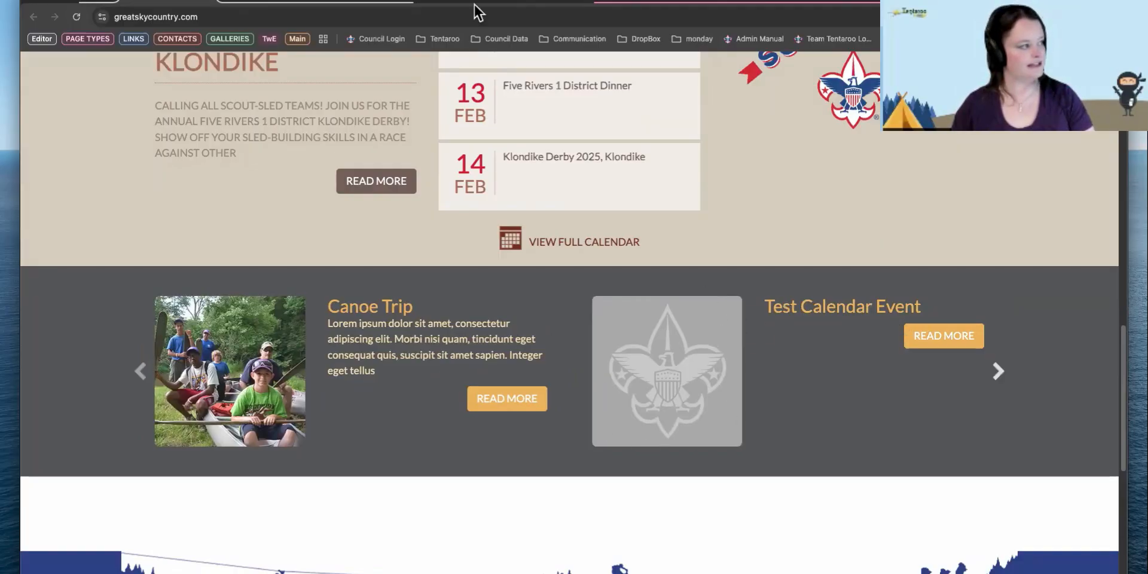
Reopen Test Calendar Event from the admin page list and review its date, owner and site navigation settings.
click(276, 3)
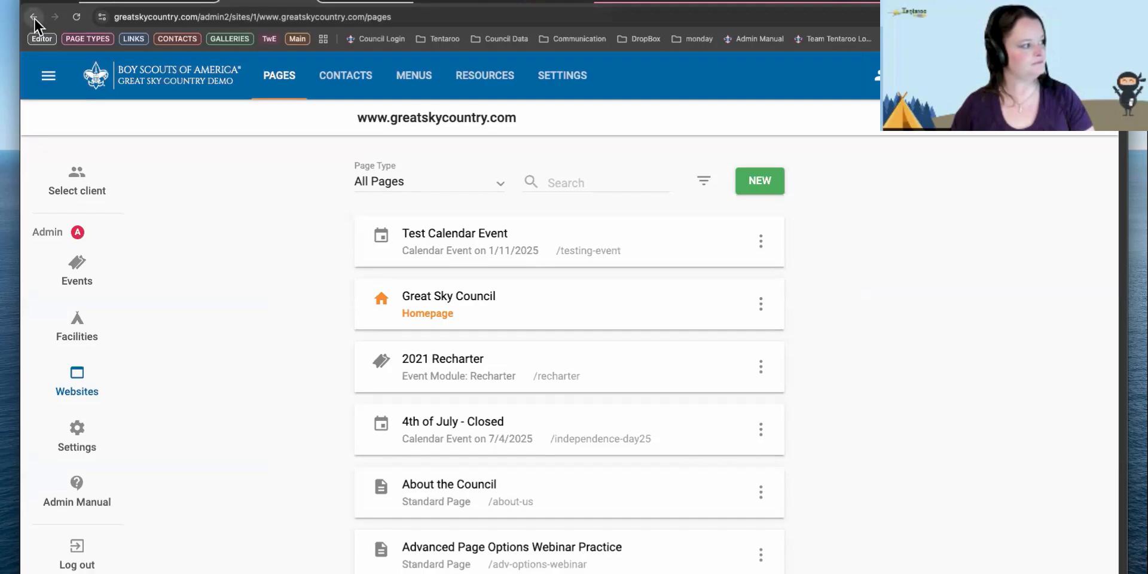
click(477, 232)
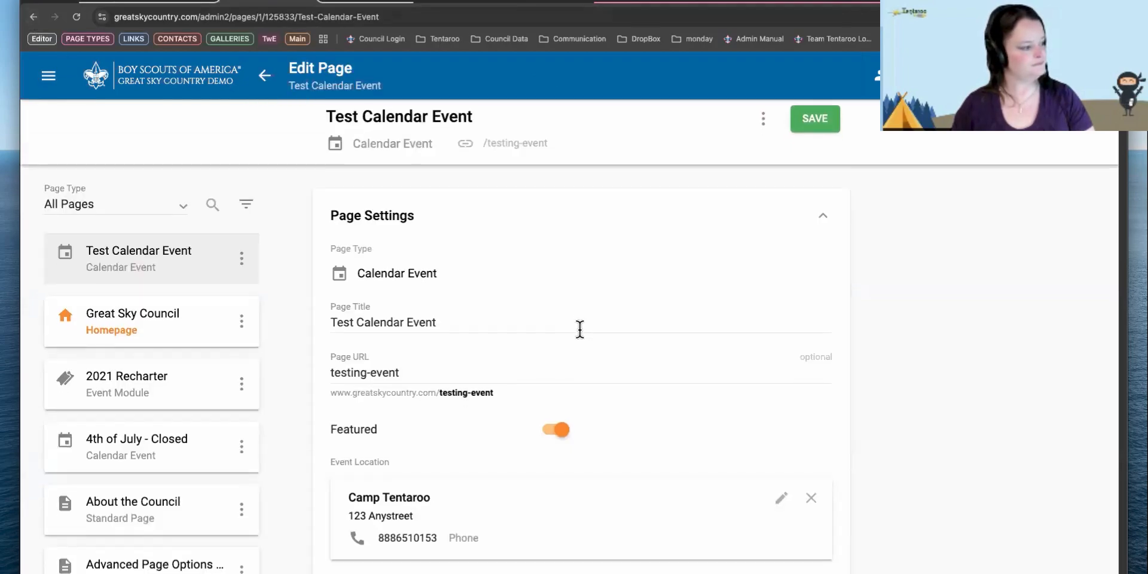
scroll(579, 332, down, 10)
scroll(577, 333, down, 1)
scroll(578, 328, up, 4)
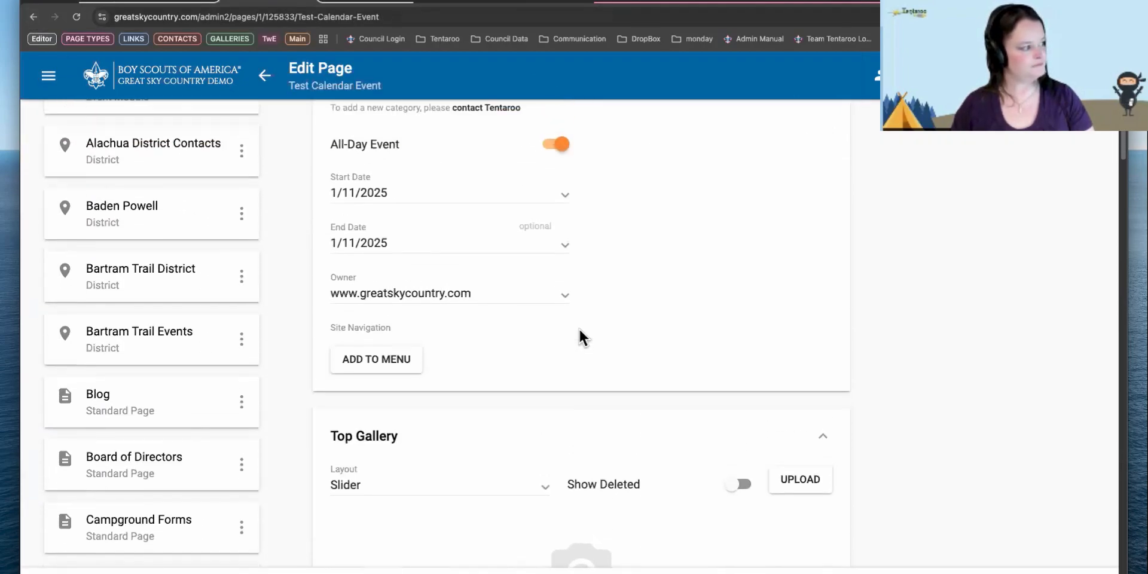
scroll(579, 329, down, 1)
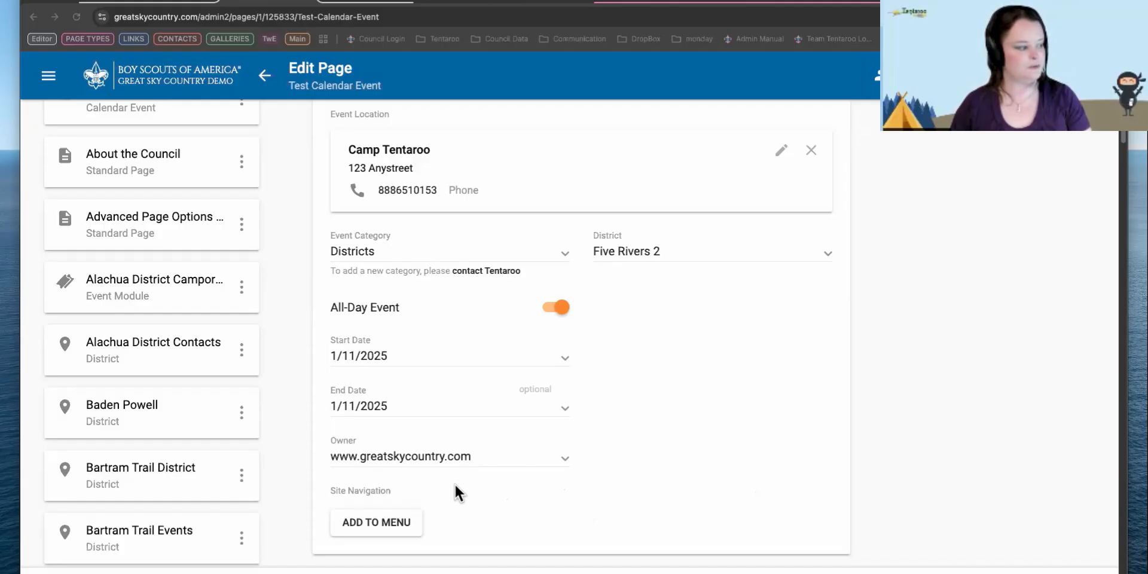
Review the available owner websites and event categories for the page, keeping both current selections.
click(409, 455)
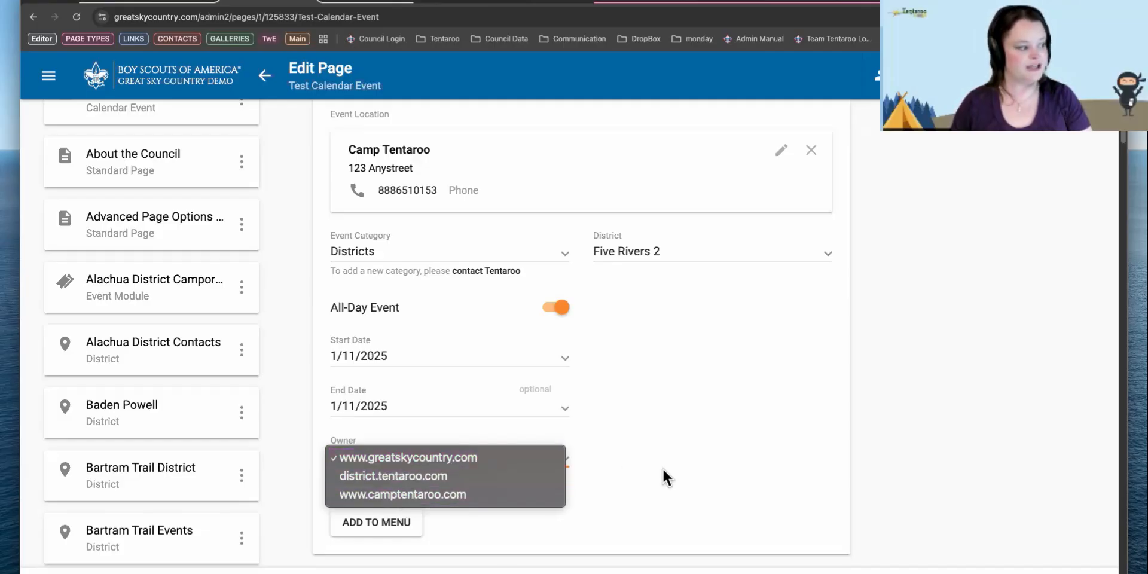
click(637, 424)
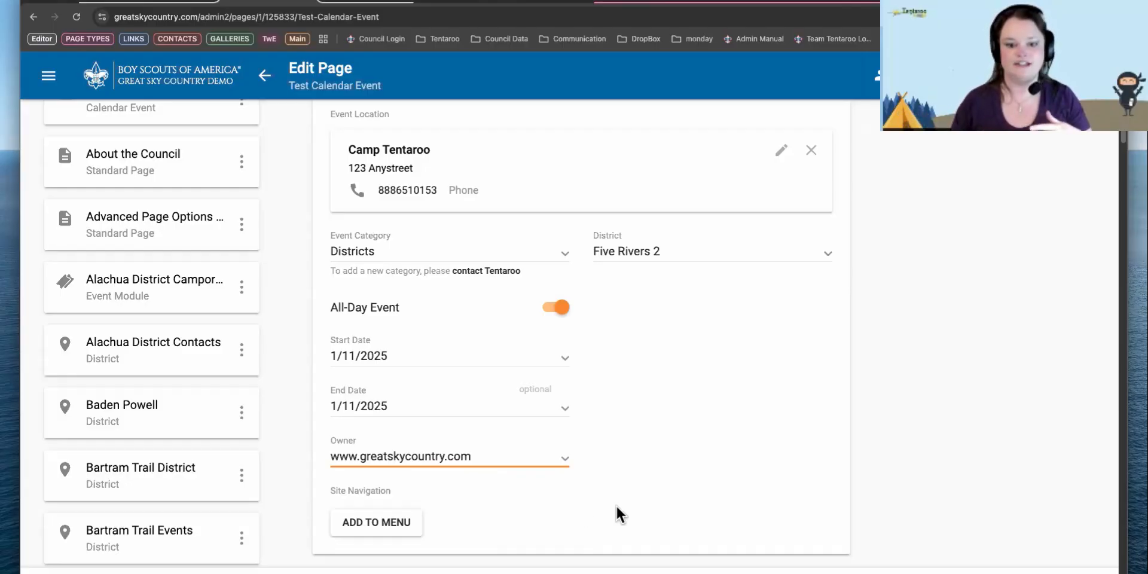
click(462, 250)
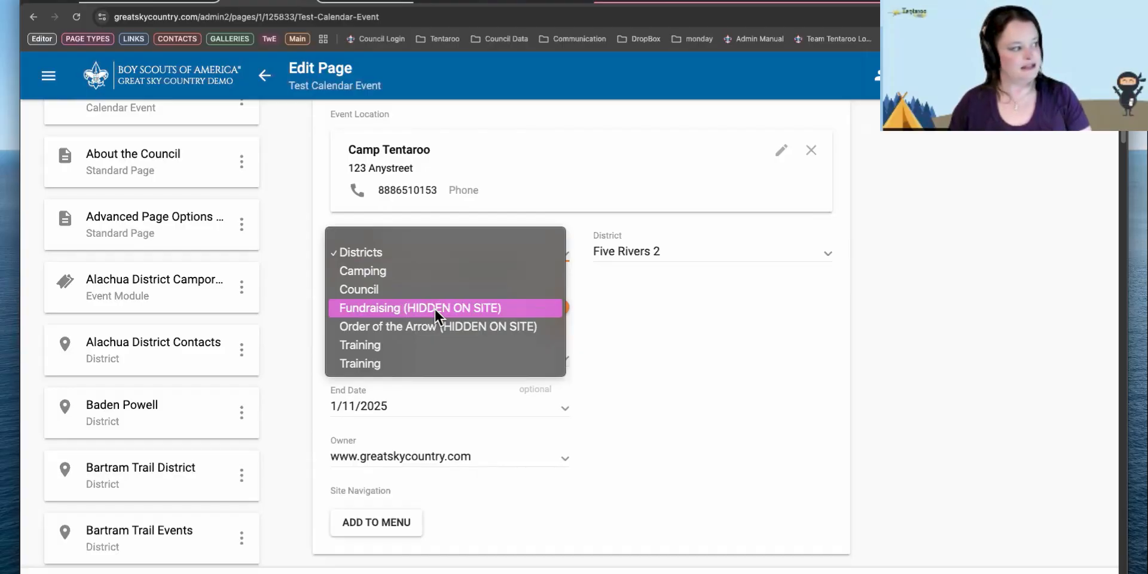
click(610, 307)
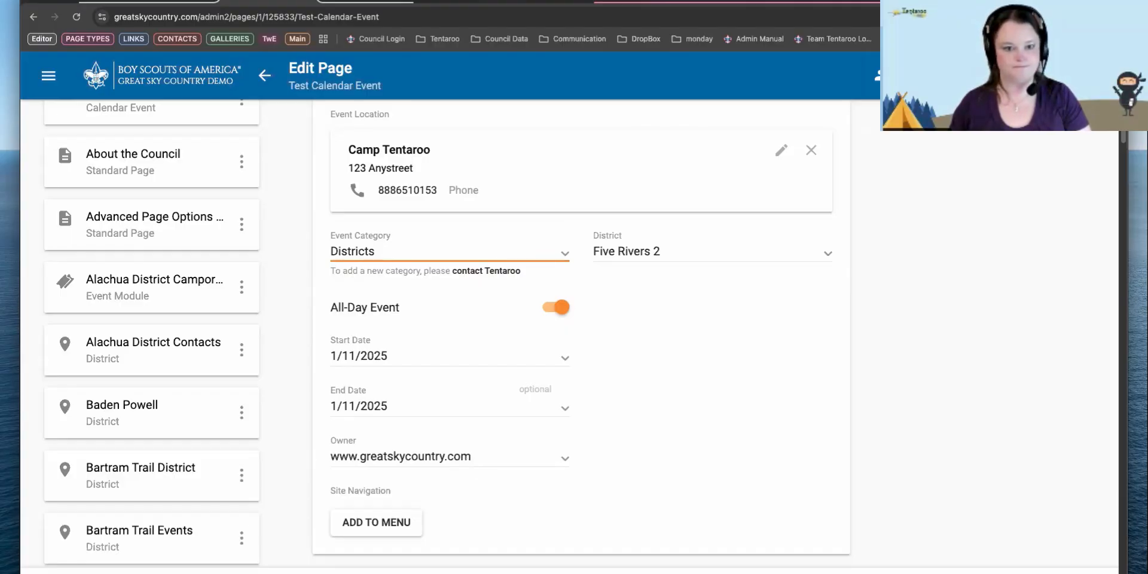
Look over the page settings down to the Top Gallery section and return to the start of the admin page list.
scroll(454, 368, down, 2)
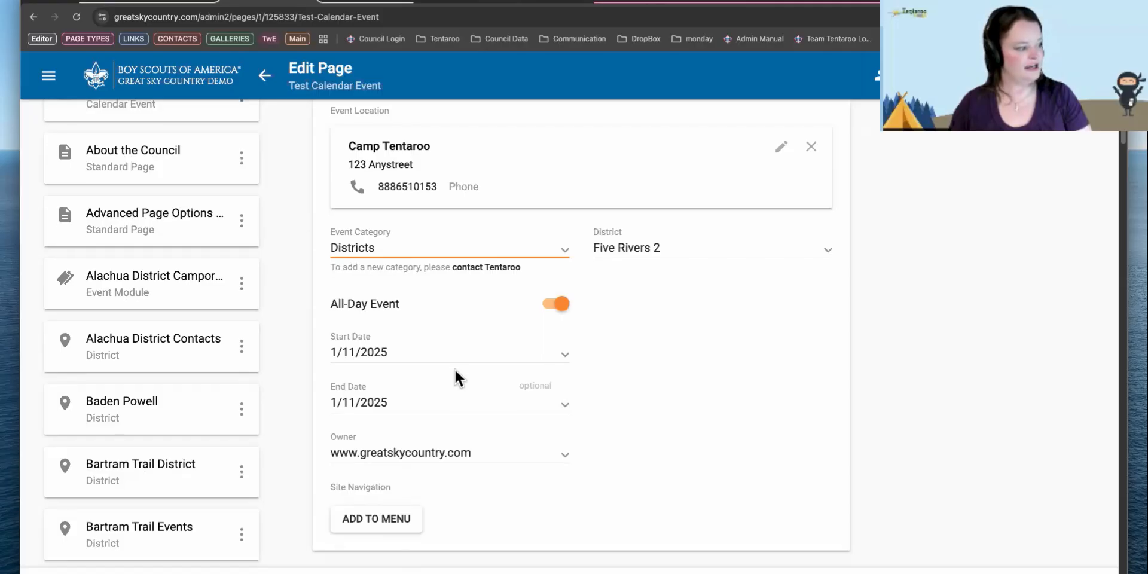
scroll(455, 368, down, 2)
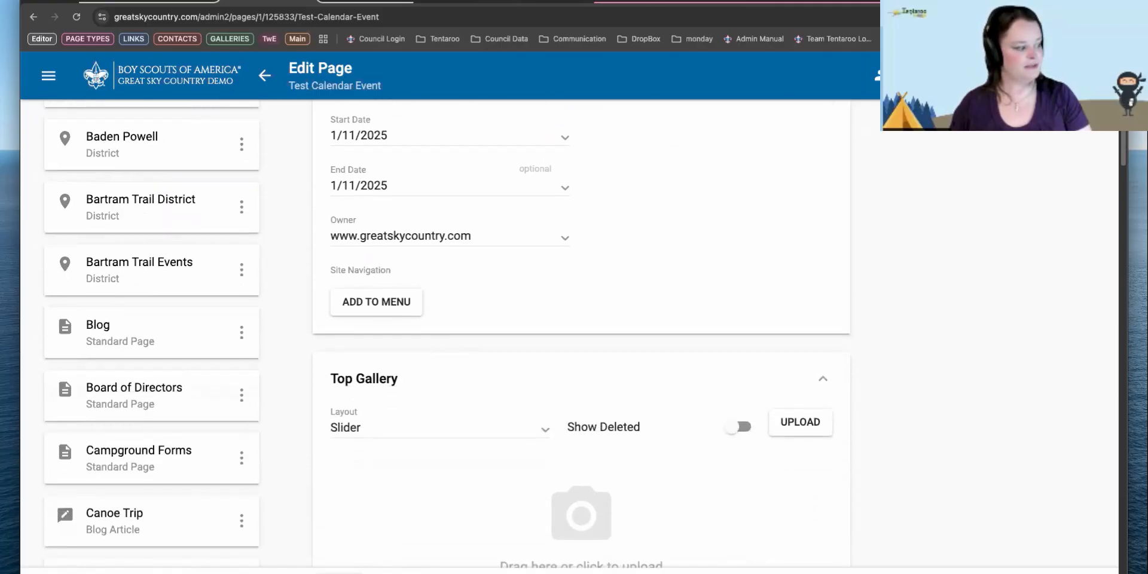
scroll(428, 243, up, 7)
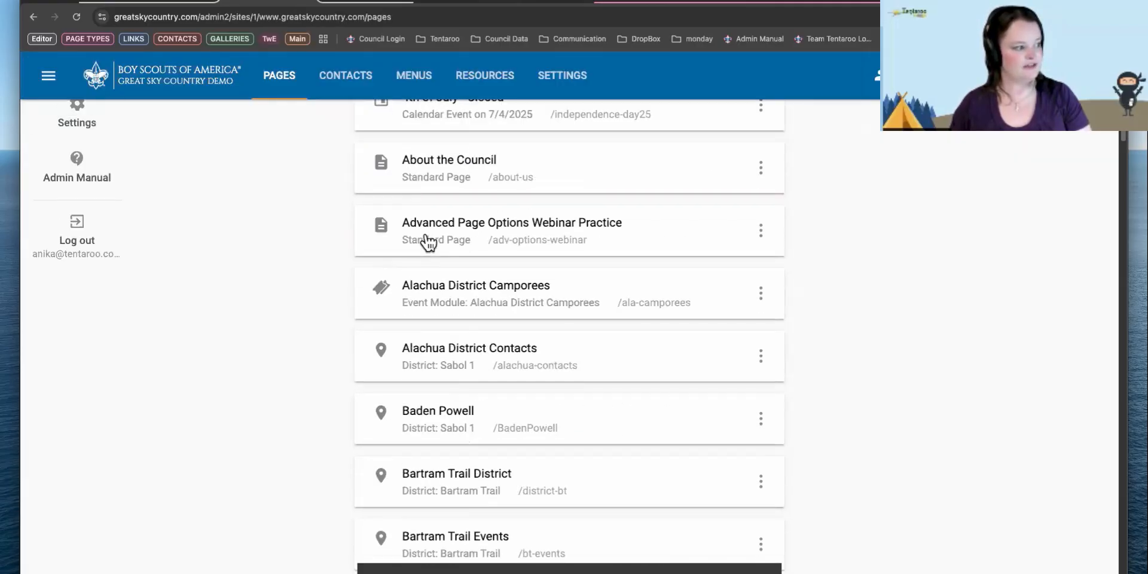
scroll(428, 243, up, 3)
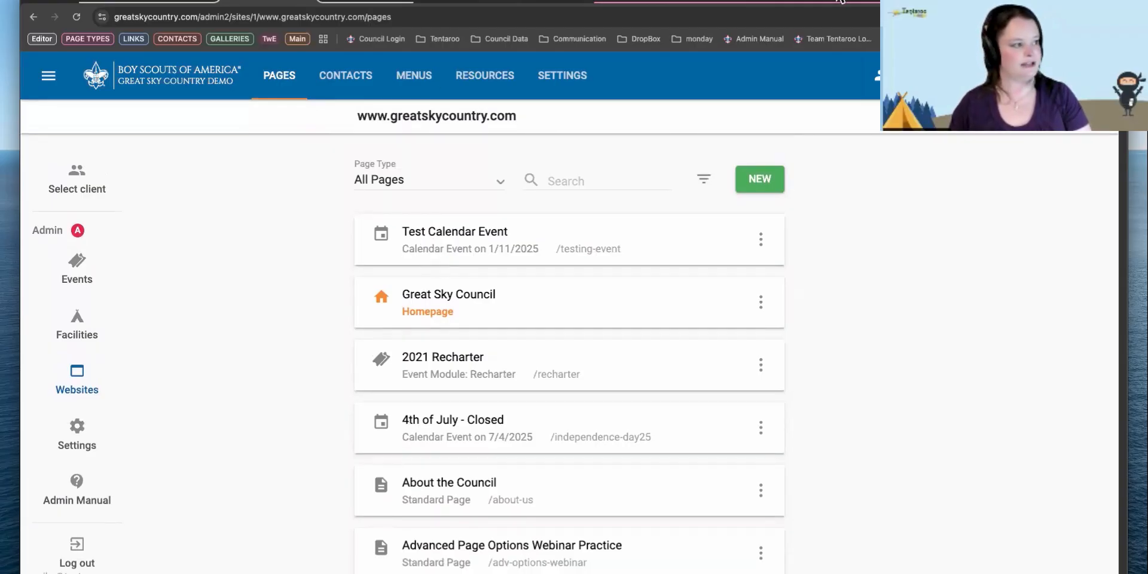
Open the Five Rivers 1 District page on the live site and examine its content, sidebar resources, contacts and upcoming events.
click(814, 5)
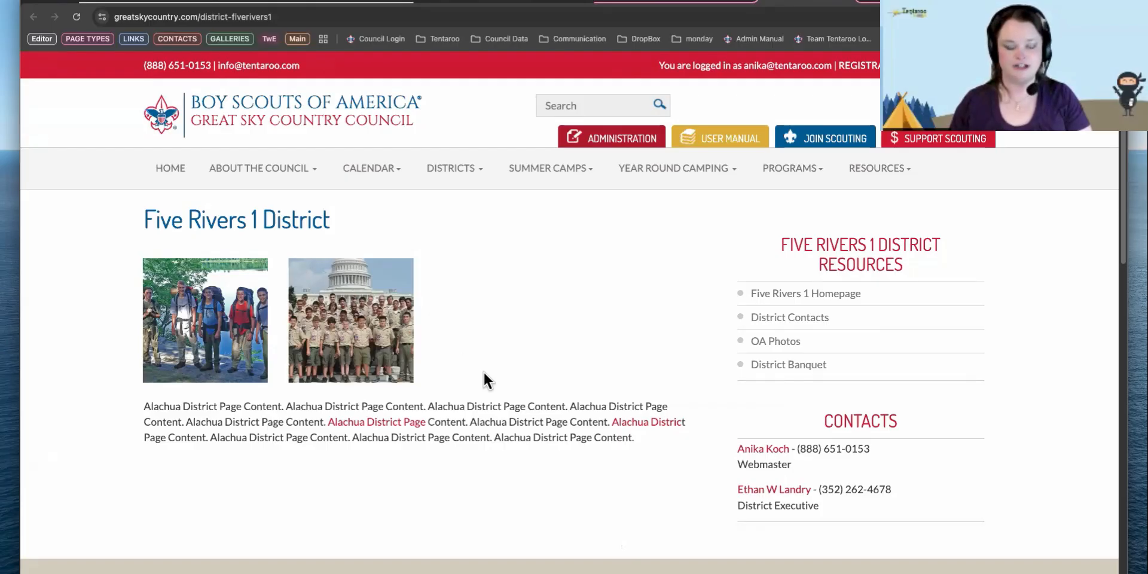
scroll(484, 372, down, 3)
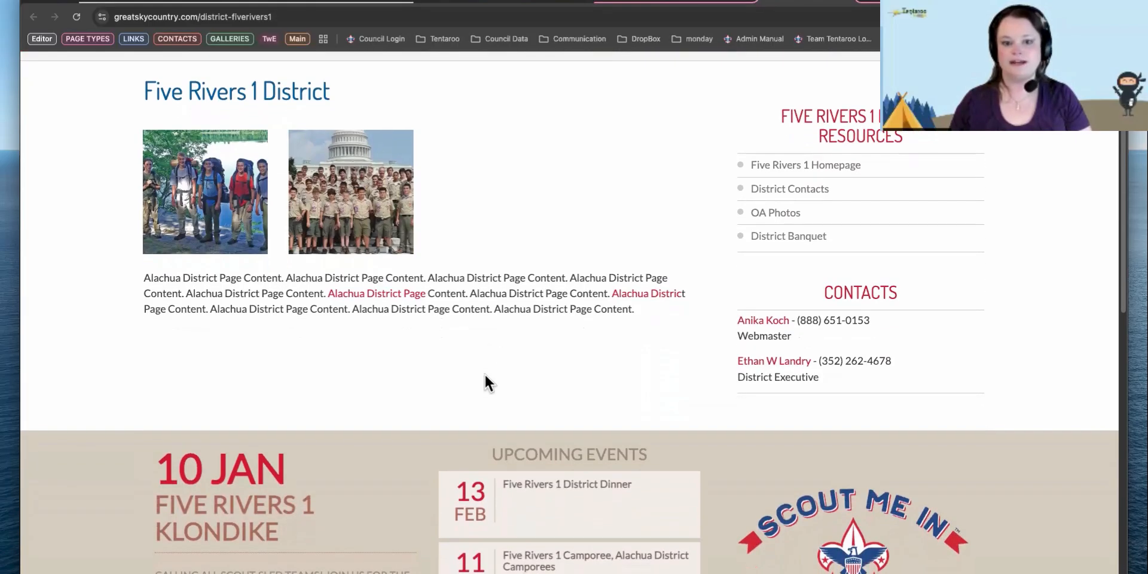
scroll(484, 374, down, 1)
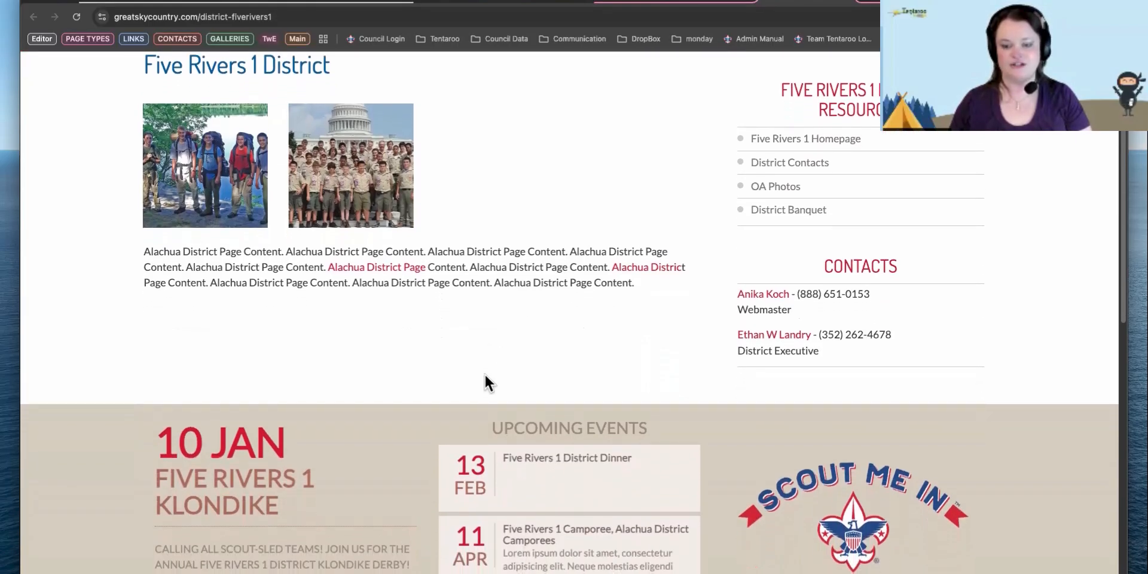
scroll(484, 383, down, 1)
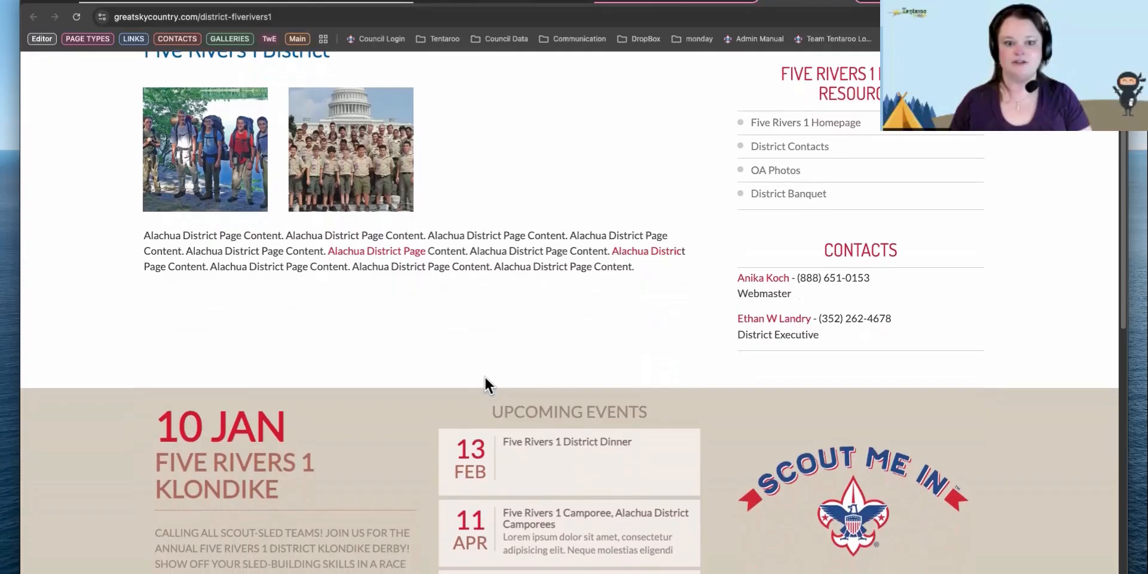
scroll(484, 382, up, 1)
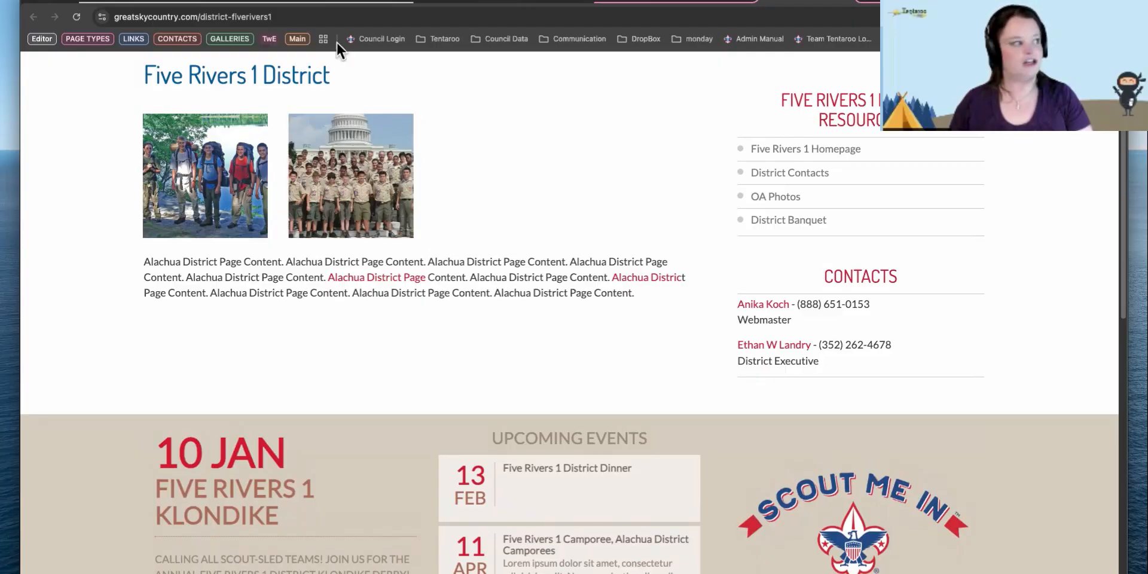
Start a new District page from the admin page list and assign it to the Bartram Trail district.
click(266, 3)
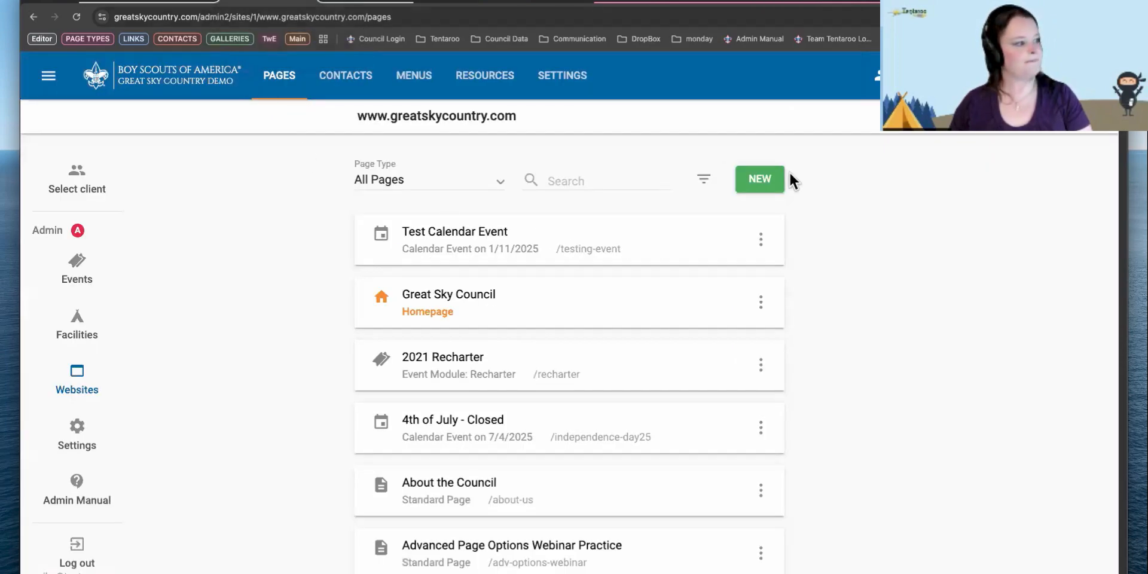
click(760, 180)
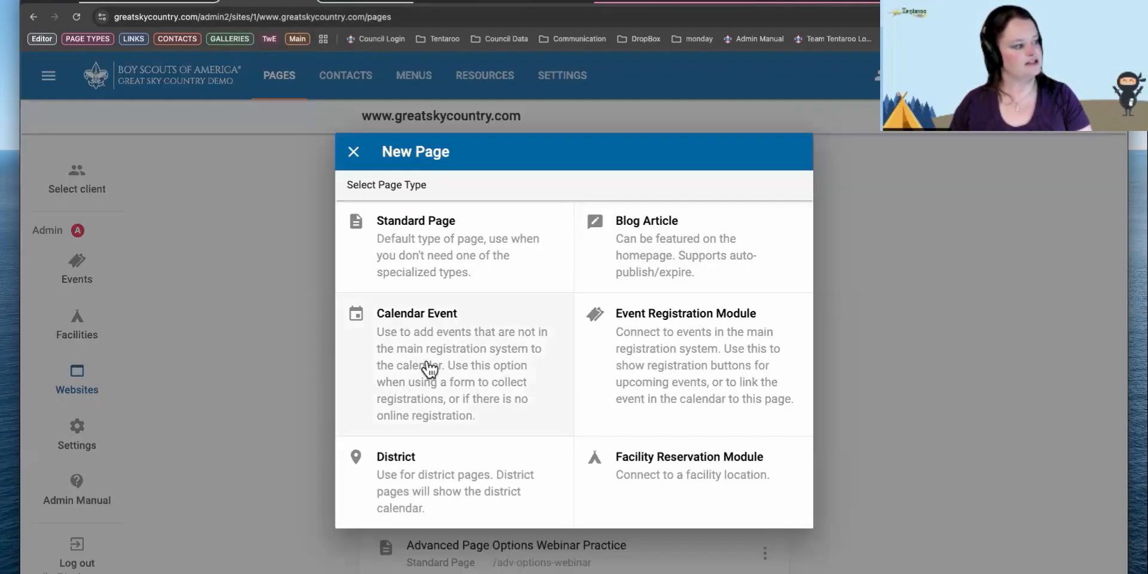
click(440, 471)
click(359, 299)
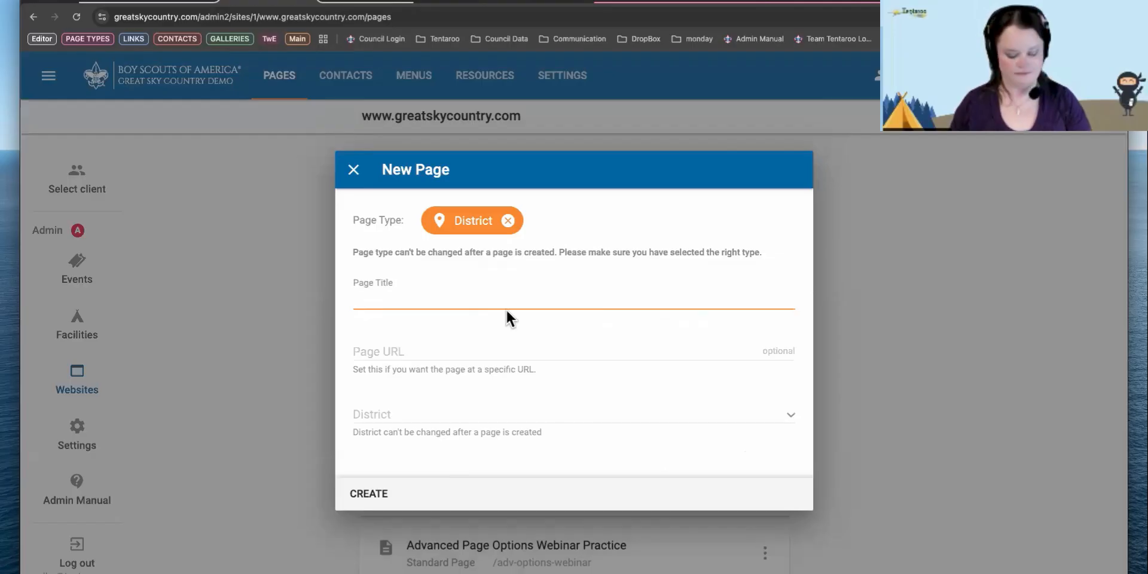
click(416, 415)
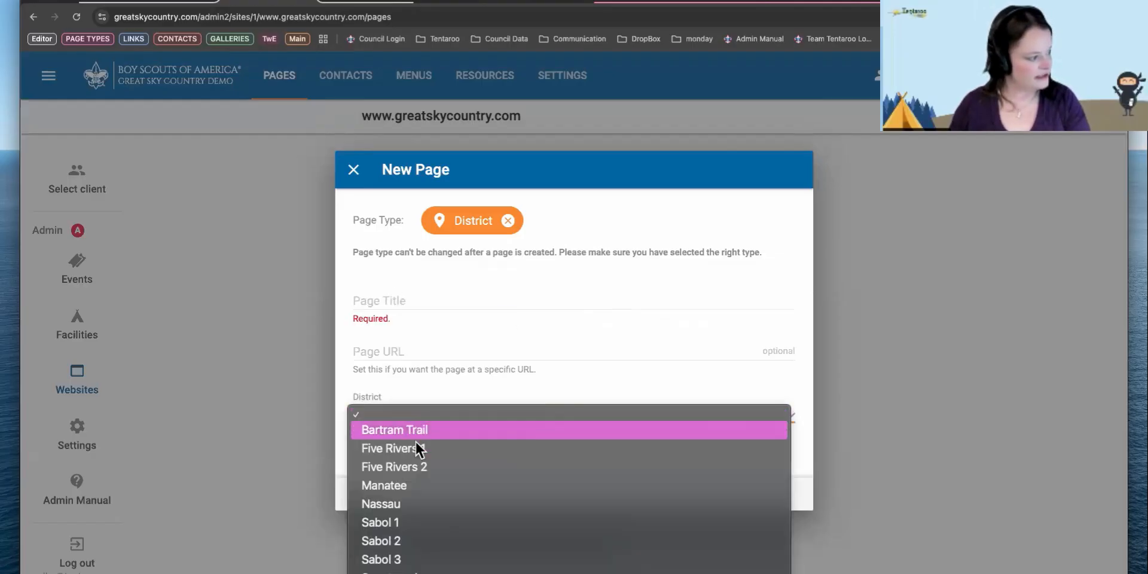
click(418, 429)
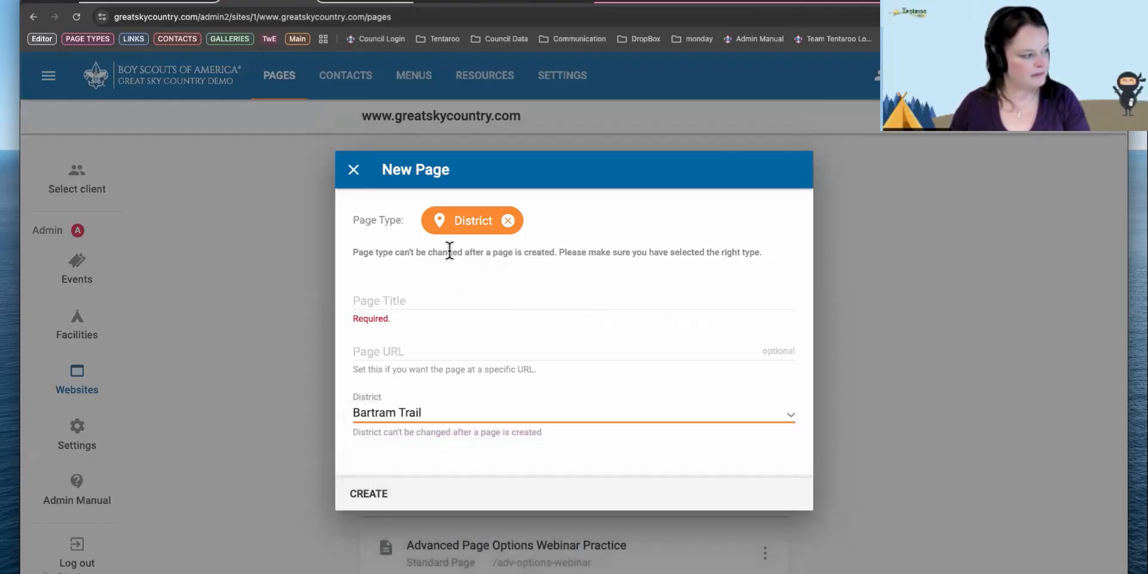
Title the new district page Bartram Trail Photos, set its URL to bt-photos and create it.
click(389, 303)
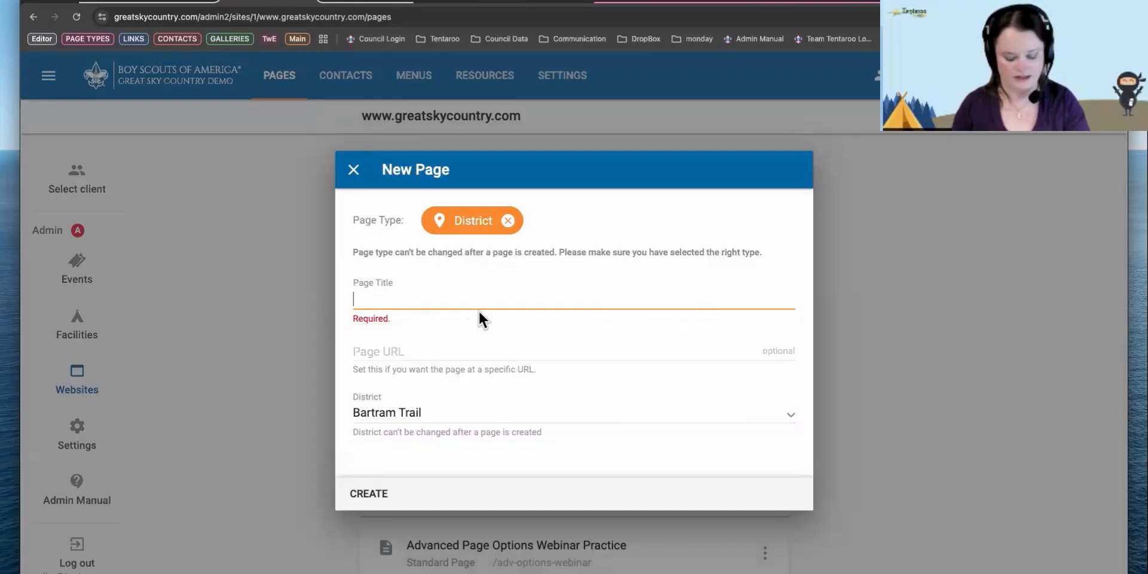
text(Bartram)
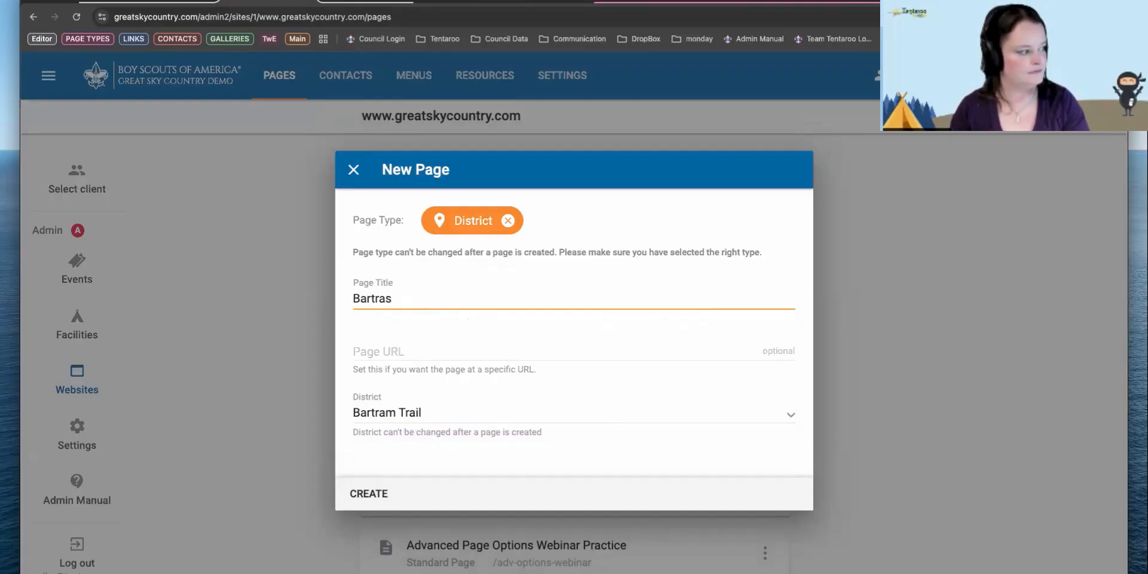
text( Trail Photo)
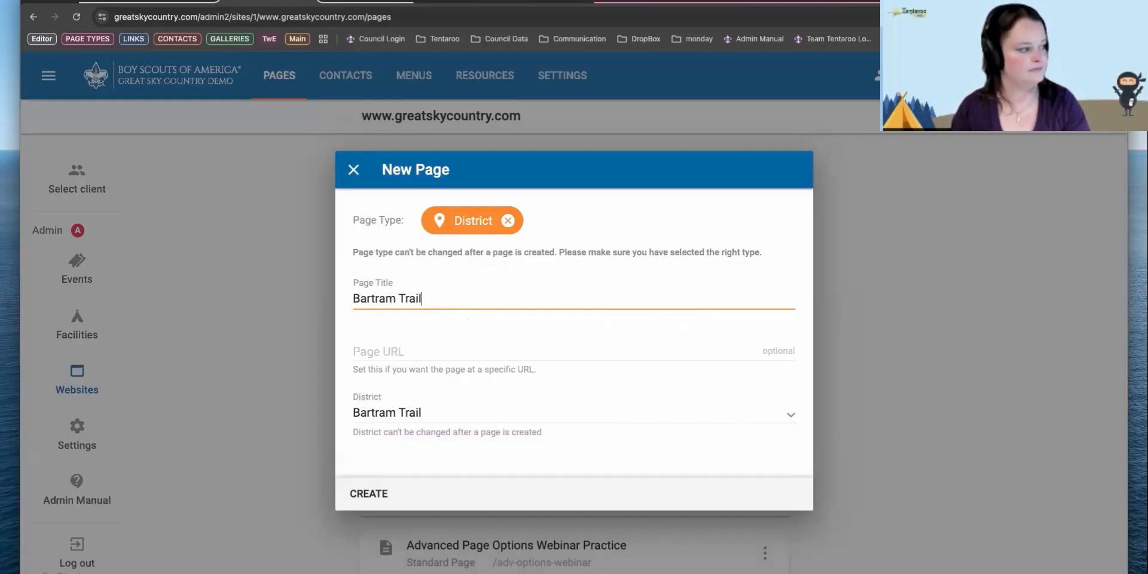
key(Tab)
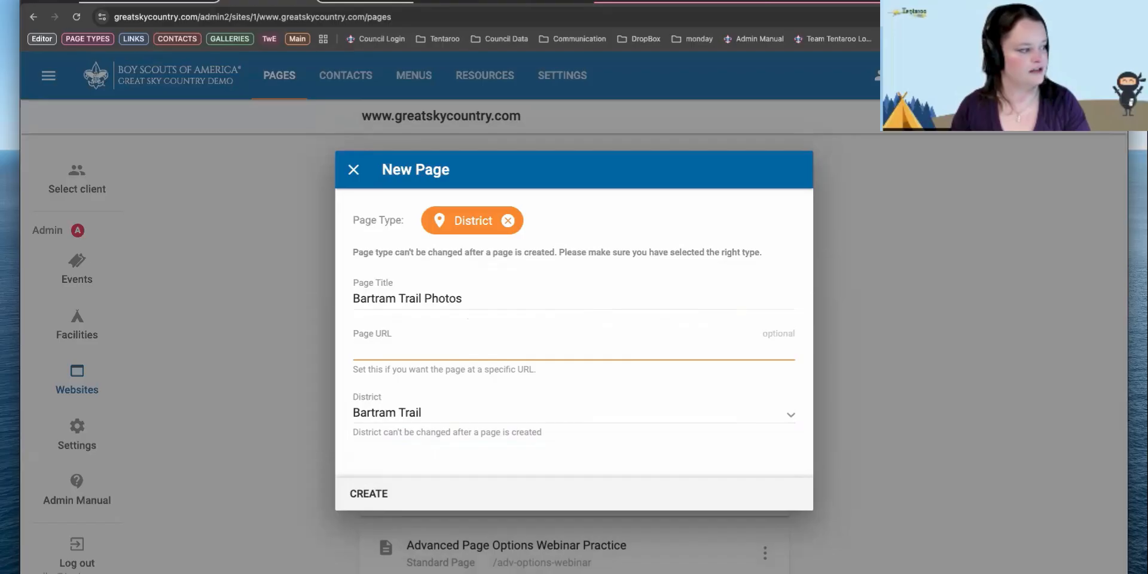
text(bt-)
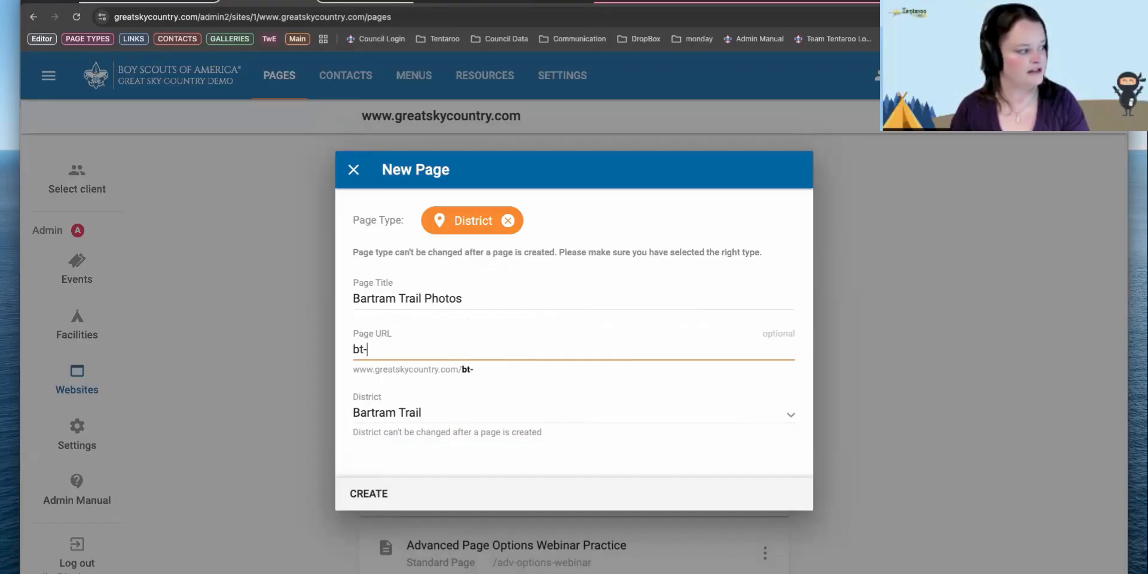
text(photos)
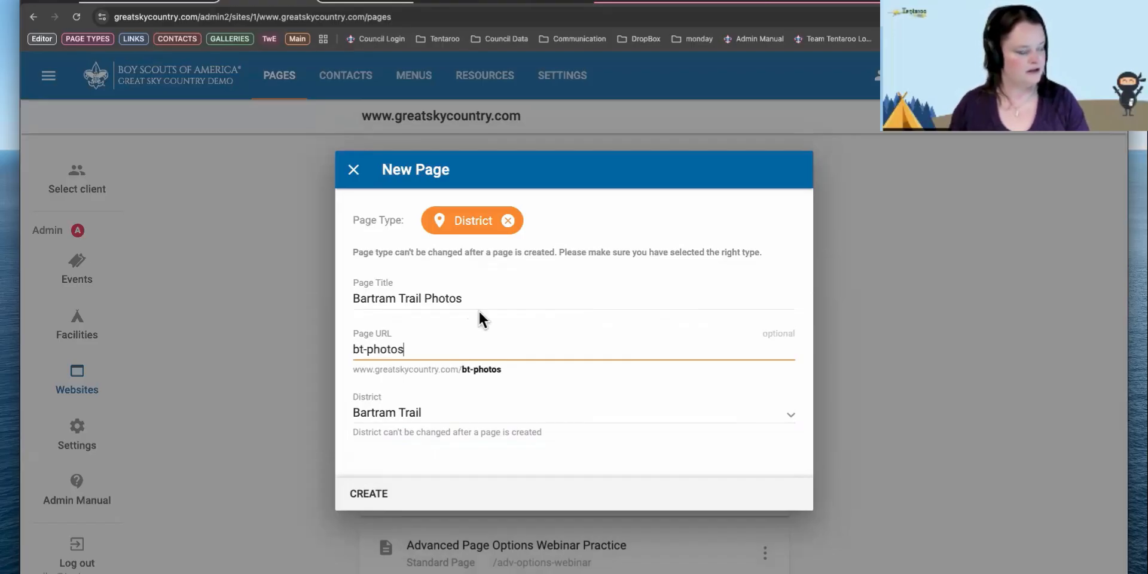
click(382, 495)
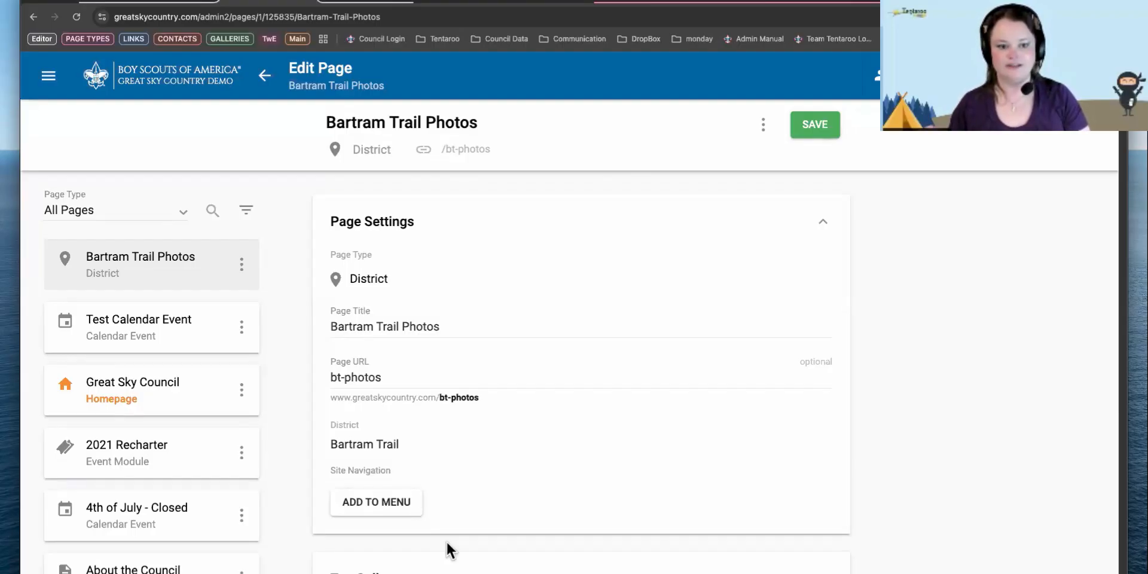
Review the Bartram Trail Photos settings against the district calendar on the Five Rivers 1 District page, and return to the admin page list.
scroll(446, 540, down, 2)
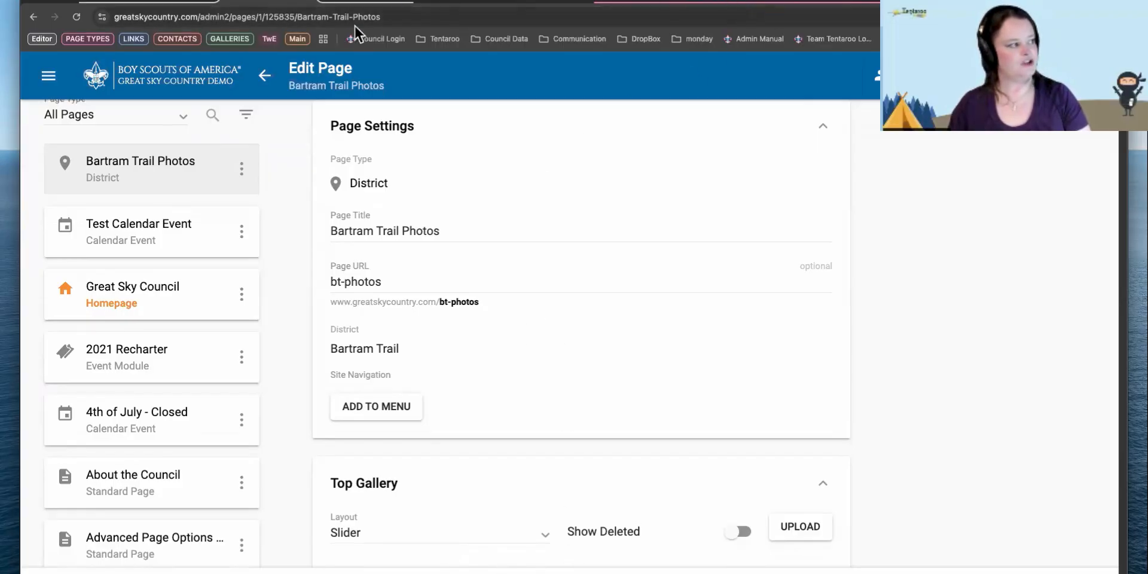
click(806, 8)
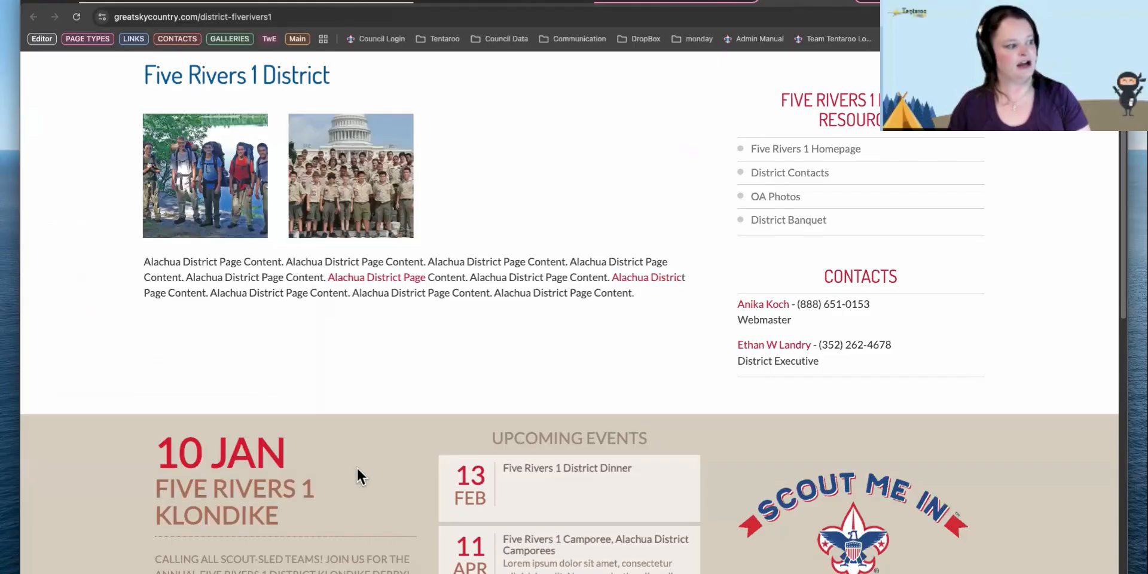
scroll(359, 477, down, 3)
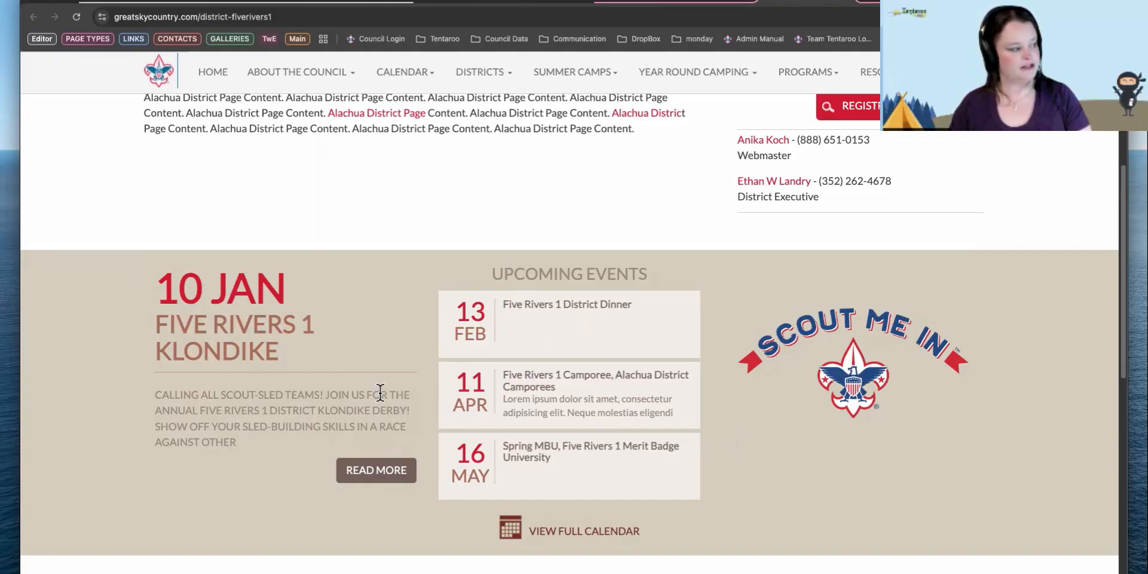
scroll(277, 389, down, 1)
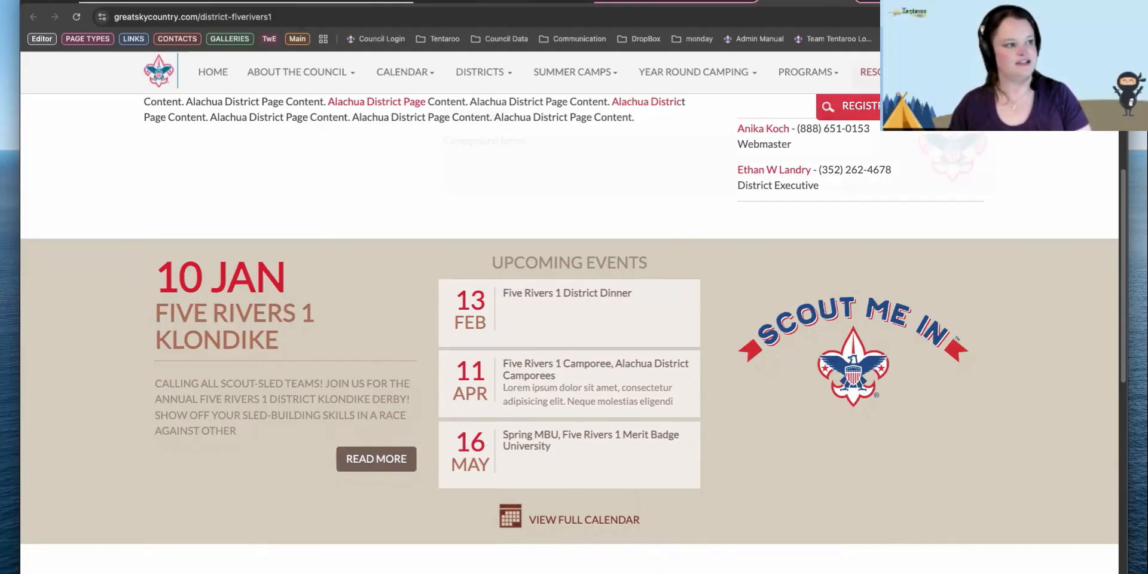
click(284, 3)
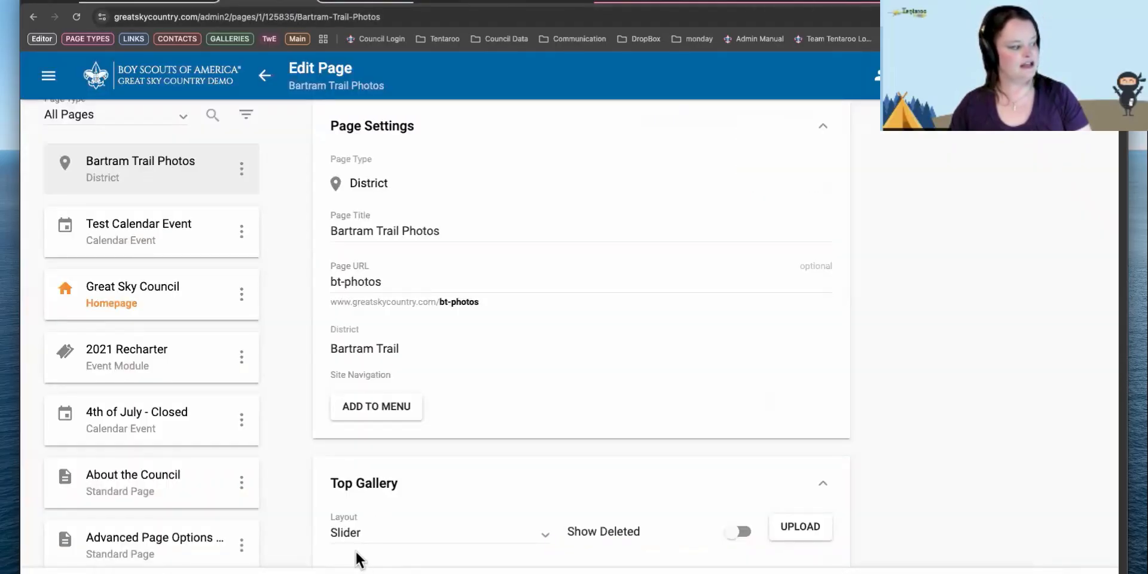
click(340, 573)
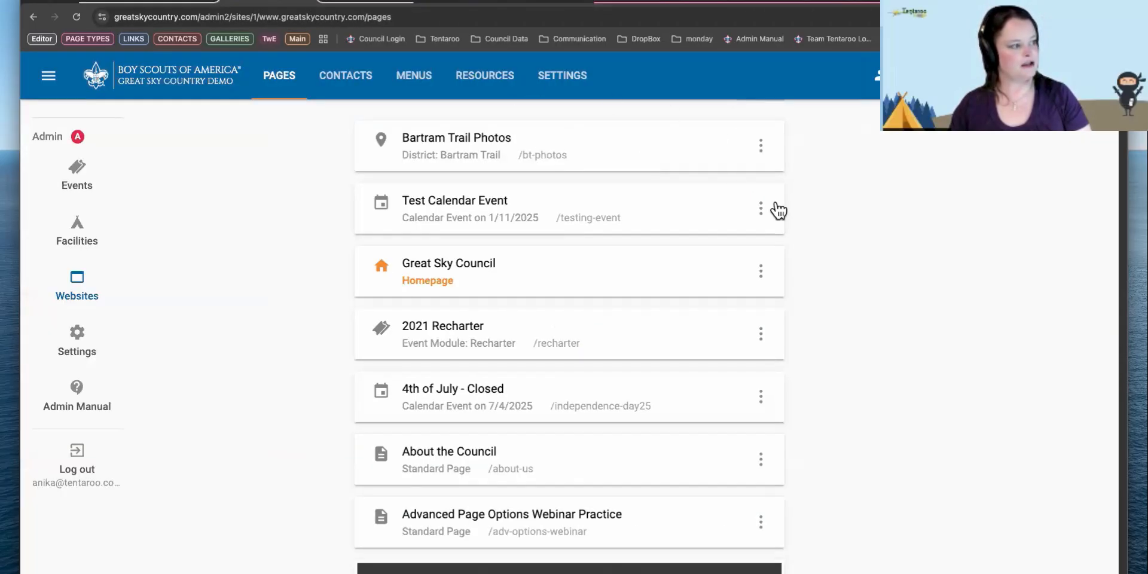
Create a Blog Article page titled Sample Blog with the URL blog-sample, look over its settings and return to the page list.
scroll(777, 197, up, 2)
click(771, 182)
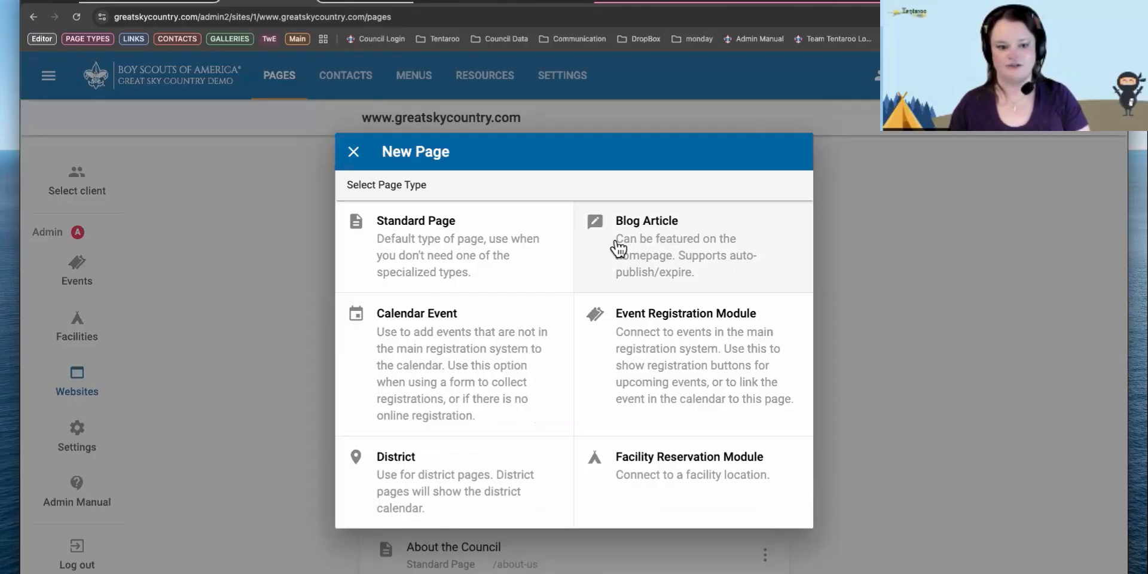
click(636, 254)
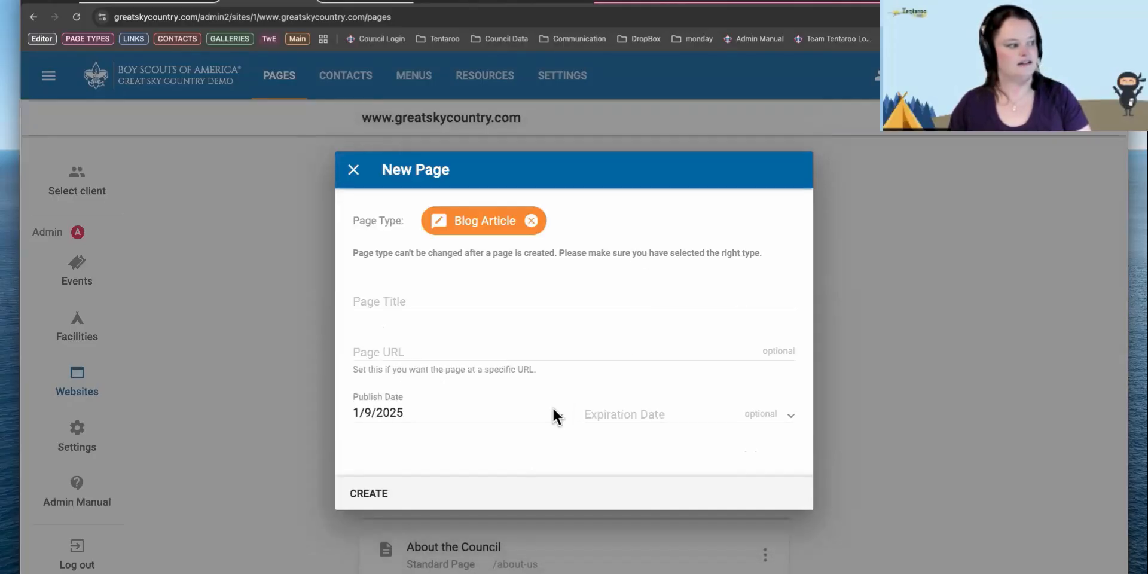
click(455, 300)
text(S)
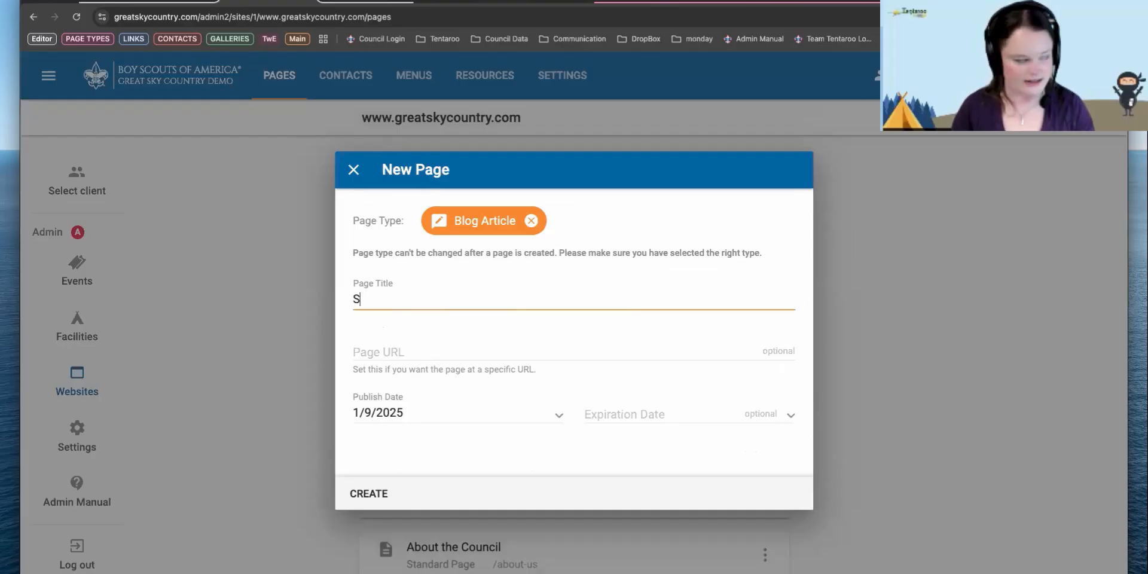
text(ample Blog)
key(Tab)
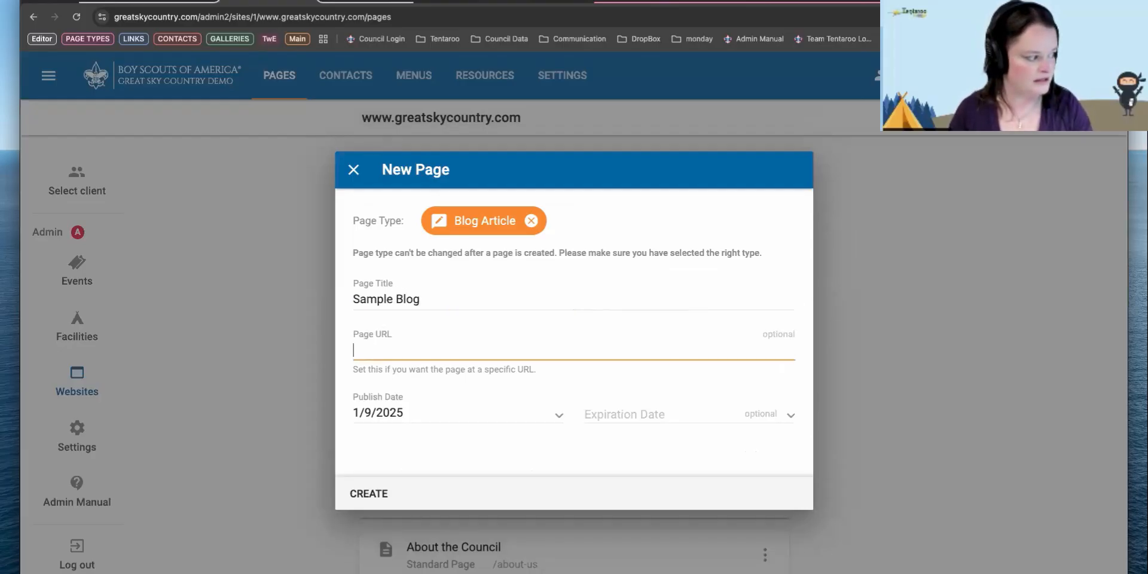
text(blog-sample)
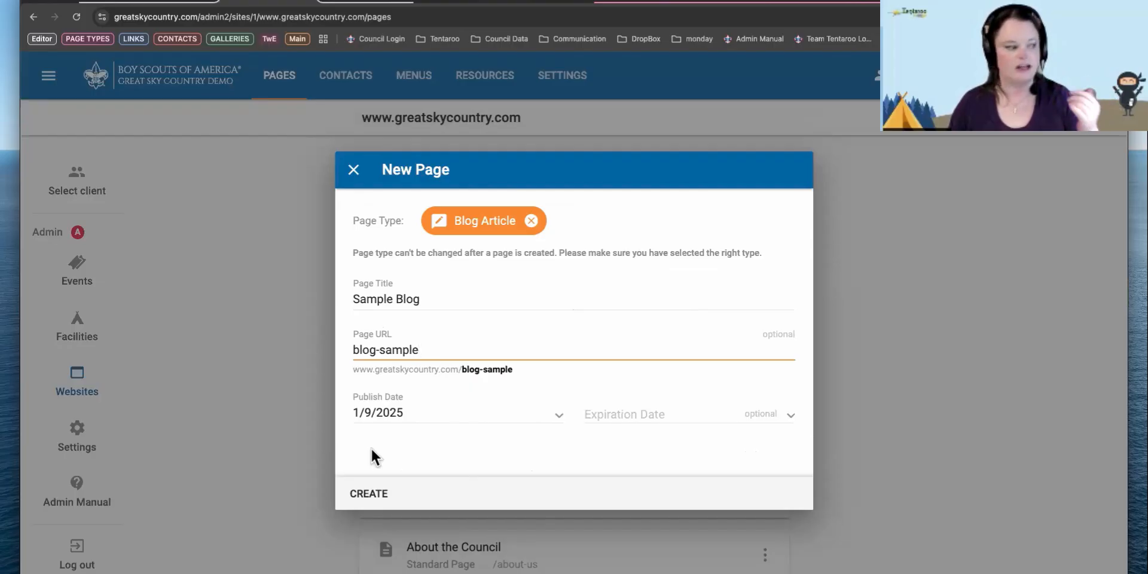
click(376, 494)
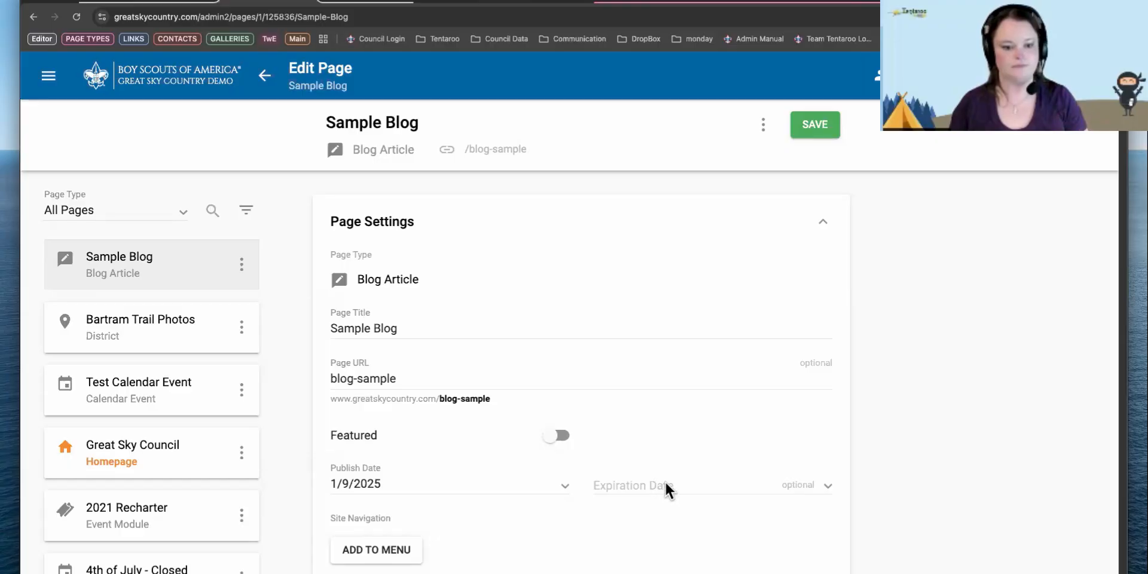
scroll(657, 464, down, 1)
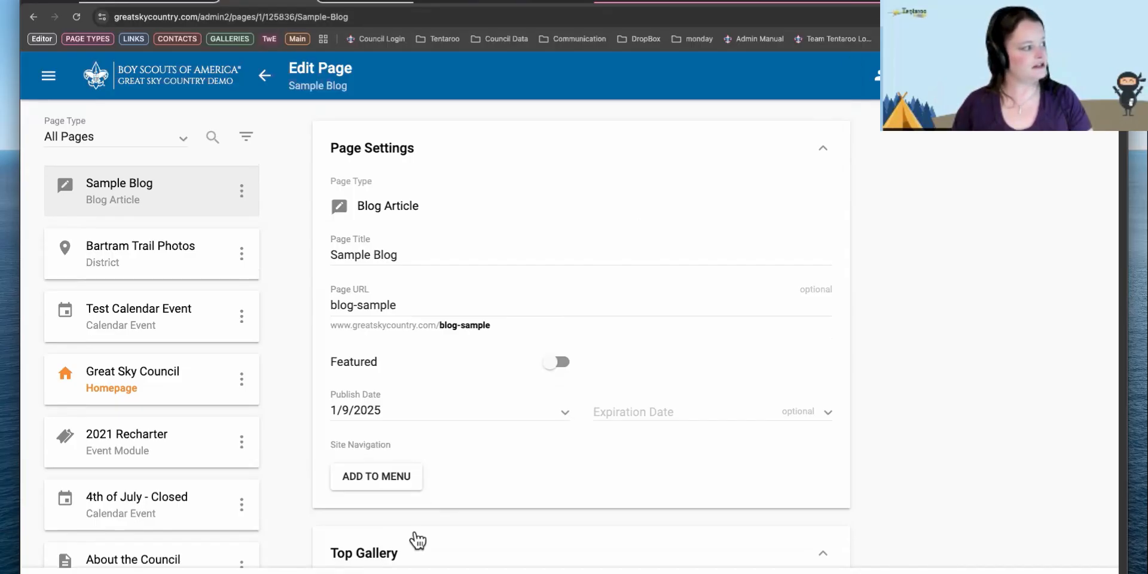
click(339, 573)
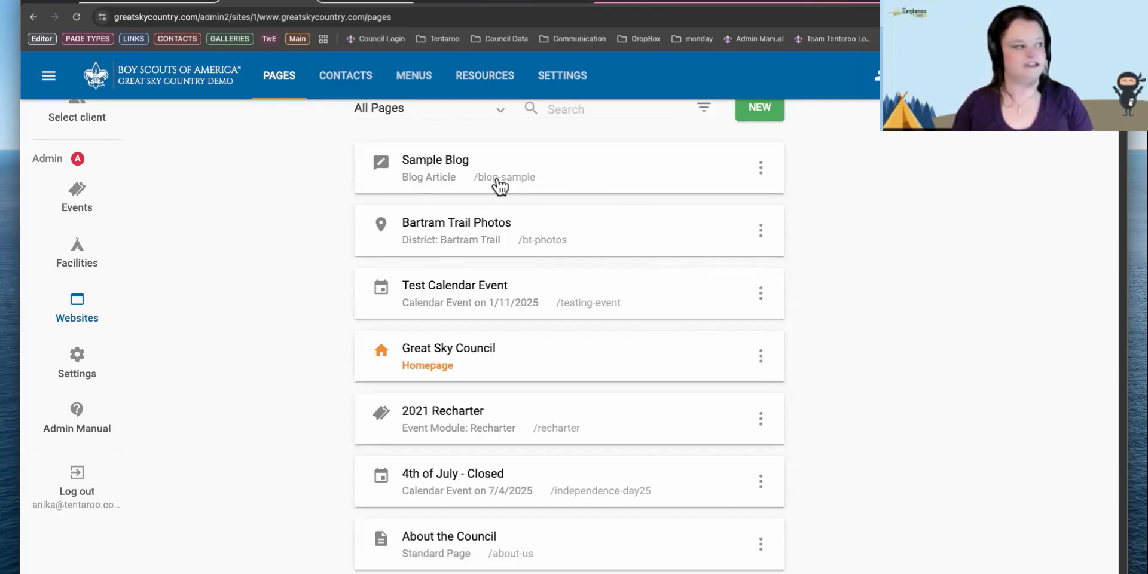
Start a new page of the Event Registration Module type from the website's page list.
scroll(756, 185, up, 1)
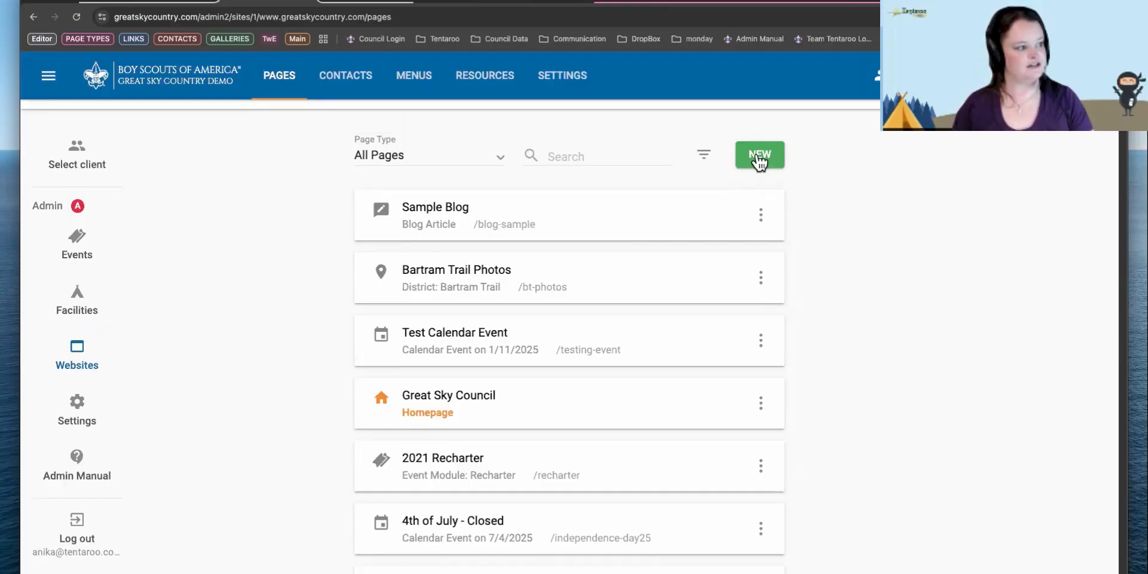
click(760, 156)
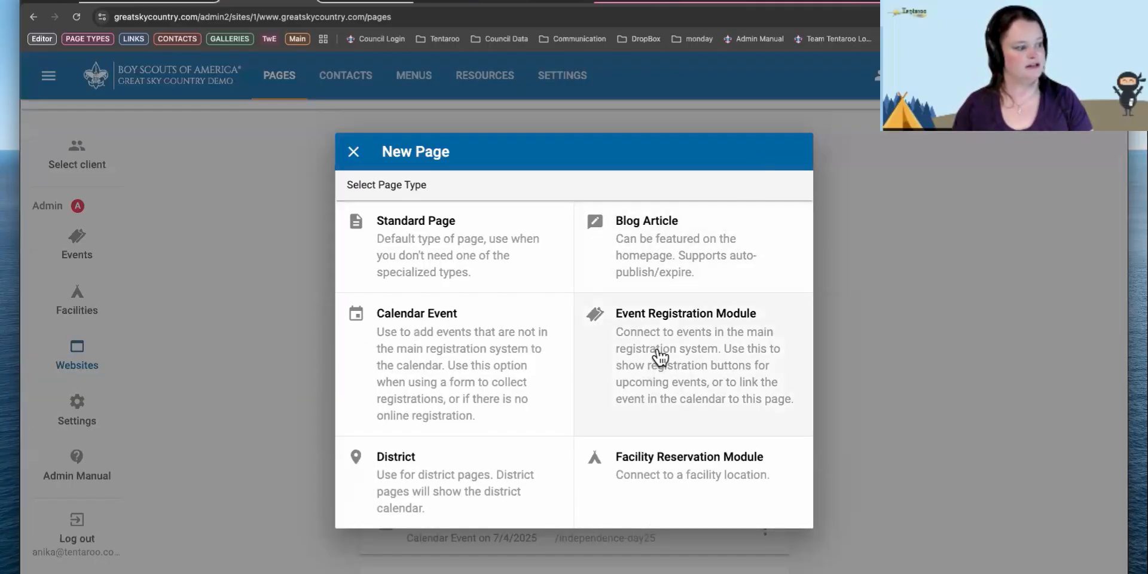
click(660, 358)
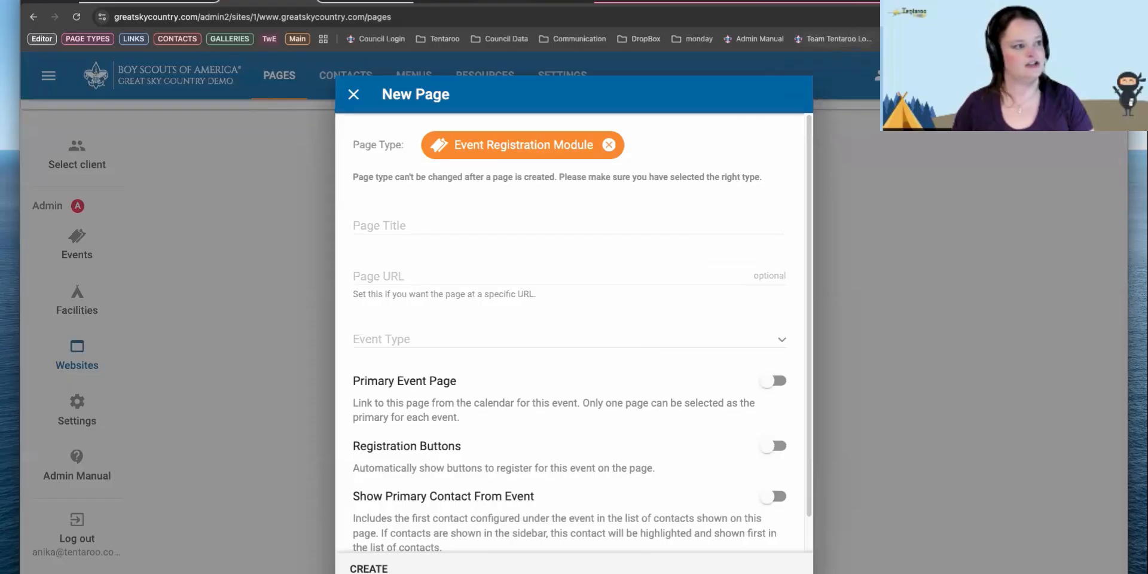
Review the live Summer Camp event page, from its event contacts to the week registration section and photo gallery.
click(904, 3)
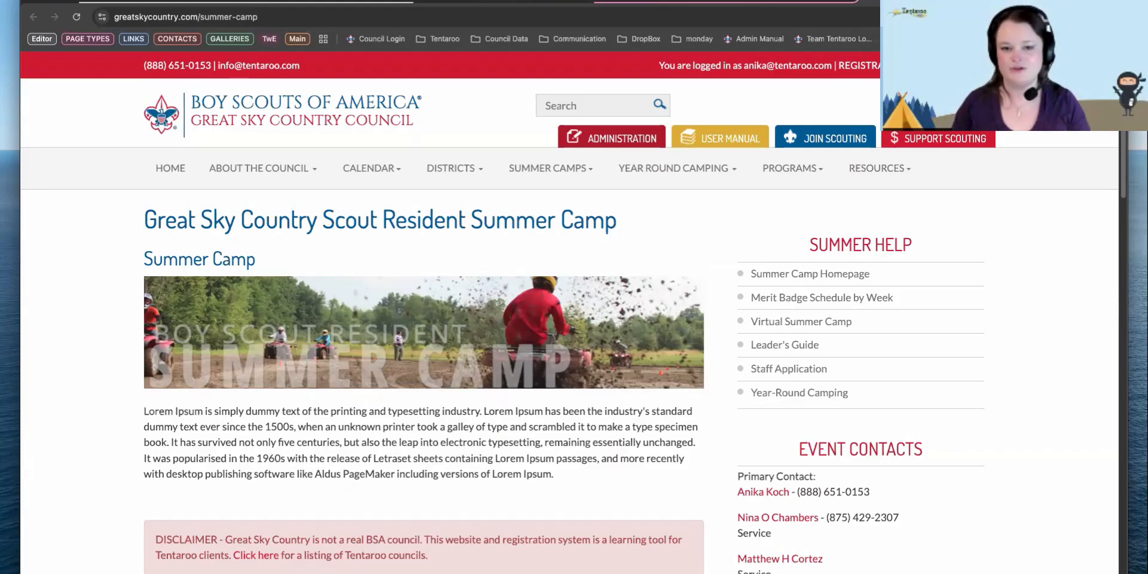
mouse_move(587, 223)
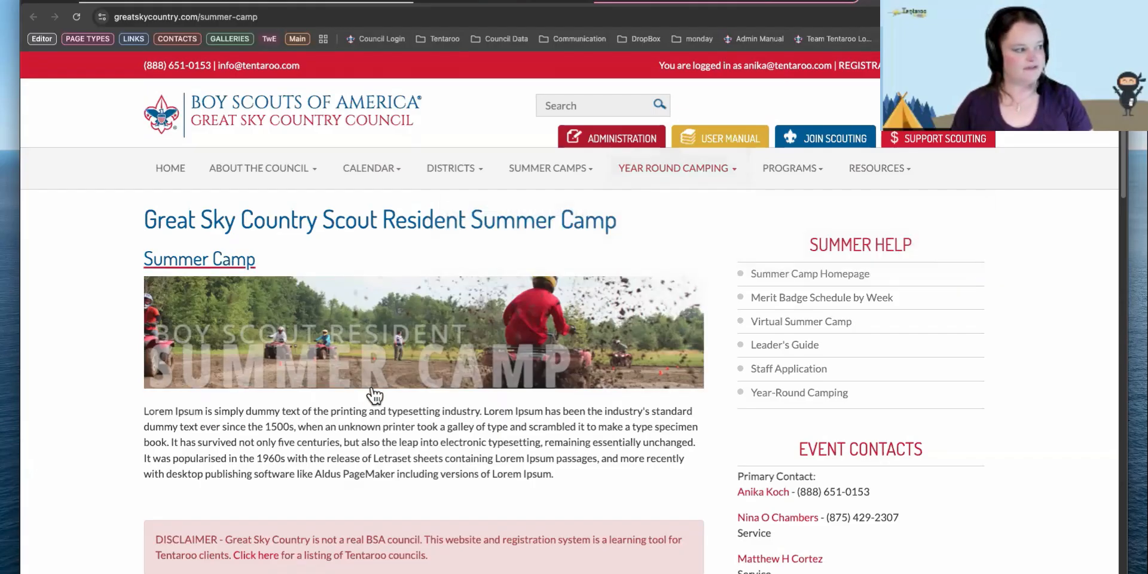
scroll(391, 374, down, 5)
scroll(391, 374, down, 3)
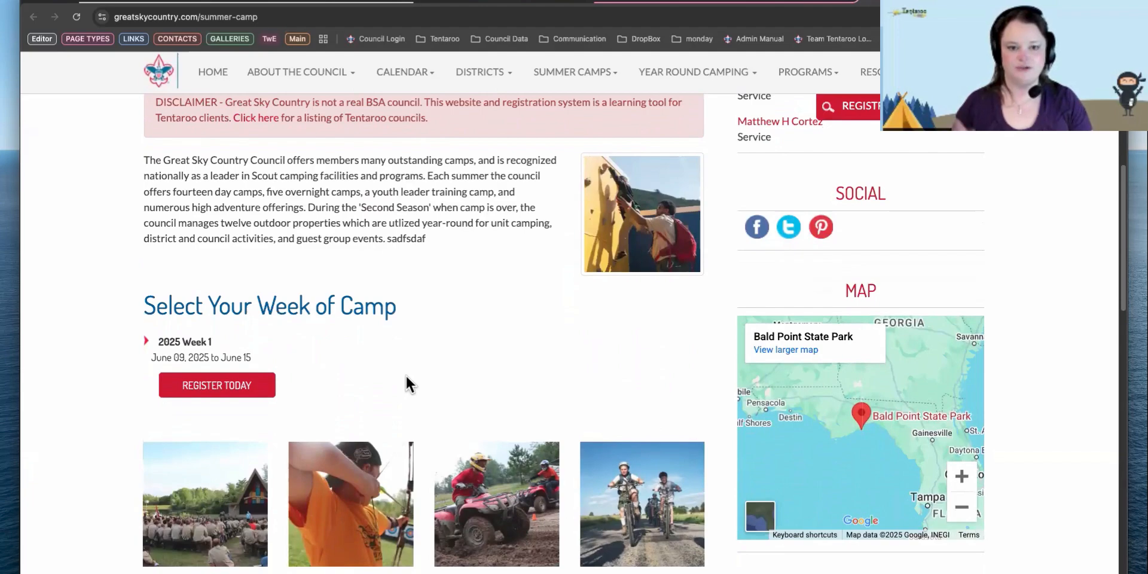
scroll(406, 375, down, 3)
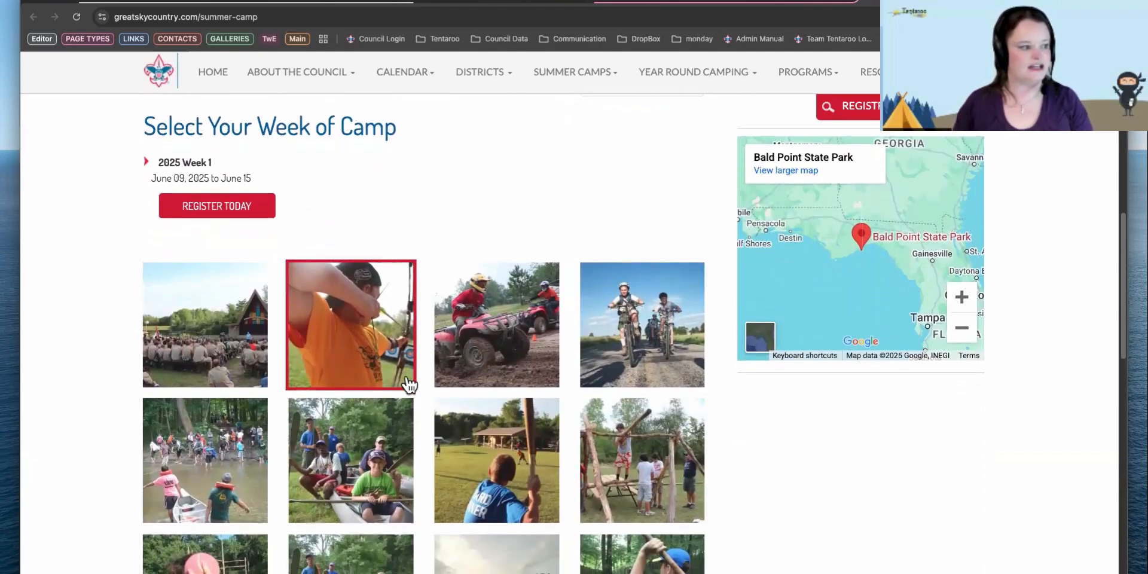
scroll(409, 386, down, 1)
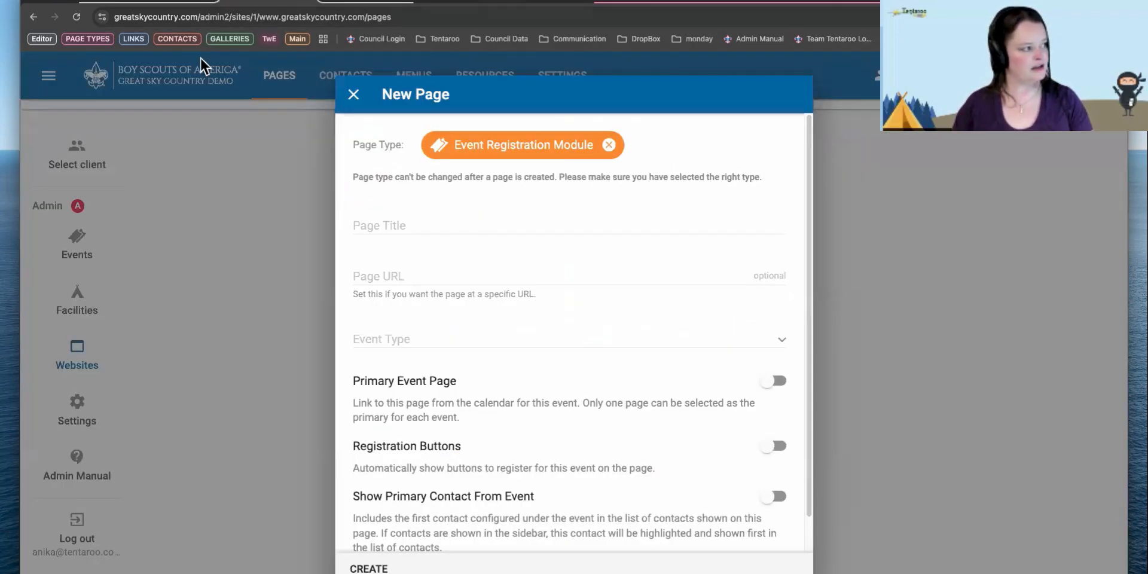
Title the new event registration page Event Page Sample and set its URL to event-sample.
click(399, 216)
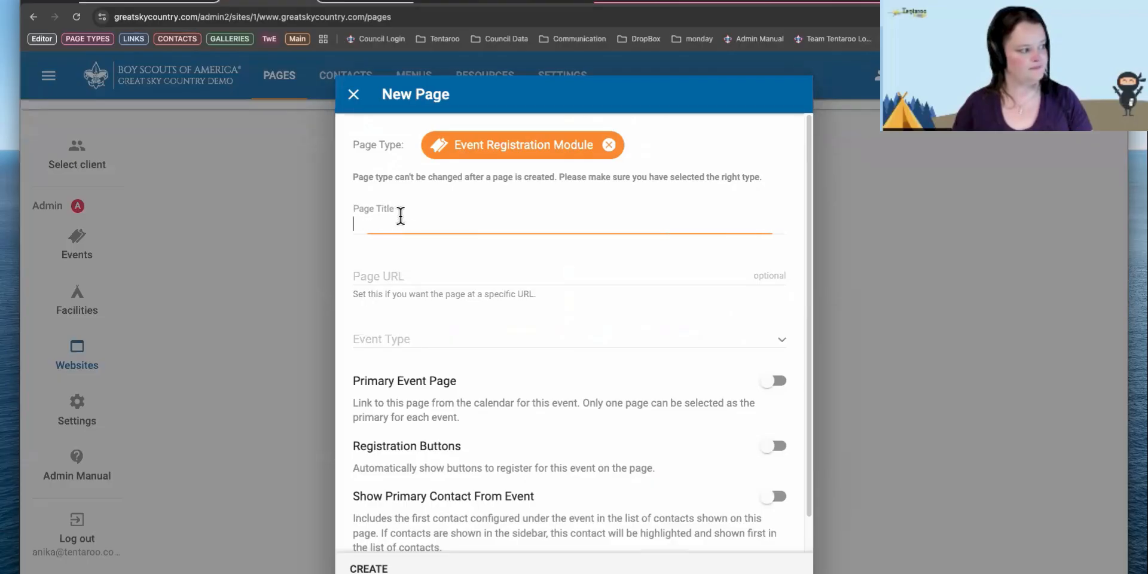
text(Event P)
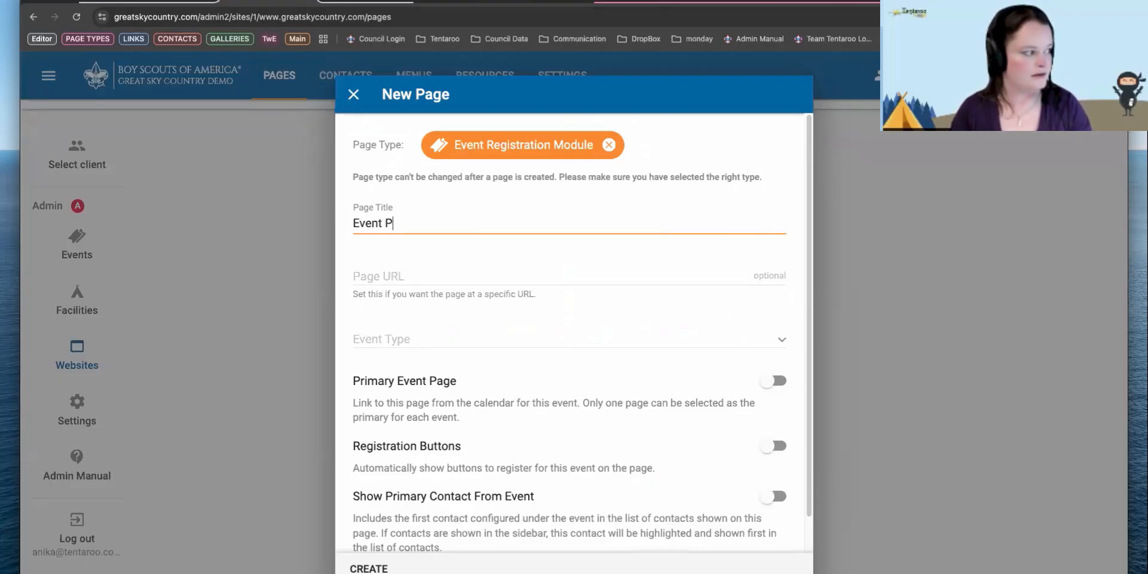
text(age Sample)
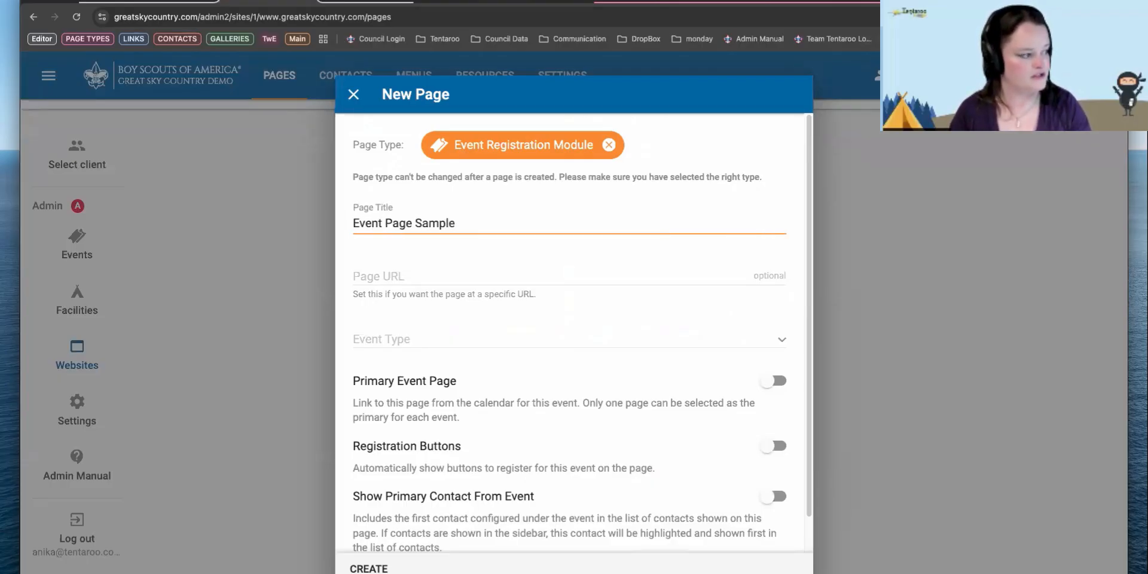
key(Tab)
text(event)
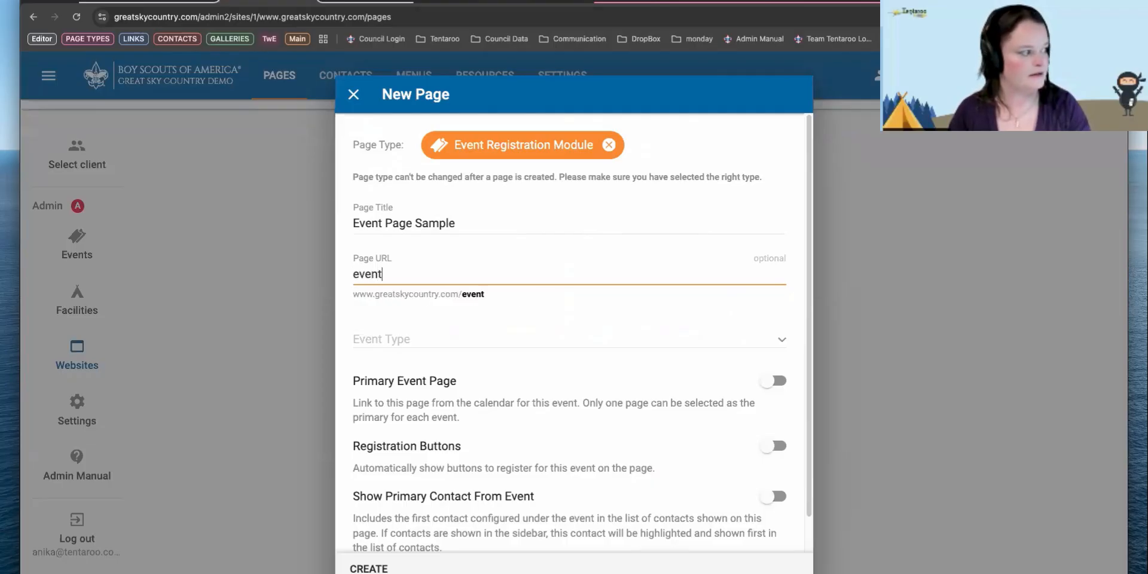
text(-)
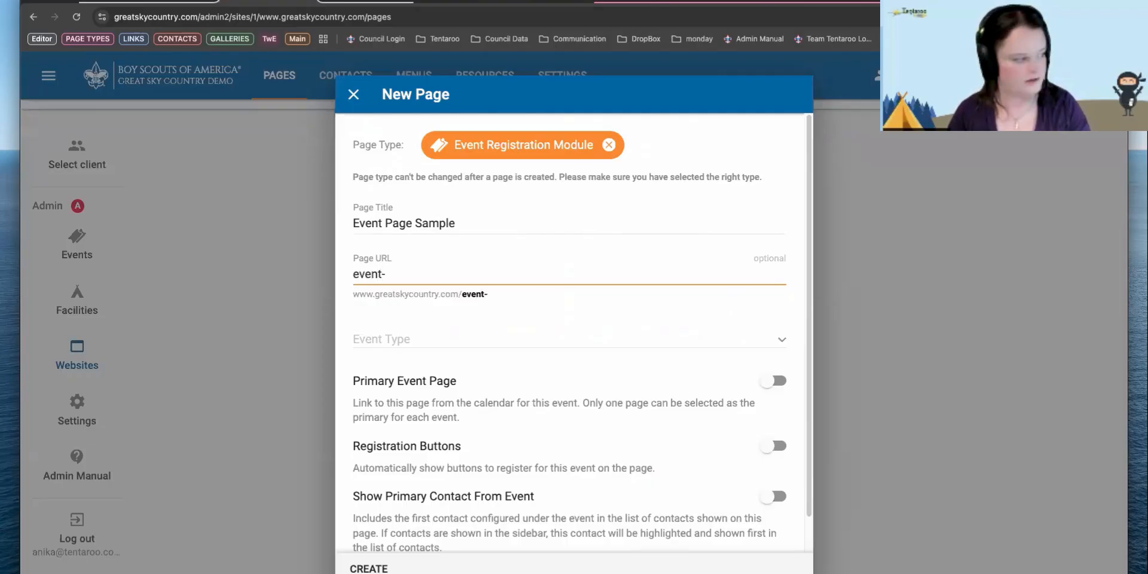
text(sample)
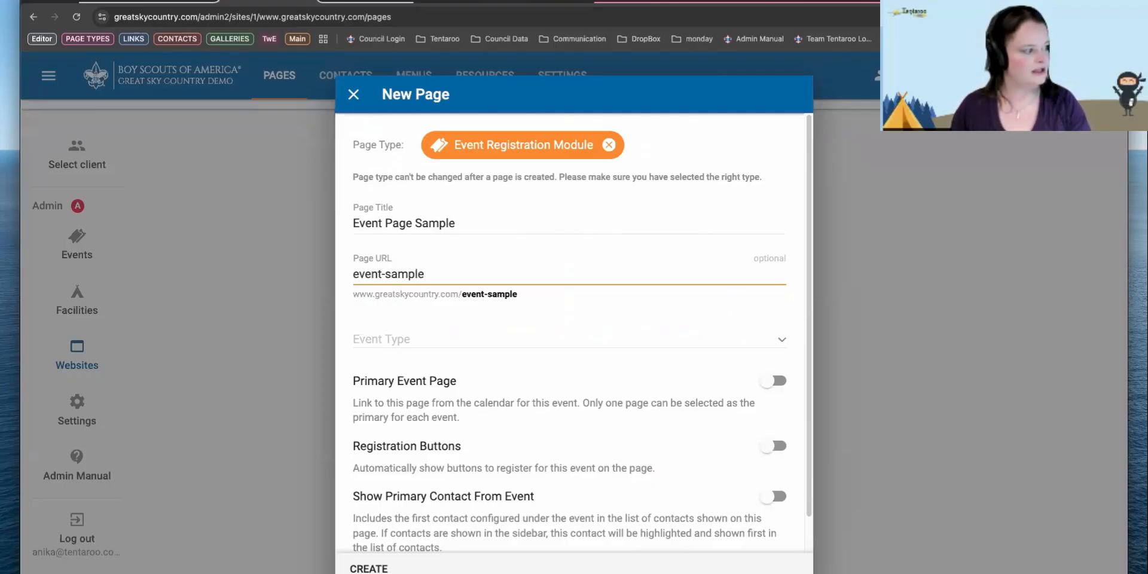
Connect the page to the Adult Training event type, make it the primary event page and turn on registration buttons.
scroll(446, 344, down, 1)
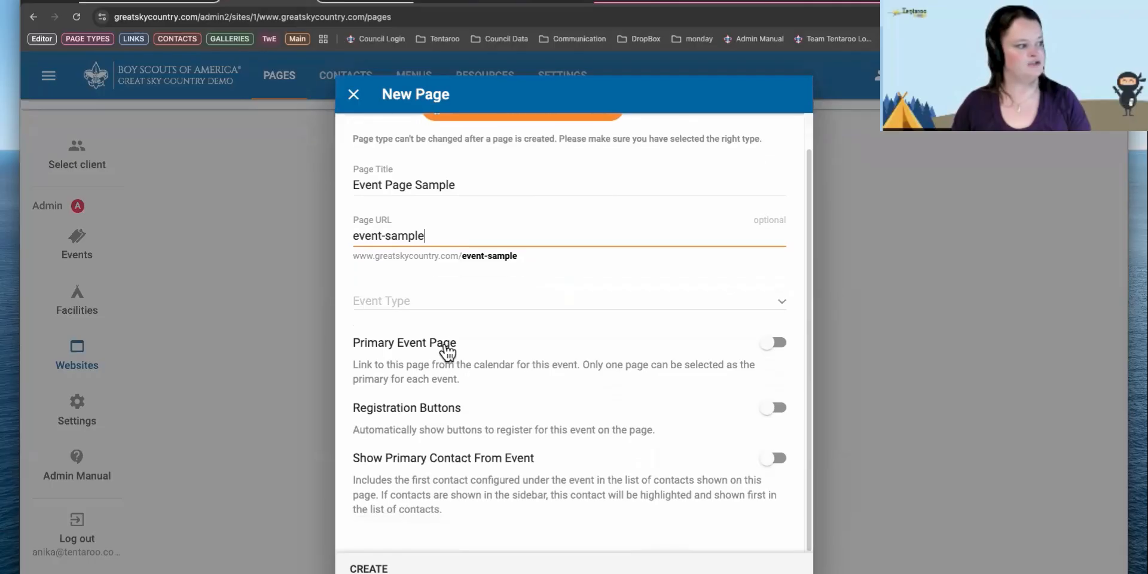
click(433, 301)
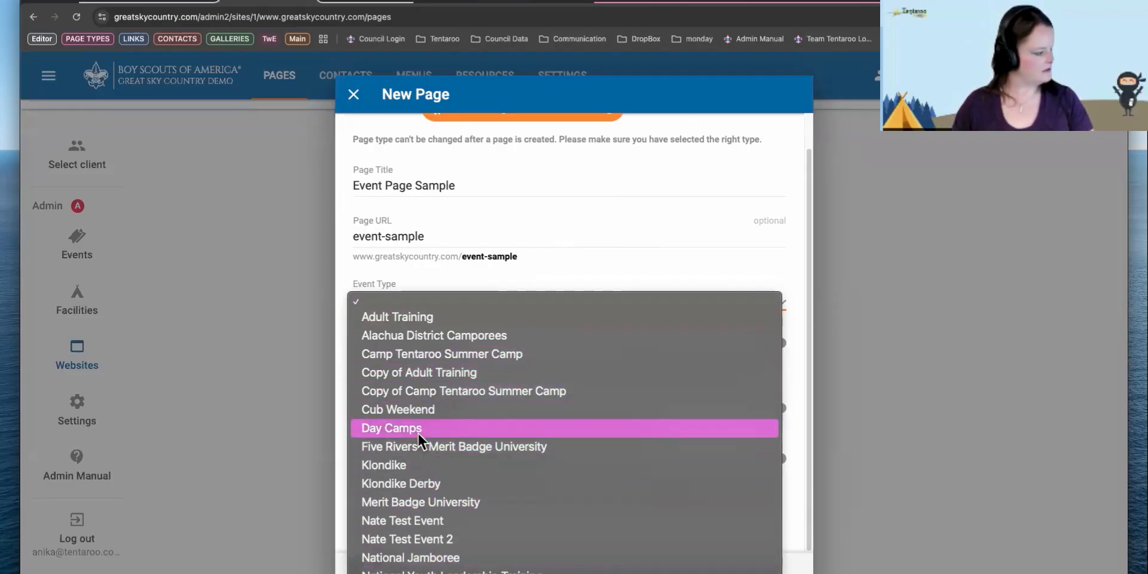
click(432, 315)
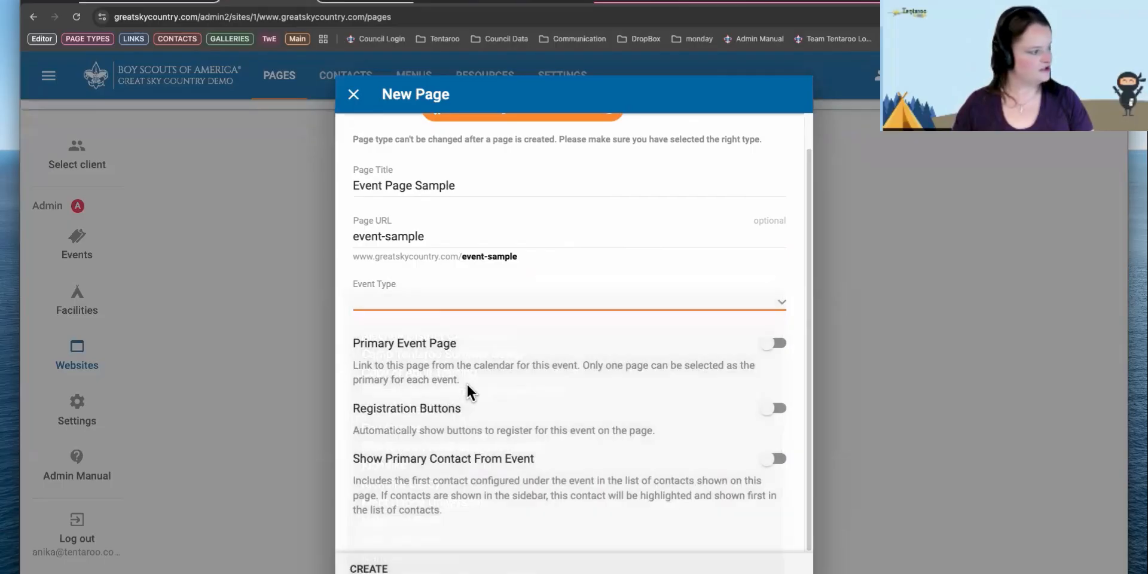
click(548, 353)
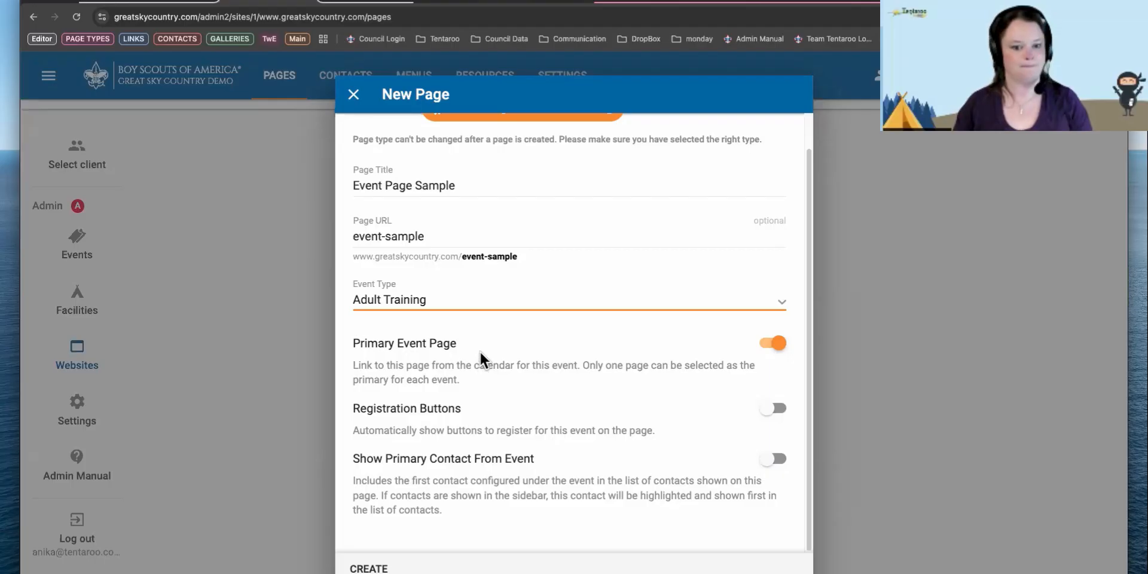
scroll(476, 352, down, 1)
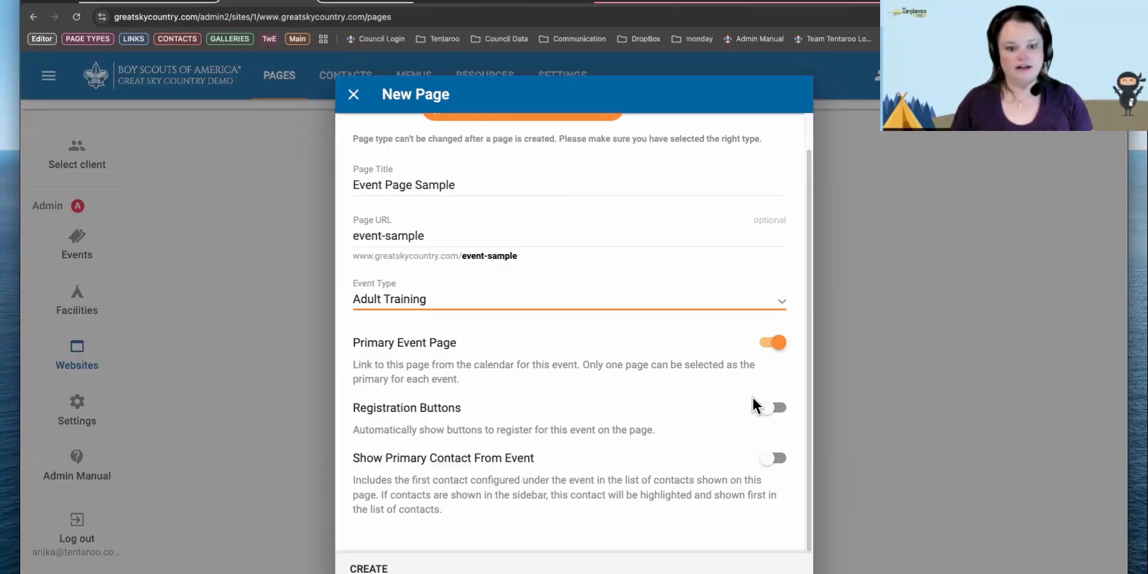
click(432, 417)
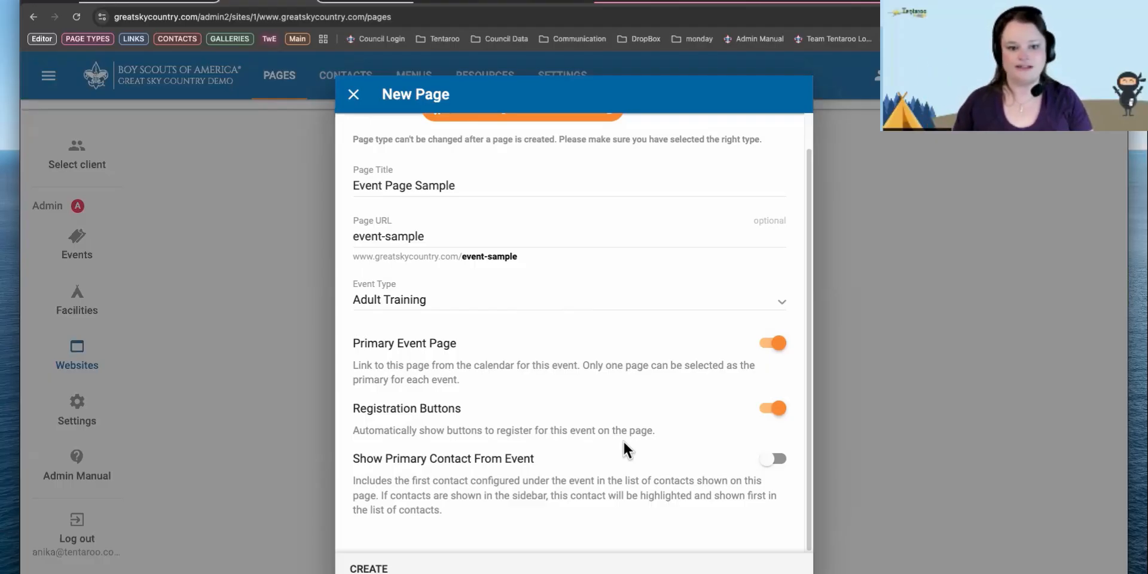
Check the registration section on the live Summer Camp page, then enable showing the event's primary contact and create the new page.
click(900, 1)
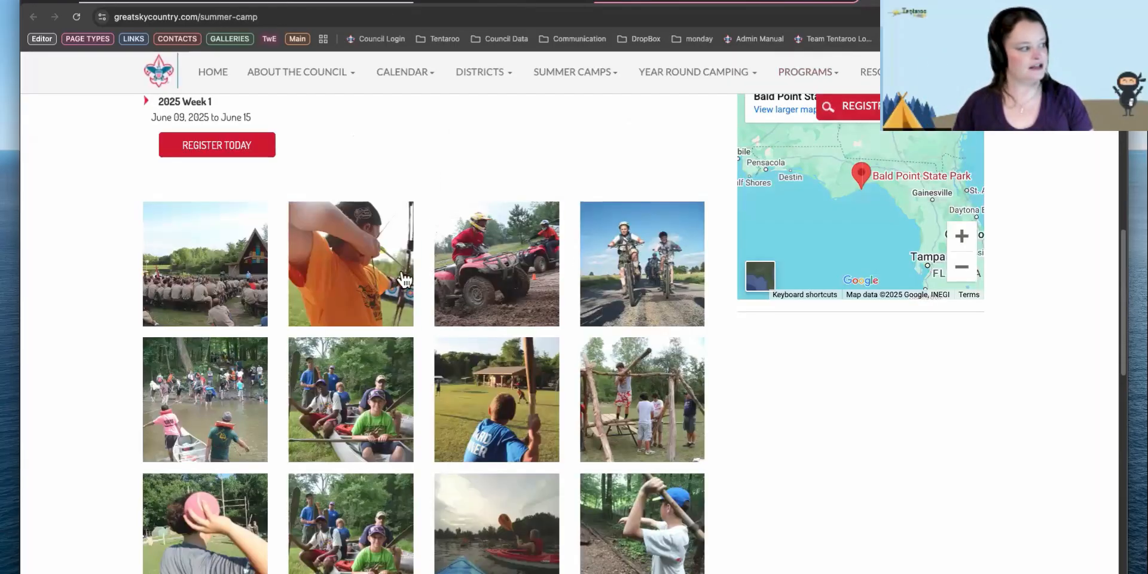
scroll(376, 243, up, 1)
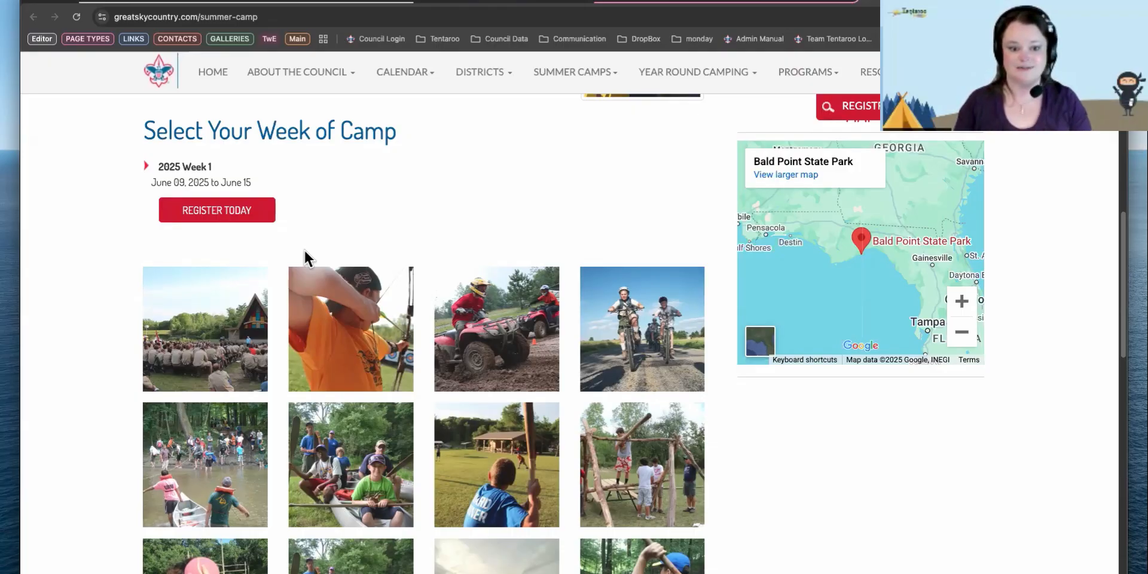
click(248, 6)
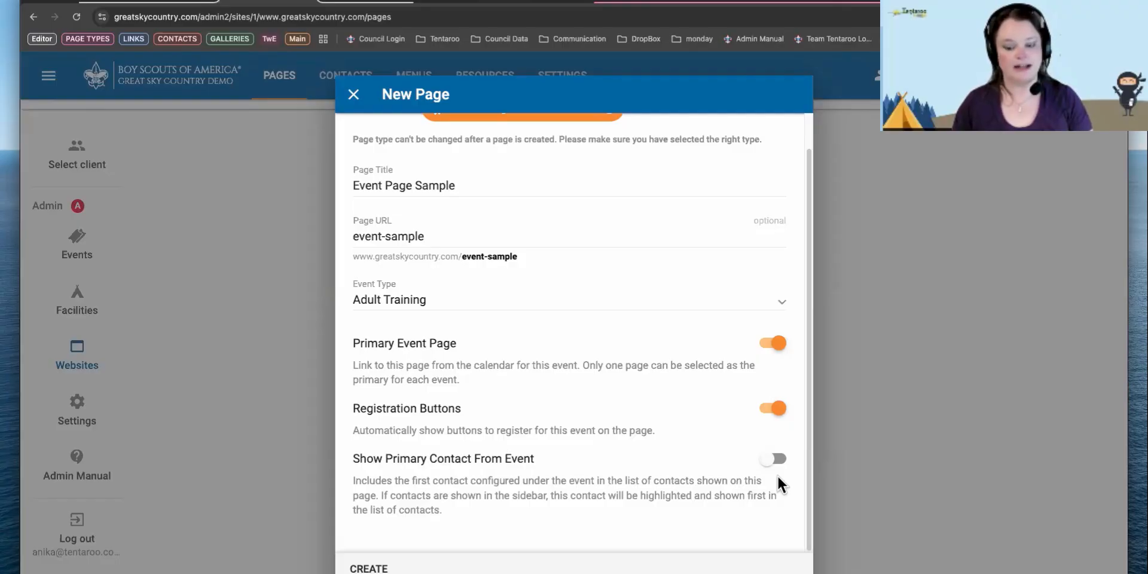
click(773, 460)
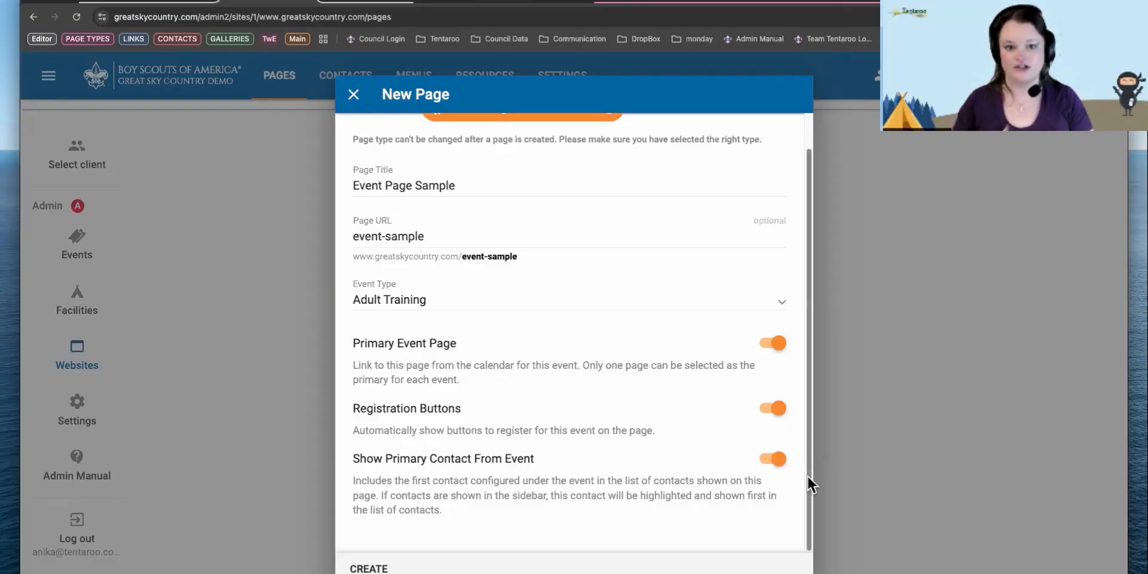
click(366, 568)
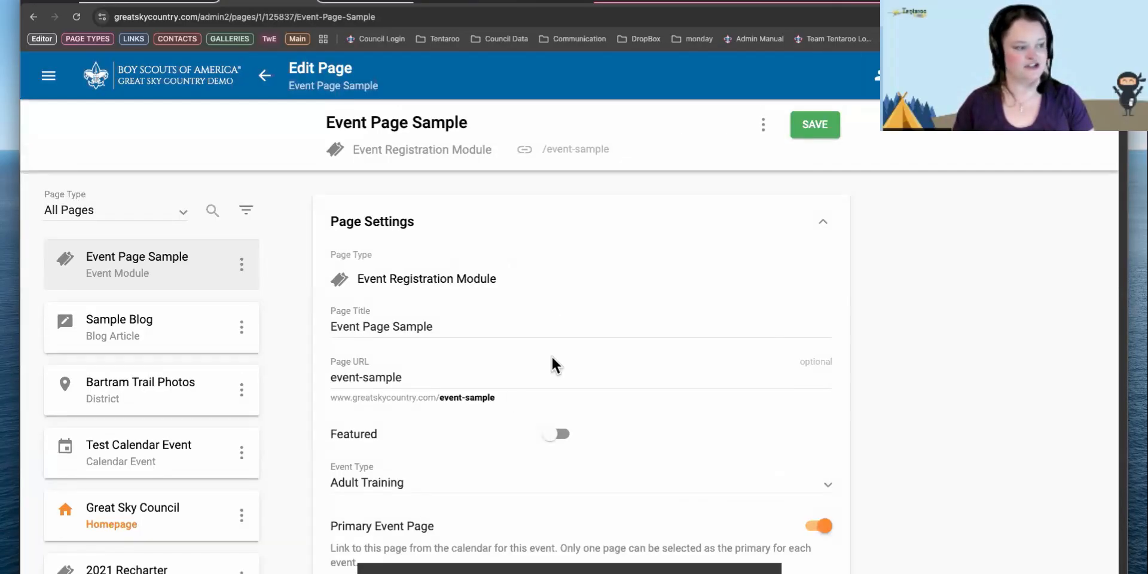
Mark Event Page Sample as featured and review its page settings down to the Top Gallery section.
scroll(551, 355, down, 1)
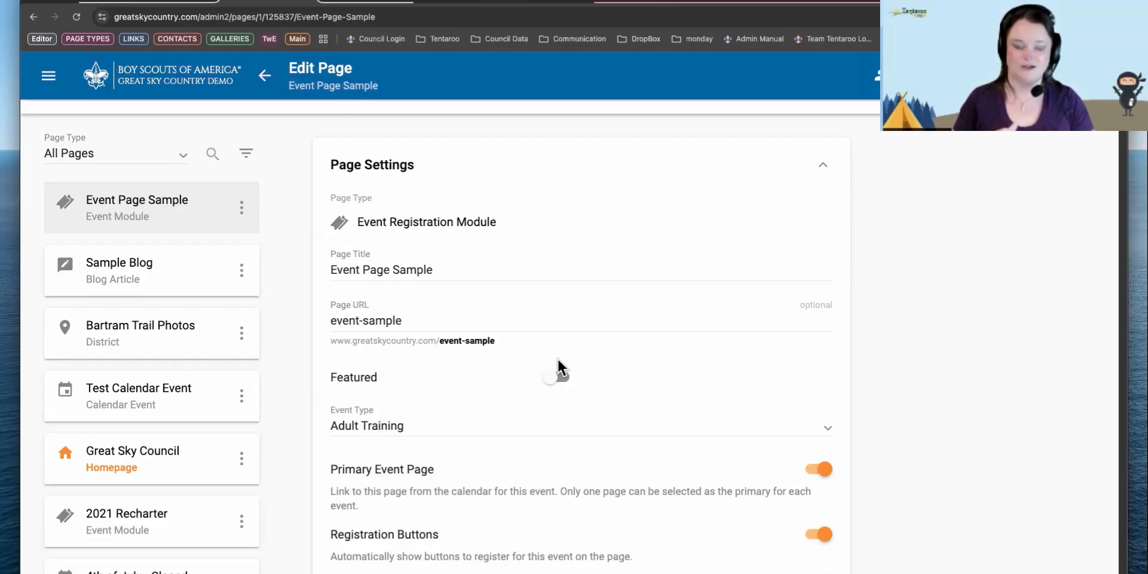
scroll(557, 358, down, 1)
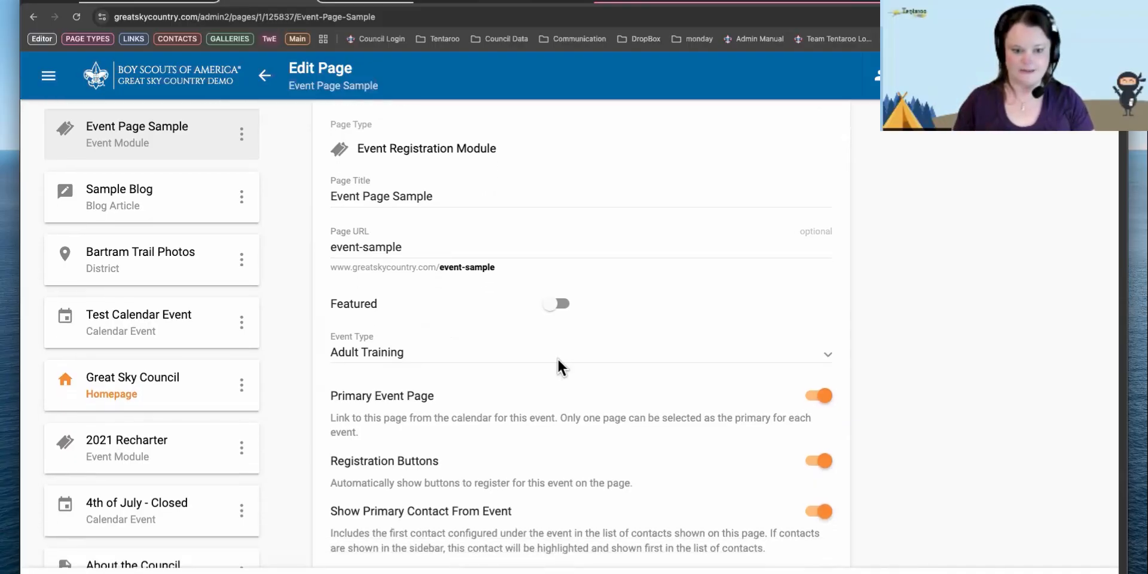
click(556, 306)
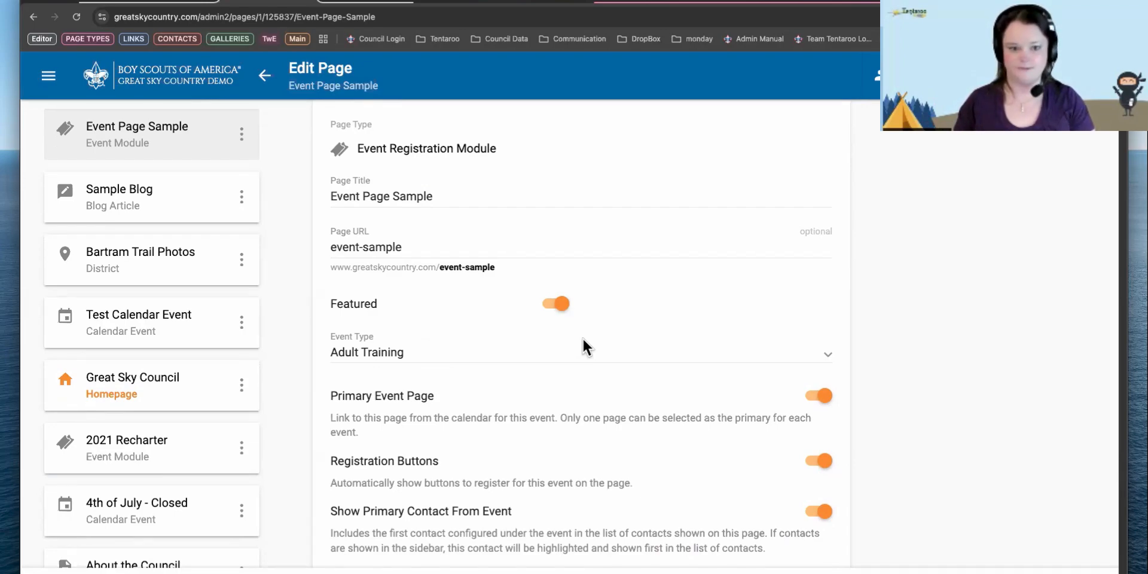
scroll(583, 337, down, 2)
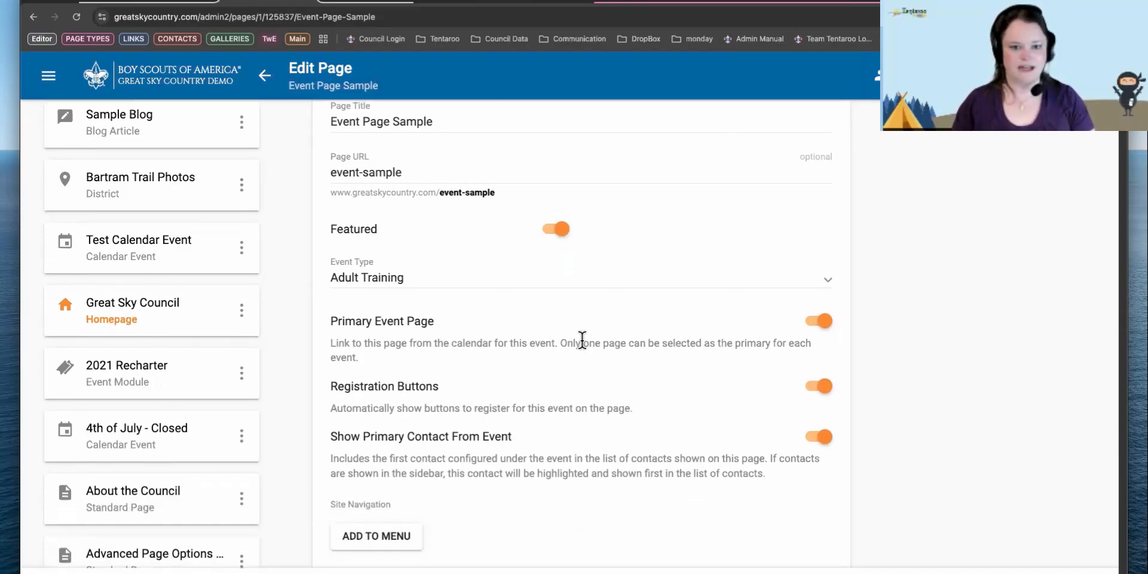
scroll(582, 340, down, 4)
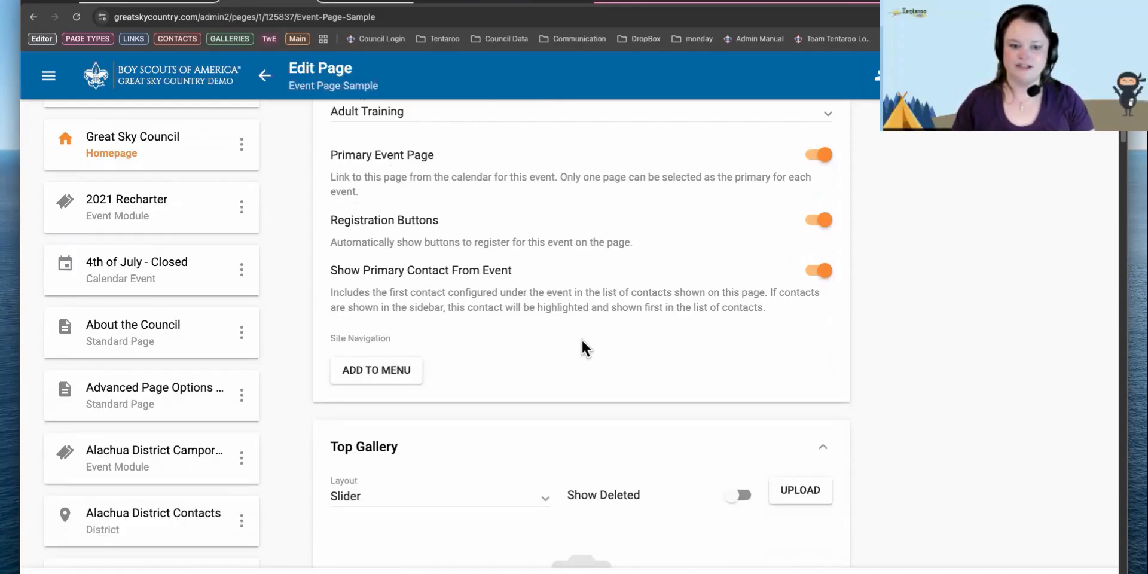
scroll(582, 347, down, 6)
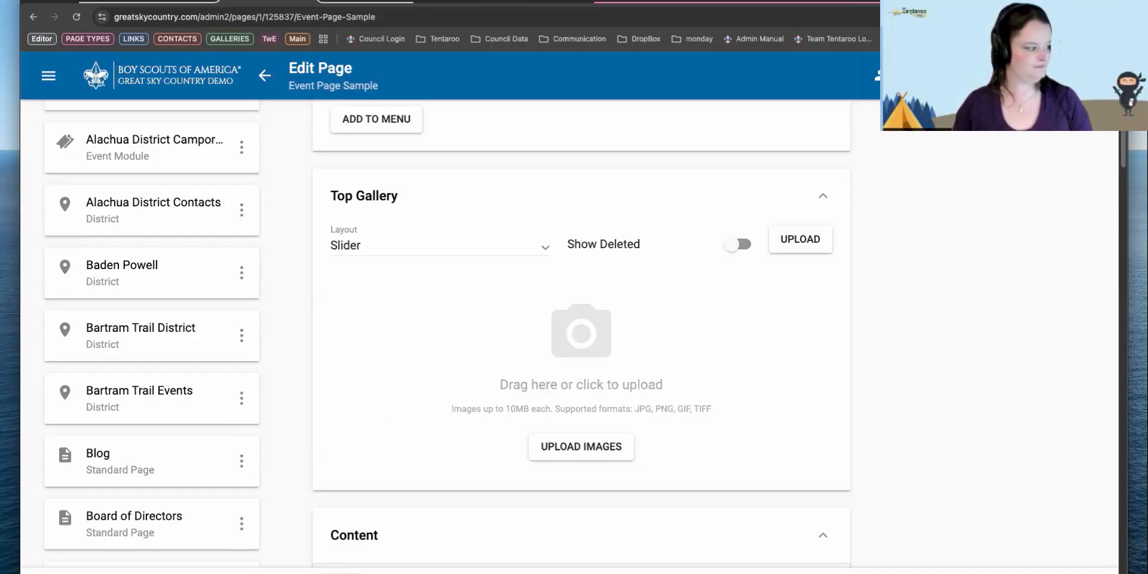
Return to the page list and start a new page of the Facility Reservation Module type.
click(669, 572)
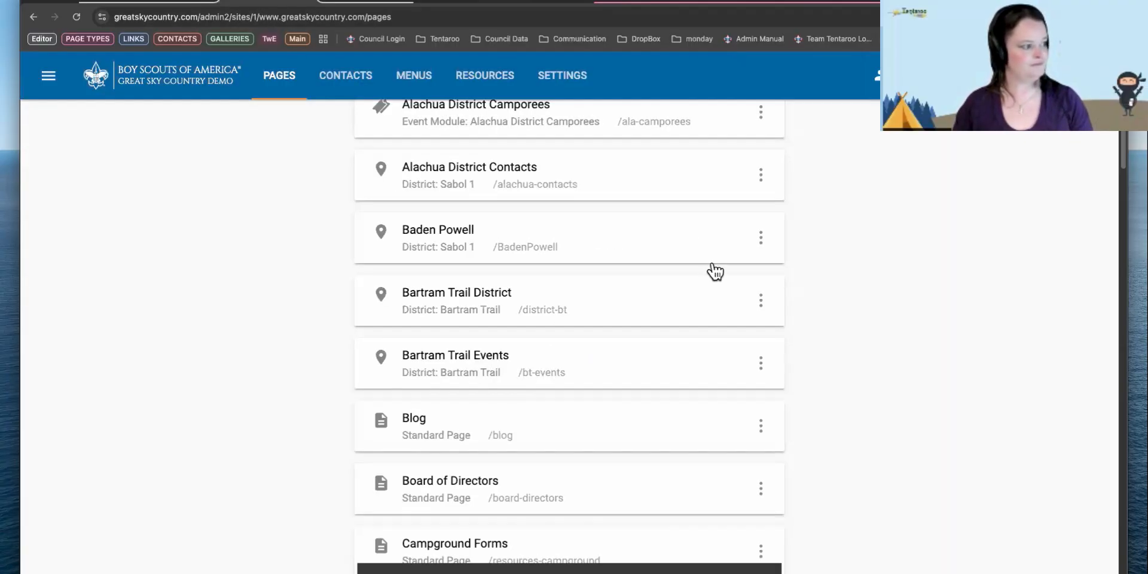
scroll(713, 268, up, 3)
scroll(715, 267, up, 8)
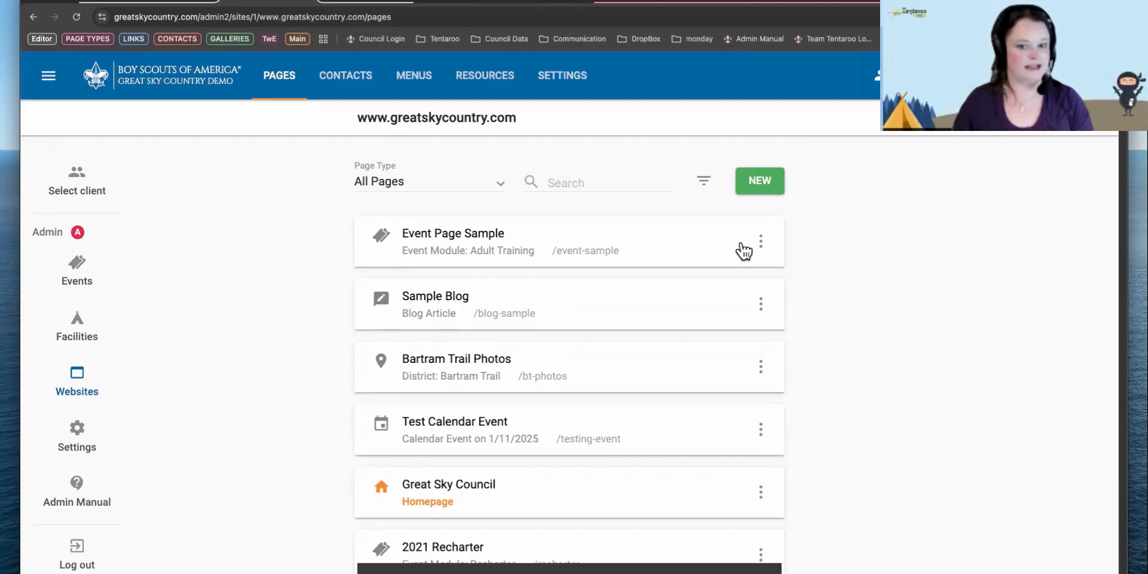
click(771, 181)
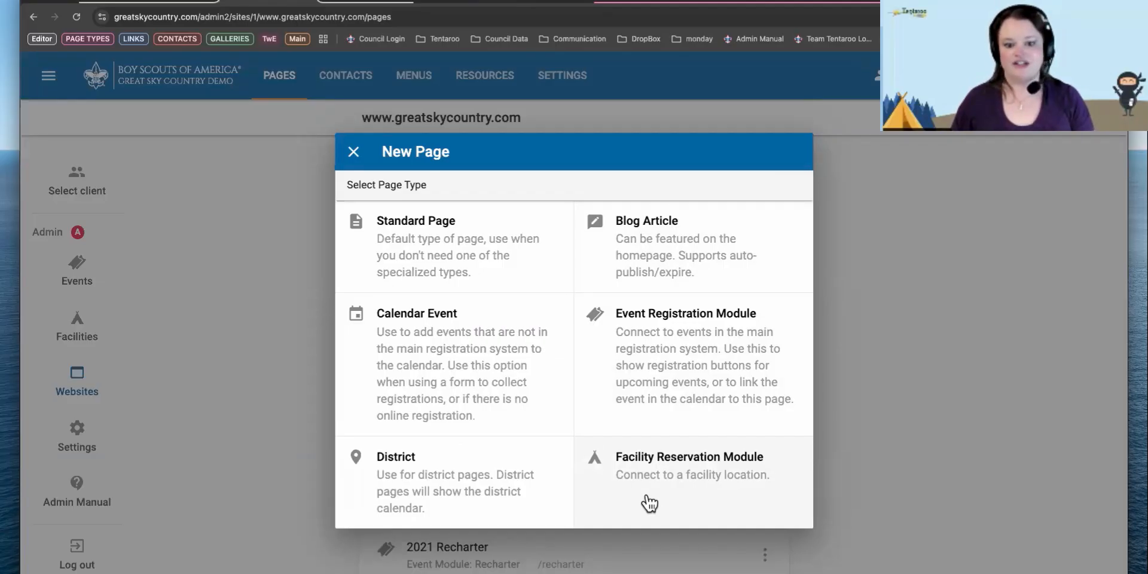
click(649, 503)
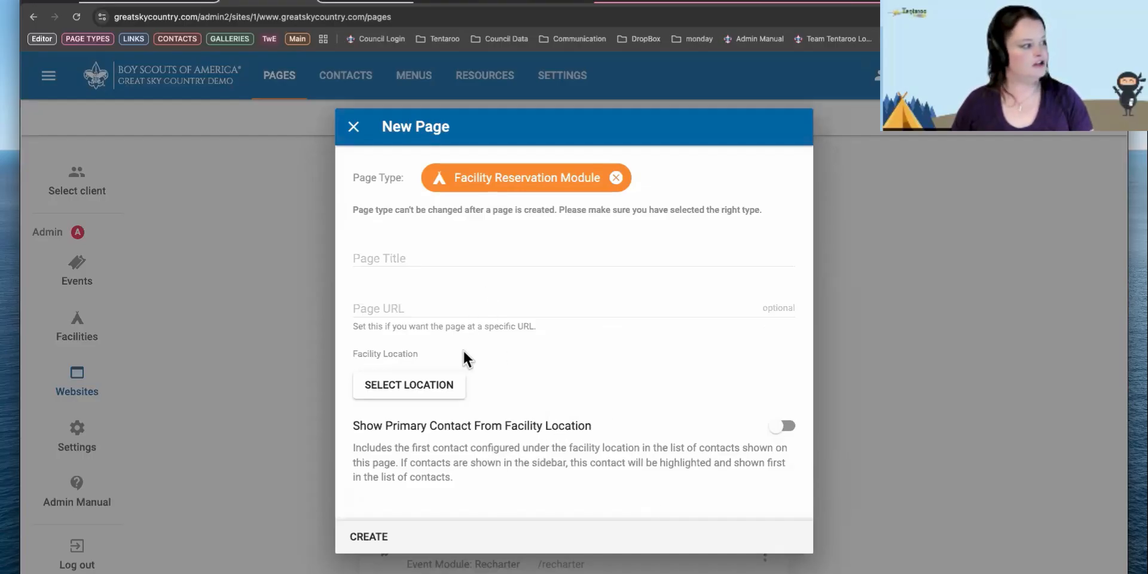
Create the facility page for Anika Scout Reservation, titled Facilities Sample with URL facilities-sample, showing the location's primary contact.
click(443, 393)
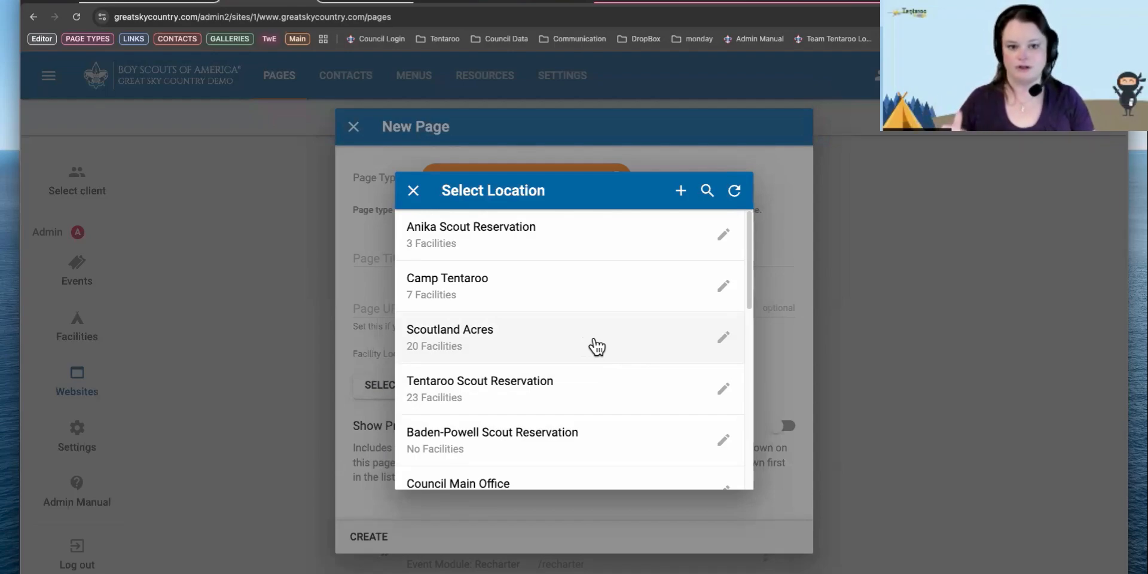
click(485, 254)
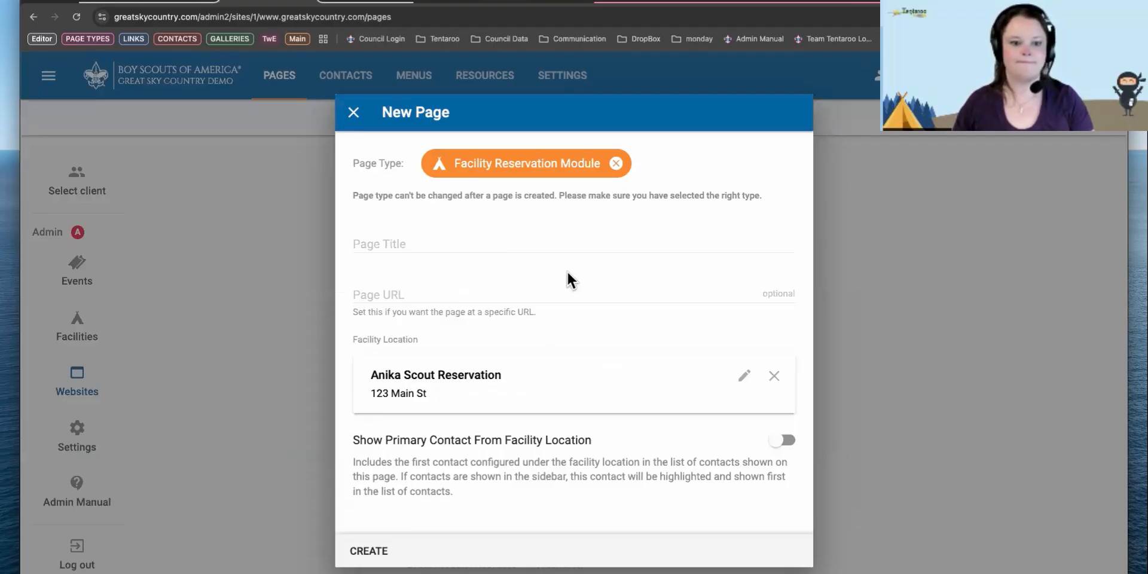
click(468, 248)
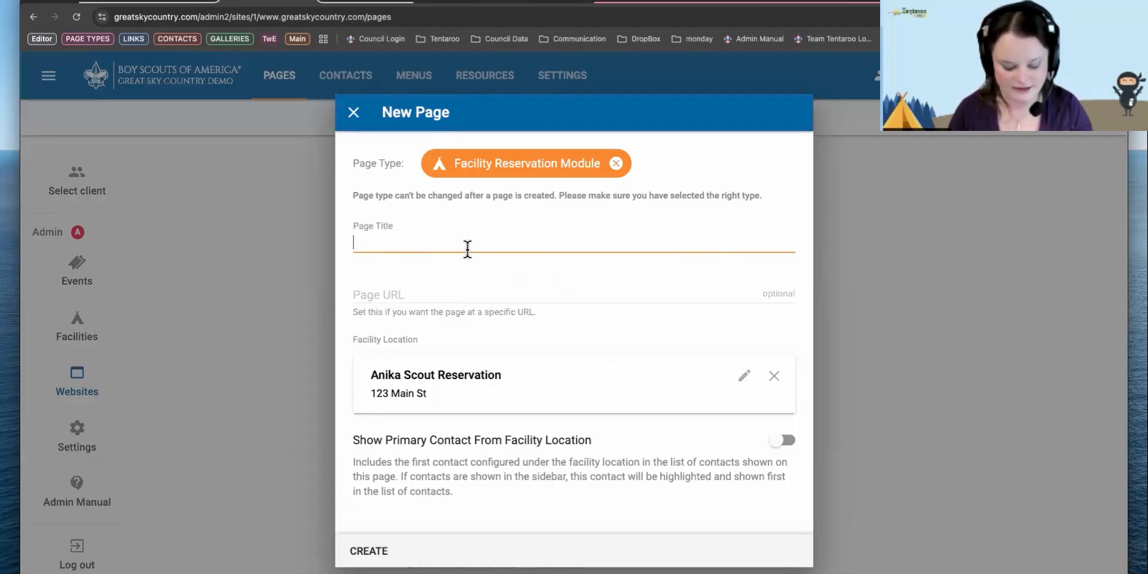
text(Facilities)
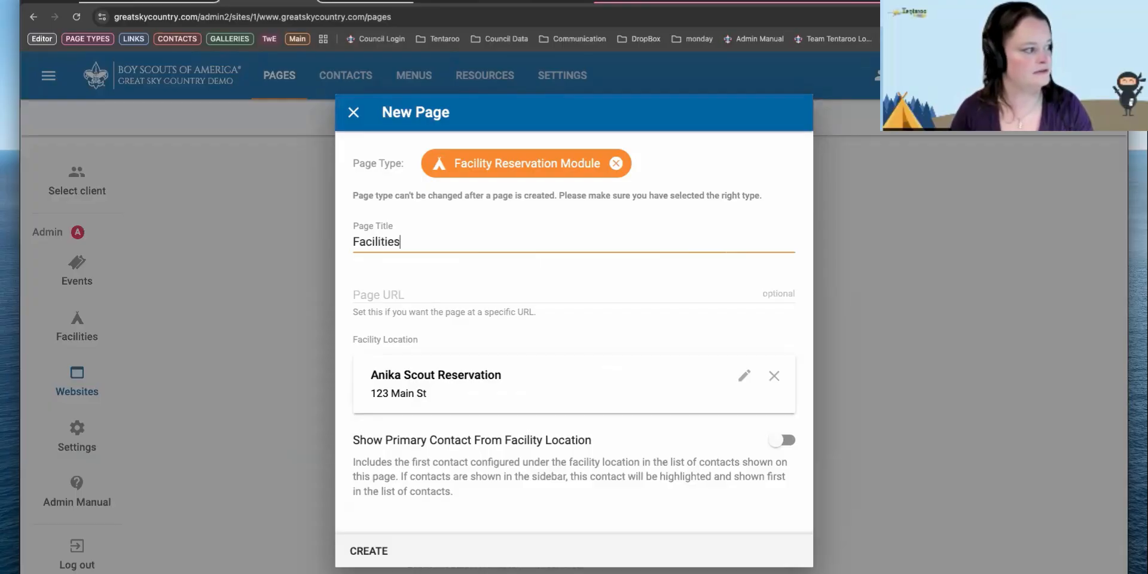
text( Sample)
key(Tab)
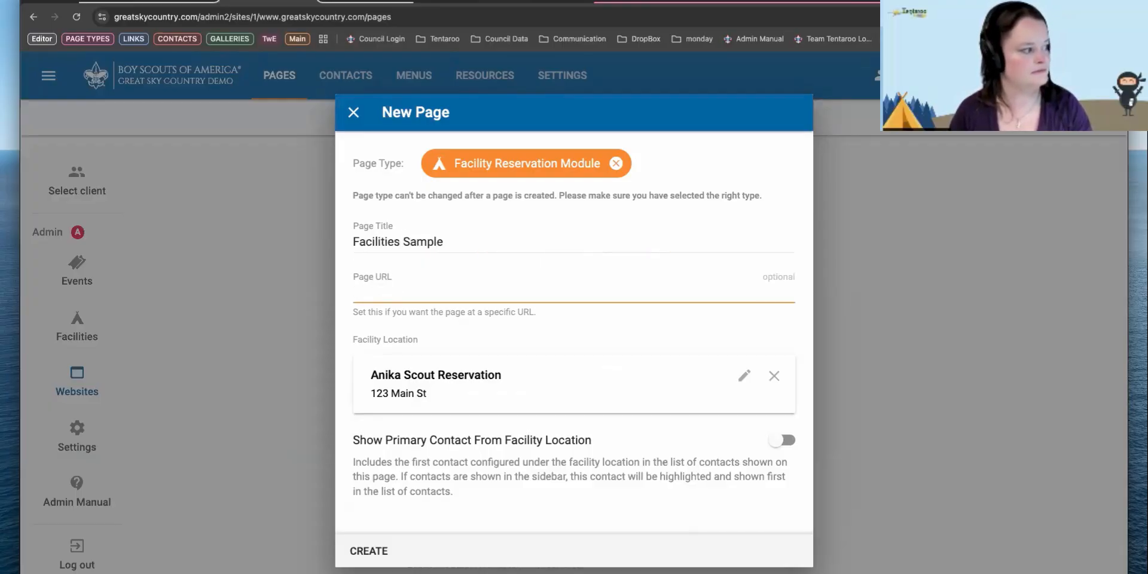
text(facilities-)
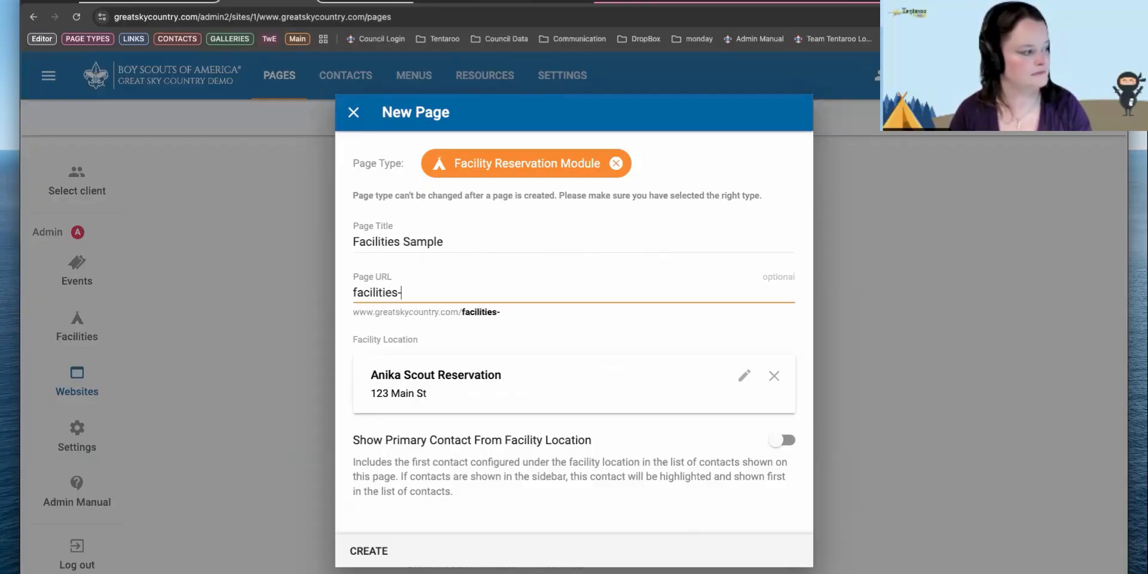
text(sample)
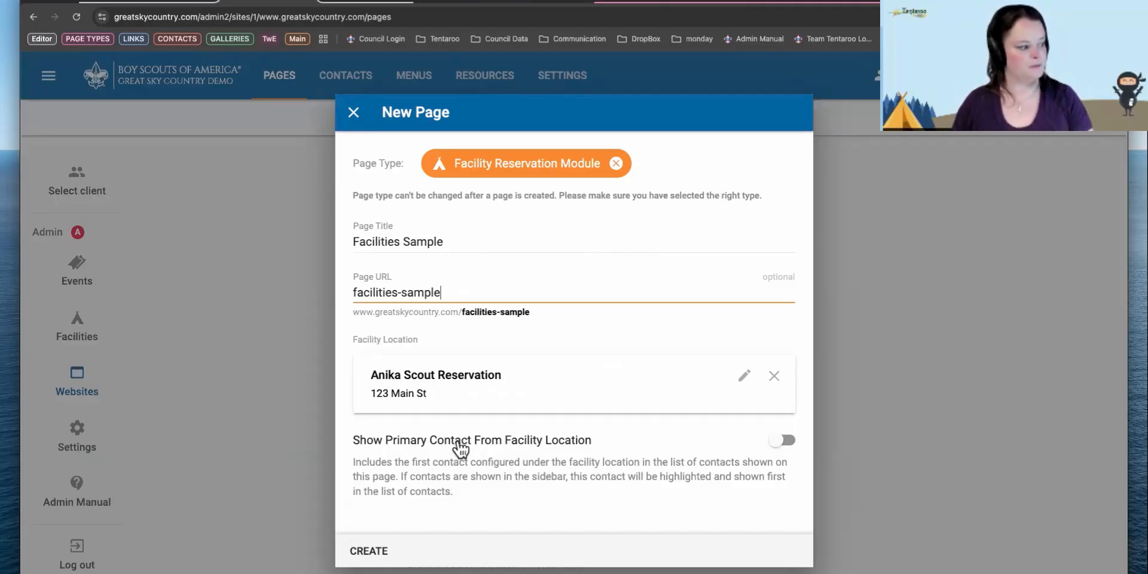
click(783, 440)
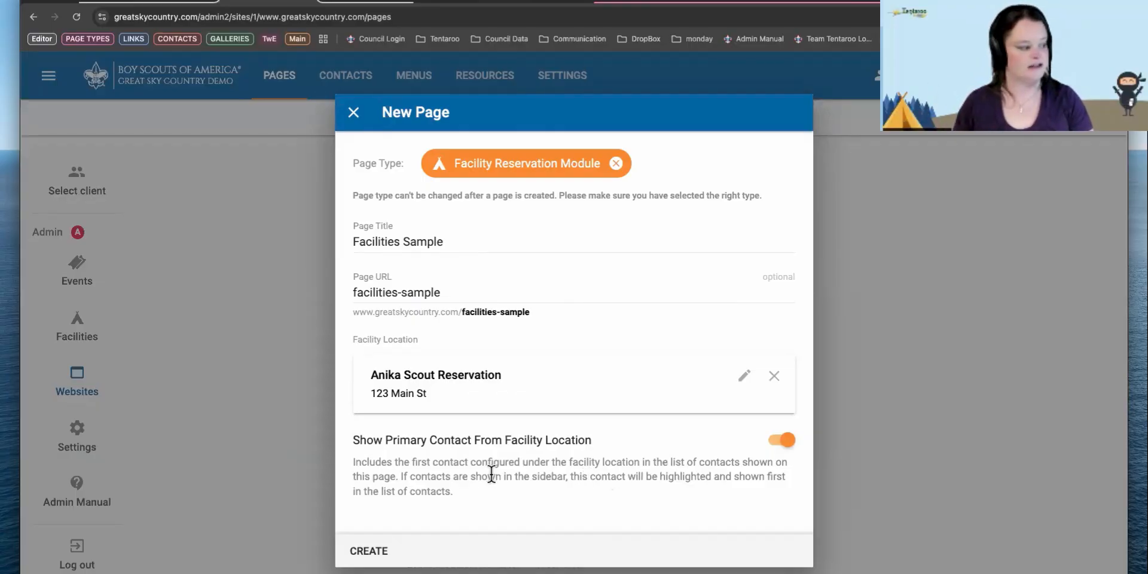
click(368, 550)
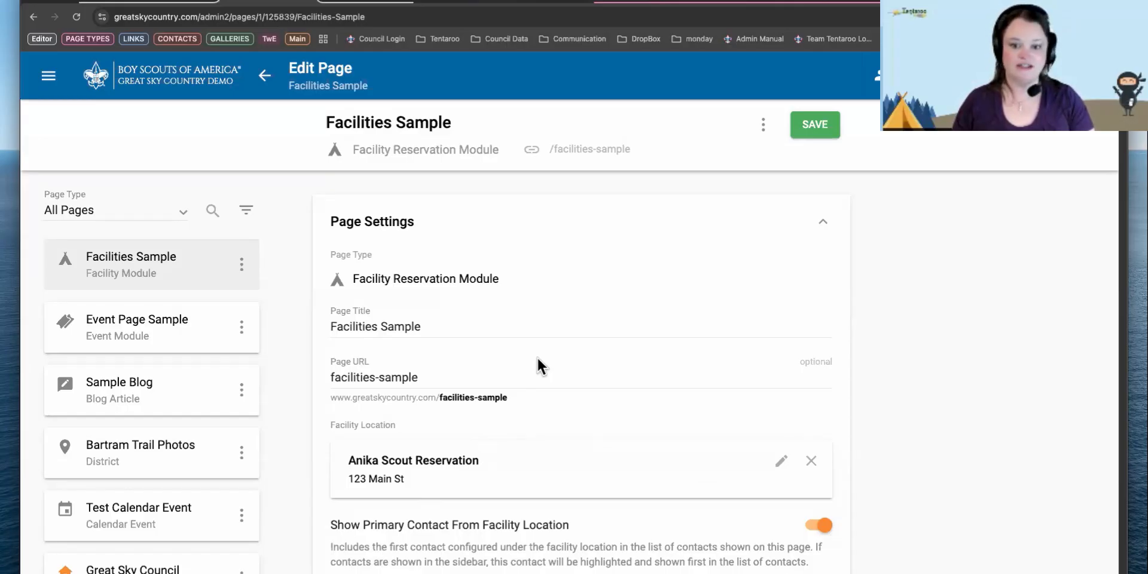
Review the Facilities Sample page from its settings to the Content section, comparing it with the live Tentaroo Scout Reservation page.
scroll(538, 360, down, 2)
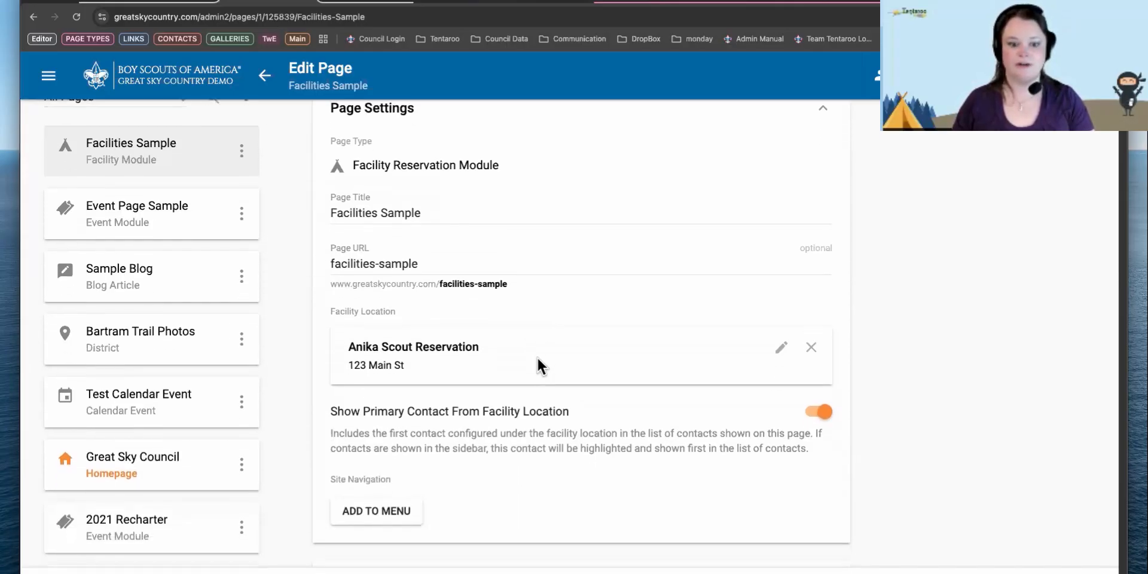
scroll(537, 359, down, 1)
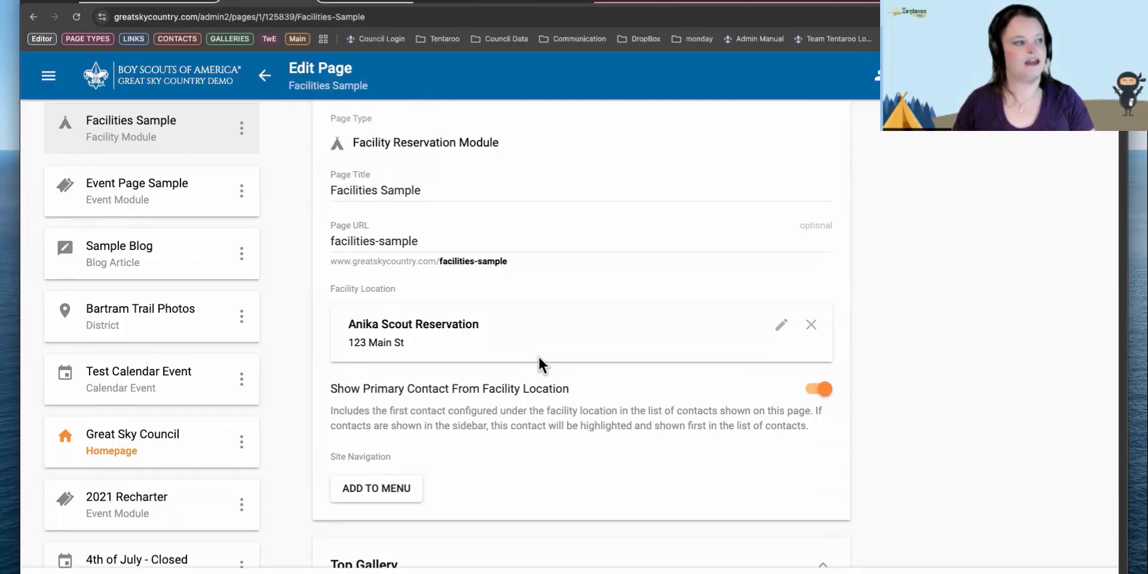
scroll(538, 355, up, 3)
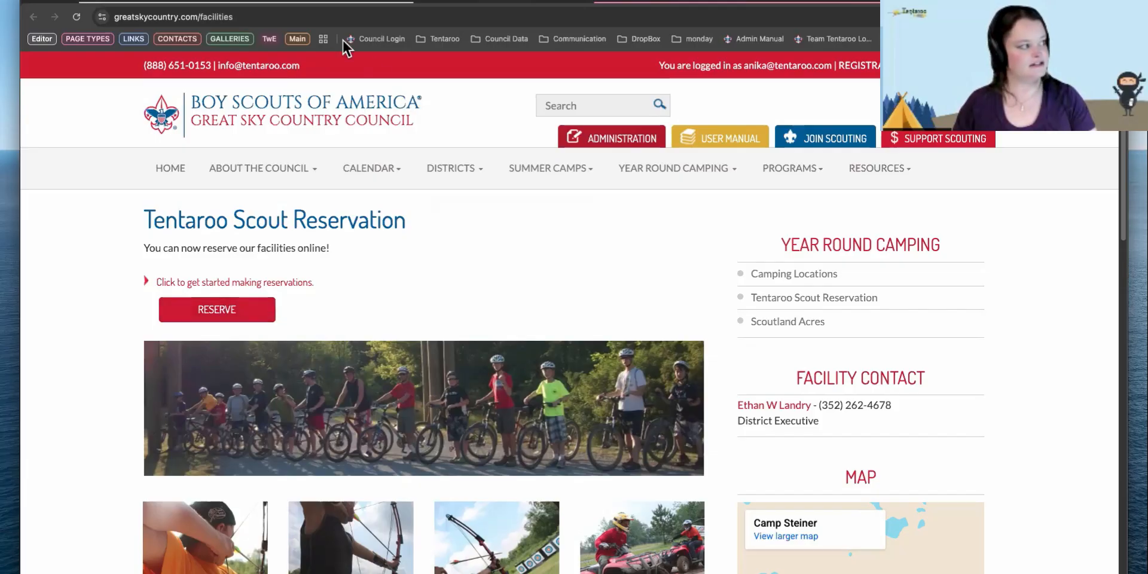
click(272, 5)
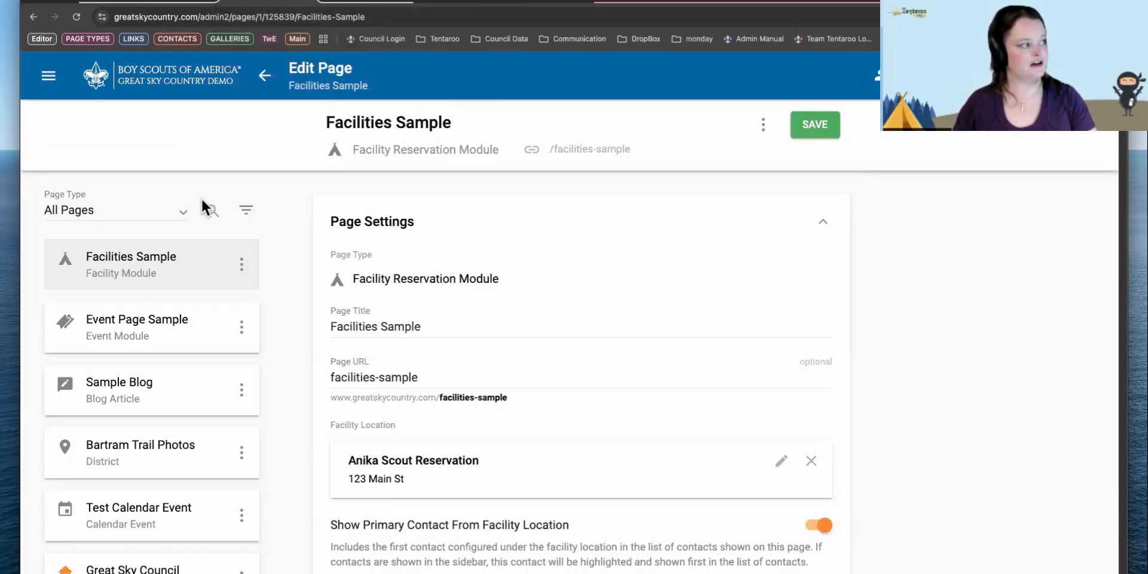
scroll(429, 311, down, 3)
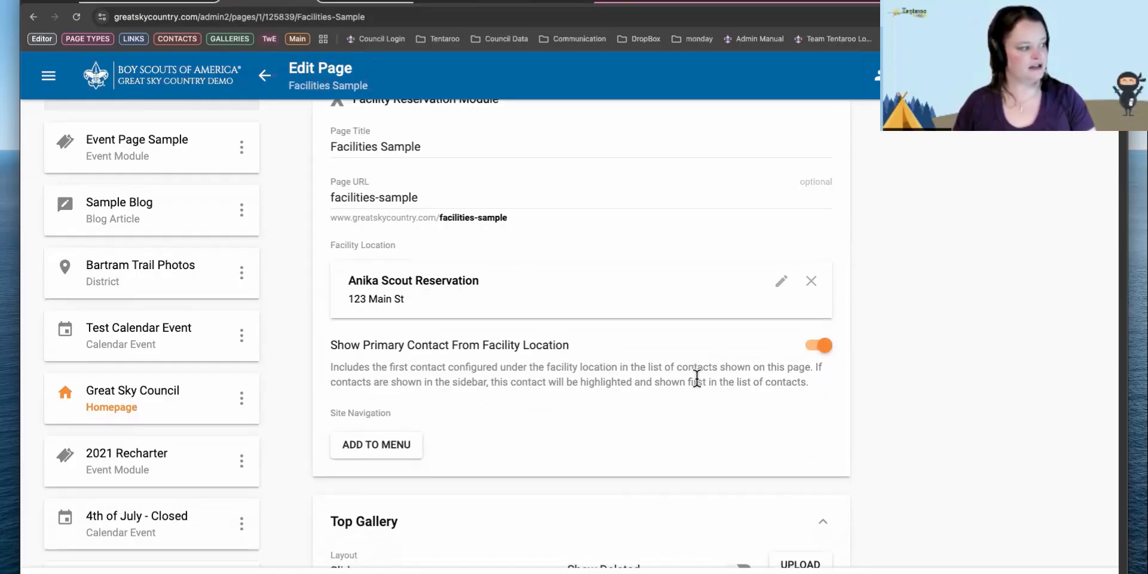
scroll(562, 434, down, 7)
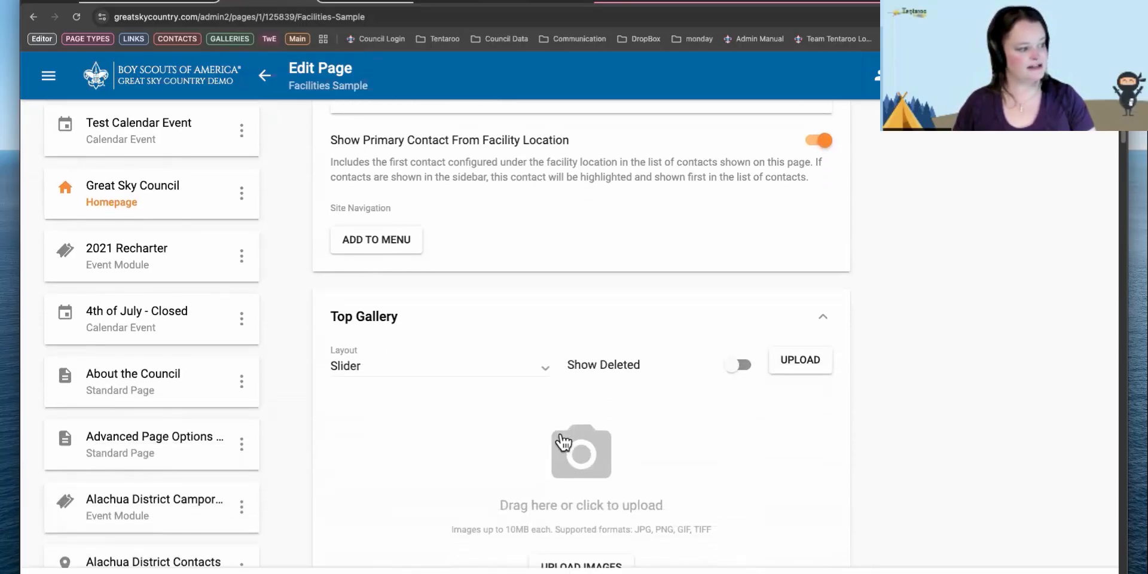
scroll(564, 442, down, 1)
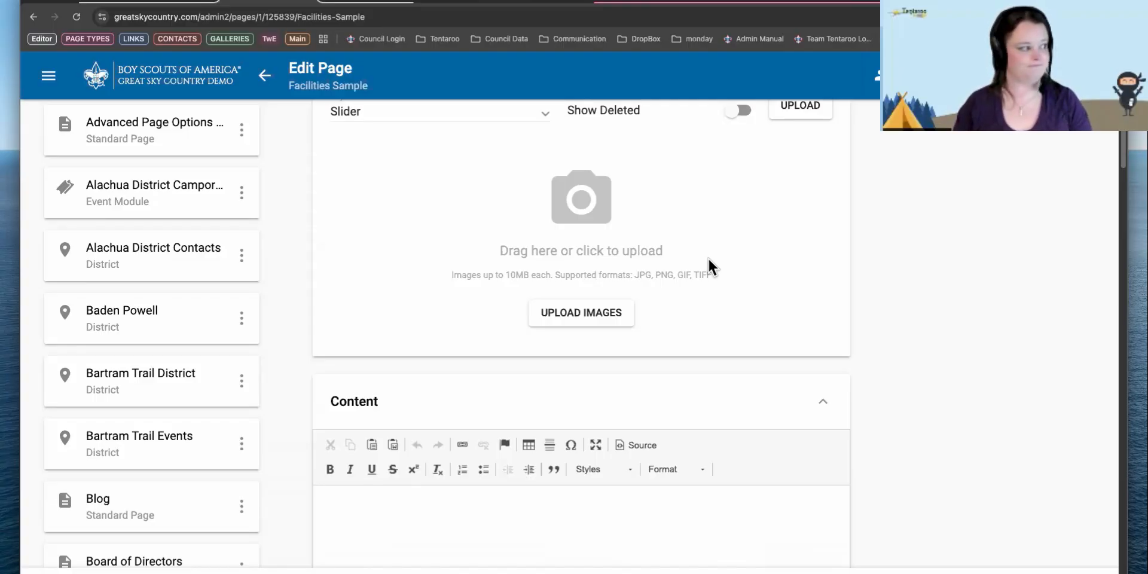
Return to the page list and look through the order and types of the listed pages.
click(347, 572)
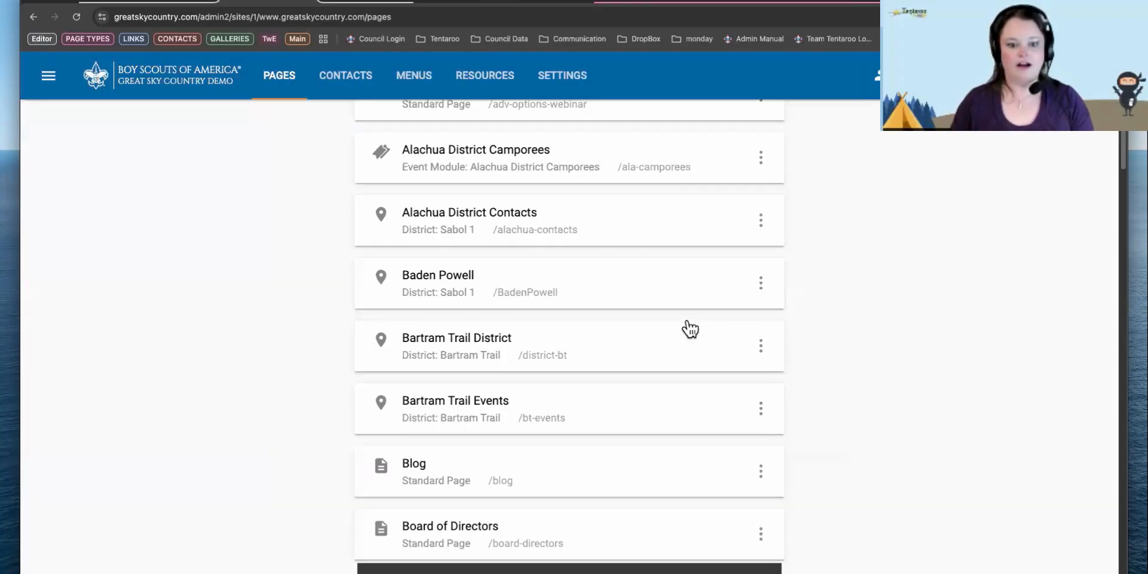
scroll(687, 329, up, 10)
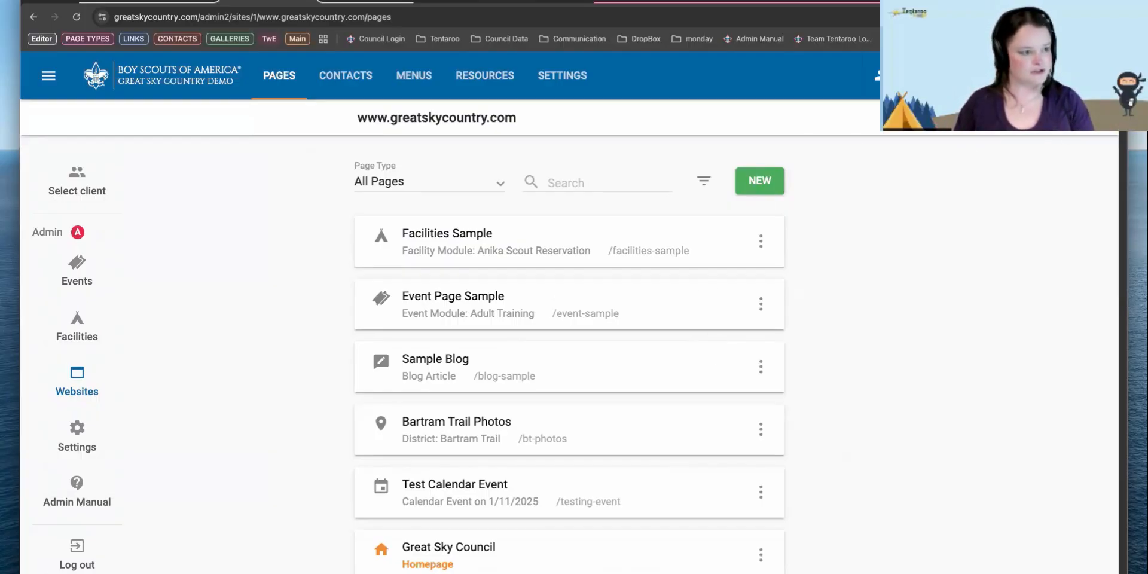
scroll(607, 438, down, 5)
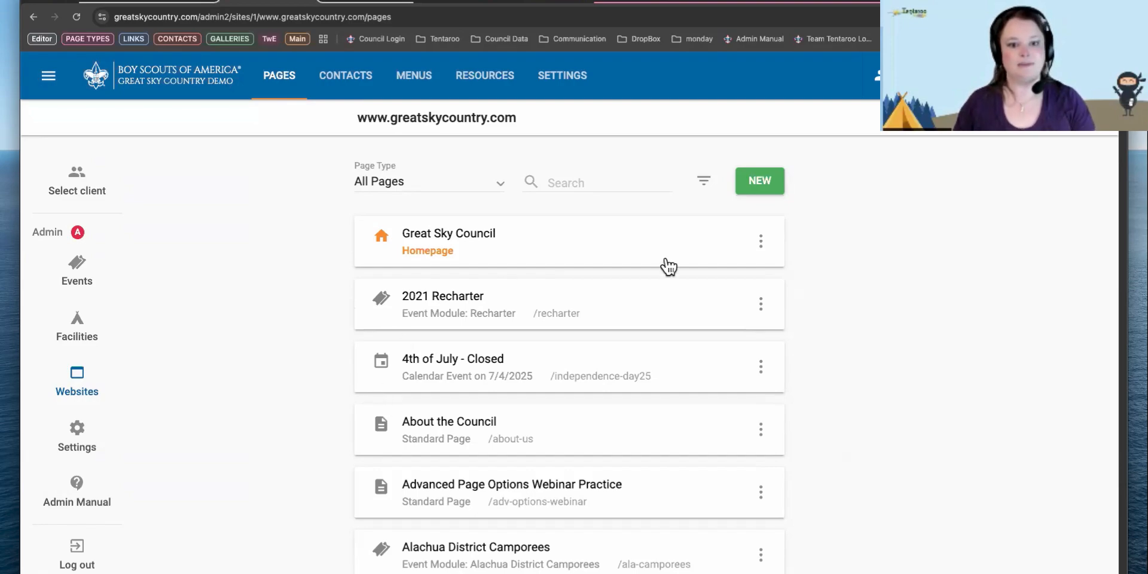
scroll(667, 265, down, 1)
scroll(668, 266, down, 5)
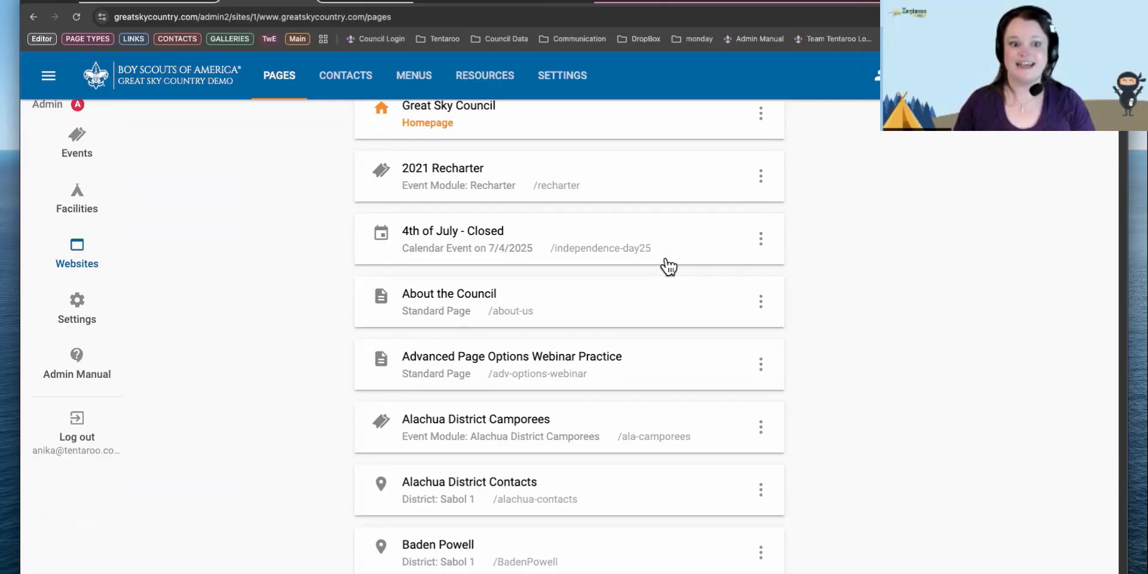
scroll(668, 266, down, 6)
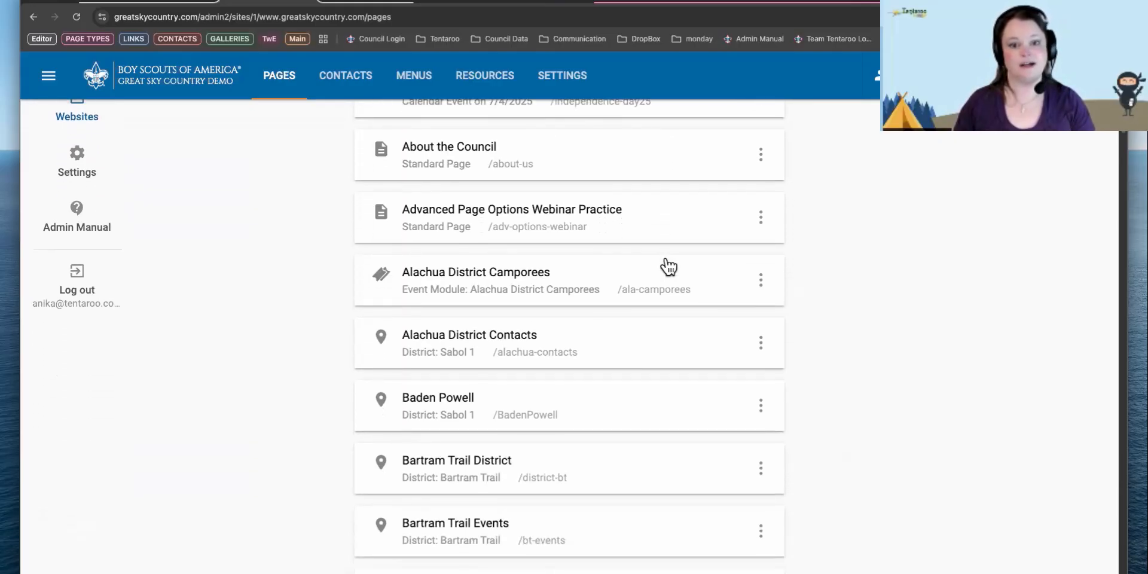
scroll(668, 266, down, 4)
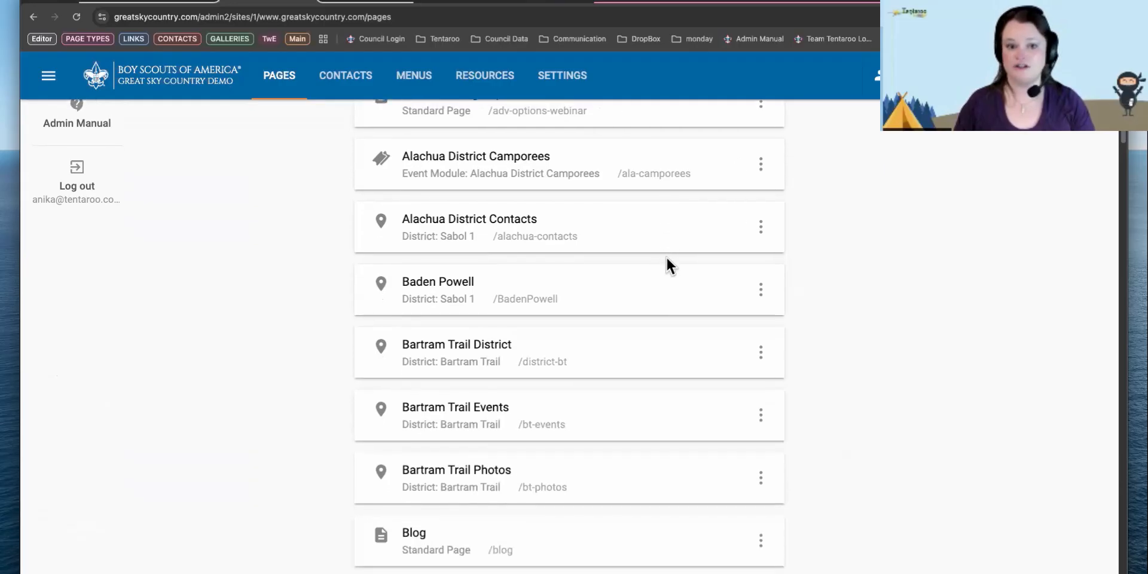
scroll(667, 259, up, 15)
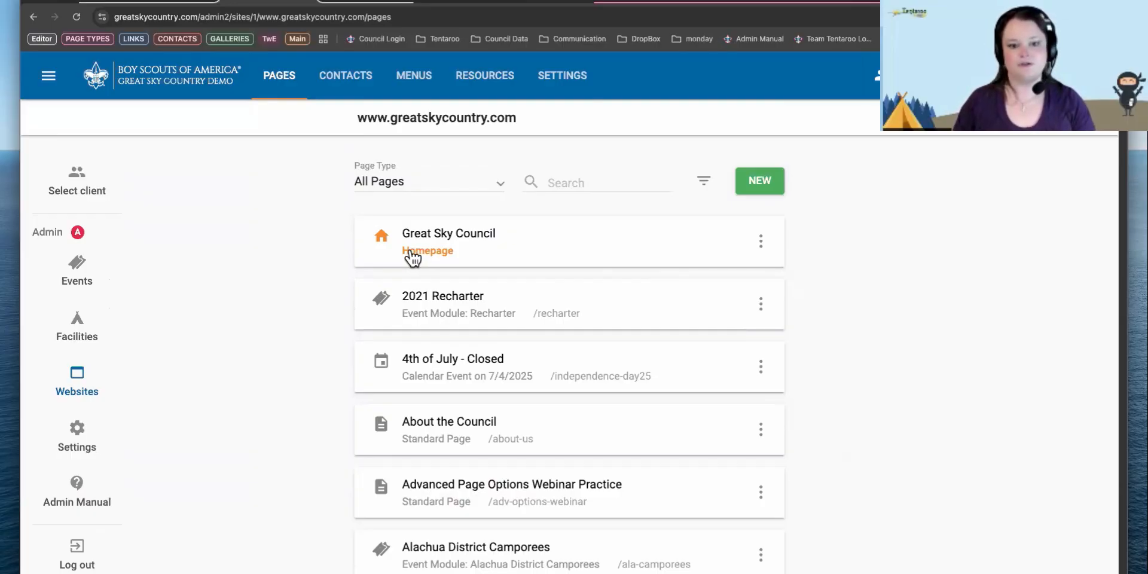
Search the page list for "sample", and clear the search.
click(575, 176)
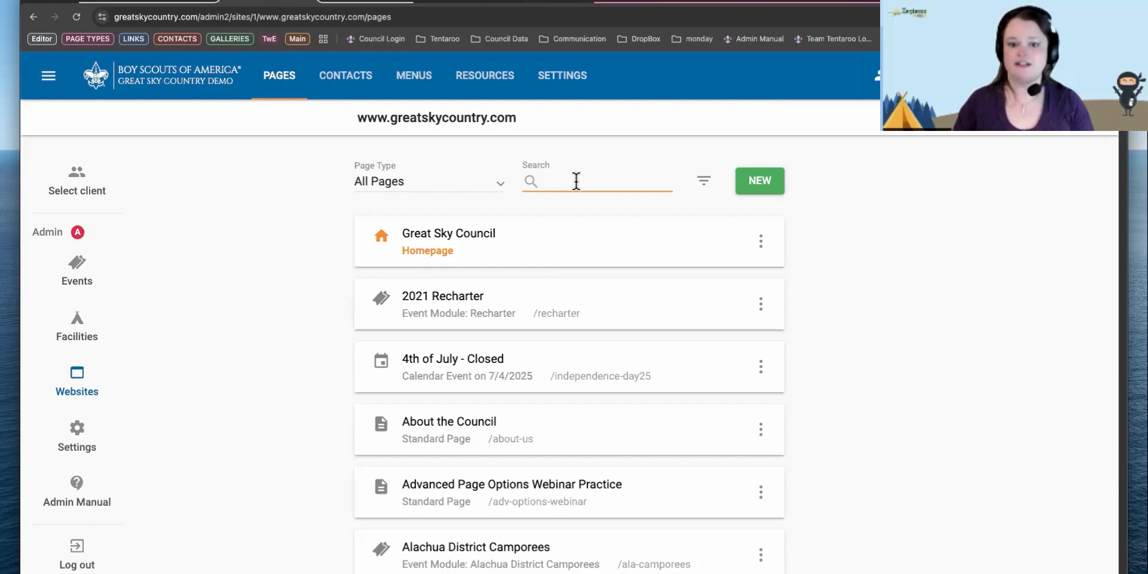
text(sample)
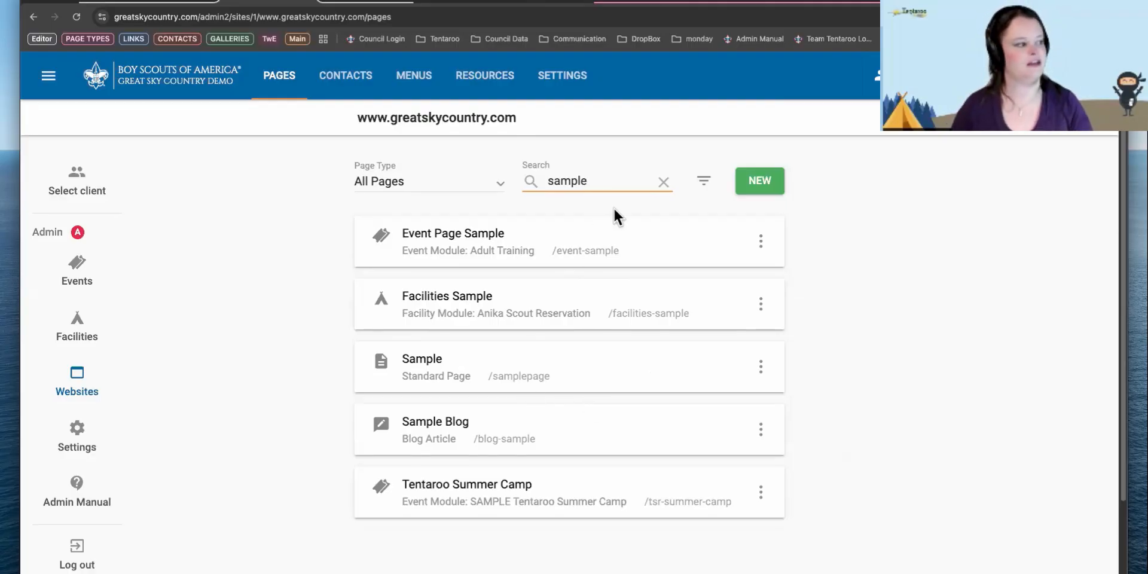
click(663, 182)
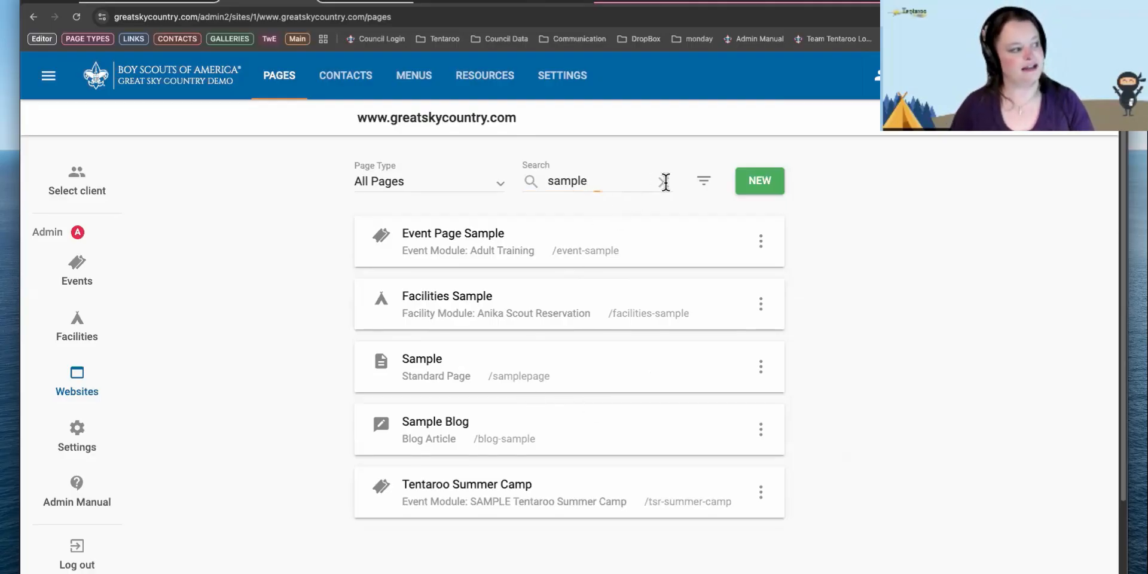
View the page type choices and set the list filters to include past calendar events, expired blog articles and deleted pages.
click(420, 190)
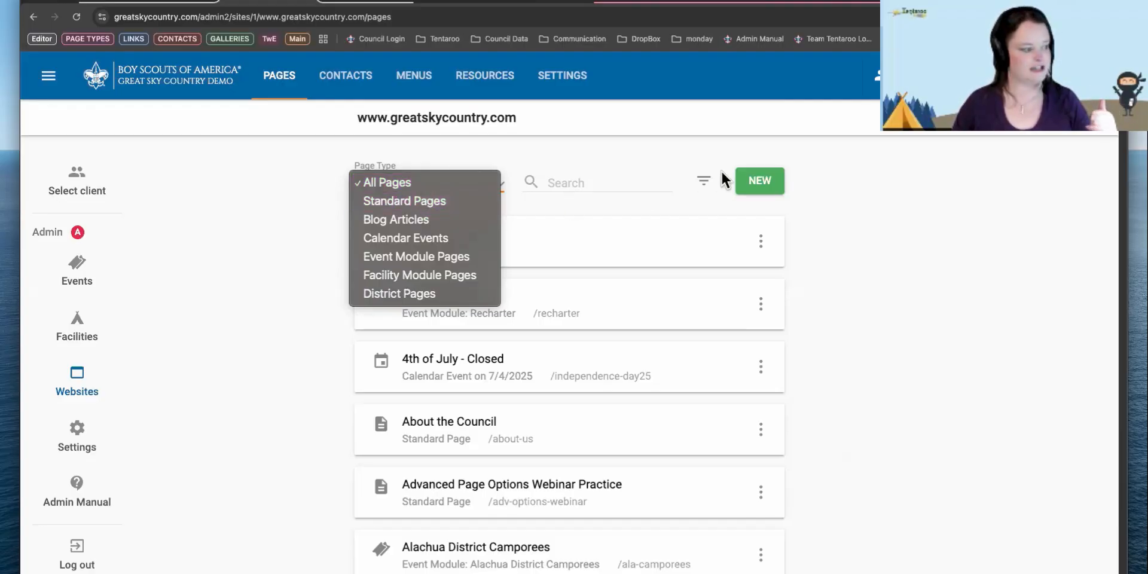
click(711, 182)
click(705, 185)
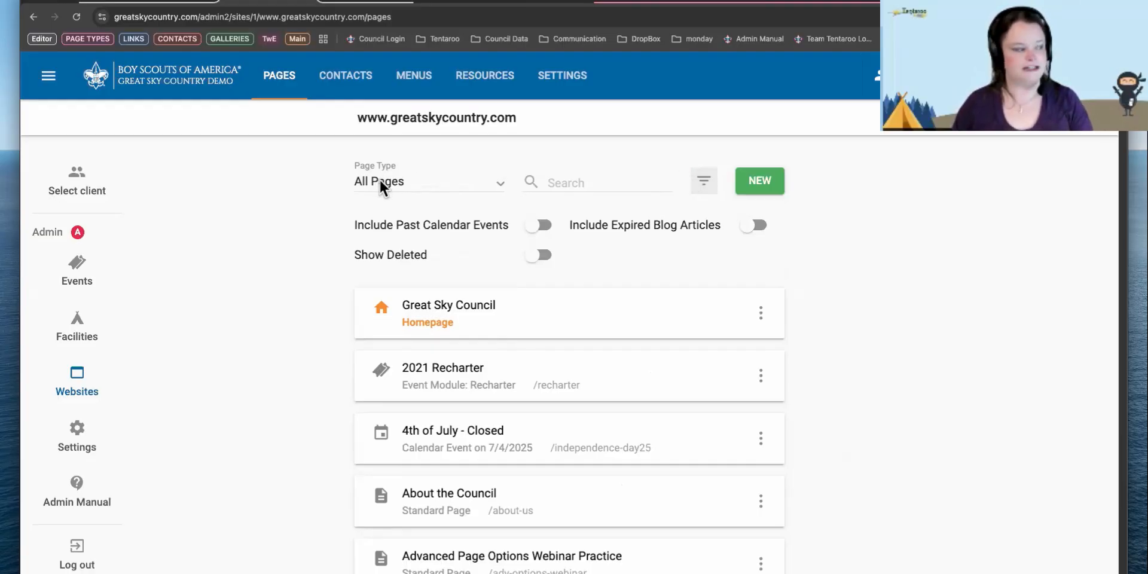
click(531, 226)
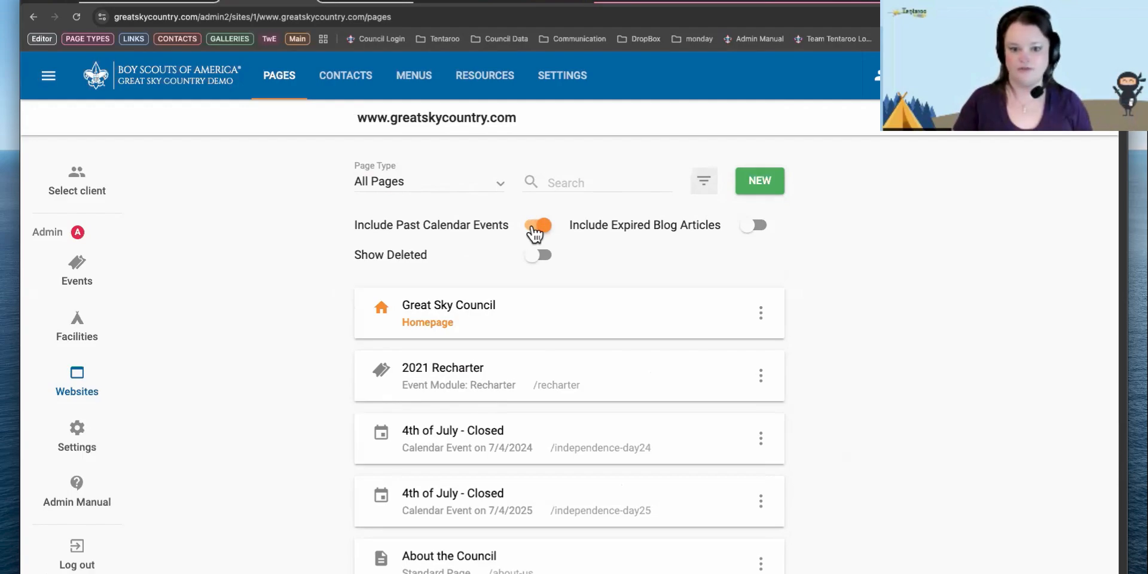
click(760, 229)
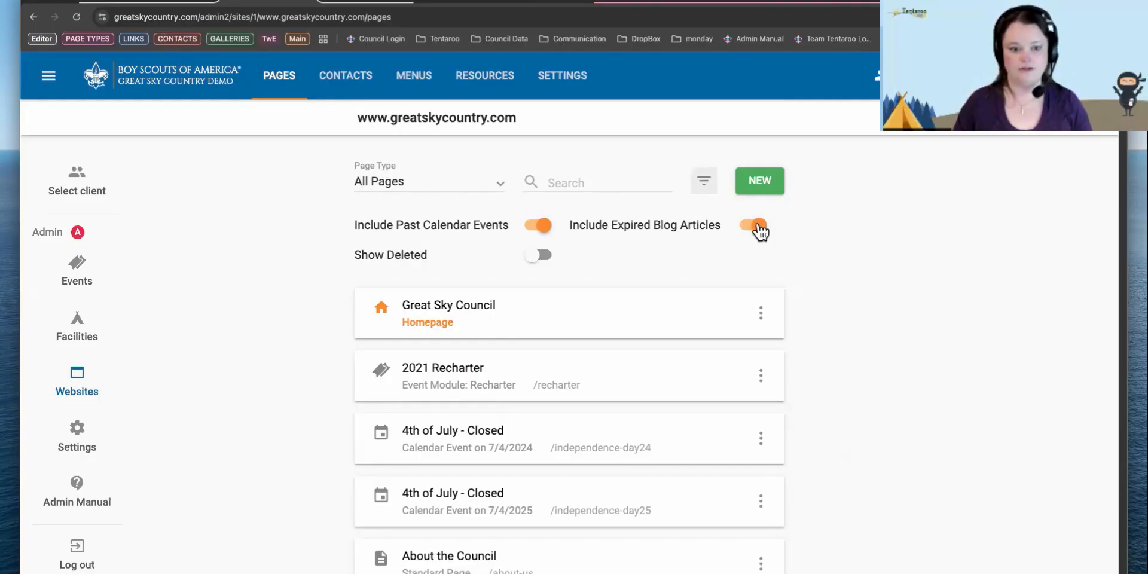
click(543, 256)
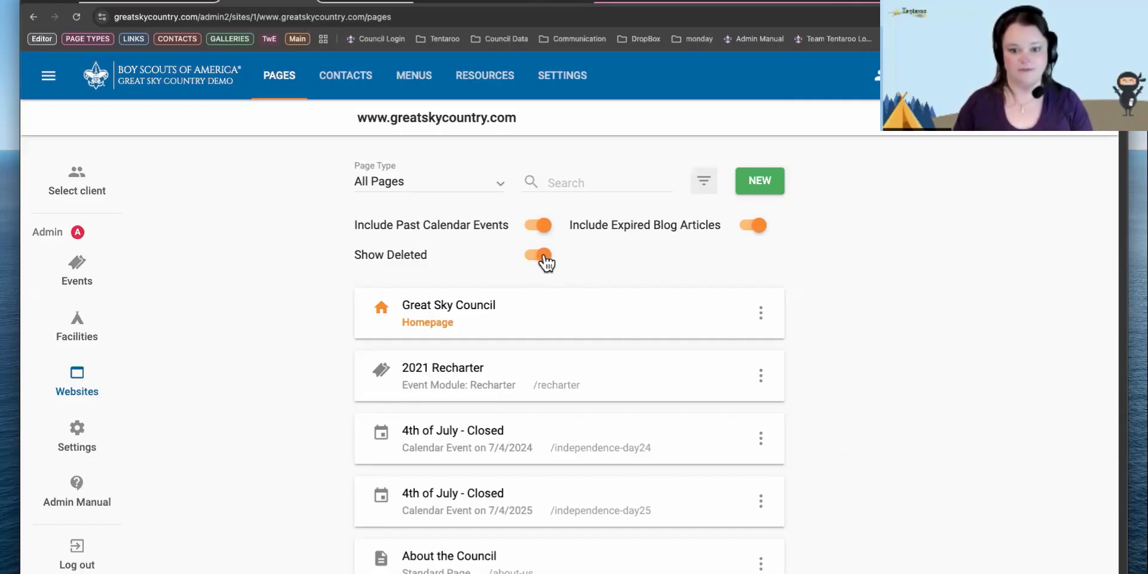
Look through the page list with its deleted pages, and filter the list to Blog Articles.
scroll(539, 296, down, 5)
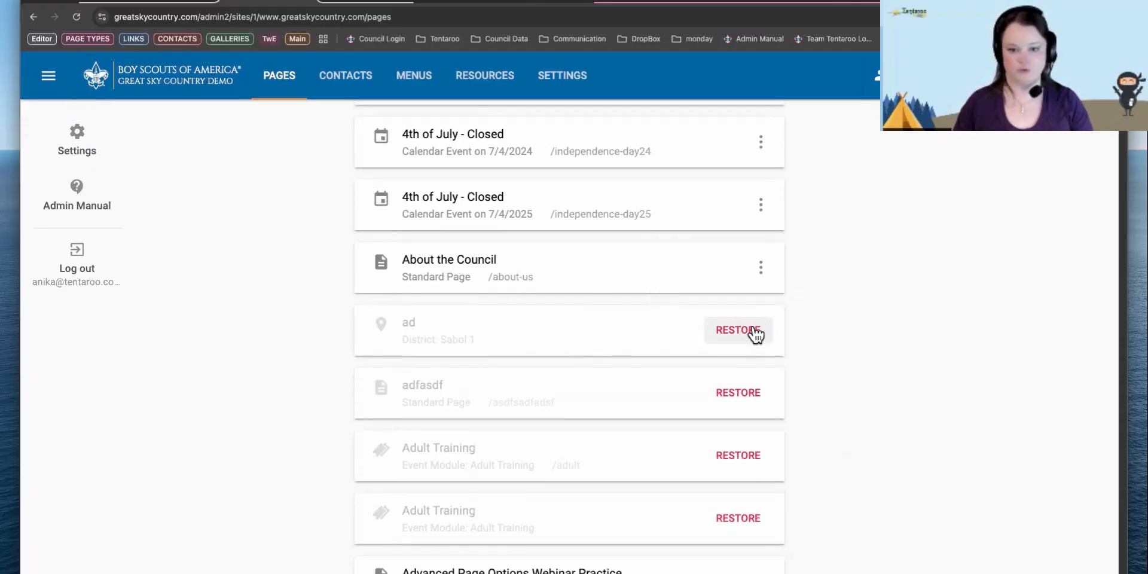
scroll(604, 266, up, 3)
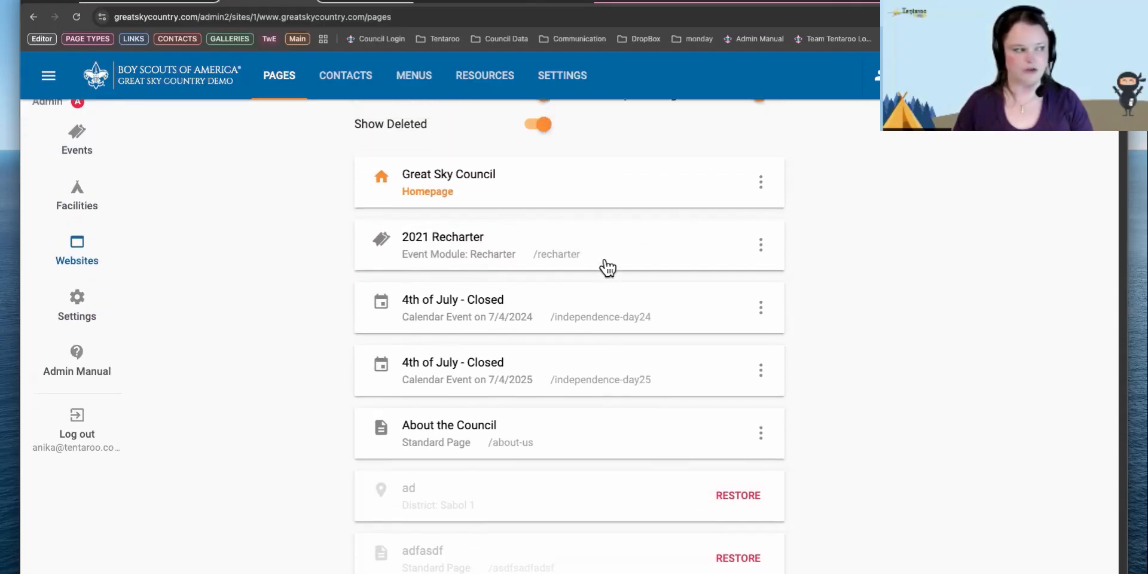
scroll(607, 267, up, 2)
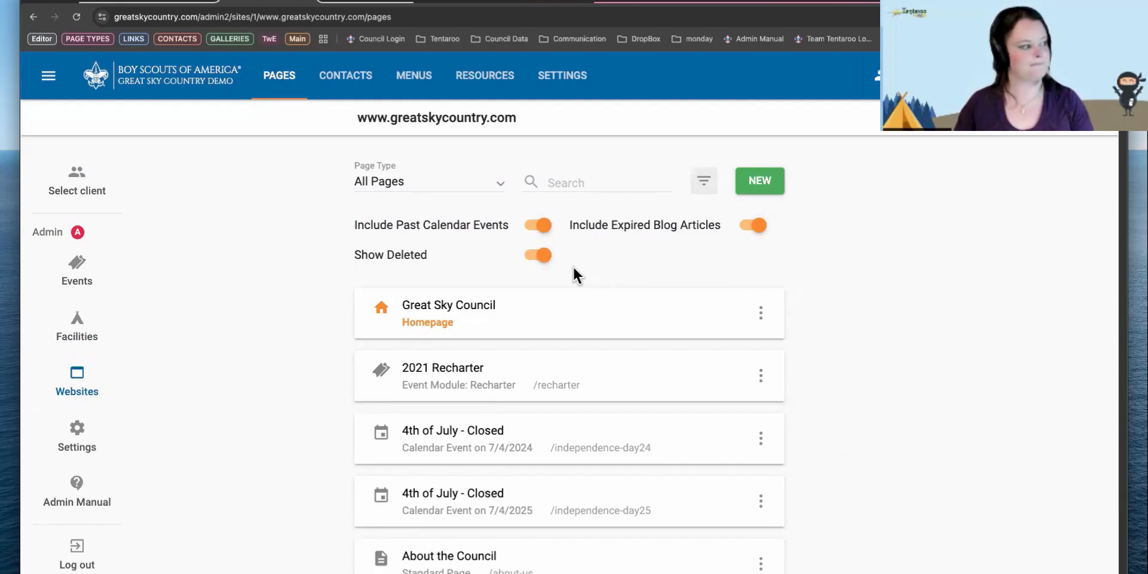
click(455, 187)
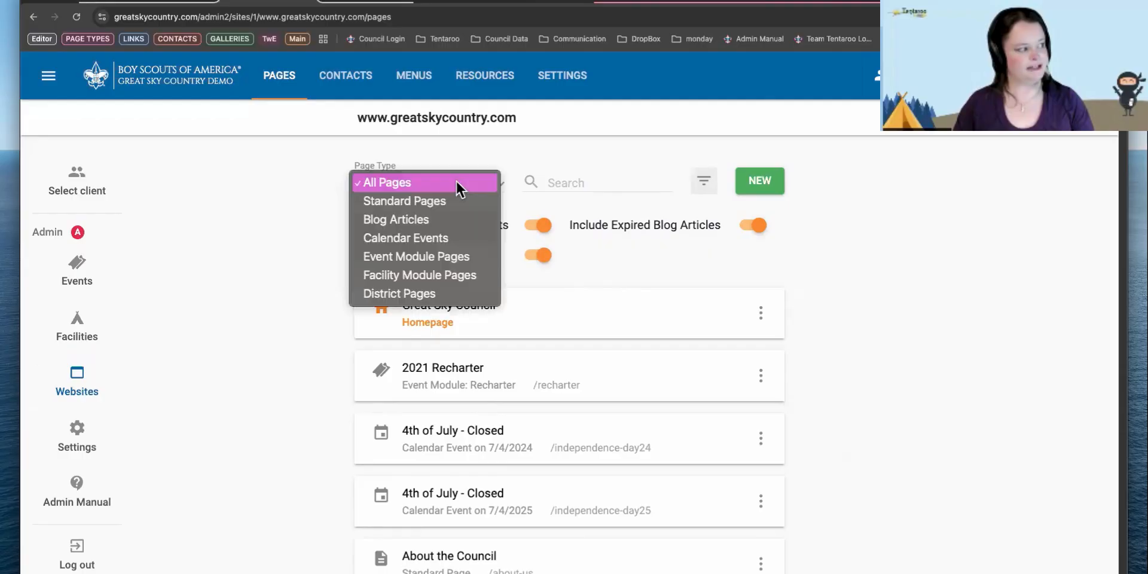
click(445, 221)
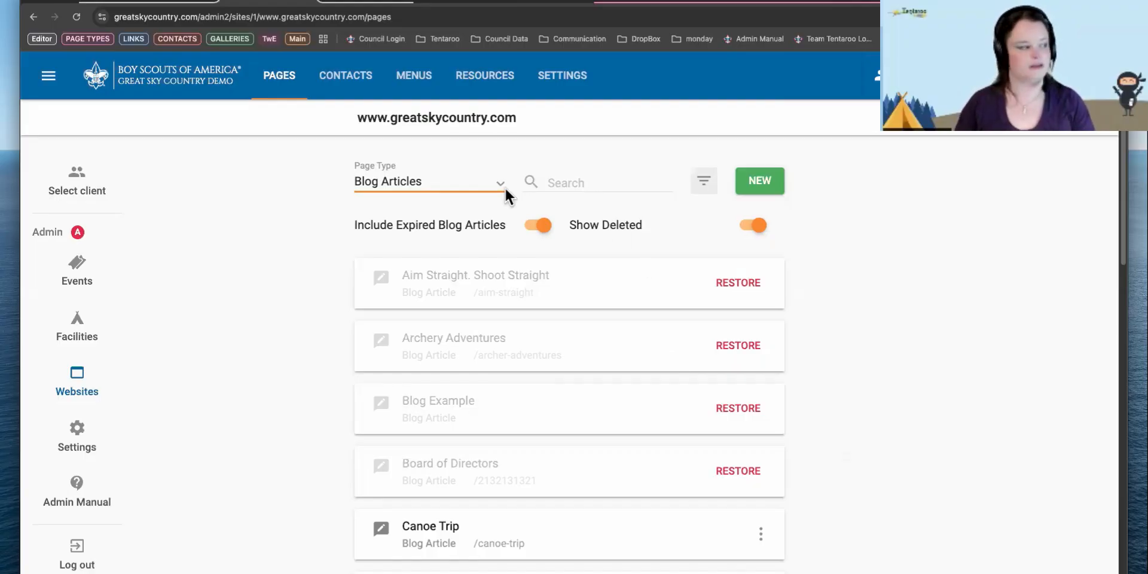
Filter the page list to Calendar Events, first by the Council category and finally by Districts.
click(386, 198)
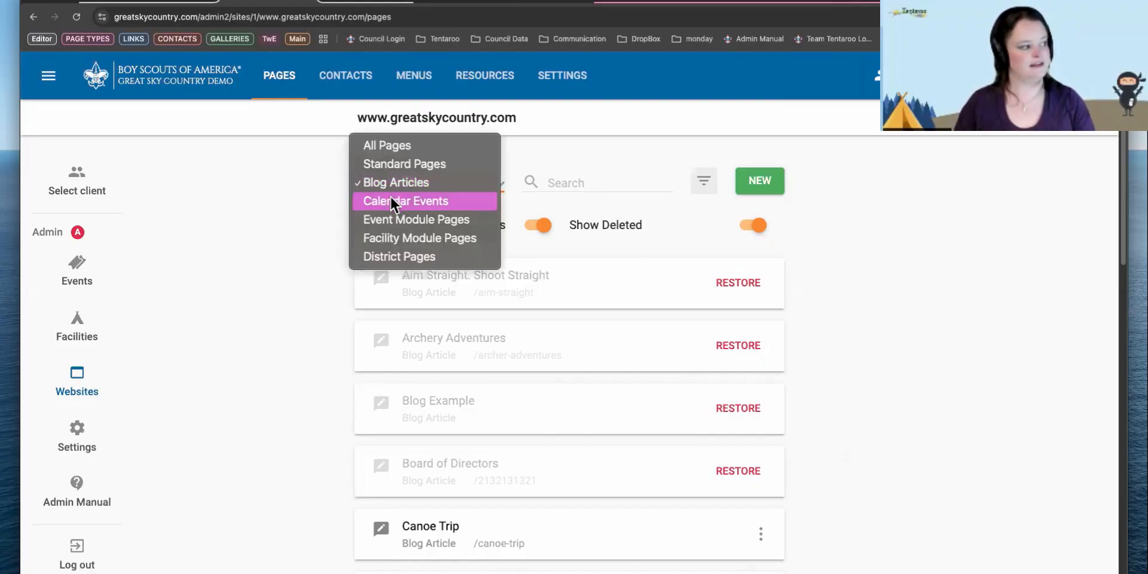
click(390, 196)
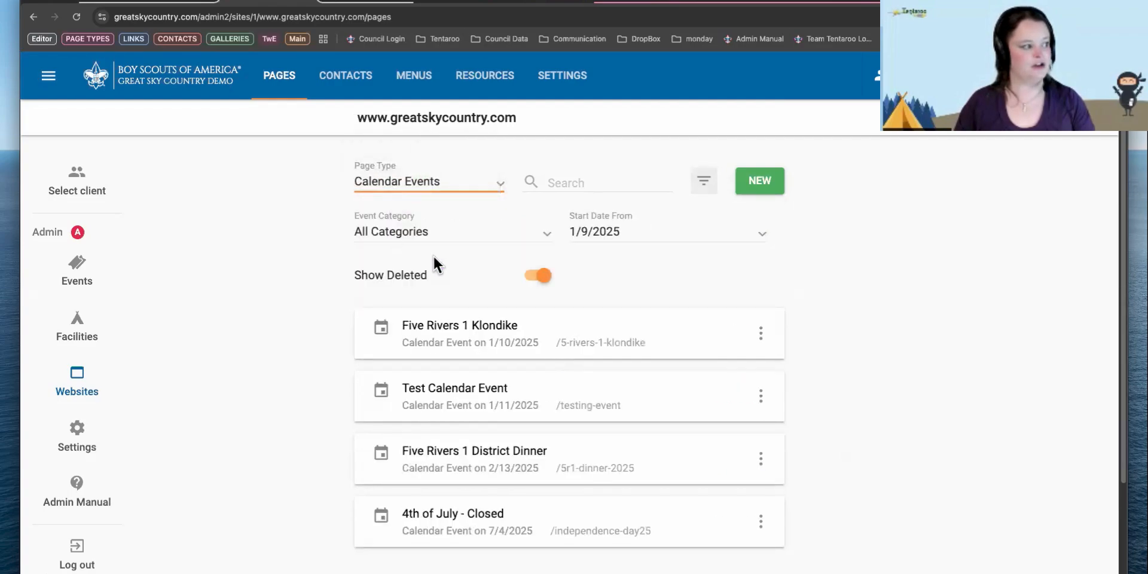
click(434, 236)
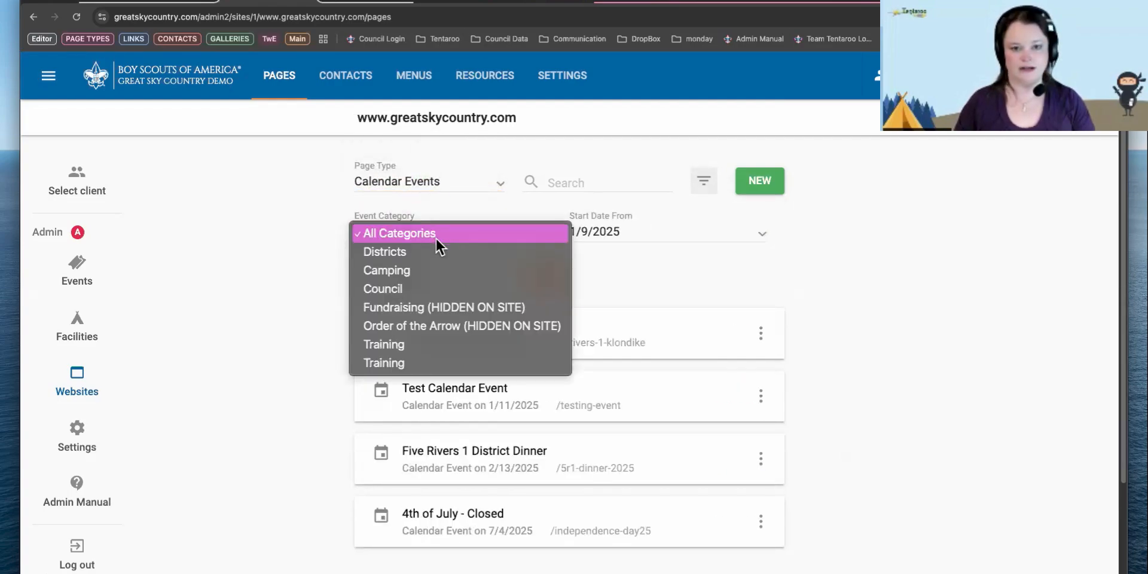
click(396, 287)
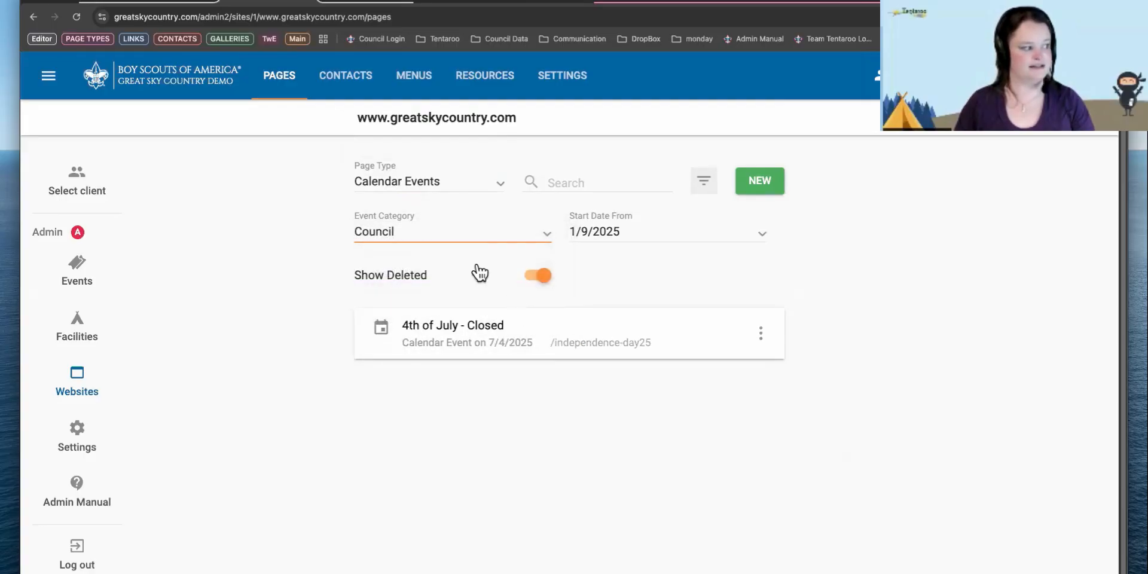
click(431, 231)
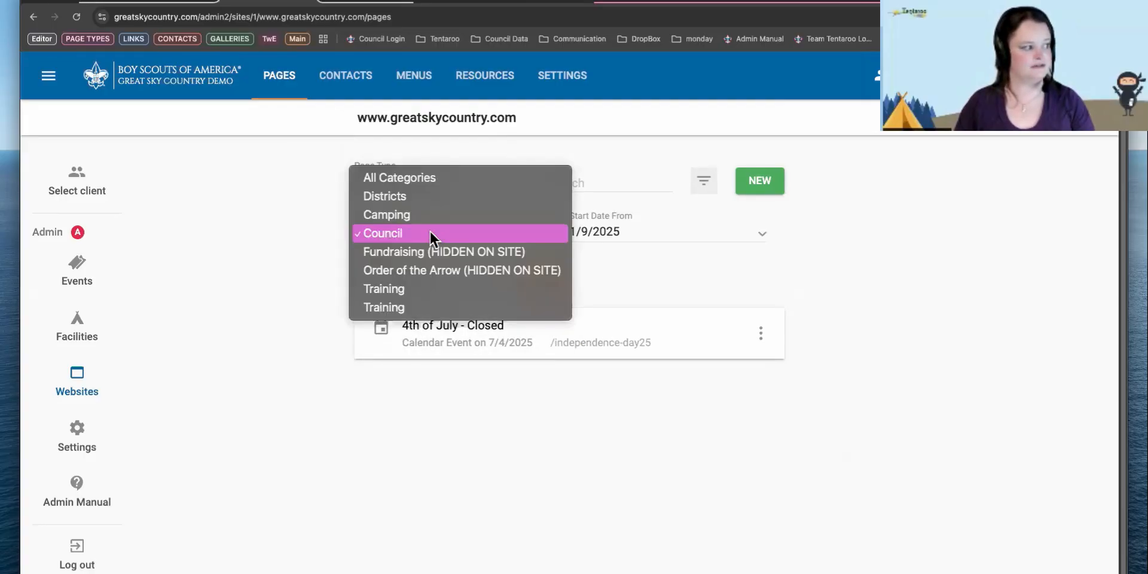
click(428, 192)
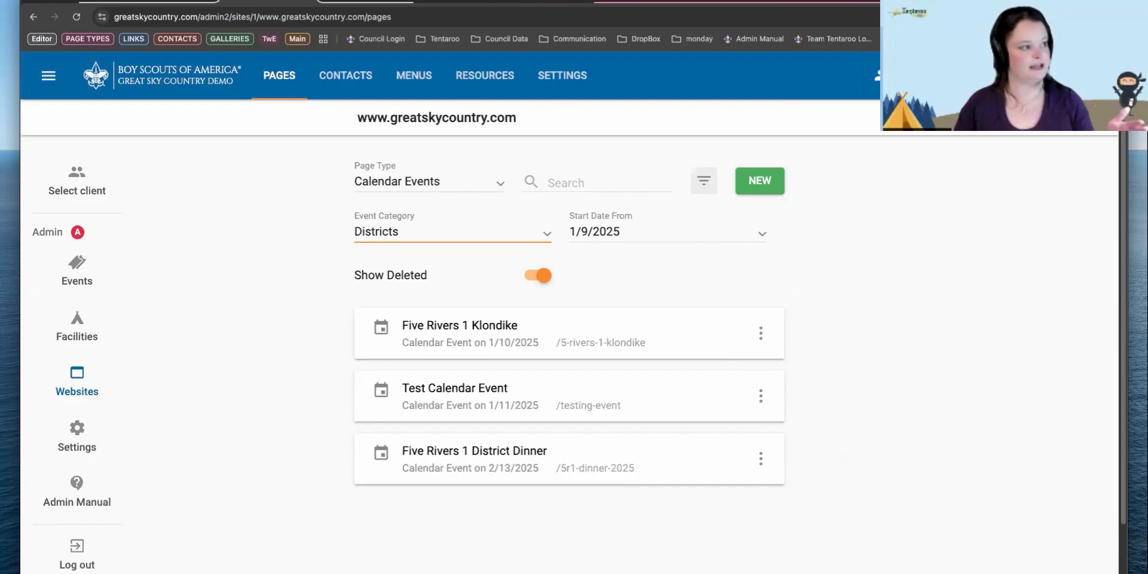
Check the event dates on the live Five Rivers 1 Klondike page, and return to the page list.
click(707, 2)
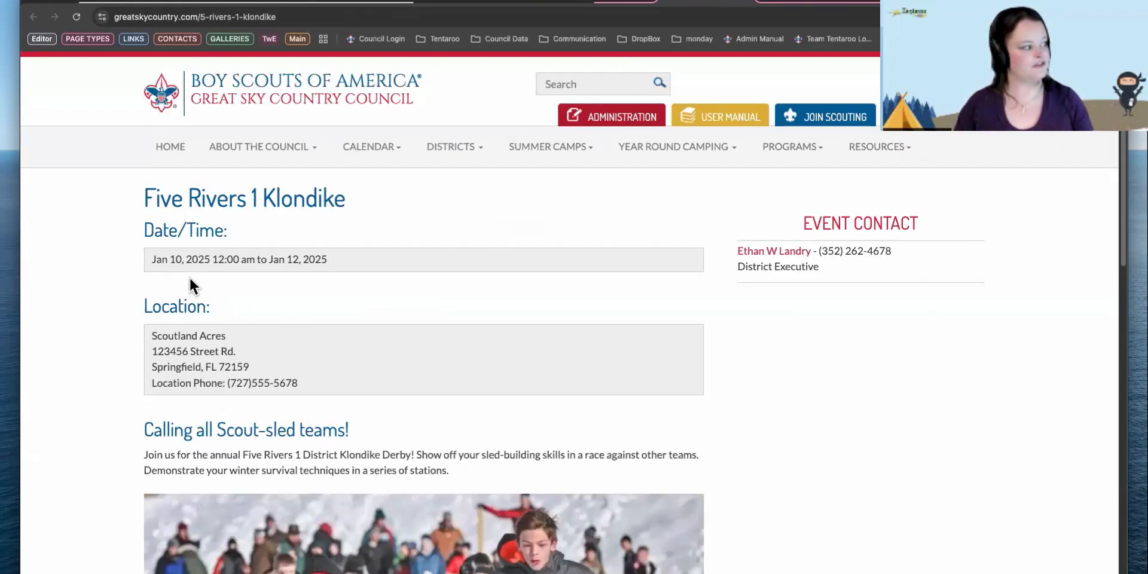
drag(152, 260, 356, 262)
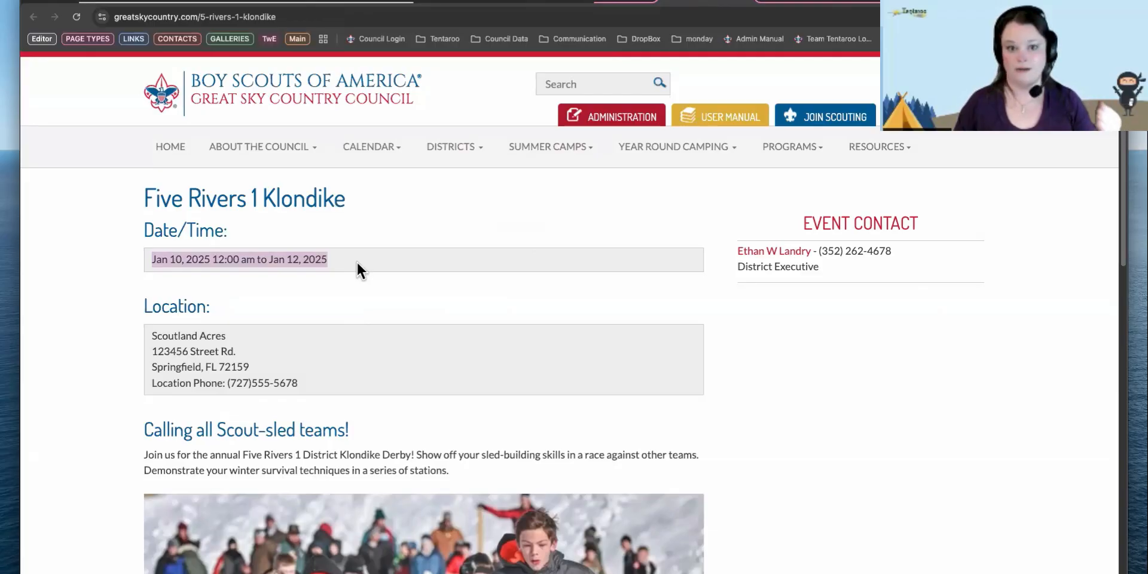
click(357, 263)
click(242, 3)
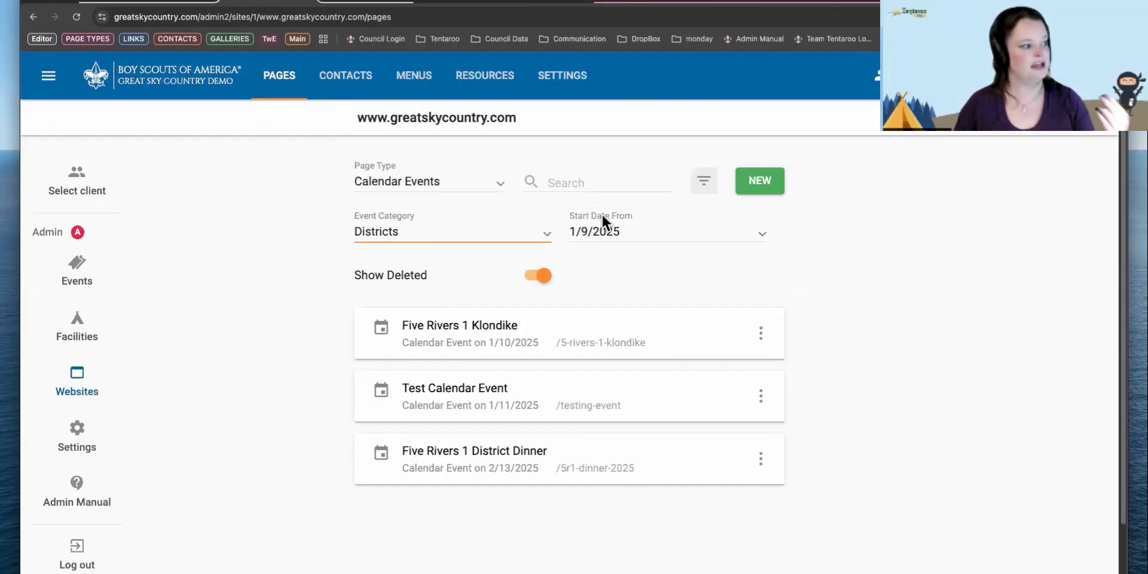
Set the calendar event filter's start date to 1/9/2023.
drag(633, 227, 609, 230)
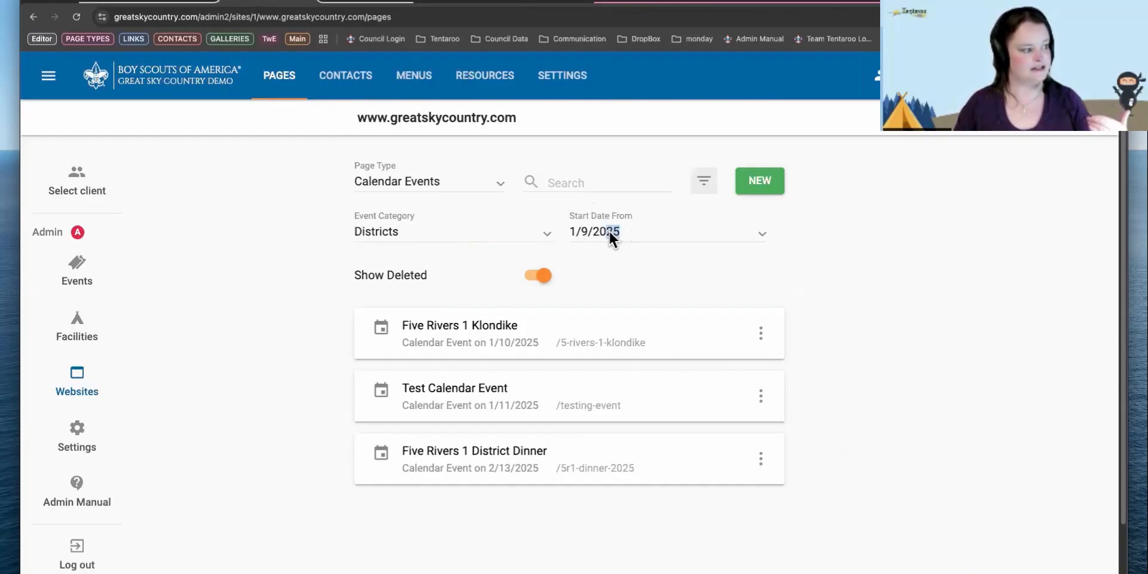
click(614, 231)
text(3)
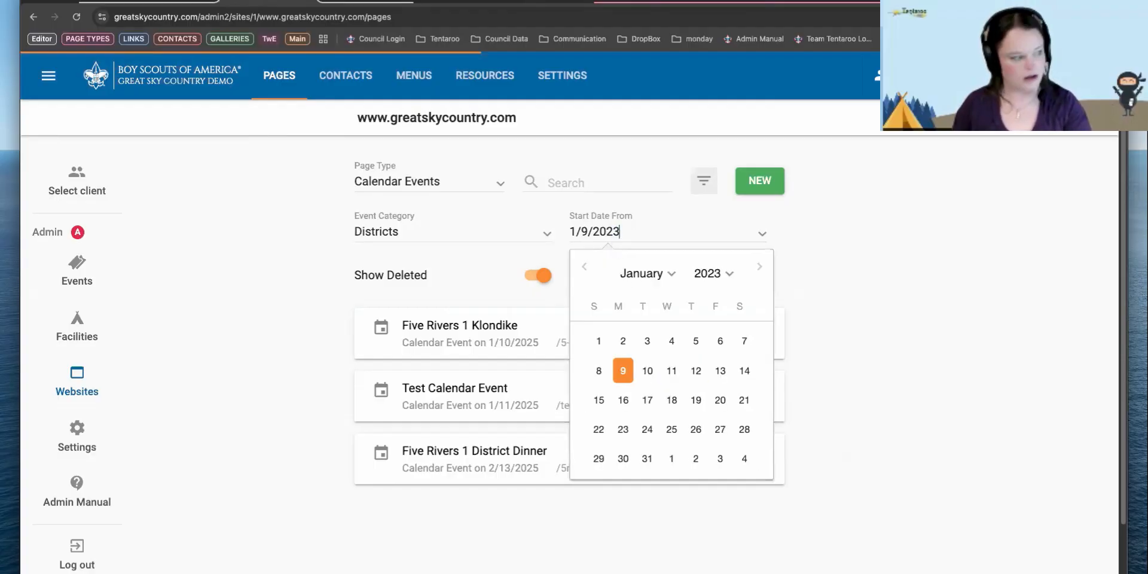
click(856, 255)
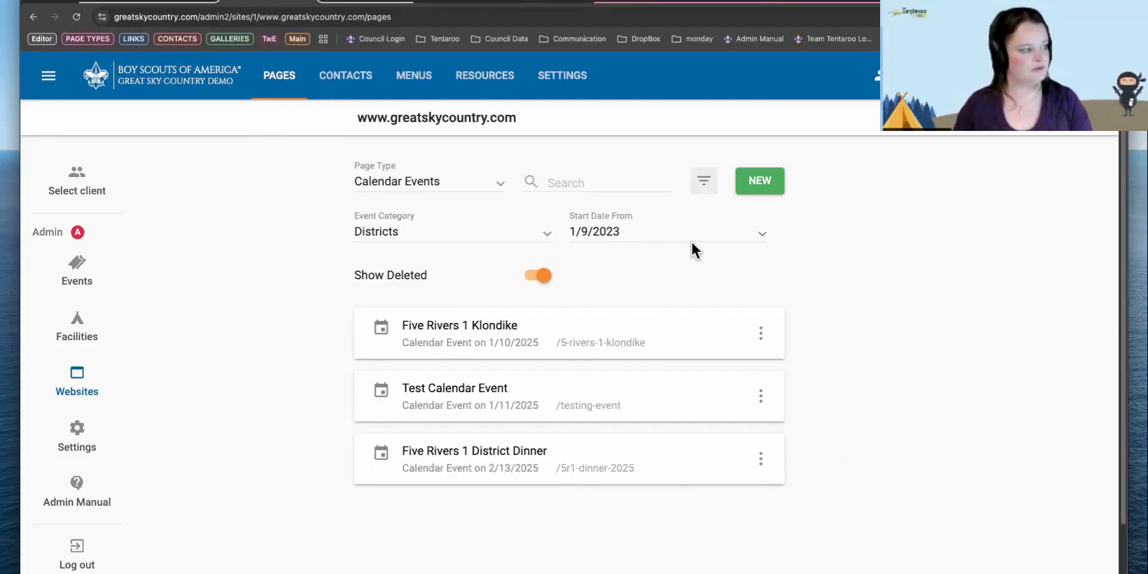
Set the event category filter to All Categories, and hide deleted pages to look through the remaining calendar events.
click(590, 180)
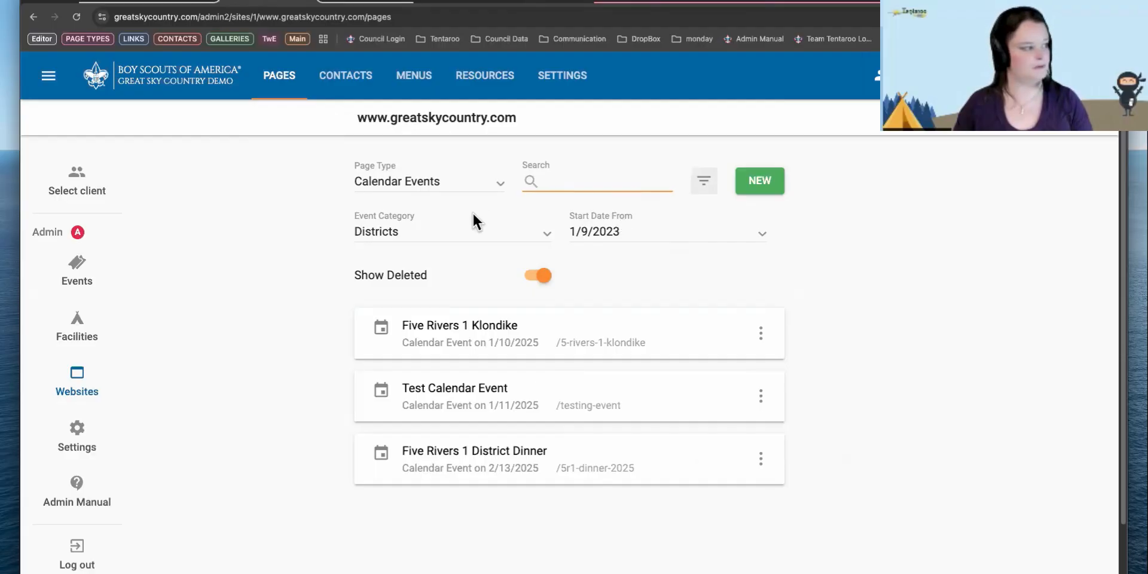
click(434, 240)
click(436, 211)
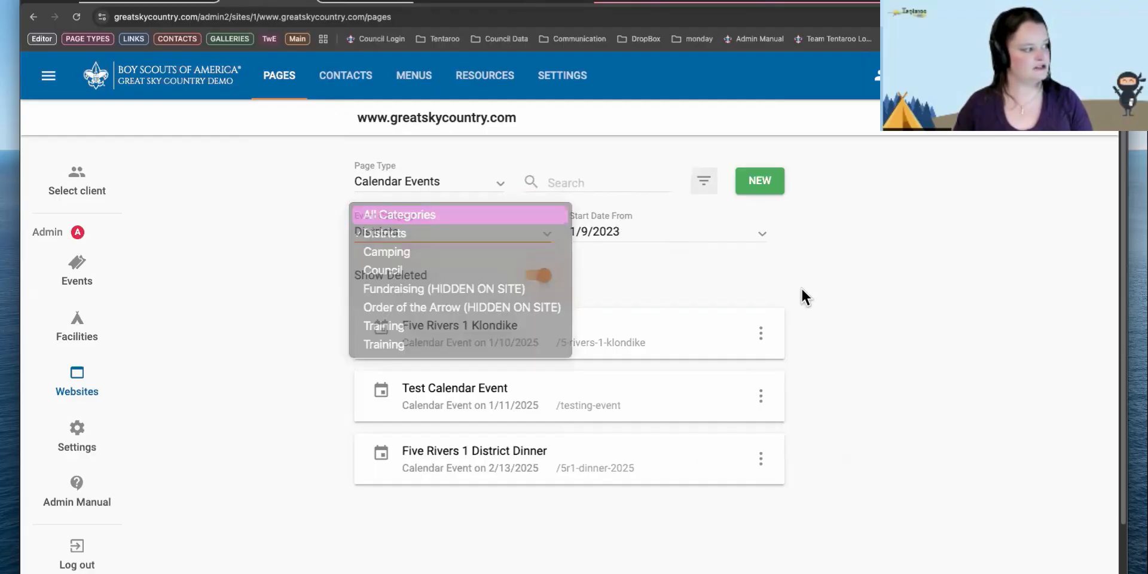
scroll(640, 361, down, 1)
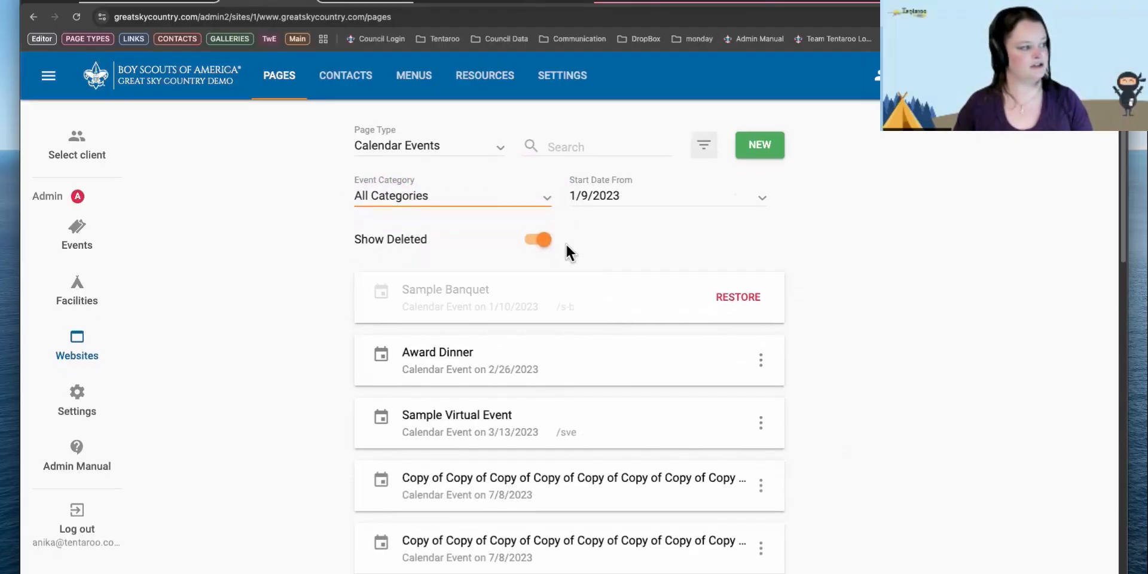
click(543, 239)
scroll(812, 309, down, 10)
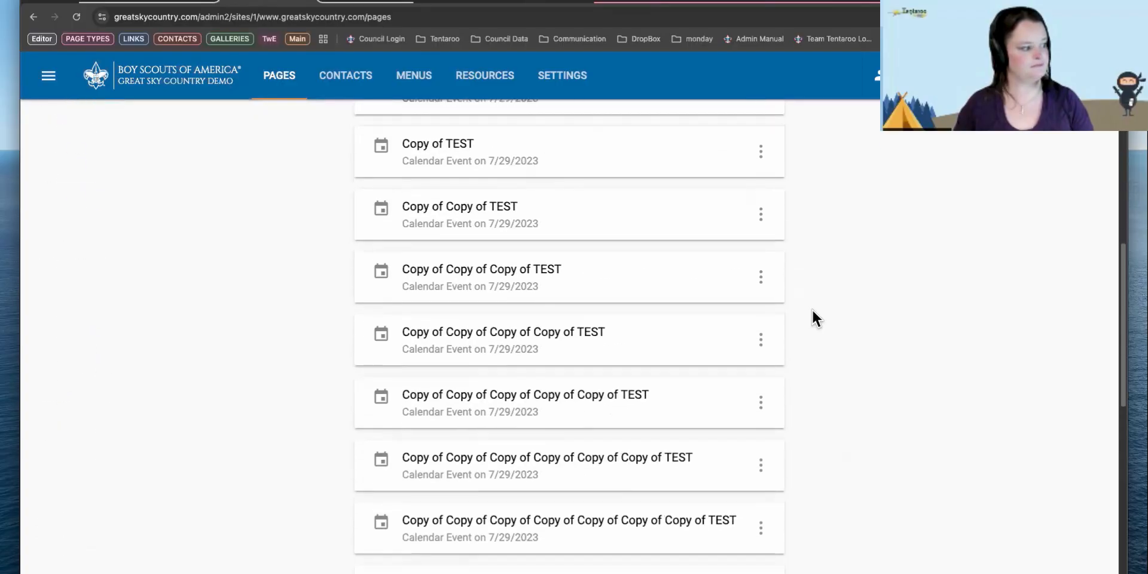
scroll(812, 308, up, 15)
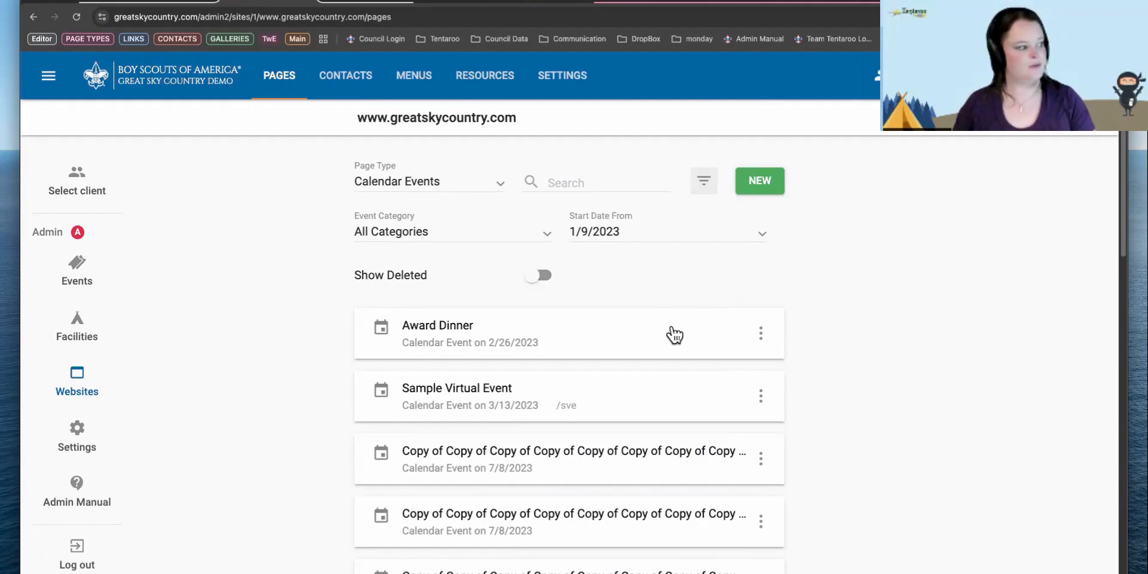
Set the page type filter back to All Pages and look through the list.
click(494, 179)
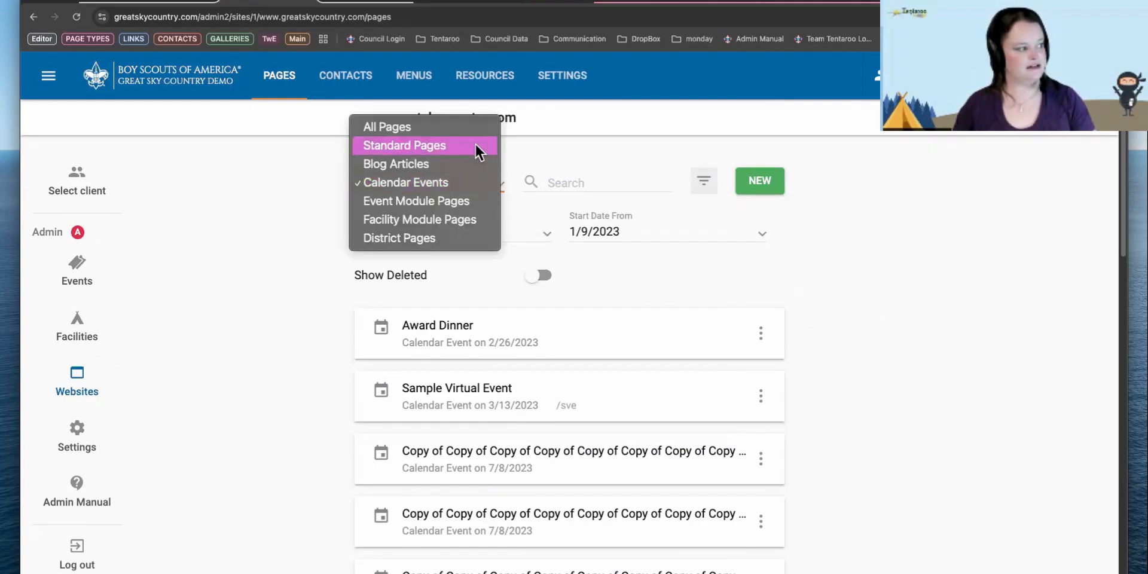
click(468, 118)
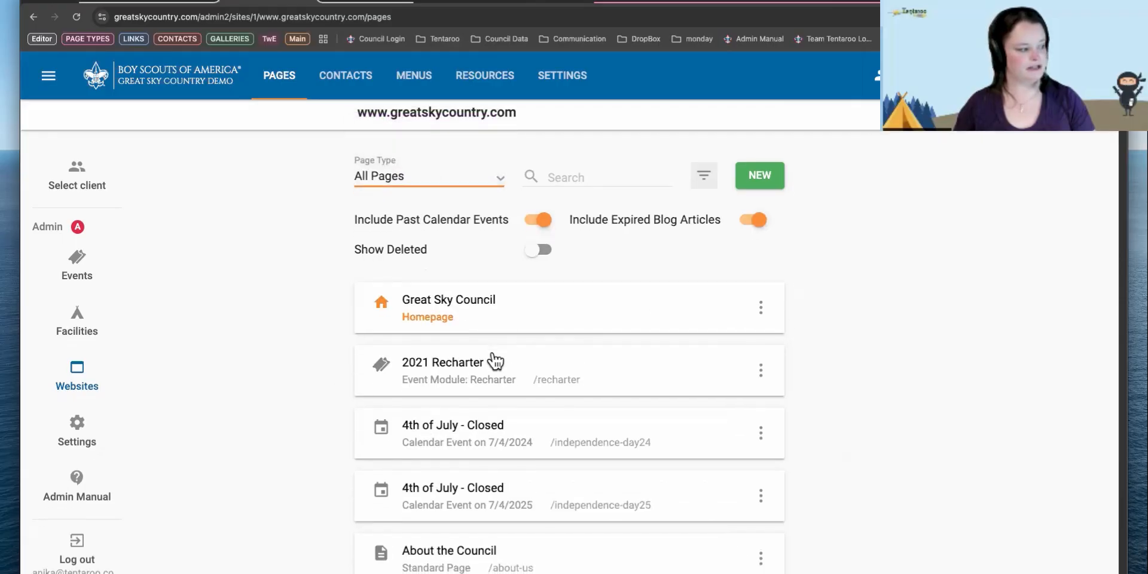
scroll(497, 361, down, 3)
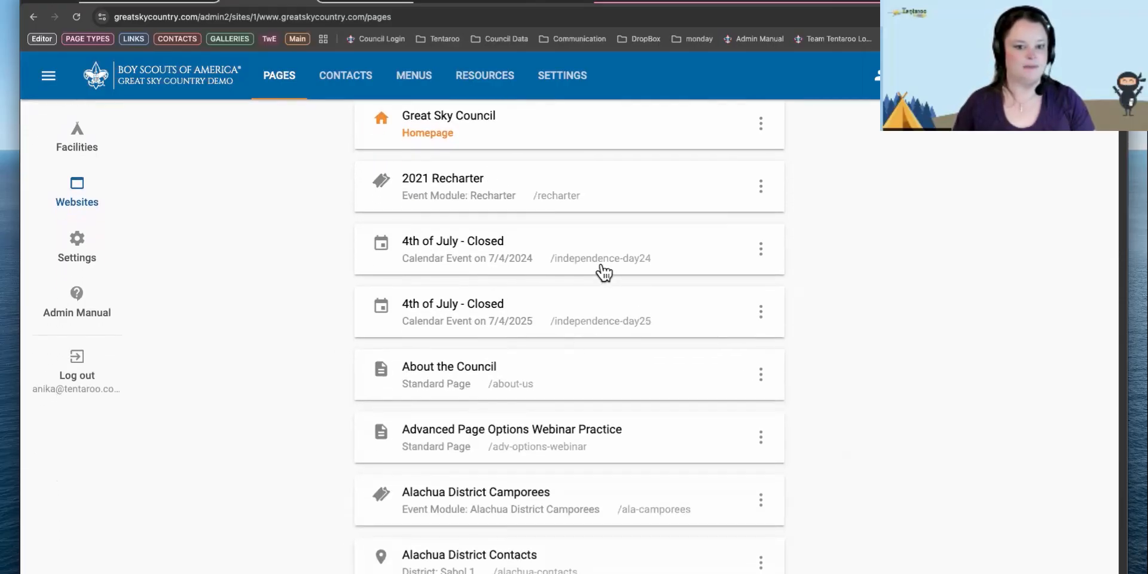
Open the 7/4/2024 "4th of July - Closed" event to view its available page actions, and return to the page list.
click(590, 245)
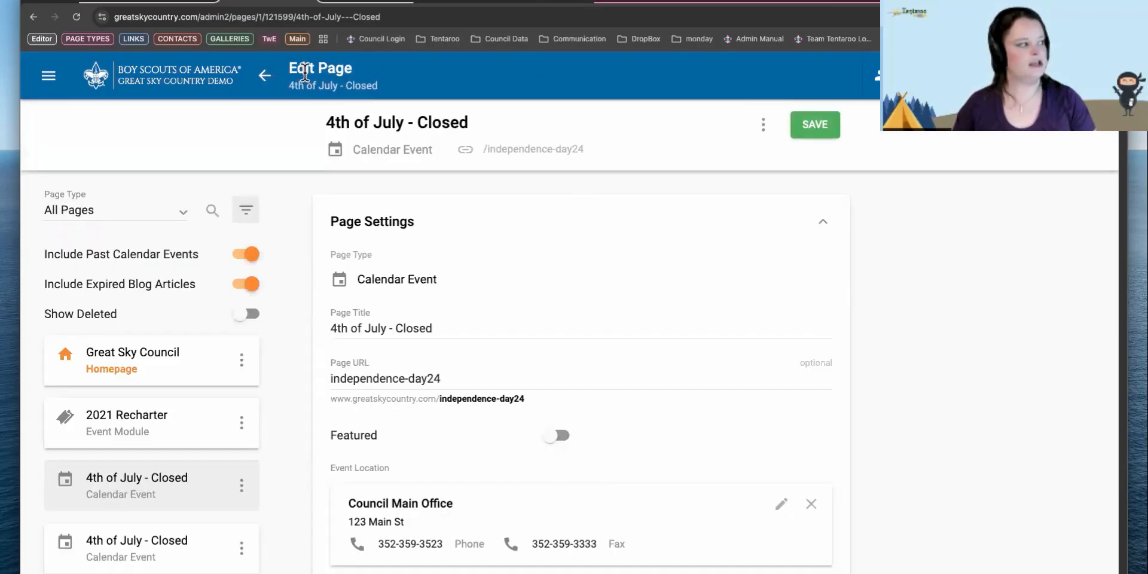
click(763, 125)
click(723, 123)
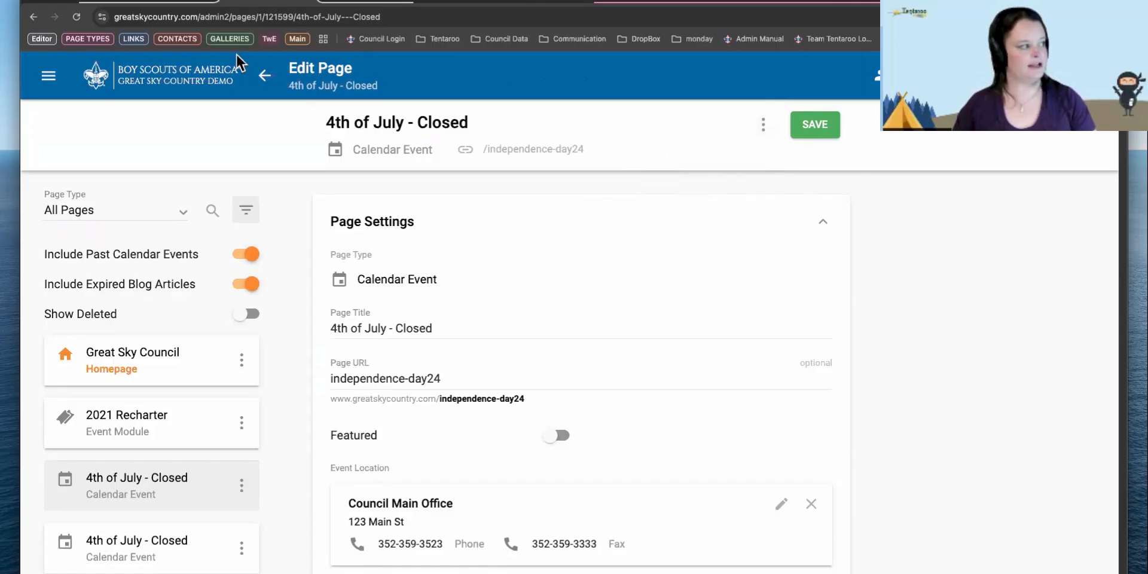
click(264, 75)
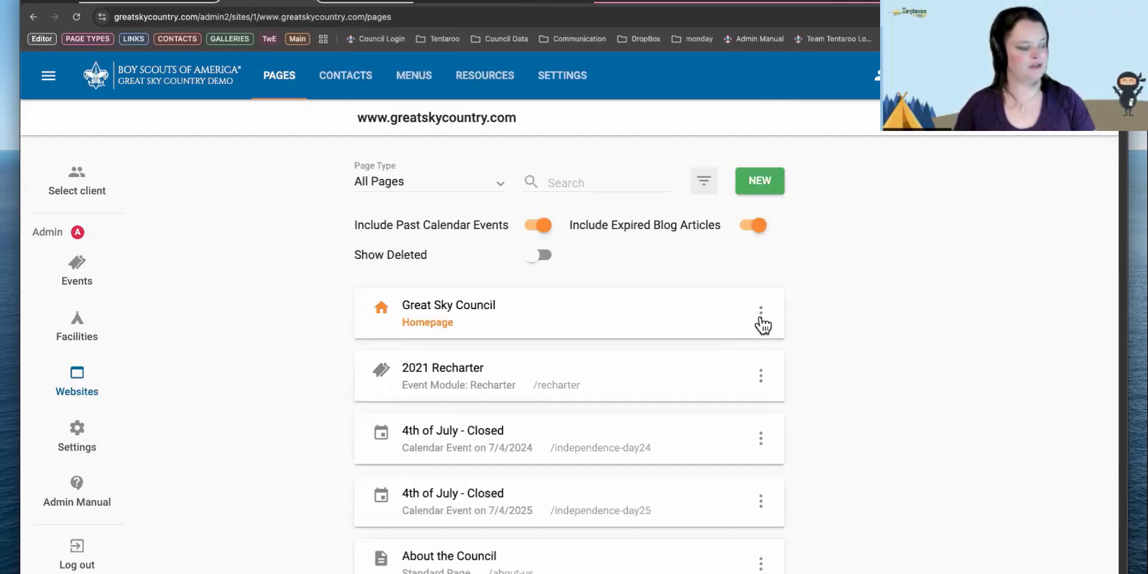
Compare the actions available for the 2021 Recharter page in the list and in its editor, and return to the page list.
click(760, 375)
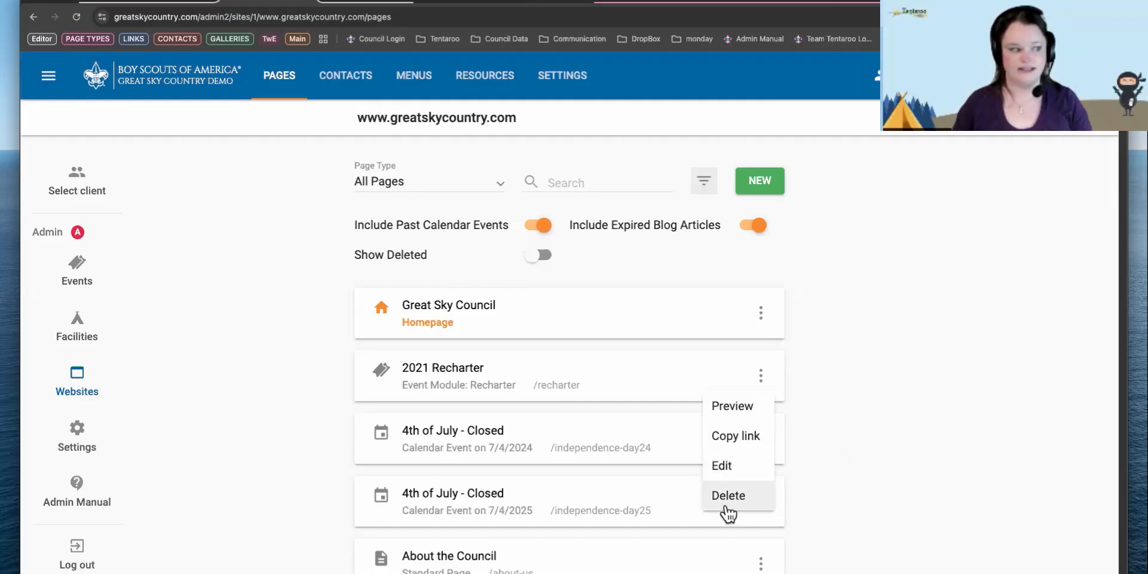
click(667, 362)
click(763, 126)
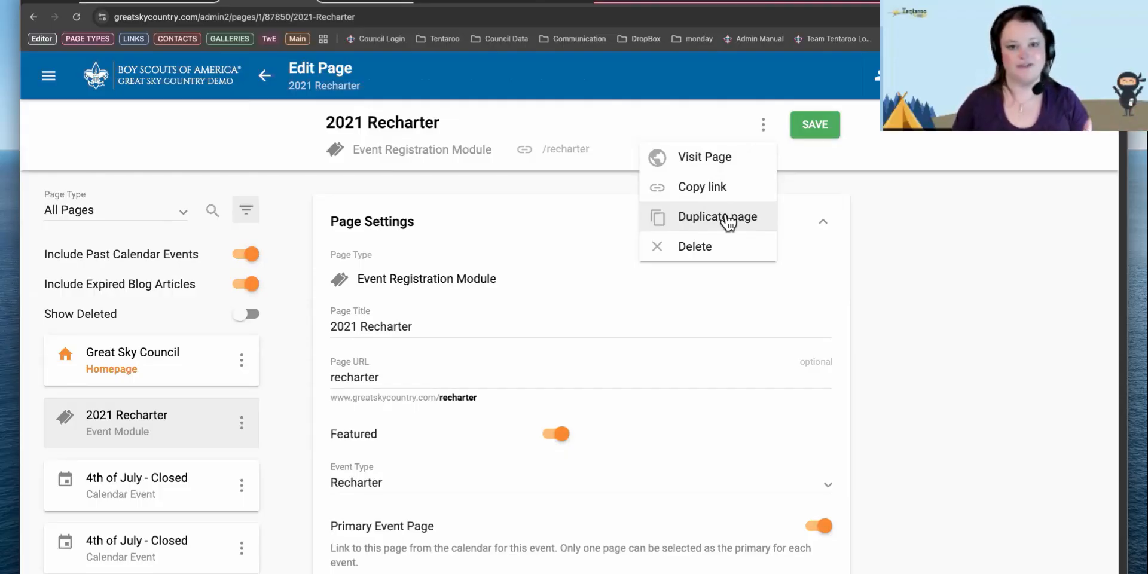
click(602, 214)
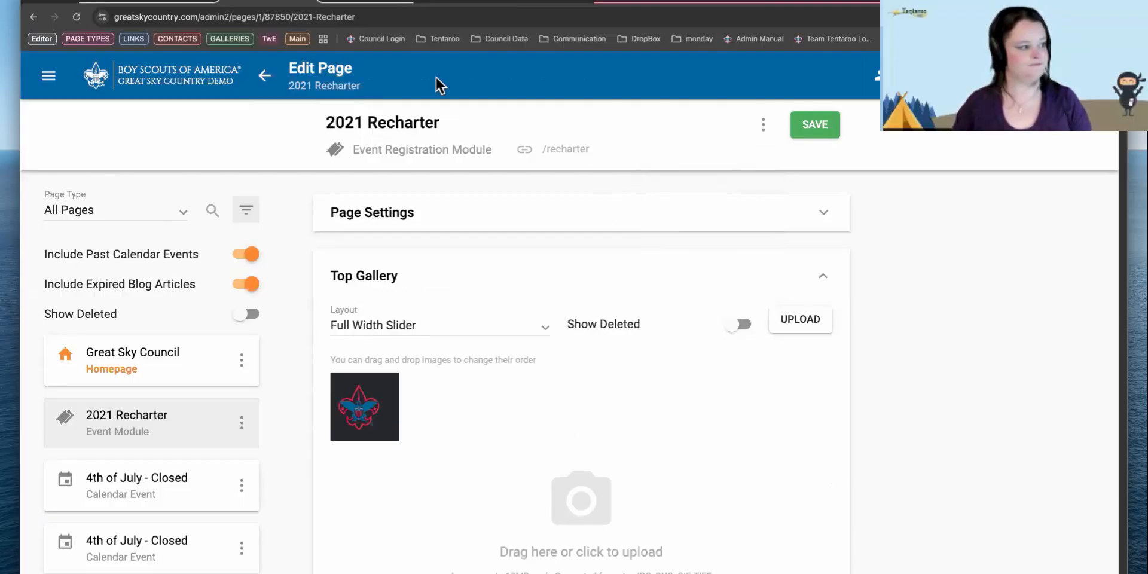
click(265, 76)
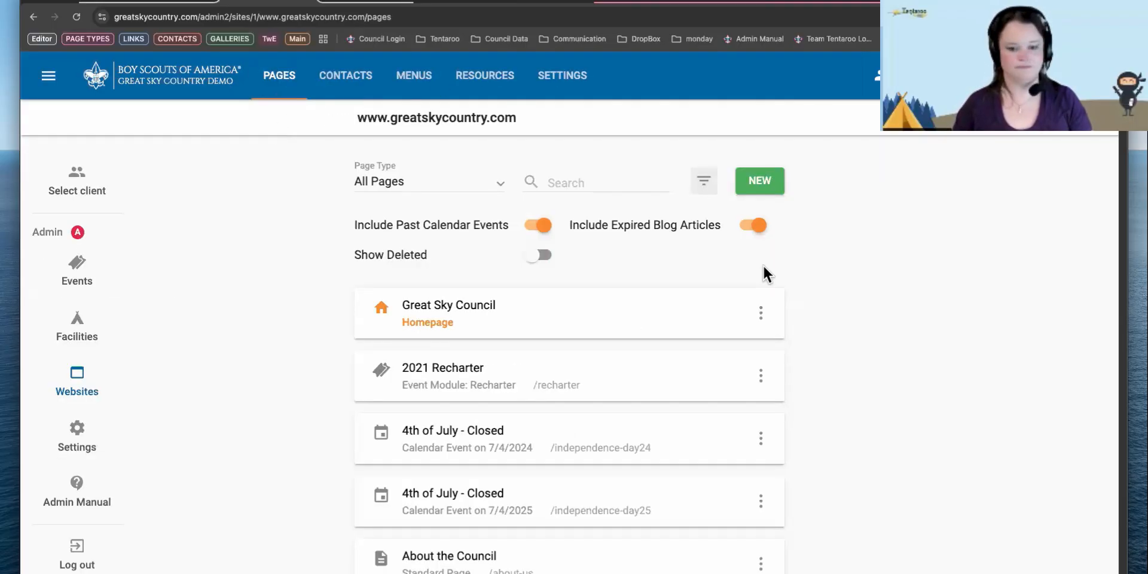